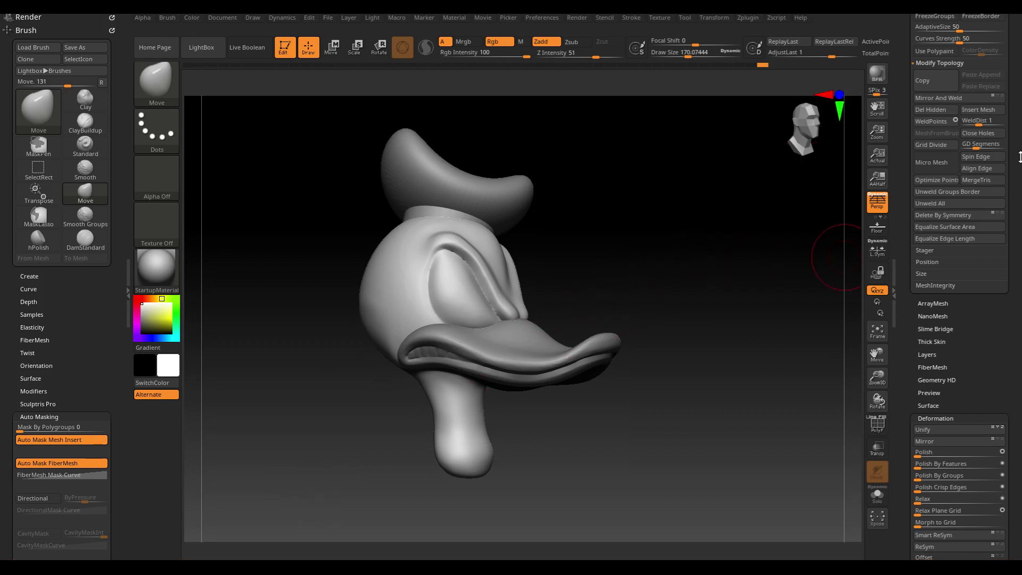
# - Append a Plane3D subtool to the duck bust and select it for editing
pyautogui.moveTo(1020, 157); pyautogui.dragTo(1014, 352)
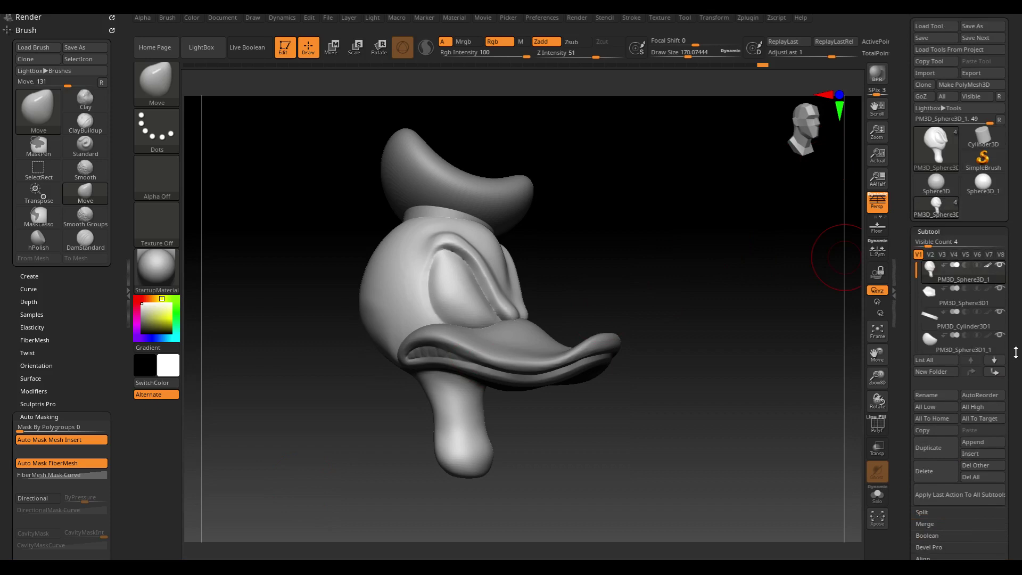
pyautogui.click(989, 441)
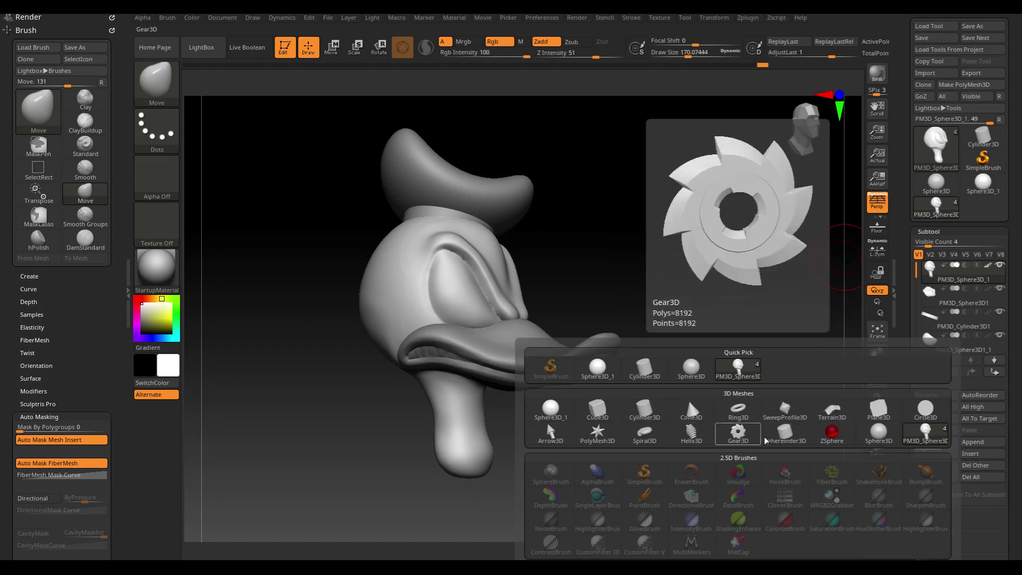
pyautogui.click(880, 412)
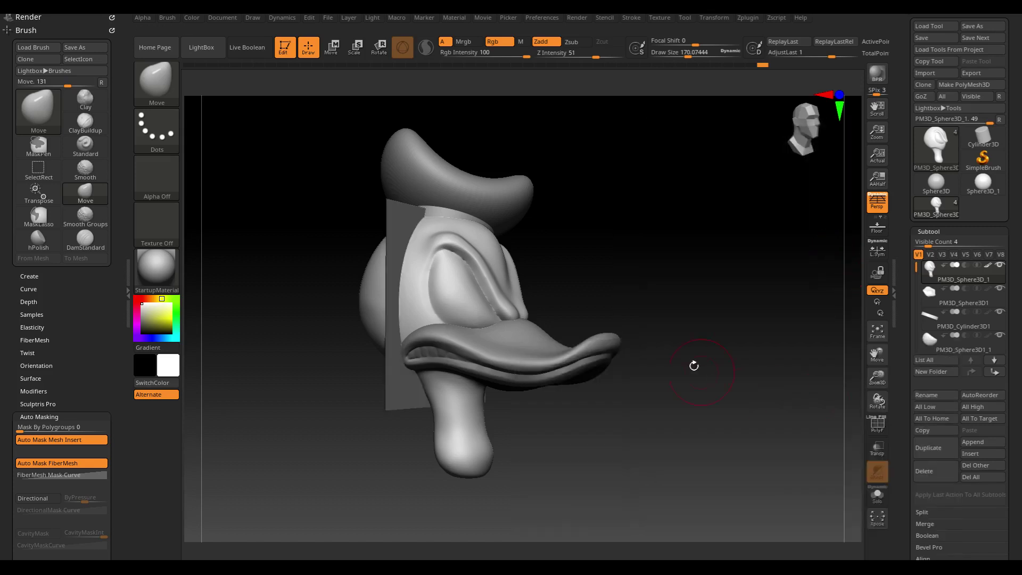
pyautogui.keyDown('alt'); pyautogui.click(394, 228); pyautogui.keyUp('alt')
# - Move the plane down under the neck and tilt it about 32 degrees
pyautogui.moveTo(644, 240)
pyautogui.mouseDown()
pyautogui.moveTo(653, 249)
pyautogui.moveTo(643, 256)
pyautogui.mouseUp()
pyautogui.press('w')
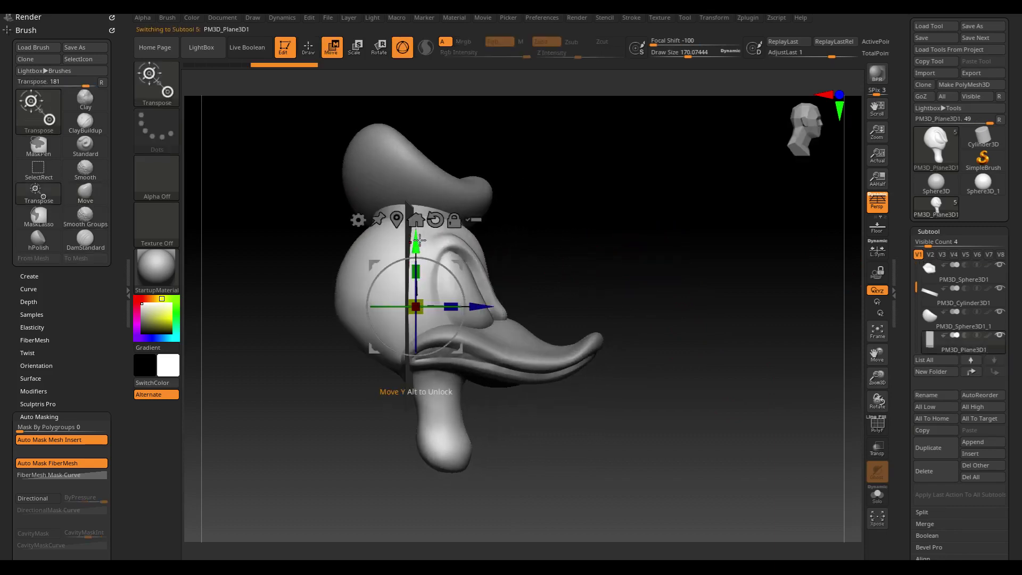
pyautogui.moveTo(419, 240); pyautogui.dragTo(418, 363)
pyautogui.moveTo(462, 410)
pyautogui.mouseDown()
pyautogui.moveTo(417, 228)
pyautogui.moveTo(450, 370)
pyautogui.mouseUp()
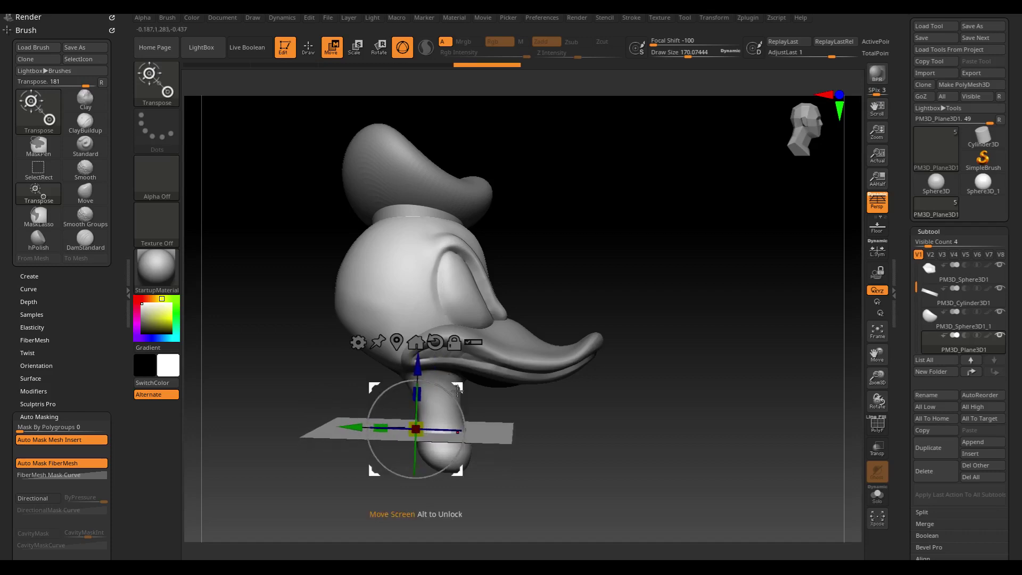
pyautogui.moveTo(459, 390); pyautogui.dragTo(510, 405)
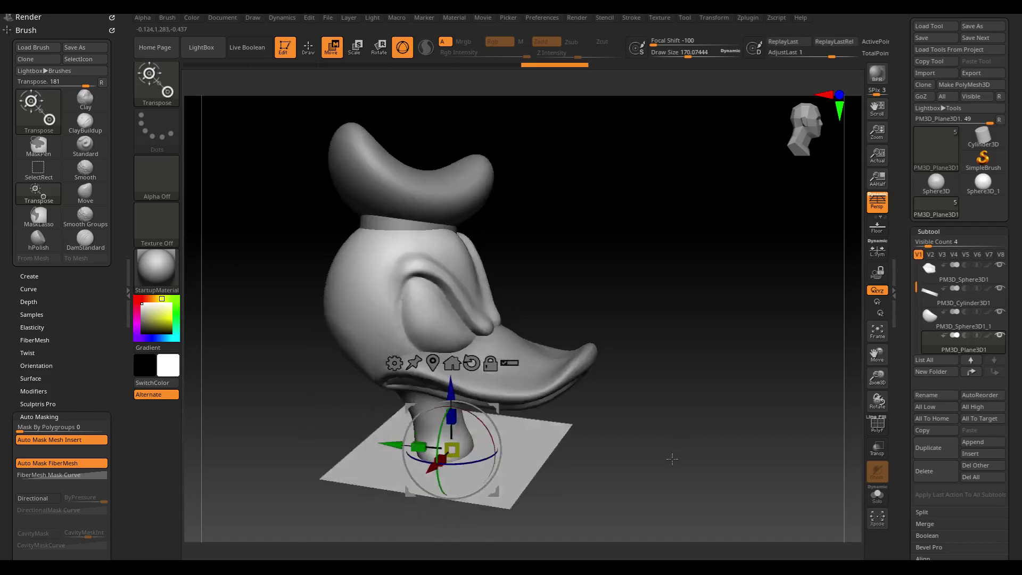
pyautogui.moveTo(638, 404)
pyautogui.mouseDown()
pyautogui.moveTo(649, 475)
pyautogui.moveTo(669, 410)
pyautogui.moveTo(649, 423)
pyautogui.moveTo(666, 402)
pyautogui.moveTo(666, 411)
pyautogui.moveTo(590, 417)
pyautogui.moveTo(580, 407)
pyautogui.moveTo(612, 381)
pyautogui.moveTo(689, 426)
pyautogui.moveTo(738, 397)
pyautogui.moveTo(734, 378)
pyautogui.moveTo(705, 376)
pyautogui.moveTo(686, 390)
pyautogui.moveTo(673, 381)
pyautogui.moveTo(688, 396)
pyautogui.moveTo(729, 381)
pyautogui.mouseUp()
pyautogui.click(877, 302)
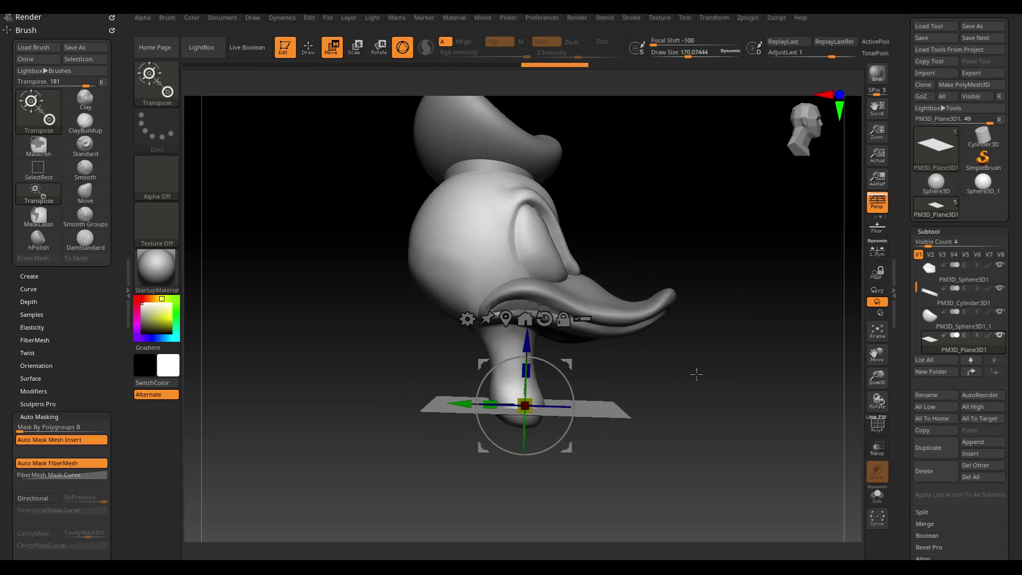
# - Bend the plane into a downward arc with the Bend Arc deformer
pyautogui.click(467, 320)
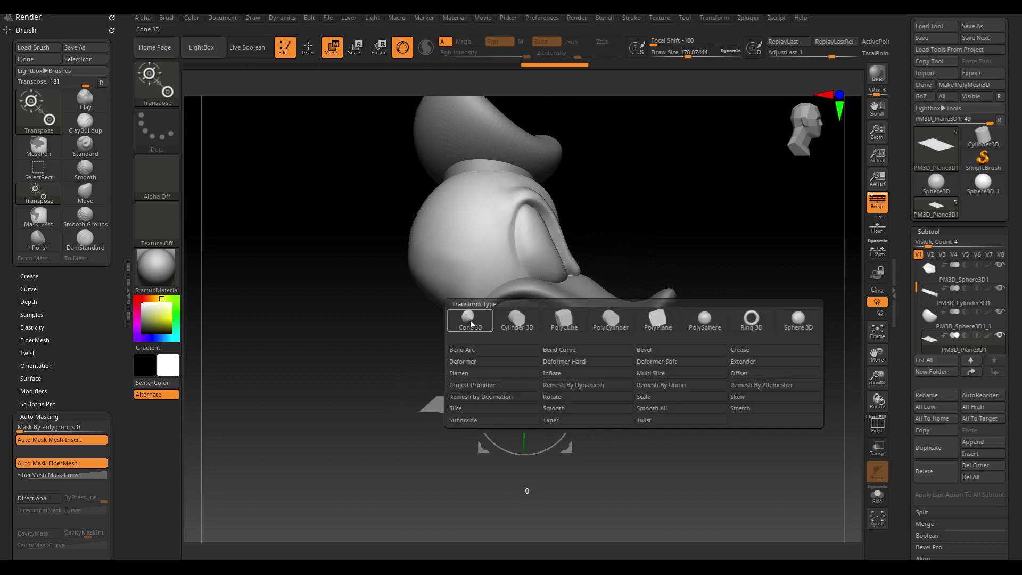
pyautogui.click(477, 350)
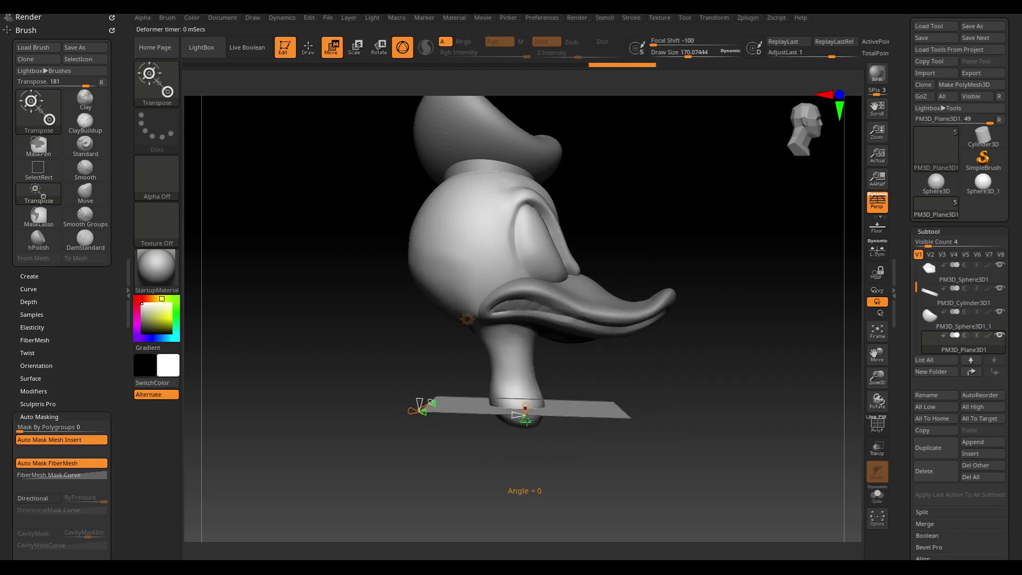
pyautogui.moveTo(526, 420); pyautogui.dragTo(526, 469)
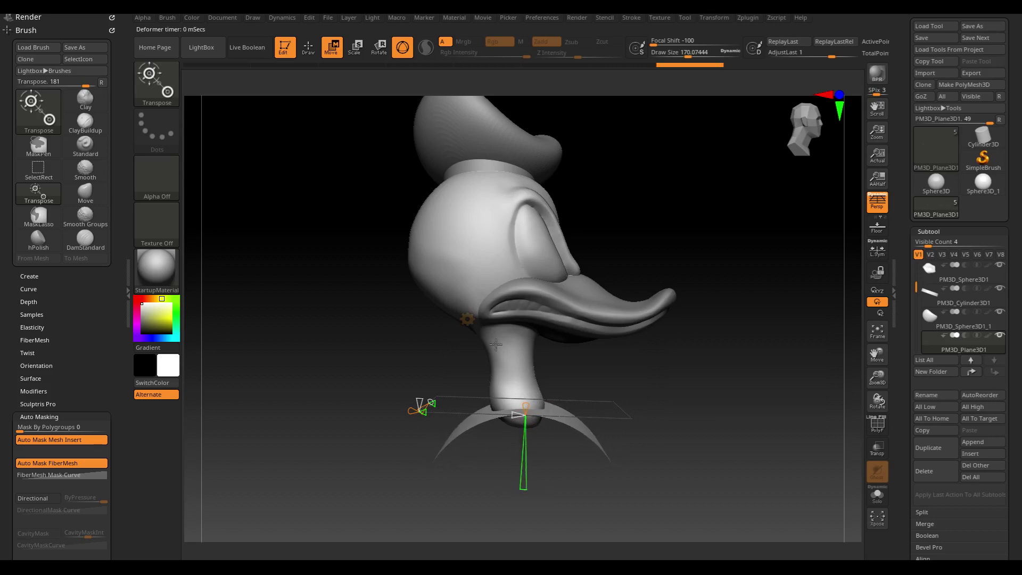
# - Widen and rotate the bent plane so it hangs beneath the neck
pyautogui.click(467, 319)
pyautogui.click(618, 326)
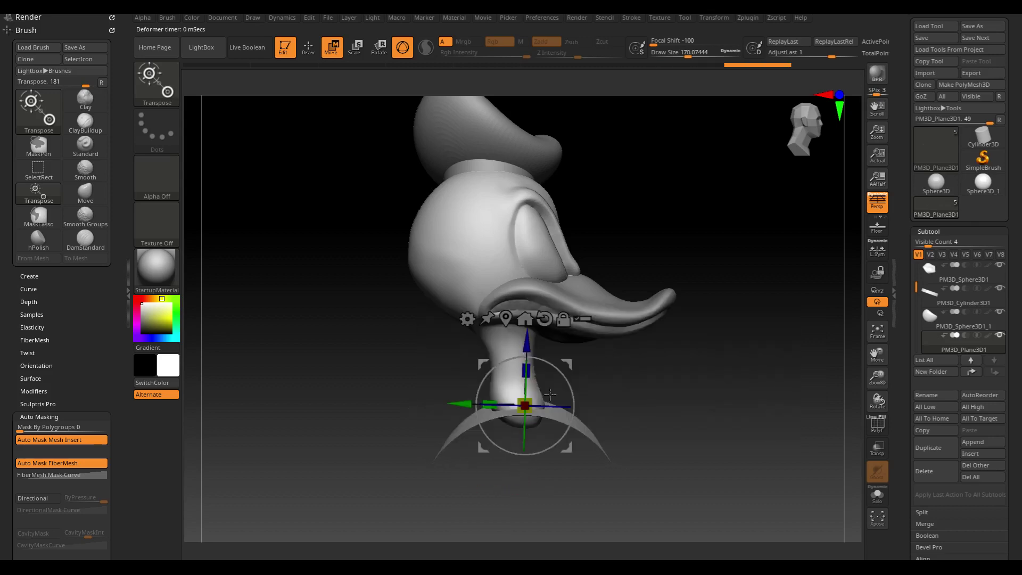
pyautogui.moveTo(500, 399); pyautogui.dragTo(467, 403)
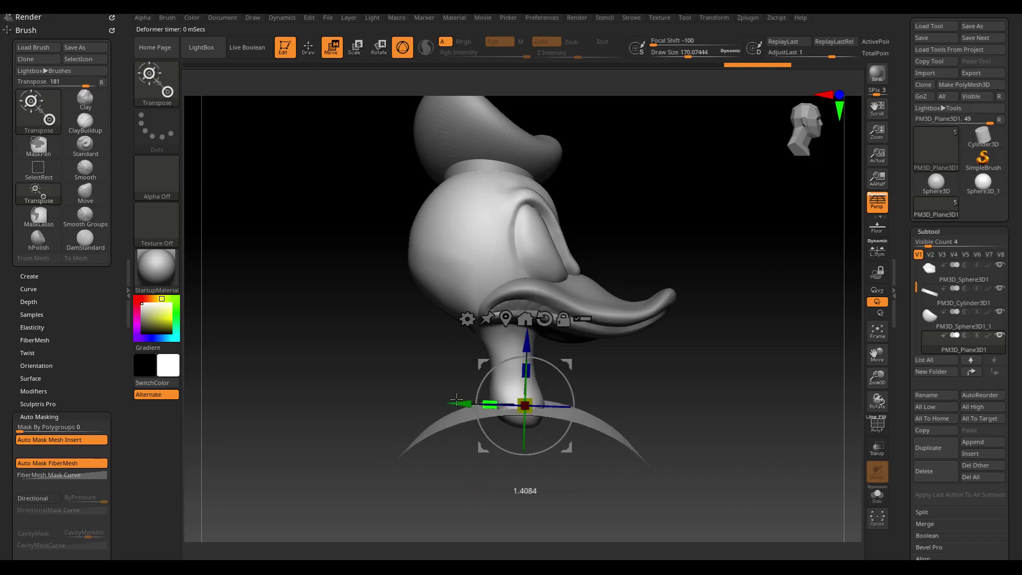
pyautogui.moveTo(552, 377)
pyautogui.mouseDown()
pyautogui.moveTo(570, 365)
pyautogui.moveTo(588, 378)
pyautogui.mouseUp()
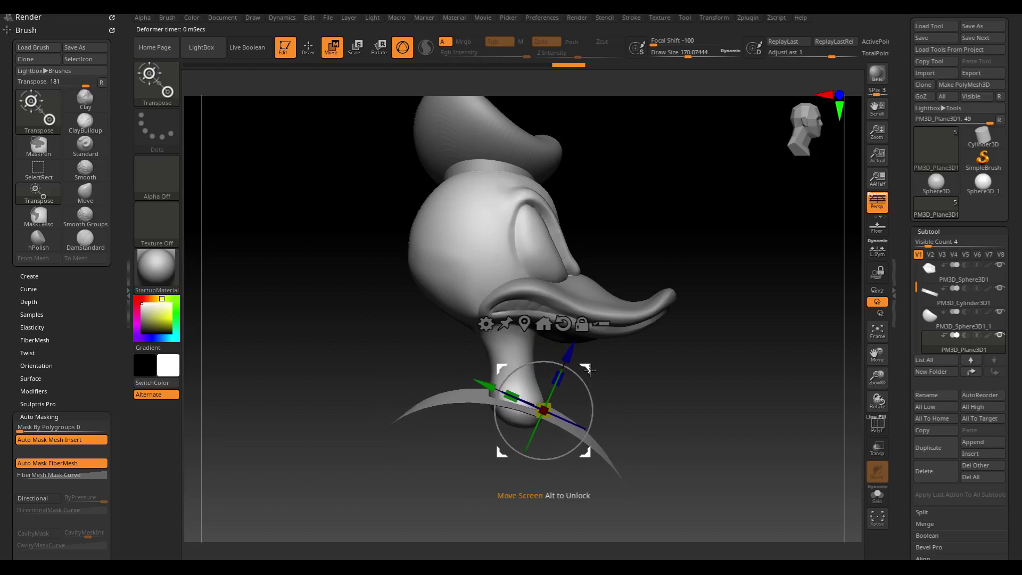
pyautogui.moveTo(617, 442)
pyautogui.mouseDown()
pyautogui.moveTo(673, 445)
pyautogui.moveTo(701, 308)
pyautogui.moveTo(700, 338)
pyautogui.moveTo(602, 304)
pyautogui.mouseUp()
# - Push the plane's bottom edges inward with a size-355 Move brush to taper it
pyautogui.click(85, 192)
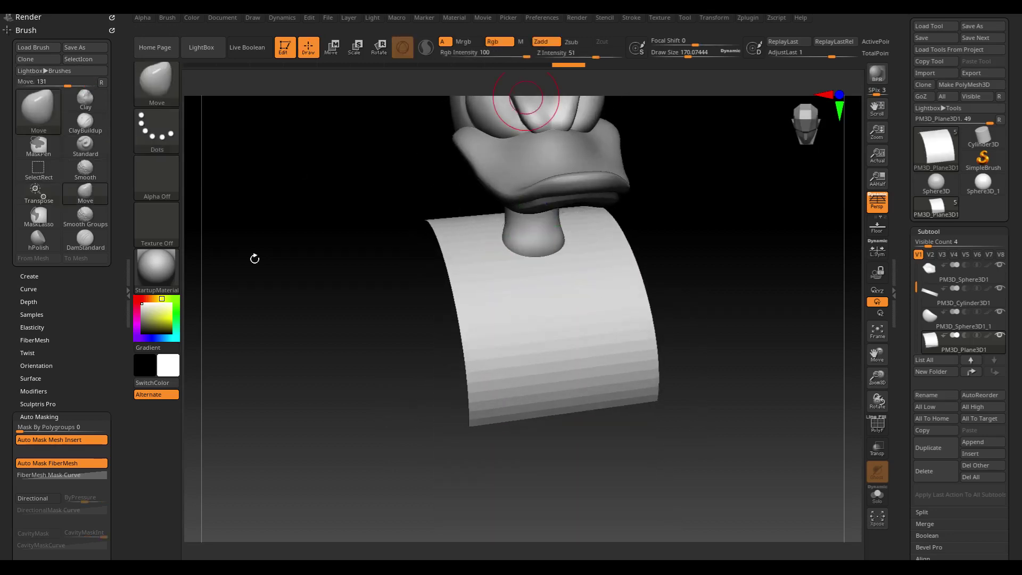
pyautogui.press('s')
pyautogui.moveTo(413, 357); pyautogui.dragTo(447, 357)
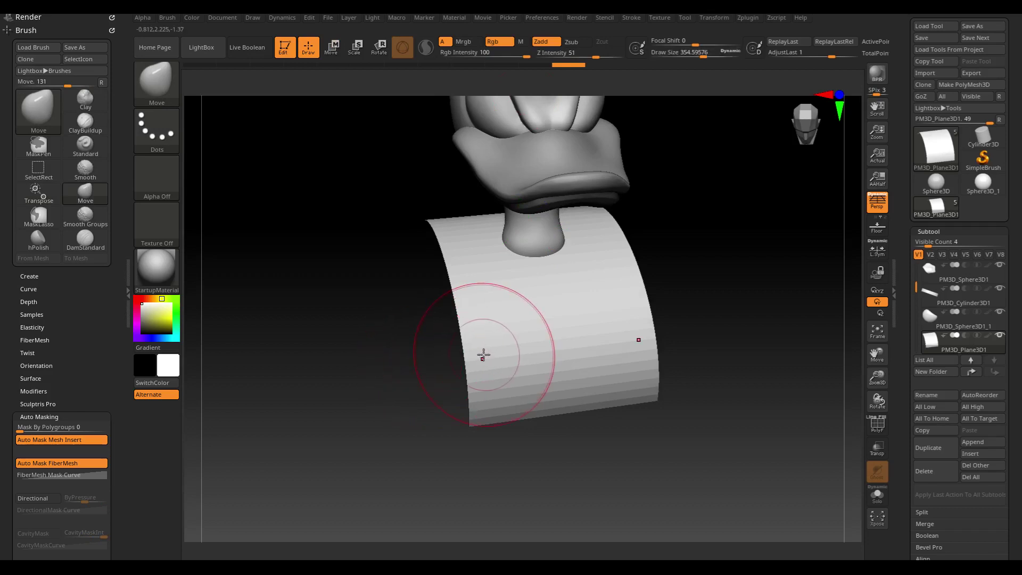
pyautogui.moveTo(469, 413); pyautogui.dragTo(481, 376)
pyautogui.moveTo(636, 383); pyautogui.dragTo(612, 375)
pyautogui.moveTo(529, 407); pyautogui.dragTo(532, 420)
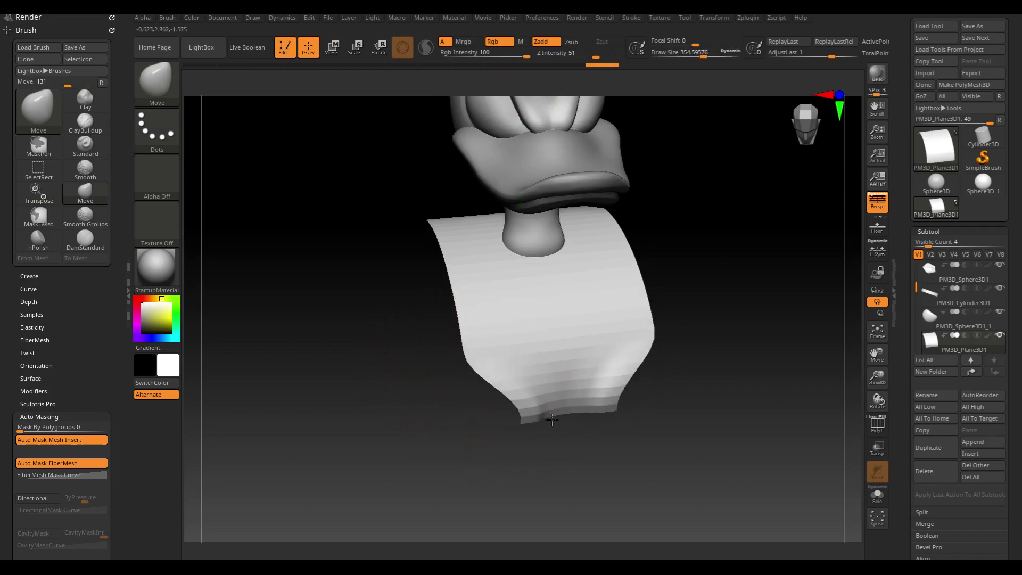
pyautogui.moveTo(474, 361); pyautogui.dragTo(490, 343)
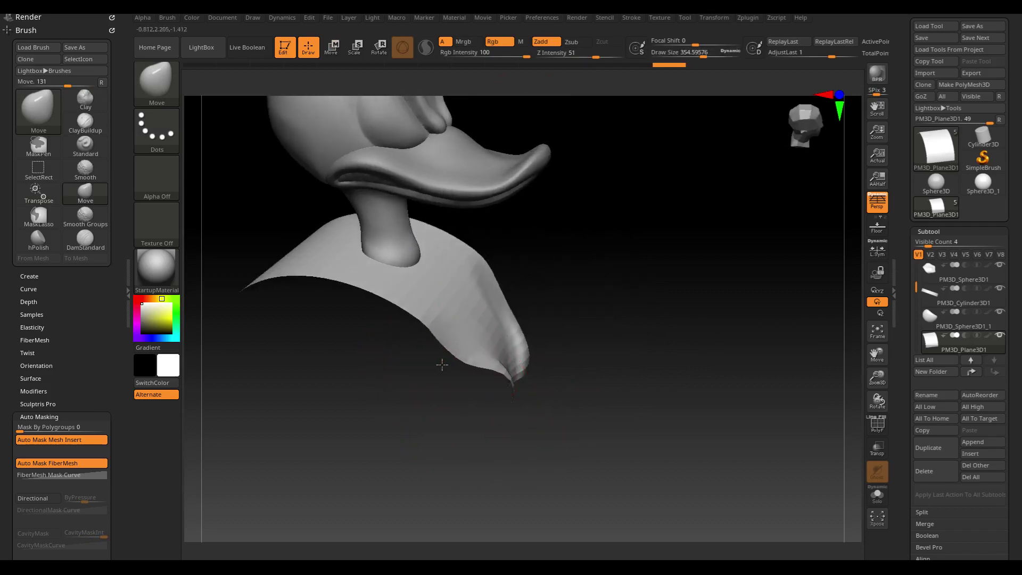
pyautogui.moveTo(423, 361)
pyautogui.mouseDown()
pyautogui.moveTo(616, 365)
pyautogui.moveTo(457, 354)
pyautogui.moveTo(458, 300)
pyautogui.mouseUp()
pyautogui.moveTo(425, 346)
pyautogui.mouseDown()
pyautogui.moveTo(433, 358)
pyautogui.moveTo(516, 347)
pyautogui.moveTo(466, 365)
pyautogui.mouseUp()
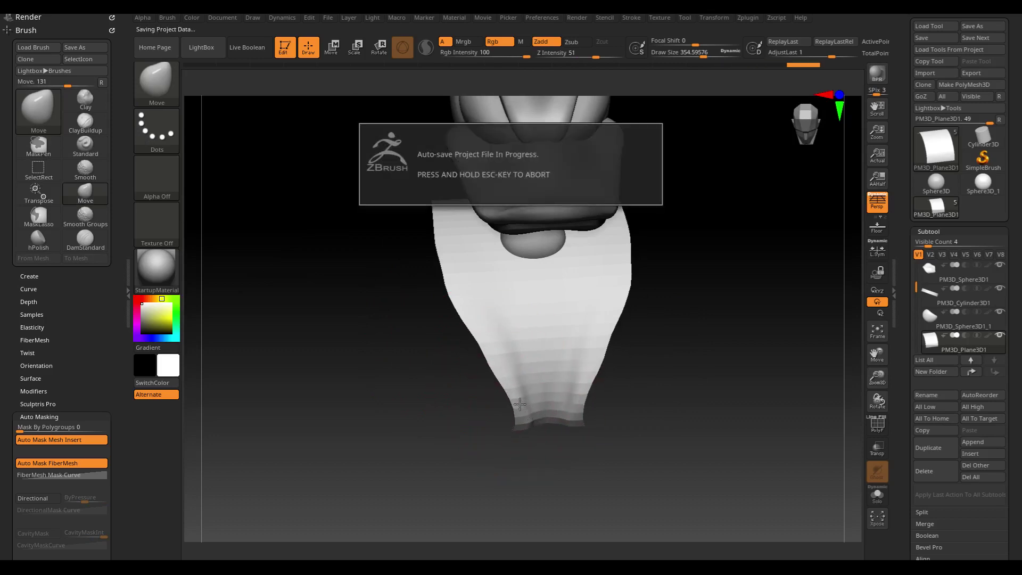
# - Smooth the collar and set Draw Size to 250.75
pyautogui.press('shift')
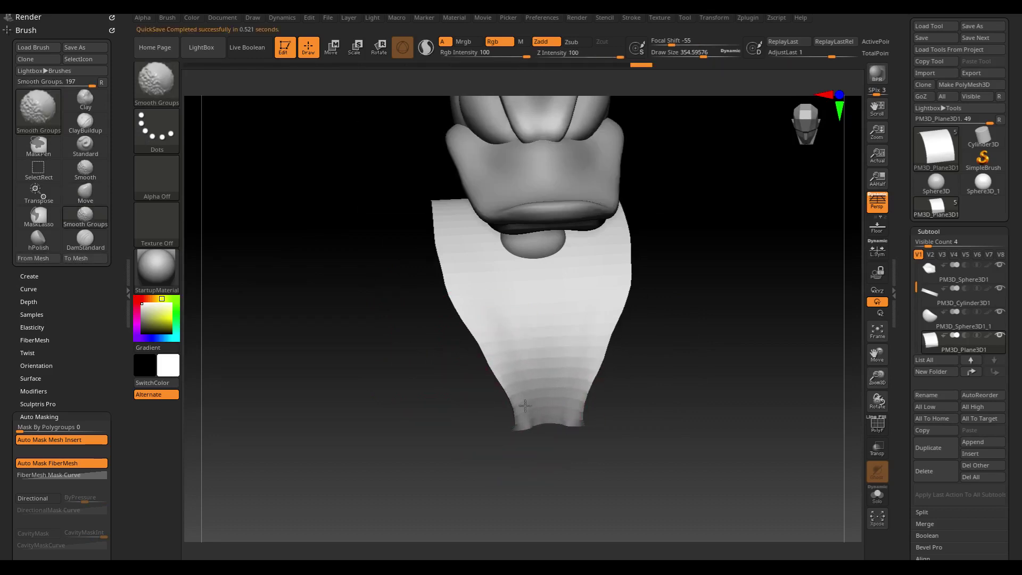
pyautogui.moveTo(658, 413)
pyautogui.keyDown('shift'); pyautogui.mouseDown()
pyautogui.moveTo(646, 399)
pyautogui.moveTo(686, 402)
pyautogui.moveTo(702, 415)
pyautogui.mouseUp(); pyautogui.keyUp('shift')
pyautogui.press('s')
pyautogui.moveTo(645, 370)
pyautogui.mouseDown()
pyautogui.moveTo(708, 355)
pyautogui.moveTo(700, 347)
pyautogui.moveTo(645, 356)
pyautogui.moveTo(638, 342)
pyautogui.mouseUp()
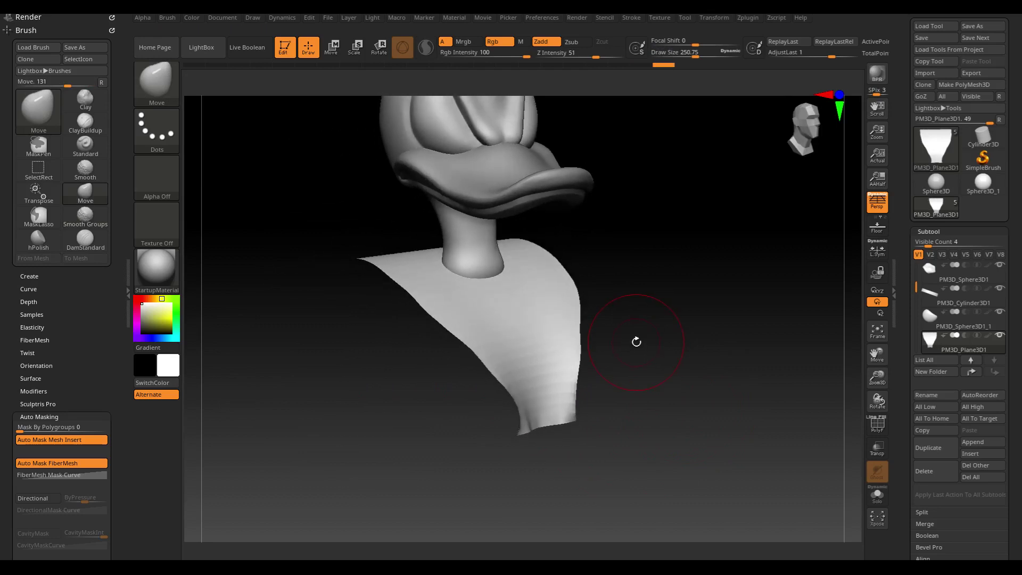
# - Drag the collar corners down and outward with a size-325 brush, viewed from the back
pyautogui.moveTo(615, 318)
pyautogui.mouseDown()
pyautogui.moveTo(646, 324)
pyautogui.moveTo(673, 303)
pyautogui.moveTo(701, 320)
pyautogui.moveTo(718, 361)
pyautogui.moveTo(708, 318)
pyautogui.mouseUp()
pyautogui.press('s')
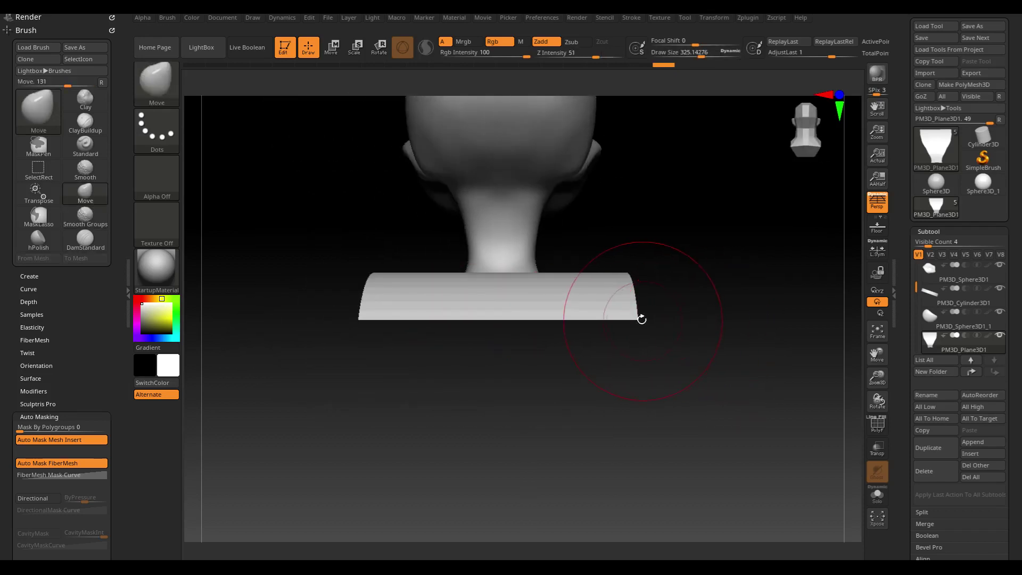
pyautogui.moveTo(642, 320); pyautogui.dragTo(651, 380)
pyautogui.moveTo(358, 352)
pyautogui.mouseDown()
pyautogui.moveTo(359, 360)
pyautogui.moveTo(381, 338)
pyautogui.moveTo(470, 307)
pyautogui.moveTo(383, 338)
pyautogui.moveTo(406, 320)
pyautogui.moveTo(342, 353)
pyautogui.mouseUp()
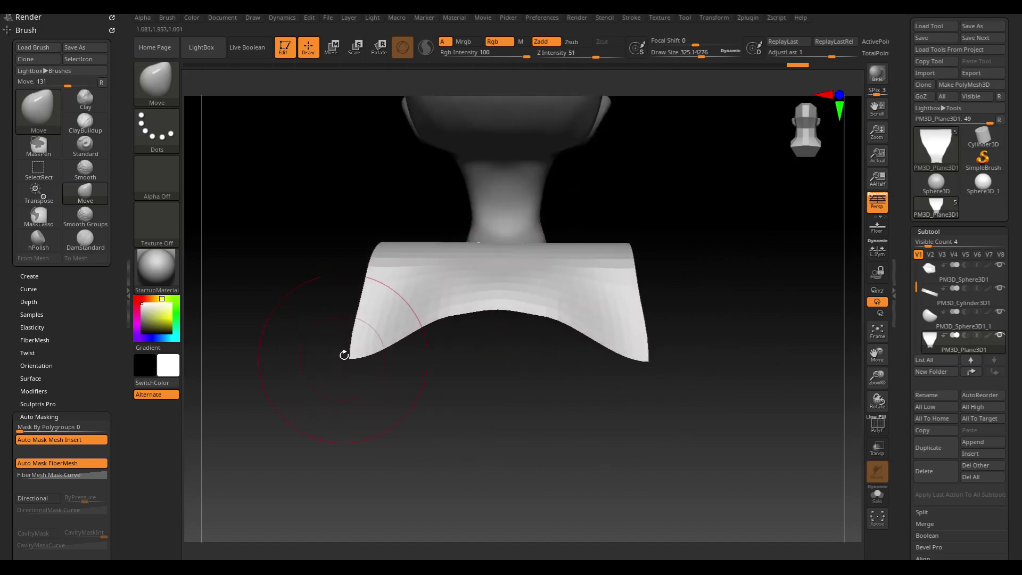
pyautogui.moveTo(277, 375)
pyautogui.mouseDown()
pyautogui.moveTo(356, 353)
pyautogui.moveTo(543, 399)
pyautogui.moveTo(503, 430)
pyautogui.moveTo(486, 426)
pyautogui.moveTo(650, 433)
pyautogui.moveTo(623, 286)
pyautogui.mouseUp()
pyautogui.moveTo(698, 438)
pyautogui.mouseDown()
pyautogui.moveTo(776, 461)
pyautogui.moveTo(679, 349)
pyautogui.moveTo(611, 389)
pyautogui.moveTo(623, 383)
pyautogui.moveTo(811, 463)
pyautogui.mouseUp()
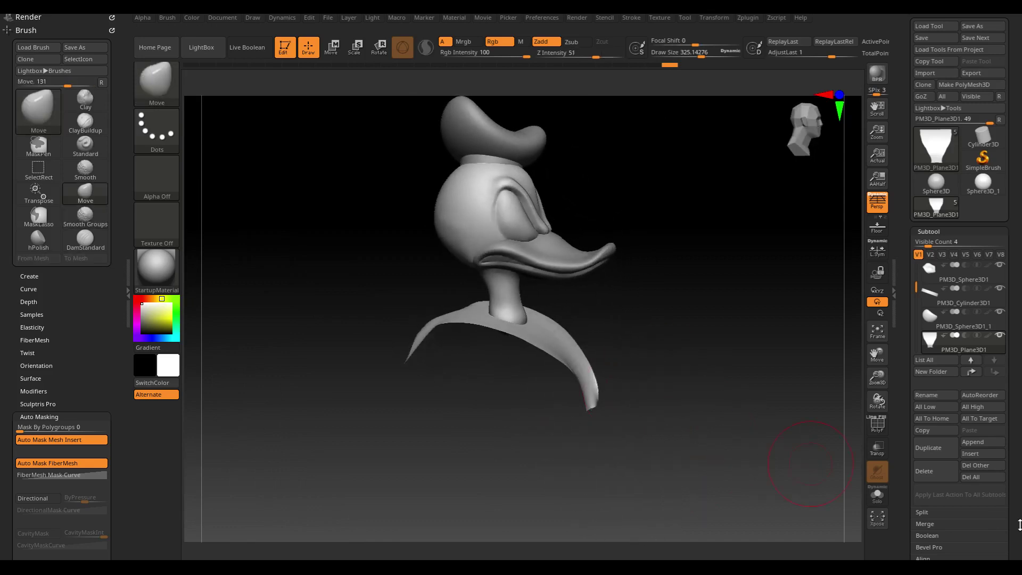
pyautogui.moveTo(1019, 524); pyautogui.dragTo(1015, 263)
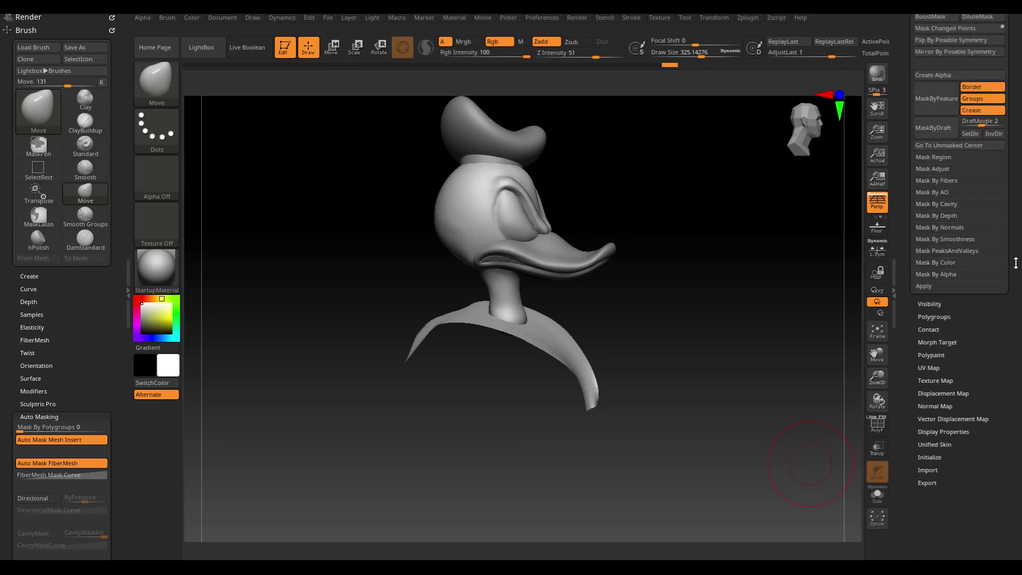
# - Pick the TrimCurve brush and turn off perspective, viewing the bust from above
pyautogui.click(928, 432)
pyautogui.moveTo(621, 442)
pyautogui.mouseDown()
pyautogui.moveTo(585, 438)
pyautogui.moveTo(577, 467)
pyautogui.mouseUp()
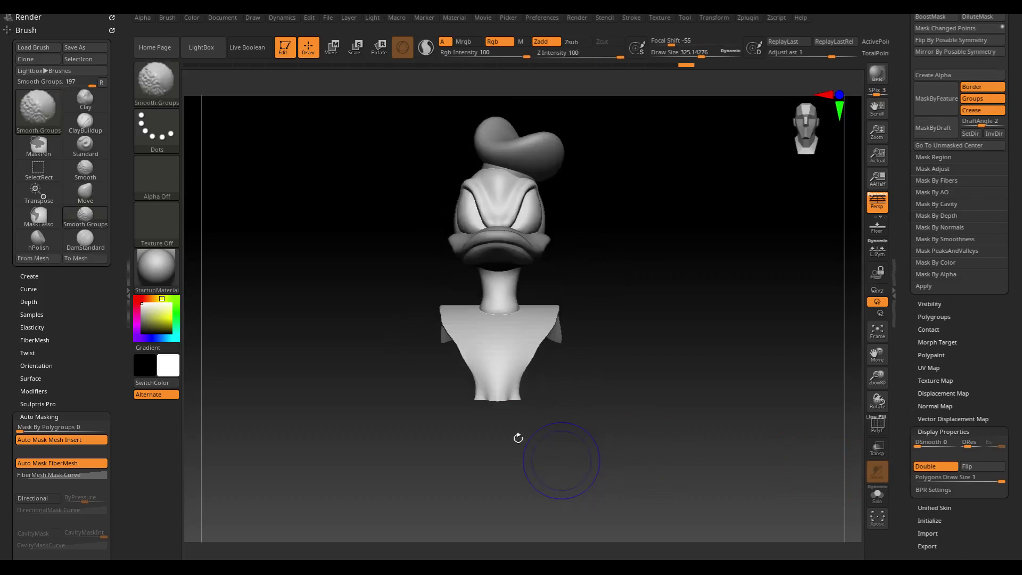
pyautogui.hotkey('ctrl', 'shift')
pyautogui.click(153, 85)
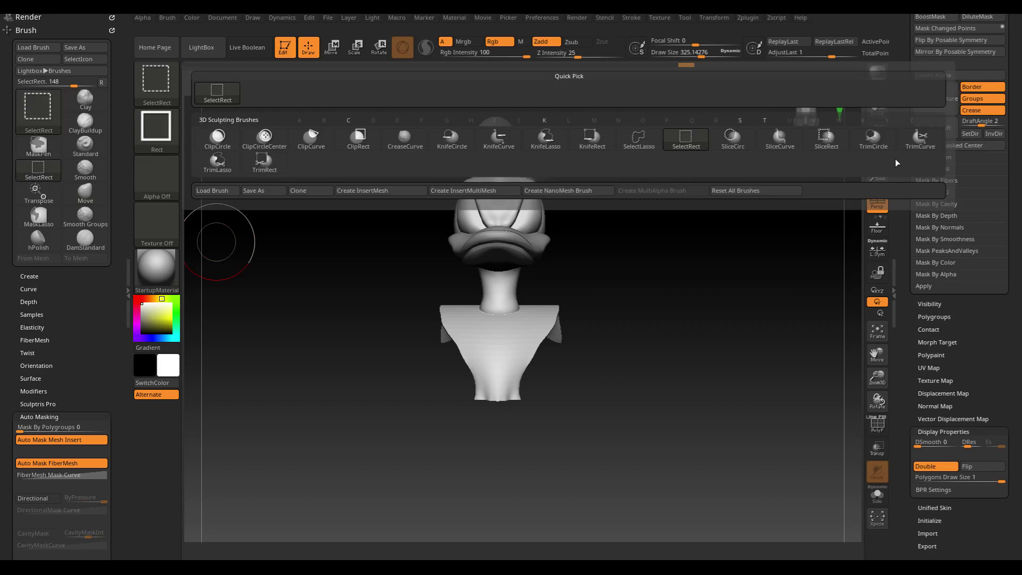
pyautogui.click(149, 82)
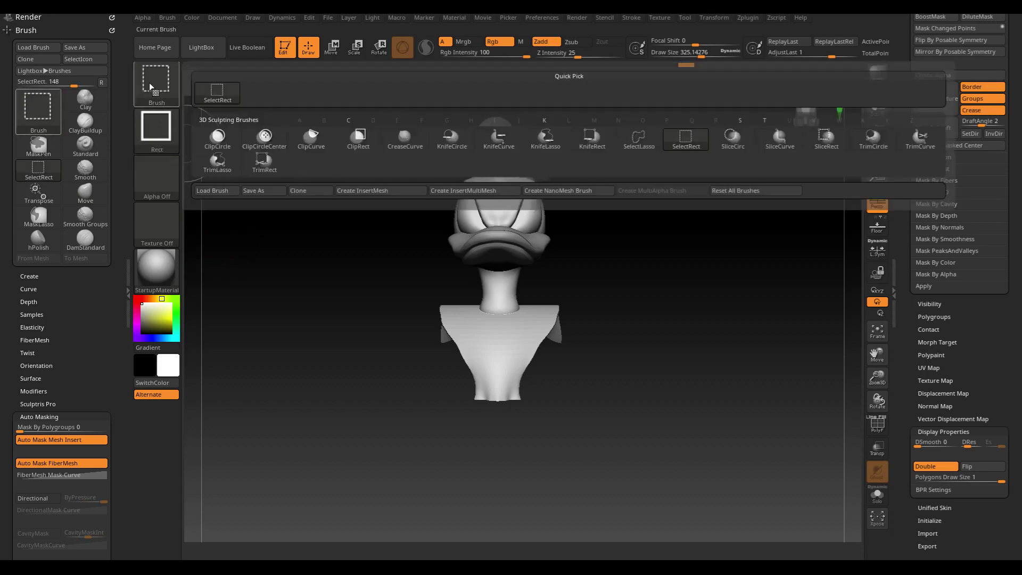
pyautogui.click(917, 144)
pyautogui.moveTo(487, 421); pyautogui.dragTo(523, 472)
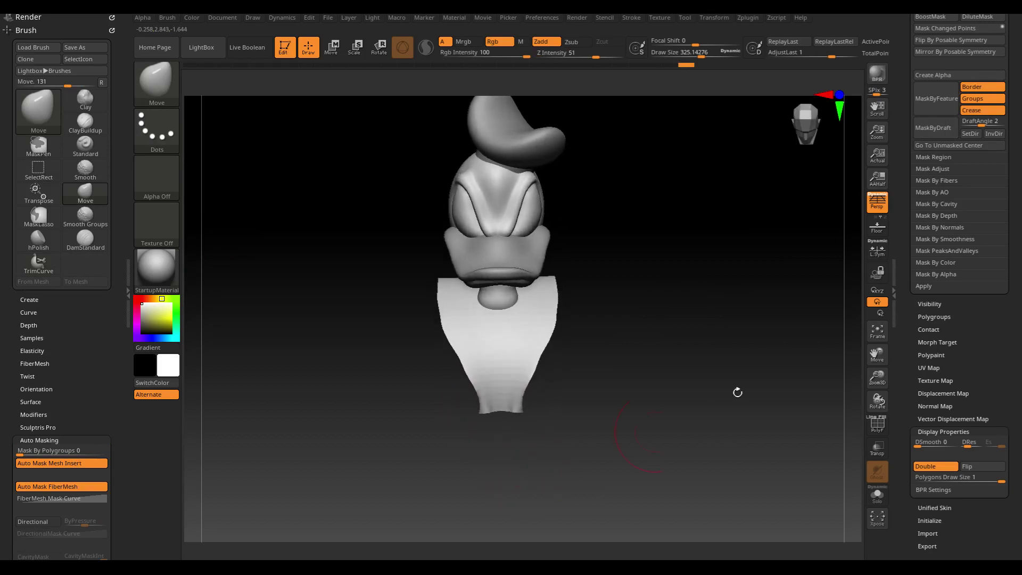
pyautogui.click(876, 205)
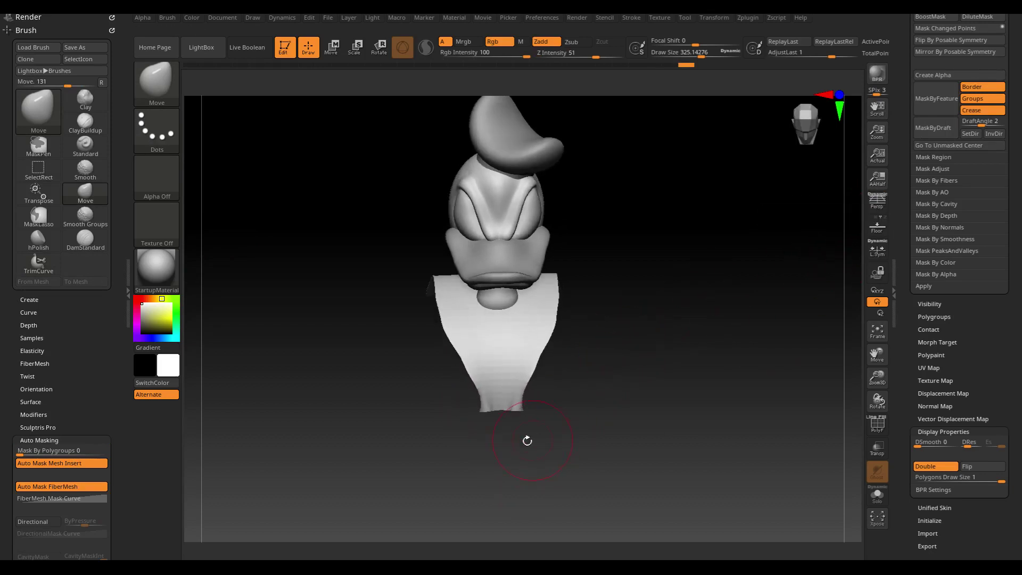
# - Trim the bust base and the collar outline along curves
pyautogui.keyDown('ctrl'); pyautogui.keyDown('shift'); pyautogui.moveTo(510, 449); pyautogui.dragTo(491, 405); pyautogui.keyUp('shift'); pyautogui.keyUp('ctrl')
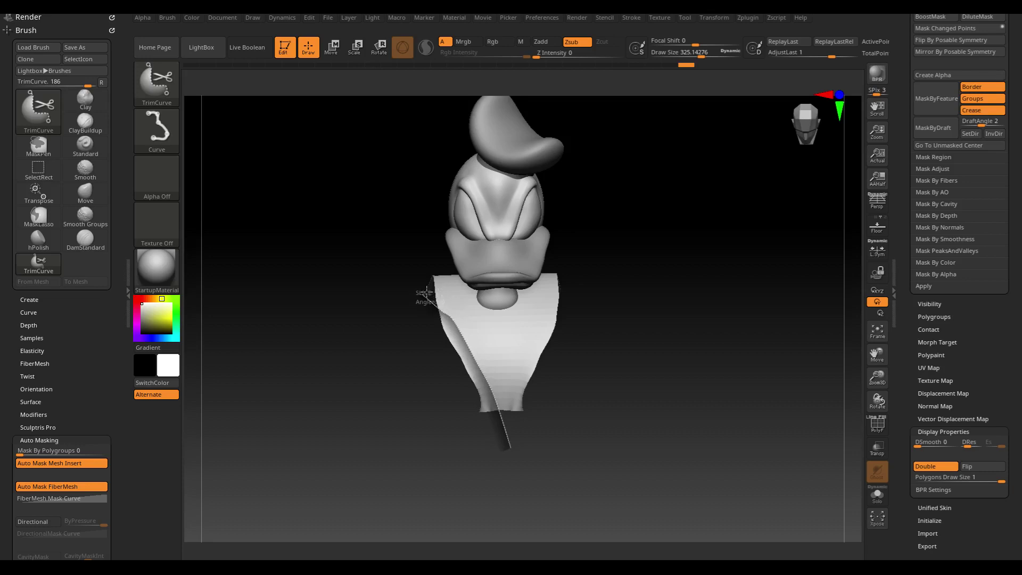
pyautogui.keyDown('ctrl'); pyautogui.keyDown('shift'); pyautogui.moveTo(426, 290); pyautogui.dragTo(422, 296); pyautogui.keyUp('shift'); pyautogui.keyUp('ctrl')
pyautogui.moveTo(627, 397)
pyautogui.mouseDown()
pyautogui.moveTo(734, 392)
pyautogui.moveTo(611, 392)
pyautogui.moveTo(588, 407)
pyautogui.moveTo(595, 411)
pyautogui.mouseUp()
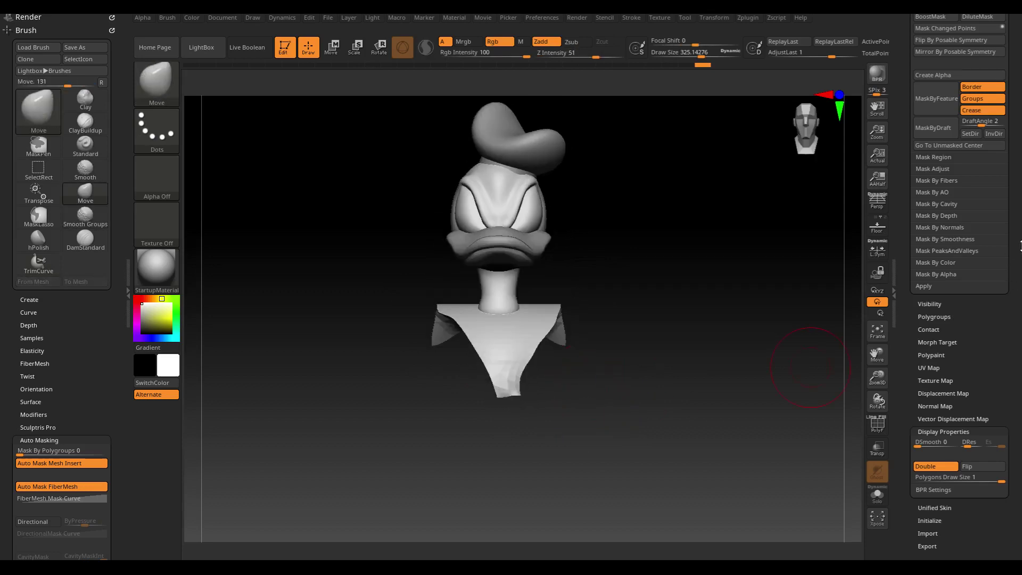
# - Delete the collar's hidden geometry and pull its bottom down into a point
pyautogui.moveTo(1020, 246); pyautogui.dragTo(1018, 425)
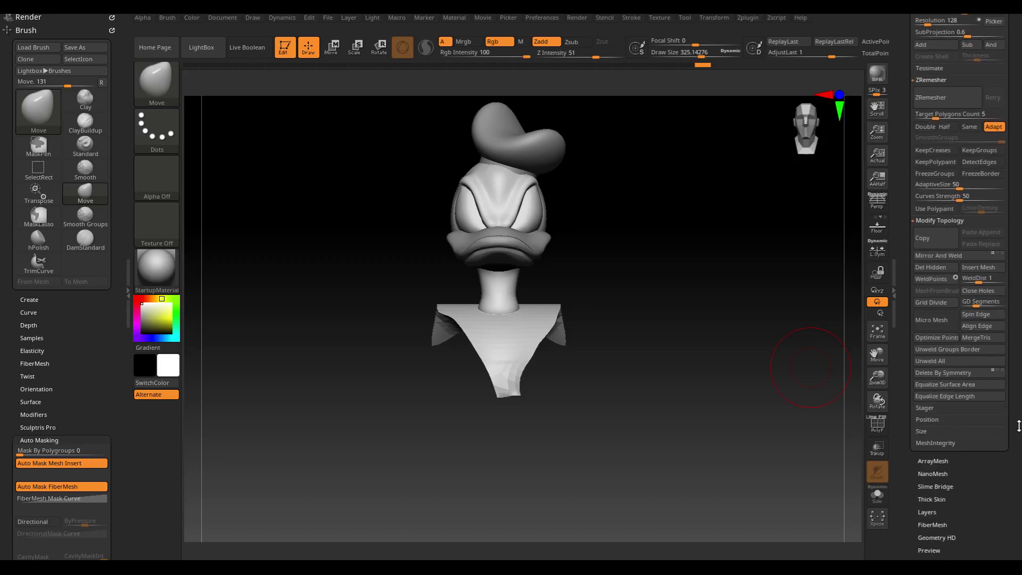
pyautogui.click(950, 269)
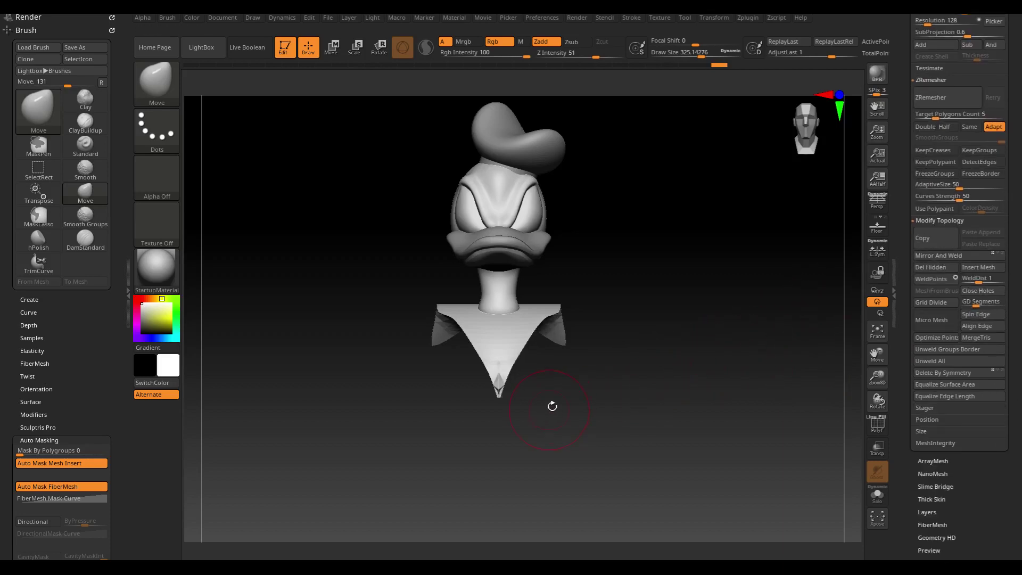
pyautogui.keyDown('shift'); pyautogui.moveTo(552, 406); pyautogui.dragTo(554, 420); pyautogui.keyUp('shift')
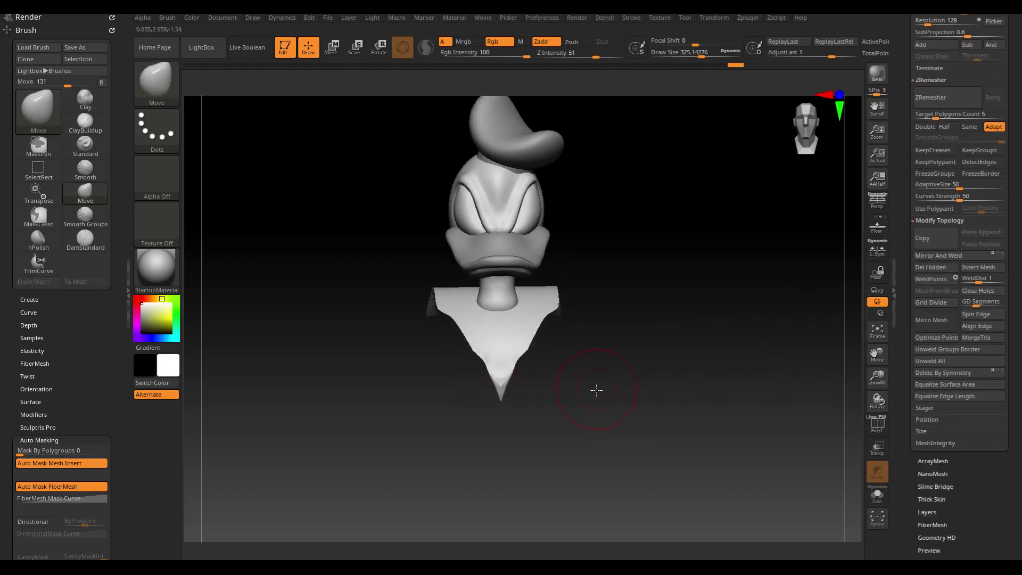
pyautogui.keyDown('ctrl'); pyautogui.moveTo(593, 388); pyautogui.dragTo(625, 424, button='right'); pyautogui.keyUp('ctrl')
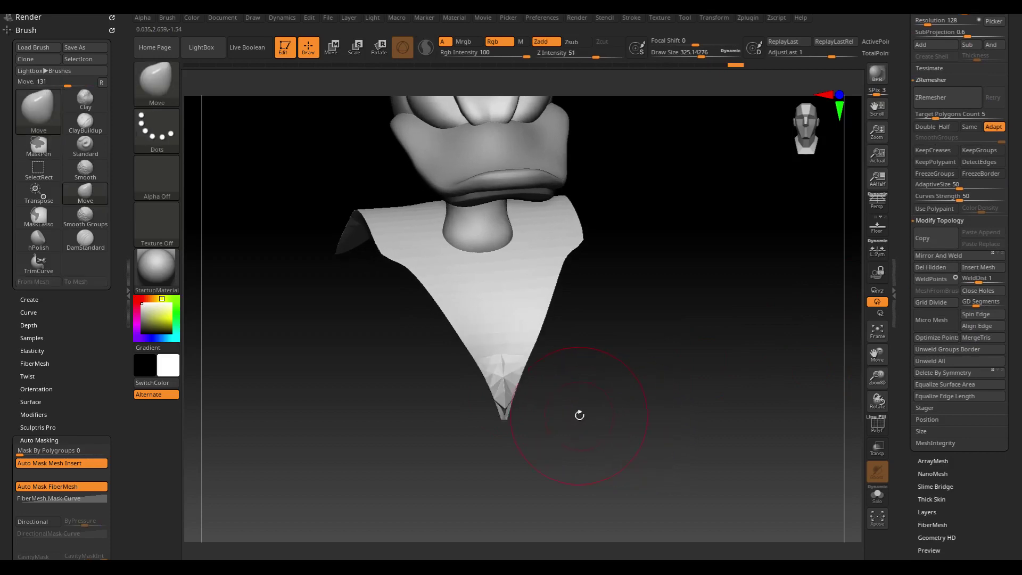
# - Smooth the crumpled collar tip and surface from several angles
pyautogui.keyDown('shift'); pyautogui.moveTo(534, 407); pyautogui.dragTo(506, 382); pyautogui.keyUp('shift')
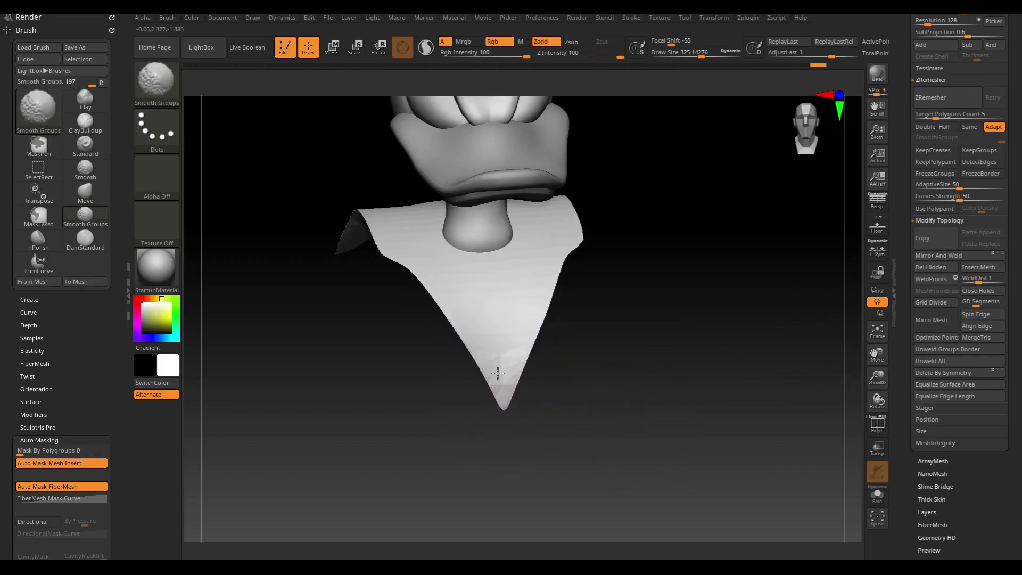
pyautogui.moveTo(566, 383)
pyautogui.mouseDown()
pyautogui.moveTo(637, 318)
pyautogui.moveTo(615, 345)
pyautogui.moveTo(639, 410)
pyautogui.mouseUp()
pyautogui.moveTo(394, 383)
pyautogui.keyDown('shift'); pyautogui.mouseDown()
pyautogui.moveTo(399, 365)
pyautogui.moveTo(354, 369)
pyautogui.mouseUp(); pyautogui.keyUp('shift')
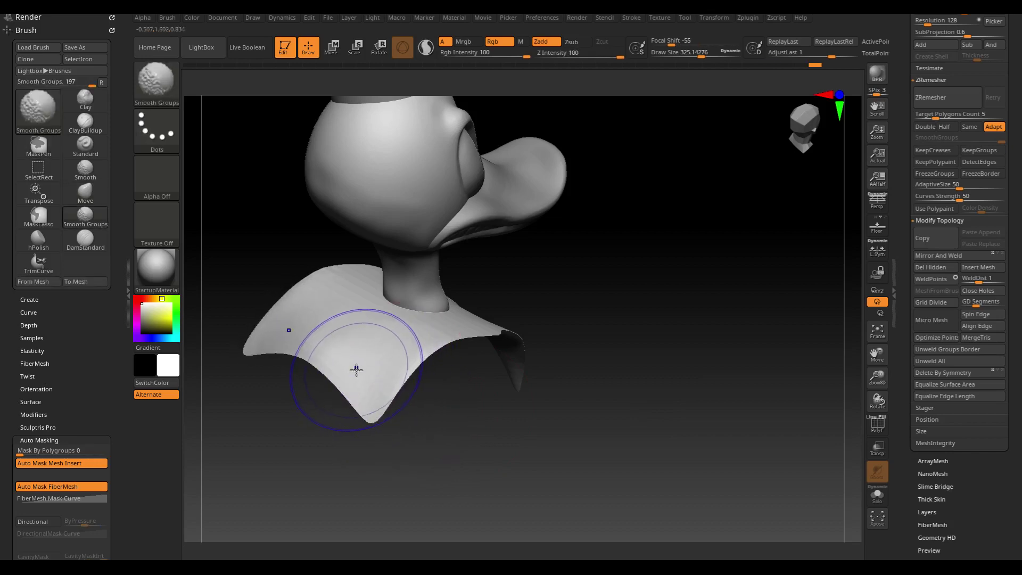
pyautogui.moveTo(472, 393)
pyautogui.mouseDown()
pyautogui.moveTo(453, 429)
pyautogui.moveTo(480, 382)
pyautogui.mouseUp()
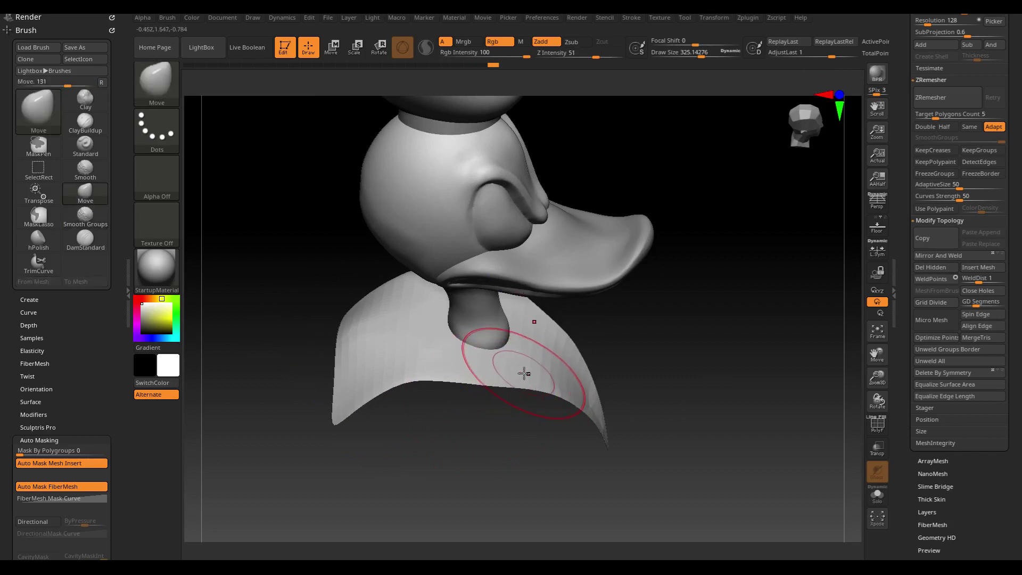
pyautogui.moveTo(524, 374)
pyautogui.mouseDown()
pyautogui.moveTo(570, 426)
pyautogui.moveTo(468, 388)
pyautogui.mouseUp()
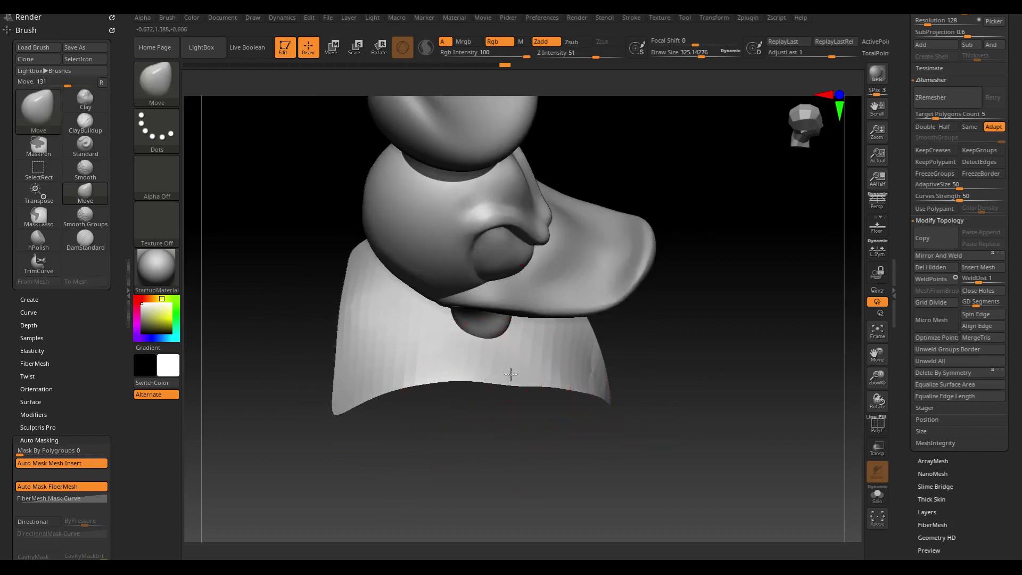
pyautogui.moveTo(513, 370)
pyautogui.mouseDown()
pyautogui.moveTo(474, 400)
pyautogui.moveTo(534, 406)
pyautogui.moveTo(452, 363)
pyautogui.mouseUp()
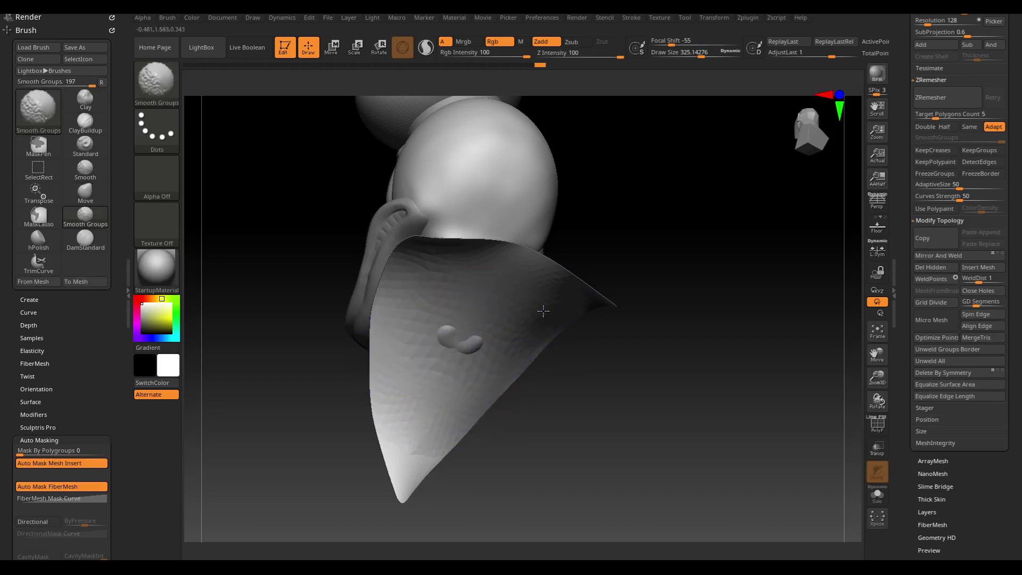
pyautogui.press('b')
pyautogui.press('m')
pyautogui.press('v')
pyautogui.moveTo(635, 393)
pyautogui.mouseDown()
pyautogui.moveTo(656, 424)
pyautogui.moveTo(532, 359)
pyautogui.mouseUp()
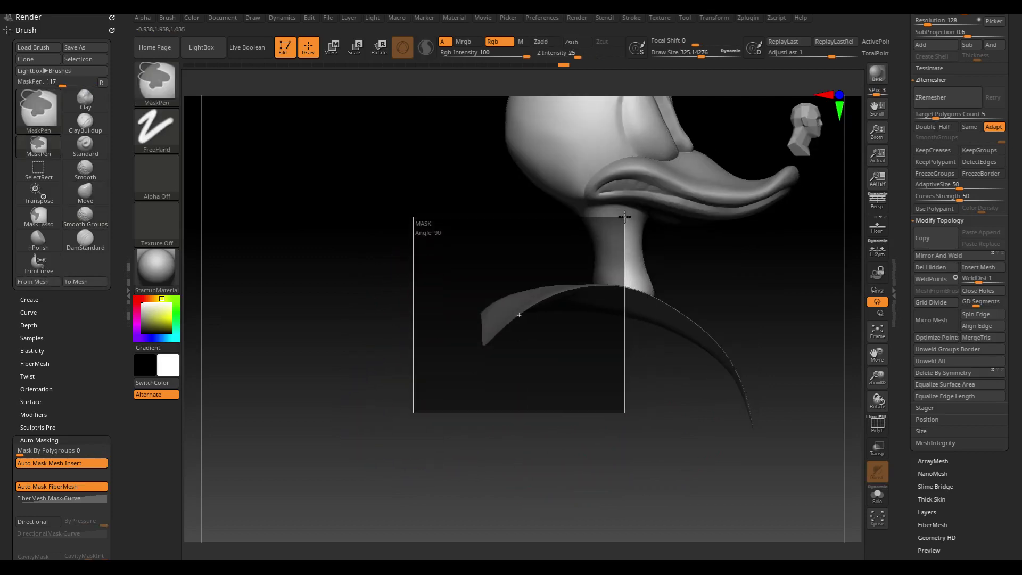
# - Mask and invert the mask on the collar, then squash the unmasked part toward the neck base
pyautogui.keyDown('ctrl'); pyautogui.moveTo(638, 256); pyautogui.dragTo(631, 216); pyautogui.keyUp('ctrl')
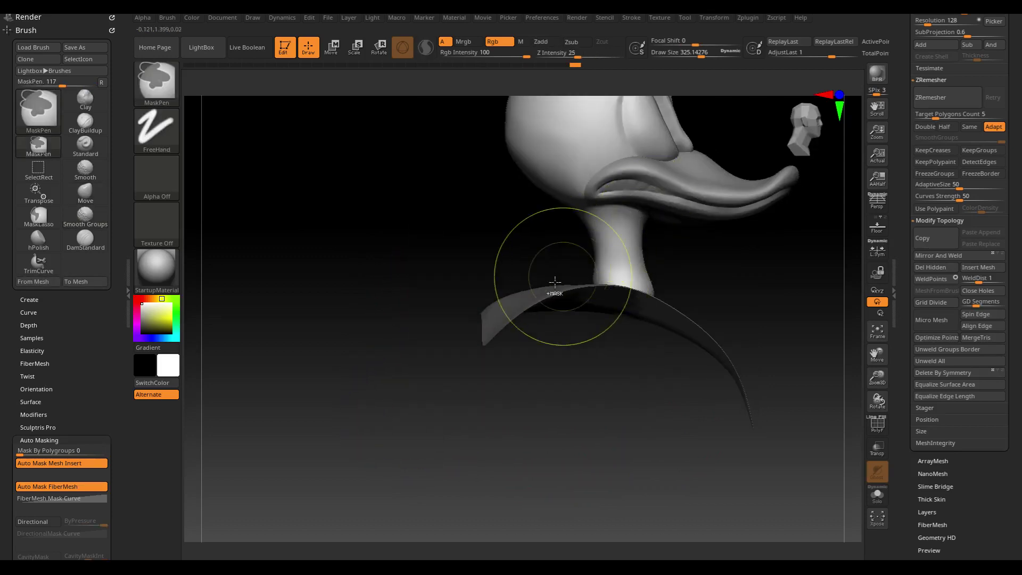
pyautogui.keyDown('ctrl'); pyautogui.click(547, 433); pyautogui.keyUp('ctrl')
pyautogui.press('w')
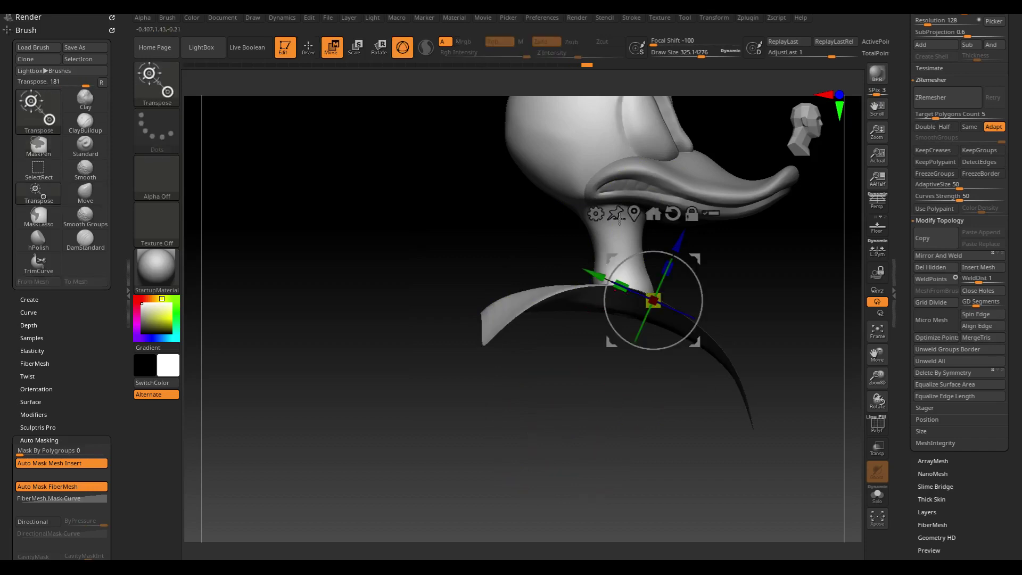
pyautogui.click(633, 213)
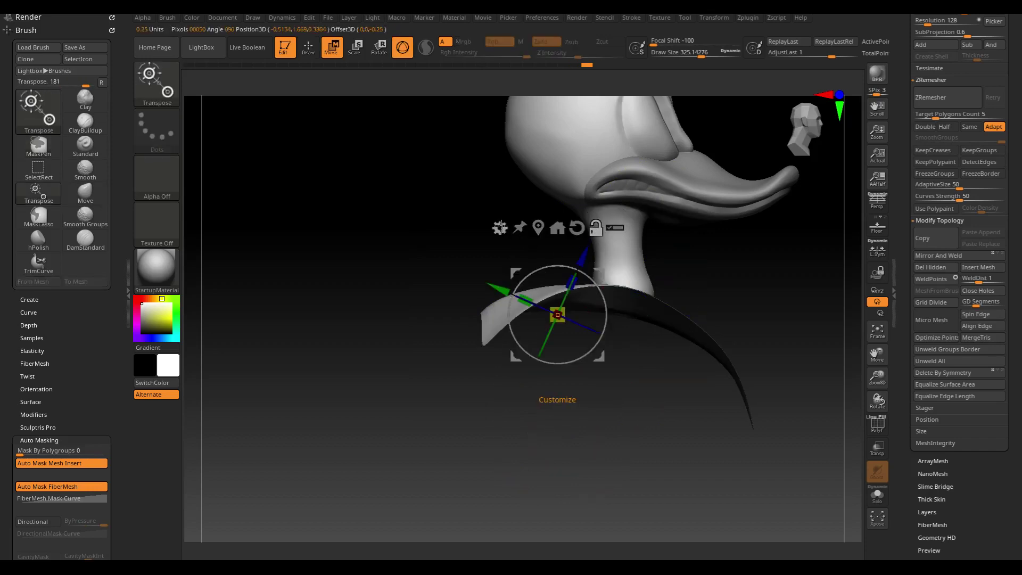
pyautogui.click(628, 107)
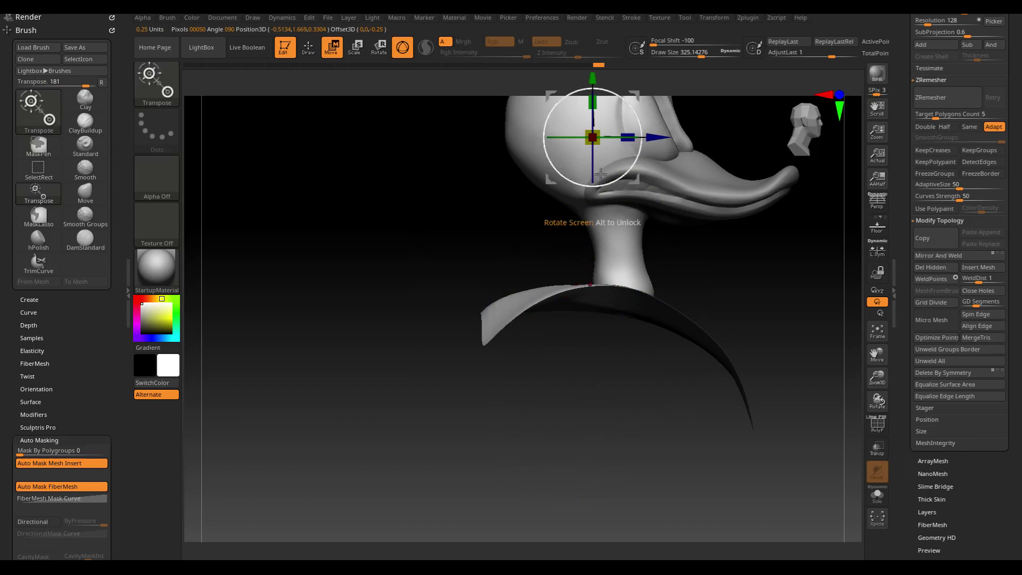
pyautogui.click(623, 287)
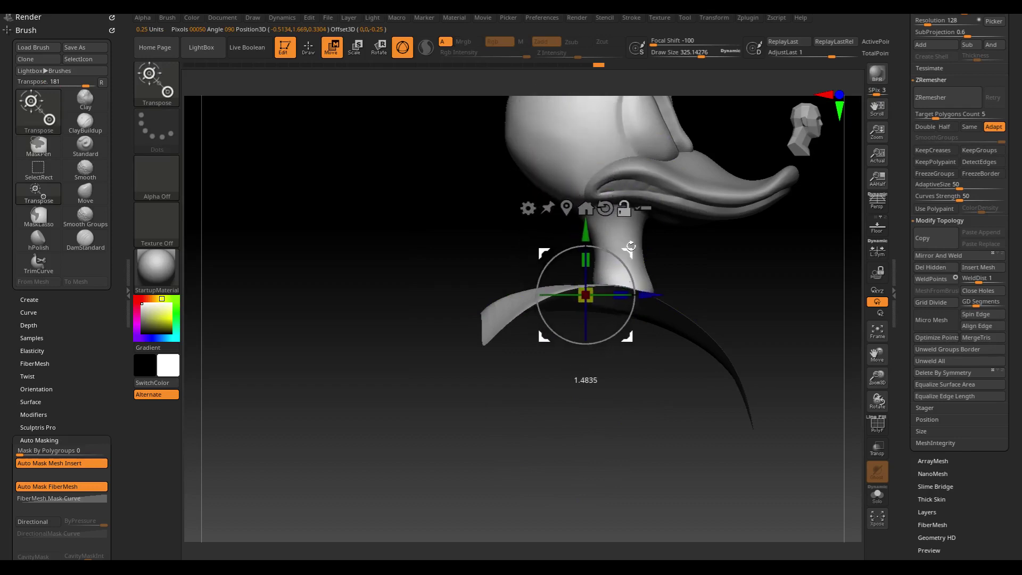
pyautogui.moveTo(621, 288); pyautogui.dragTo(605, 282)
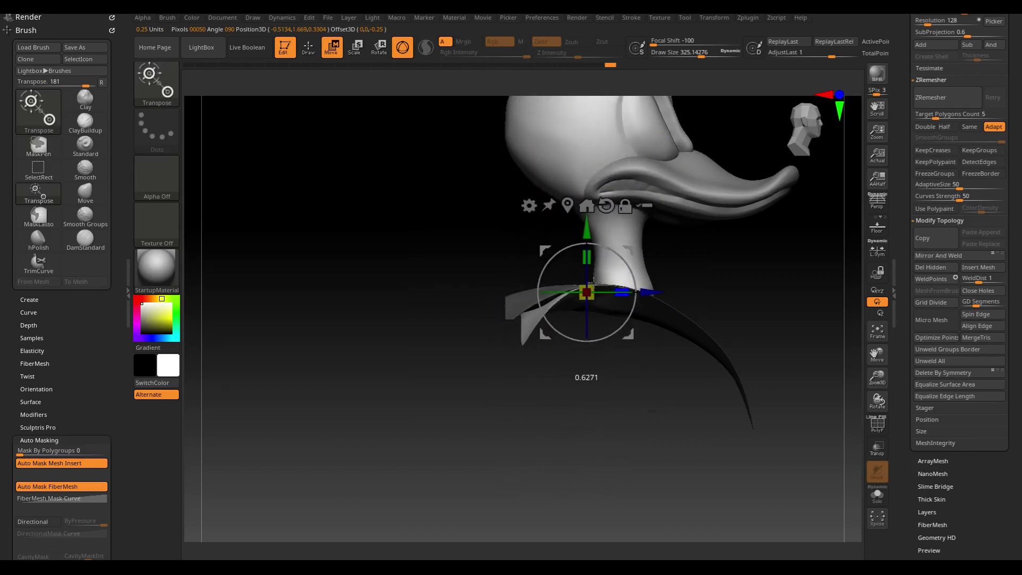
pyautogui.press('b')
pyautogui.press('m')
pyautogui.press('v')
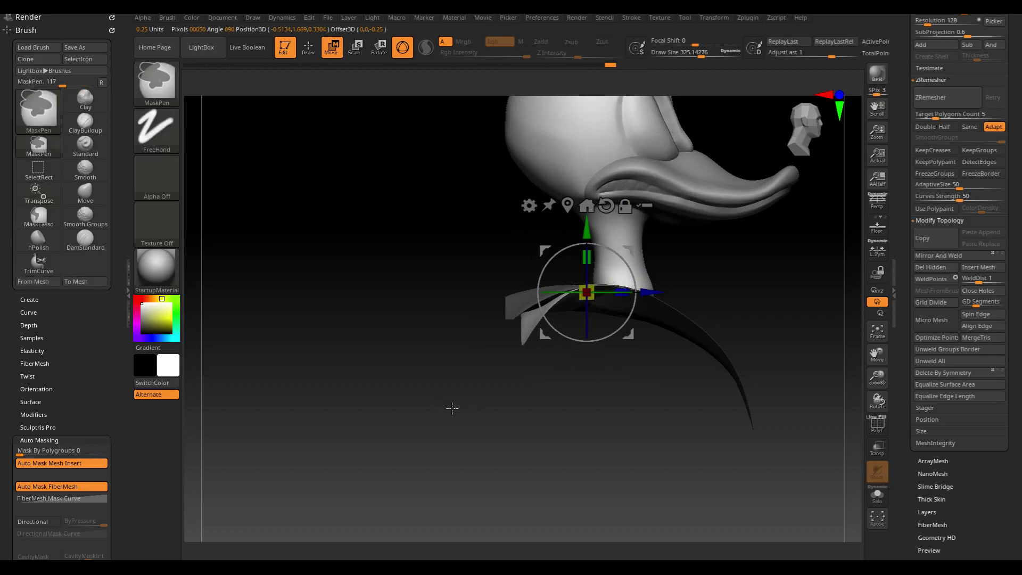
pyautogui.press('q')
pyautogui.moveTo(450, 434)
pyautogui.mouseDown()
pyautogui.moveTo(580, 416)
pyautogui.moveTo(631, 461)
pyautogui.moveTo(626, 421)
pyautogui.mouseUp()
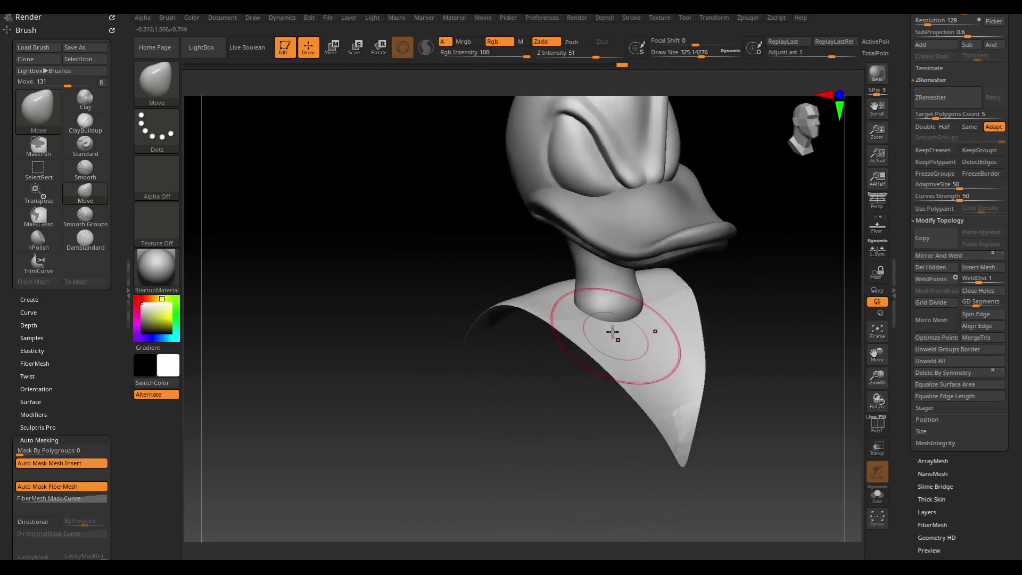
# - Reshape the neck base against the collar with the Move brush
pyautogui.moveTo(619, 323); pyautogui.dragTo(628, 324)
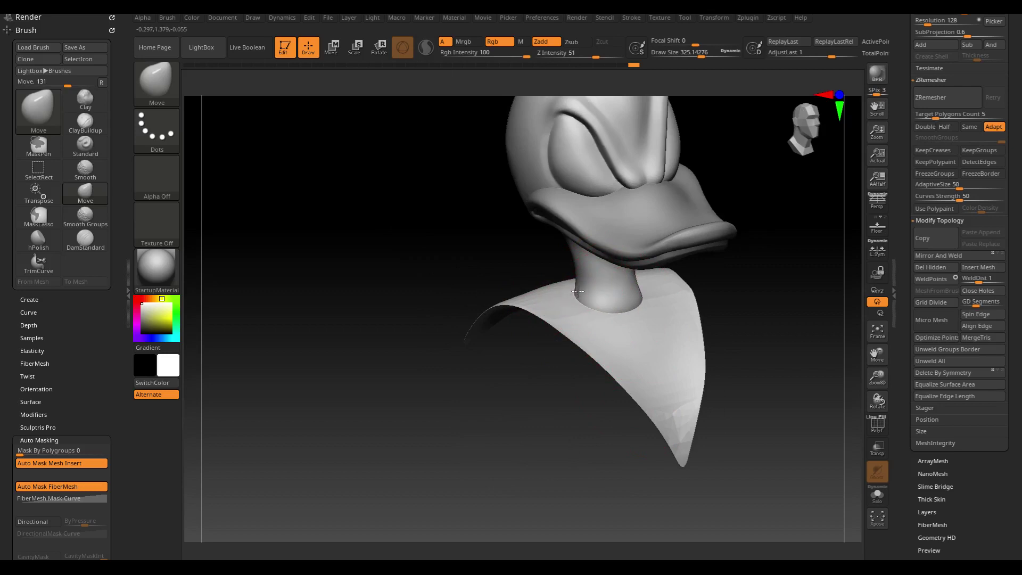
pyautogui.moveTo(526, 452)
pyautogui.mouseDown()
pyautogui.moveTo(604, 449)
pyautogui.moveTo(563, 454)
pyautogui.mouseUp()
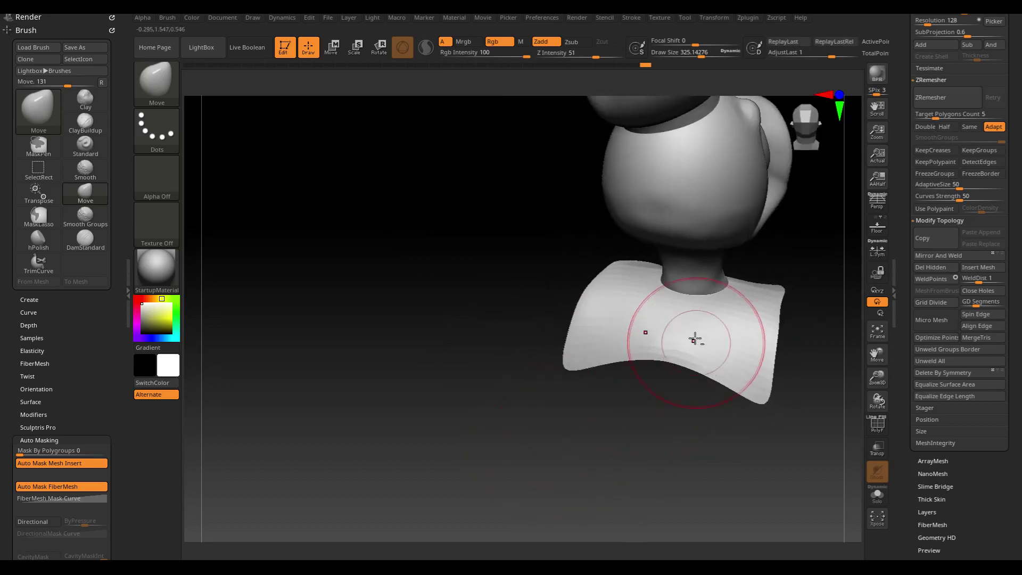
pyautogui.moveTo(694, 339)
pyautogui.mouseDown()
pyautogui.moveTo(665, 340)
pyautogui.moveTo(570, 435)
pyautogui.moveTo(551, 427)
pyautogui.mouseUp()
pyautogui.press('shift')
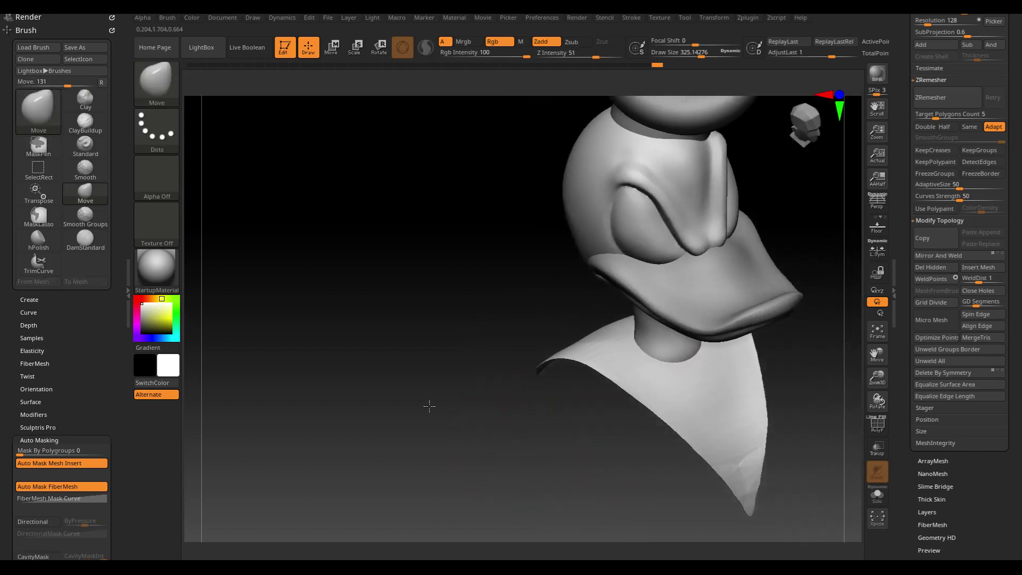
pyautogui.keyDown('alt'); pyautogui.moveTo(429, 406); pyautogui.dragTo(557, 415); pyautogui.keyUp('alt')
# - Smooth the collar and show its PolyF polygon wireframe
pyautogui.press('shift')
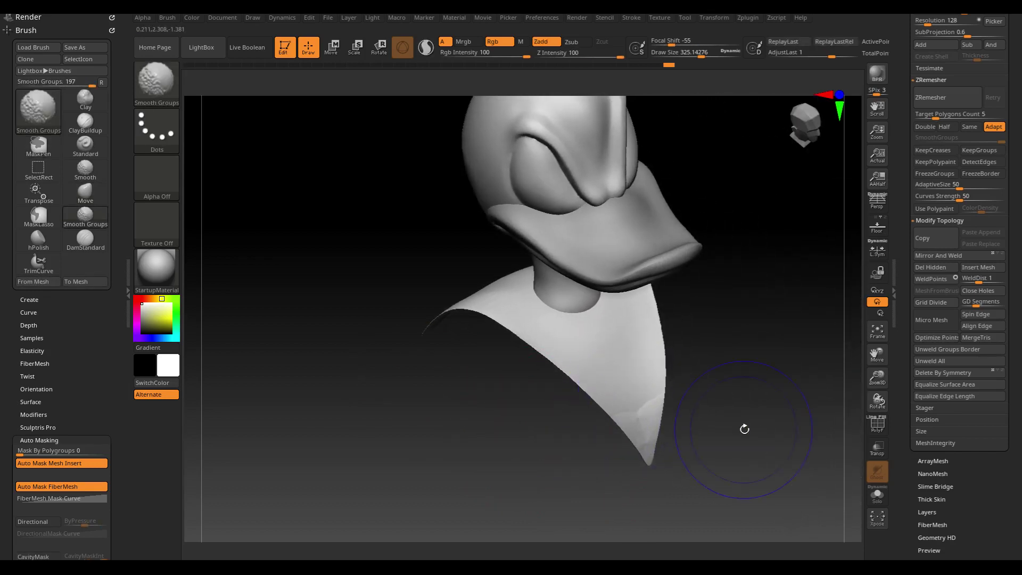
pyautogui.moveTo(744, 429)
pyautogui.mouseDown()
pyautogui.moveTo(721, 406)
pyautogui.moveTo(729, 365)
pyautogui.moveTo(736, 413)
pyautogui.moveTo(726, 418)
pyautogui.moveTo(734, 410)
pyautogui.mouseUp()
pyautogui.scroll(3, 1015, 353)
pyautogui.scroll(3, 1018, 425)
pyautogui.scroll(3, 1020, 447)
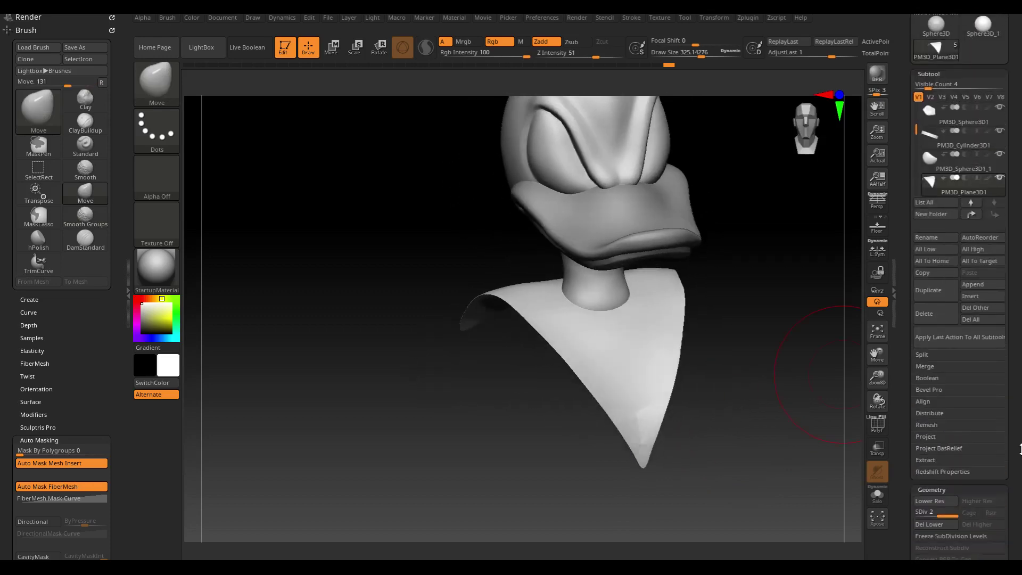
pyautogui.scroll(3, 1020, 448)
pyautogui.moveTo(761, 442)
pyautogui.keyDown('alt'); pyautogui.mouseDown()
pyautogui.moveTo(670, 378)
pyautogui.moveTo(673, 360)
pyautogui.moveTo(617, 329)
pyautogui.moveTo(679, 465)
pyautogui.moveTo(691, 438)
pyautogui.moveTo(684, 388)
pyautogui.moveTo(692, 406)
pyautogui.moveTo(666, 292)
pyautogui.moveTo(675, 354)
pyautogui.moveTo(782, 334)
pyautogui.mouseUp(); pyautogui.keyUp('alt')
pyautogui.hotkey('shift', 'f')
# - Remesh the collar with Polish on, without freezing subdivision levels
pyautogui.scroll(-5, 1020, 390)
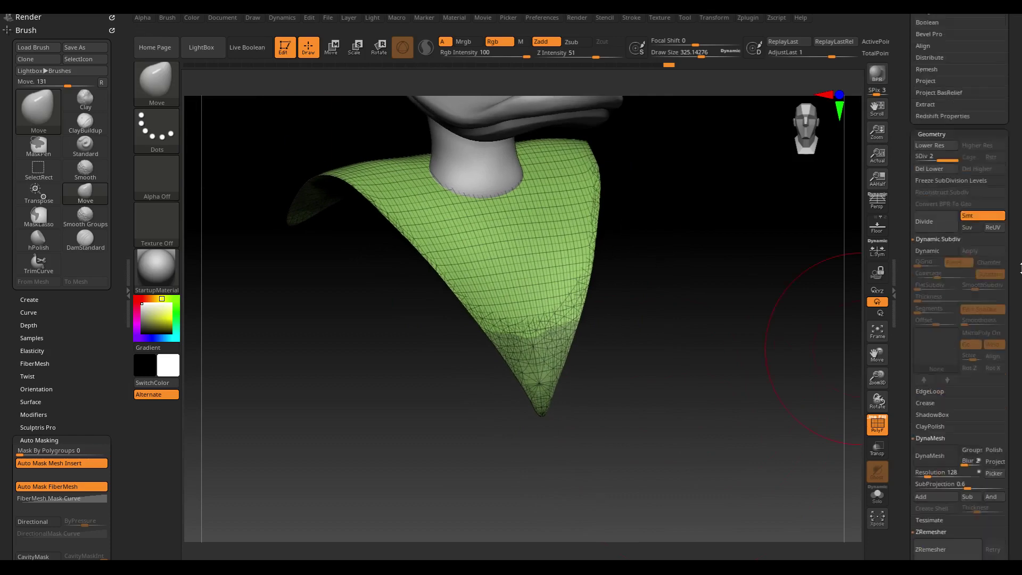
pyautogui.scroll(-5, 1020, 320)
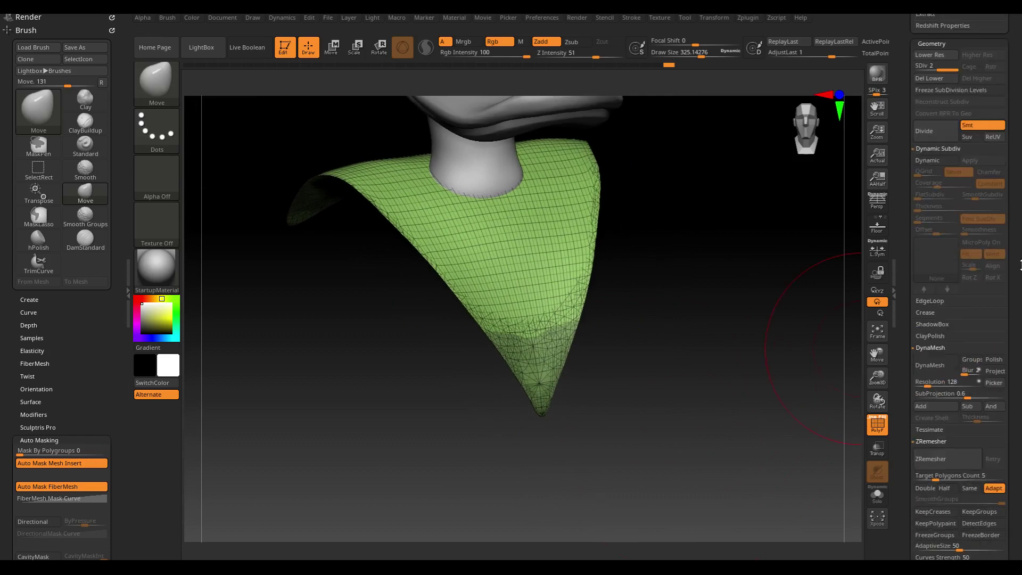
pyautogui.click(994, 360)
pyautogui.click(938, 371)
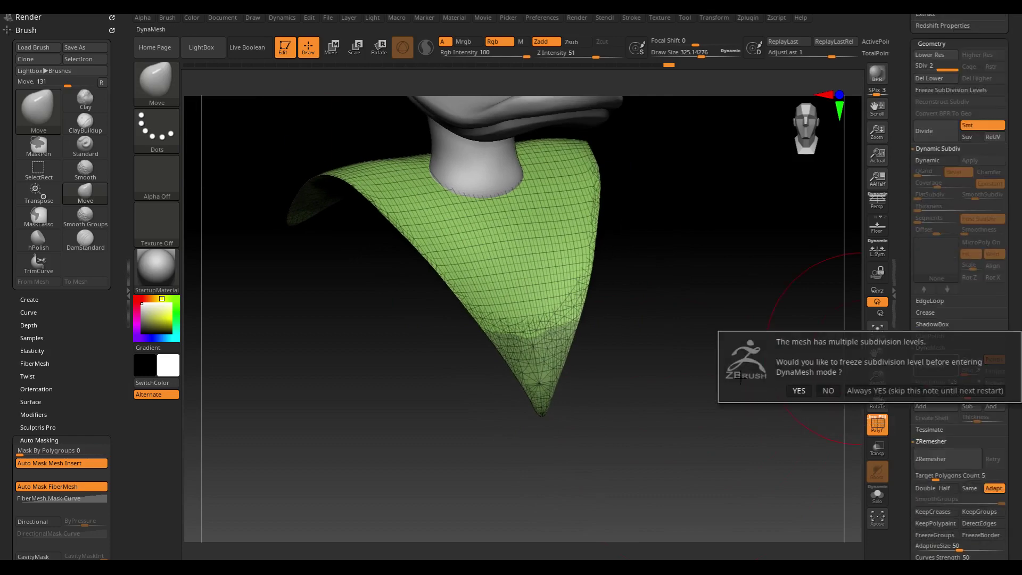
pyautogui.click(828, 391)
# - Hide the wireframe and turn on Dynamic subdivision to preview the collar smoothly
pyautogui.moveTo(671, 407)
pyautogui.mouseDown()
pyautogui.moveTo(680, 383)
pyautogui.moveTo(721, 365)
pyautogui.moveTo(667, 376)
pyautogui.moveTo(668, 393)
pyautogui.mouseUp()
pyautogui.hotkey('shift', 'f')
pyautogui.hotkey('shift', 'f')
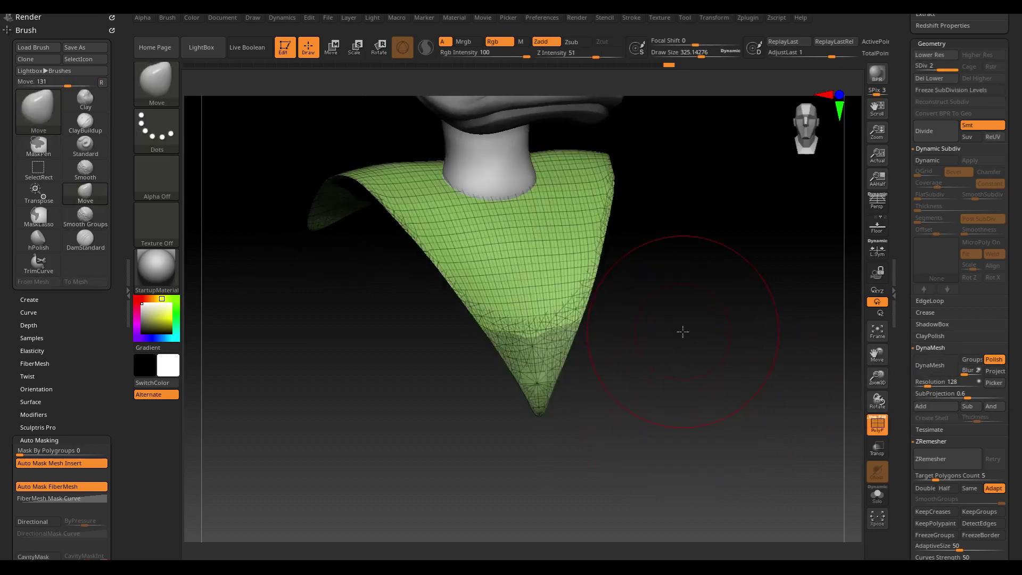
pyautogui.moveTo(681, 330)
pyautogui.mouseDown()
pyautogui.moveTo(697, 369)
pyautogui.moveTo(703, 335)
pyautogui.moveTo(704, 358)
pyautogui.moveTo(701, 345)
pyautogui.mouseUp()
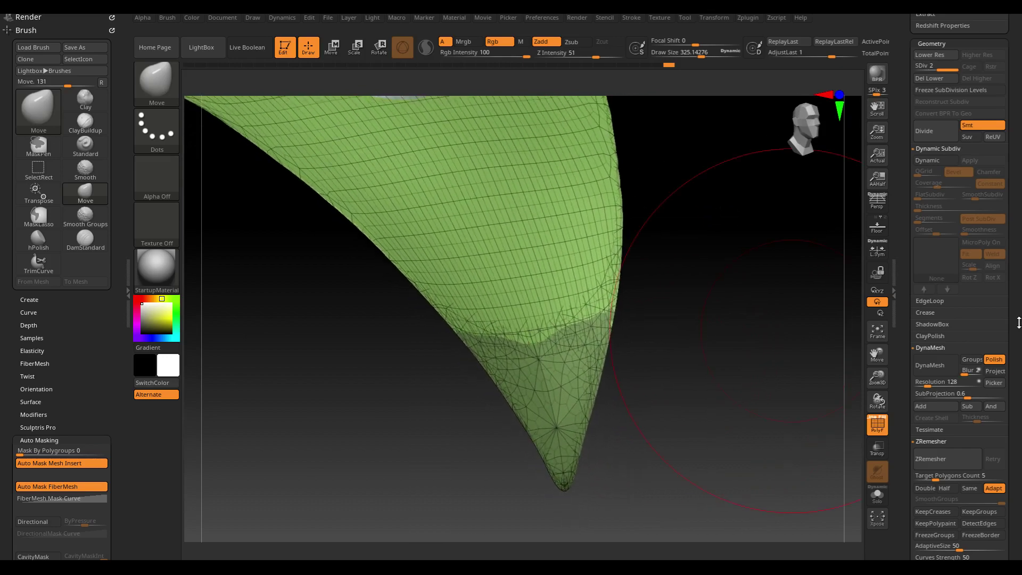
pyautogui.click(938, 161)
pyautogui.write('0.00006')
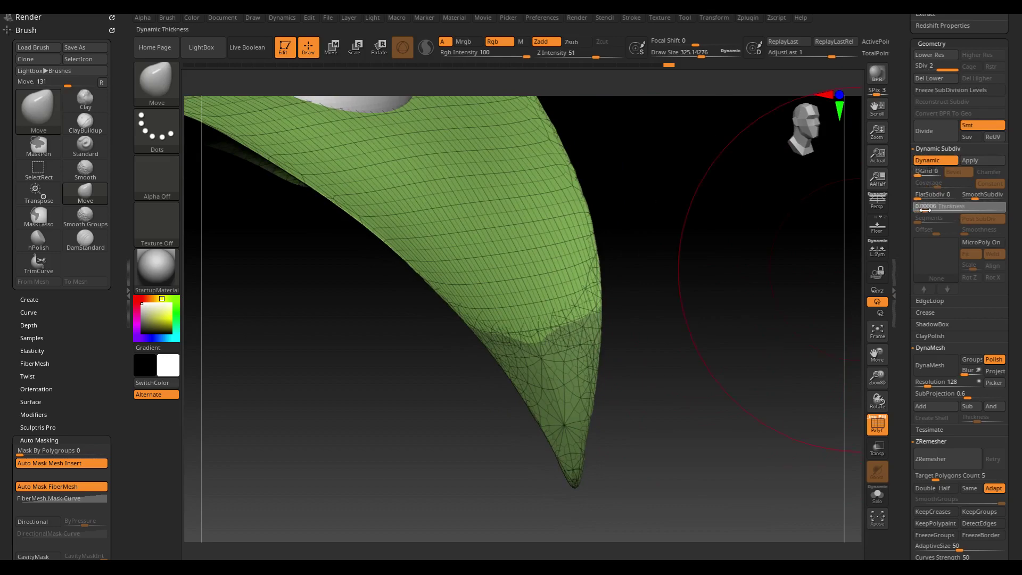
# - Raise Dynamic Subdiv Thickness to give the collar mesh thickness
pyautogui.moveTo(757, 296); pyautogui.dragTo(713, 300)
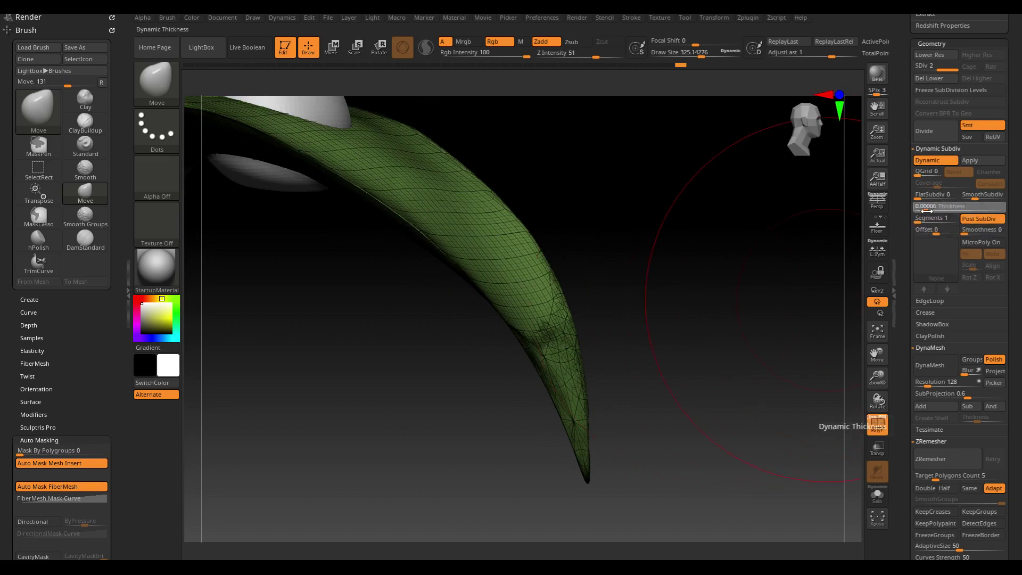
pyautogui.moveTo(932, 211); pyautogui.dragTo(934, 209)
pyautogui.moveTo(738, 289); pyautogui.dragTo(720, 290)
# - Apply the dynamic subdivision and DynaMesh the collar into a dense, even grid
pyautogui.click(987, 162)
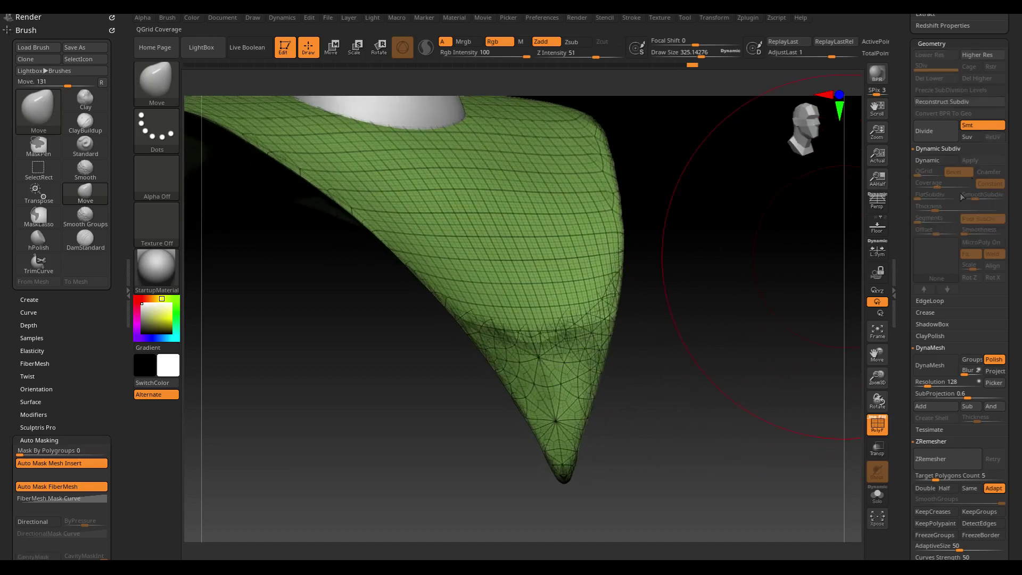
pyautogui.scroll(-2, 916, 261)
pyautogui.scroll(-2, 915, 261)
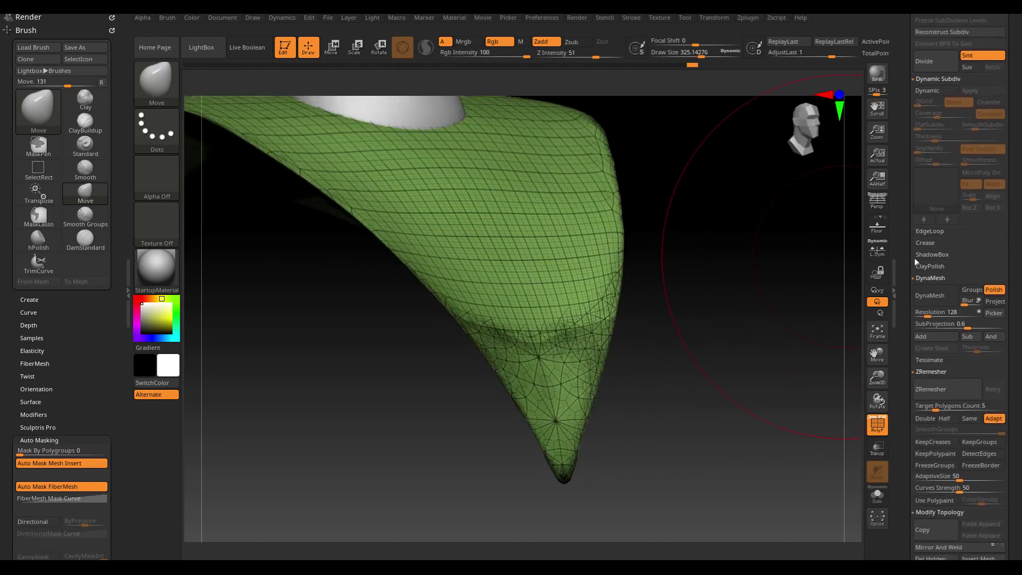
pyautogui.click(928, 294)
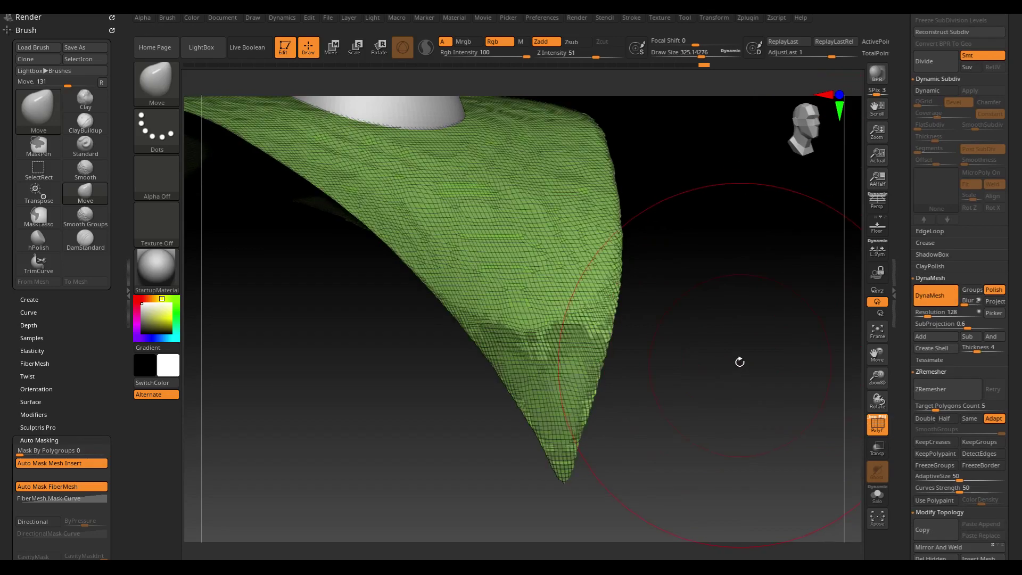
pyautogui.moveTo(740, 361)
pyautogui.mouseDown()
pyautogui.moveTo(714, 365)
pyautogui.moveTo(805, 366)
pyautogui.moveTo(738, 369)
pyautogui.mouseUp()
# - Hide PolyFrame and smooth the collar tip and edge with a brush of about 154
pyautogui.hotkey('shift', 'f')
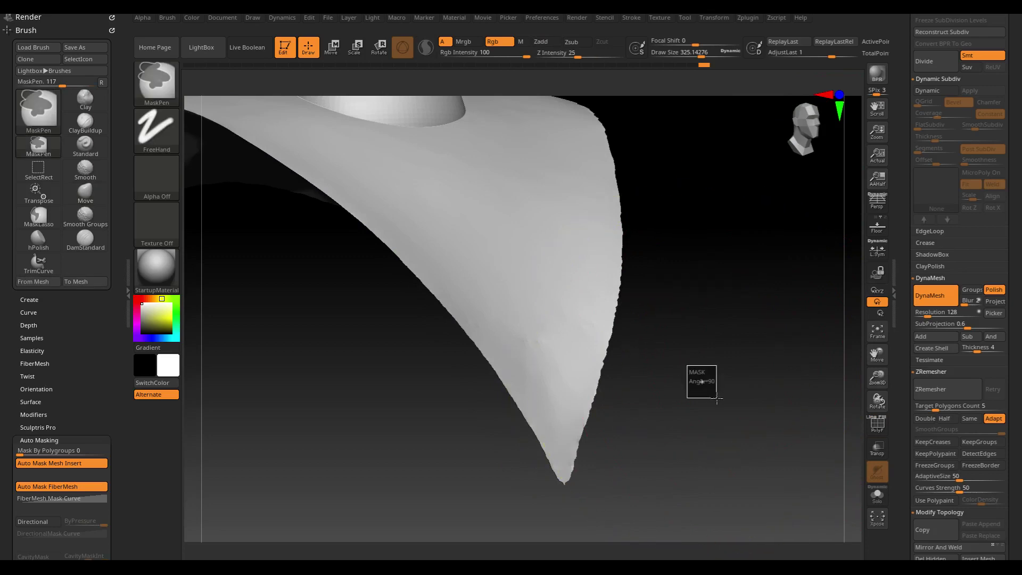
pyautogui.press('s')
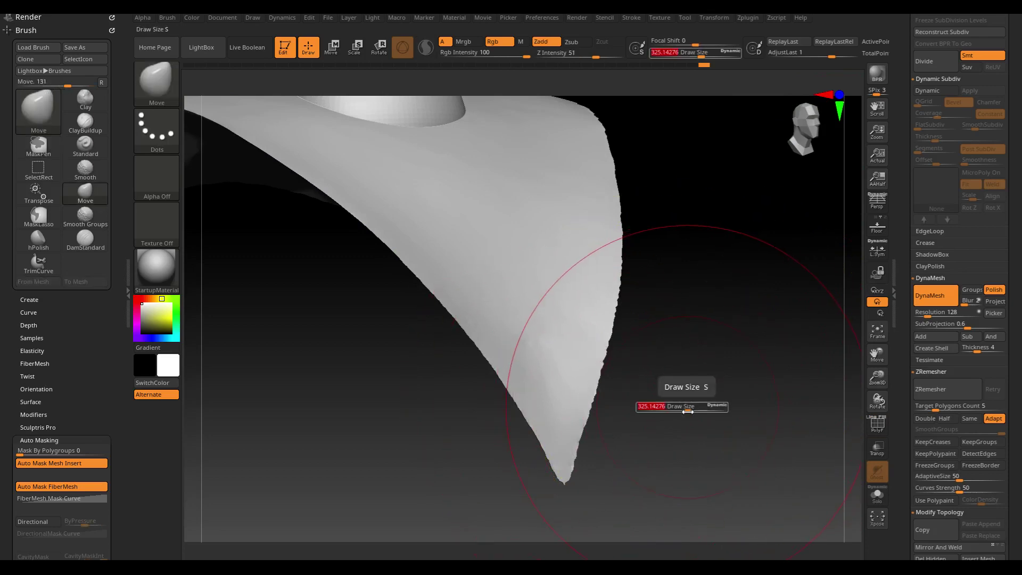
pyautogui.moveTo(686, 406); pyautogui.dragTo(665, 406)
pyautogui.moveTo(543, 417)
pyautogui.keyDown('shift'); pyautogui.mouseDown()
pyautogui.moveTo(550, 451)
pyautogui.moveTo(521, 400)
pyautogui.mouseUp(); pyautogui.keyUp('shift')
pyautogui.keyDown('shift'); pyautogui.moveTo(526, 361); pyautogui.dragTo(458, 317); pyautogui.keyUp('shift')
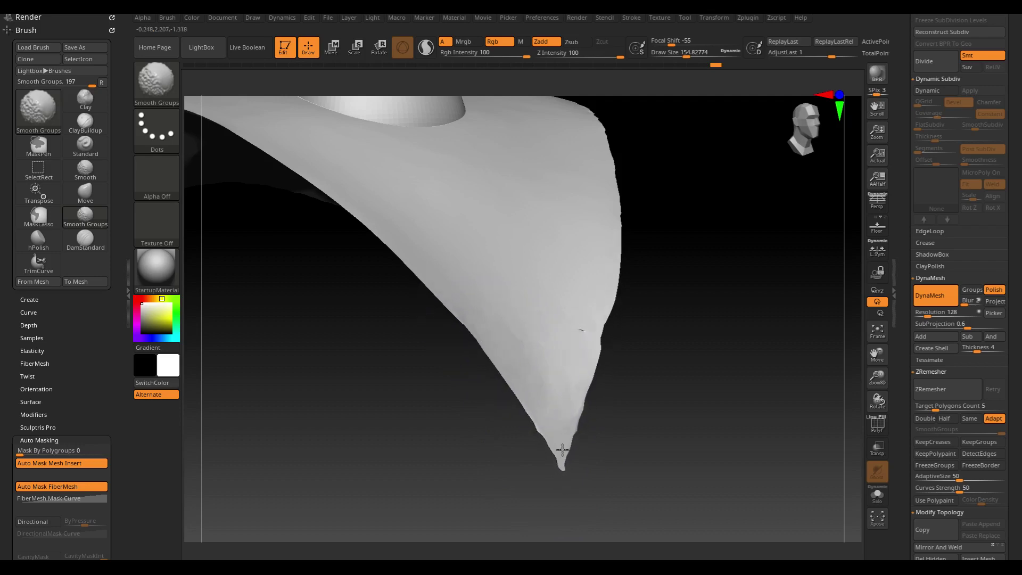
pyautogui.moveTo(698, 372)
pyautogui.mouseDown()
pyautogui.moveTo(668, 393)
pyautogui.moveTo(696, 404)
pyautogui.mouseUp()
# - Undo repeatedly back to the earlier wide-flapped collar and recentre the view
pyautogui.hotkey('ctrl', 'z')
pyautogui.hotkey('ctrl', 'z')
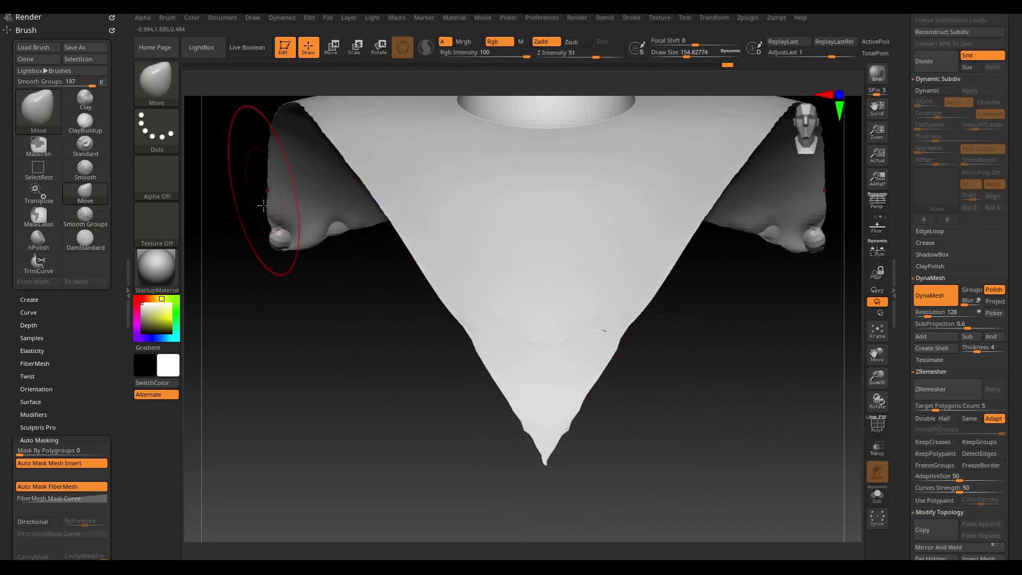
pyautogui.hotkey('ctrl', 'z')
pyautogui.hotkey('ctrl', 'z')
pyautogui.hotkey('ctrl', 'z')
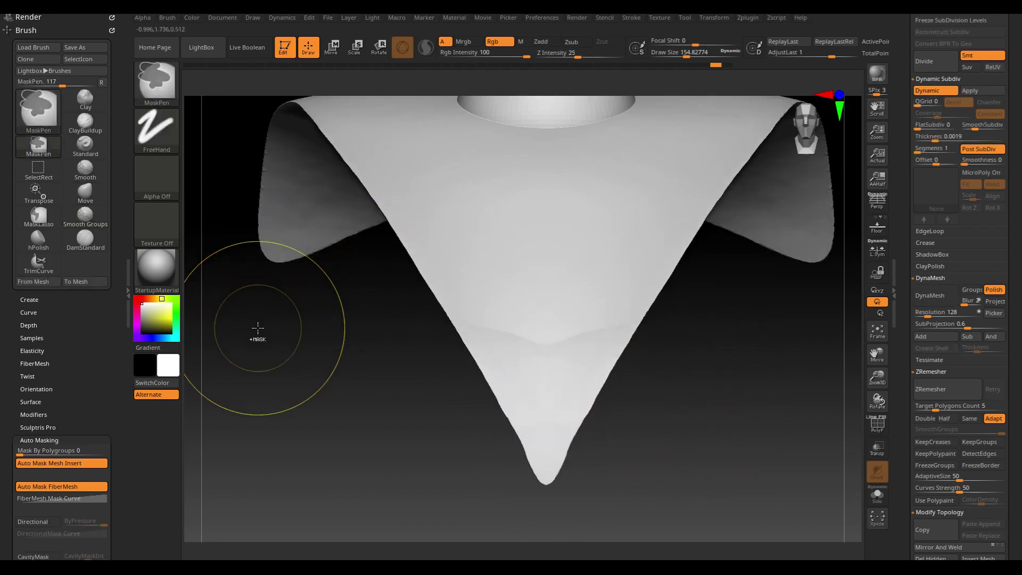
pyautogui.hotkey('ctrl', 'z')
pyautogui.hotkey('ctrl', 'z')
pyautogui.hotkey('ctrl', 'z')
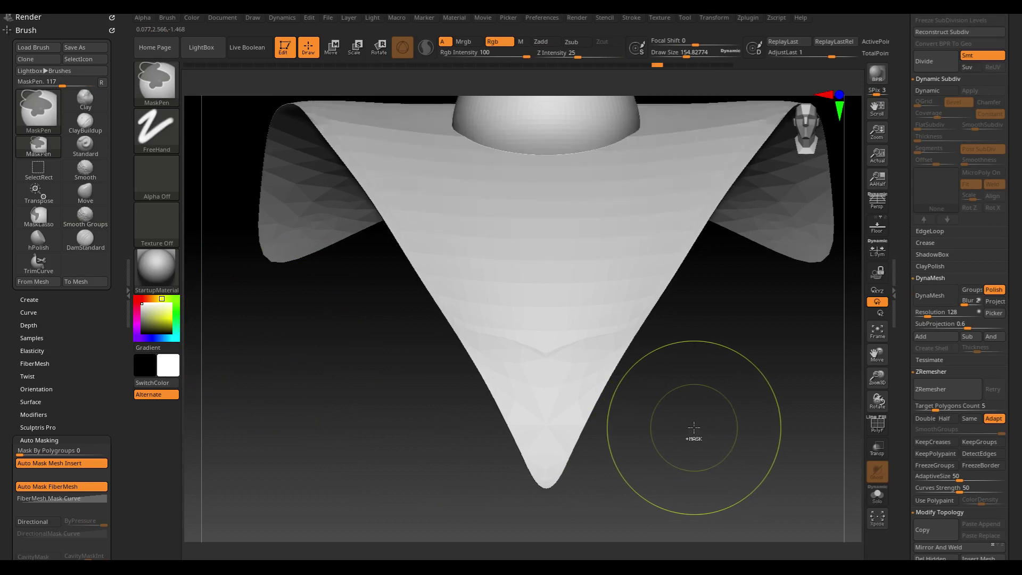
pyautogui.hotkey('ctrl', 'z')
pyautogui.hotkey('ctrl', 'z')
pyautogui.hotkey('ctrl', 'z')
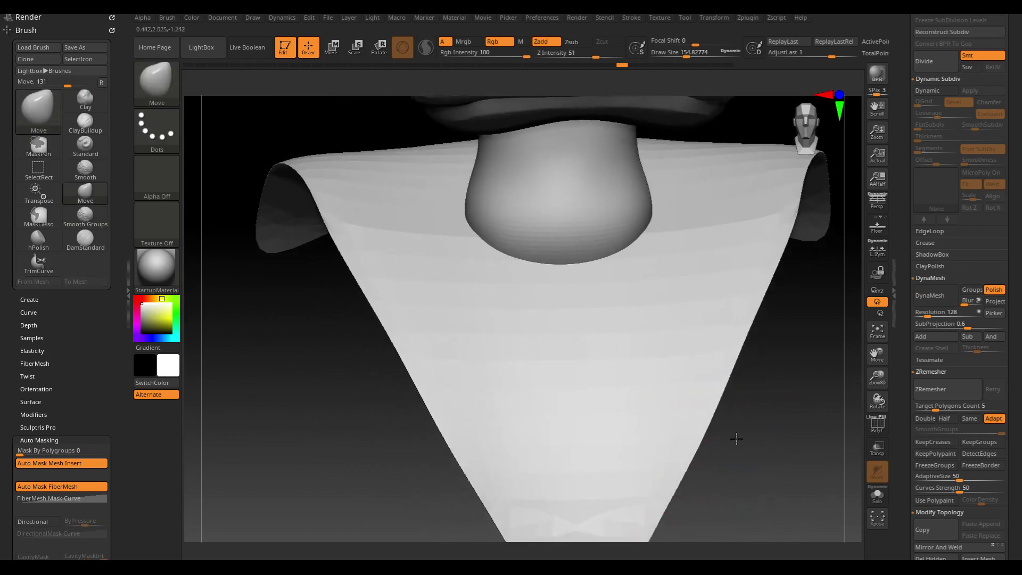
pyautogui.keyDown('alt'); pyautogui.moveTo(734, 433); pyautogui.dragTo(718, 381); pyautogui.keyUp('alt')
pyautogui.hotkey('shift', 'f')
pyautogui.hotkey('ctrl', 'z')
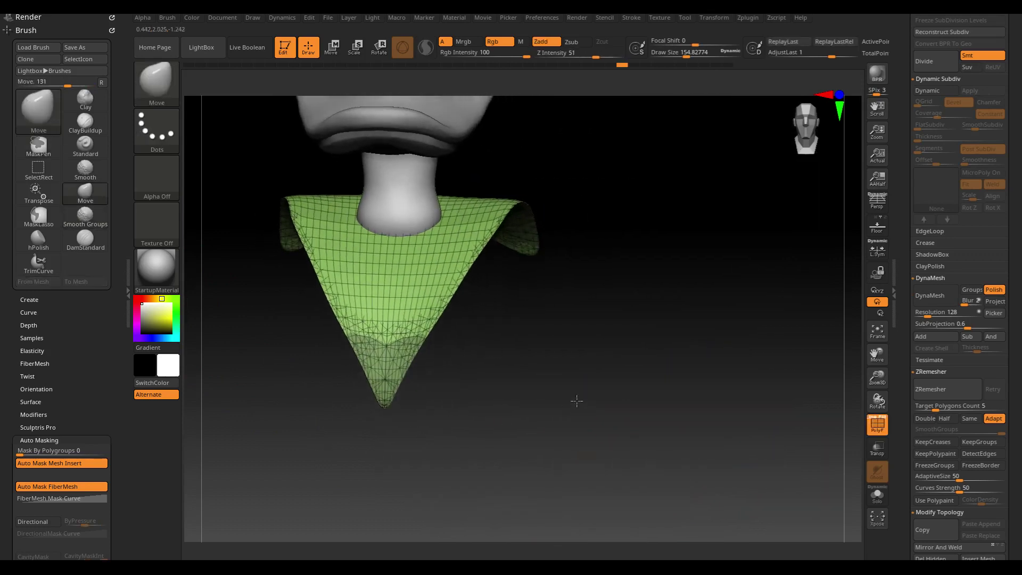
pyautogui.hotkey('ctrl', 'z')
pyautogui.hotkey('ctrl', 'z')
pyautogui.hotkey('ctrl', 'z')
pyautogui.keyDown('alt'); pyautogui.moveTo(575, 376); pyautogui.dragTo(604, 383); pyautogui.keyUp('alt')
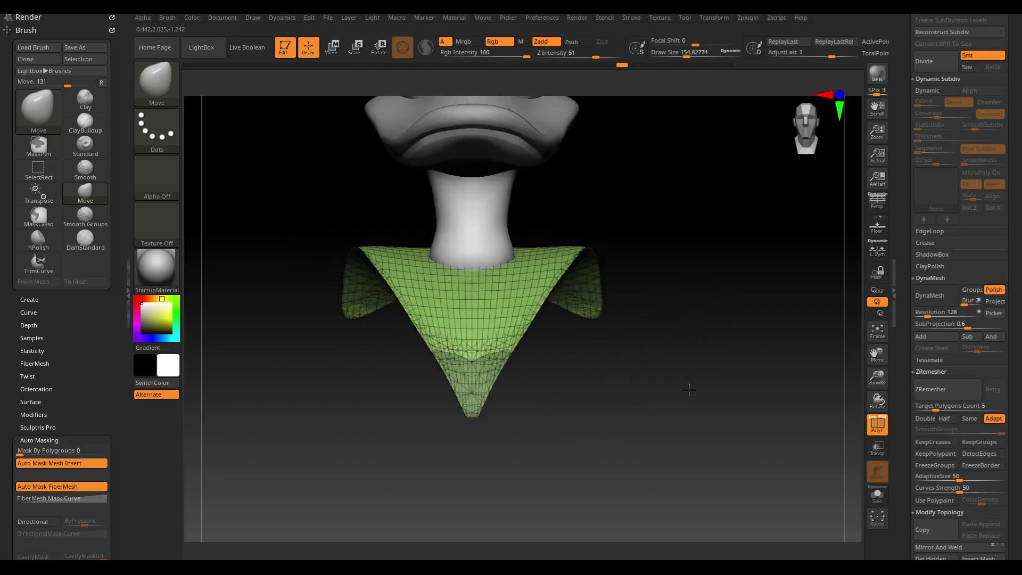
pyautogui.keyDown('alt'); pyautogui.moveTo(676, 352); pyautogui.dragTo(678, 468); pyautogui.keyUp('alt')
pyautogui.scroll(5, 1020, 358)
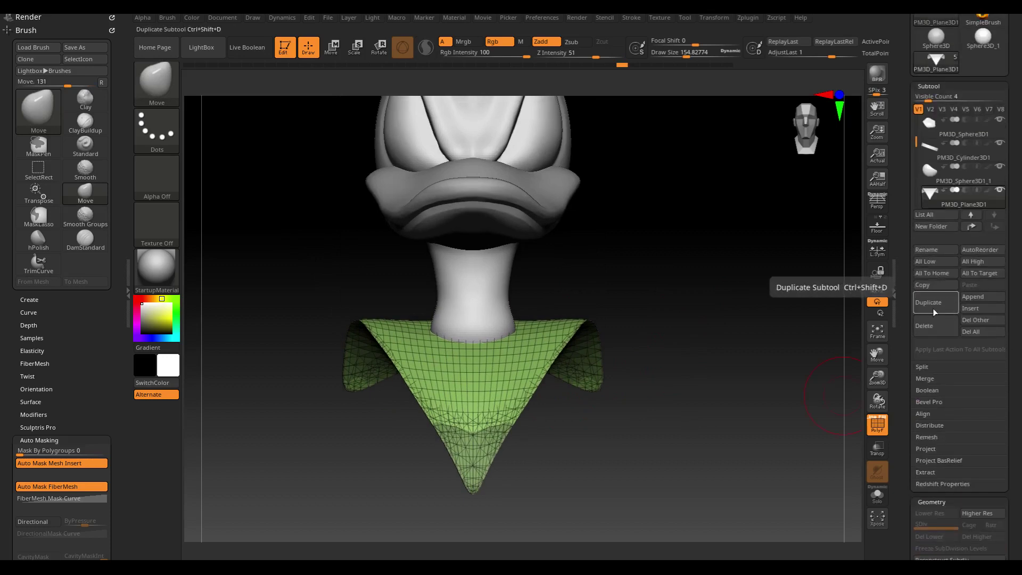
# - Delete the collar subtool and confirm with OK
pyautogui.click(921, 332)
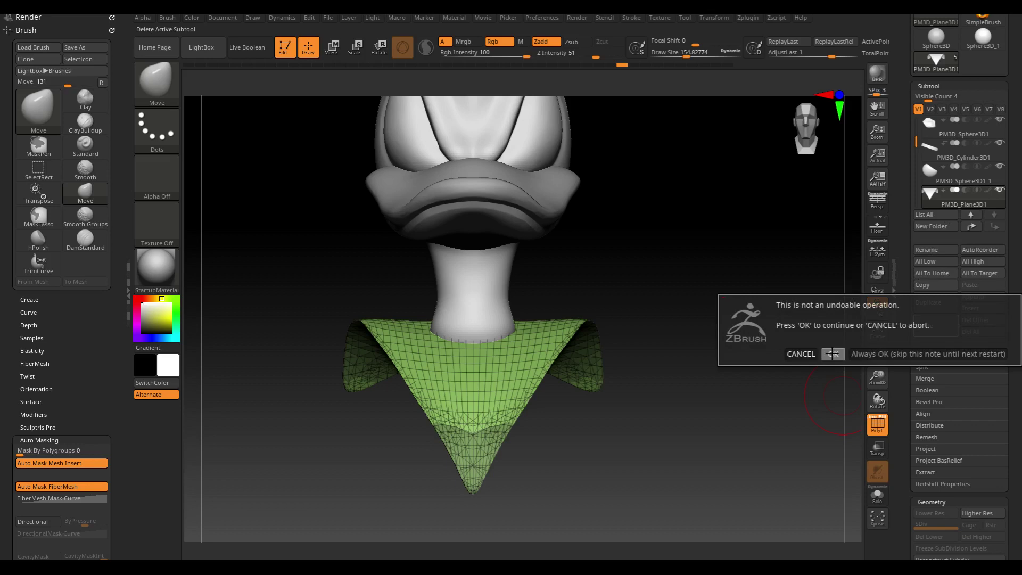
pyautogui.click(833, 354)
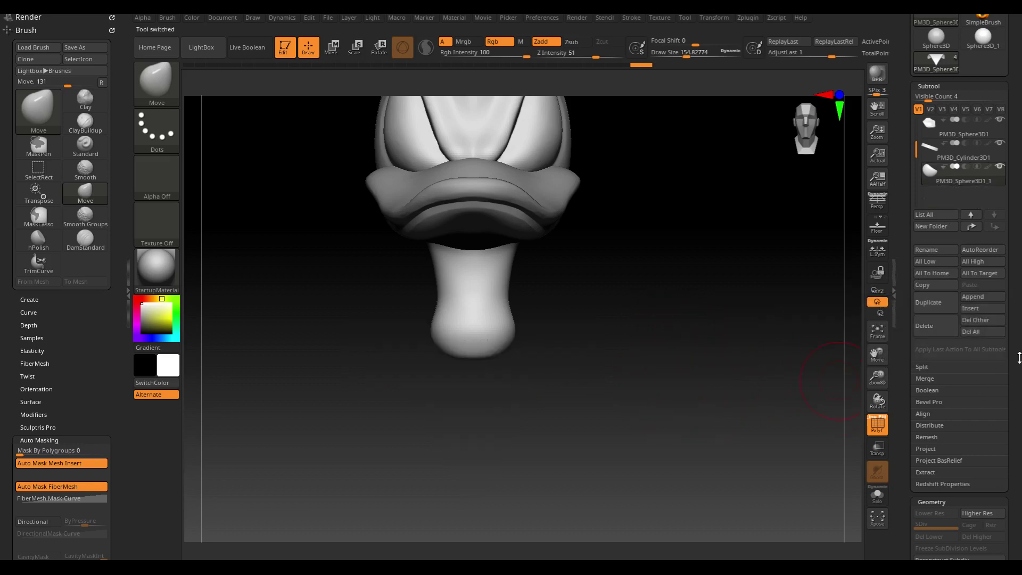
pyautogui.moveTo(1019, 357); pyautogui.dragTo(1008, 270)
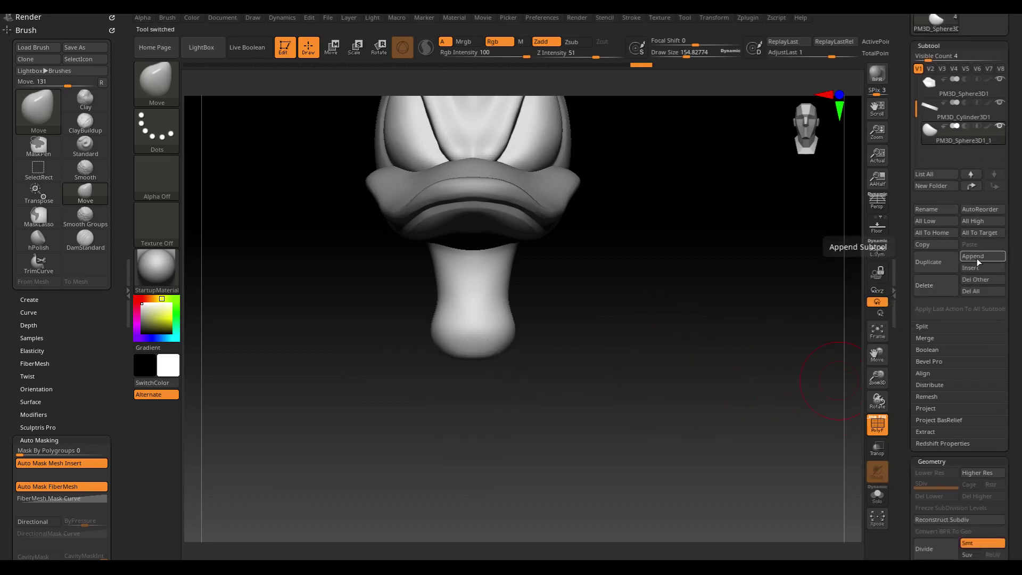
# - Append a PolyMesh3D and initialize it as a QCube with X/Y/Z resolution 4
pyautogui.click(976, 257)
pyautogui.click(598, 348)
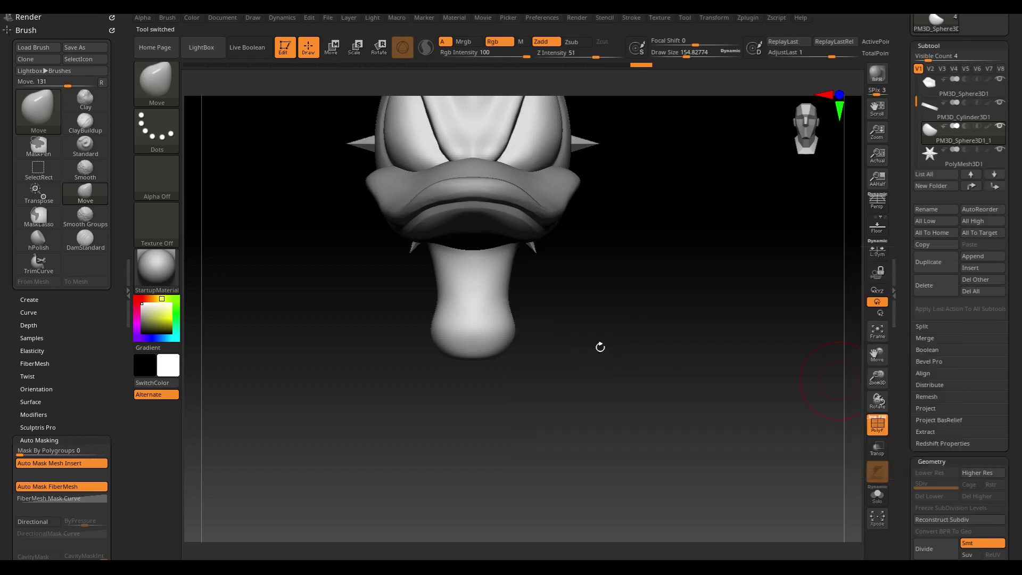
pyautogui.moveTo(1013, 428)
pyautogui.mouseDown()
pyautogui.moveTo(1020, 181)
pyautogui.moveTo(1020, 198)
pyautogui.mouseUp()
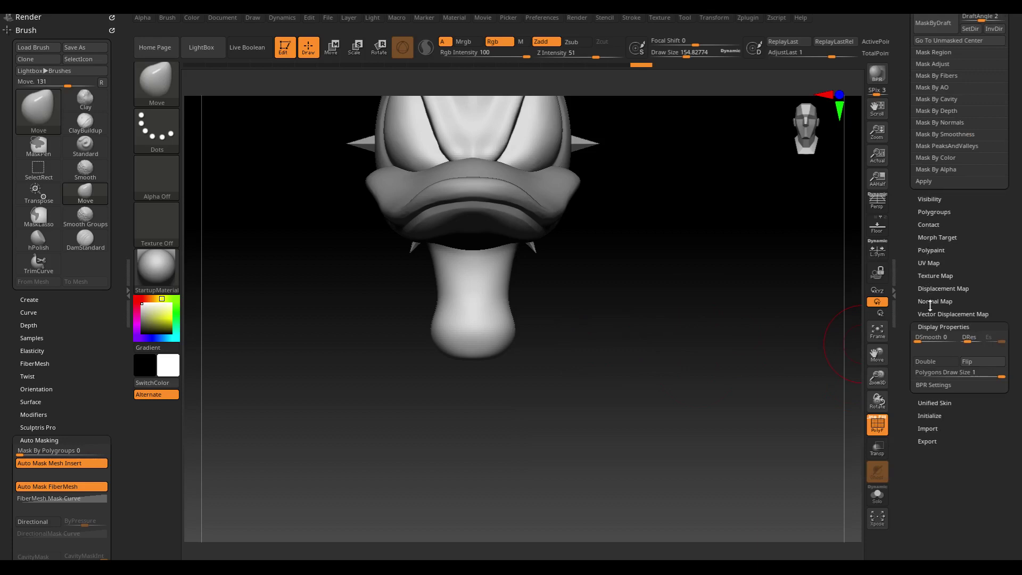
pyautogui.click(927, 415)
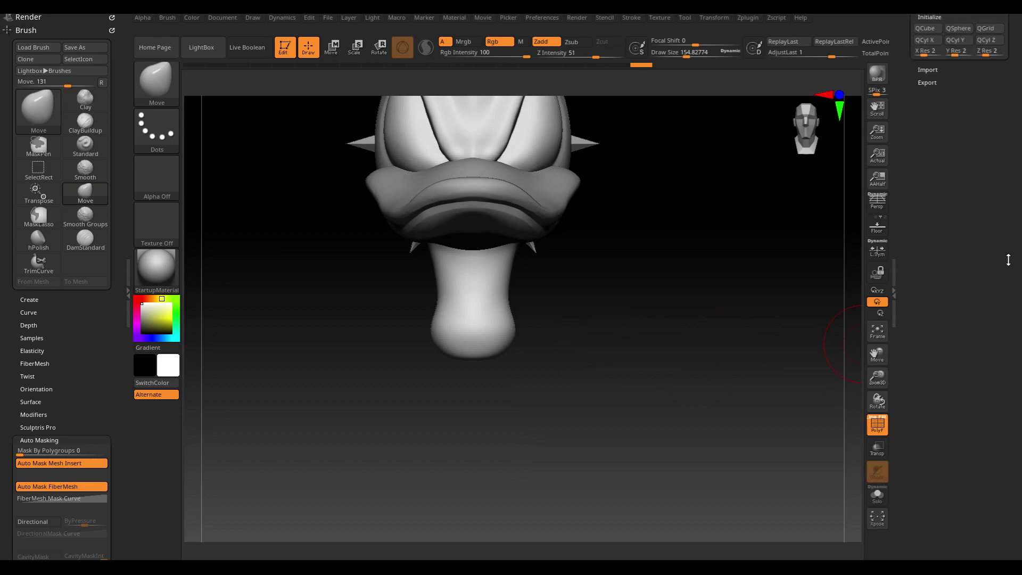
pyautogui.moveTo(1008, 259); pyautogui.dragTo(1008, 341)
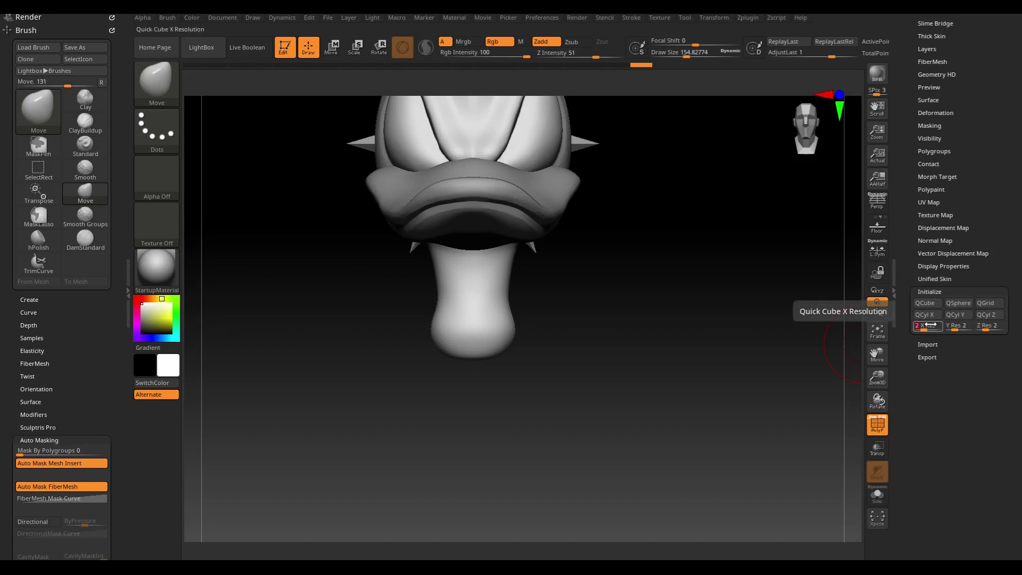
pyautogui.moveTo(959, 325); pyautogui.dragTo(988, 325)
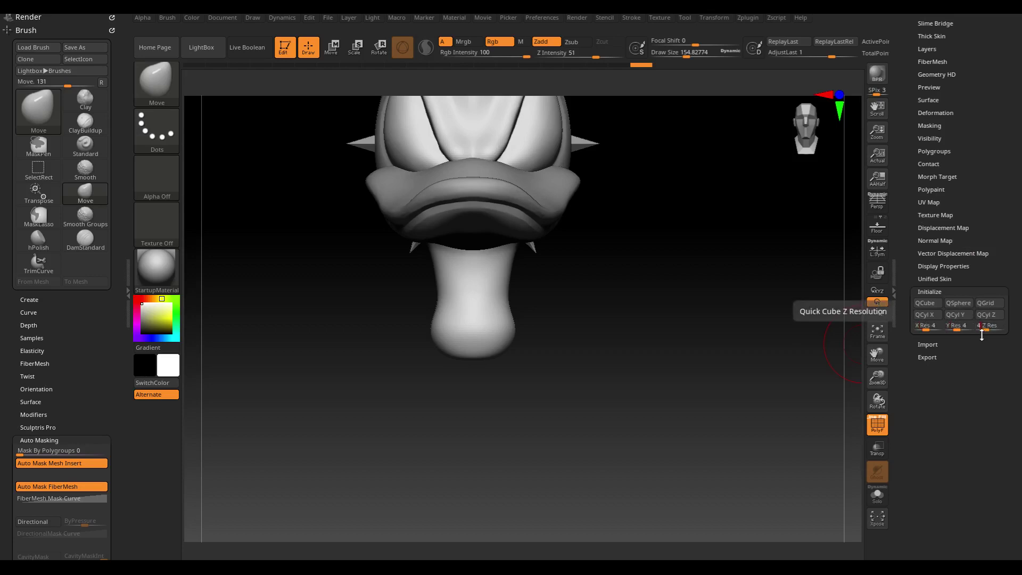
pyautogui.click(986, 304)
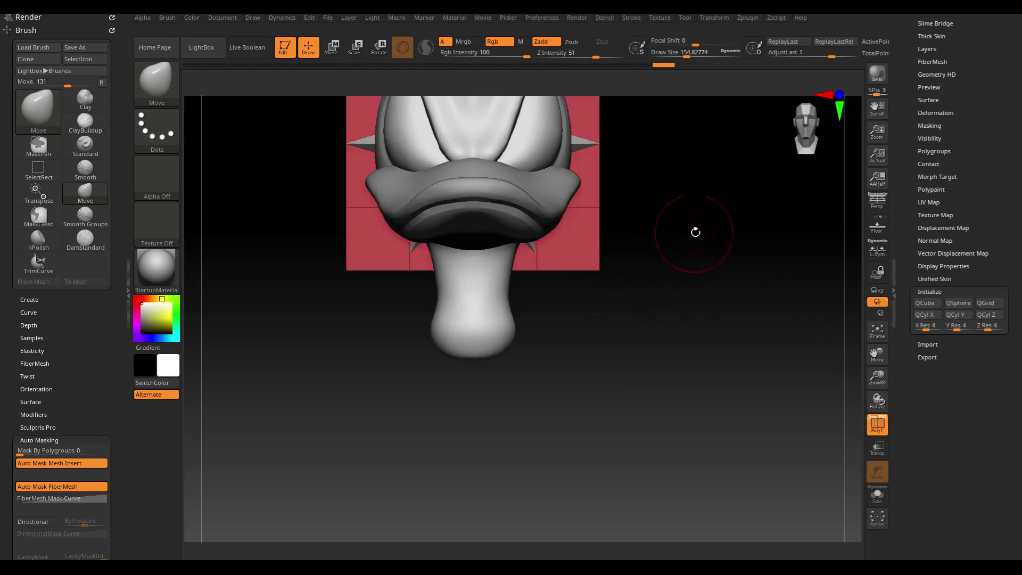
# - Move the red grid mesh down around the neck and align its Transpose axes
pyautogui.keyDown('alt'); pyautogui.moveTo(695, 232); pyautogui.dragTo(710, 321); pyautogui.keyUp('alt')
pyautogui.press('w')
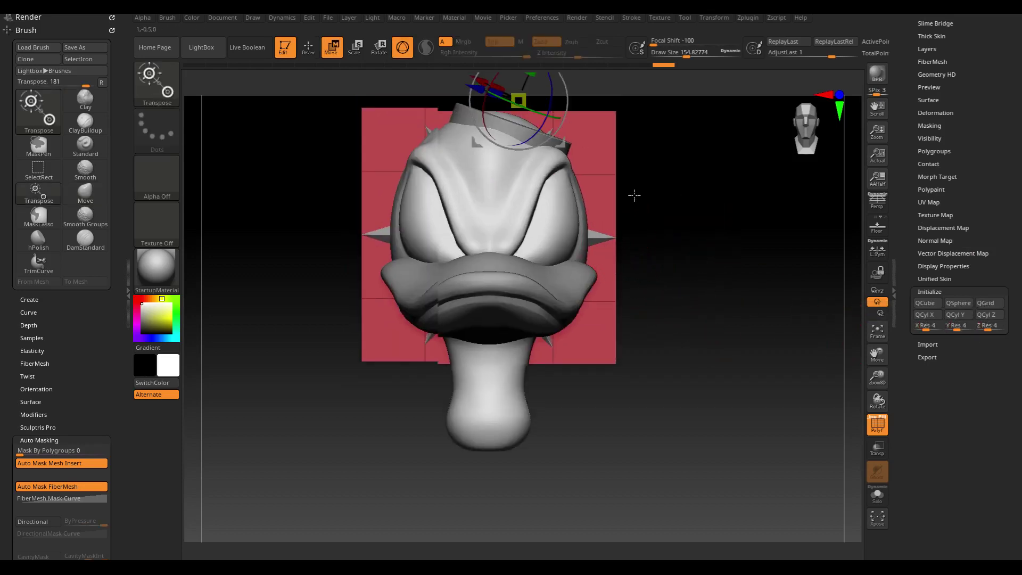
pyautogui.keyDown('alt'); pyautogui.moveTo(632, 194); pyautogui.dragTo(645, 284); pyautogui.keyUp('alt')
pyautogui.click(534, 102)
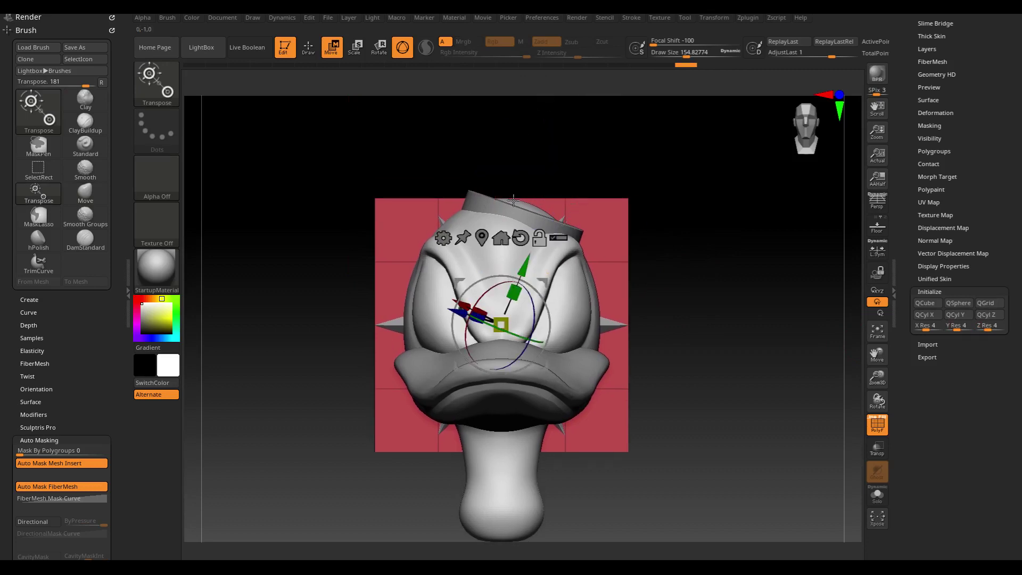
pyautogui.click(520, 238)
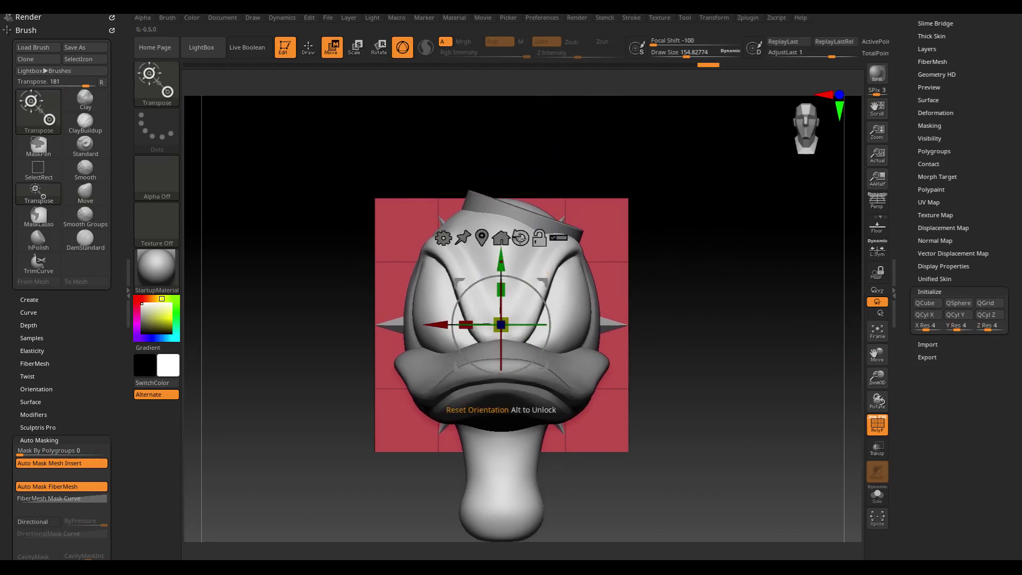
pyautogui.moveTo(504, 274); pyautogui.dragTo(503, 457)
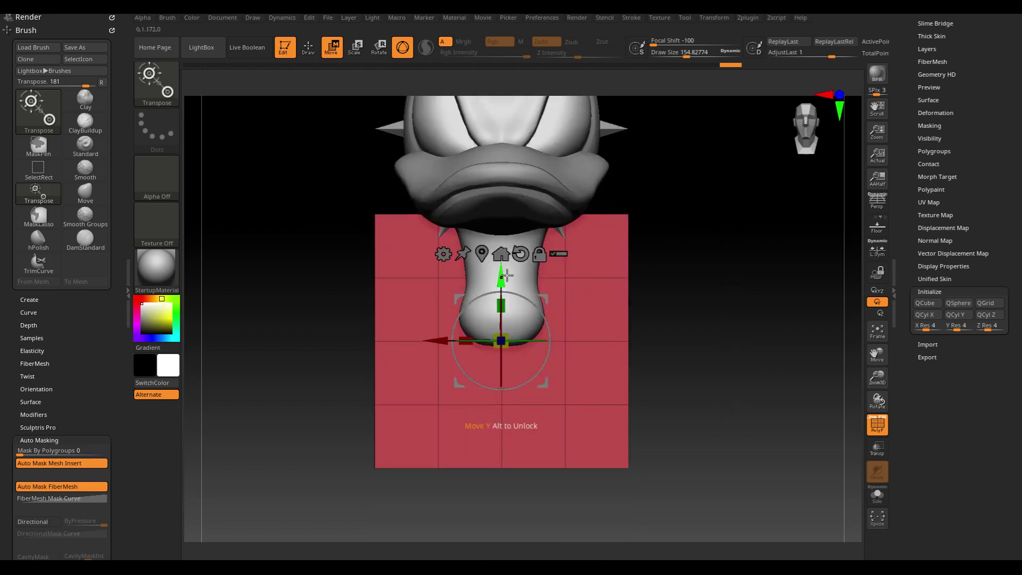
pyautogui.keyDown('shift'); pyautogui.moveTo(650, 304); pyautogui.dragTo(705, 297); pyautogui.keyUp('shift')
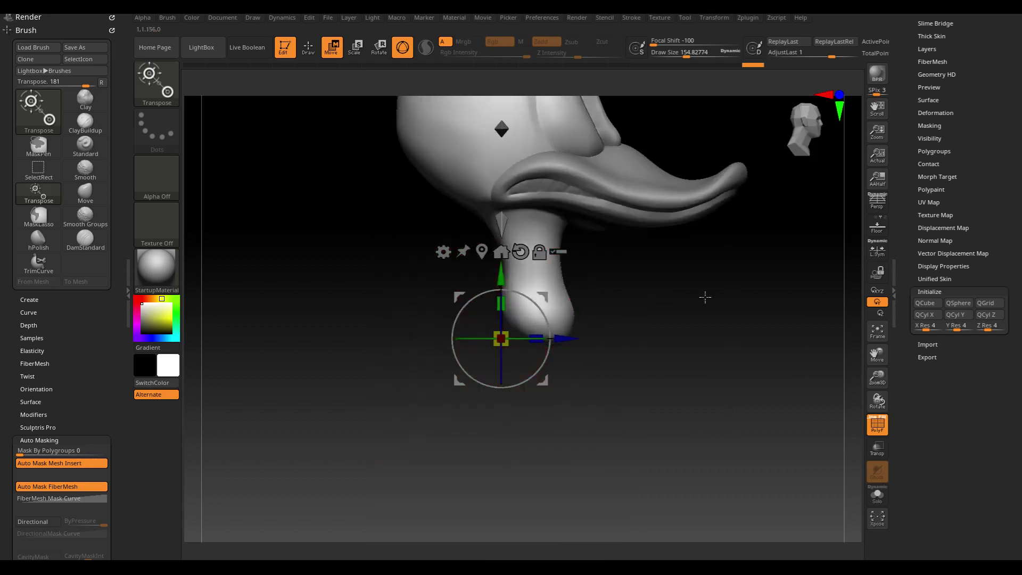
pyautogui.moveTo(562, 315)
pyautogui.keyDown('alt'); pyautogui.mouseDown()
pyautogui.moveTo(552, 313)
pyautogui.moveTo(547, 253)
pyautogui.mouseUp(); pyautogui.keyUp('alt')
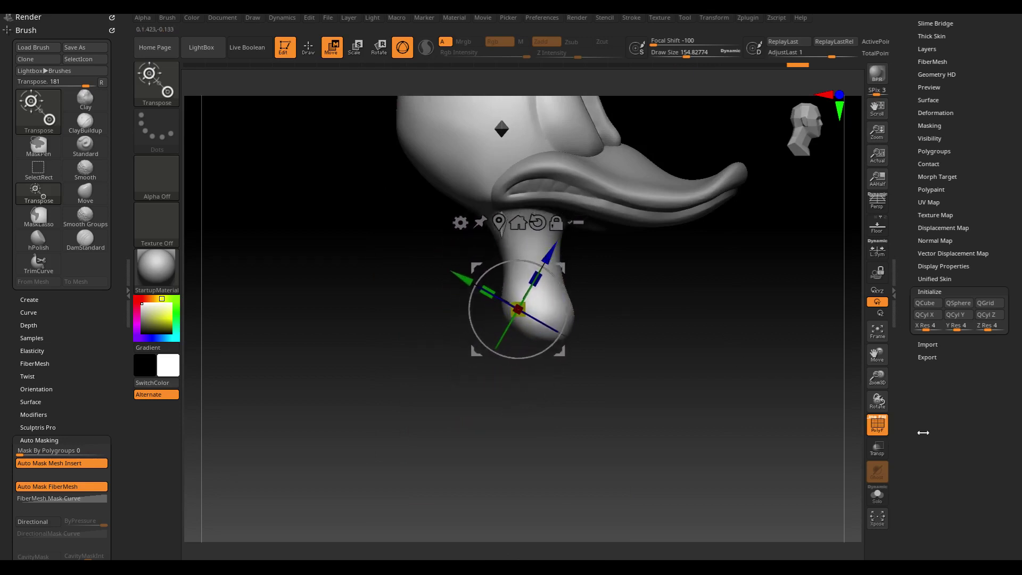
# - Turn on Double in Display Properties so the plane renders double-sided
pyautogui.click(940, 266)
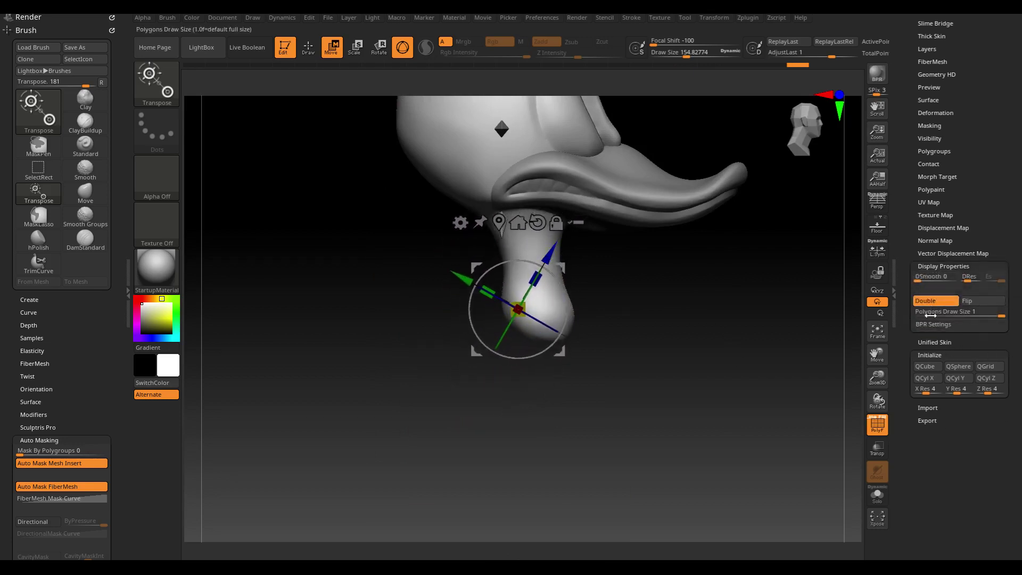
pyautogui.click(930, 303)
pyautogui.moveTo(690, 310)
pyautogui.mouseDown()
pyautogui.moveTo(674, 325)
pyautogui.moveTo(559, 303)
pyautogui.mouseUp()
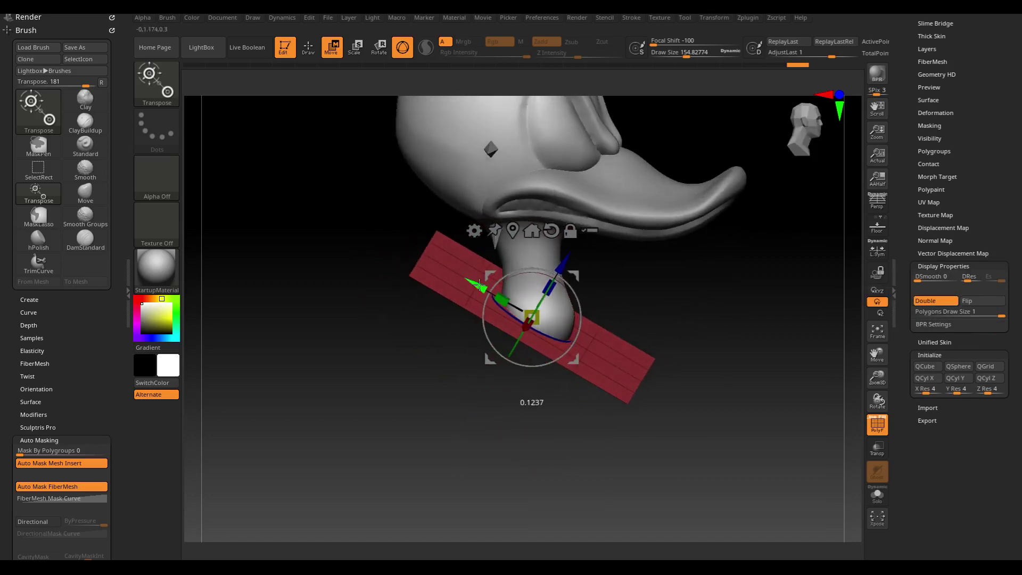
pyautogui.moveTo(464, 278)
pyautogui.mouseDown()
pyautogui.moveTo(669, 337)
pyautogui.moveTo(726, 296)
pyautogui.moveTo(735, 314)
pyautogui.moveTo(725, 320)
pyautogui.mouseUp()
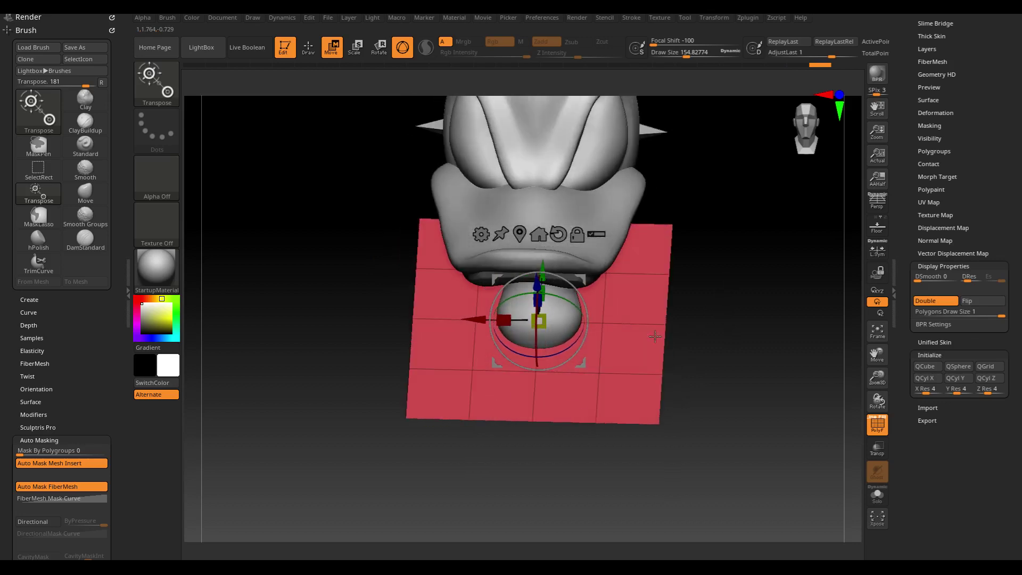
pyautogui.moveTo(655, 336)
pyautogui.mouseDown()
pyautogui.moveTo(337, 392)
pyautogui.moveTo(361, 338)
pyautogui.moveTo(517, 329)
pyautogui.moveTo(705, 356)
pyautogui.moveTo(706, 370)
pyautogui.mouseUp()
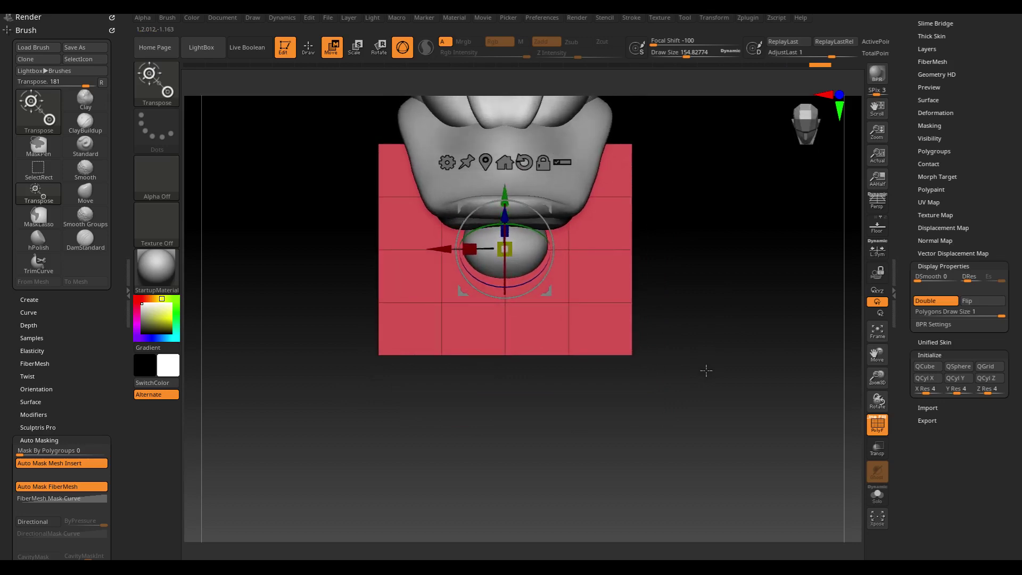
# - Mask the plane and scale its lower block down to a single V-shaped point
pyautogui.keyDown('ctrl'); pyautogui.moveTo(353, 418); pyautogui.dragTo(667, 288); pyautogui.keyUp('ctrl')
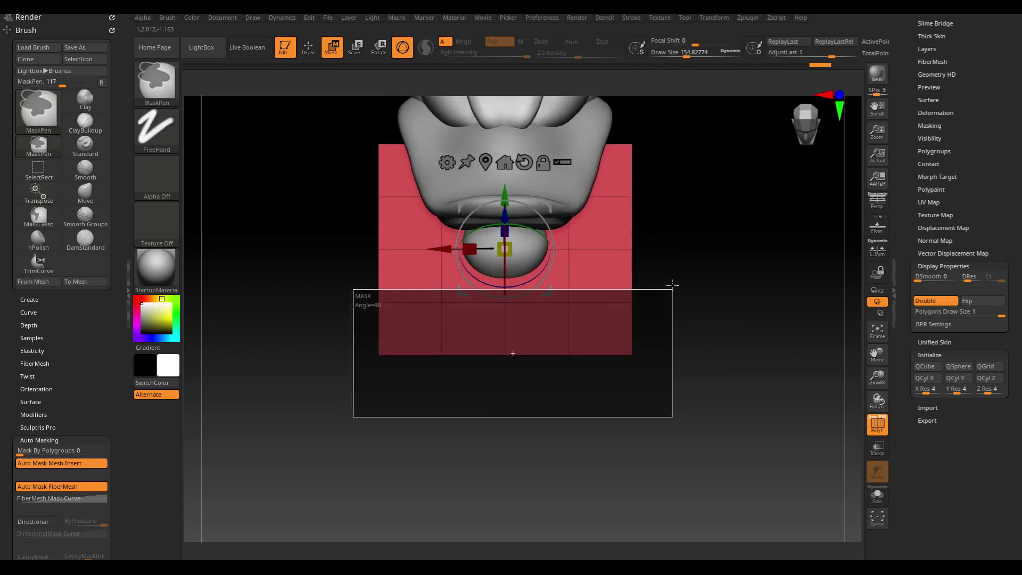
pyautogui.keyDown('ctrl'); pyautogui.click(703, 253); pyautogui.keyUp('ctrl')
pyautogui.moveTo(470, 248); pyautogui.dragTo(503, 254)
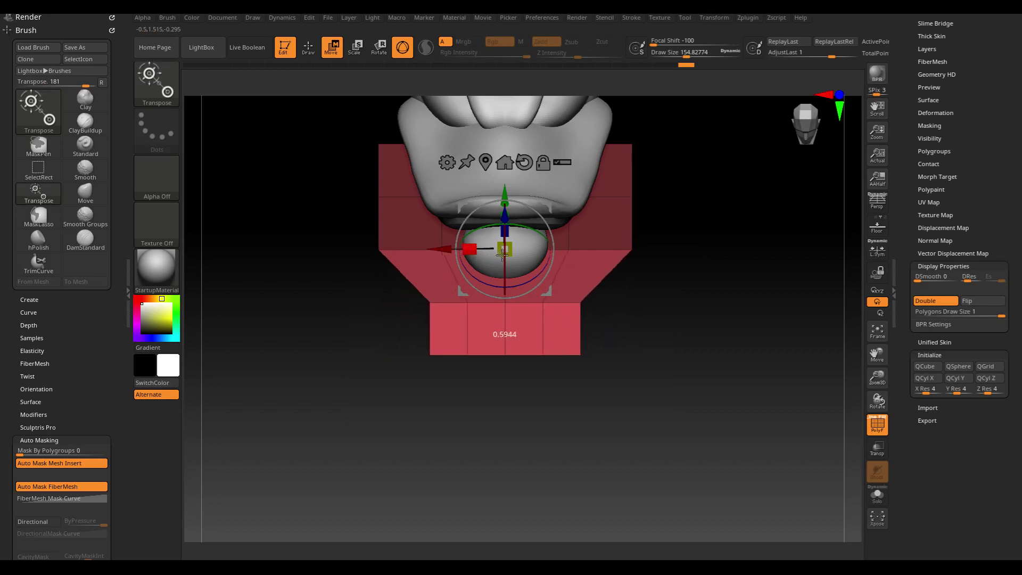
pyautogui.keyDown('ctrl'); pyautogui.moveTo(312, 224); pyautogui.dragTo(689, 349); pyautogui.keyUp('ctrl')
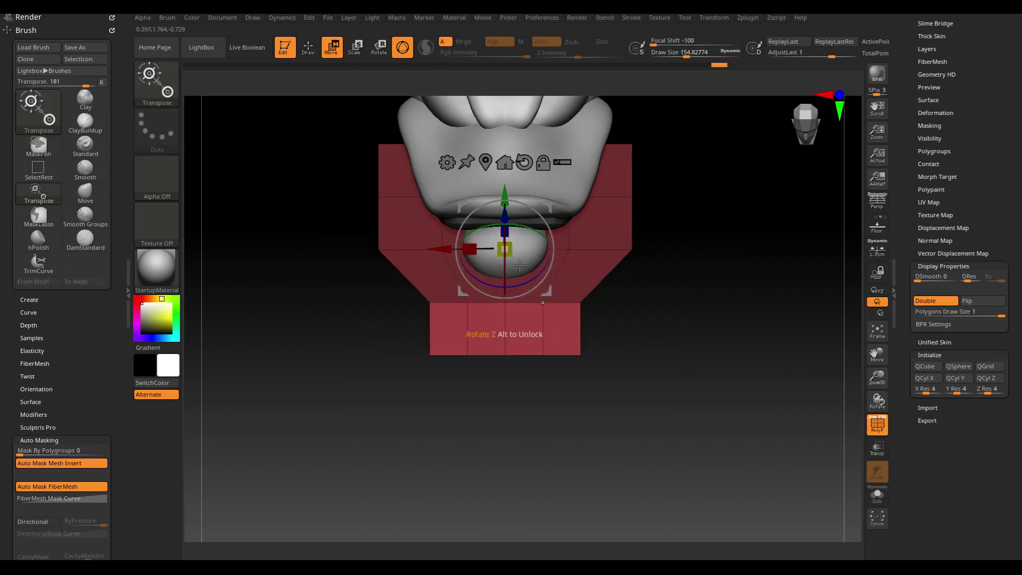
pyautogui.moveTo(468, 248); pyautogui.dragTo(520, 258)
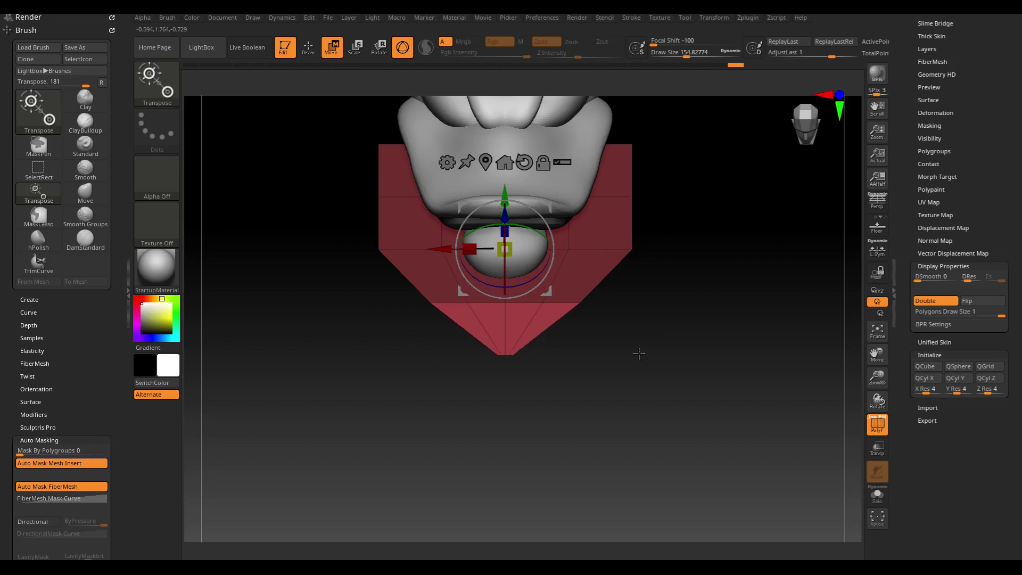
pyautogui.press('q')
pyautogui.moveTo(630, 357)
pyautogui.mouseDown()
pyautogui.moveTo(661, 345)
pyautogui.moveTo(704, 372)
pyautogui.moveTo(668, 381)
pyautogui.mouseUp()
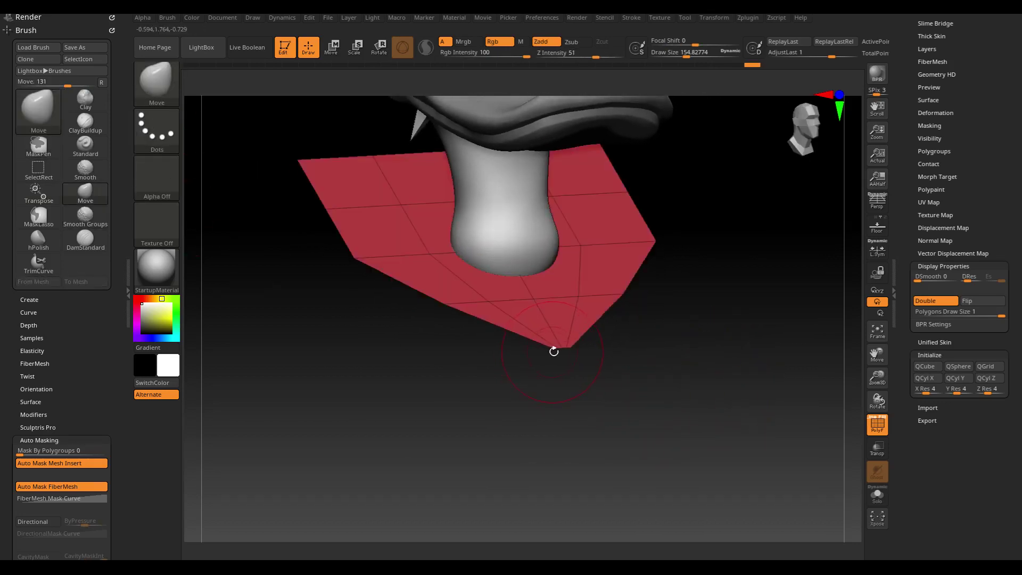
# - Smooth the collar's pointed tip and pull its corners into shape with the Move brush
pyautogui.press('shift')
pyautogui.keyDown('shift'); pyautogui.moveTo(564, 346); pyautogui.dragTo(556, 345); pyautogui.keyUp('shift')
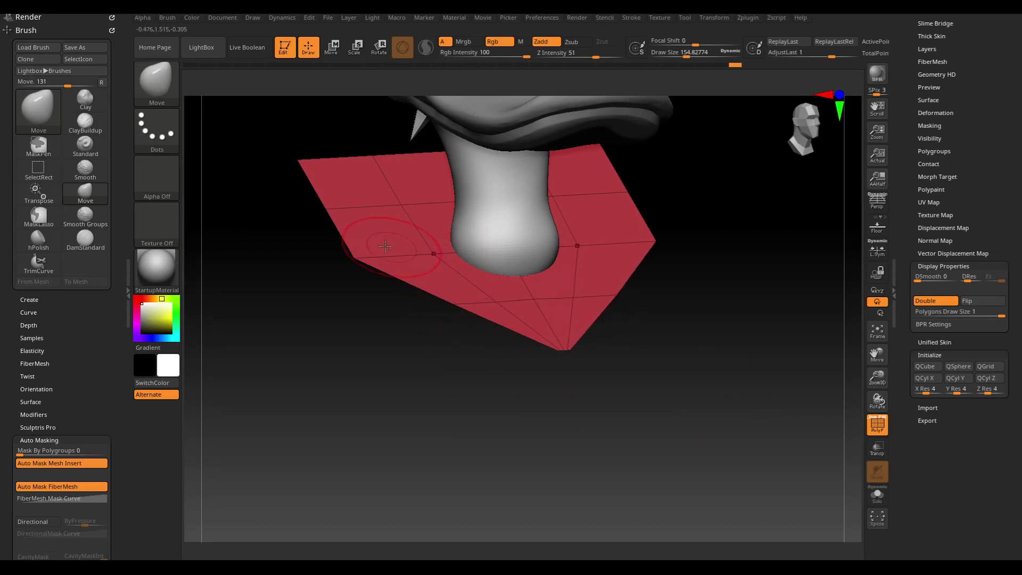
pyautogui.moveTo(379, 245); pyautogui.dragTo(399, 244)
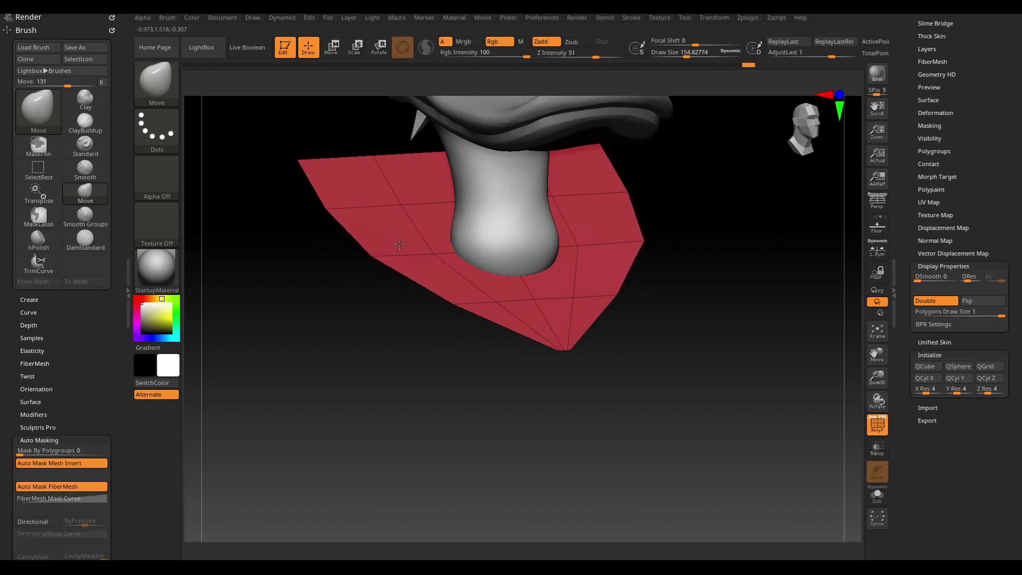
pyautogui.keyDown('shift'); pyautogui.moveTo(418, 296); pyautogui.dragTo(438, 342); pyautogui.keyUp('shift')
pyautogui.moveTo(654, 415); pyautogui.dragTo(660, 424)
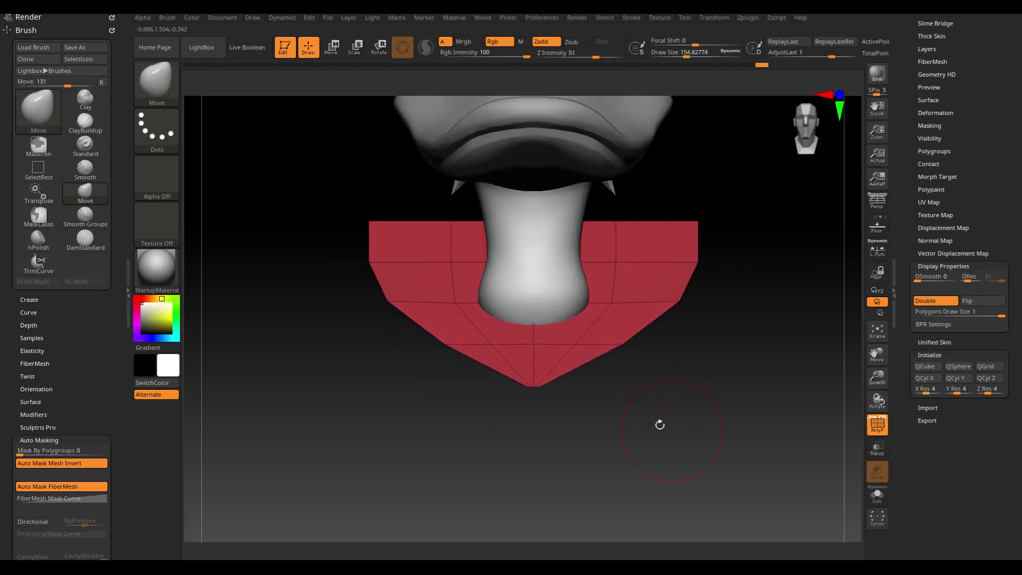
pyautogui.moveTo(365, 240)
pyautogui.mouseDown()
pyautogui.moveTo(353, 420)
pyautogui.moveTo(536, 285)
pyautogui.moveTo(693, 324)
pyautogui.moveTo(682, 345)
pyautogui.mouseUp()
# - Select PolyMesh3D1 in the Subtool list, delete it and confirm OK
pyautogui.press('s')
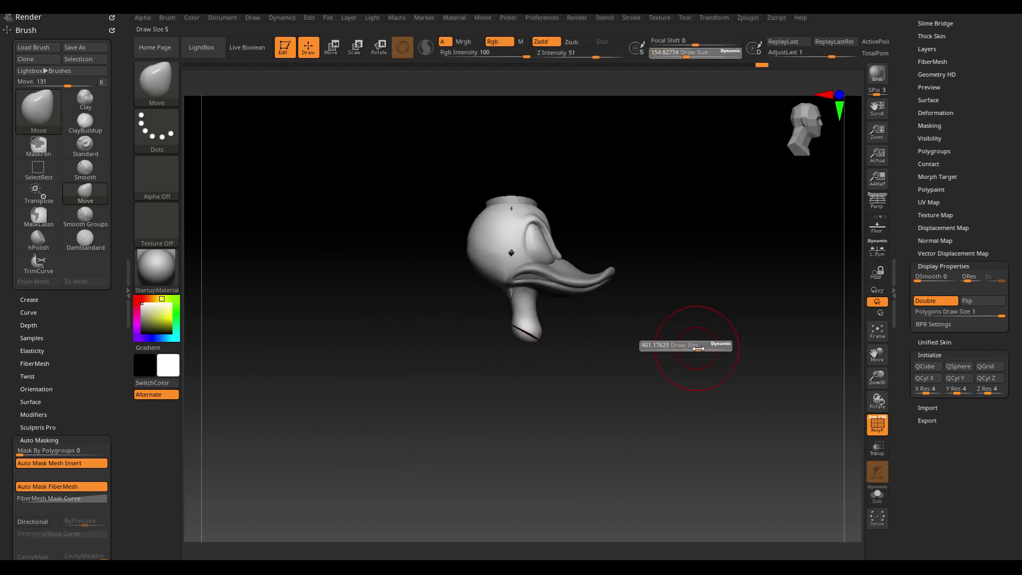
pyautogui.scroll(5, 975, 240)
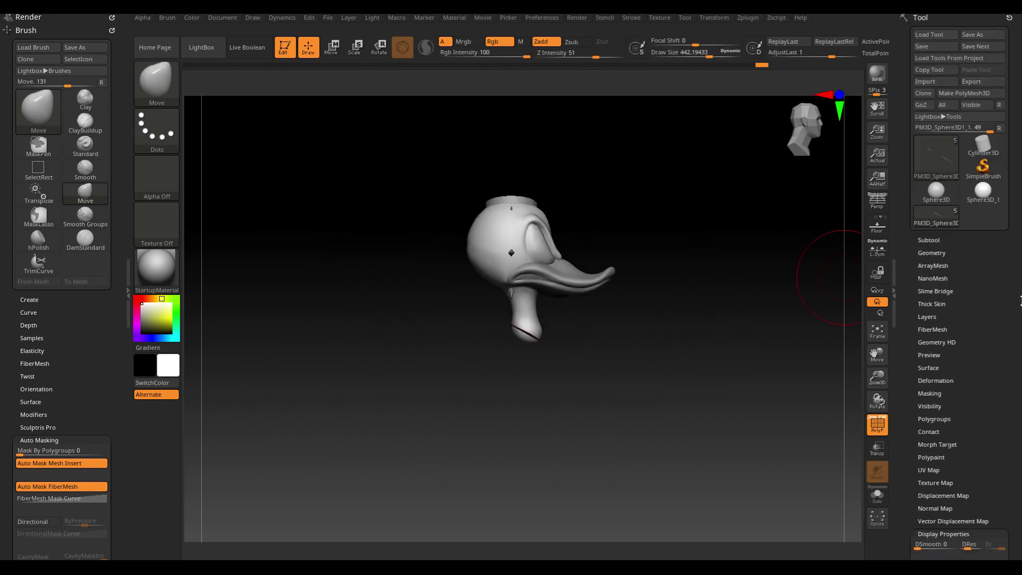
pyautogui.click(929, 240)
pyautogui.scroll(-3, 937, 255)
pyautogui.click(958, 285)
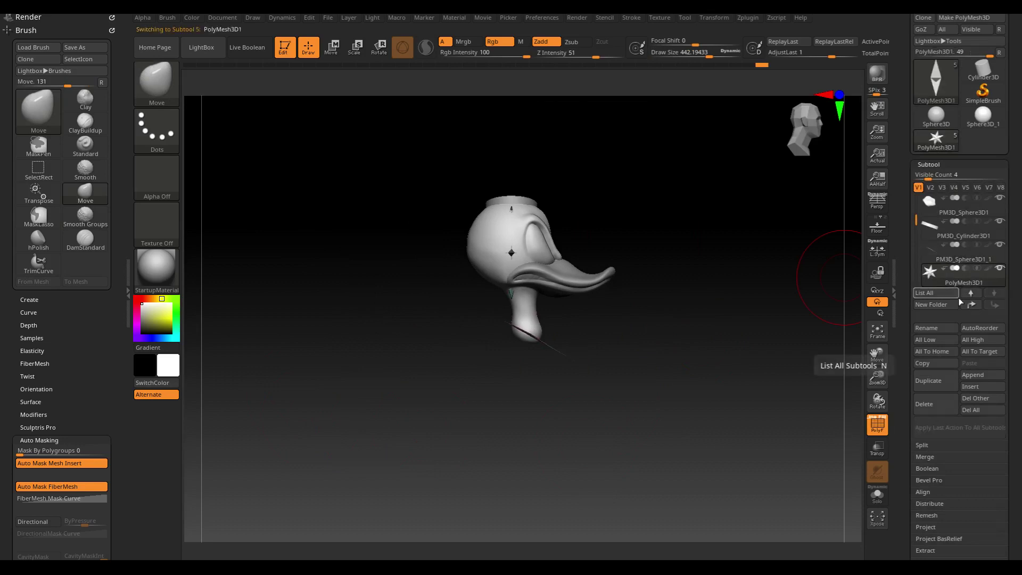
pyautogui.click(933, 404)
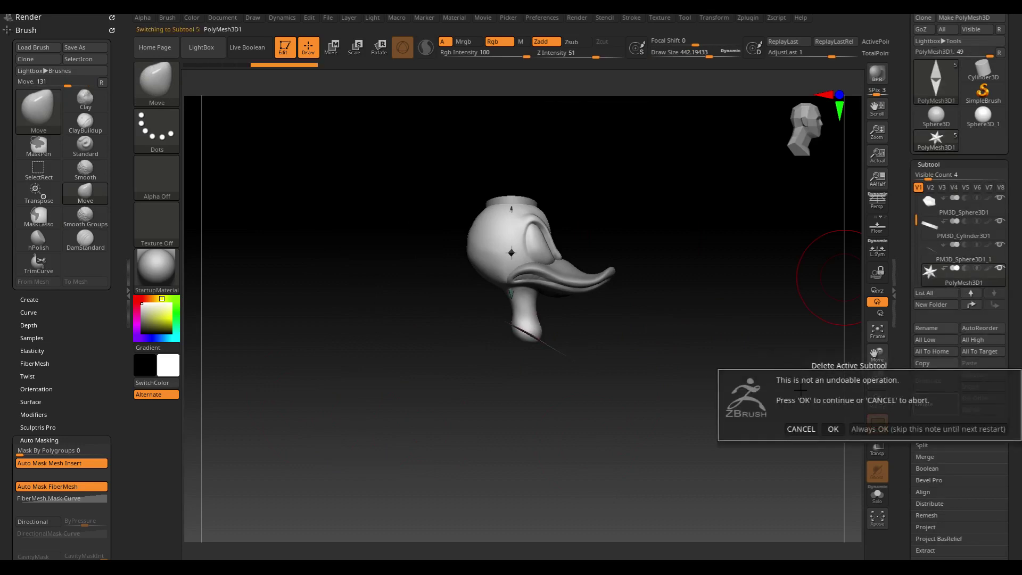
pyautogui.click(825, 428)
pyautogui.moveTo(700, 333)
pyautogui.mouseDown()
pyautogui.moveTo(663, 347)
pyautogui.moveTo(660, 399)
pyautogui.mouseUp()
# - Mask the collar's upper part and switch to Transpose with world-aligned axes
pyautogui.press('ctrl')
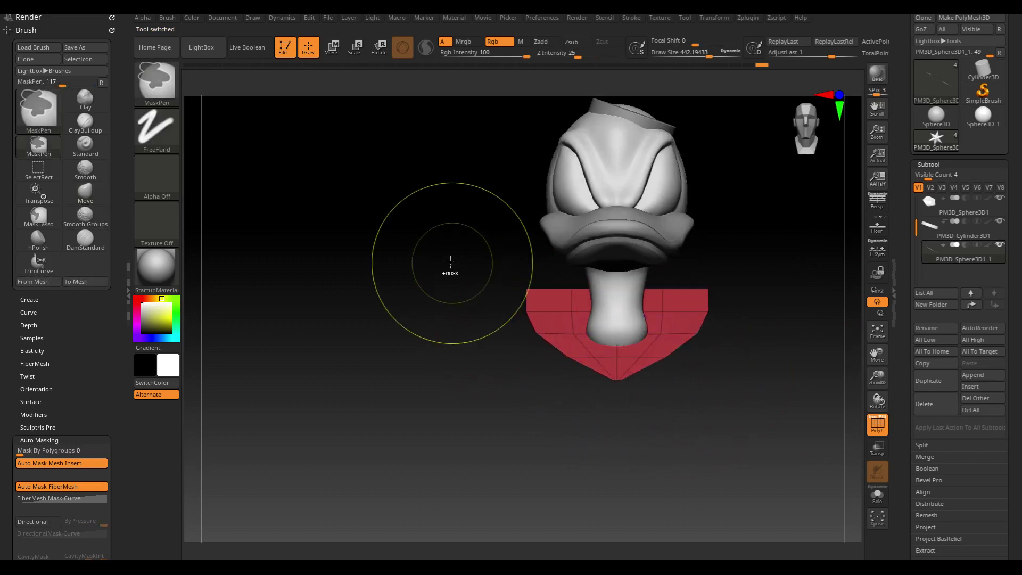
pyautogui.keyDown('ctrl'); pyautogui.moveTo(459, 260); pyautogui.dragTo(809, 331); pyautogui.keyUp('ctrl')
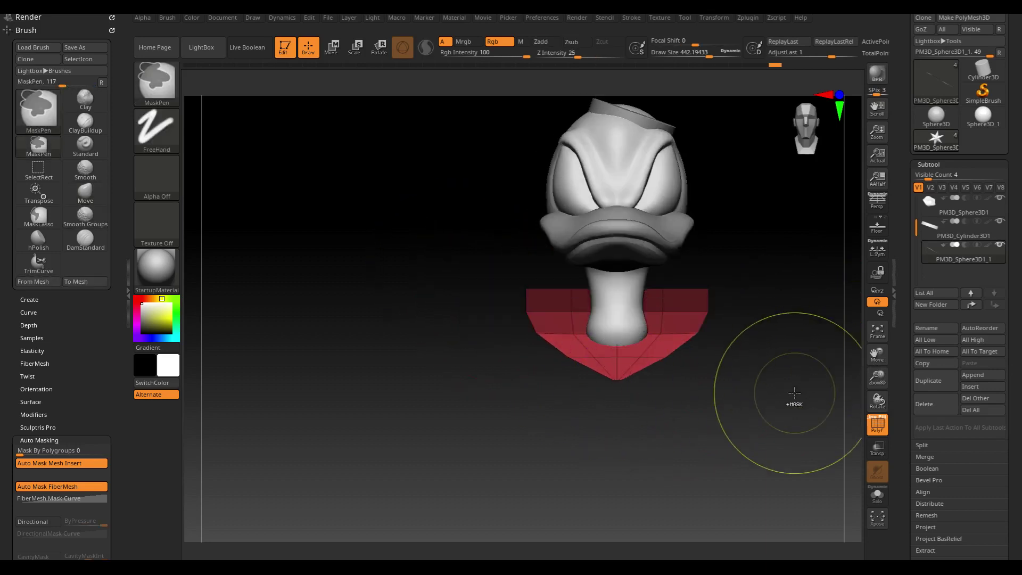
pyautogui.moveTo(668, 449); pyautogui.dragTo(672, 413)
pyautogui.press('w')
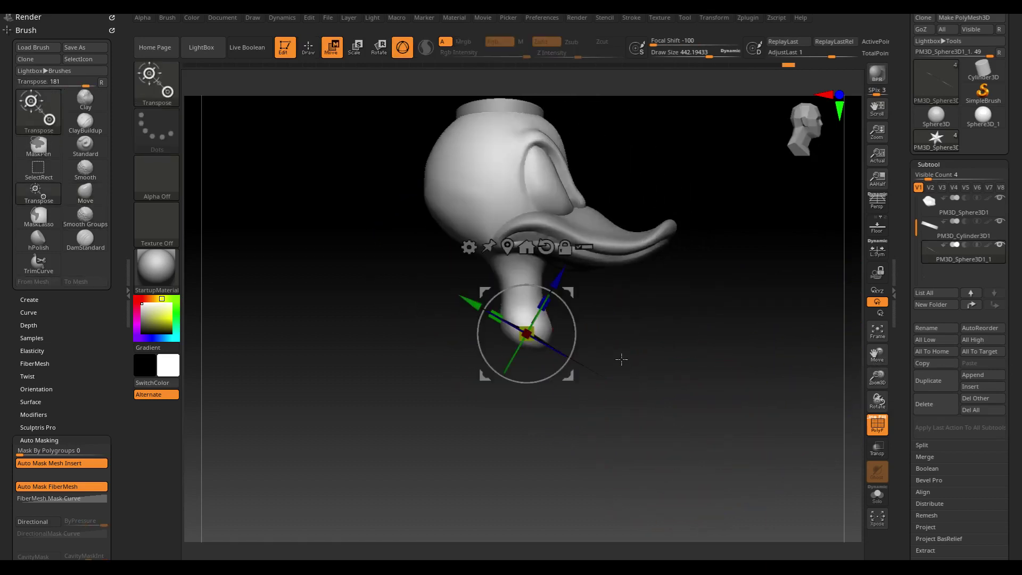
pyautogui.click(546, 247)
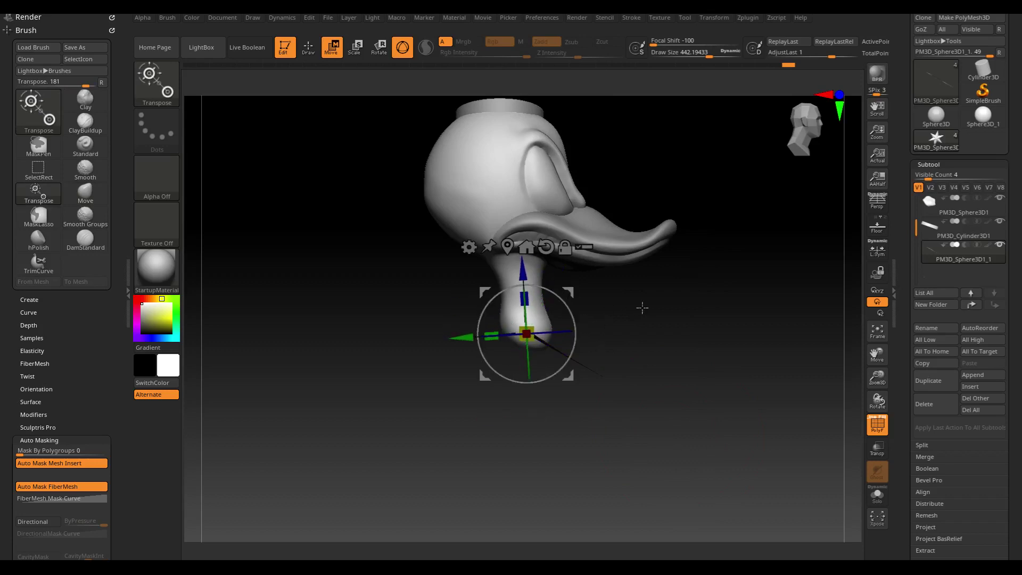
pyautogui.moveTo(642, 307); pyautogui.dragTo(636, 333)
# - Rotate the collar around X so its points droop down, and scale it slightly up
pyautogui.moveTo(545, 298); pyautogui.dragTo(537, 306)
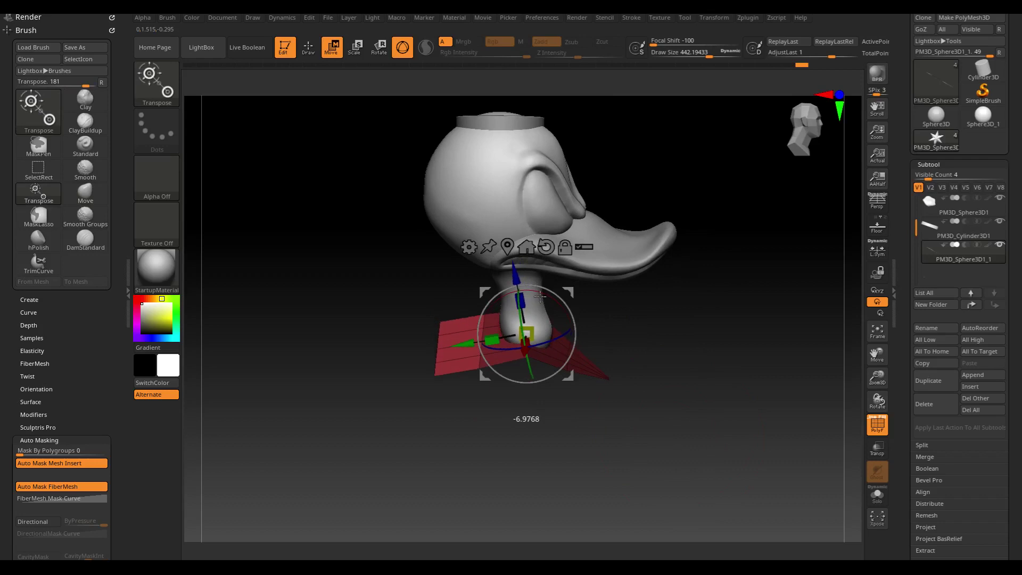
pyautogui.press('ctrl')
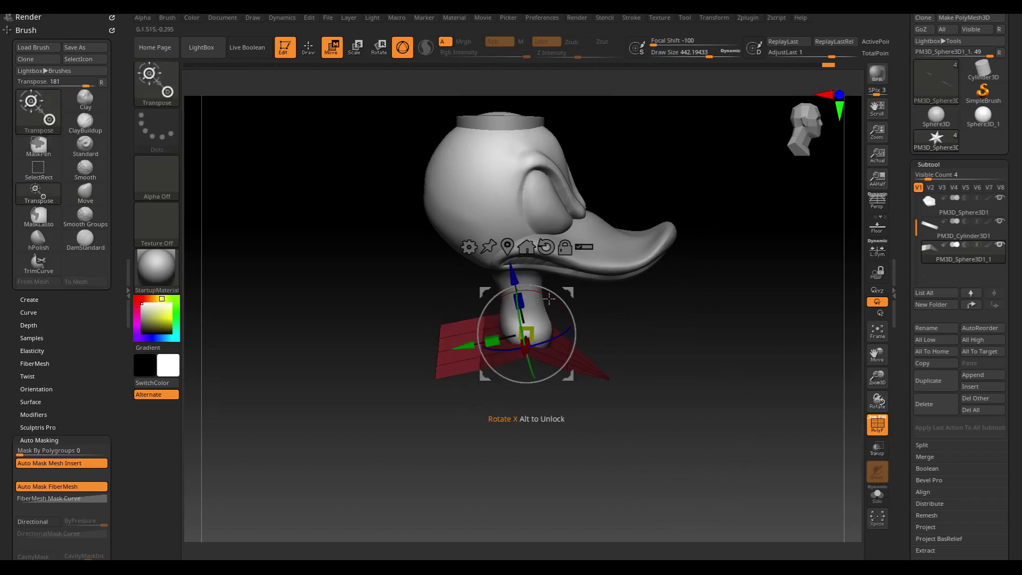
pyautogui.moveTo(549, 299); pyautogui.dragTo(526, 291)
pyautogui.moveTo(651, 308); pyautogui.dragTo(648, 328)
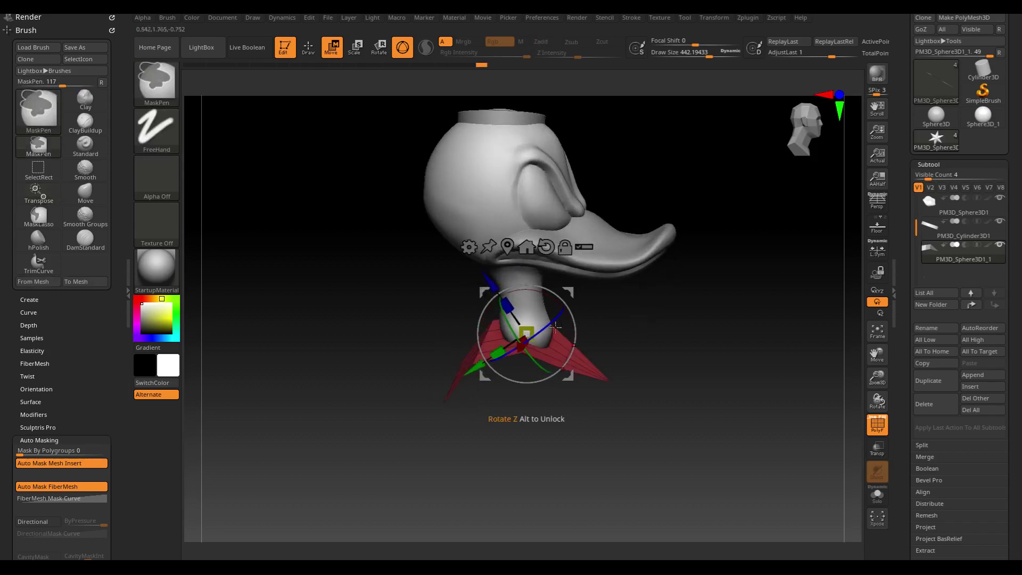
pyautogui.moveTo(539, 320); pyautogui.dragTo(545, 321)
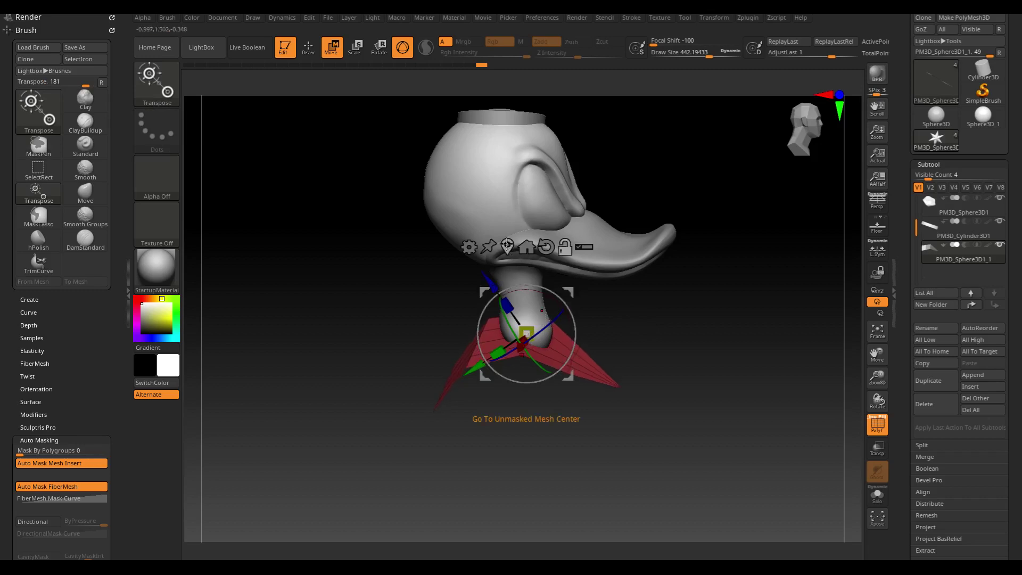
pyautogui.click(507, 245)
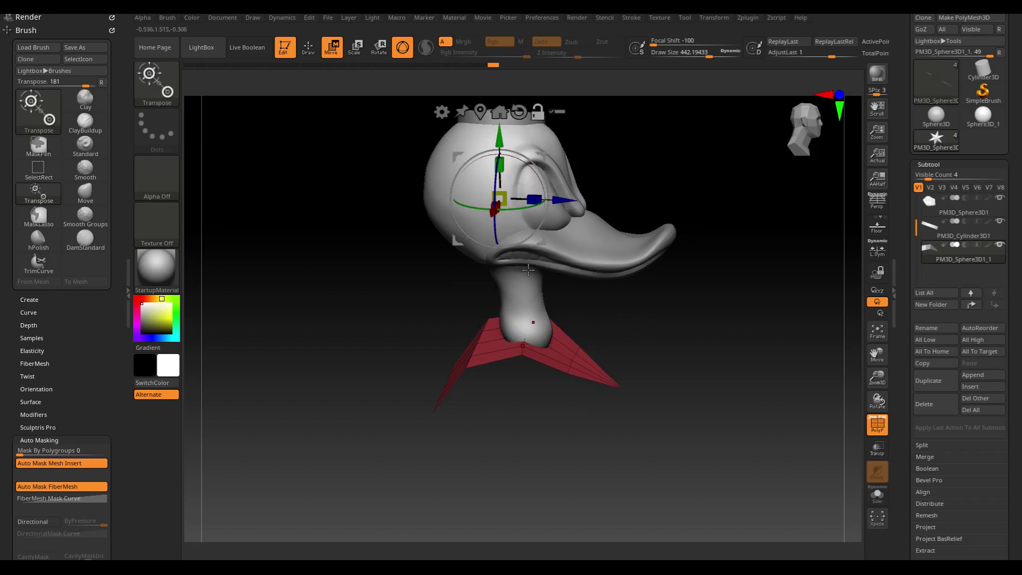
# - Mask around the red collar and centre the gizmo on the unmasked mesh
pyautogui.moveTo(500, 137); pyautogui.dragTo(500, 124)
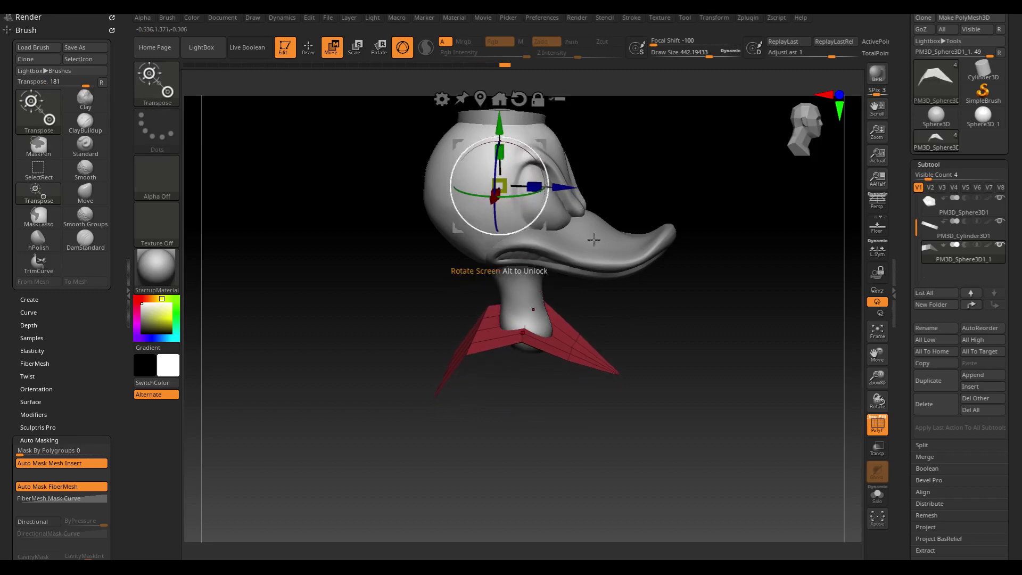
pyautogui.moveTo(594, 240)
pyautogui.mouseDown()
pyautogui.moveTo(669, 299)
pyautogui.moveTo(638, 370)
pyautogui.moveTo(661, 377)
pyautogui.moveTo(678, 363)
pyautogui.mouseUp()
pyautogui.press('ctrl')
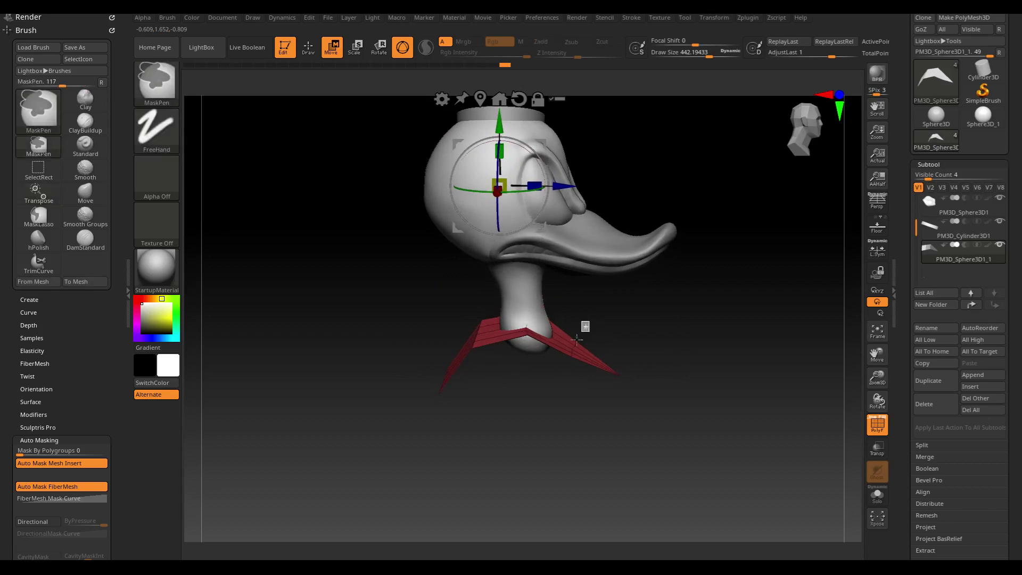
pyautogui.keyDown('ctrl'); pyautogui.moveTo(577, 339); pyautogui.dragTo(551, 385); pyautogui.keyUp('ctrl')
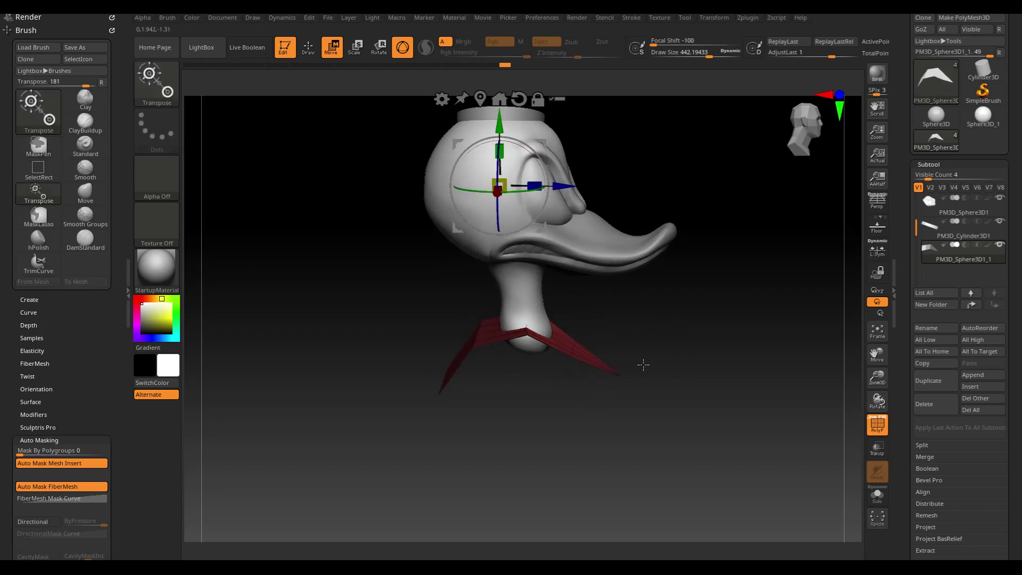
pyautogui.keyDown('ctrl'); pyautogui.moveTo(359, 471); pyautogui.dragTo(680, 285); pyautogui.keyUp('ctrl')
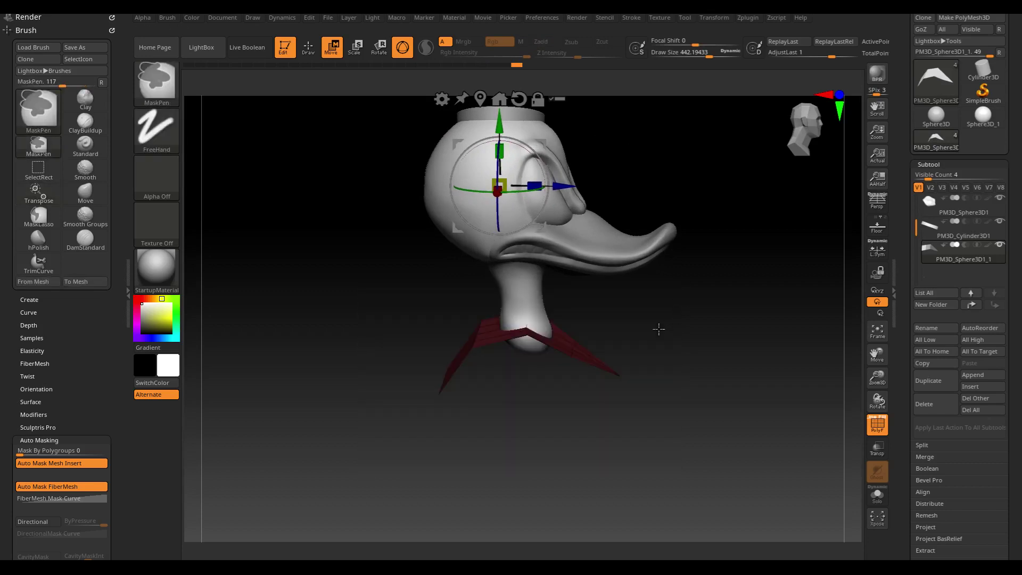
pyautogui.keyDown('ctrl'); pyautogui.moveTo(588, 327); pyautogui.dragTo(612, 399); pyautogui.keyUp('ctrl')
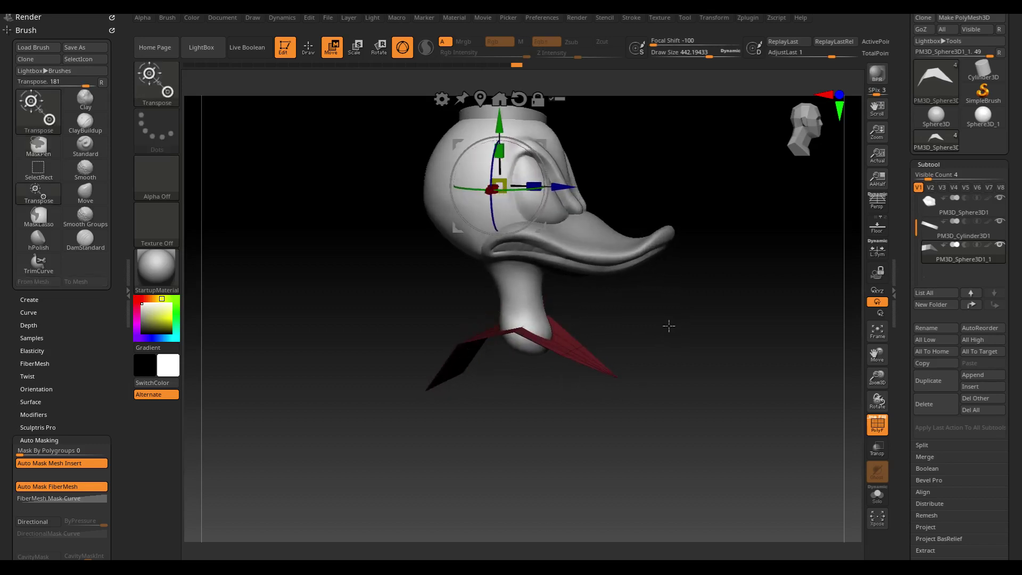
pyautogui.click(480, 99)
pyautogui.click(480, 99)
pyautogui.moveTo(708, 326)
pyautogui.keyDown('alt'); pyautogui.mouseDown()
pyautogui.moveTo(645, 361)
pyautogui.moveTo(725, 383)
pyautogui.moveTo(721, 338)
pyautogui.mouseUp(); pyautogui.keyUp('alt')
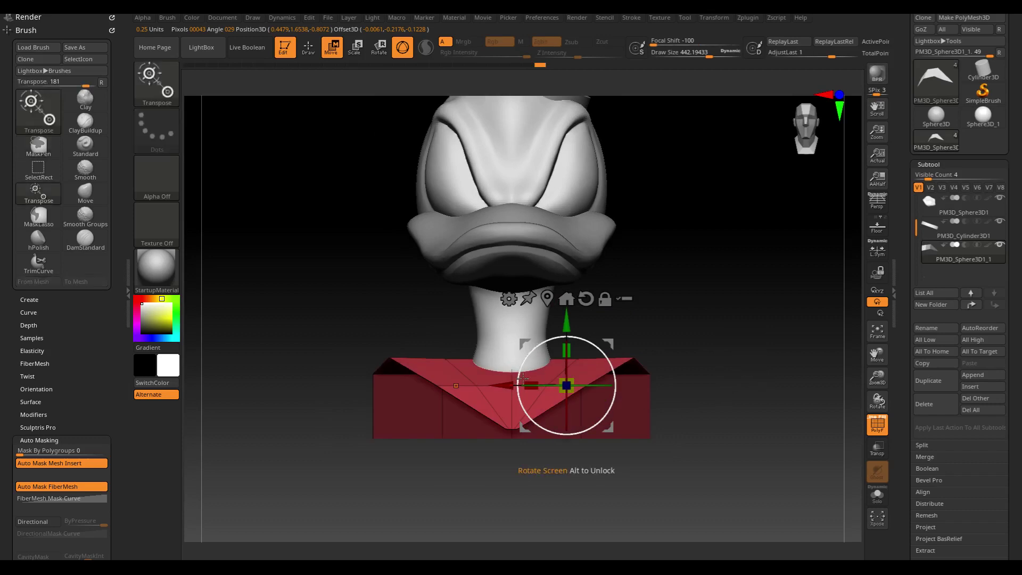
# - Narrow the collar along X, then rotate it about 13 degrees from a side view
pyautogui.moveTo(530, 385); pyautogui.dragTo(568, 384)
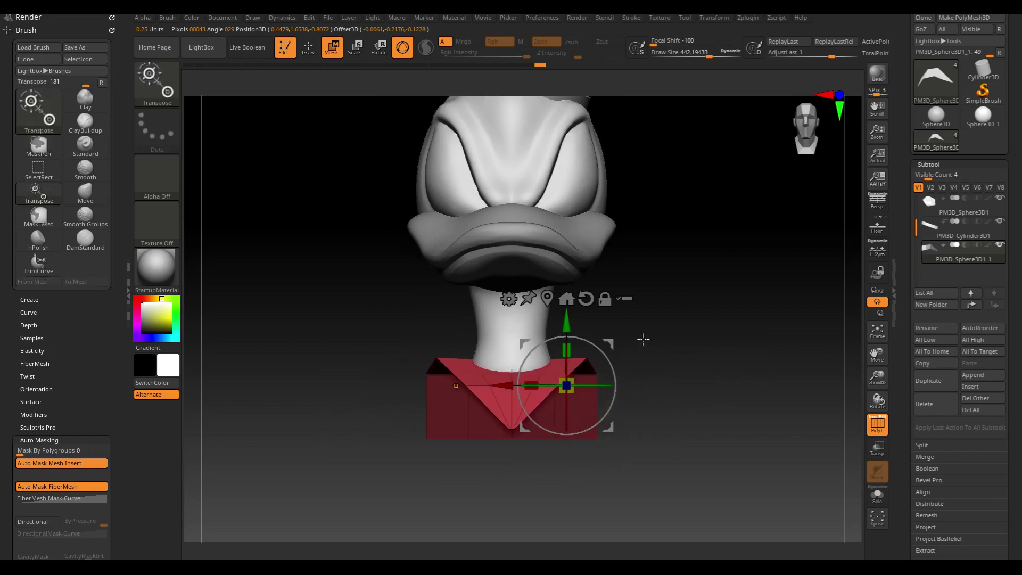
pyautogui.moveTo(643, 339)
pyautogui.mouseDown()
pyautogui.moveTo(679, 361)
pyautogui.moveTo(693, 353)
pyautogui.mouseUp()
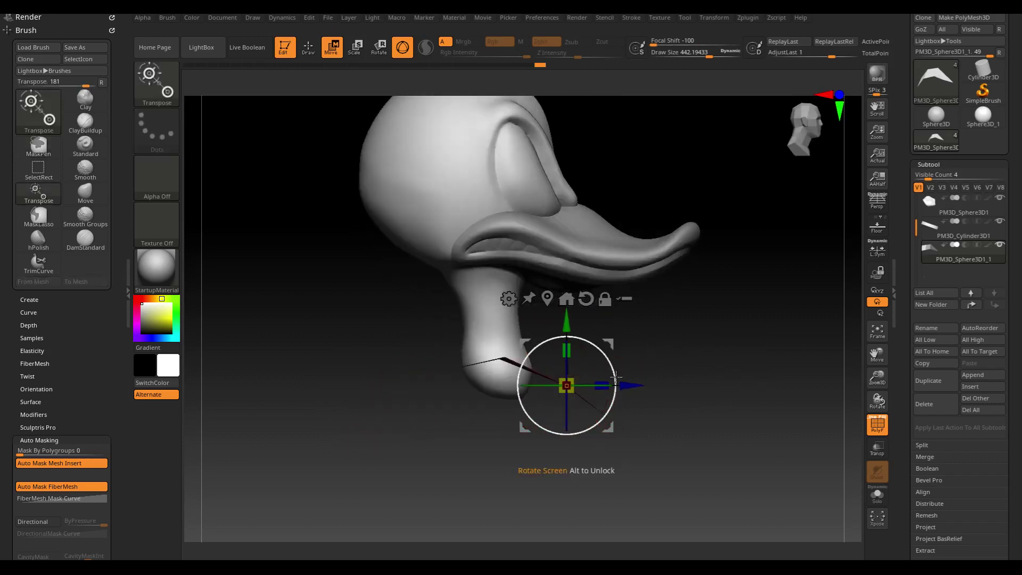
pyautogui.moveTo(616, 377)
pyautogui.mouseDown()
pyautogui.moveTo(611, 361)
pyautogui.moveTo(641, 356)
pyautogui.moveTo(669, 381)
pyautogui.moveTo(640, 401)
pyautogui.moveTo(600, 406)
pyautogui.moveTo(639, 418)
pyautogui.moveTo(776, 365)
pyautogui.moveTo(736, 324)
pyautogui.mouseUp()
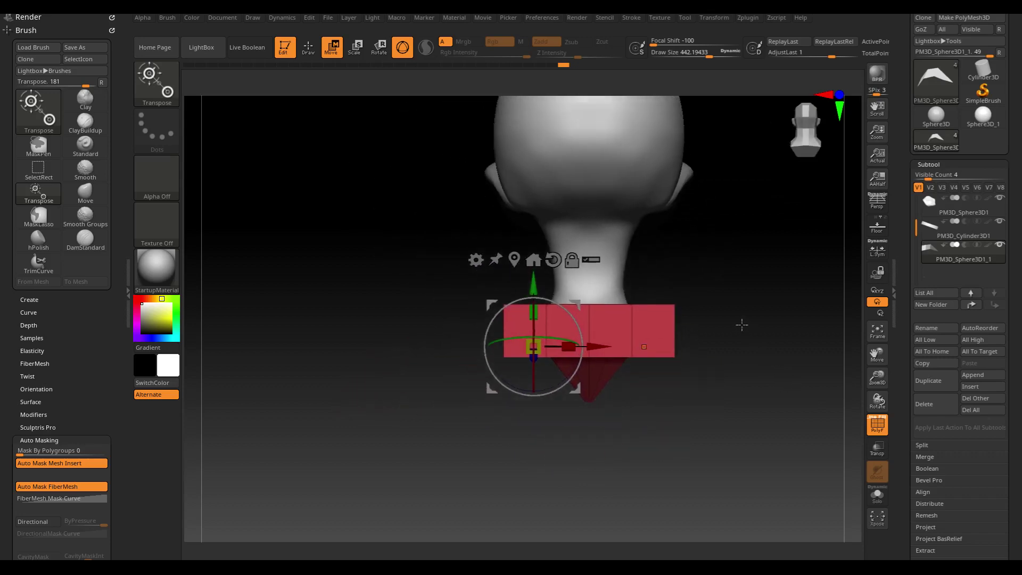
# - With a size-250 Move brush, pull the collar's lower edges outward and up, then orbit to check
pyautogui.click(95, 202)
pyautogui.press('s')
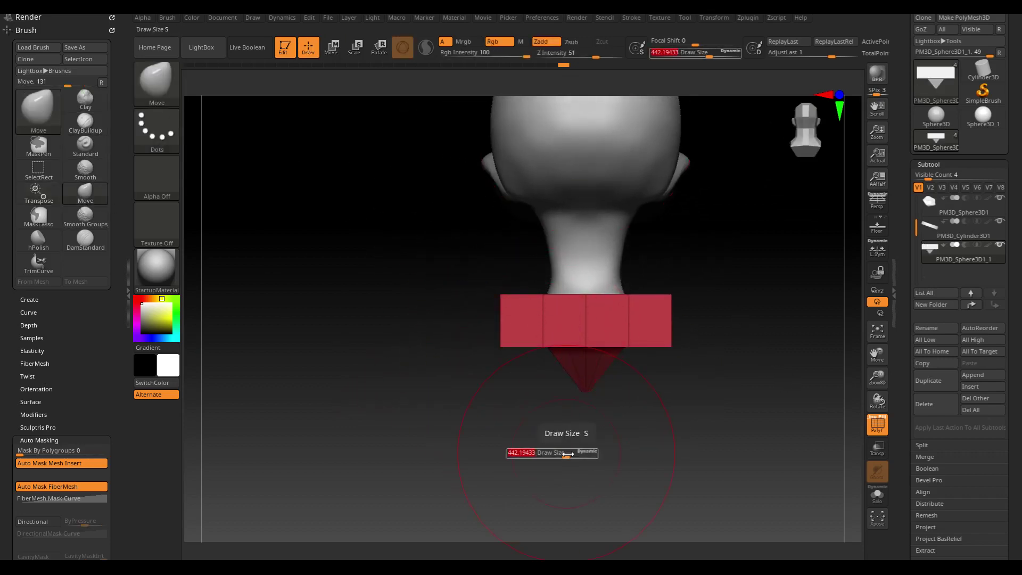
pyautogui.moveTo(560, 452); pyautogui.dragTo(535, 451)
pyautogui.moveTo(497, 347)
pyautogui.mouseDown()
pyautogui.moveTo(476, 342)
pyautogui.moveTo(578, 319)
pyautogui.mouseUp()
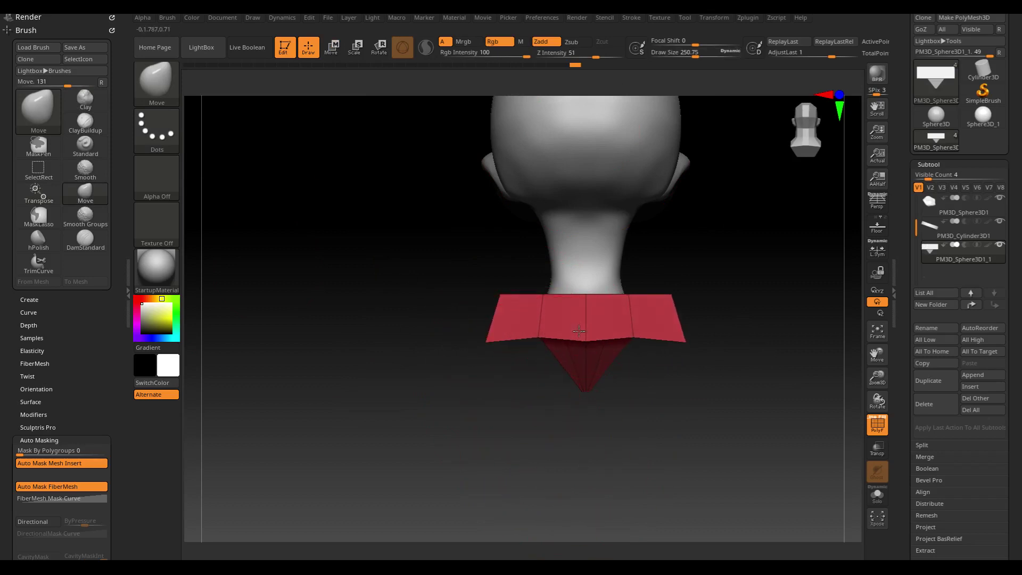
pyautogui.moveTo(523, 333)
pyautogui.mouseDown()
pyautogui.moveTo(521, 319)
pyautogui.moveTo(495, 308)
pyautogui.moveTo(481, 352)
pyautogui.moveTo(441, 362)
pyautogui.mouseUp()
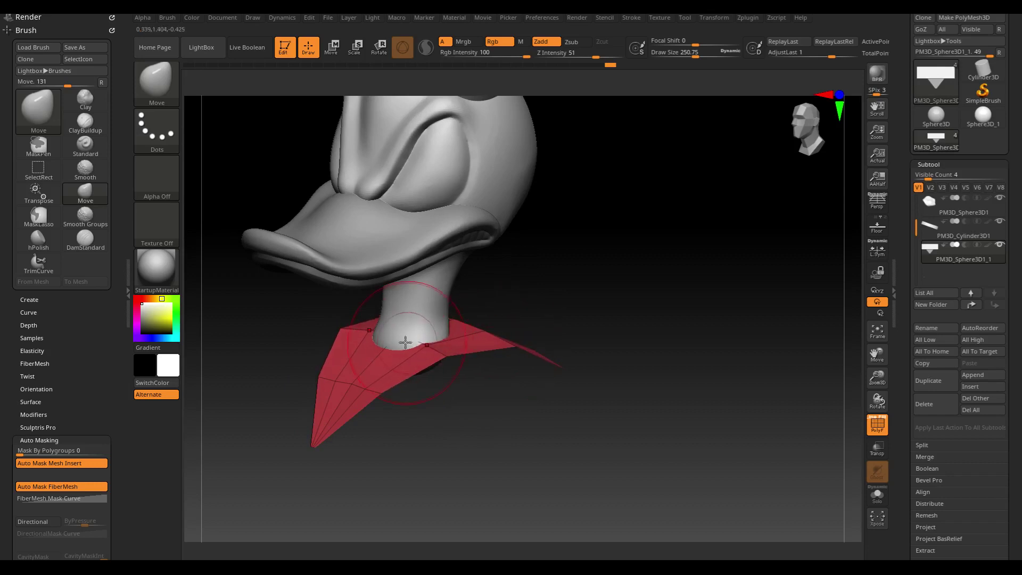
pyautogui.moveTo(520, 317); pyautogui.dragTo(467, 345)
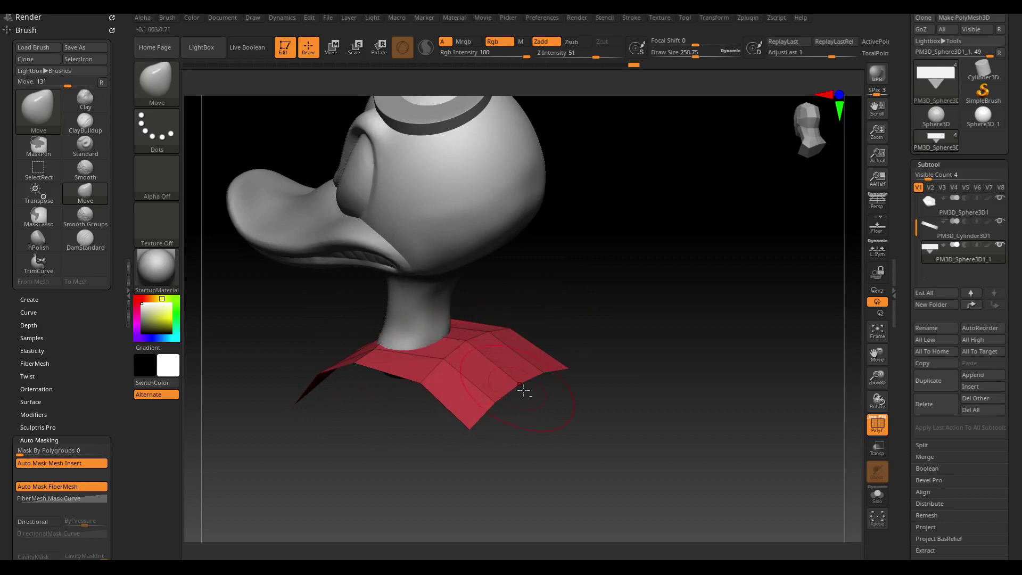
pyautogui.moveTo(647, 376)
pyautogui.mouseDown()
pyautogui.moveTo(652, 358)
pyautogui.moveTo(492, 410)
pyautogui.mouseUp()
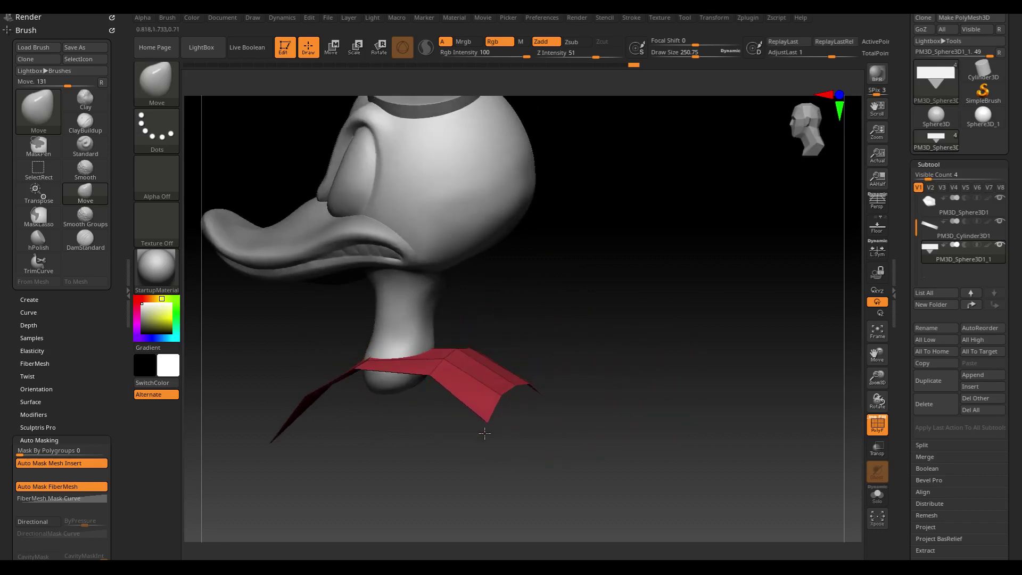
pyautogui.moveTo(488, 463)
pyautogui.mouseDown()
pyautogui.moveTo(548, 457)
pyautogui.moveTo(523, 358)
pyautogui.moveTo(537, 373)
pyautogui.mouseUp()
pyautogui.moveTo(636, 415)
pyautogui.keyDown('shift'); pyautogui.mouseDown()
pyautogui.moveTo(627, 406)
pyautogui.moveTo(636, 406)
pyautogui.moveTo(648, 311)
pyautogui.moveTo(639, 255)
pyautogui.moveTo(643, 263)
pyautogui.mouseUp(); pyautogui.keyUp('shift')
# - Pinch the collar tip sharper with the Pinch brush at size 58
pyautogui.click(156, 80)
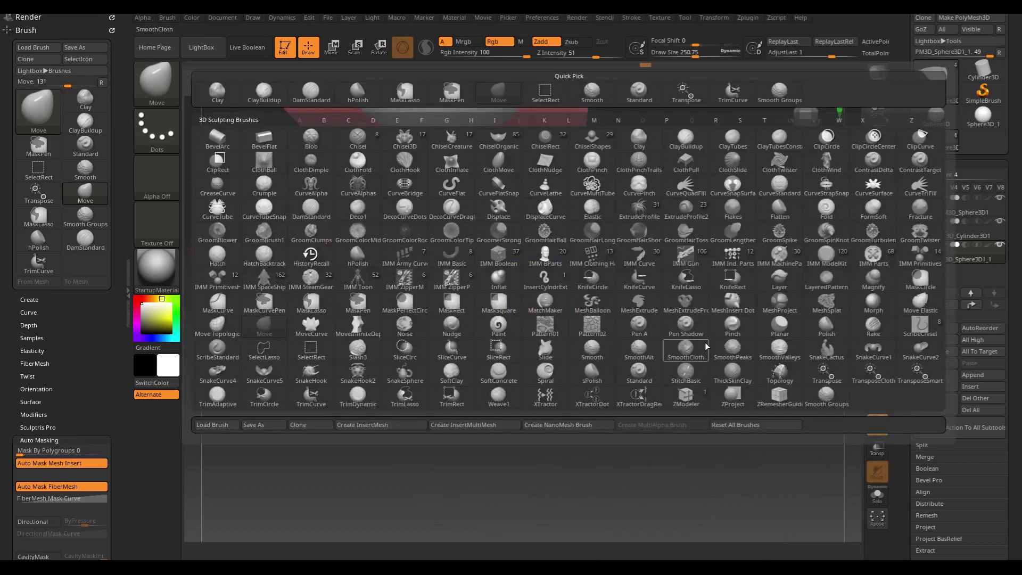
pyautogui.click(732, 325)
pyautogui.press('s')
pyautogui.moveTo(638, 377); pyautogui.dragTo(601, 377)
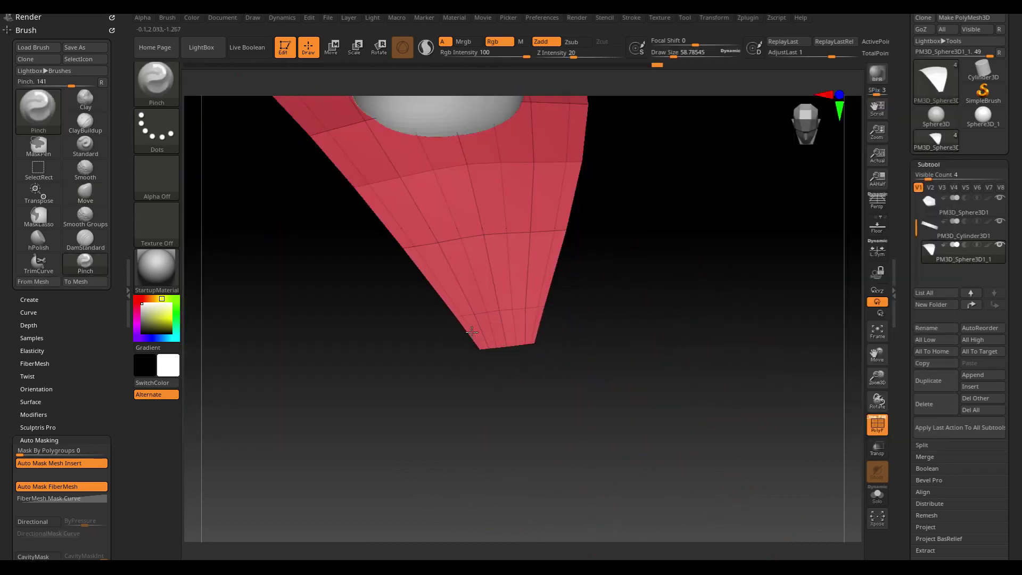
pyautogui.moveTo(506, 344); pyautogui.dragTo(504, 339)
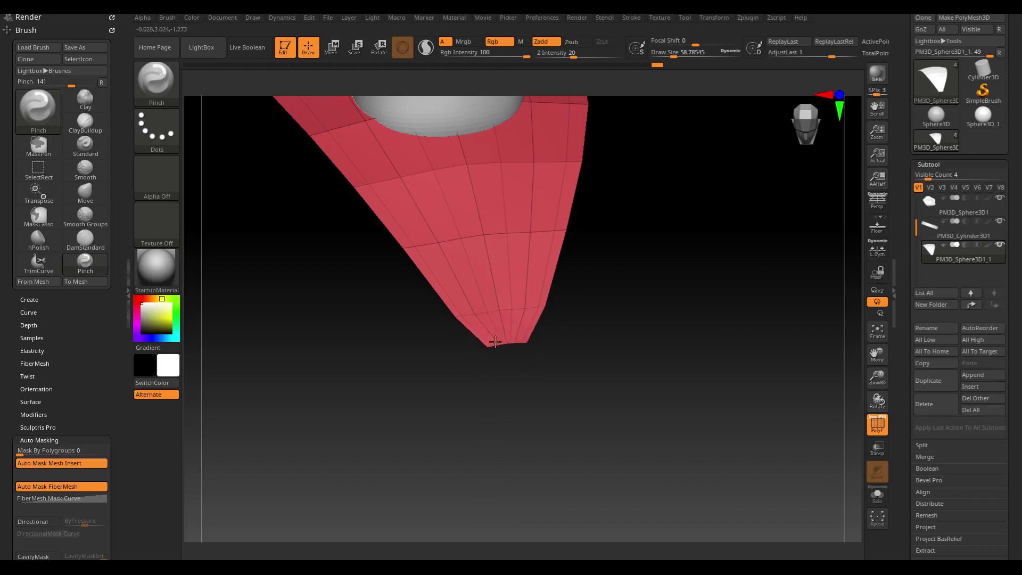
# - Mask the collar, invert the mask, and stretch the free tip outward with Transpose
pyautogui.press('ctrl')
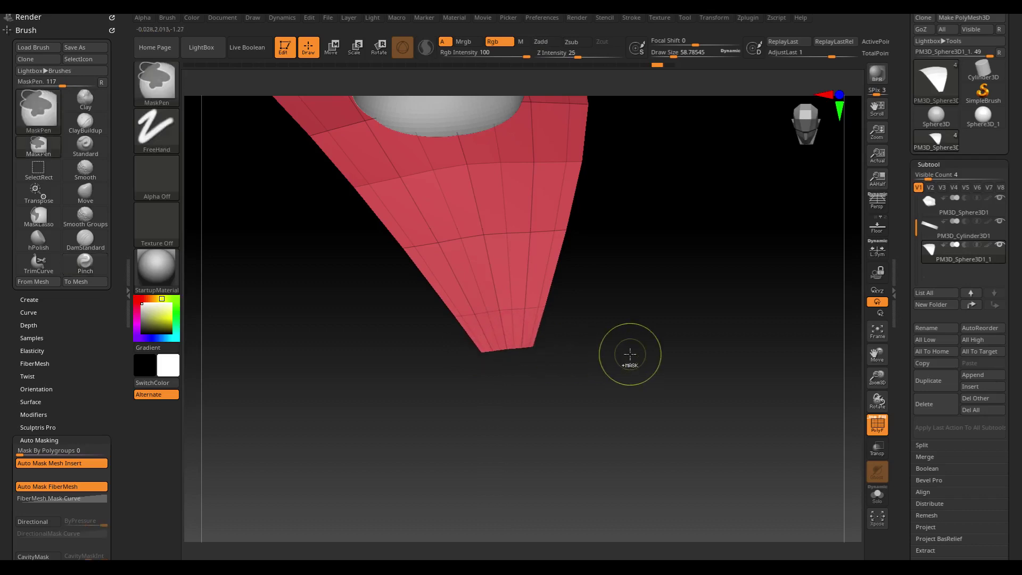
pyautogui.moveTo(427, 410)
pyautogui.keyDown('ctrl'); pyautogui.mouseDown()
pyautogui.moveTo(548, 353)
pyautogui.moveTo(605, 273)
pyautogui.mouseUp(); pyautogui.keyUp('ctrl')
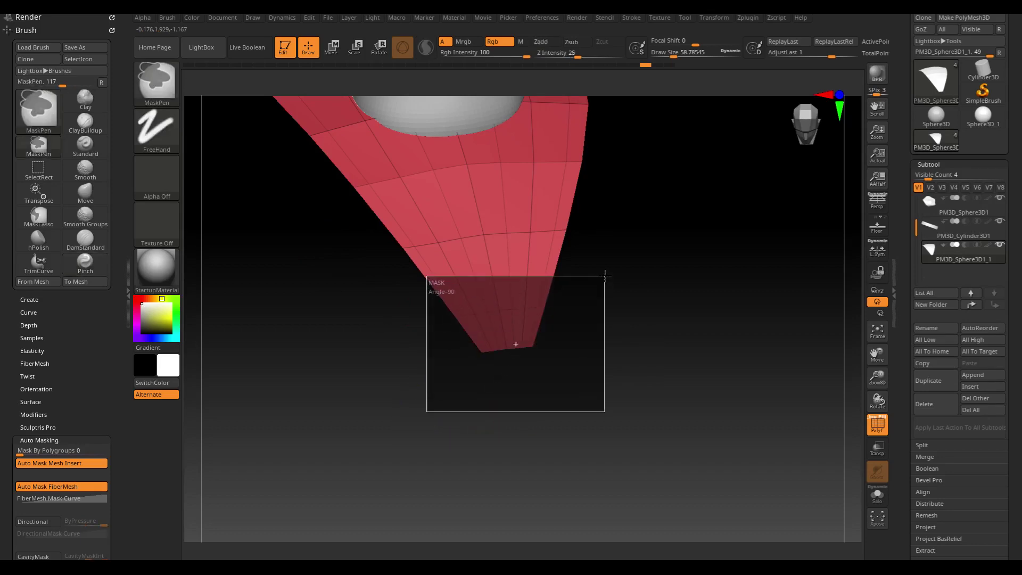
pyautogui.keyDown('ctrl'); pyautogui.click(655, 342); pyautogui.keyUp('ctrl')
pyautogui.press('w')
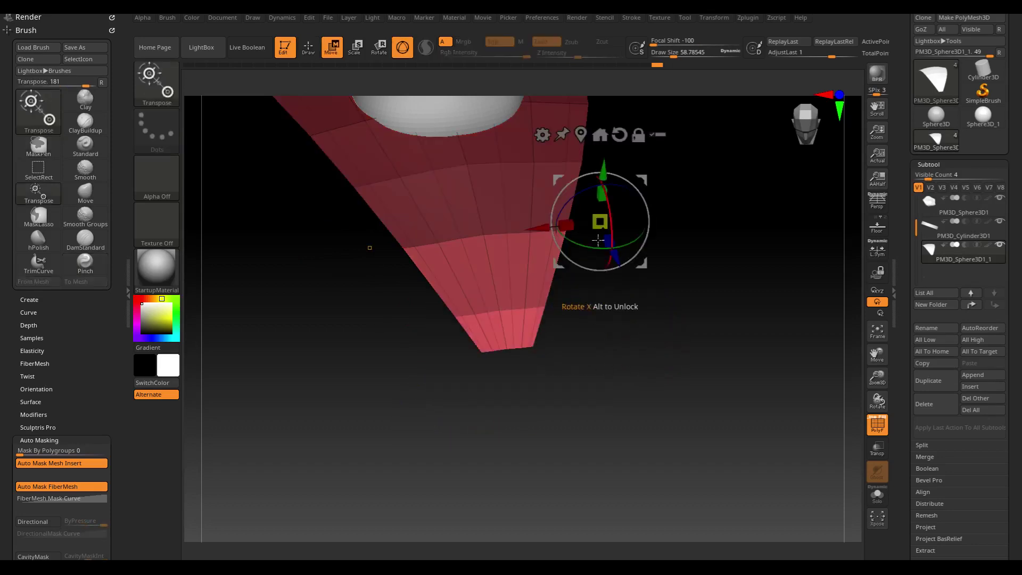
pyautogui.click(581, 135)
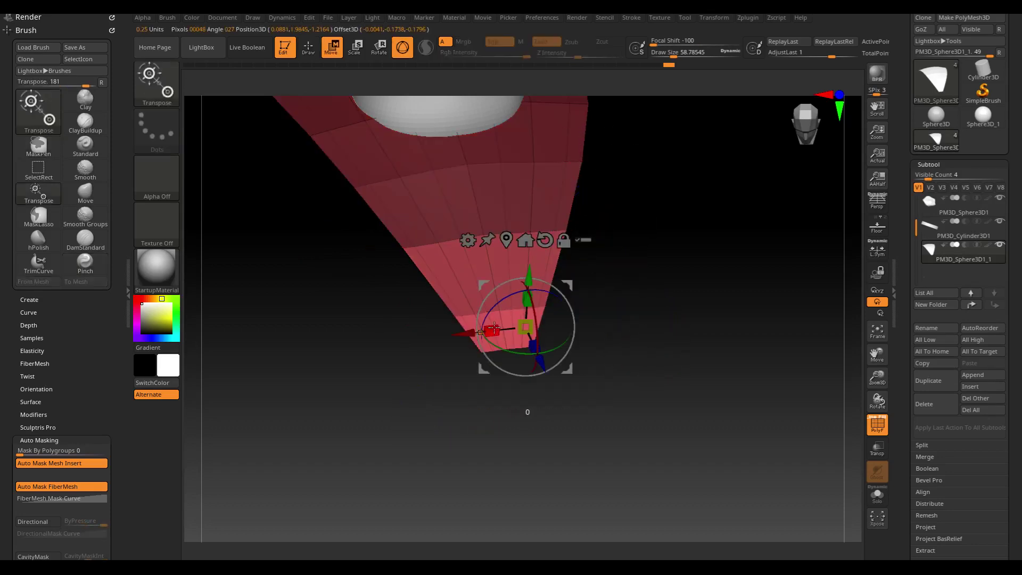
pyautogui.moveTo(494, 326); pyautogui.dragTo(508, 327)
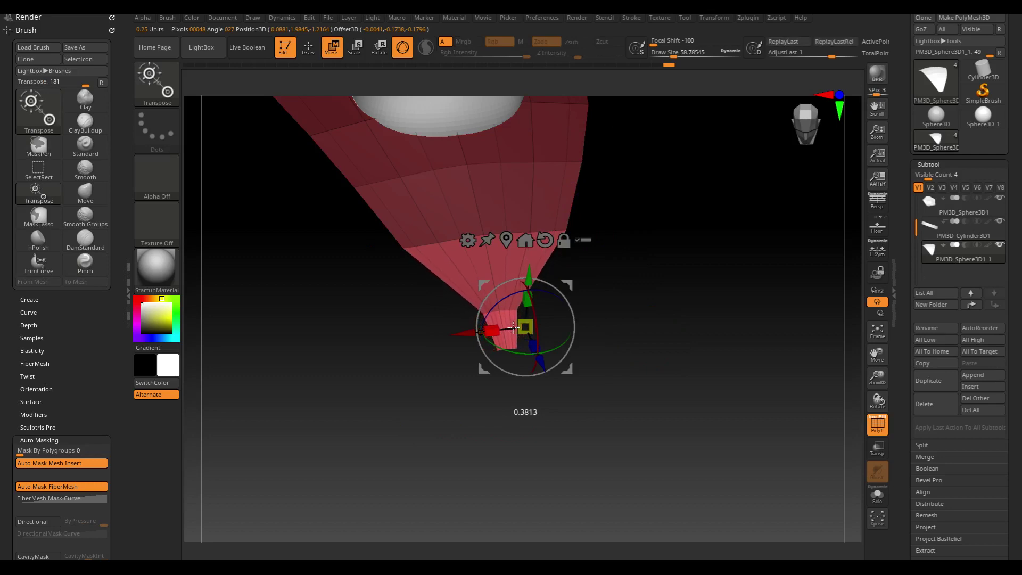
# - Re-mask around the collar tip and recentre and reorient the Transpose gizmo on it
pyautogui.press('ctrl')
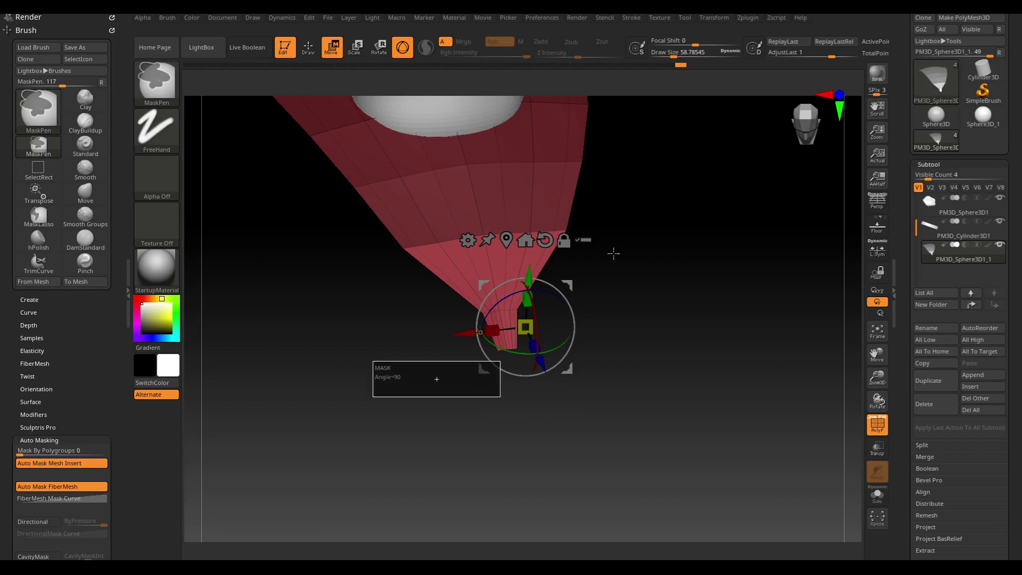
pyautogui.keyDown('ctrl'); pyautogui.moveTo(428, 410); pyautogui.dragTo(588, 334); pyautogui.keyUp('ctrl')
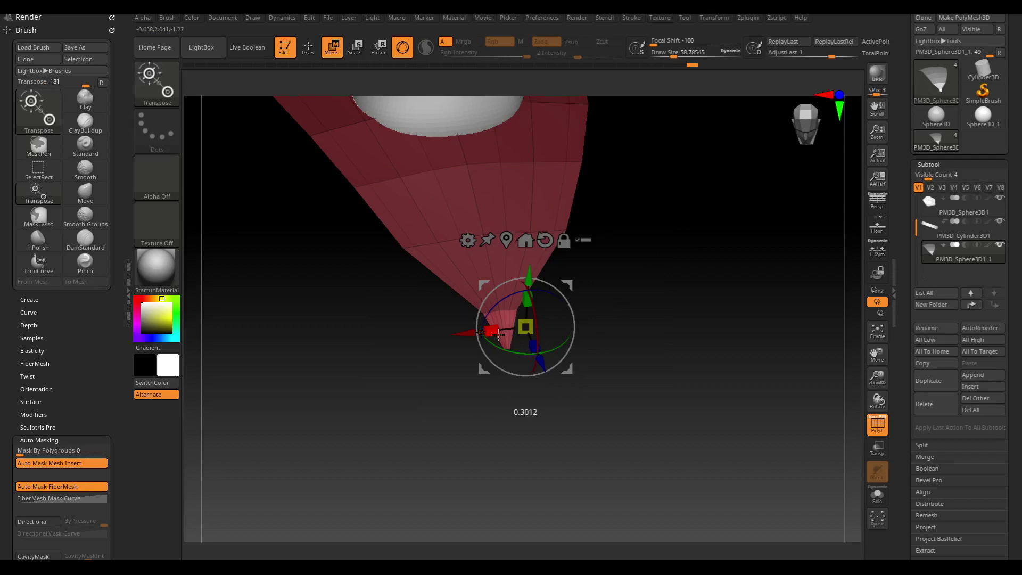
pyautogui.click(498, 333)
pyautogui.keyDown('ctrl'); pyautogui.moveTo(669, 290); pyautogui.dragTo(642, 320); pyautogui.keyUp('ctrl')
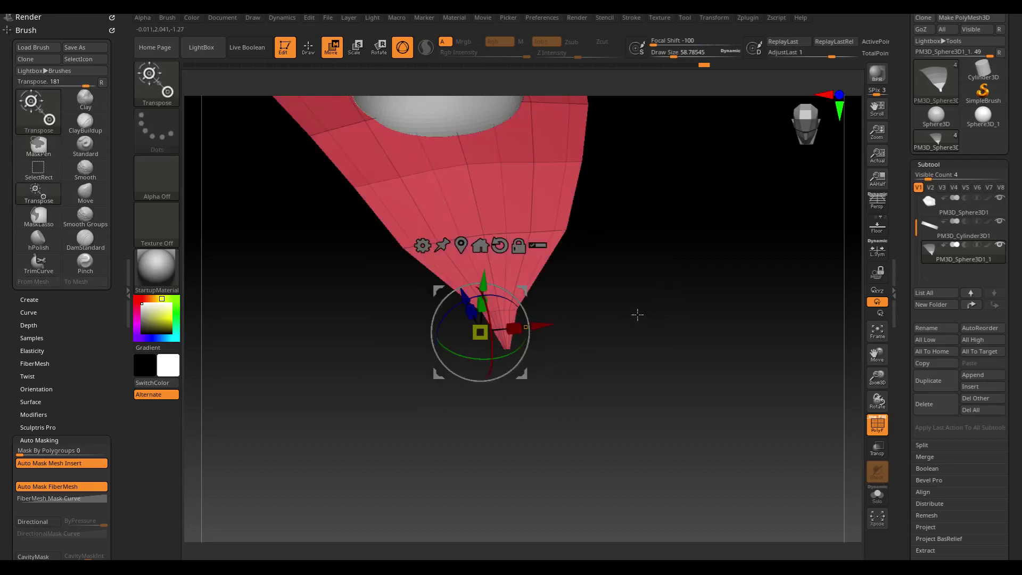
pyautogui.press('q')
# - Lightly smooth the upper collar and pinch the collar tip a little sharper
pyautogui.press('b')
pyautogui.press('p')
pyautogui.press('i')
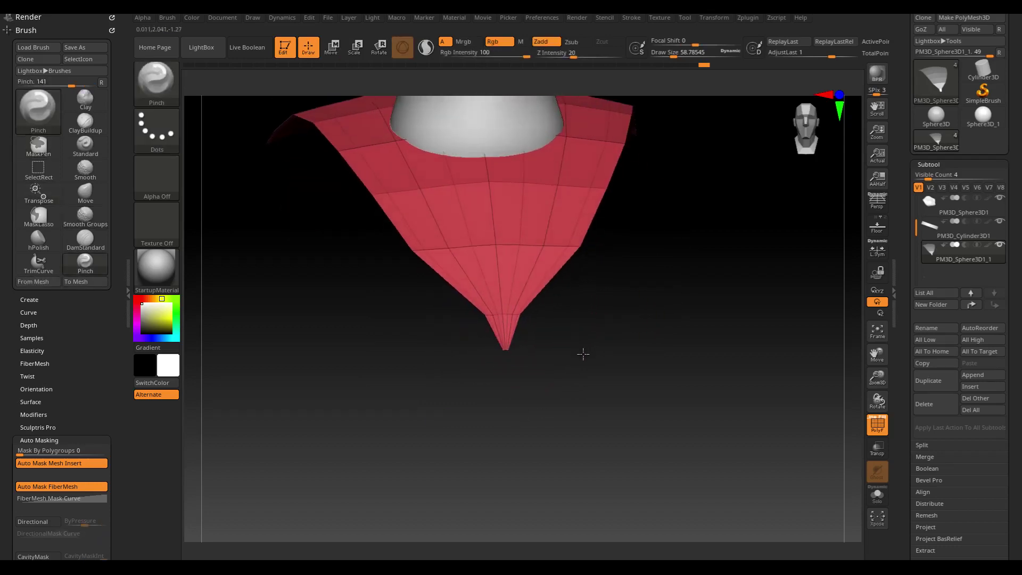
pyautogui.press('b')
pyautogui.press('s')
pyautogui.press('g')
pyautogui.press('b')
pyautogui.press('p')
pyautogui.press('i')
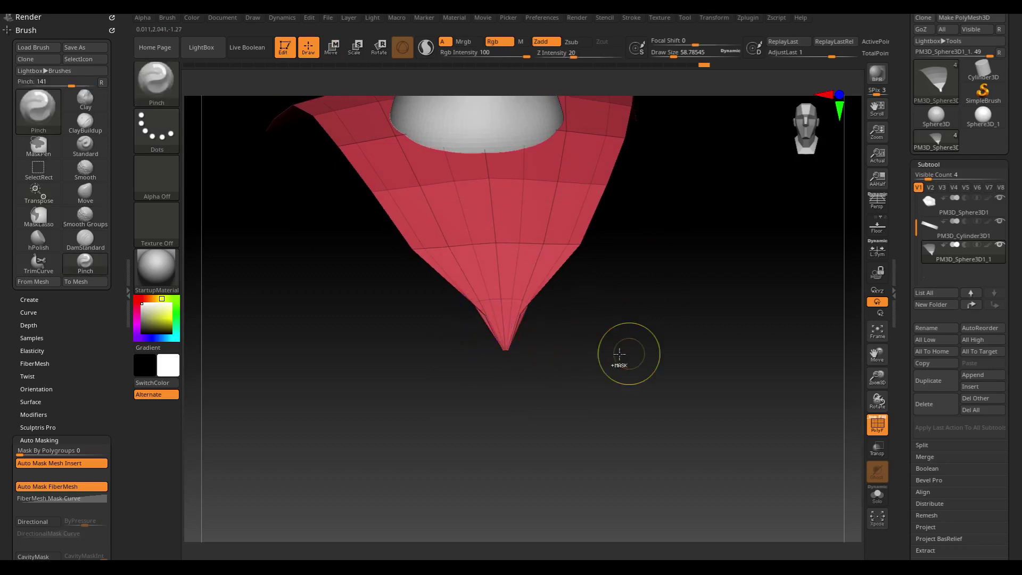
pyautogui.click(484, 314)
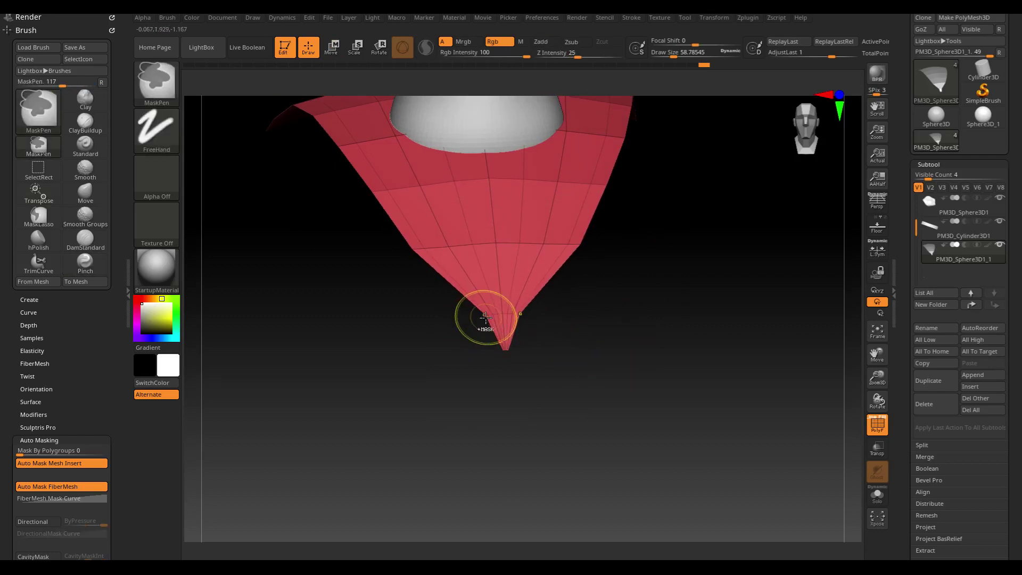
# - Pull the collar's edge vertices inward with Move, then smooth its upper and outer edge loops
pyautogui.click(85, 194)
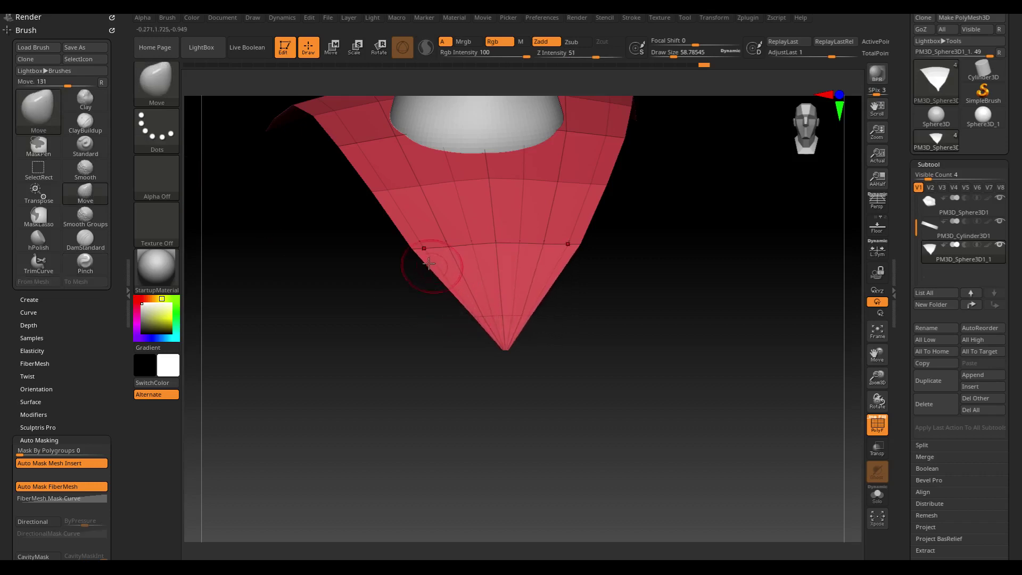
pyautogui.moveTo(429, 263); pyautogui.dragTo(435, 251)
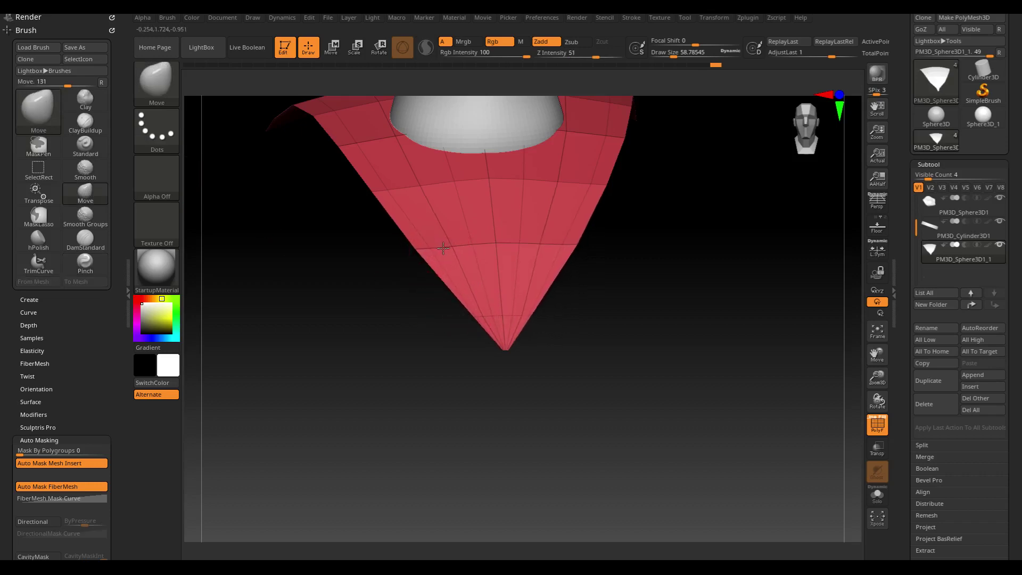
pyautogui.moveTo(468, 240)
pyautogui.keyDown('shift'); pyautogui.mouseDown()
pyautogui.moveTo(479, 242)
pyautogui.moveTo(443, 244)
pyautogui.mouseUp(); pyautogui.keyUp('shift')
pyautogui.press('ctrl')
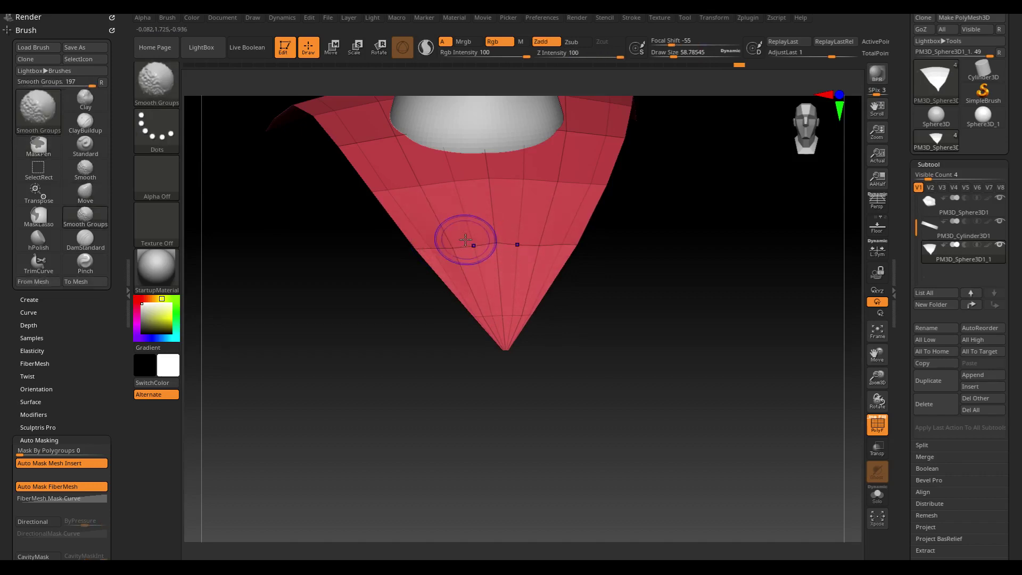
pyautogui.press('ctrl')
pyautogui.press('shift')
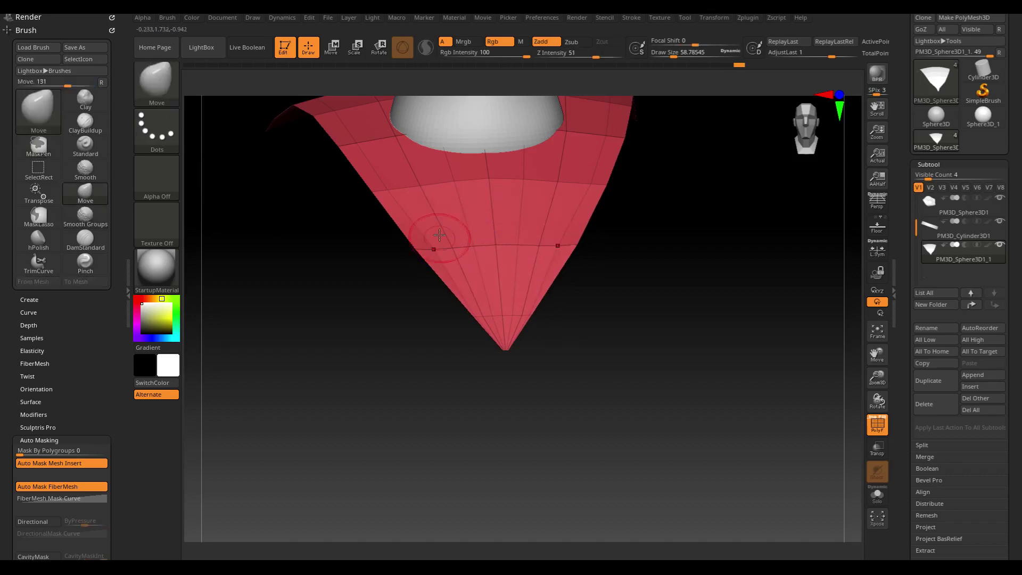
pyautogui.moveTo(433, 228)
pyautogui.keyDown('shift'); pyautogui.mouseDown()
pyautogui.moveTo(440, 194)
pyautogui.moveTo(430, 190)
pyautogui.mouseUp(); pyautogui.keyUp('shift')
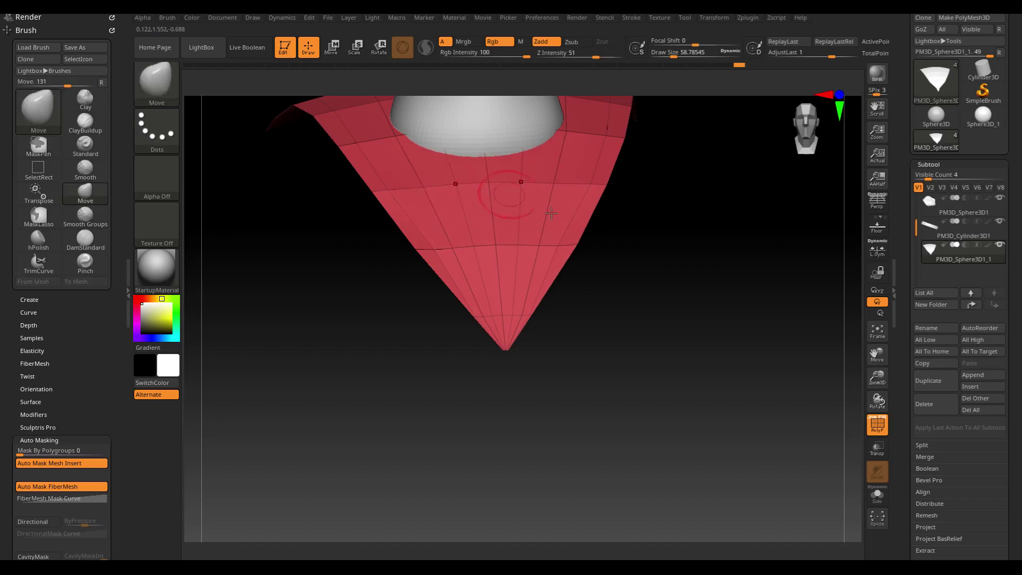
pyautogui.moveTo(635, 307)
pyautogui.mouseDown()
pyautogui.moveTo(665, 335)
pyautogui.moveTo(671, 307)
pyautogui.moveTo(655, 320)
pyautogui.mouseUp()
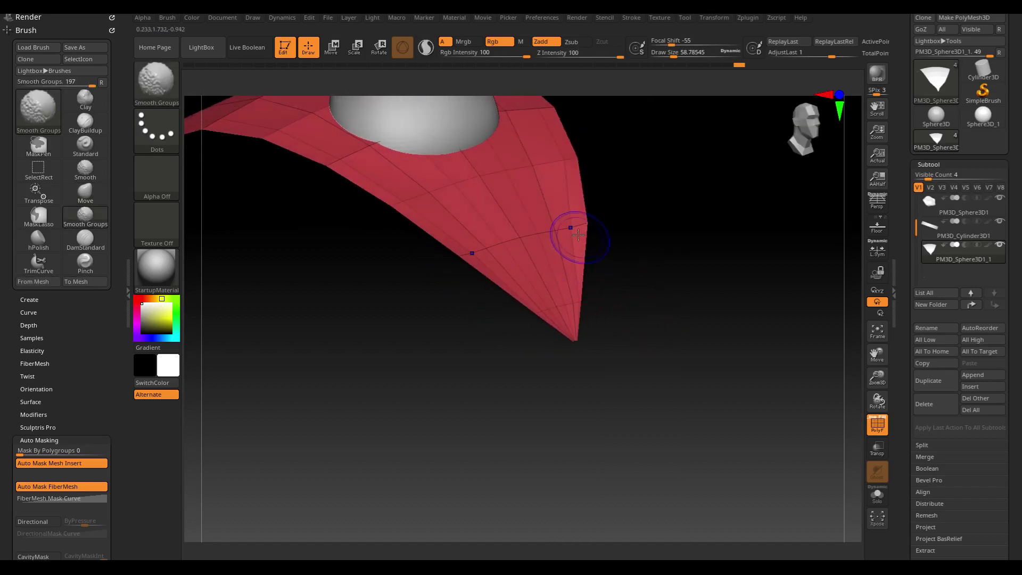
pyautogui.press('shift')
pyautogui.keyDown('shift'); pyautogui.moveTo(459, 255); pyautogui.dragTo(580, 322); pyautogui.keyUp('shift')
pyautogui.moveTo(683, 317)
pyautogui.mouseDown()
pyautogui.moveTo(694, 277)
pyautogui.moveTo(653, 353)
pyautogui.moveTo(657, 239)
pyautogui.moveTo(581, 277)
pyautogui.moveTo(629, 310)
pyautogui.moveTo(689, 303)
pyautogui.moveTo(592, 314)
pyautogui.moveTo(607, 305)
pyautogui.mouseUp()
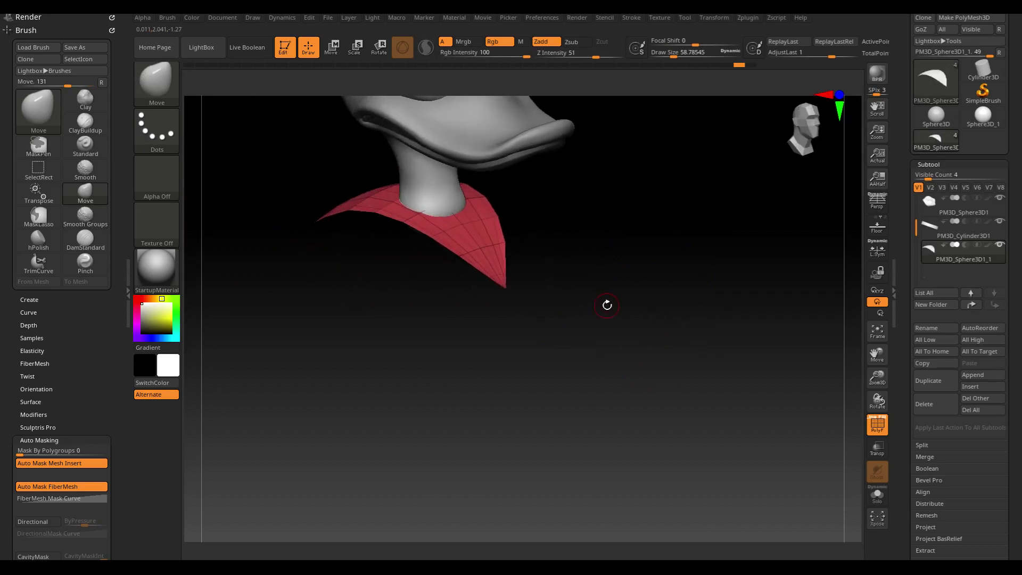
# - Hide the collar's PolyF group colours and save the project
pyautogui.moveTo(649, 318)
pyautogui.mouseDown()
pyautogui.moveTo(625, 326)
pyautogui.moveTo(643, 320)
pyautogui.mouseUp()
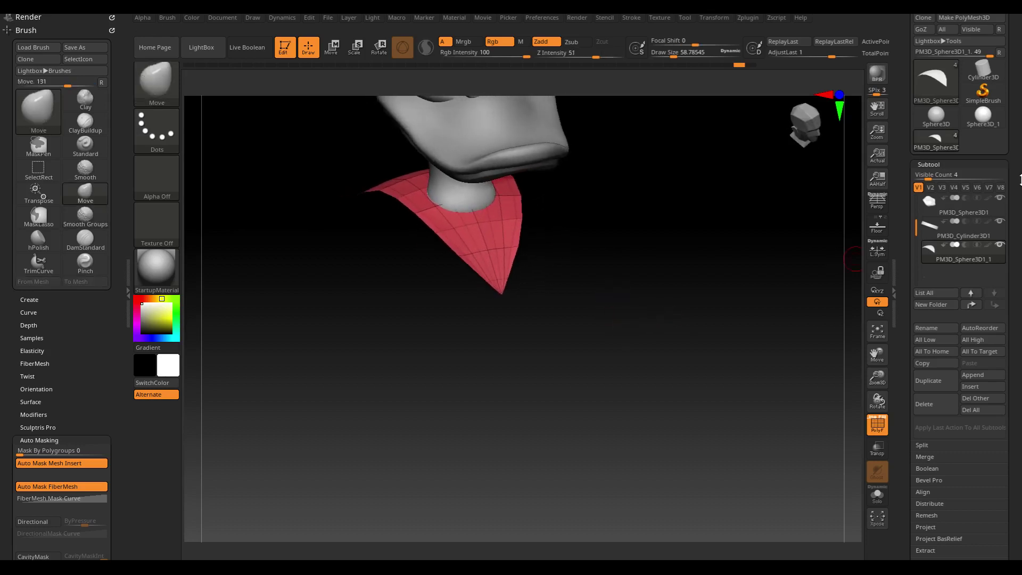
pyautogui.moveTo(1020, 179); pyautogui.dragTo(1014, 266)
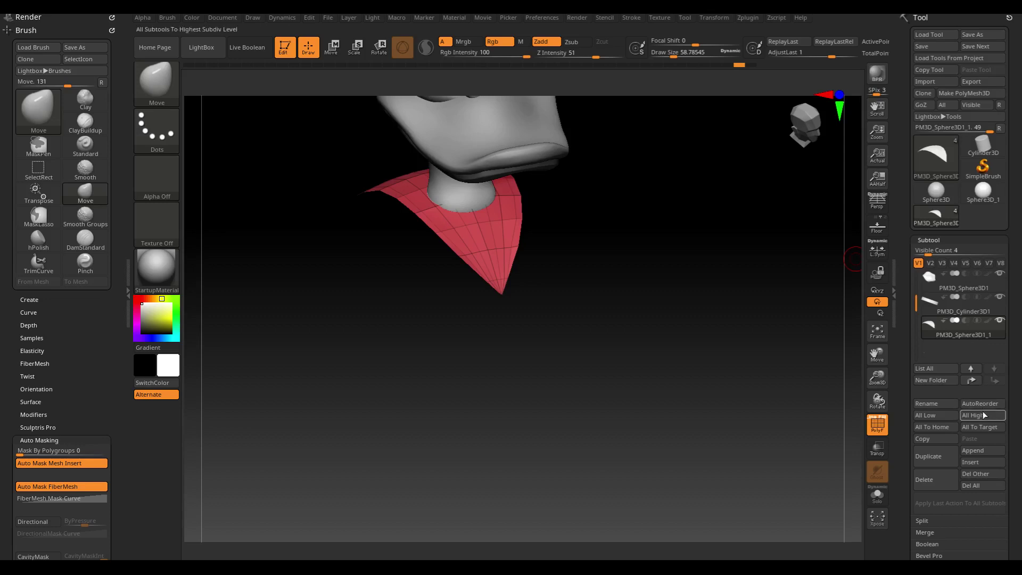
pyautogui.hotkey('shift', 'f')
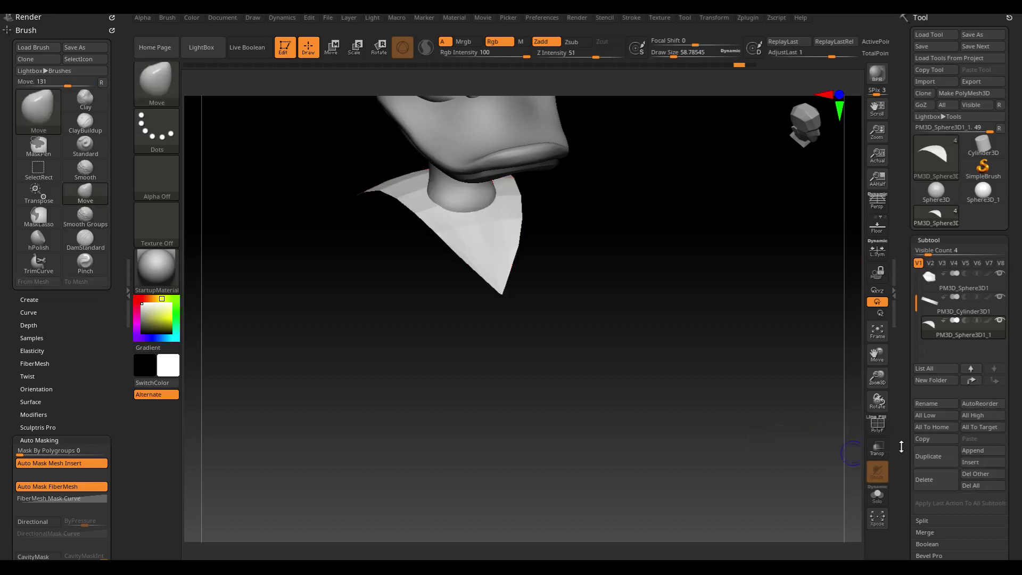
pyautogui.hotkey('ctrl', 's')
# - Insert a Sphere3D as a new subtool, PM3D_Sphere3D1_2
pyautogui.hotkey('shift', 't')
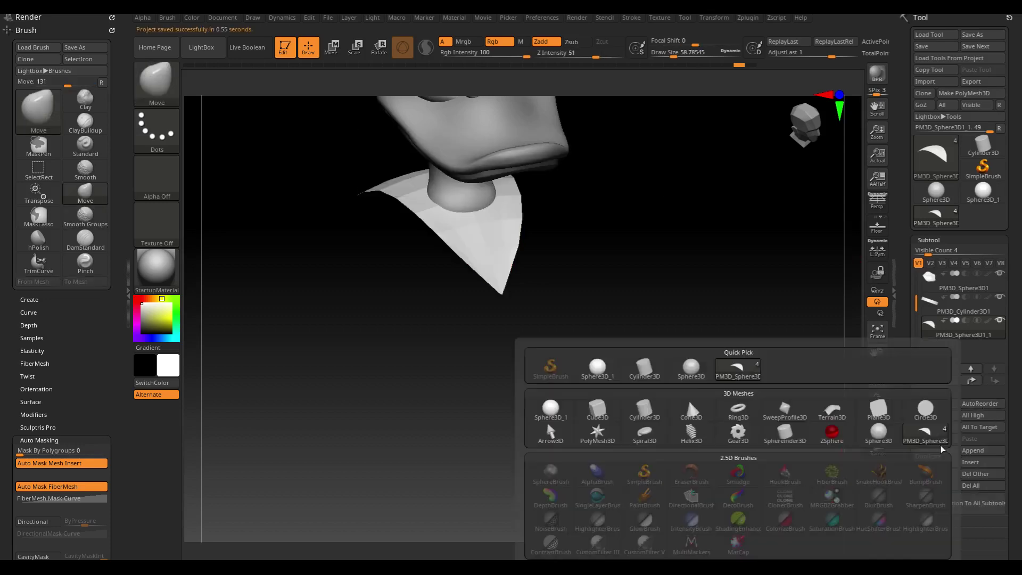
pyautogui.click(887, 438)
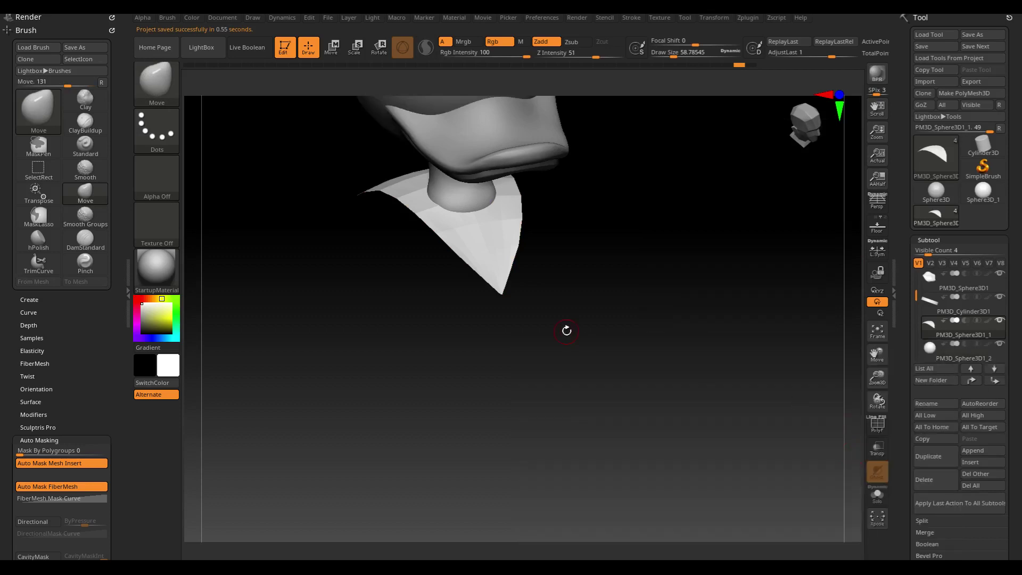
pyautogui.keyDown('shift'); pyautogui.moveTo(619, 257); pyautogui.dragTo(631, 285); pyautogui.keyUp('shift')
# - Select the new sphere subtool and move it down below the collar
pyautogui.keyDown('alt'); pyautogui.moveTo(633, 207); pyautogui.dragTo(644, 255); pyautogui.keyUp('alt')
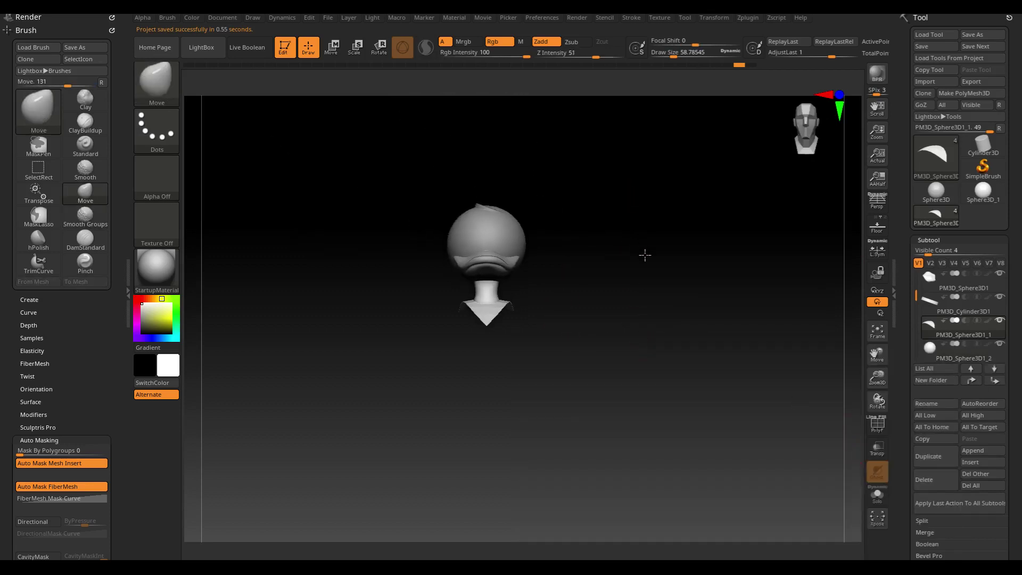
pyautogui.keyDown('alt'); pyautogui.click(507, 232); pyautogui.keyUp('alt')
pyautogui.press('w')
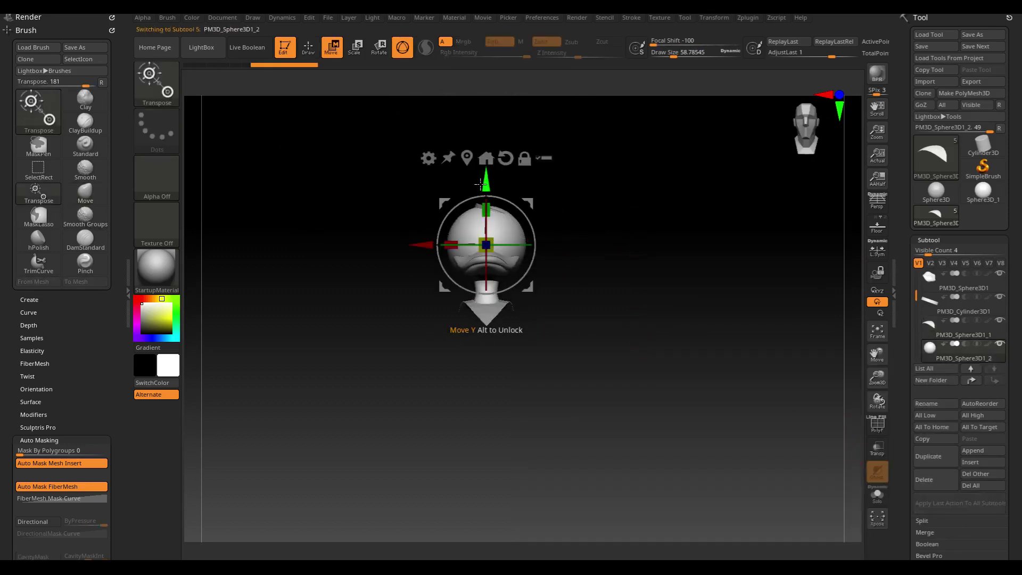
pyautogui.moveTo(480, 184); pyautogui.dragTo(485, 279)
pyautogui.moveTo(582, 257)
pyautogui.mouseDown()
pyautogui.moveTo(623, 271)
pyautogui.moveTo(523, 362)
pyautogui.mouseUp()
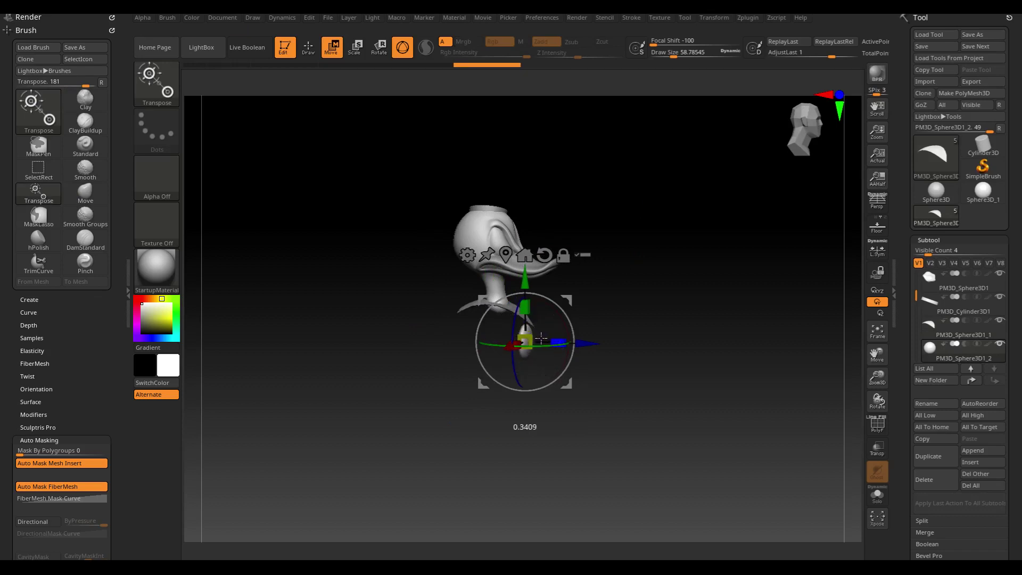
pyautogui.moveTo(677, 331)
pyautogui.mouseDown()
pyautogui.moveTo(654, 280)
pyautogui.moveTo(686, 394)
pyautogui.mouseUp()
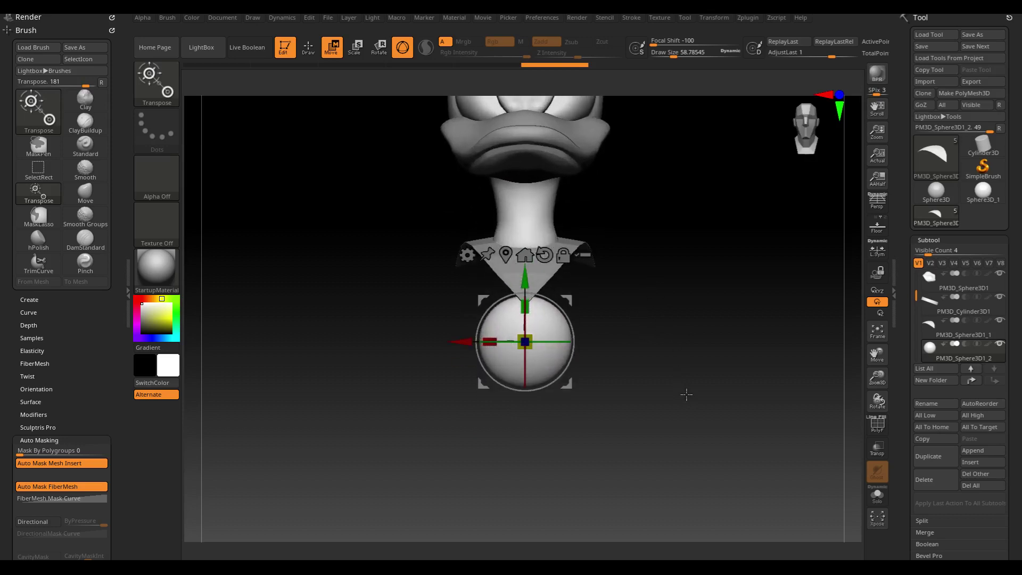
# - Mask a vertical centre strip on the sphere, invert it, and squash the sphere vertically
pyautogui.press('q')
pyautogui.keyDown('ctrl'); pyautogui.moveTo(526, 420); pyautogui.dragTo(541, 269); pyautogui.keyUp('ctrl')
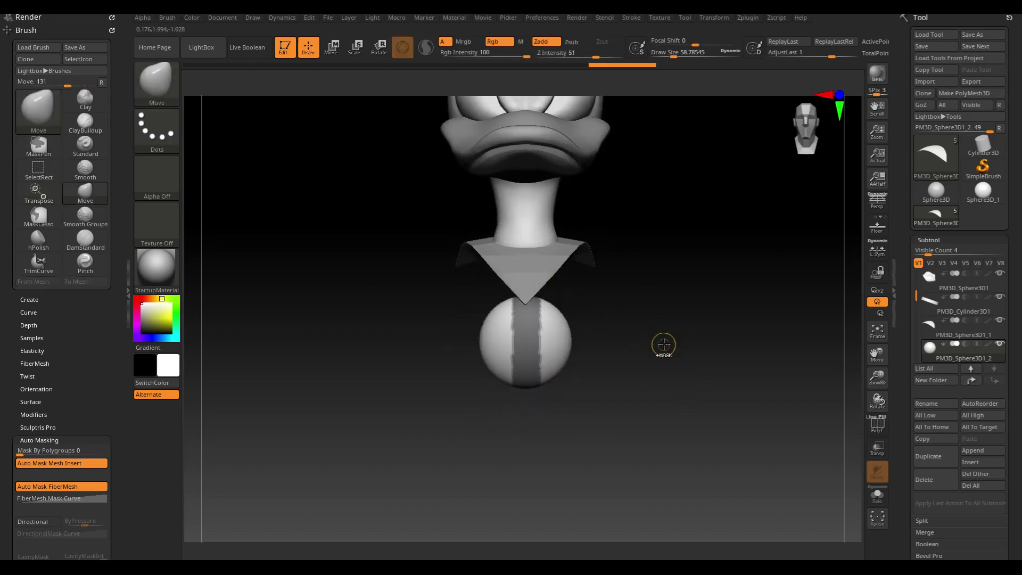
pyautogui.keyDown('ctrl'); pyautogui.moveTo(525, 400); pyautogui.dragTo(548, 271); pyautogui.keyUp('ctrl')
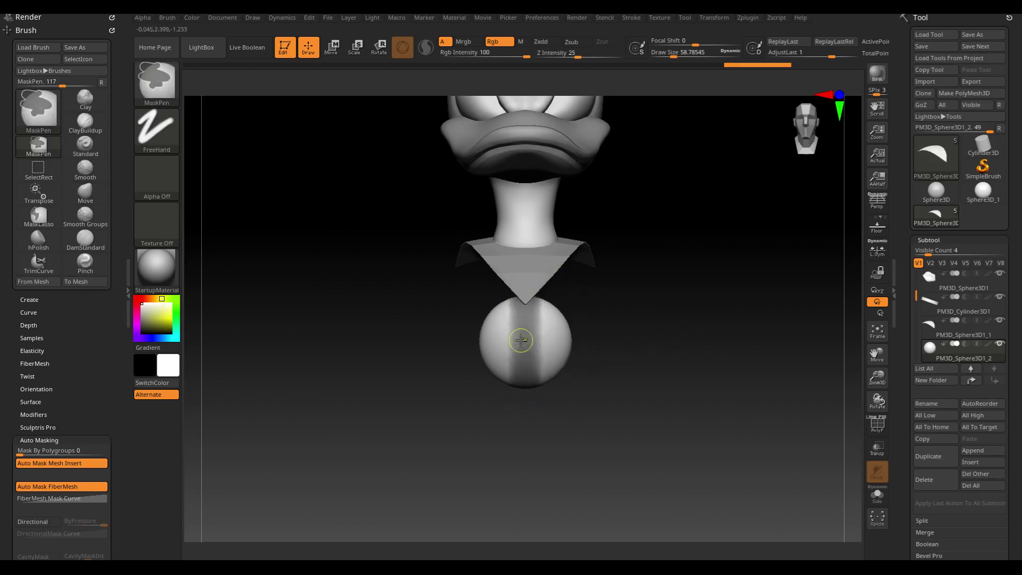
pyautogui.keyDown('ctrl'); pyautogui.click(663, 339); pyautogui.keyUp('ctrl')
pyautogui.press('w')
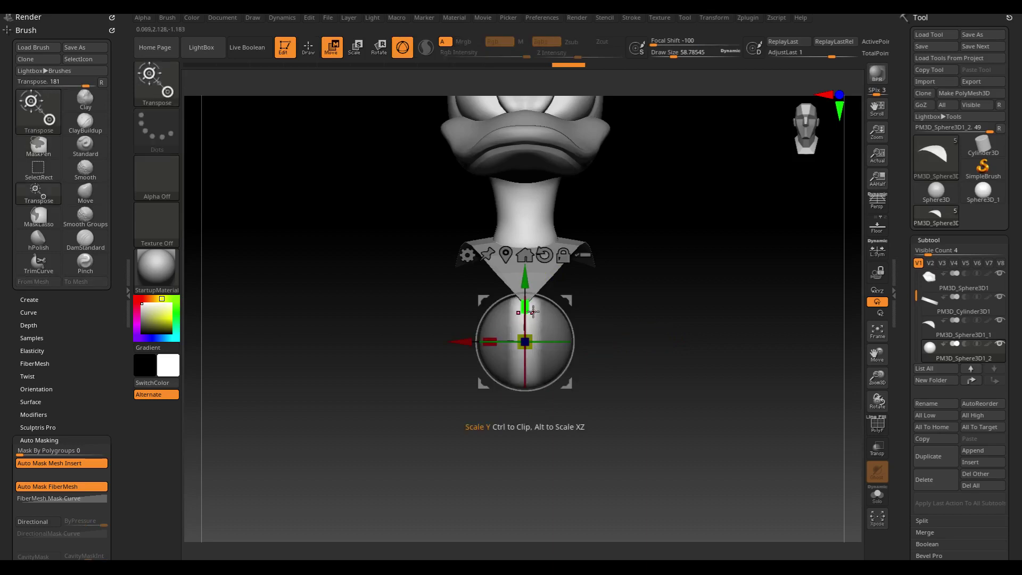
pyautogui.moveTo(533, 311); pyautogui.dragTo(534, 318)
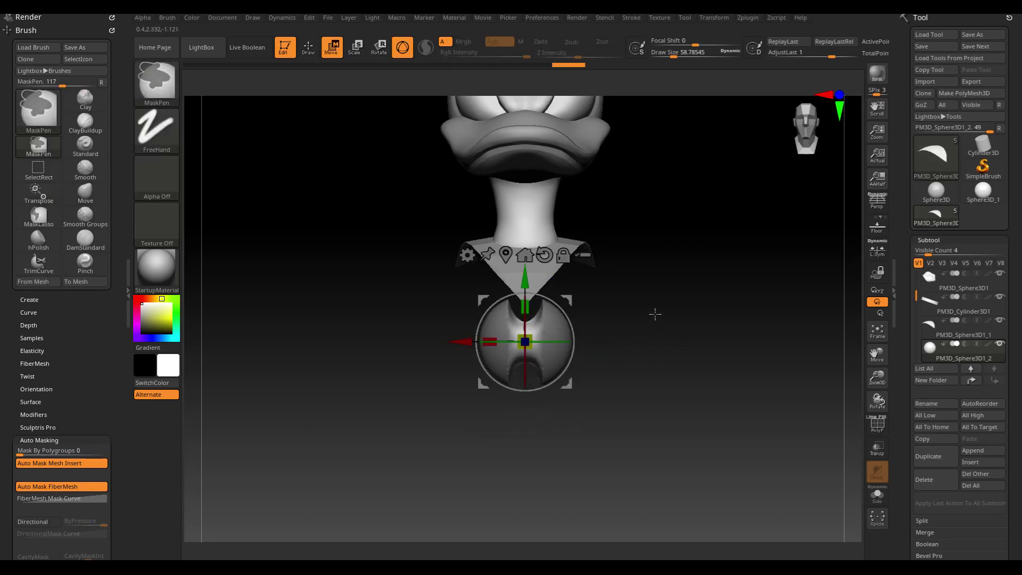
pyautogui.press('q')
pyautogui.moveTo(651, 348)
pyautogui.mouseDown()
pyautogui.moveTo(662, 342)
pyautogui.moveTo(652, 358)
pyautogui.moveTo(593, 343)
pyautogui.mouseUp()
# - With a size-126 Smooth brush, mask the bow tie's centre strip, invert it, and shrink it slightly
pyautogui.press('s')
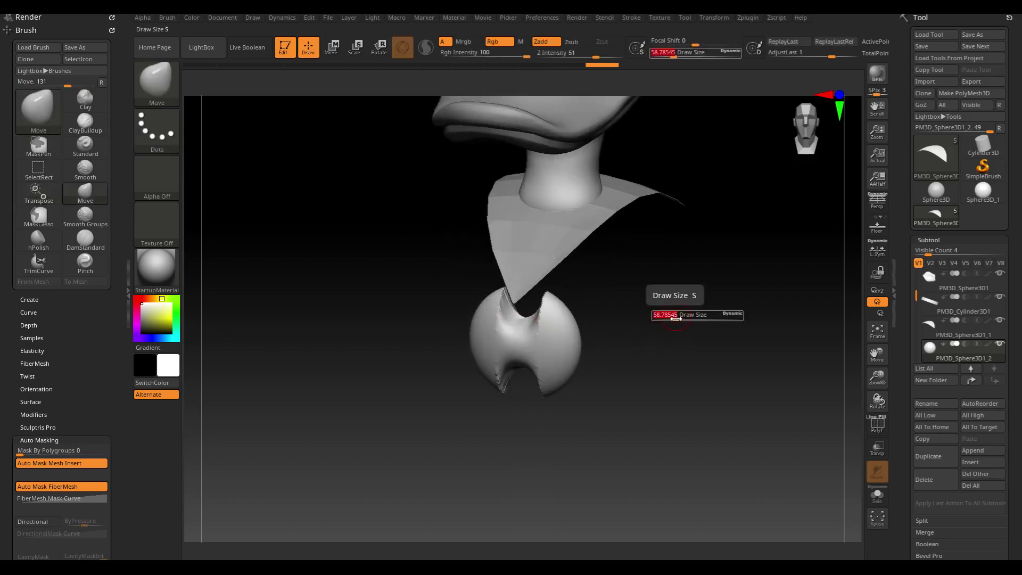
pyautogui.moveTo(666, 312); pyautogui.dragTo(687, 314)
pyautogui.click(85, 215)
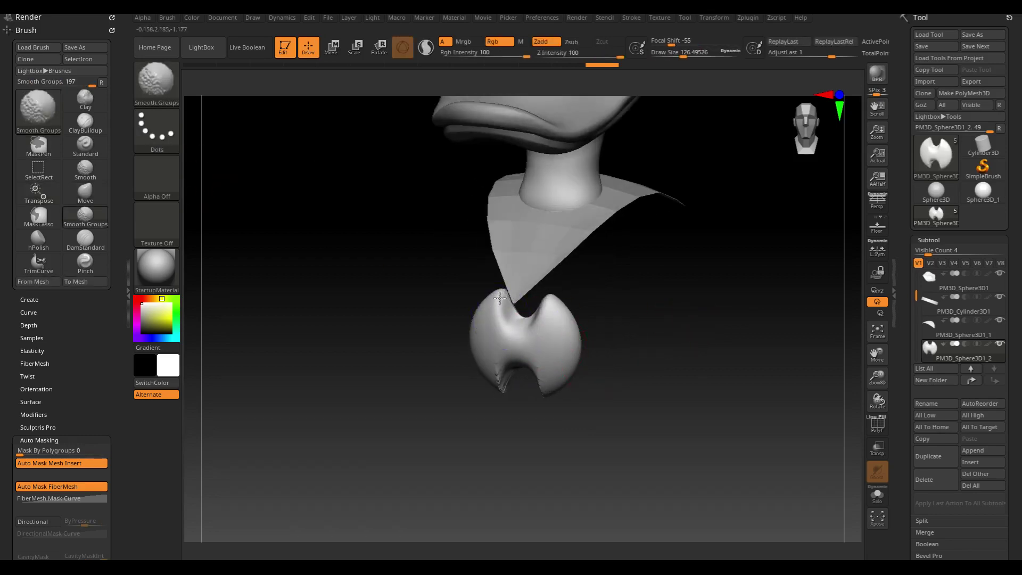
pyautogui.moveTo(660, 327)
pyautogui.mouseDown()
pyautogui.moveTo(685, 299)
pyautogui.moveTo(664, 274)
pyautogui.moveTo(685, 335)
pyautogui.mouseUp()
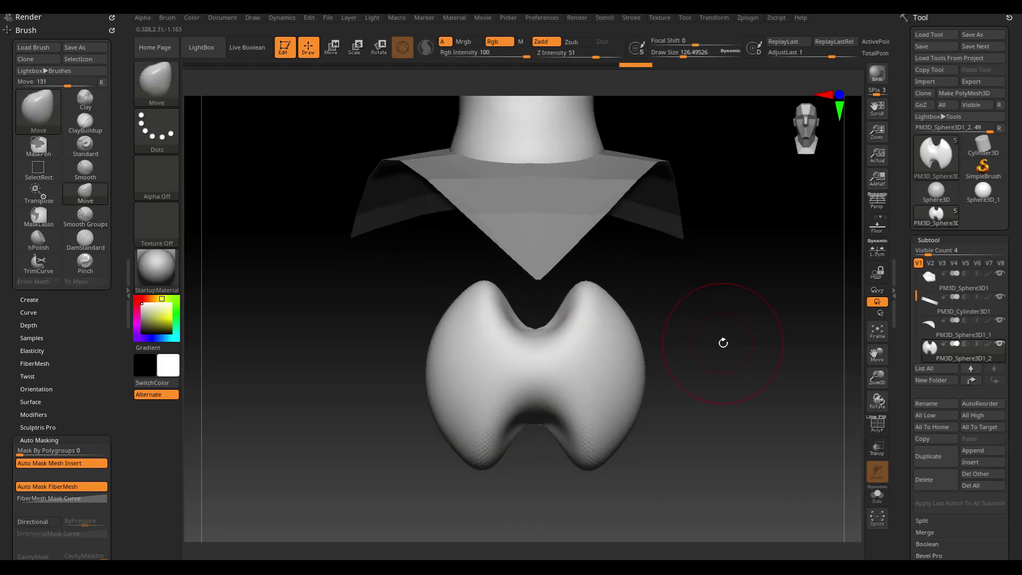
pyautogui.press('ctrl')
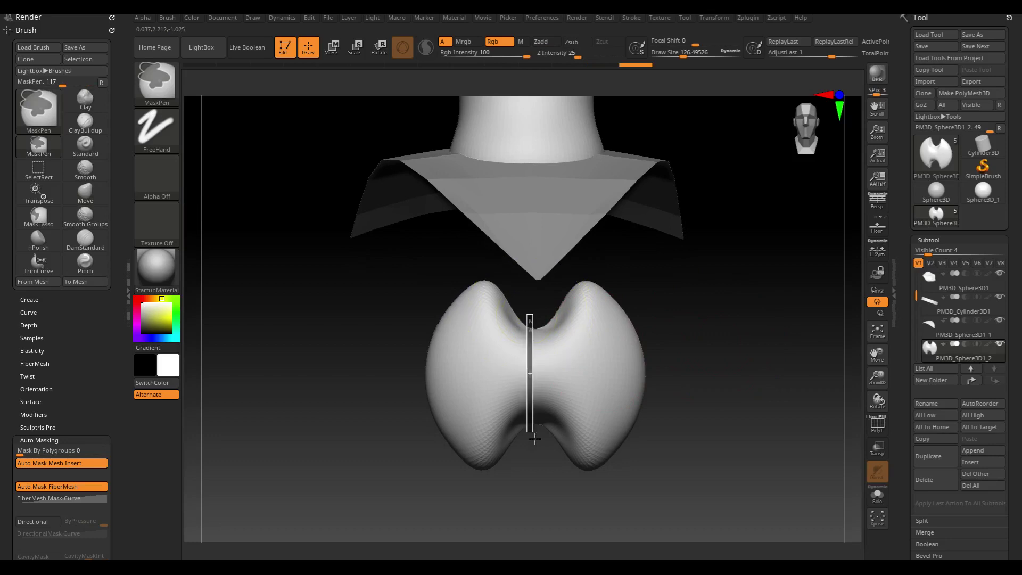
pyautogui.keyDown('ctrl'); pyautogui.moveTo(534, 438); pyautogui.dragTo(534, 438); pyautogui.keyUp('ctrl')
pyautogui.keyDown('ctrl'); pyautogui.click(740, 378); pyautogui.keyUp('ctrl')
pyautogui.press('w')
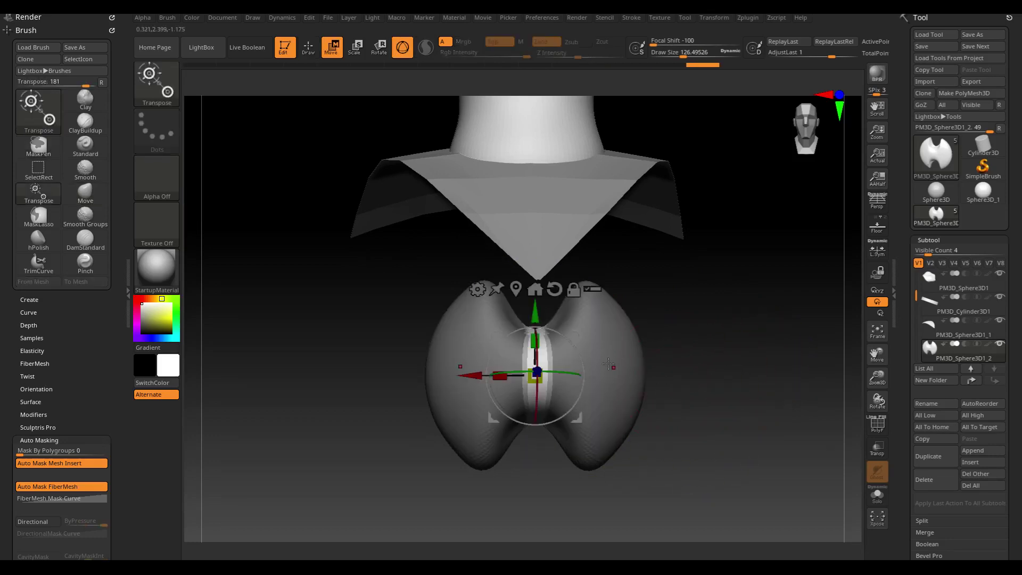
pyautogui.moveTo(534, 339); pyautogui.dragTo(539, 345)
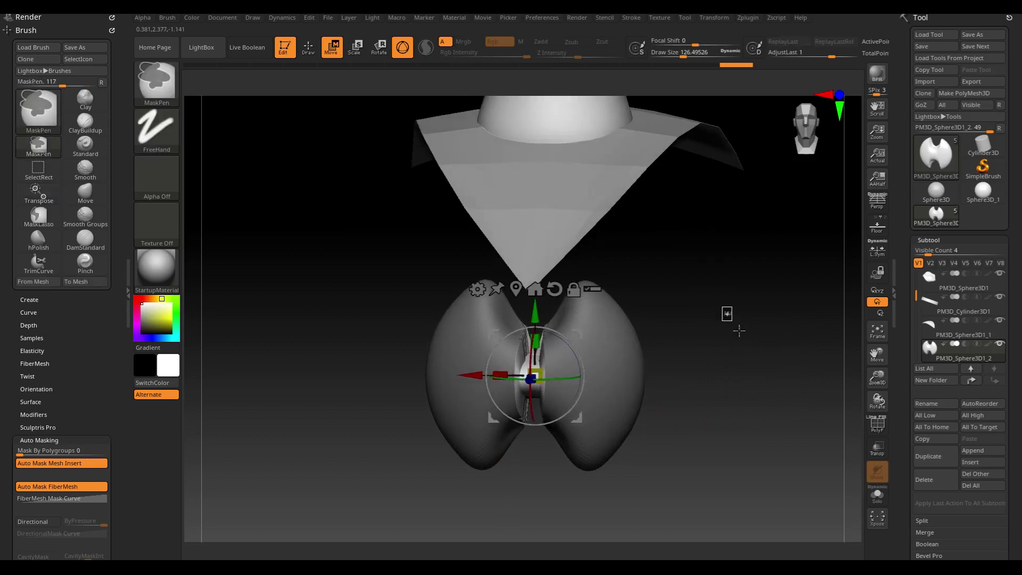
# - Clear the mask and smooth the crease at the bow tie's centre
pyautogui.moveTo(726, 313)
pyautogui.keyDown('ctrl'); pyautogui.mouseDown()
pyautogui.moveTo(692, 320)
pyautogui.moveTo(701, 361)
pyautogui.moveTo(758, 354)
pyautogui.moveTo(791, 319)
pyautogui.mouseUp(); pyautogui.keyUp('ctrl')
pyautogui.press('q')
pyautogui.moveTo(547, 365)
pyautogui.keyDown('shift'); pyautogui.mouseDown()
pyautogui.moveTo(530, 351)
pyautogui.moveTo(515, 419)
pyautogui.moveTo(689, 338)
pyautogui.moveTo(493, 376)
pyautogui.mouseUp(); pyautogui.keyUp('shift')
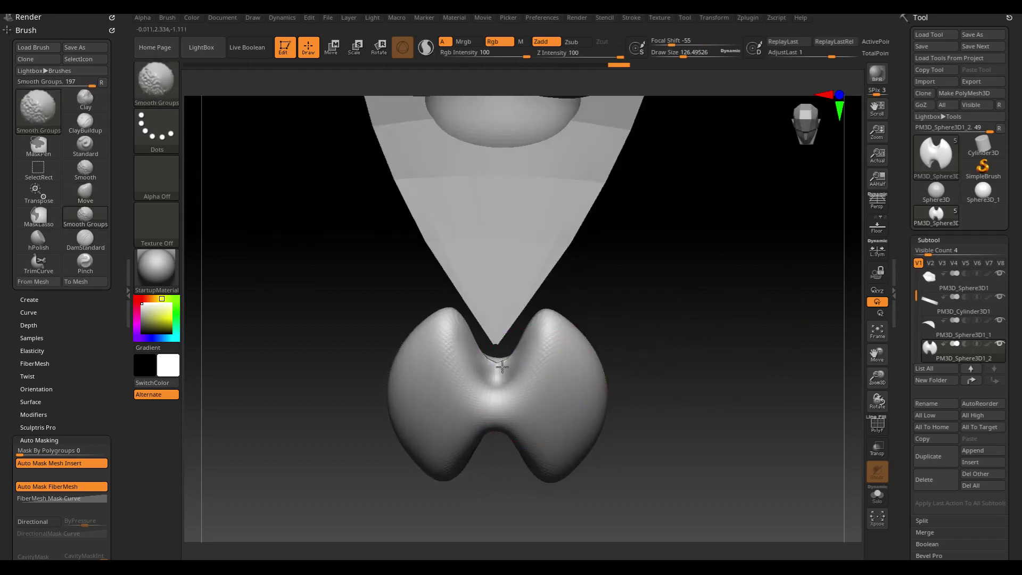
pyautogui.press('b')
pyautogui.press('m')
pyautogui.press('v')
pyautogui.moveTo(628, 372)
pyautogui.mouseDown()
pyautogui.moveTo(714, 354)
pyautogui.moveTo(720, 342)
pyautogui.moveTo(638, 410)
pyautogui.moveTo(657, 326)
pyautogui.moveTo(639, 381)
pyautogui.moveTo(622, 382)
pyautogui.mouseUp()
# - Raise the bow tie up under the collar and tilt it about 25 degrees
pyautogui.press('w')
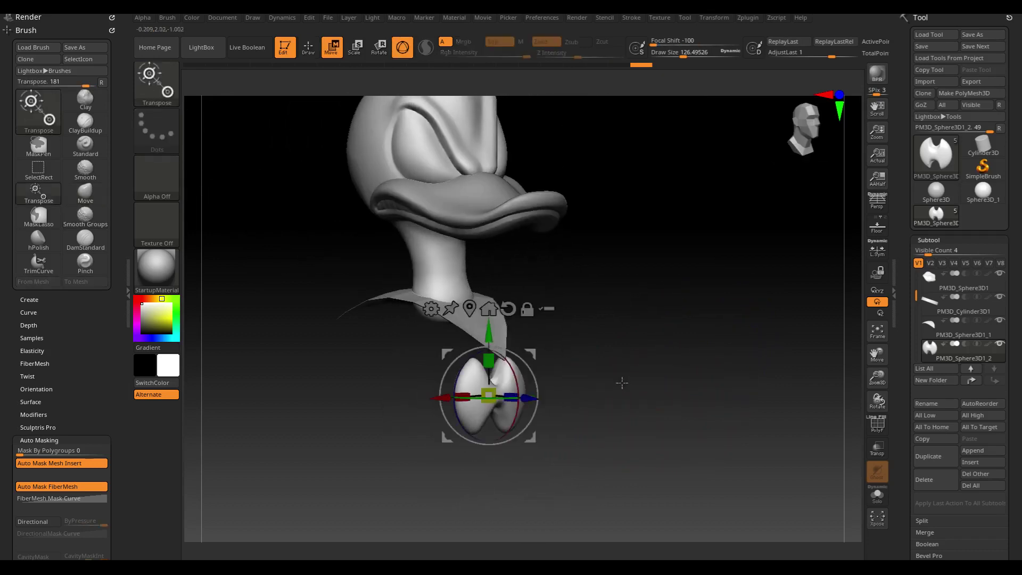
pyautogui.moveTo(488, 334); pyautogui.dragTo(489, 291)
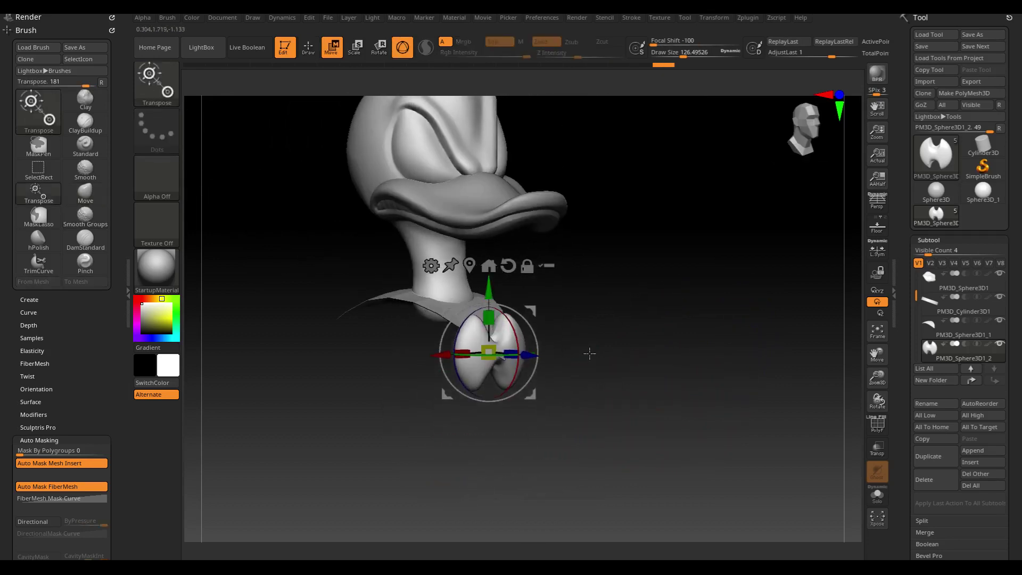
pyautogui.moveTo(589, 353); pyautogui.dragTo(616, 346)
pyautogui.moveTo(537, 367); pyautogui.dragTo(533, 333)
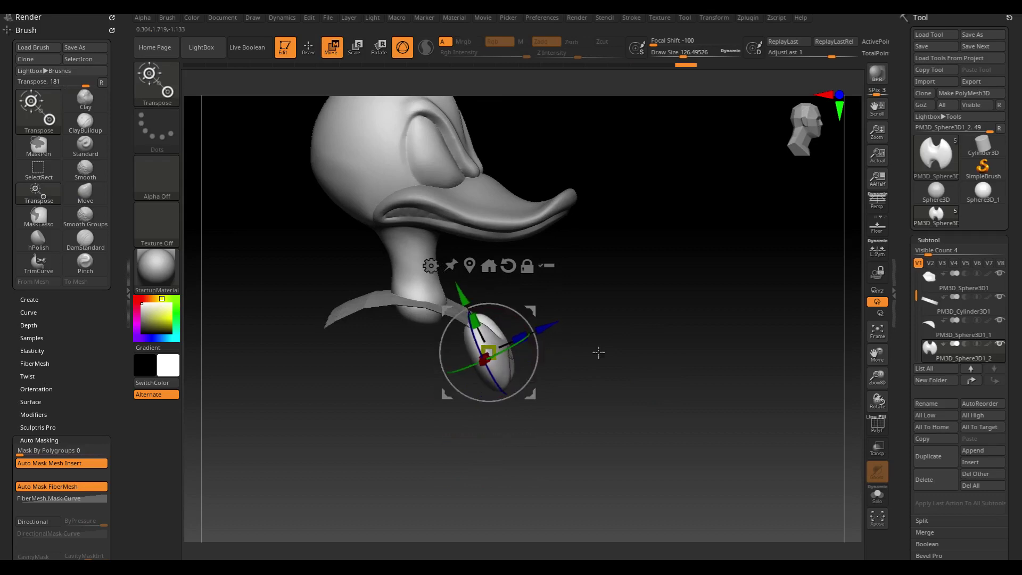
pyautogui.moveTo(641, 385); pyautogui.dragTo(607, 383)
pyautogui.keyDown('alt'); pyautogui.moveTo(606, 336); pyautogui.dragTo(618, 398); pyautogui.keyUp('alt')
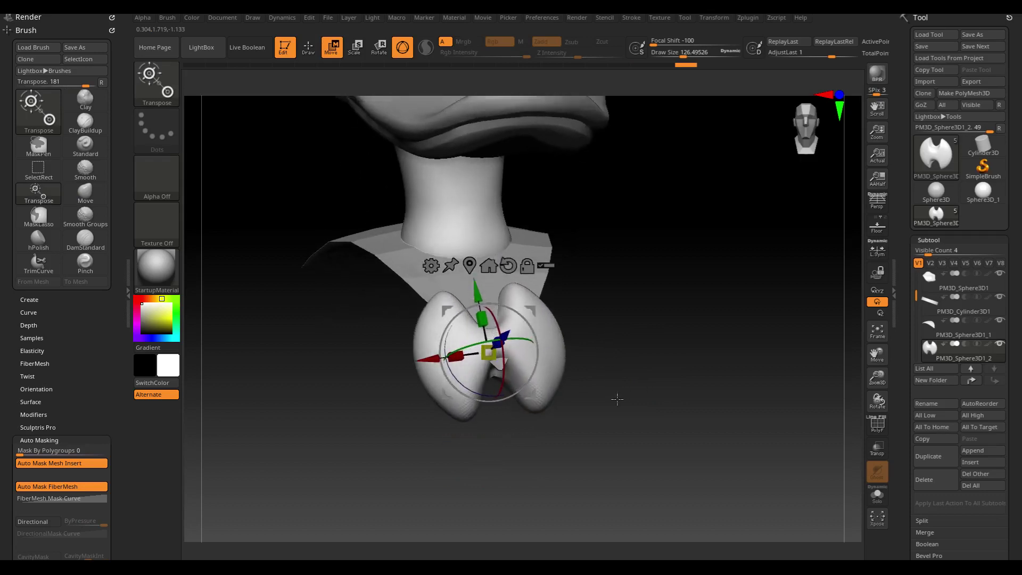
# - Zoom in and move the bow tie down slightly below the collar
pyautogui.scroll(2, 617, 405)
pyautogui.scroll(2, 658, 349)
pyautogui.scroll(3, 652, 354)
pyautogui.scroll(1, 654, 360)
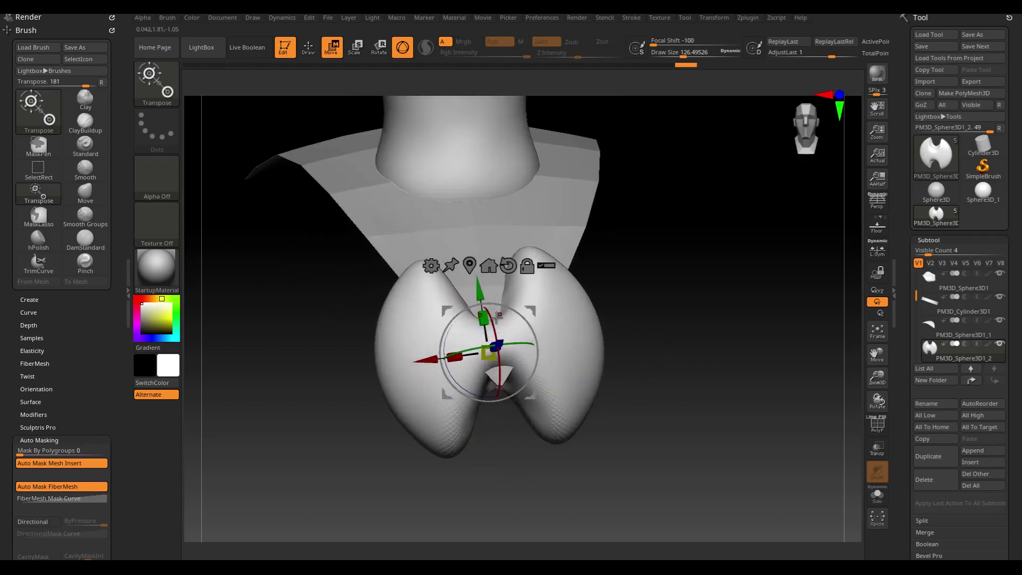
pyautogui.moveTo(486, 319); pyautogui.dragTo(483, 310)
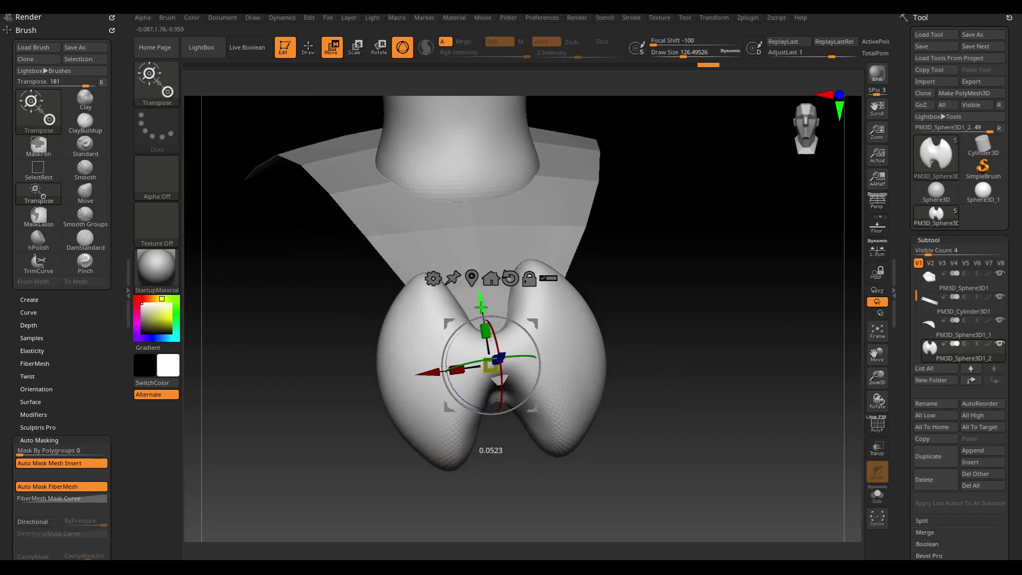
pyautogui.moveTo(629, 311); pyautogui.dragTo(703, 356)
pyautogui.press('q')
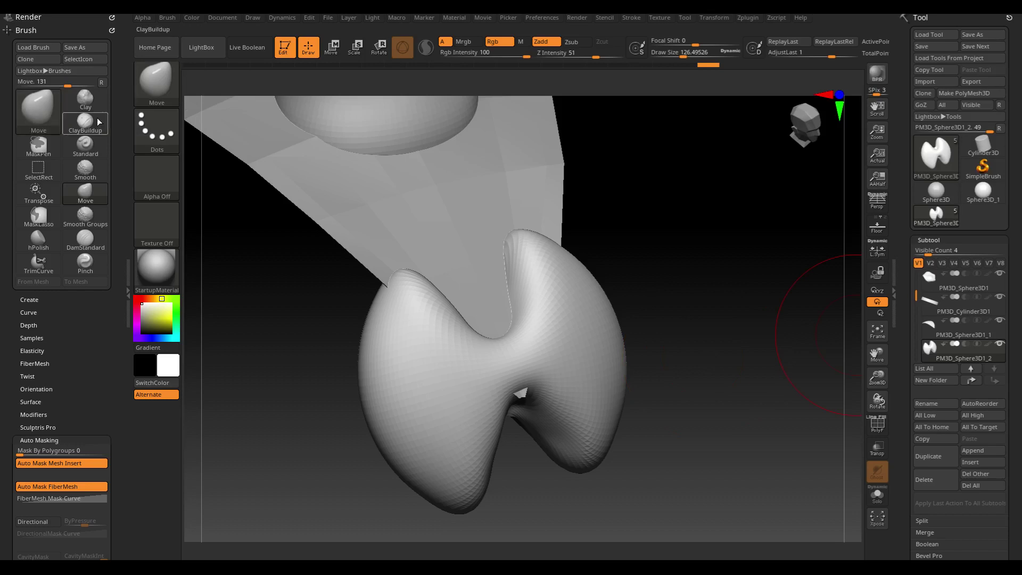
# - Carve grooves into the bow tie's centre with the DamStandard brush
pyautogui.click(85, 243)
pyautogui.moveTo(703, 251); pyautogui.dragTo(686, 257)
pyautogui.press('s')
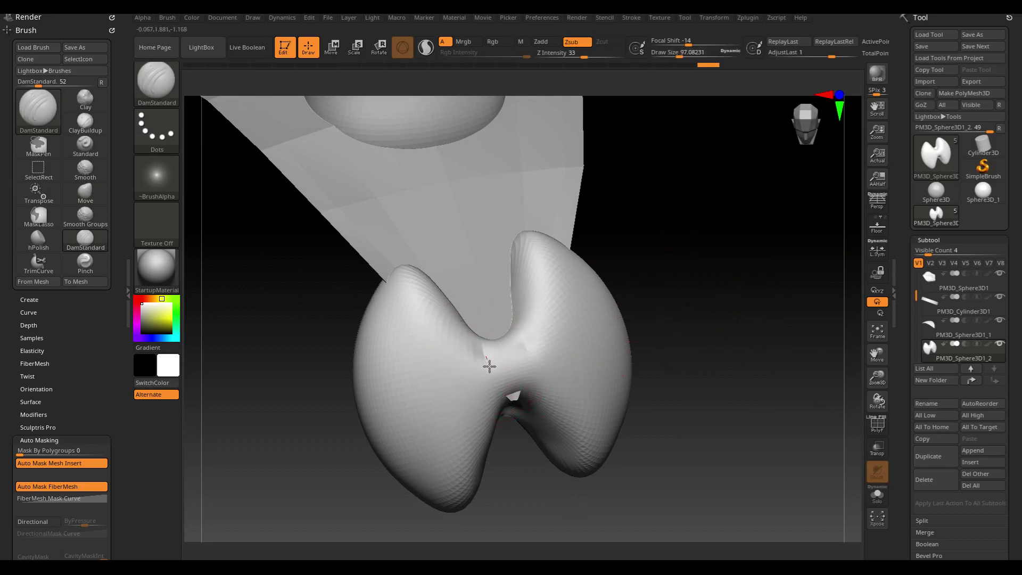
pyautogui.moveTo(490, 366); pyautogui.dragTo(508, 397)
pyautogui.moveTo(491, 360)
pyautogui.mouseDown()
pyautogui.moveTo(525, 341)
pyautogui.moveTo(506, 389)
pyautogui.mouseUp()
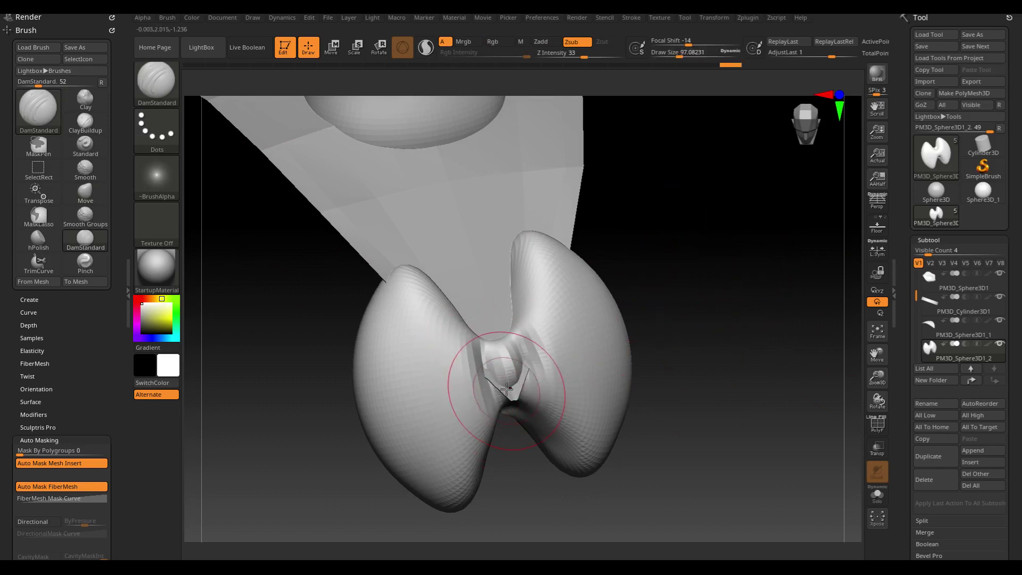
# - Smooth the creased centre of the bow tie
pyautogui.press('ctrl')
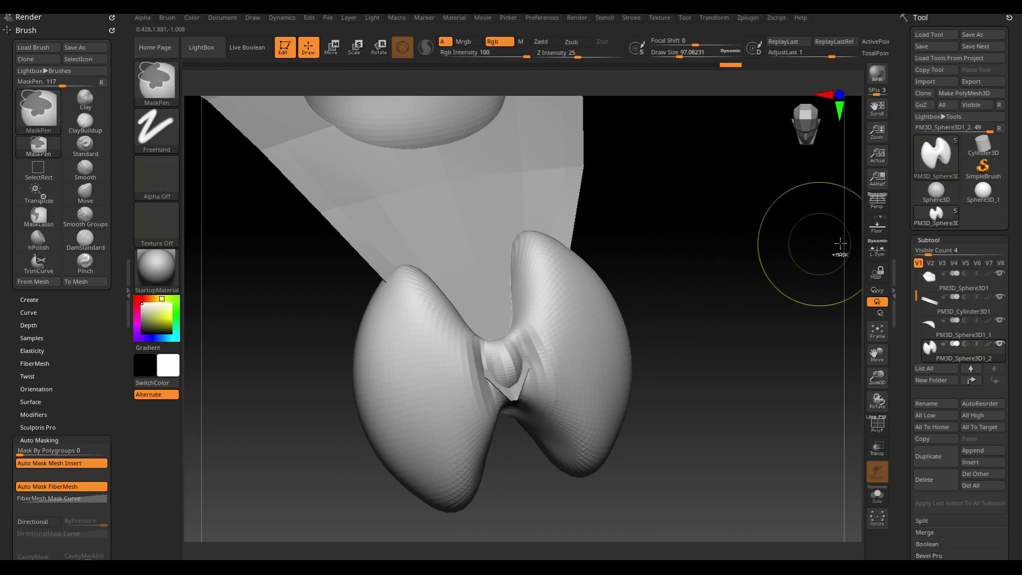
pyautogui.scroll(-3, 952, 179)
pyautogui.scroll(-5, 952, 180)
pyautogui.scroll(-2, 952, 179)
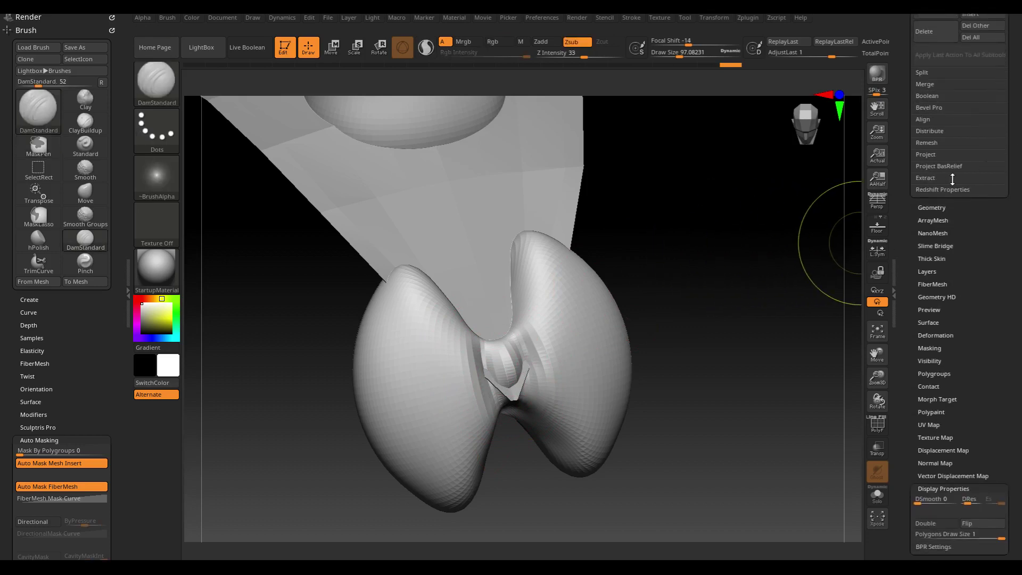
pyautogui.moveTo(513, 353)
pyautogui.keyDown('shift'); pyautogui.mouseDown()
pyautogui.moveTo(484, 349)
pyautogui.moveTo(486, 383)
pyautogui.mouseUp(); pyautogui.keyUp('shift')
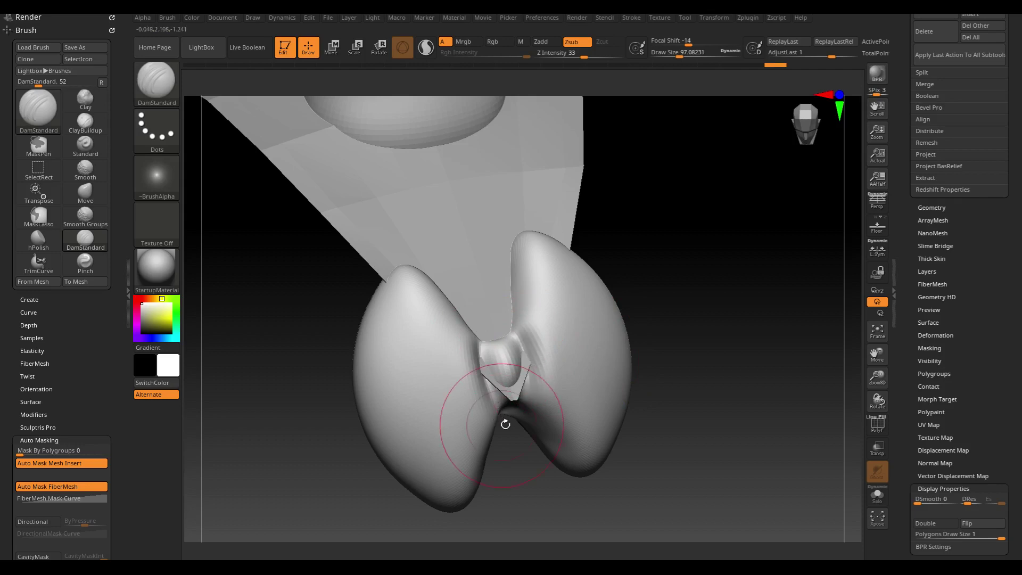
pyautogui.keyDown('shift'); pyautogui.moveTo(505, 425); pyautogui.dragTo(761, 395); pyautogui.keyUp('shift')
# - Solo the bow tie and reshape its centre bulge upward
pyautogui.click(878, 502)
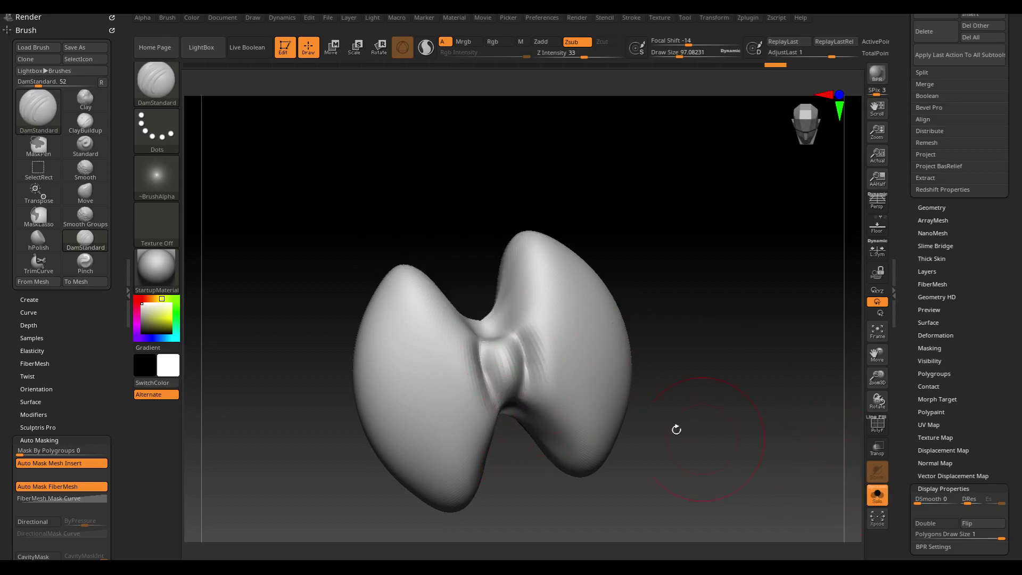
pyautogui.moveTo(676, 427)
pyautogui.mouseDown()
pyautogui.moveTo(702, 361)
pyautogui.moveTo(564, 343)
pyautogui.mouseUp()
pyautogui.moveTo(471, 312)
pyautogui.keyDown('shift'); pyautogui.mouseDown()
pyautogui.moveTo(544, 292)
pyautogui.moveTo(479, 319)
pyautogui.moveTo(511, 298)
pyautogui.mouseUp(); pyautogui.keyUp('shift')
pyautogui.moveTo(707, 315)
pyautogui.mouseDown()
pyautogui.moveTo(700, 234)
pyautogui.moveTo(702, 308)
pyautogui.moveTo(696, 298)
pyautogui.mouseUp()
pyautogui.press('ctrl')
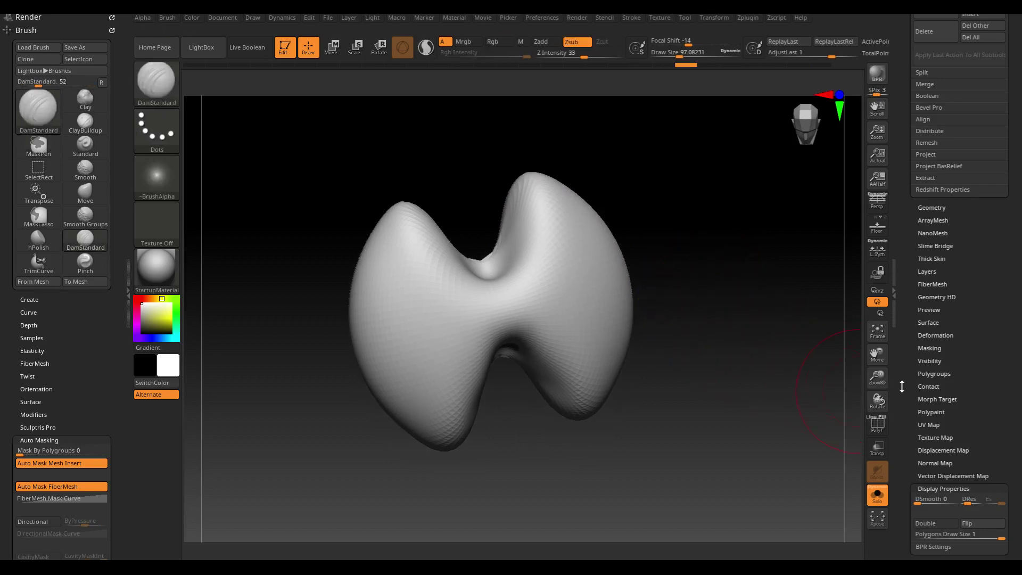
# - DynaMesh the bow tie into an even surface and resculpt the centre dent
pyautogui.click(931, 205)
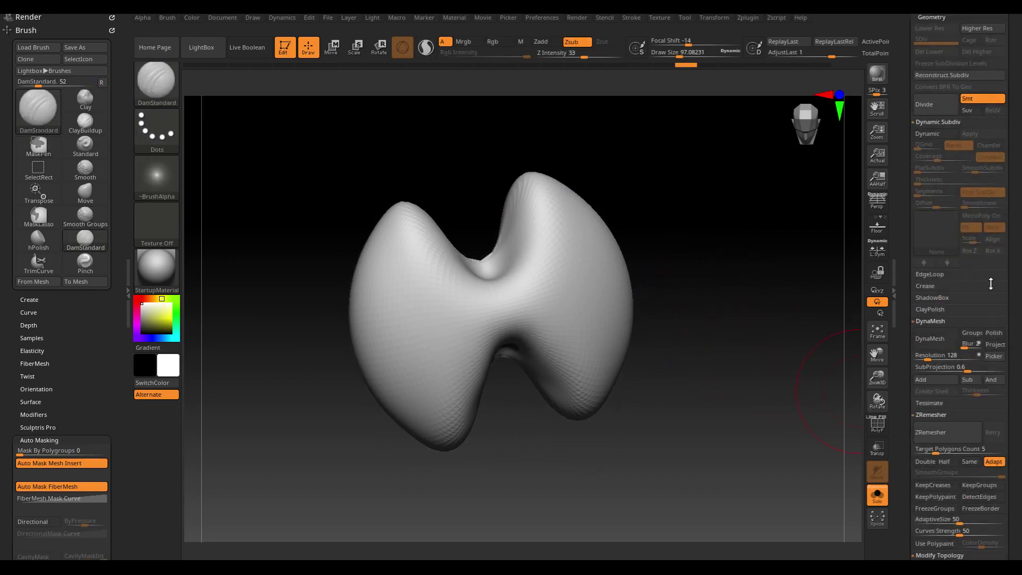
pyautogui.click(938, 339)
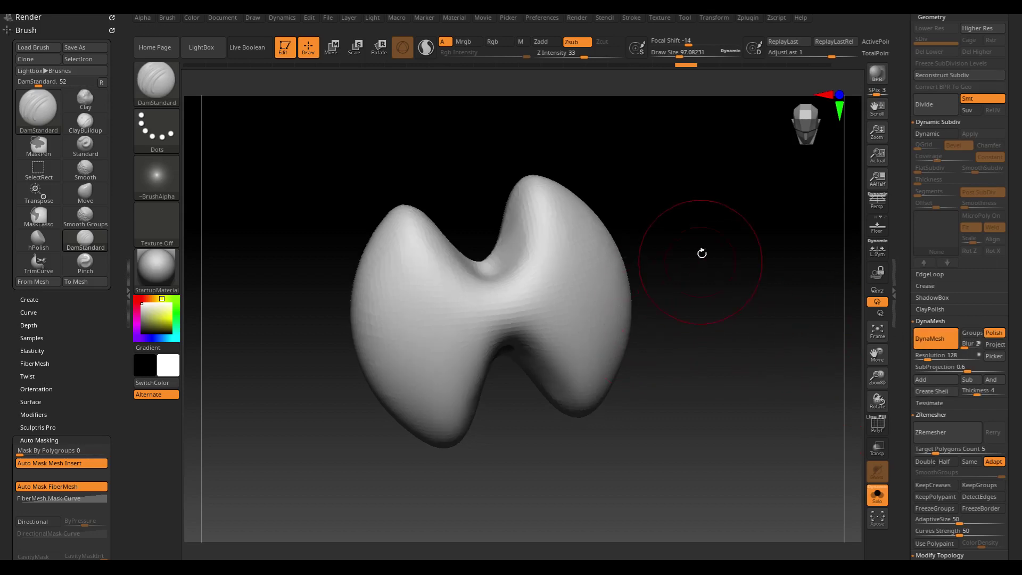
pyautogui.moveTo(702, 254); pyautogui.dragTo(582, 297)
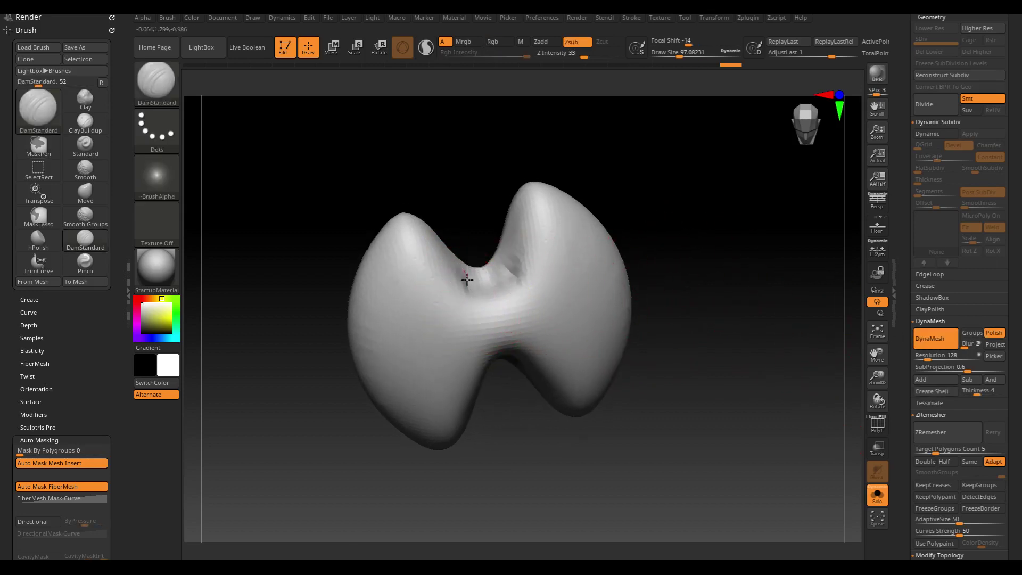
pyautogui.keyDown('shift'); pyautogui.moveTo(473, 301); pyautogui.dragTo(463, 334, button='right'); pyautogui.keyUp('shift')
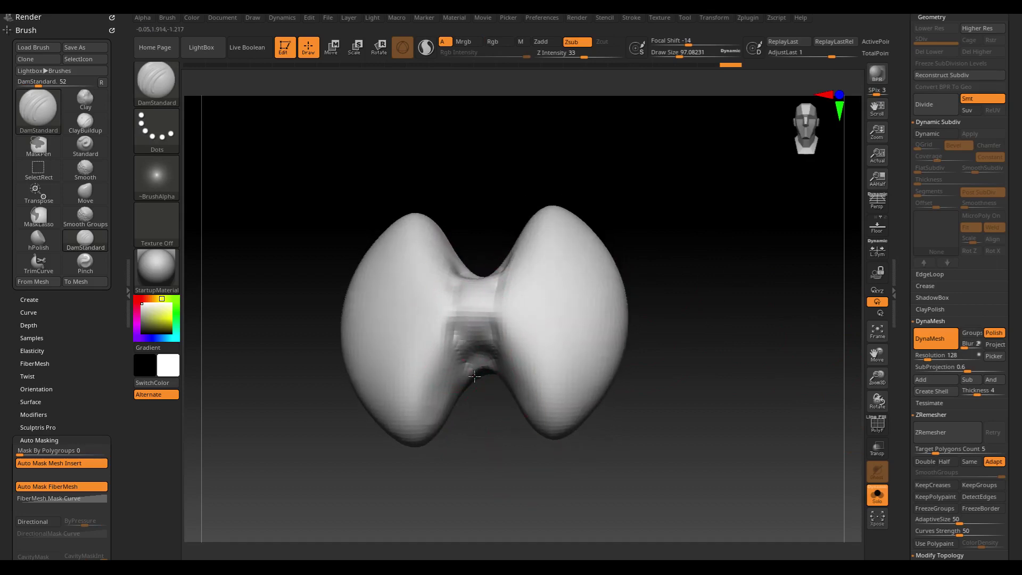
pyautogui.moveTo(474, 376); pyautogui.dragTo(476, 298)
# - Build up the centre knot with ClayBuildup, undoing the last stroke
pyautogui.click(85, 122)
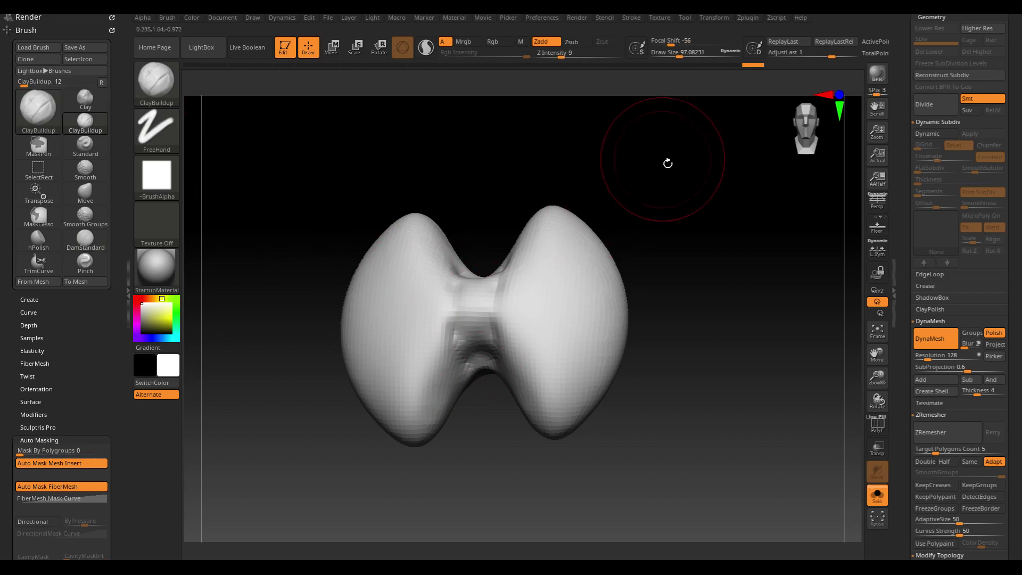
pyautogui.moveTo(667, 162); pyautogui.dragTo(469, 290)
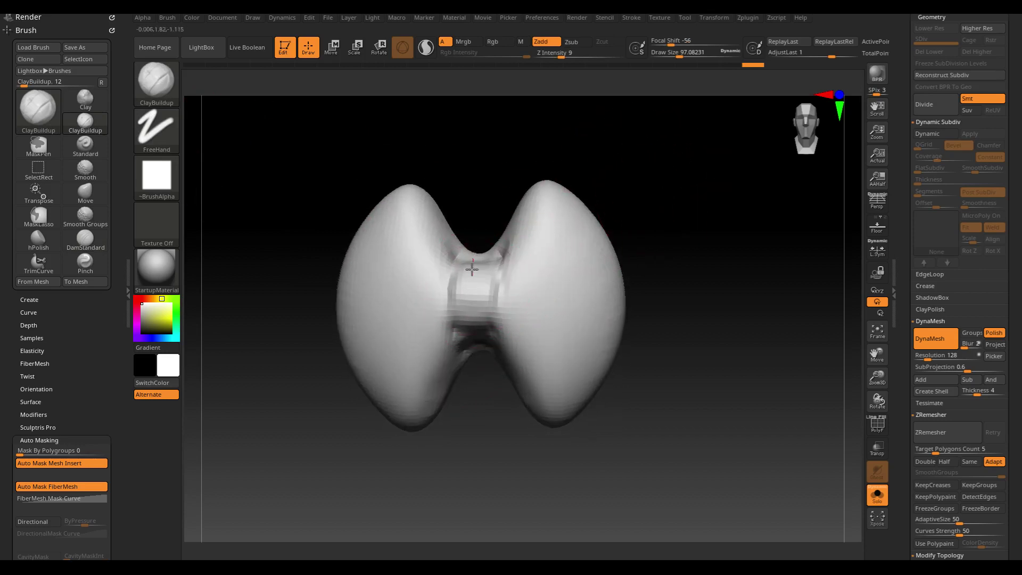
pyautogui.moveTo(473, 335)
pyautogui.mouseDown()
pyautogui.moveTo(488, 444)
pyautogui.moveTo(474, 333)
pyautogui.mouseUp()
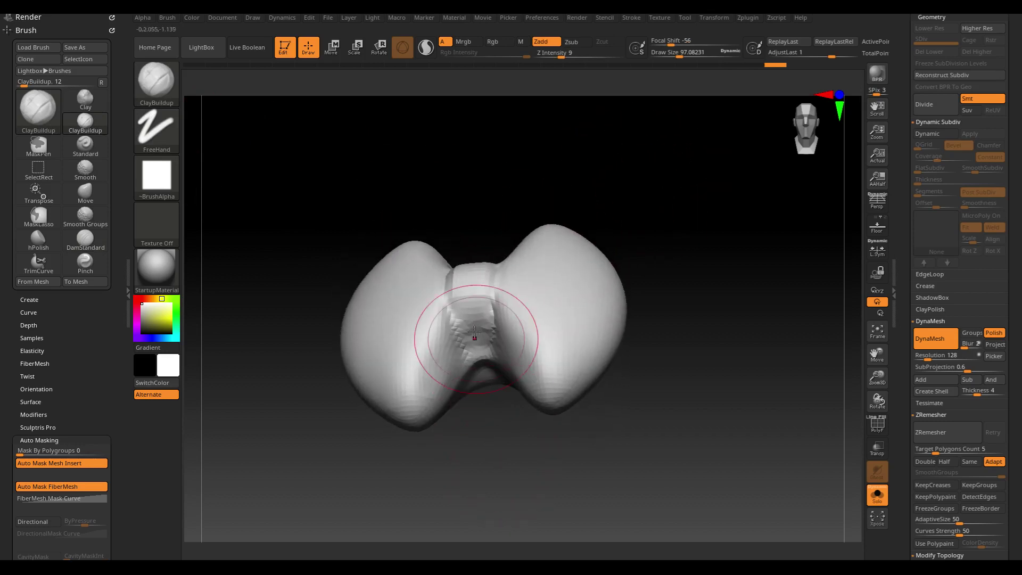
pyautogui.moveTo(612, 230)
pyautogui.mouseDown()
pyautogui.moveTo(671, 267)
pyautogui.moveTo(575, 251)
pyautogui.mouseUp()
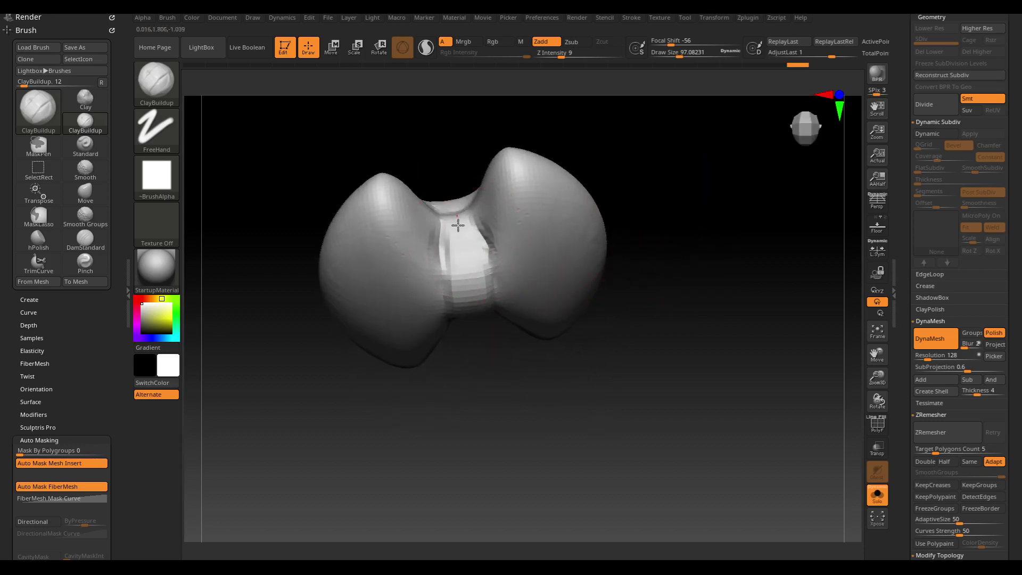
pyautogui.moveTo(639, 189); pyautogui.dragTo(721, 181)
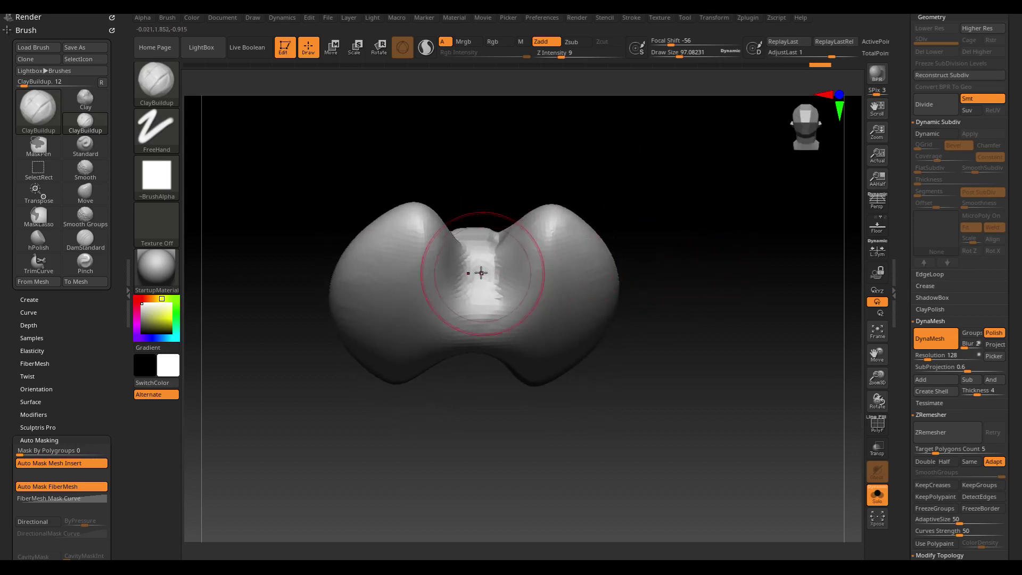
pyautogui.hotkey('ctrl', 'z')
pyautogui.hotkey('ctrl', 'z')
pyautogui.hotkey('ctrl', 'z')
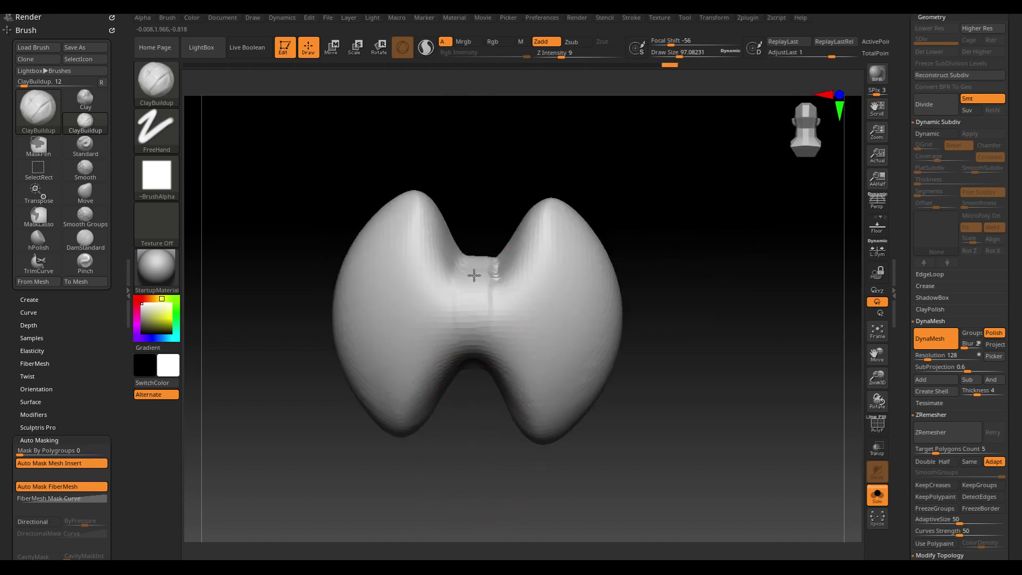
# - Remesh the bow tie keeping its detail, then carve strokes into the centre knot
pyautogui.click(666, 212)
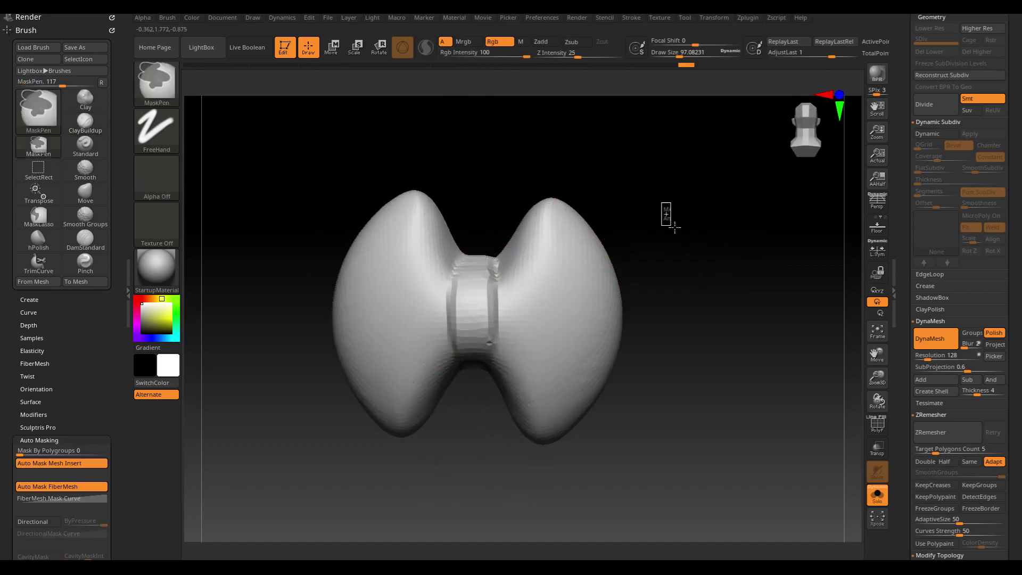
pyautogui.click(994, 345)
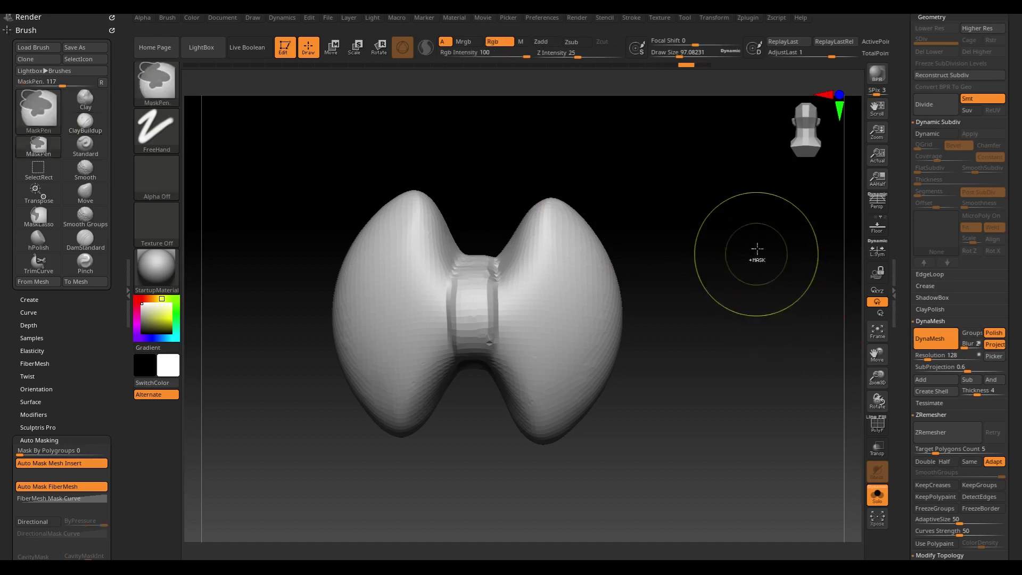
pyautogui.moveTo(707, 256)
pyautogui.mouseDown()
pyautogui.moveTo(644, 283)
pyautogui.moveTo(707, 287)
pyautogui.mouseUp()
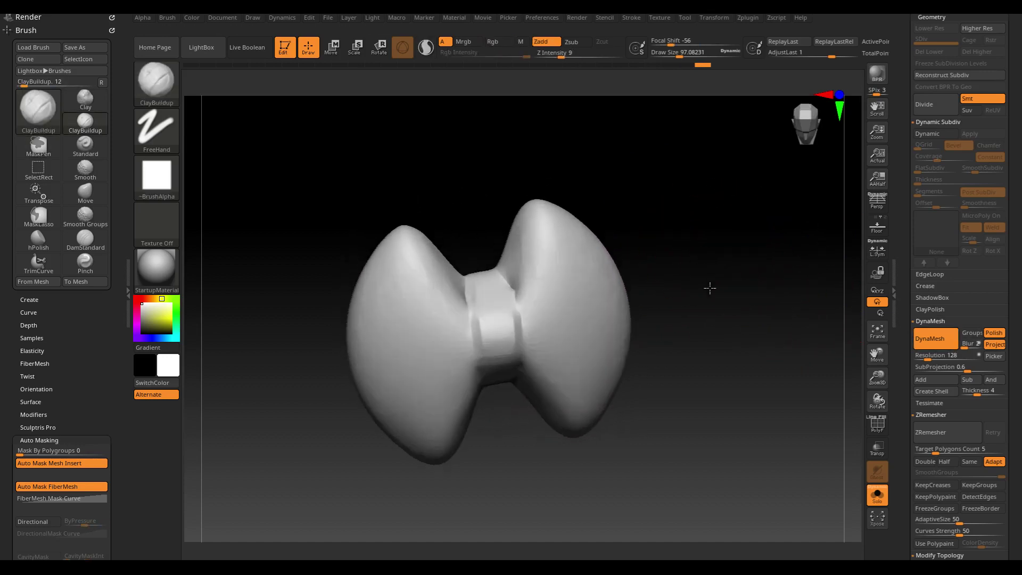
pyautogui.click(85, 238)
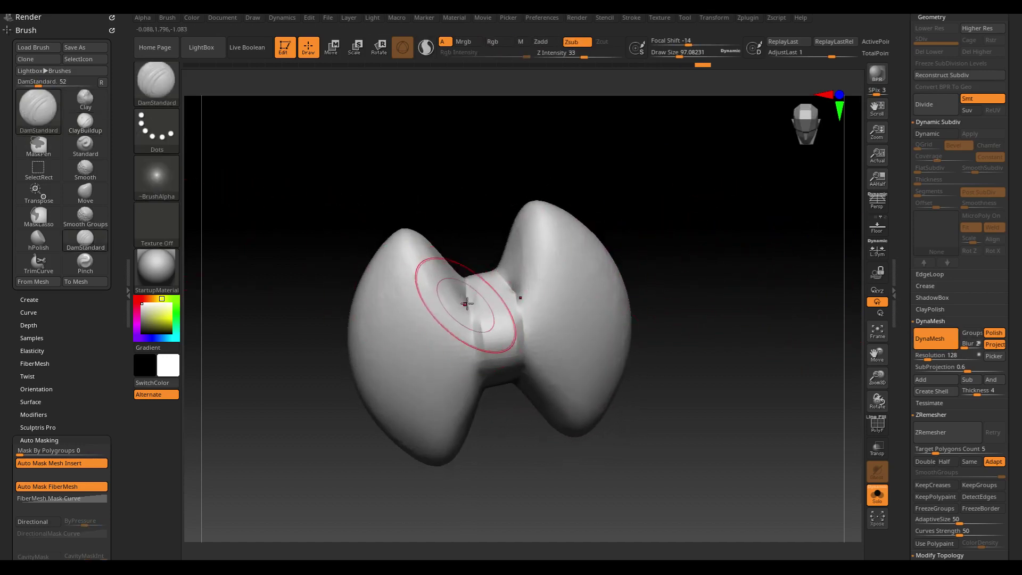
pyautogui.moveTo(461, 282); pyautogui.dragTo(479, 367)
pyautogui.moveTo(520, 465)
pyautogui.mouseDown()
pyautogui.moveTo(469, 364)
pyautogui.moveTo(479, 406)
pyautogui.mouseUp()
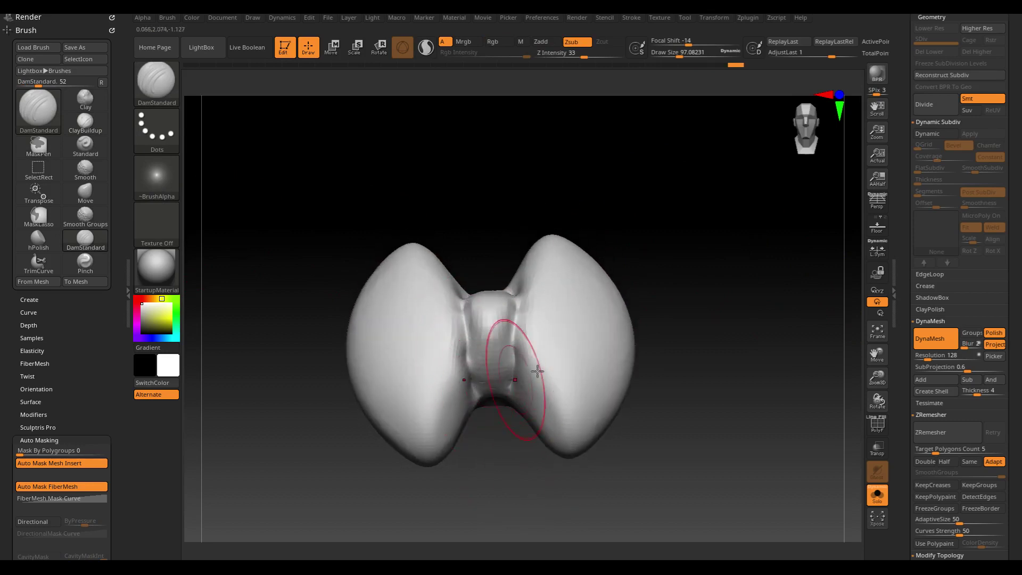
# - Carve mirrored folds into both loops, remesh, and build up the knot with ClayBuildup
pyautogui.moveTo(713, 248)
pyautogui.mouseDown()
pyautogui.moveTo(698, 286)
pyautogui.moveTo(470, 318)
pyautogui.mouseUp()
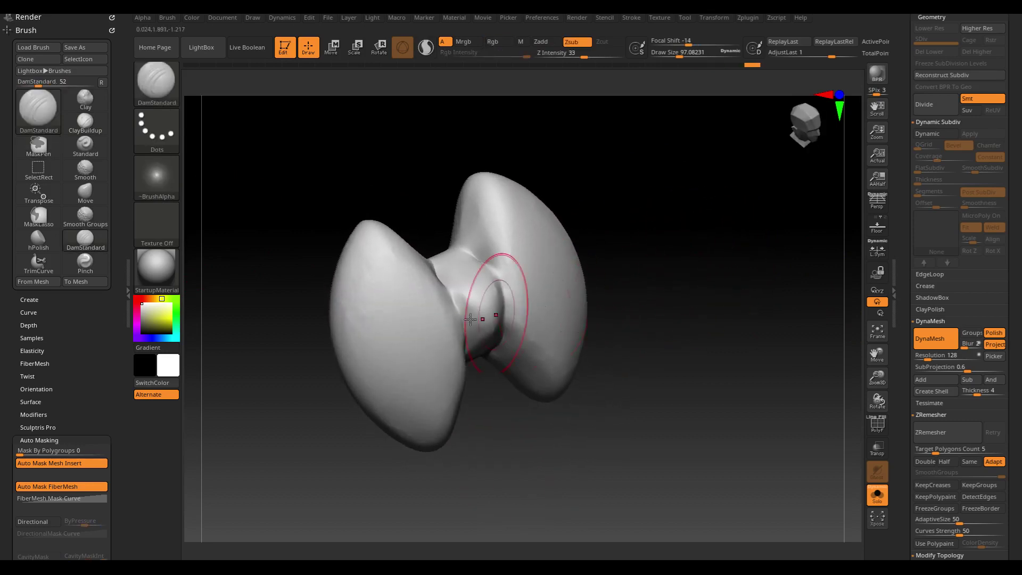
pyautogui.press('ctrl')
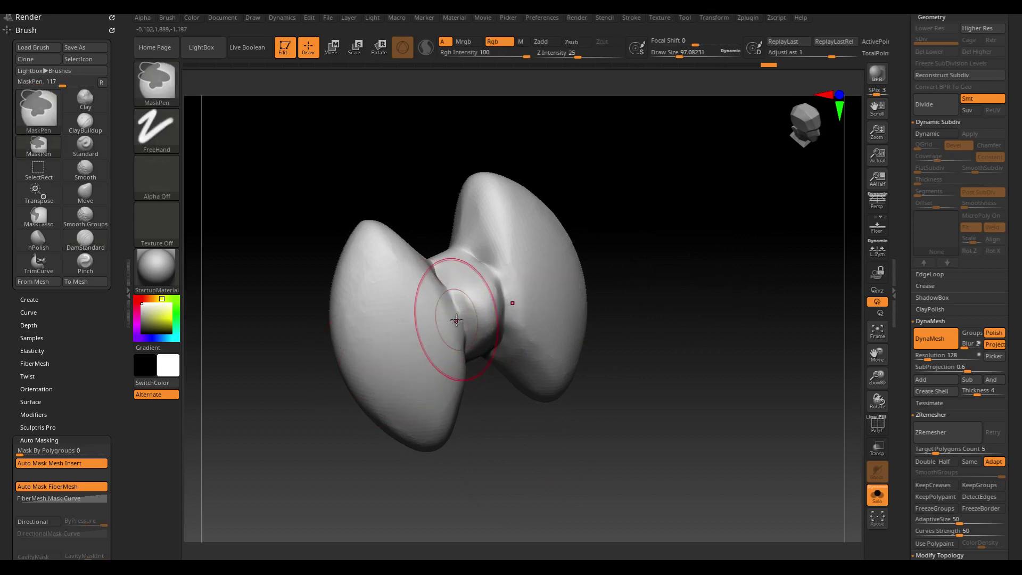
pyautogui.moveTo(431, 301); pyautogui.dragTo(380, 359)
pyautogui.moveTo(426, 319); pyautogui.dragTo(354, 263)
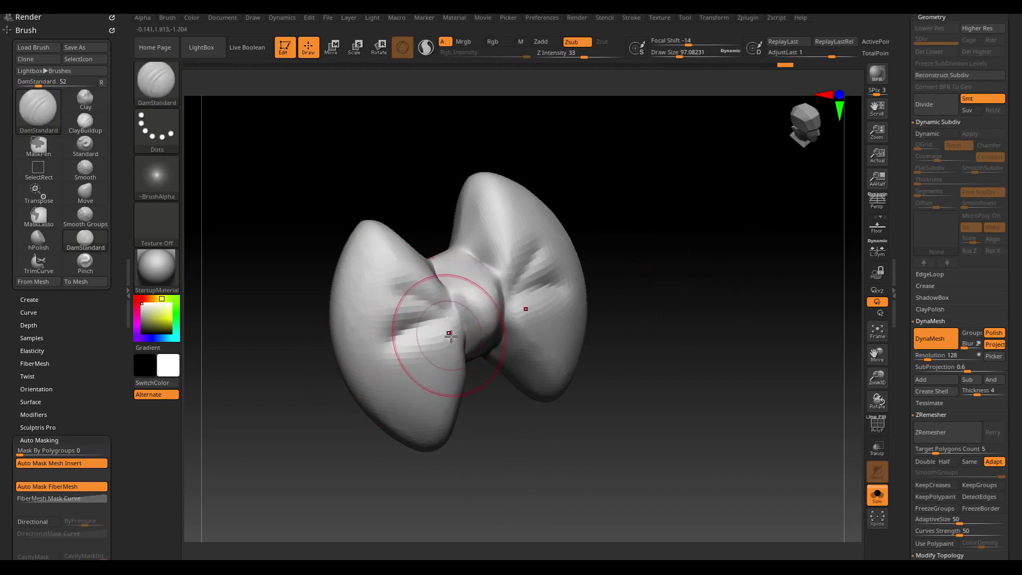
pyautogui.moveTo(672, 250)
pyautogui.keyDown('ctrl'); pyautogui.mouseDown()
pyautogui.moveTo(681, 275)
pyautogui.moveTo(669, 280)
pyautogui.moveTo(681, 287)
pyautogui.moveTo(650, 263)
pyautogui.moveTo(648, 293)
pyautogui.moveTo(621, 292)
pyautogui.moveTo(625, 257)
pyautogui.moveTo(655, 306)
pyautogui.mouseUp(); pyautogui.keyUp('ctrl')
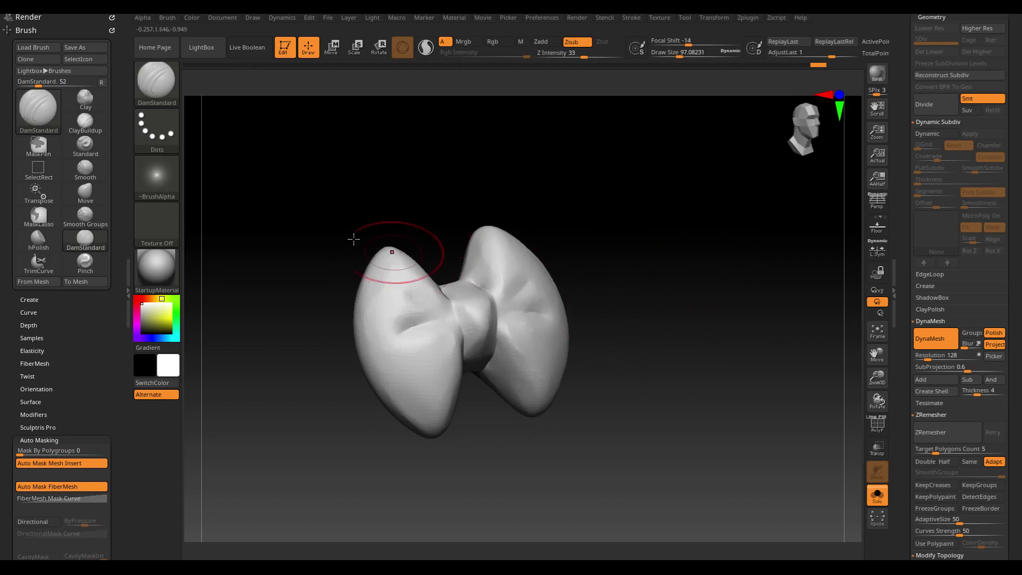
pyautogui.click(83, 129)
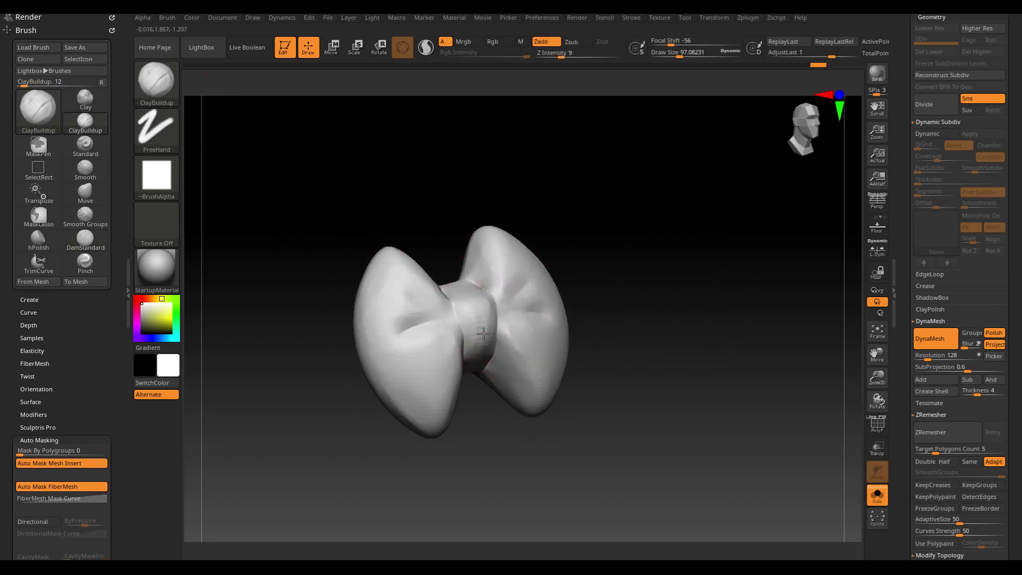
pyautogui.moveTo(490, 327); pyautogui.dragTo(498, 319)
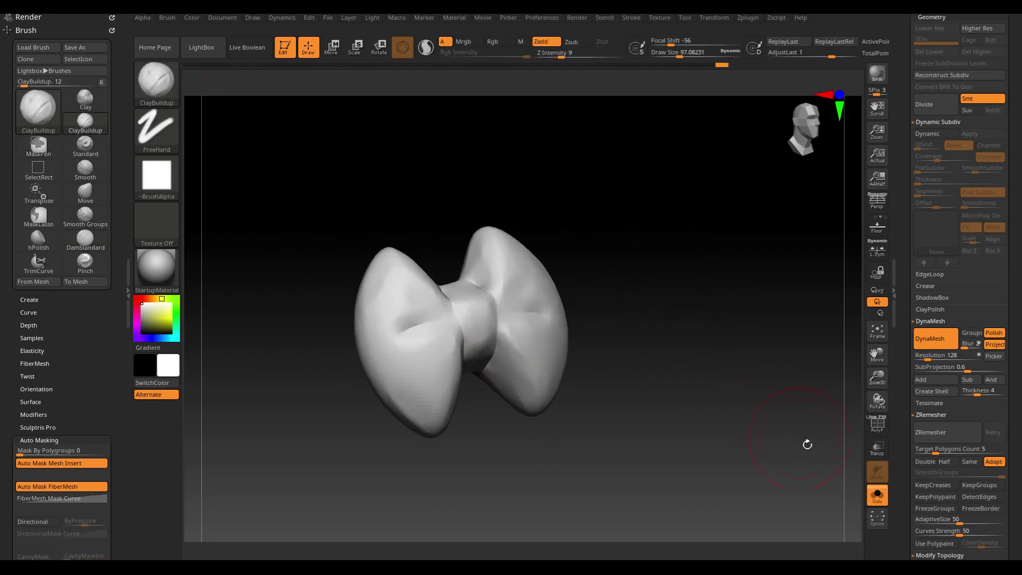
# - Turn off Solo to show the whole bust, then lower the bow tie slightly with the Move gizmo
pyautogui.click(874, 500)
pyautogui.press('w')
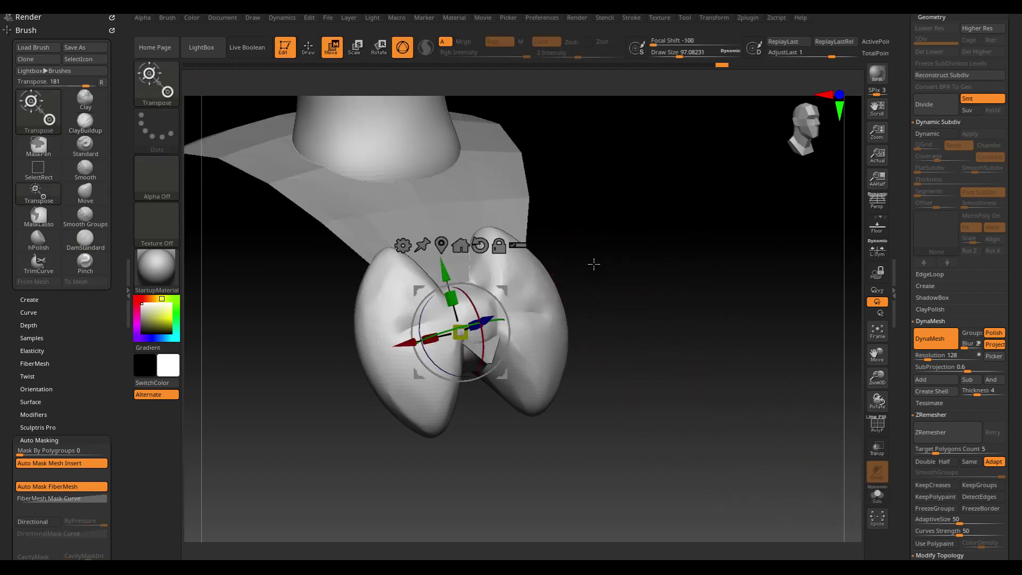
pyautogui.keyDown('shift'); pyautogui.moveTo(593, 265); pyautogui.dragTo(630, 239); pyautogui.keyUp('shift')
pyautogui.moveTo(453, 272); pyautogui.dragTo(592, 288)
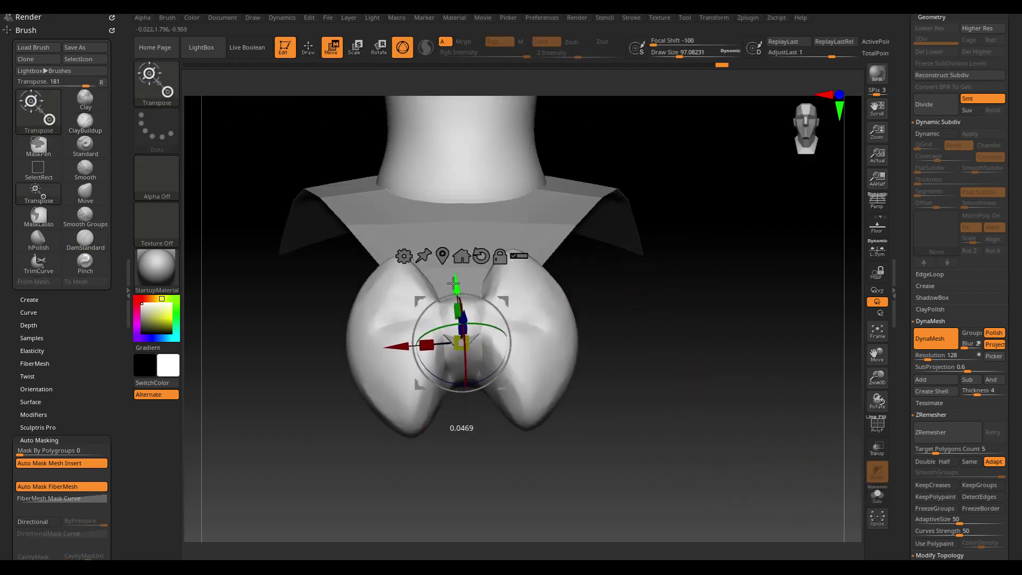
# - Make the collar the active piece and orbit to a centred front view of the bust
pyautogui.click(571, 222)
pyautogui.moveTo(631, 281)
pyautogui.mouseDown()
pyautogui.moveTo(657, 315)
pyautogui.moveTo(611, 295)
pyautogui.mouseUp()
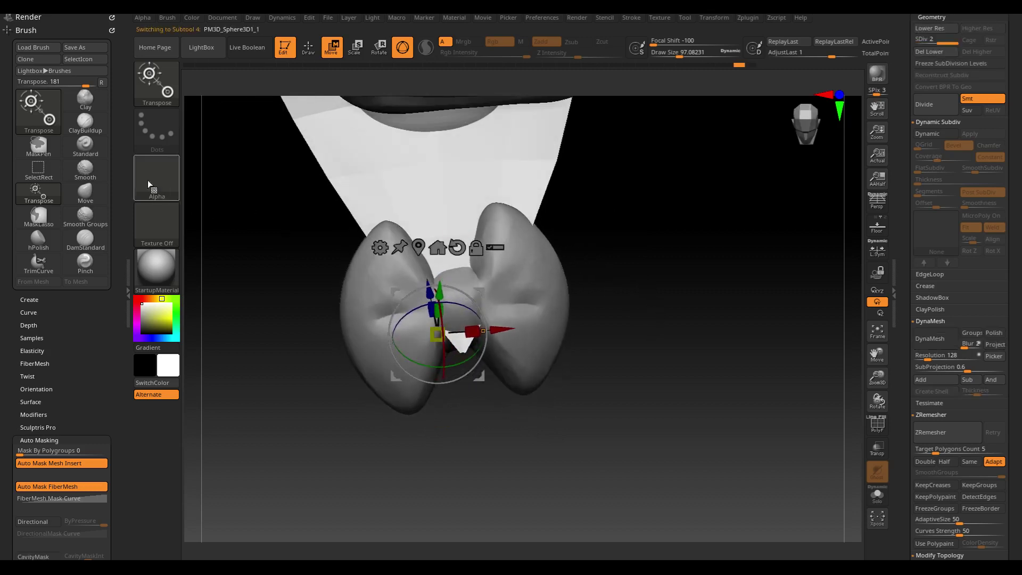
pyautogui.click(88, 191)
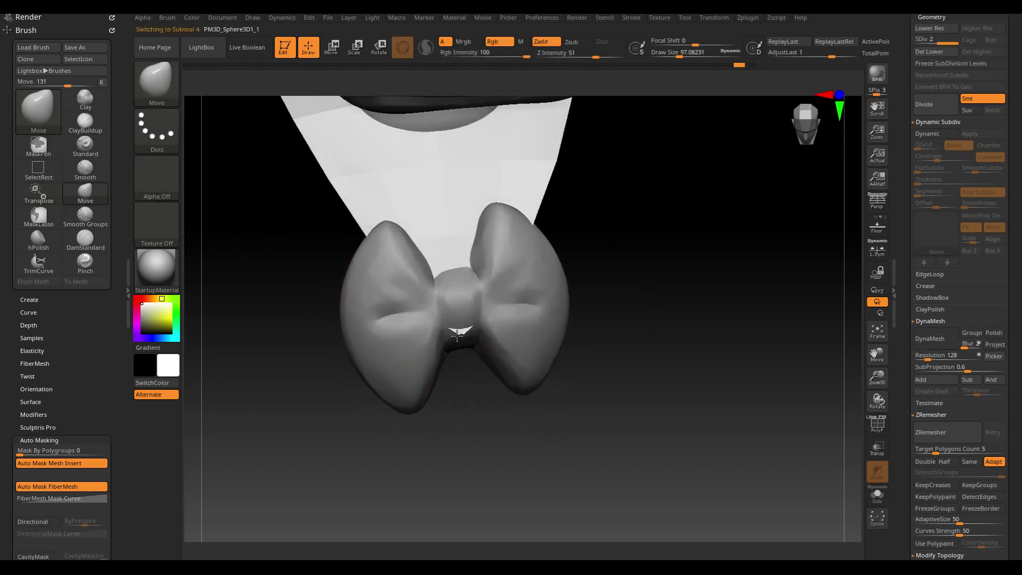
pyautogui.moveTo(648, 245)
pyautogui.mouseDown()
pyautogui.moveTo(659, 230)
pyautogui.moveTo(600, 248)
pyautogui.moveTo(609, 290)
pyautogui.moveTo(609, 262)
pyautogui.moveTo(584, 297)
pyautogui.moveTo(588, 303)
pyautogui.moveTo(606, 272)
pyautogui.moveTo(675, 290)
pyautogui.moveTo(686, 309)
pyautogui.mouseUp()
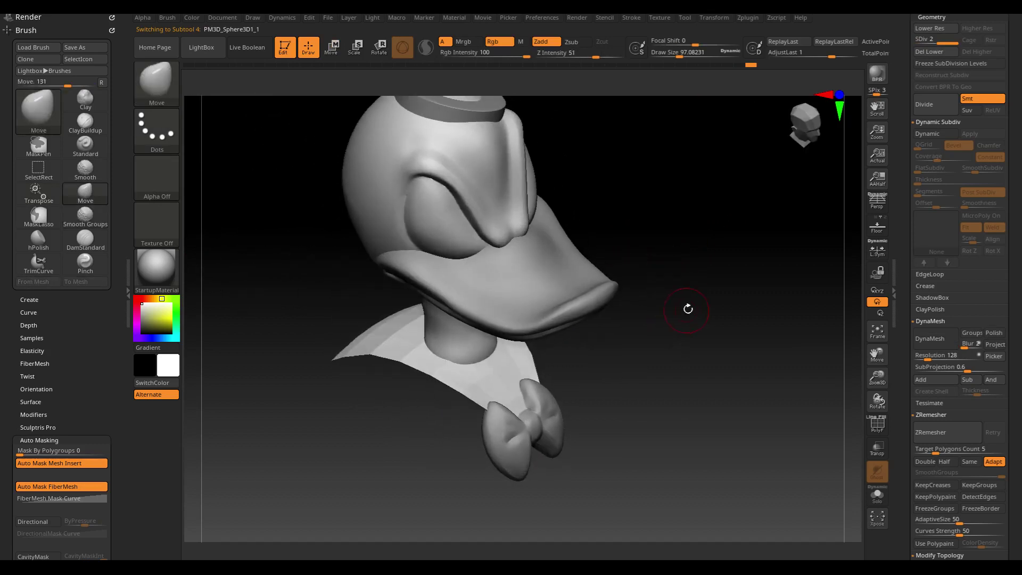
pyautogui.press('ctrl')
pyautogui.moveTo(677, 346)
pyautogui.mouseDown()
pyautogui.moveTo(693, 354)
pyautogui.moveTo(680, 361)
pyautogui.moveTo(685, 322)
pyautogui.moveTo(691, 346)
pyautogui.moveTo(684, 337)
pyautogui.moveTo(723, 345)
pyautogui.moveTo(714, 282)
pyautogui.moveTo(718, 308)
pyautogui.moveTo(700, 303)
pyautogui.moveTo(730, 292)
pyautogui.moveTo(684, 327)
pyautogui.moveTo(698, 325)
pyautogui.mouseUp()
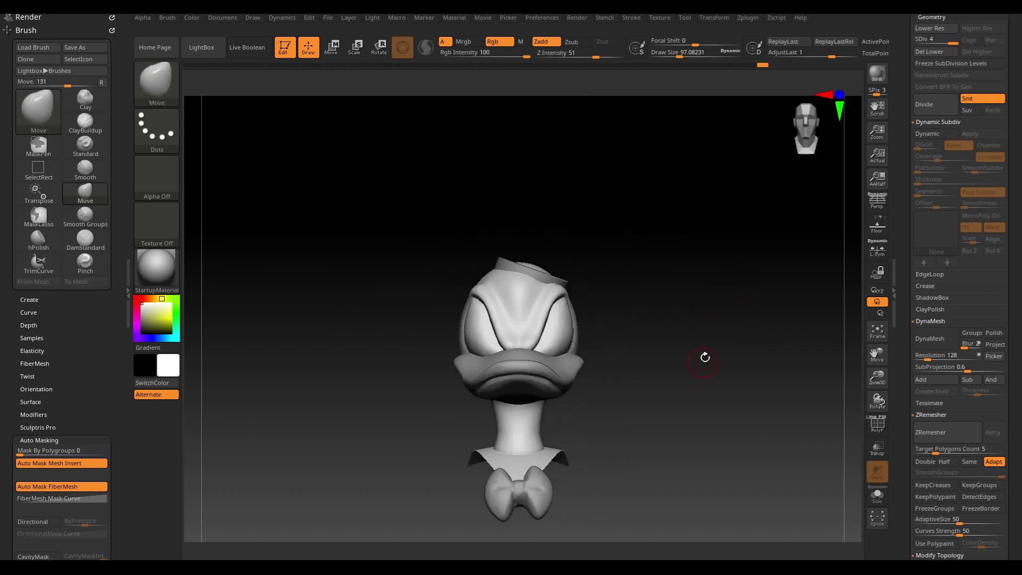
# - Scroll the Tool palette up to the Subtool list
pyautogui.scroll(3, 1014, 233)
pyautogui.scroll(5, 985, 256)
pyautogui.scroll(5, 958, 276)
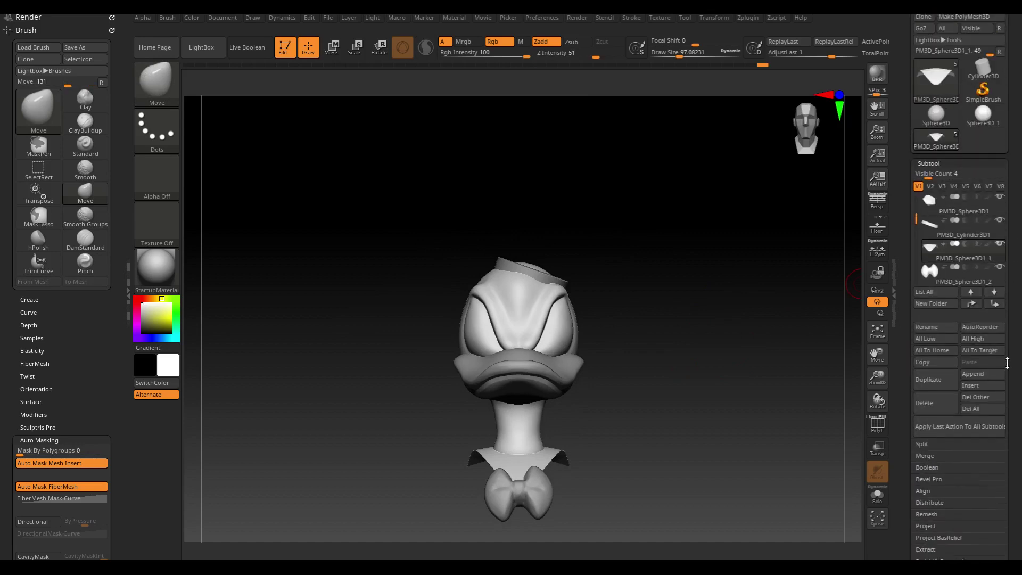
pyautogui.moveTo(907, 221); pyautogui.dragTo(908, 189)
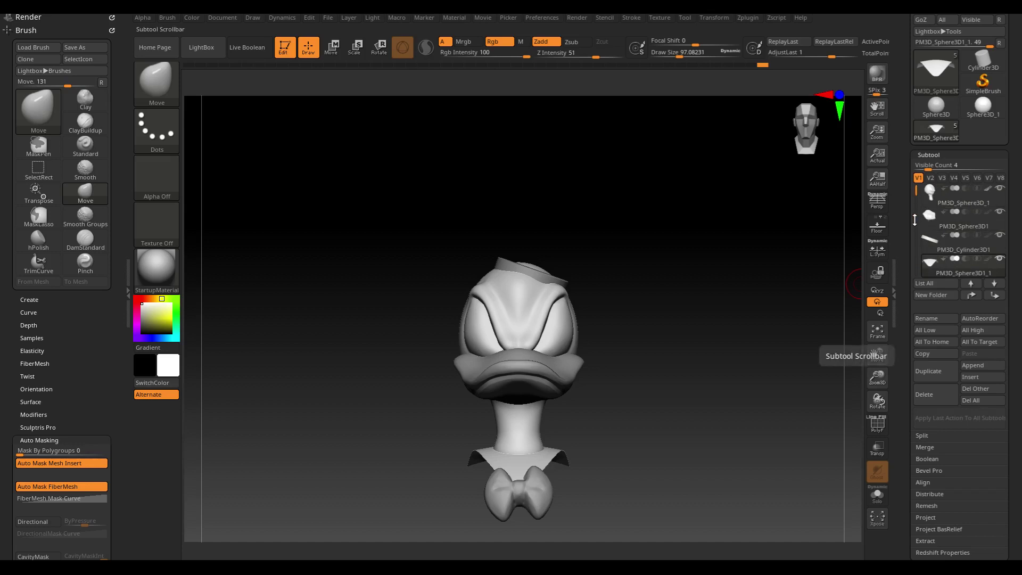
pyautogui.moveTo(916, 193); pyautogui.dragTo(915, 227)
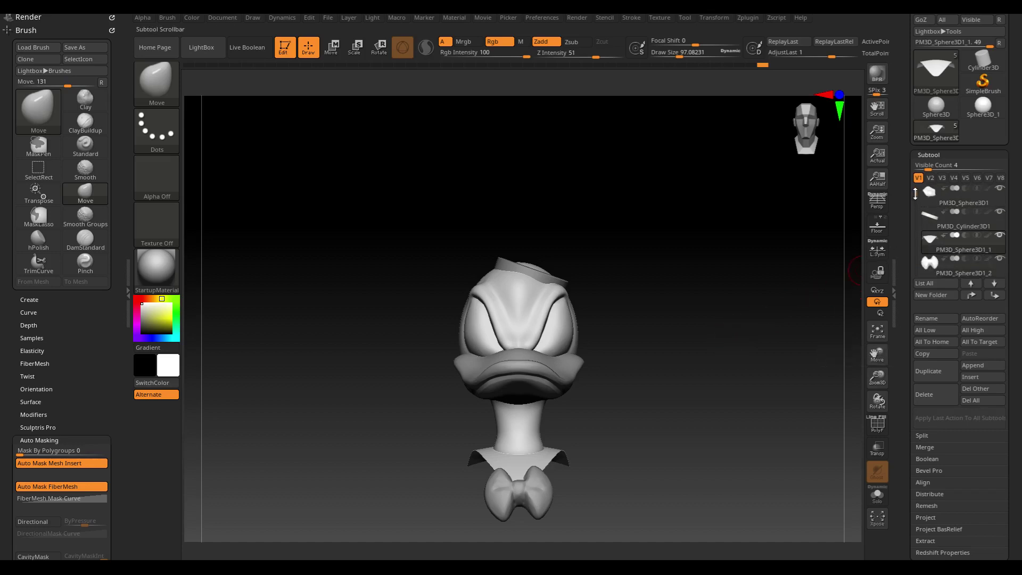
pyautogui.moveTo(914, 192); pyautogui.dragTo(914, 186)
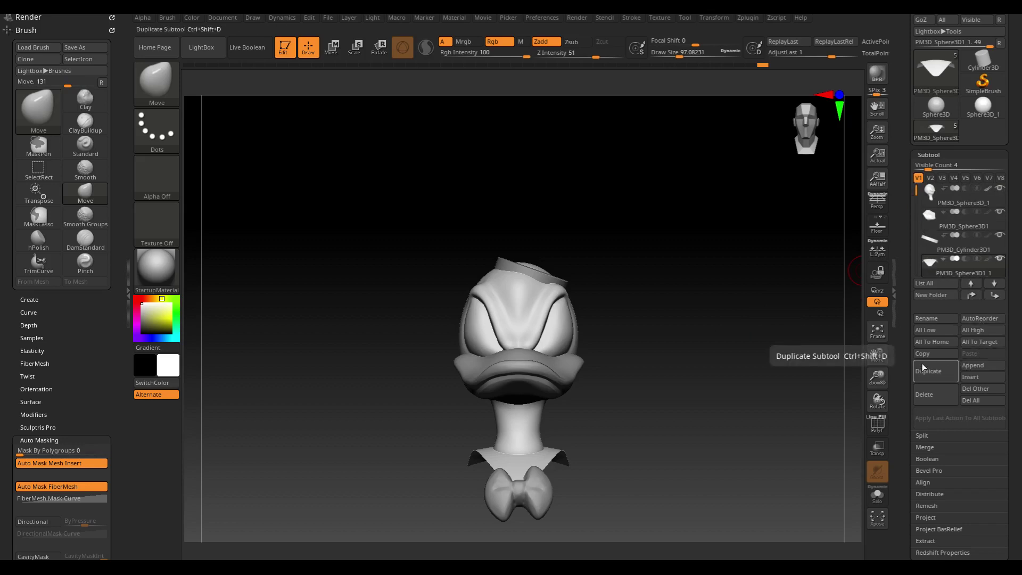
# - Save the project and duplicate the collar subtool as PM3D_Sphere3D1_3
pyautogui.hotkey('ctrl', 's')
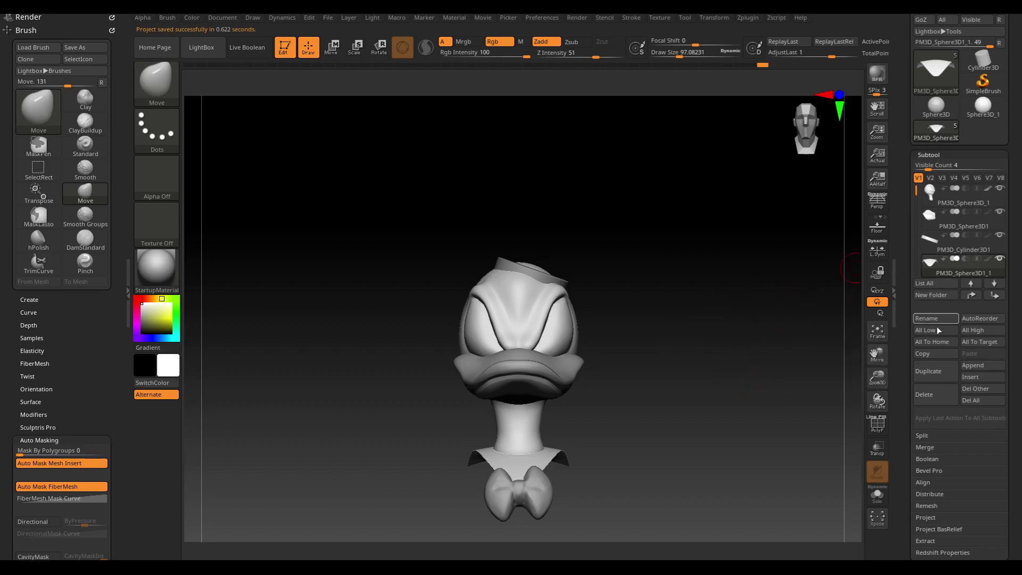
pyautogui.click(937, 378)
pyautogui.press('w')
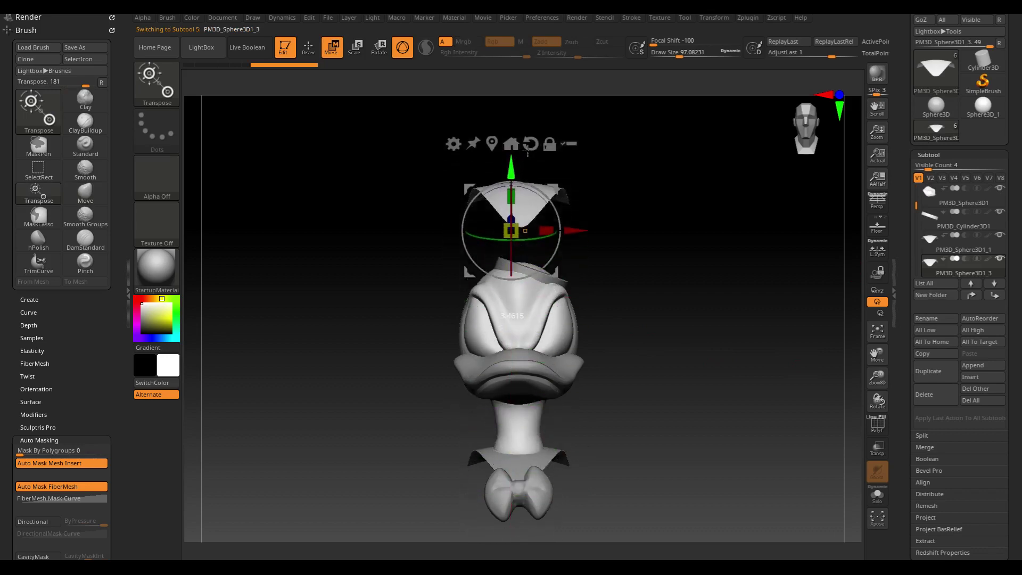
# - Lift the collar copy above the head, narrow it on X into a spike, and show it solo
pyautogui.moveTo(514, 424); pyautogui.dragTo(513, 114)
pyautogui.moveTo(628, 192)
pyautogui.mouseDown()
pyautogui.moveTo(648, 221)
pyautogui.moveTo(629, 241)
pyautogui.mouseUp()
pyautogui.moveTo(538, 319); pyautogui.dragTo(510, 300)
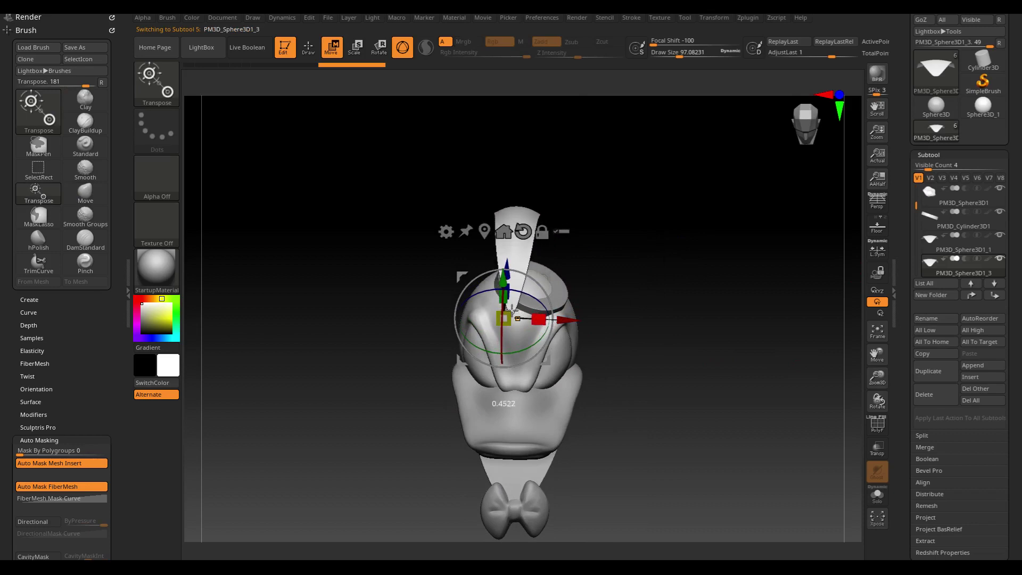
pyautogui.moveTo(628, 233)
pyautogui.mouseDown()
pyautogui.moveTo(674, 212)
pyautogui.moveTo(663, 280)
pyautogui.mouseUp()
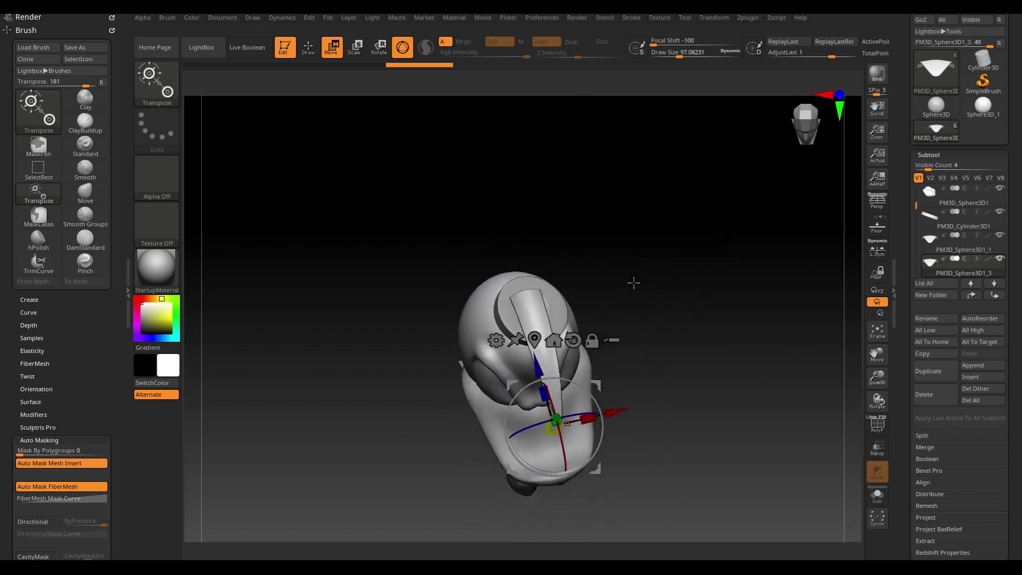
pyautogui.click(877, 495)
pyautogui.keyDown('shift'); pyautogui.moveTo(689, 313); pyautogui.dragTo(702, 324); pyautogui.keyUp('shift')
pyautogui.moveTo(637, 340)
pyautogui.keyDown('alt'); pyautogui.mouseDown()
pyautogui.moveTo(630, 264)
pyautogui.moveTo(677, 328)
pyautogui.moveTo(650, 187)
pyautogui.mouseUp(); pyautogui.keyUp('alt')
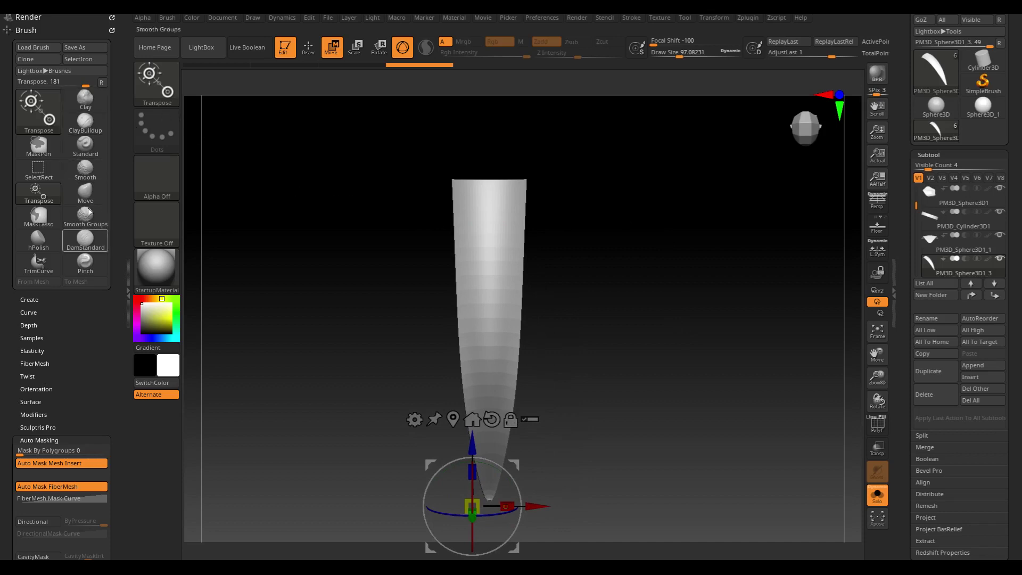
# - Draw a TrimCurve slice over the spike's top and show its polygroup wireframe
pyautogui.click(308, 47)
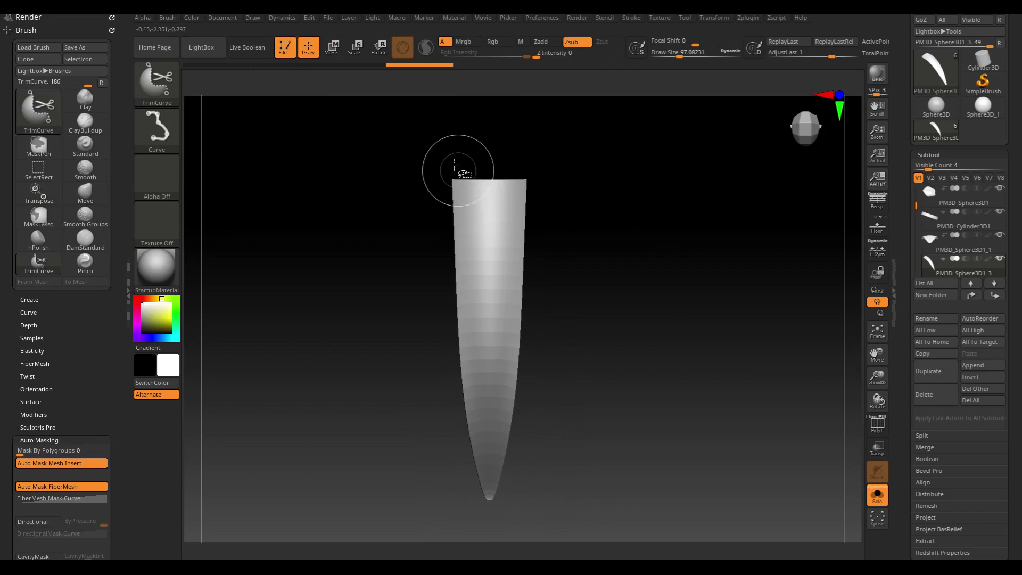
pyautogui.keyDown('ctrl'); pyautogui.keyDown('shift'); pyautogui.moveTo(443, 144); pyautogui.dragTo(461, 196); pyautogui.keyUp('shift'); pyautogui.keyUp('ctrl')
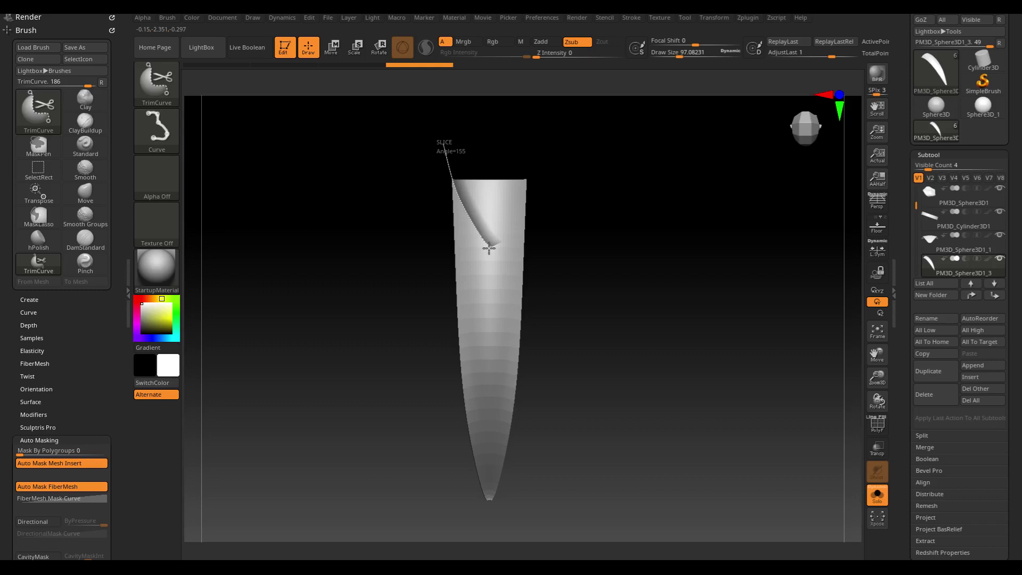
pyautogui.moveTo(489, 247)
pyautogui.keyDown('ctrl'); pyautogui.keyDown('shift'); pyautogui.mouseDown()
pyautogui.moveTo(529, 156)
pyautogui.moveTo(543, 157)
pyautogui.mouseUp(); pyautogui.keyUp('shift'); pyautogui.keyUp('ctrl')
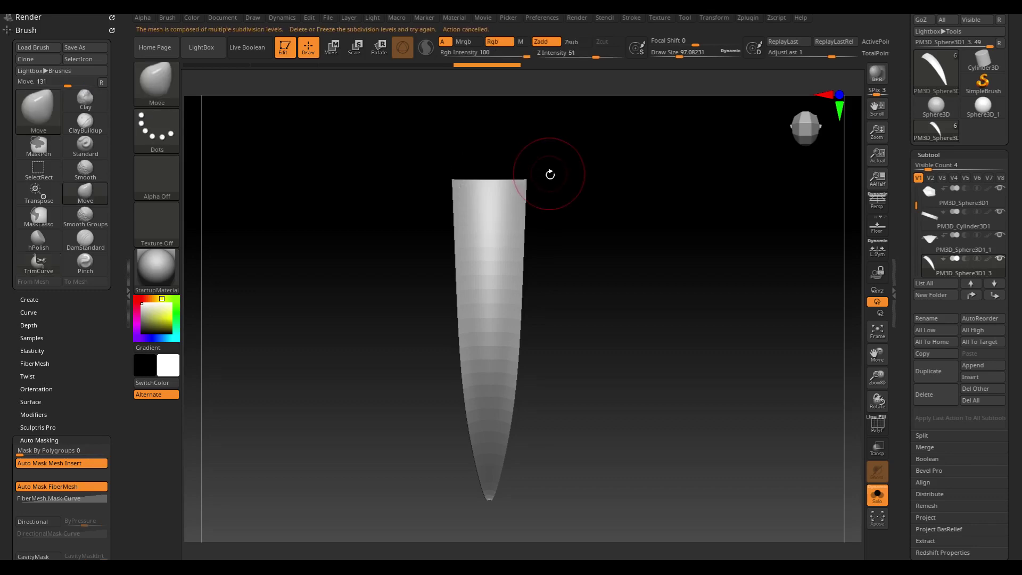
pyautogui.hotkey('shift', 'f')
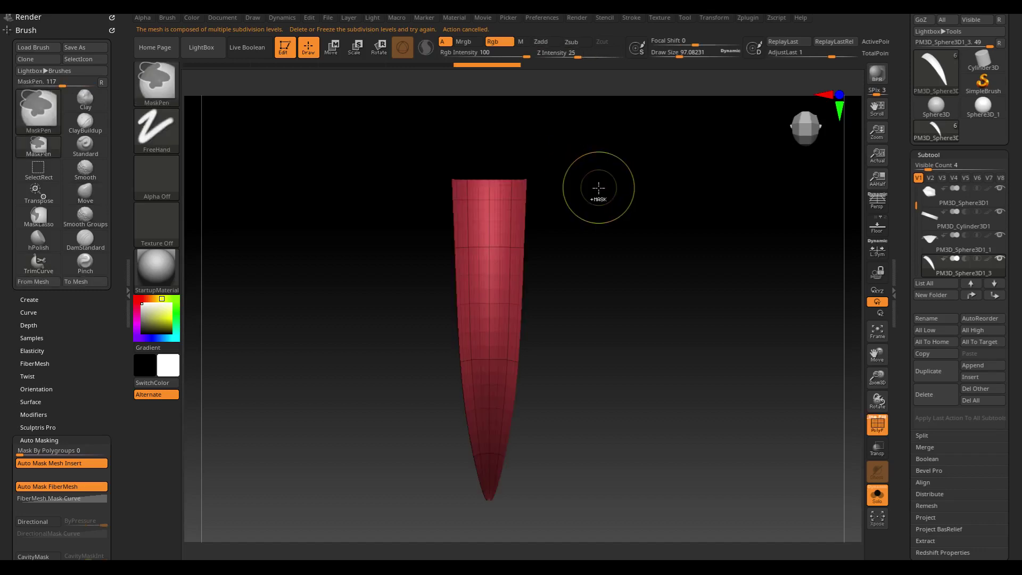
# - Redraw the angled slice across the spike top; the cut is refused due to subdivision levels
pyautogui.hotkey('ctrl', 'shift')
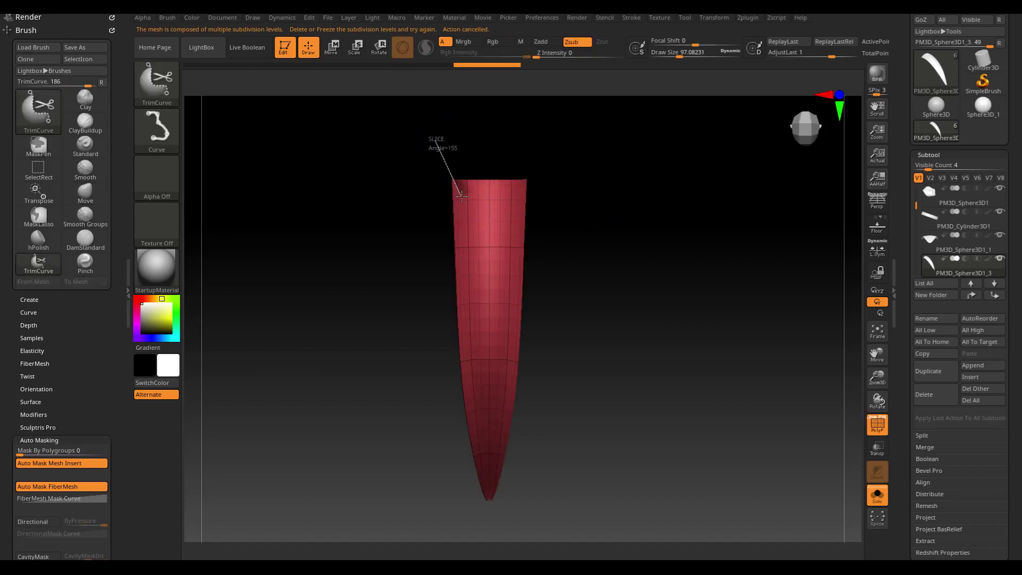
pyautogui.keyDown('ctrl'); pyautogui.keyDown('shift'); pyautogui.moveTo(461, 196); pyautogui.dragTo(490, 246); pyautogui.keyUp('shift'); pyautogui.keyUp('ctrl')
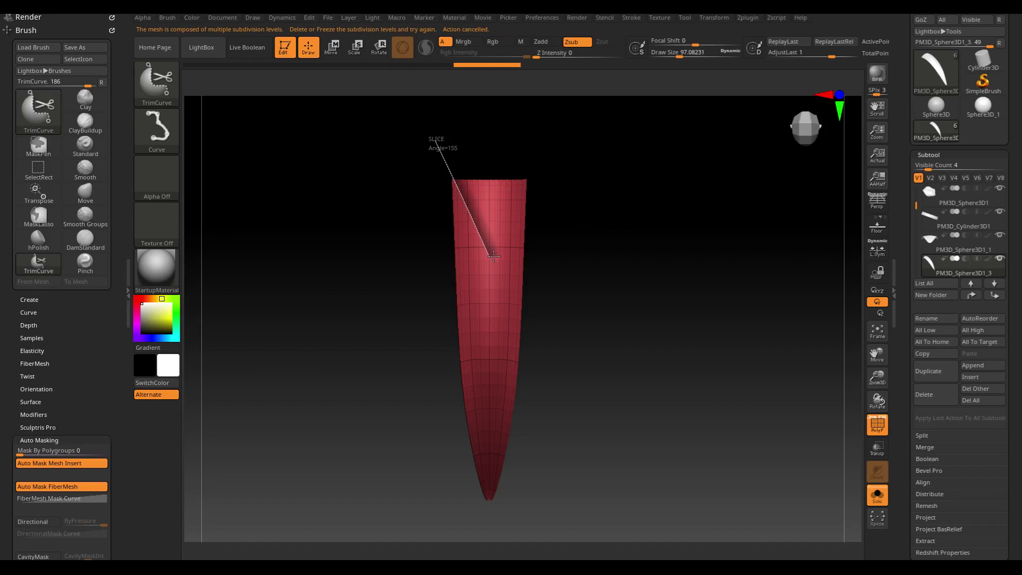
pyautogui.keyDown('ctrl'); pyautogui.keyDown('shift'); pyautogui.moveTo(493, 256); pyautogui.dragTo(517, 250); pyautogui.keyUp('shift'); pyautogui.keyUp('ctrl')
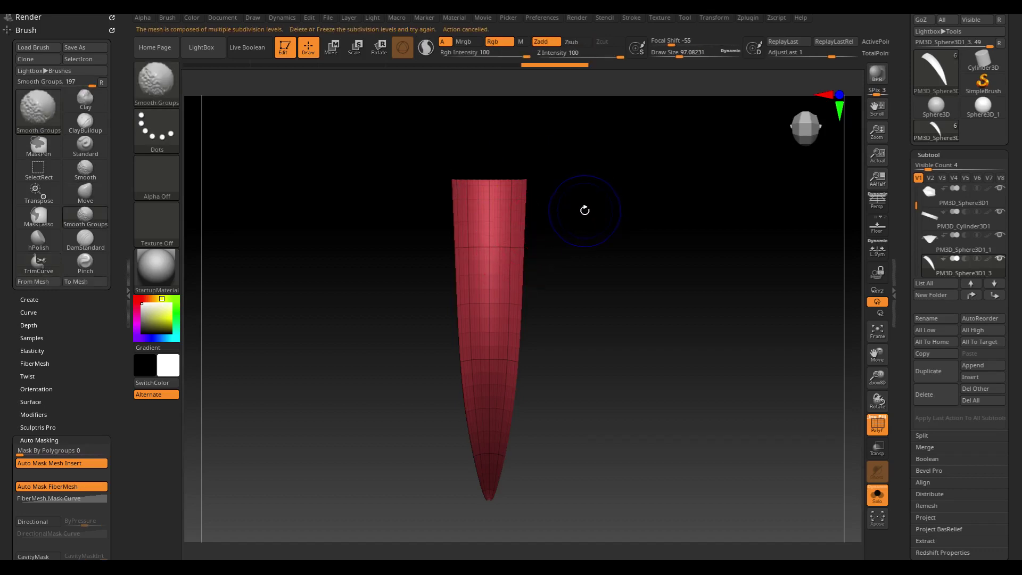
pyautogui.hotkey('shift', 'f')
pyautogui.press('shift')
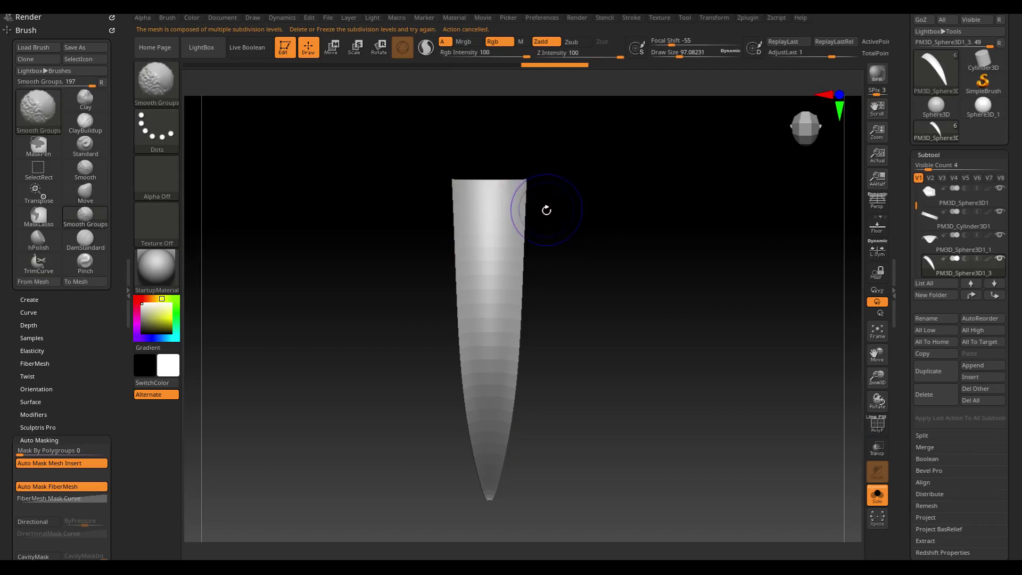
pyautogui.hotkey('shift', 'f')
pyautogui.moveTo(988, 127); pyautogui.dragTo(1015, 203)
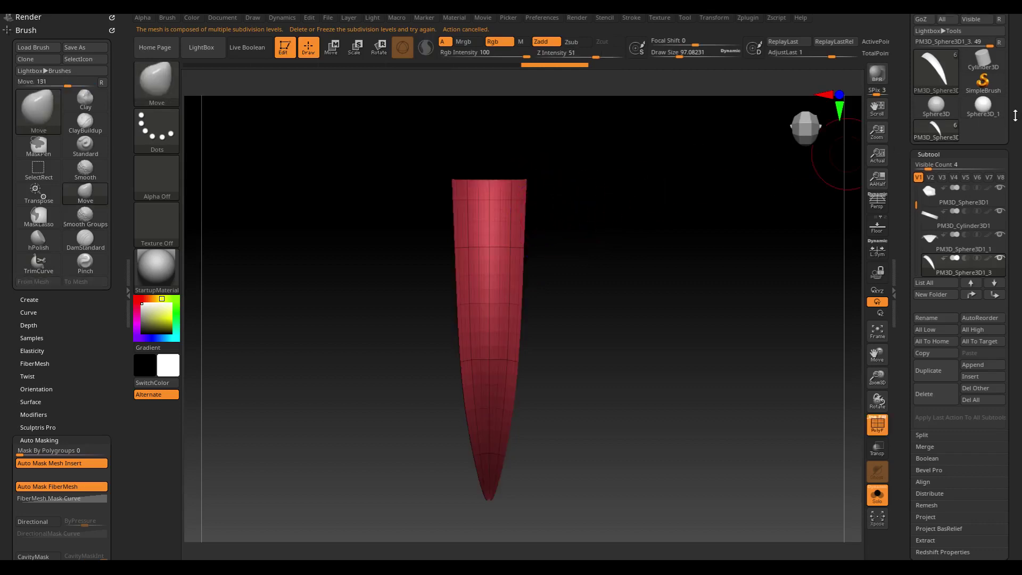
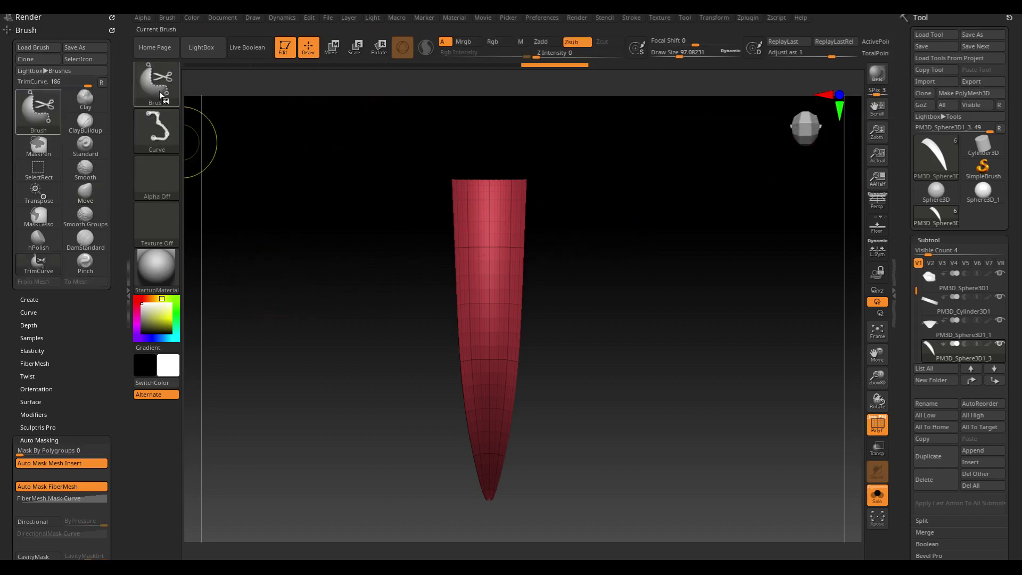
# - Attempt a curved trim across the tapered cone with the clip and trim brushes
pyautogui.hotkey('ctrl', 'shift', 'b')
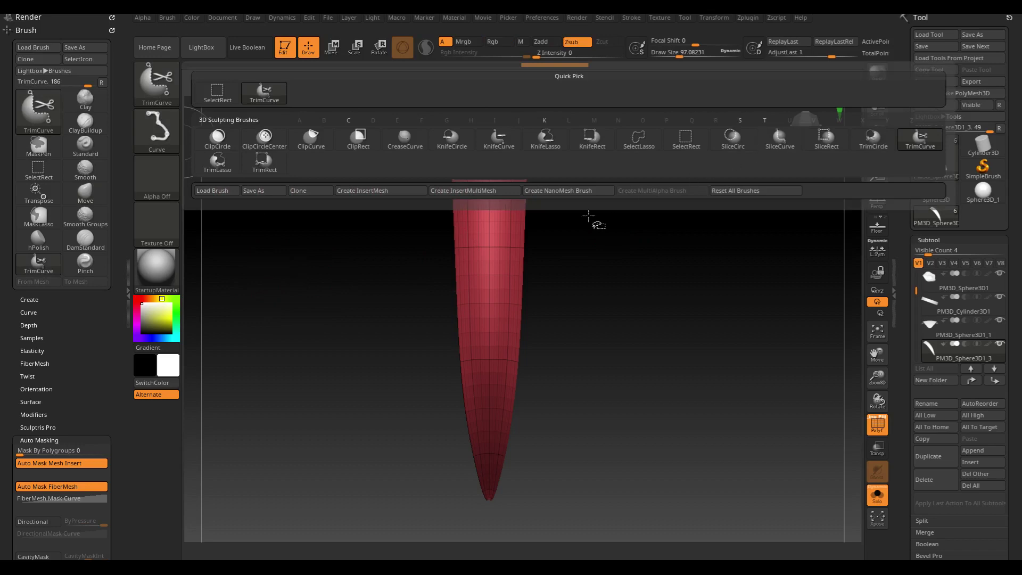
pyautogui.keyDown('ctrl'); pyautogui.keyDown('shift'); pyautogui.moveTo(410, 224); pyautogui.dragTo(634, 268); pyautogui.keyUp('shift'); pyautogui.keyUp('ctrl')
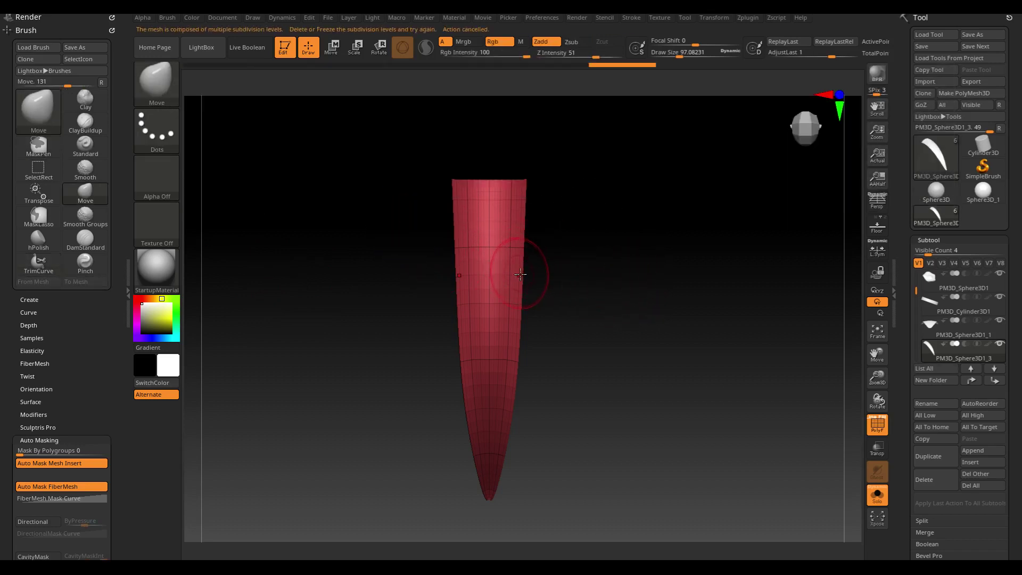
pyautogui.moveTo(1014, 281); pyautogui.dragTo(1012, 207)
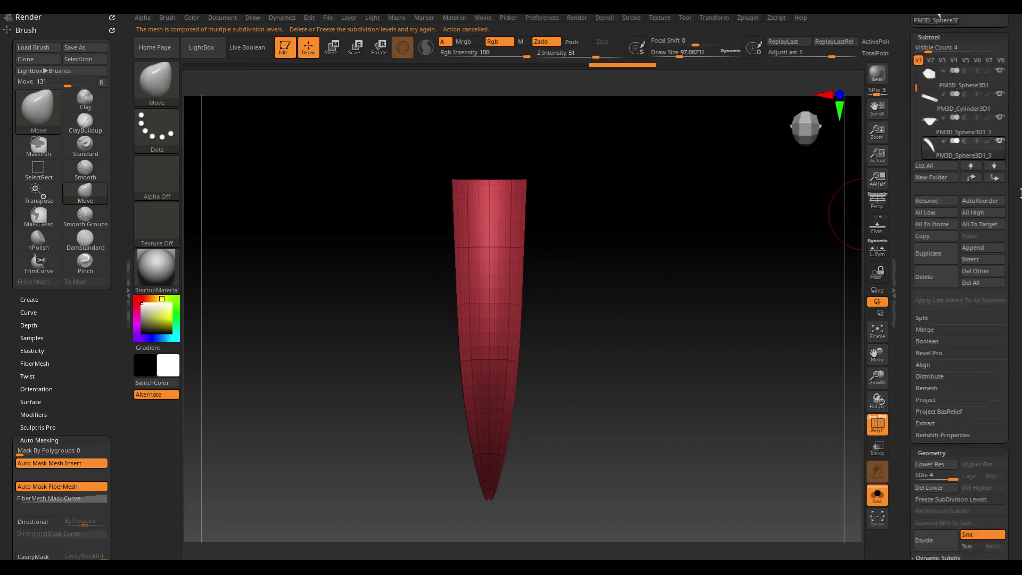
# - Delete the cone's lower subdivision levels, then scroll down to the ZRemesher settings
pyautogui.click(930, 404)
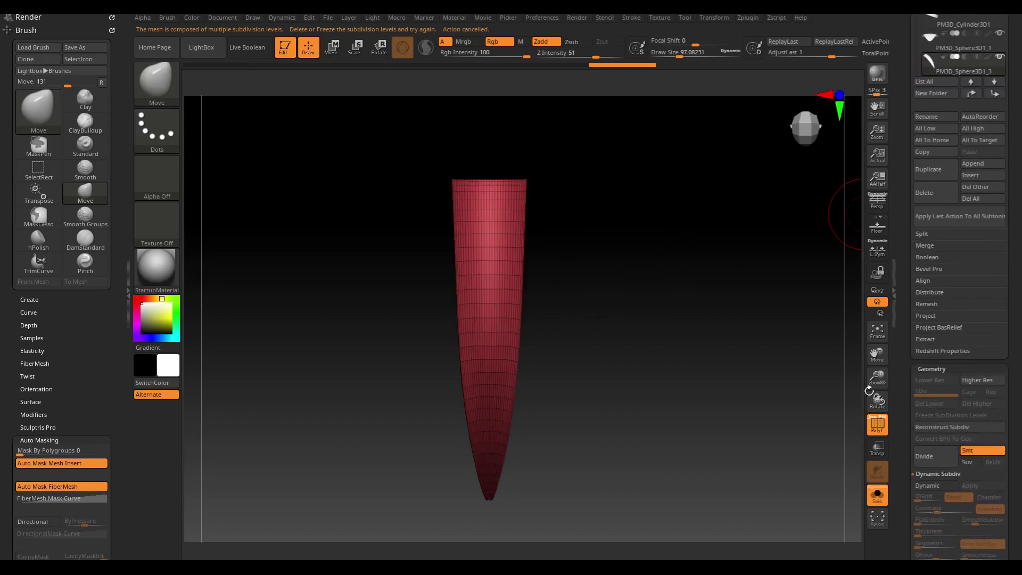
pyautogui.moveTo(429, 139)
pyautogui.keyDown('ctrl'); pyautogui.keyDown('shift'); pyautogui.mouseDown()
pyautogui.moveTo(494, 250)
pyautogui.moveTo(511, 249)
pyautogui.mouseUp(); pyautogui.keyUp('shift'); pyautogui.keyUp('ctrl')
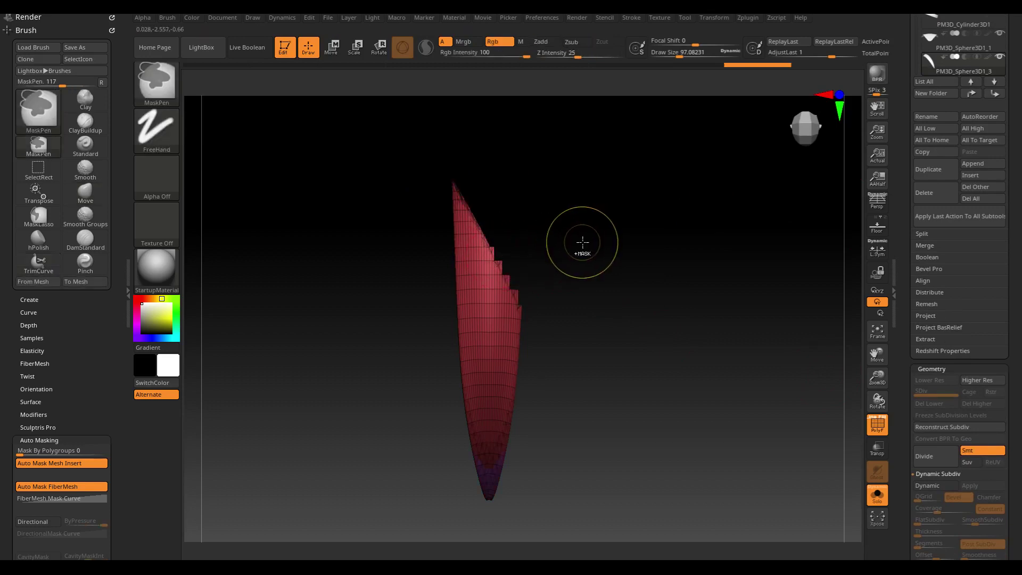
pyautogui.moveTo(644, 229)
pyautogui.mouseDown()
pyautogui.moveTo(641, 302)
pyautogui.moveTo(652, 233)
pyautogui.moveTo(634, 285)
pyautogui.moveTo(629, 248)
pyautogui.moveTo(634, 262)
pyautogui.moveTo(614, 273)
pyautogui.moveTo(694, 247)
pyautogui.mouseUp()
pyautogui.scroll(-5, 958, 287)
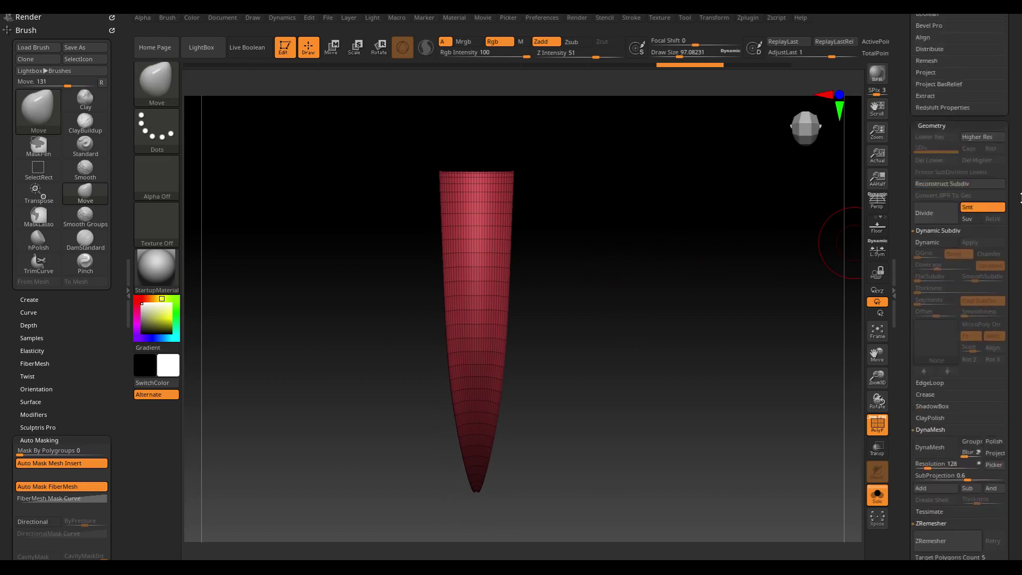
pyautogui.scroll(-5, 958, 287)
pyautogui.scroll(-5, 958, 287)
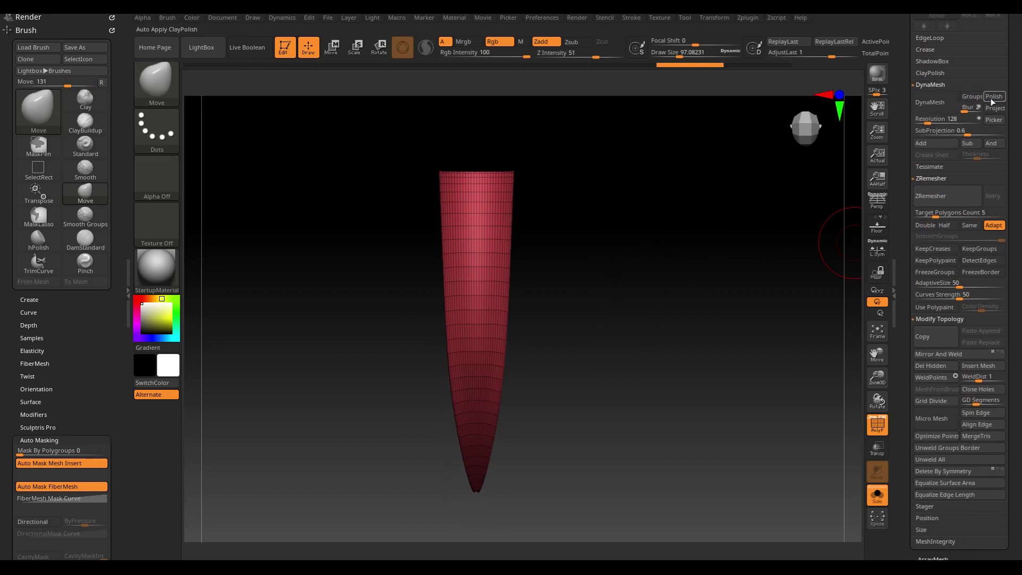
pyautogui.hotkey('ctrl', 'z')
# - Run ZRemesher on the cone for clean, even topology
pyautogui.click(948, 195)
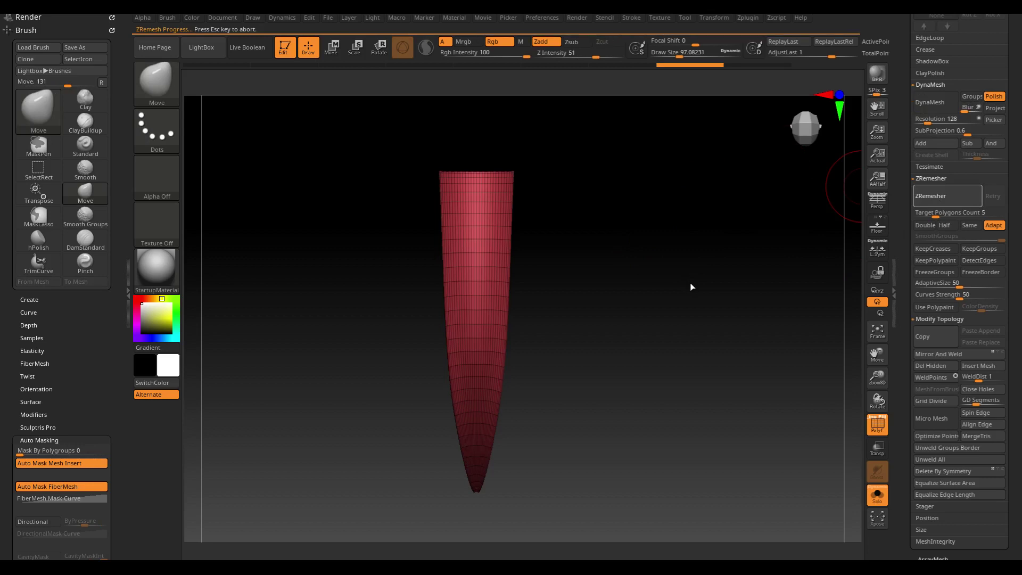
pyautogui.moveTo(614, 371)
pyautogui.mouseDown()
pyautogui.moveTo(616, 302)
pyautogui.moveTo(627, 372)
pyautogui.moveTo(625, 330)
pyautogui.mouseUp()
pyautogui.press('ctrl')
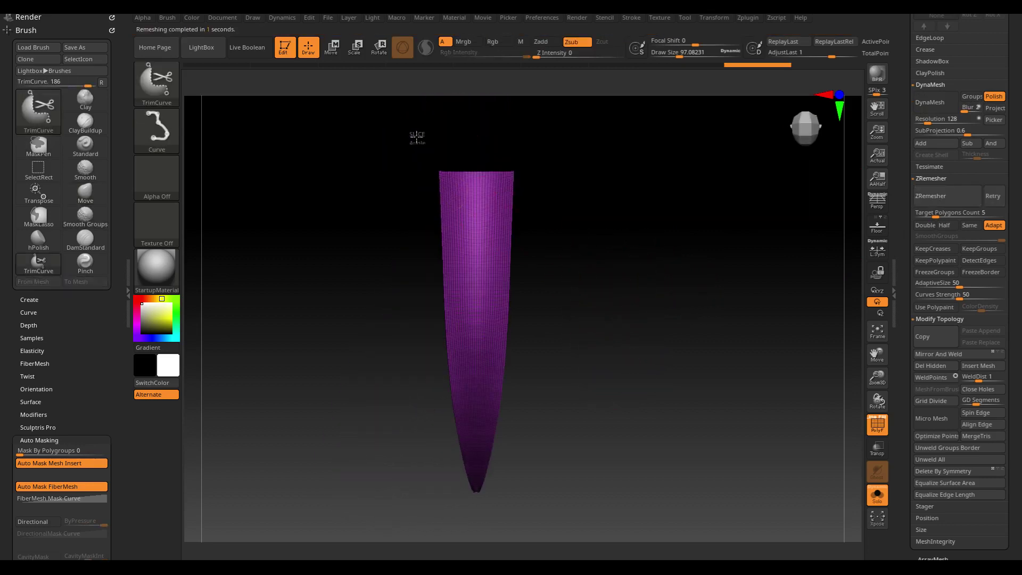
# - Trial-trim the cone's top corner along a diagonal line and mirror-weld it
pyautogui.keyDown('ctrl'); pyautogui.keyDown('shift'); pyautogui.moveTo(417, 137); pyautogui.dragTo(504, 267); pyautogui.keyUp('shift'); pyautogui.keyUp('ctrl')
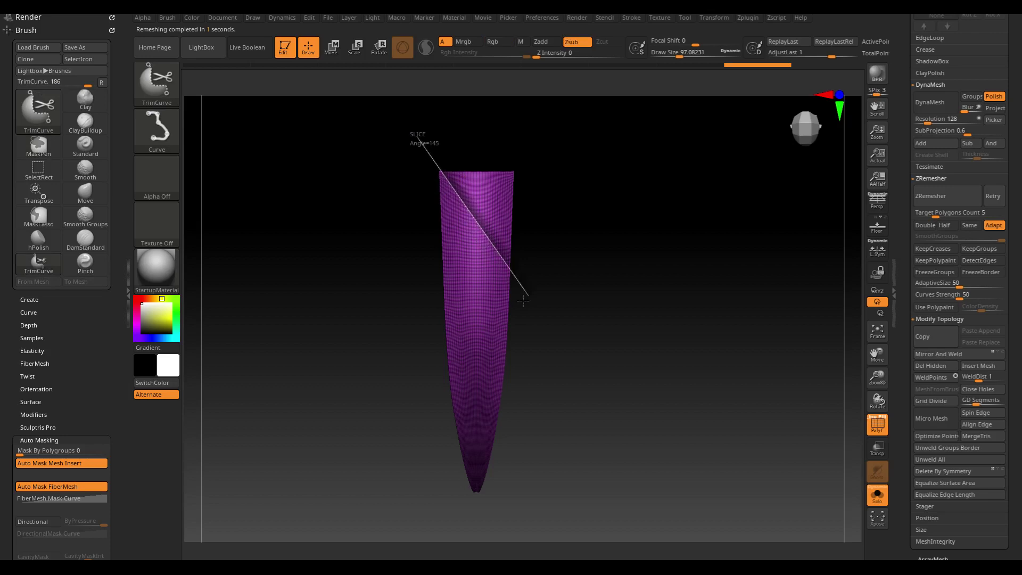
pyautogui.keyDown('ctrl'); pyautogui.keyDown('shift'); pyautogui.moveTo(524, 301); pyautogui.dragTo(530, 303); pyautogui.keyUp('shift'); pyautogui.keyUp('ctrl')
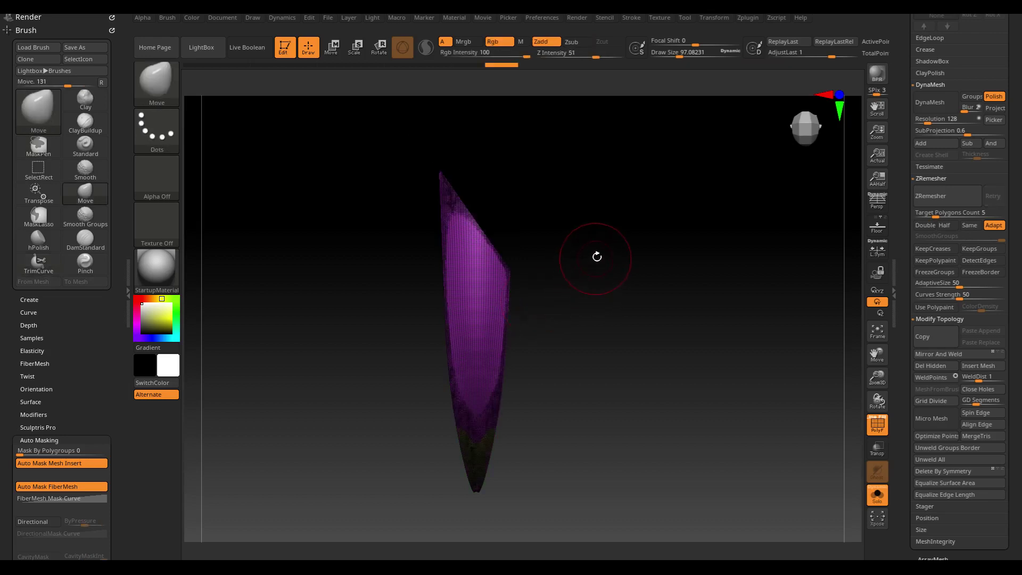
pyautogui.click(969, 353)
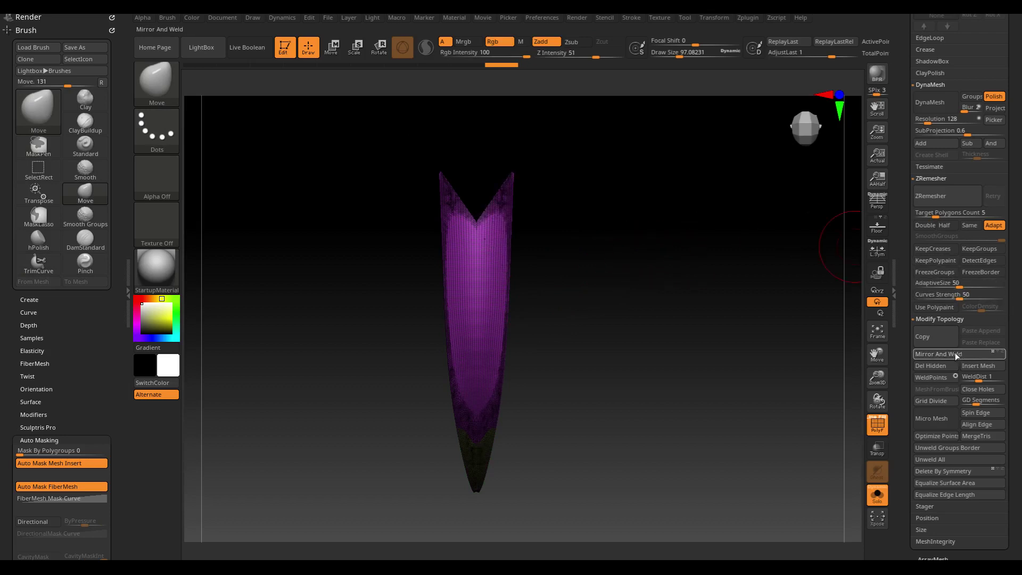
pyautogui.moveTo(673, 338)
pyautogui.mouseDown()
pyautogui.moveTo(627, 326)
pyautogui.moveTo(615, 335)
pyautogui.mouseUp()
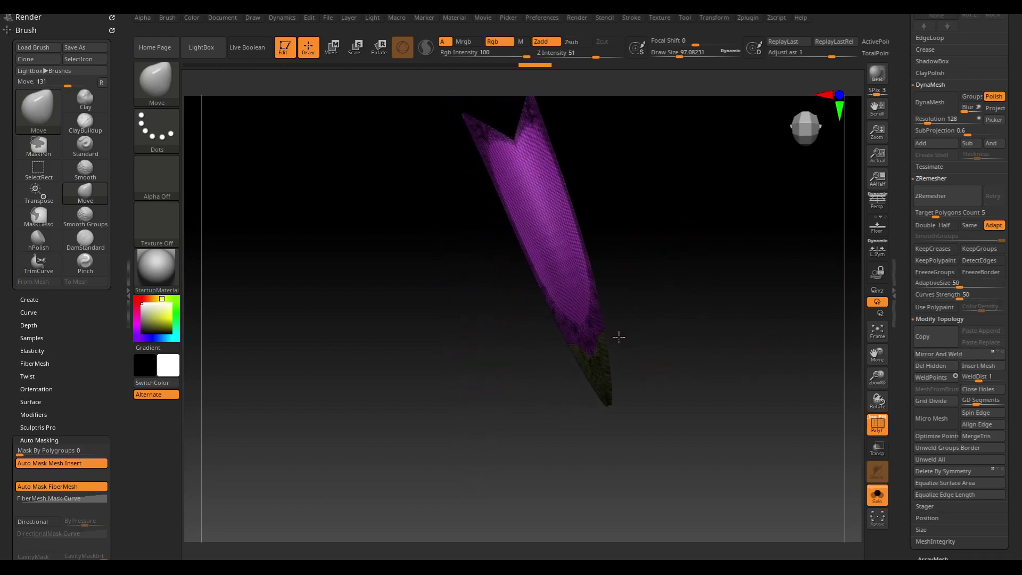
pyautogui.hotkey('shift', 'f')
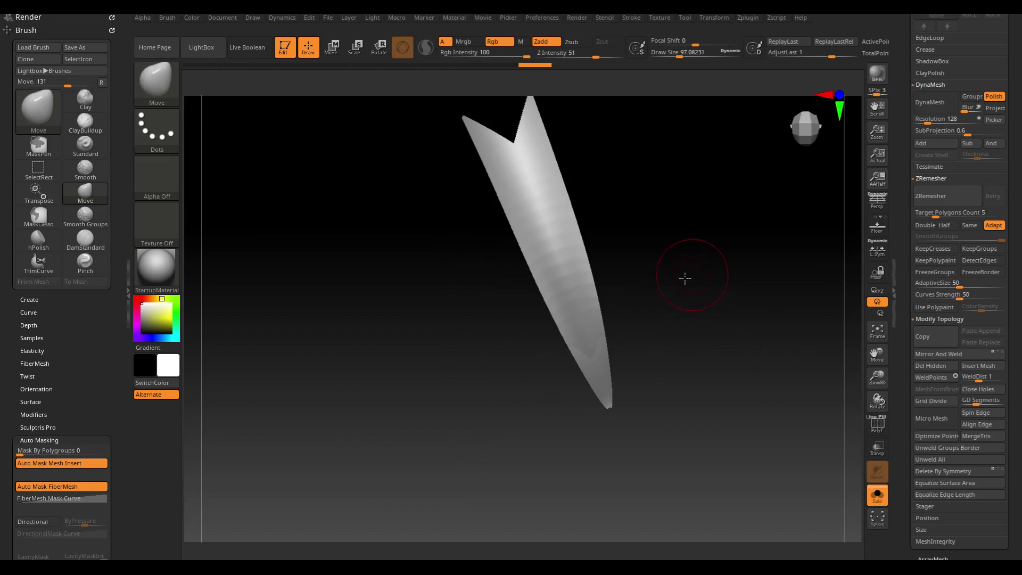
pyautogui.moveTo(685, 278); pyautogui.dragTo(659, 292)
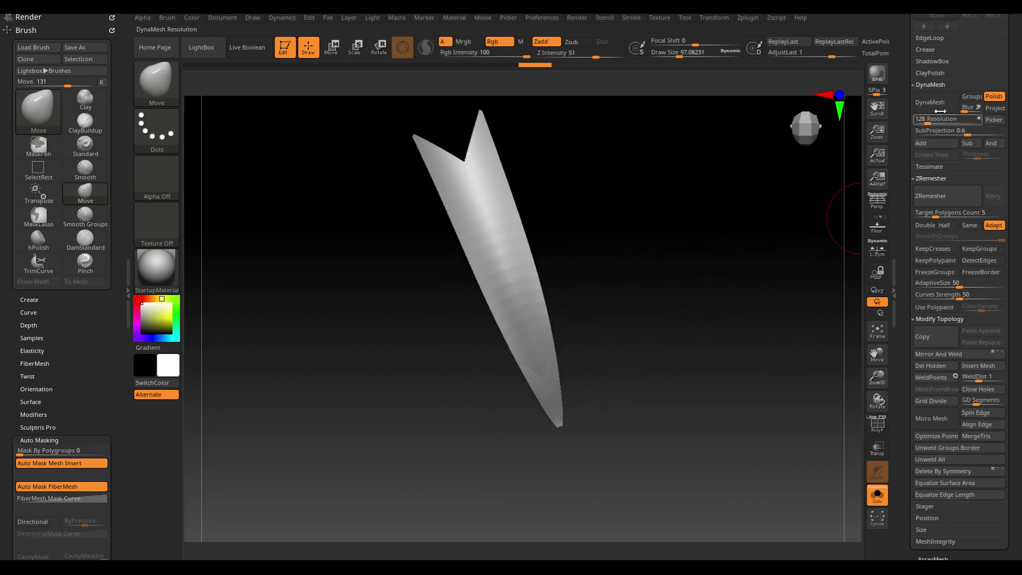
# - Try DynaMesh on the notched piece, then undo back to the smooth remeshed cone
pyautogui.click(922, 108)
pyautogui.hotkey('ctrl', 'z')
pyautogui.hotkey('ctrl', 'z')
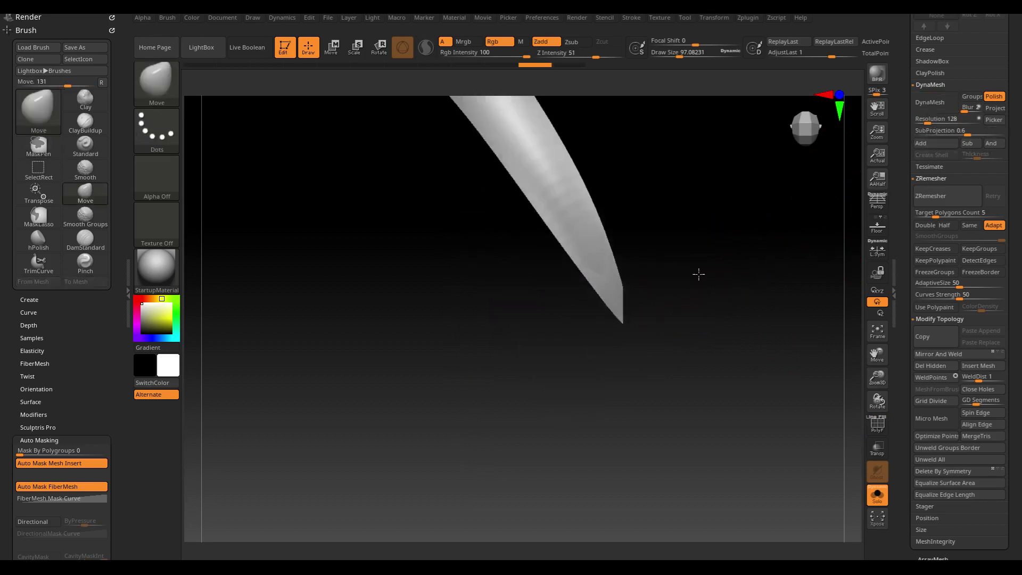
pyautogui.hotkey('ctrl', 'z')
pyautogui.hotkey('ctrl', 'z')
pyautogui.hotkey('ctrl', 'z')
pyautogui.hotkey('ctrl', 'z')
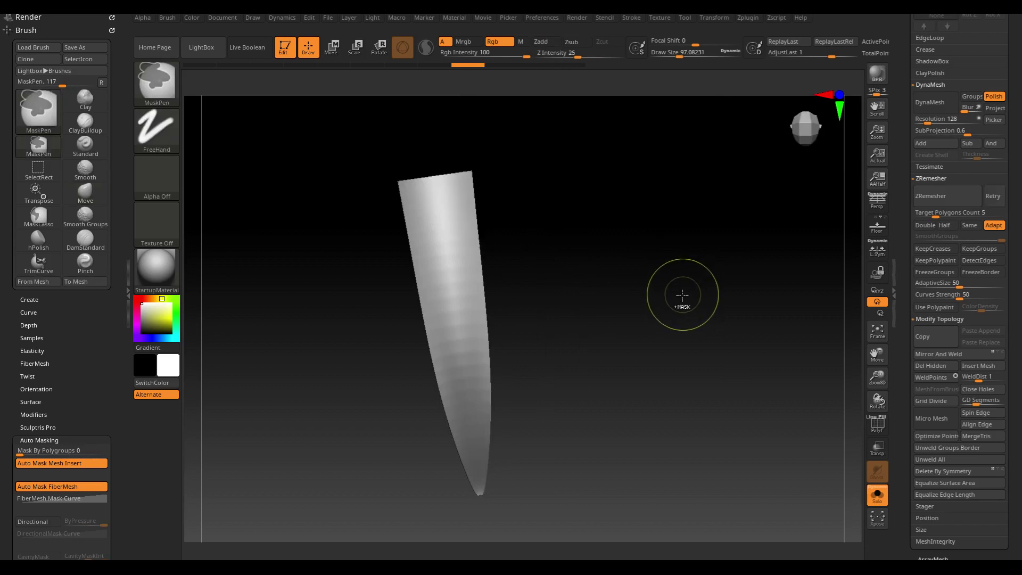
pyautogui.hotkey('ctrl', 'z')
pyautogui.hotkey('ctrl', 'z')
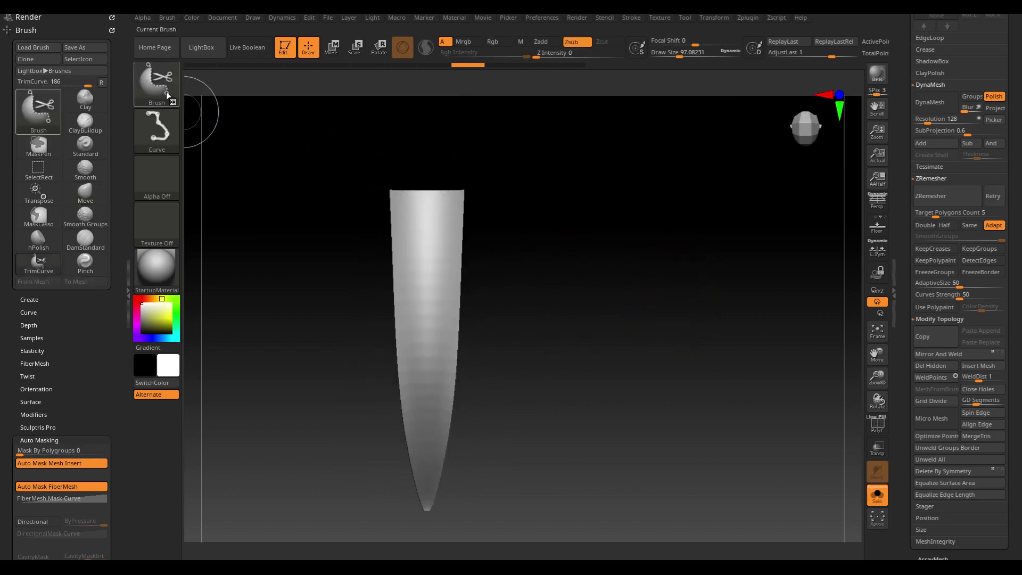
# - Slice the cone top diagonally with SliceCurve and hide that corner polygroup to form the notch
pyautogui.keyDown('ctrl'); pyautogui.keyDown('shift'); pyautogui.click(160, 85); pyautogui.keyUp('shift'); pyautogui.keyUp('ctrl')
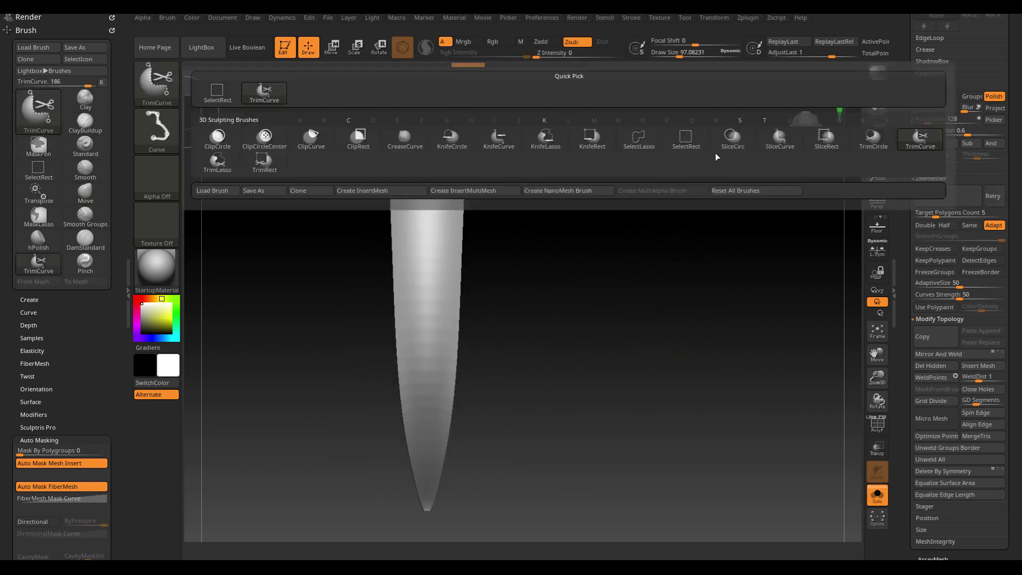
pyautogui.click(778, 146)
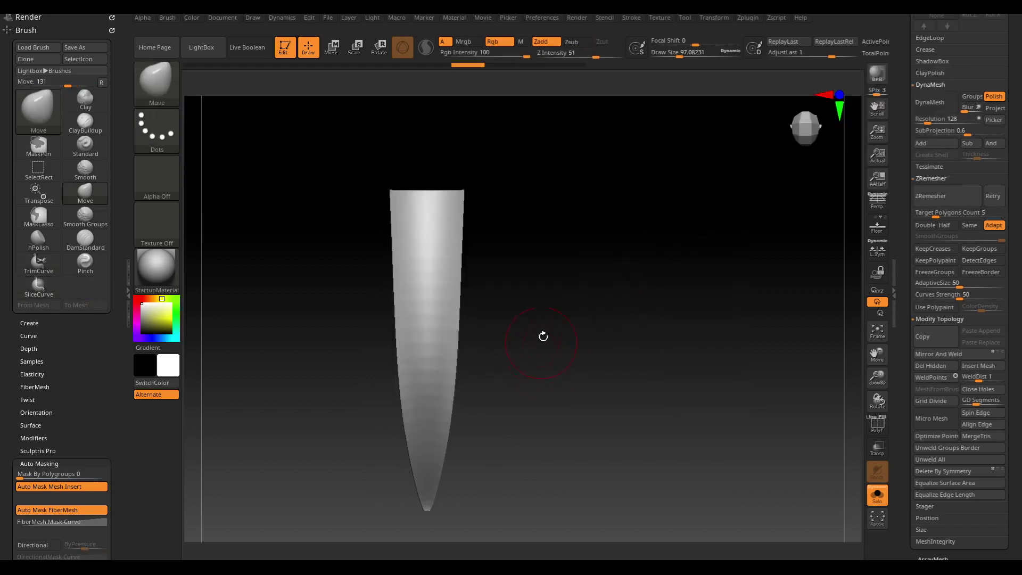
pyautogui.hotkey('shift', 'f')
pyautogui.keyDown('ctrl'); pyautogui.keyDown('shift'); pyautogui.moveTo(370, 155); pyautogui.dragTo(411, 228); pyautogui.keyUp('shift'); pyautogui.keyUp('ctrl')
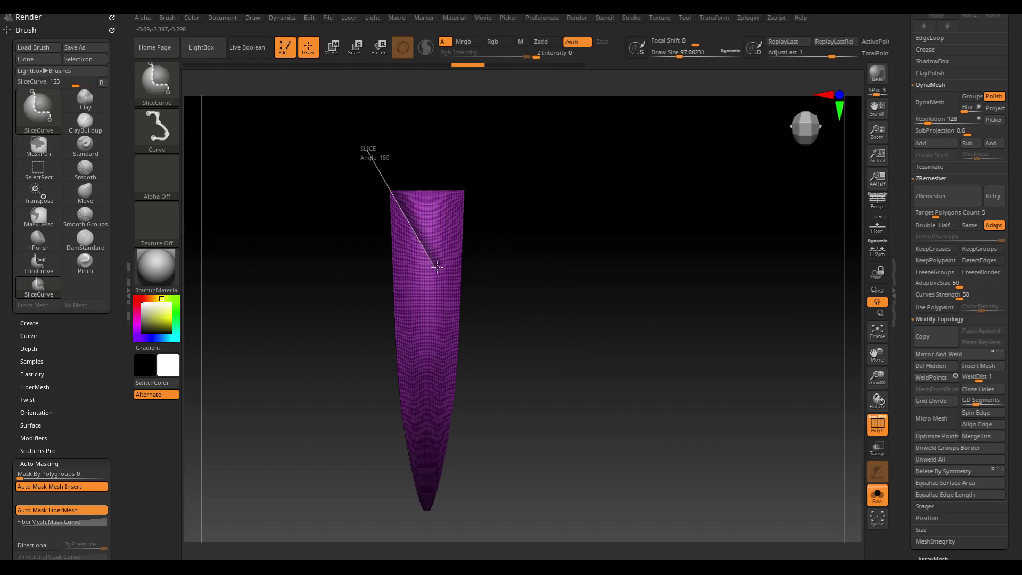
pyautogui.keyDown('ctrl'); pyautogui.keyDown('shift'); pyautogui.moveTo(485, 341); pyautogui.dragTo(485, 341); pyautogui.keyUp('shift'); pyautogui.keyUp('ctrl')
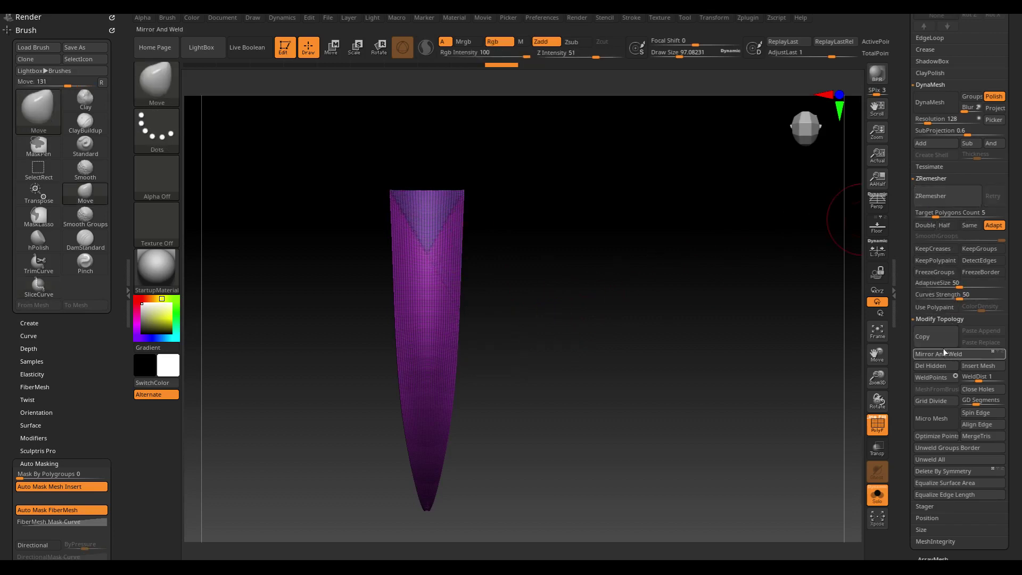
pyautogui.keyDown('ctrl'); pyautogui.keyDown('shift'); pyautogui.click(434, 216); pyautogui.keyUp('shift'); pyautogui.keyUp('ctrl')
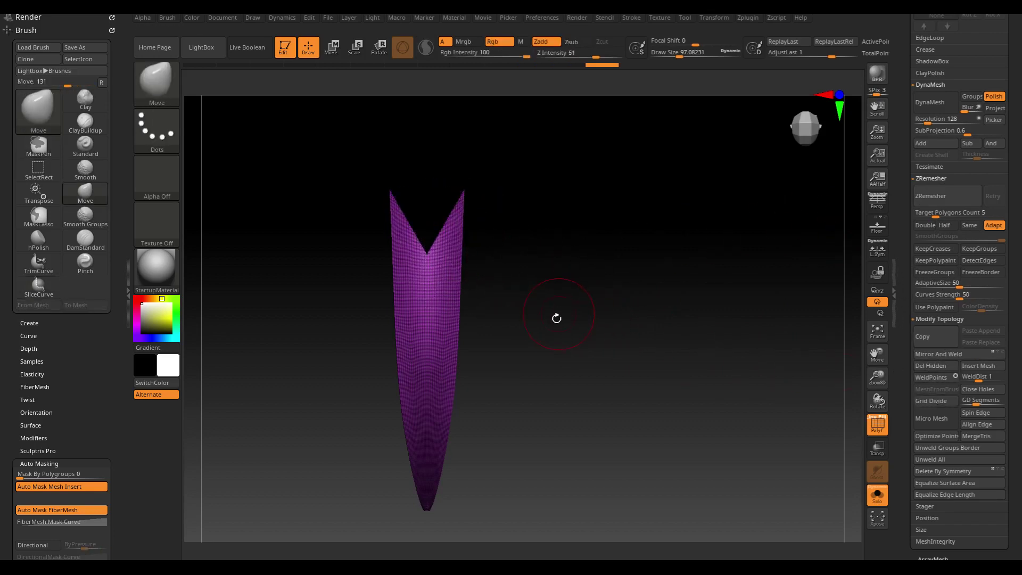
pyautogui.moveTo(556, 317)
pyautogui.mouseDown()
pyautogui.moveTo(611, 336)
pyautogui.moveTo(609, 290)
pyautogui.moveTo(590, 284)
pyautogui.mouseUp()
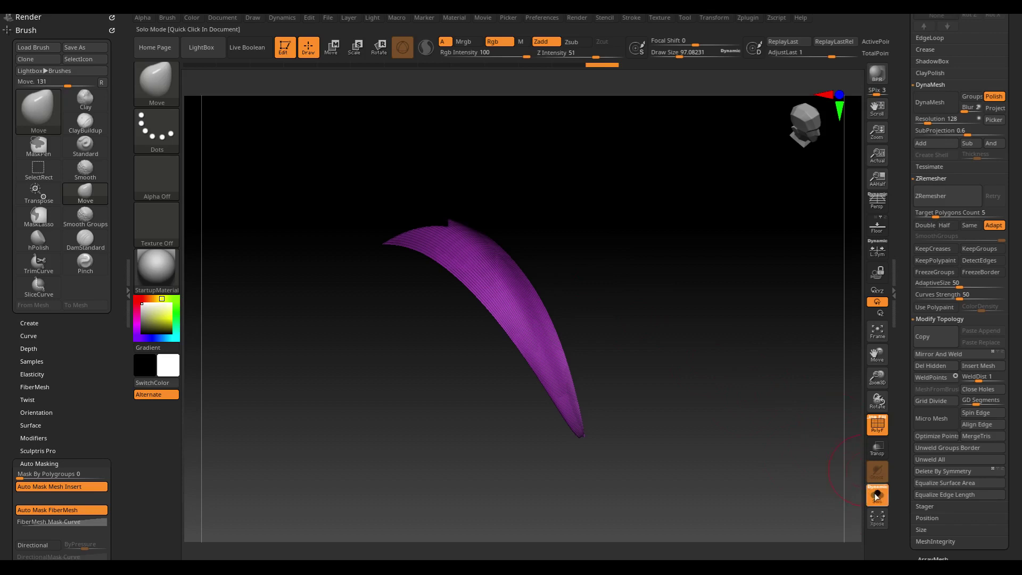
# - Turn Solo off to show the duck head, save the project, and hide PolyFrame
pyautogui.click(877, 494)
pyautogui.hotkey('ctrl', 's')
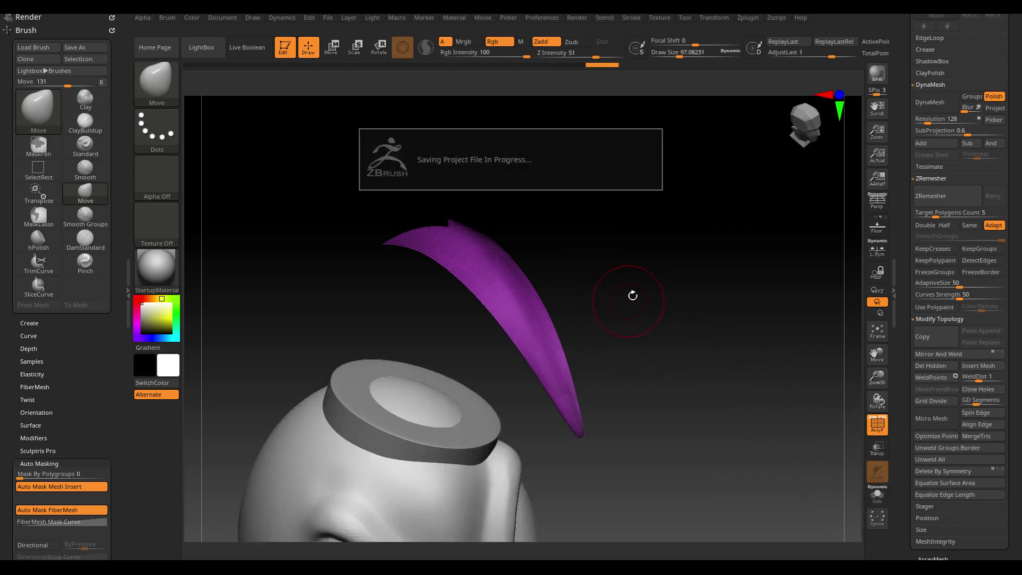
pyautogui.moveTo(655, 285)
pyautogui.mouseDown()
pyautogui.moveTo(671, 257)
pyautogui.moveTo(686, 273)
pyautogui.moveTo(663, 276)
pyautogui.moveTo(634, 248)
pyautogui.mouseUp()
pyautogui.moveTo(630, 297)
pyautogui.mouseDown()
pyautogui.moveTo(661, 313)
pyautogui.moveTo(644, 337)
pyautogui.moveTo(654, 285)
pyautogui.moveTo(644, 295)
pyautogui.moveTo(677, 276)
pyautogui.moveTo(595, 237)
pyautogui.mouseUp()
pyautogui.hotkey('shift', 'f')
# - Scale the curved piece to about a third, place it atop the head, and rotate it
pyautogui.press('w')
pyautogui.moveTo(527, 234); pyautogui.dragTo(516, 245)
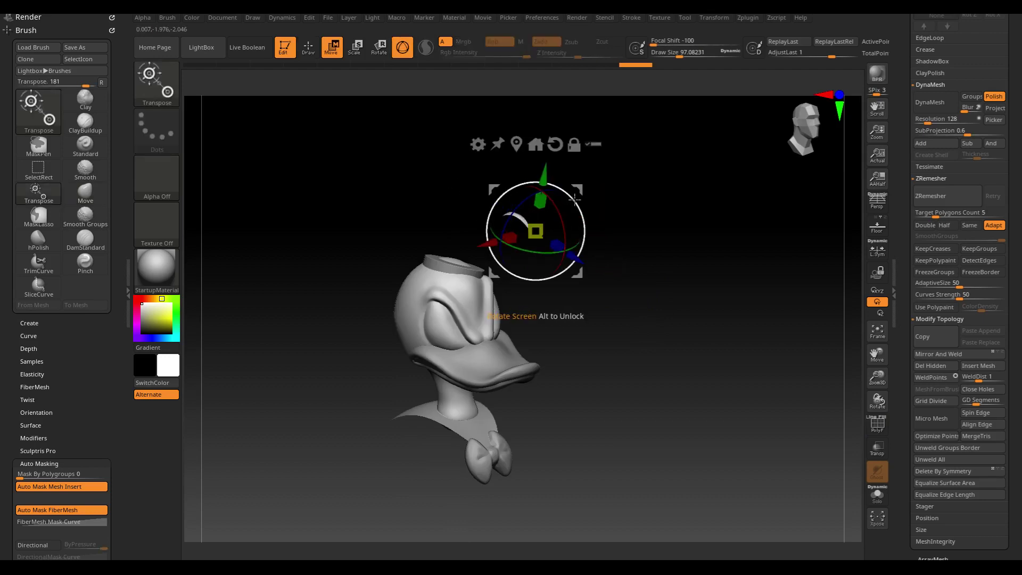
pyautogui.moveTo(575, 198); pyautogui.dragTo(634, 196)
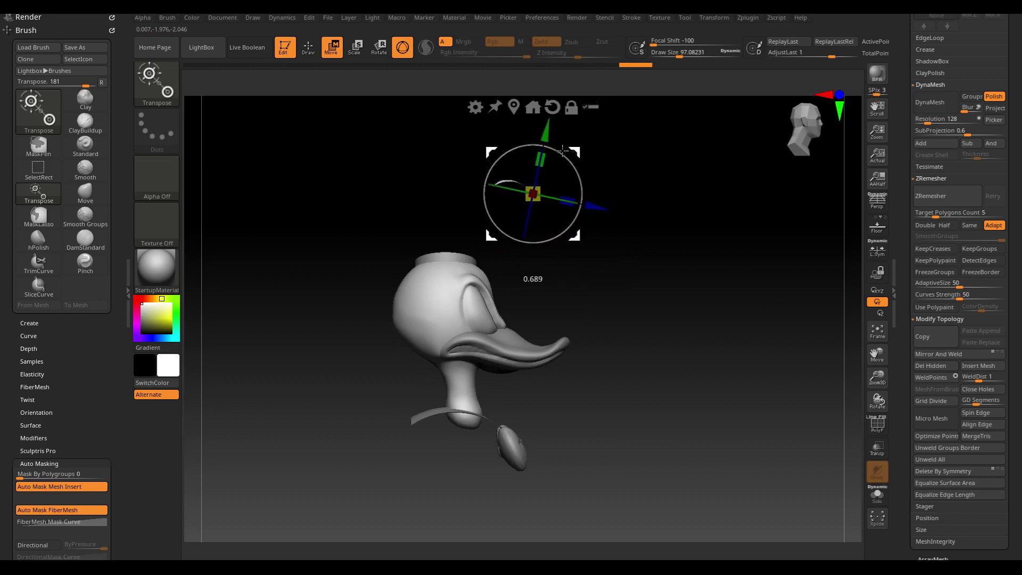
pyautogui.moveTo(562, 152); pyautogui.dragTo(495, 181)
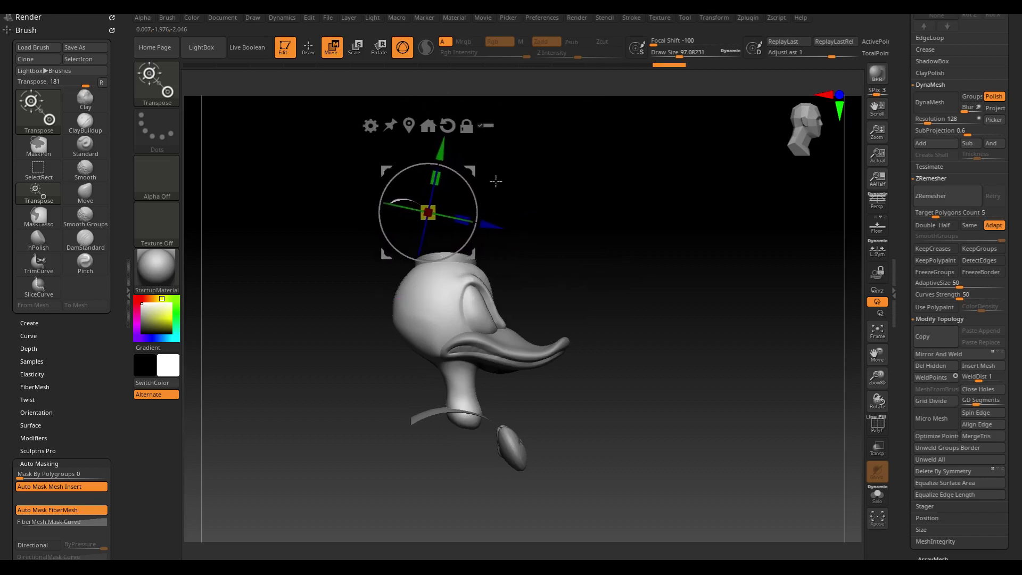
pyautogui.moveTo(438, 213); pyautogui.dragTo(411, 230)
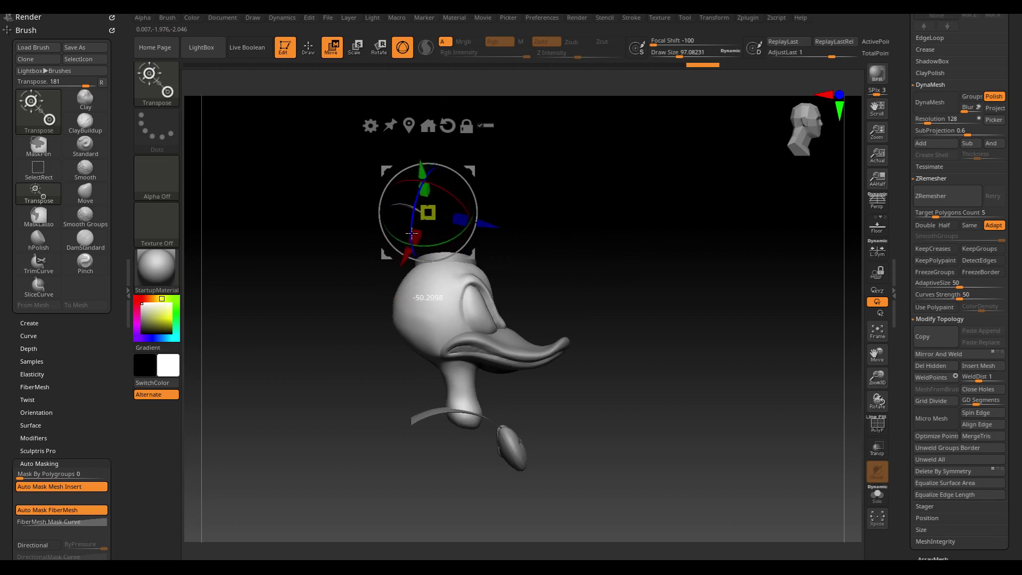
pyautogui.moveTo(411, 230)
pyautogui.mouseDown()
pyautogui.moveTo(521, 209)
pyautogui.moveTo(529, 255)
pyautogui.moveTo(540, 224)
pyautogui.mouseUp()
pyautogui.press('ctrl')
pyautogui.moveTo(602, 217)
pyautogui.mouseDown()
pyautogui.moveTo(627, 165)
pyautogui.moveTo(668, 182)
pyautogui.moveTo(684, 221)
pyautogui.moveTo(639, 253)
pyautogui.mouseUp()
pyautogui.press('ctrl')
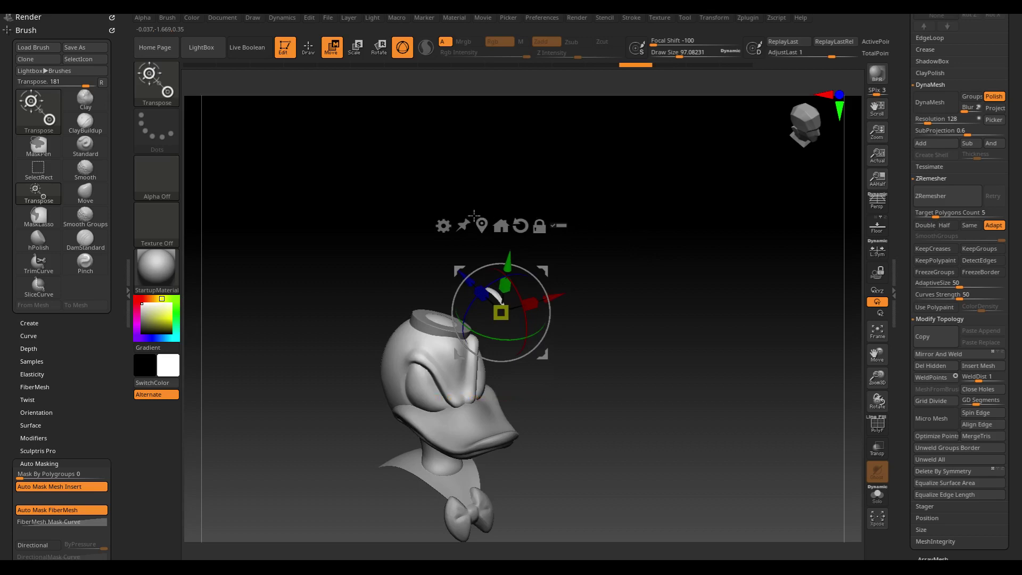
# - Move the transform pivot above the duck's head and bring the Subtool list into view
pyautogui.click(499, 226)
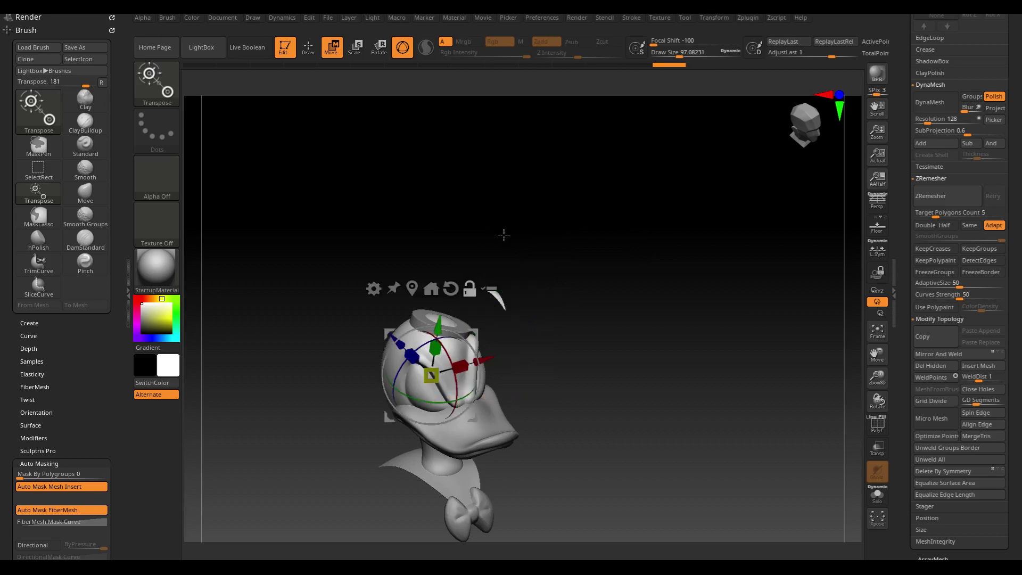
pyautogui.keyDown('alt'); pyautogui.moveTo(431, 376); pyautogui.dragTo(495, 296); pyautogui.keyUp('alt')
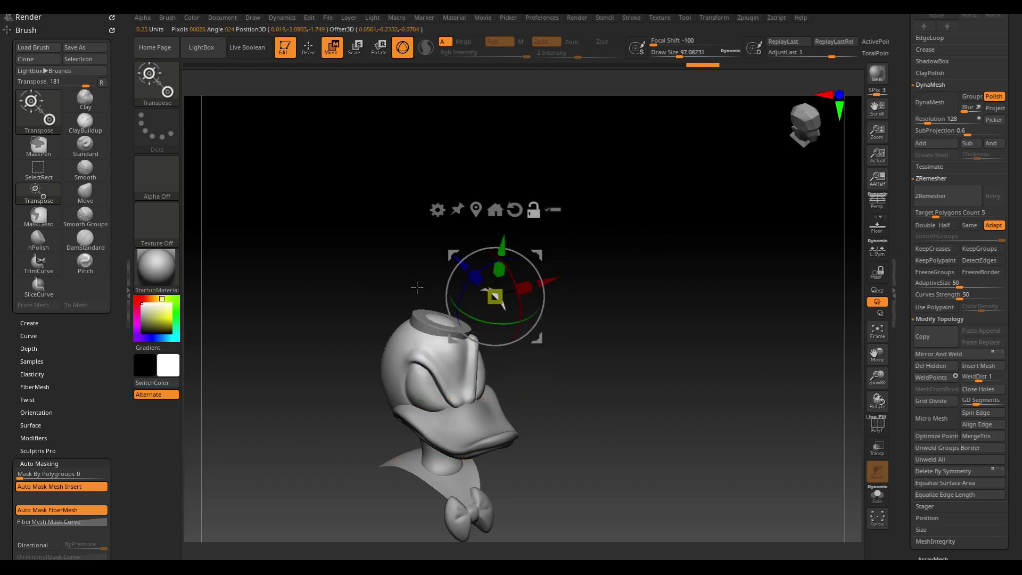
pyautogui.moveTo(600, 242); pyautogui.dragTo(400, 274)
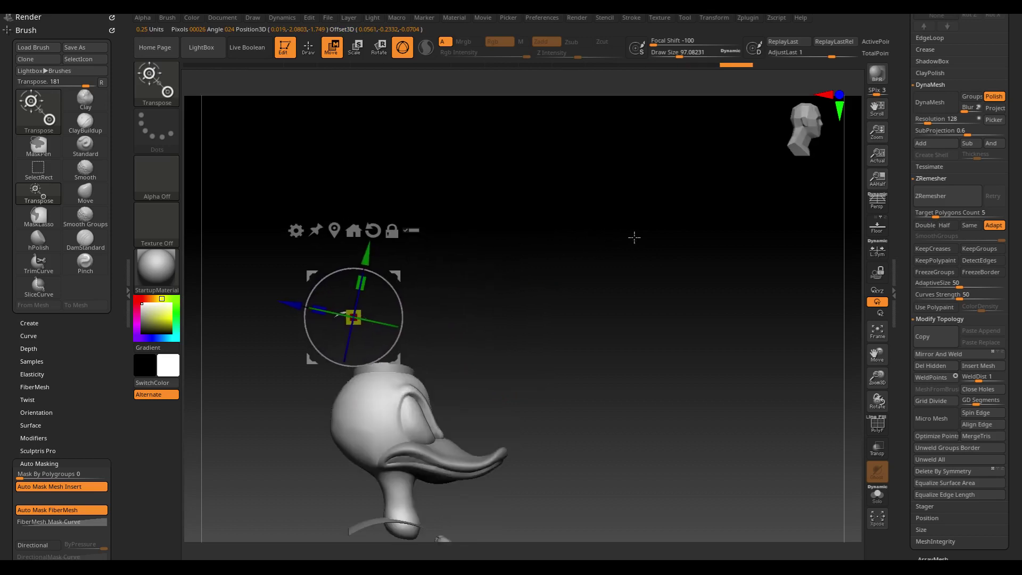
pyautogui.moveTo(575, 338); pyautogui.dragTo(706, 240)
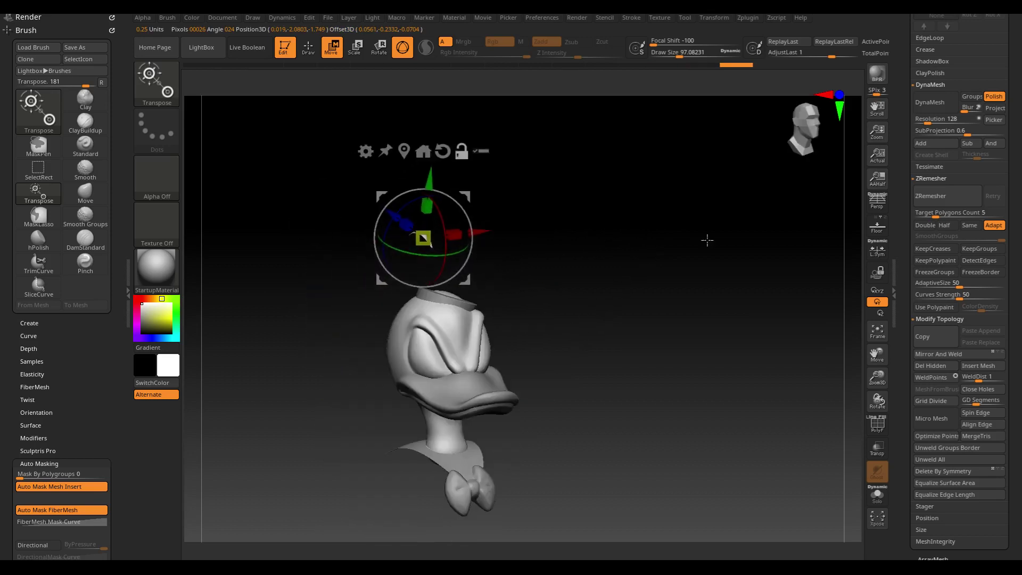
pyautogui.scroll(3, 1008, 174)
pyautogui.scroll(3, 1000, 213)
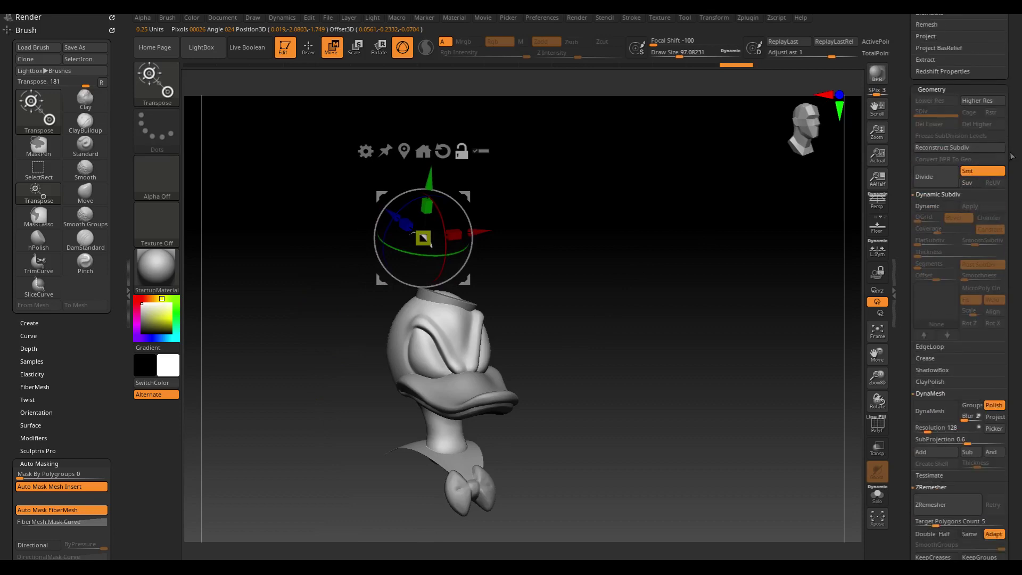
pyautogui.scroll(2, 1015, 139)
pyautogui.scroll(2, 1014, 171)
pyautogui.scroll(1, 1014, 193)
pyautogui.scroll(2, 1003, 224)
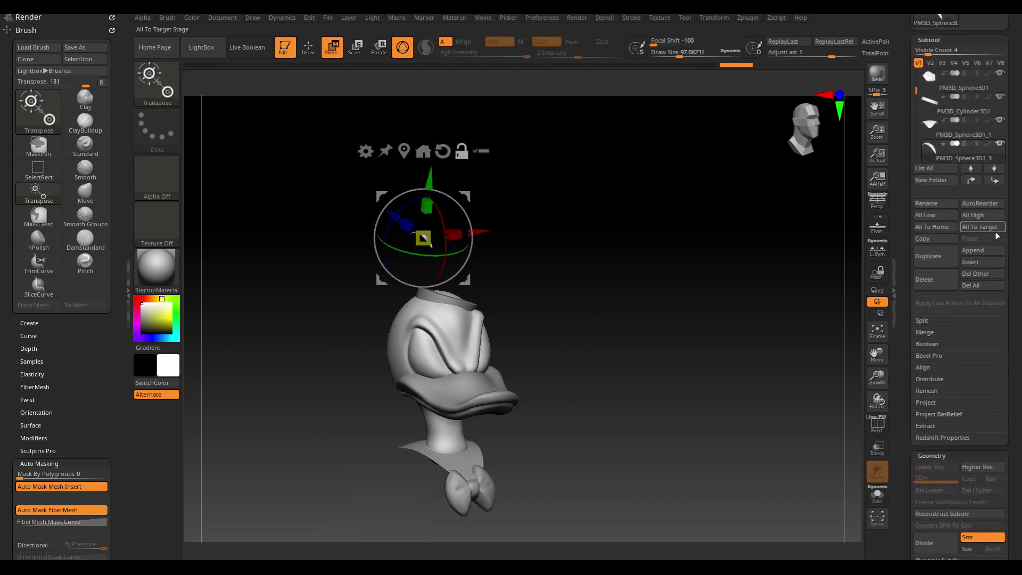
# - Append a Sphere3D subtool and centre it above the duck's head
pyautogui.click(967, 253)
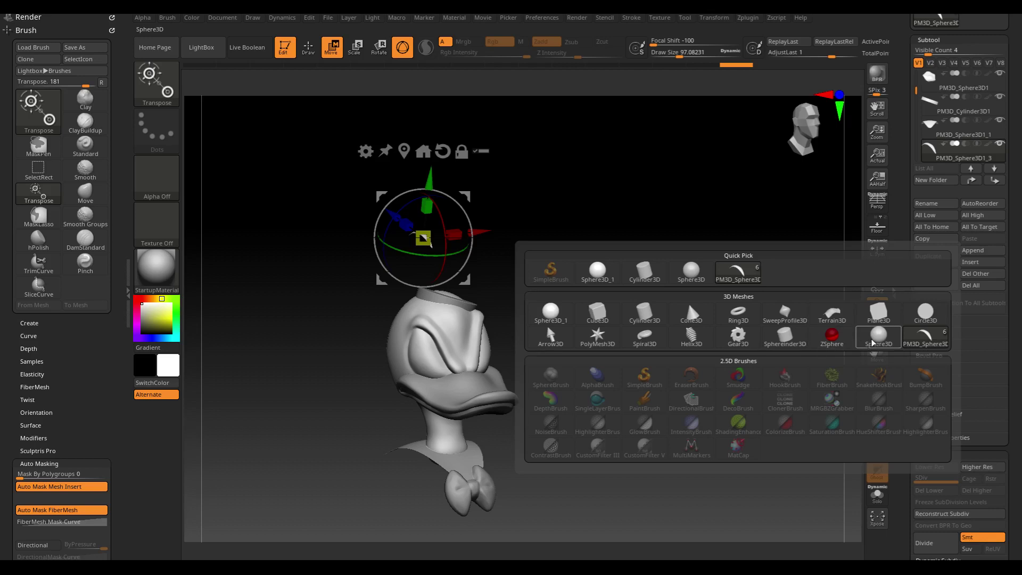
pyautogui.click(830, 335)
pyautogui.click(489, 318)
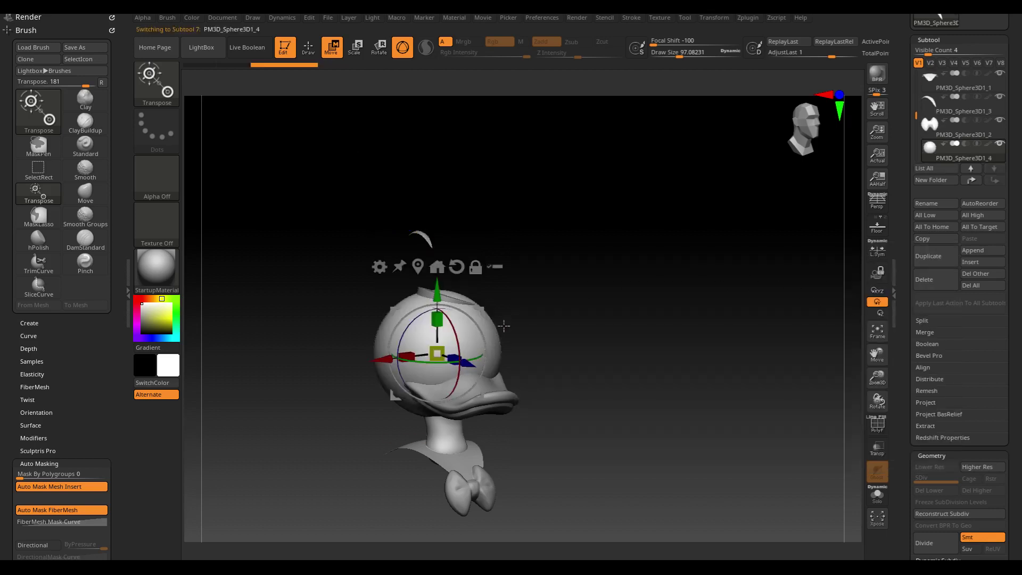
pyautogui.moveTo(436, 298); pyautogui.dragTo(437, 179)
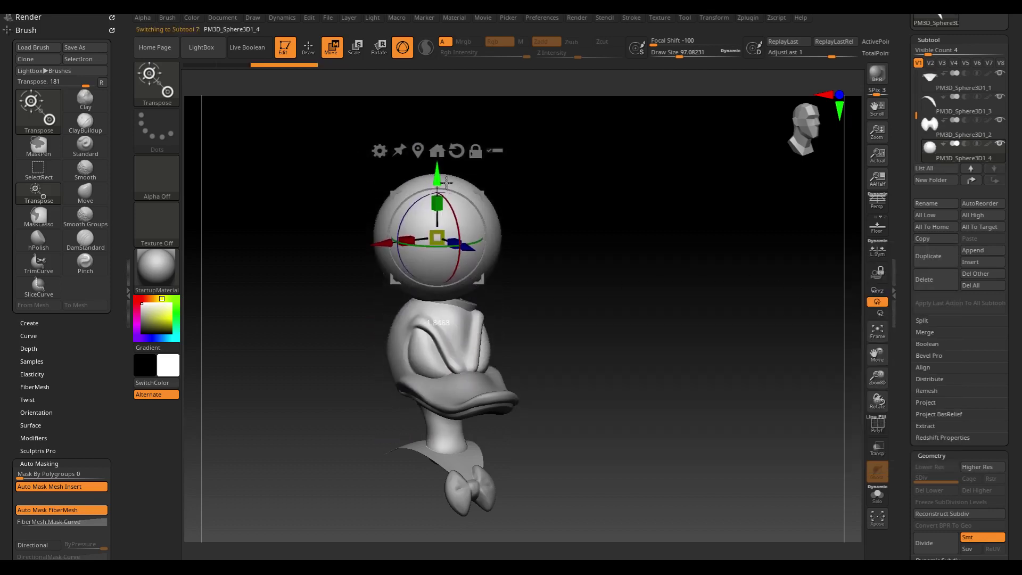
pyautogui.moveTo(511, 202)
pyautogui.keyDown('shift'); pyautogui.mouseDown()
pyautogui.moveTo(570, 219)
pyautogui.moveTo(540, 216)
pyautogui.mouseUp(); pyautogui.keyUp('shift')
pyautogui.moveTo(473, 190); pyautogui.dragTo(501, 197)
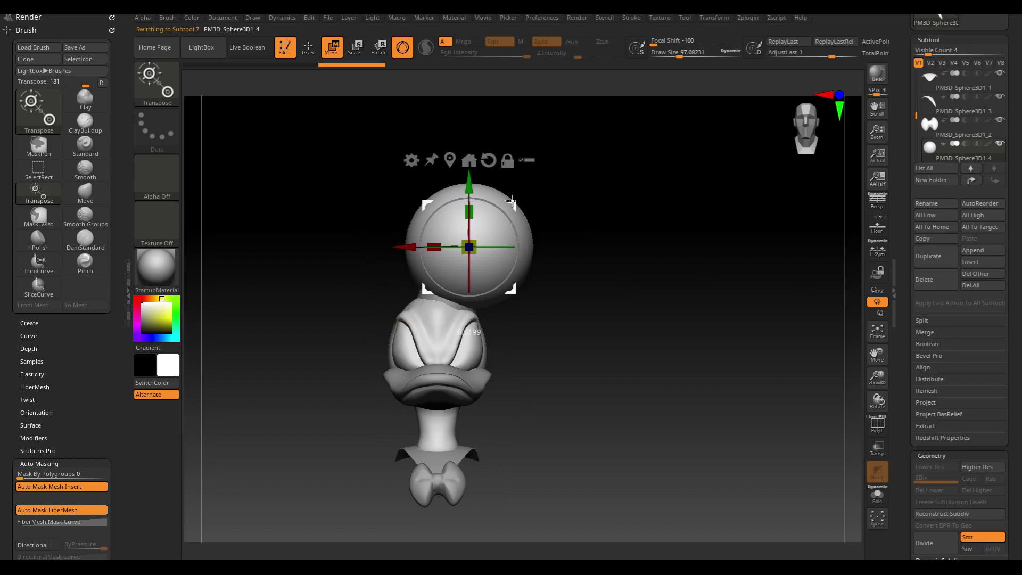
# - Test Bend Arc deformations on the sphere, then undo them to keep it round
pyautogui.click(403, 158)
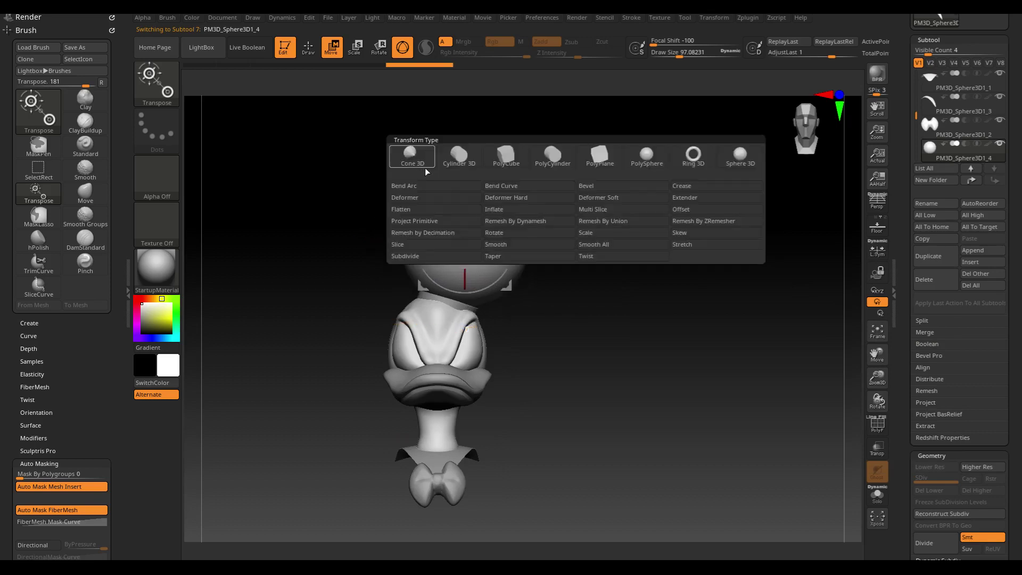
pyautogui.click(441, 186)
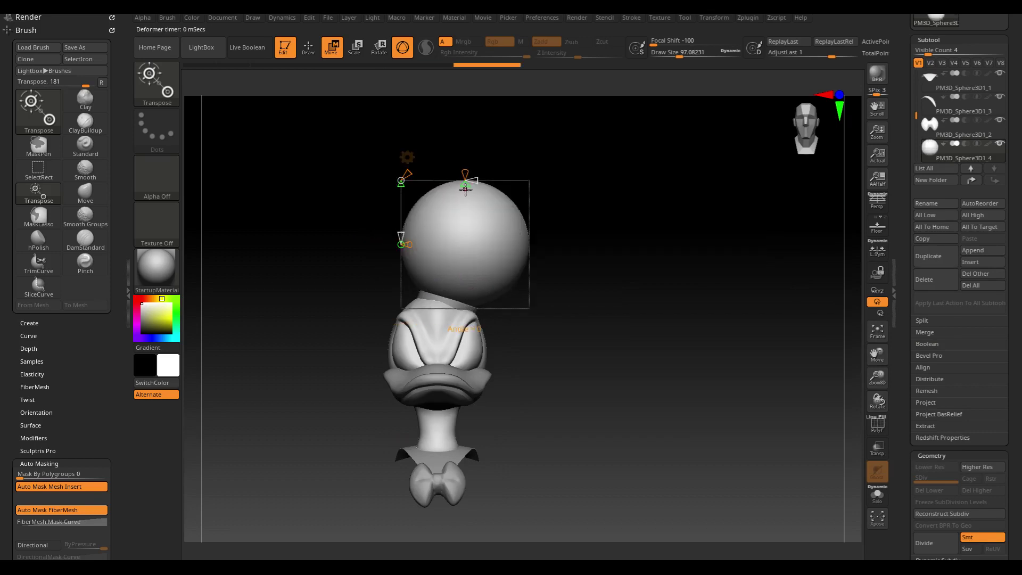
pyautogui.moveTo(466, 189)
pyautogui.mouseDown()
pyautogui.moveTo(478, 235)
pyautogui.moveTo(467, 128)
pyautogui.mouseUp()
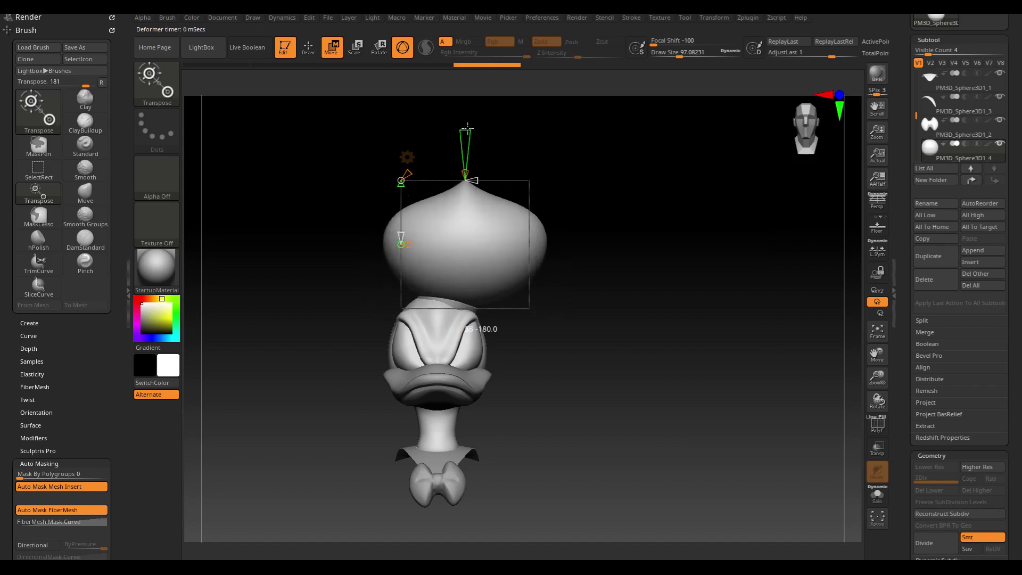
pyautogui.hotkey('ctrl', 'z')
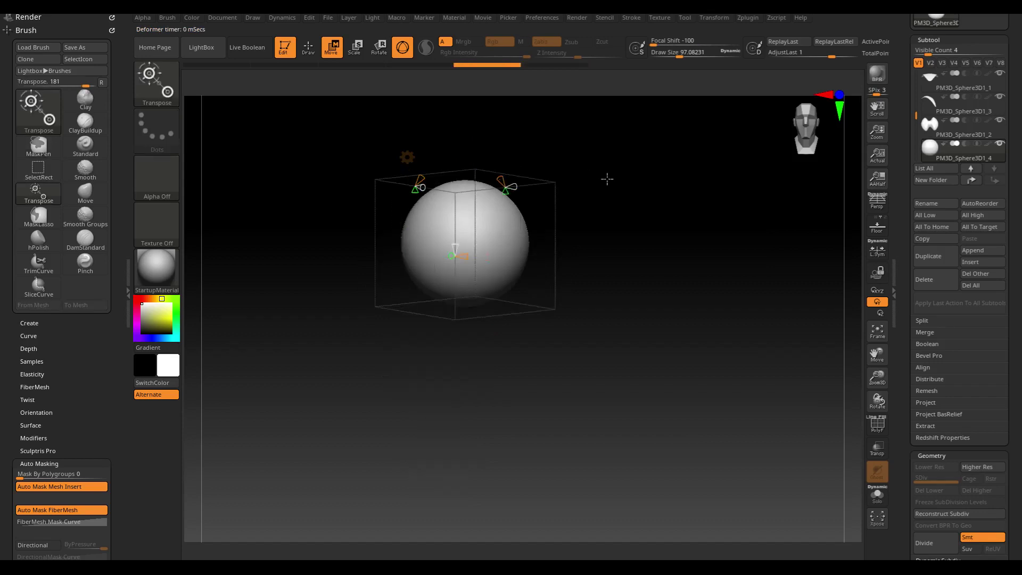
pyautogui.hotkey('ctrl', 'z')
pyautogui.moveTo(462, 189)
pyautogui.mouseDown()
pyautogui.moveTo(475, 263)
pyautogui.moveTo(463, 113)
pyautogui.moveTo(608, 200)
pyautogui.moveTo(590, 198)
pyautogui.moveTo(618, 203)
pyautogui.moveTo(605, 224)
pyautogui.moveTo(628, 243)
pyautogui.moveTo(606, 245)
pyautogui.moveTo(653, 248)
pyautogui.mouseUp()
pyautogui.hotkey('ctrl', 'z')
pyautogui.press('q')
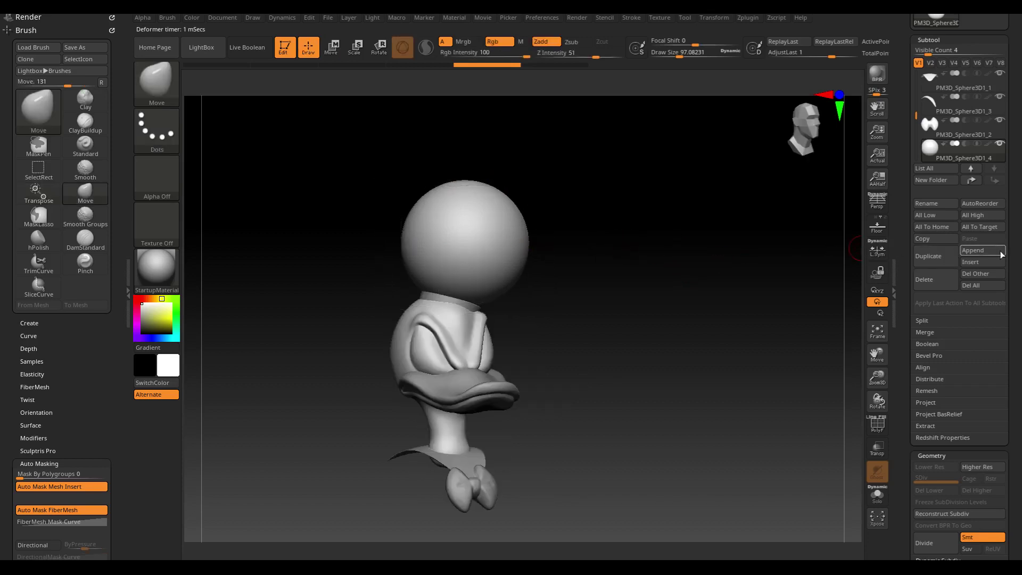
pyautogui.scroll(-5, 1020, 255)
pyautogui.scroll(-5, 1020, 135)
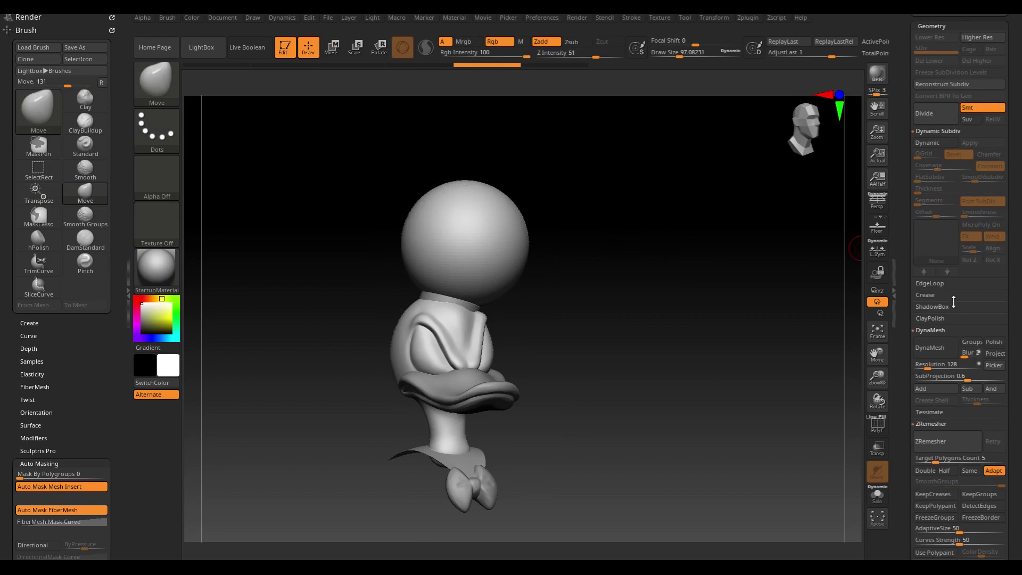
# - DynaMesh the sphere and bend it into a heart-like cap with Bend Arc
pyautogui.click(933, 349)
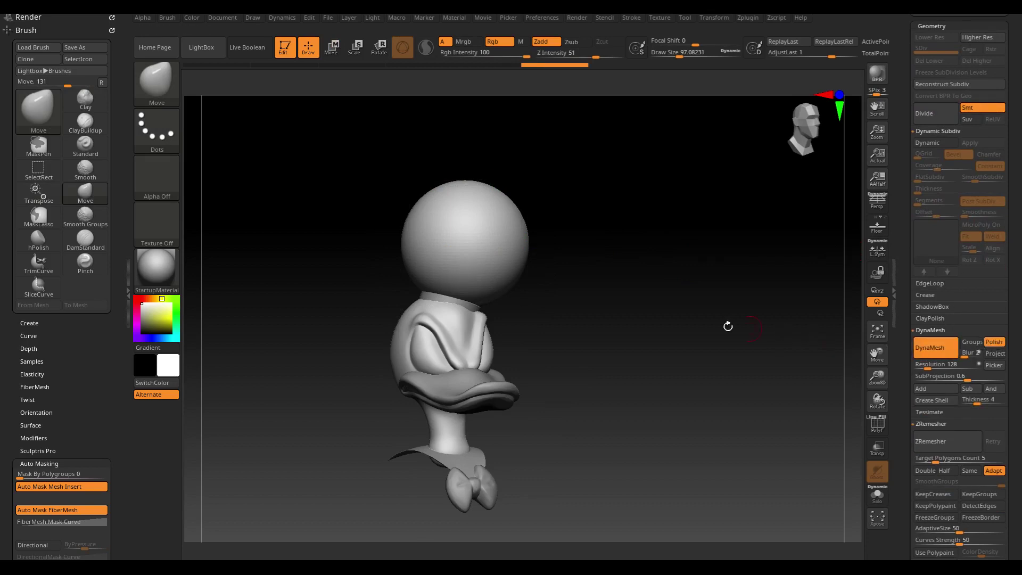
pyautogui.press('w')
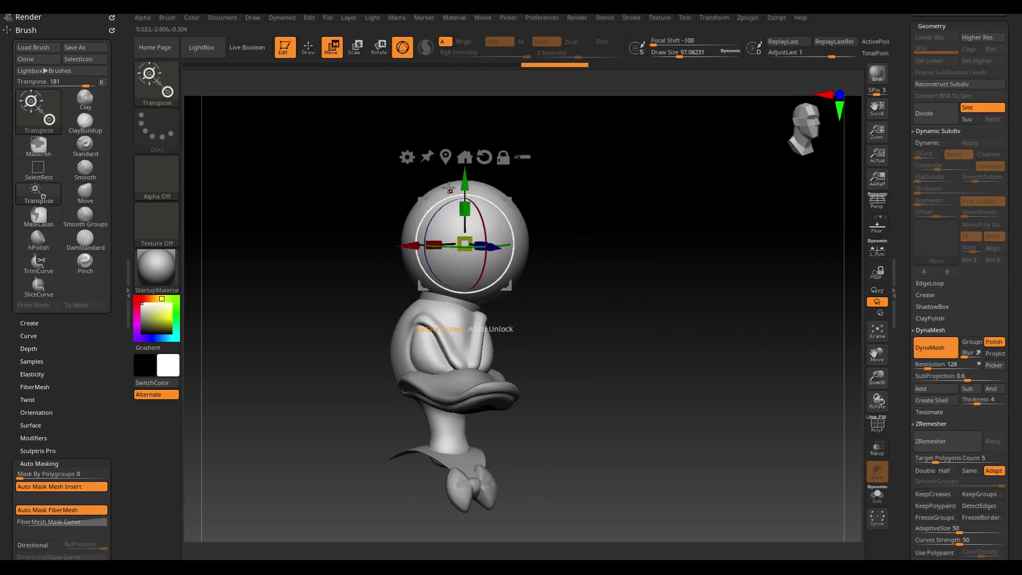
pyautogui.click(407, 156)
pyautogui.click(442, 189)
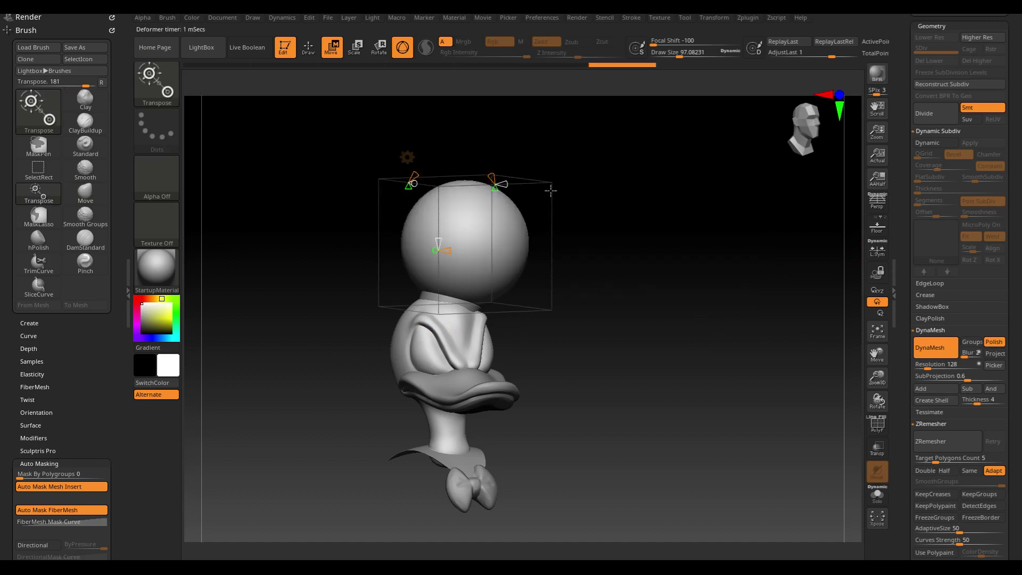
pyautogui.moveTo(438, 190); pyautogui.dragTo(418, 96)
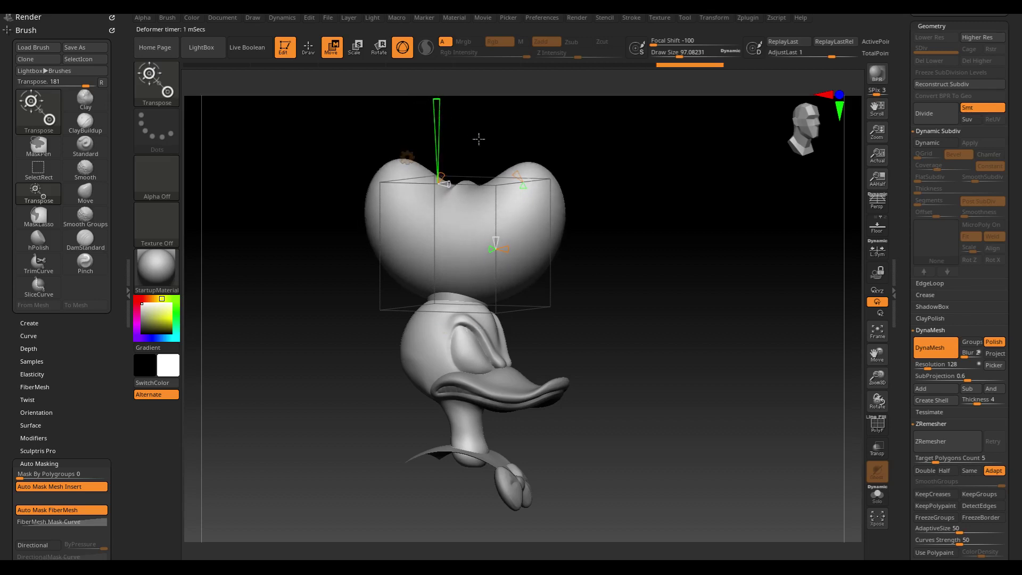
pyautogui.press('q')
# - Commit the Bend Arc deformation and save the project
pyautogui.moveTo(660, 227); pyautogui.dragTo(648, 220)
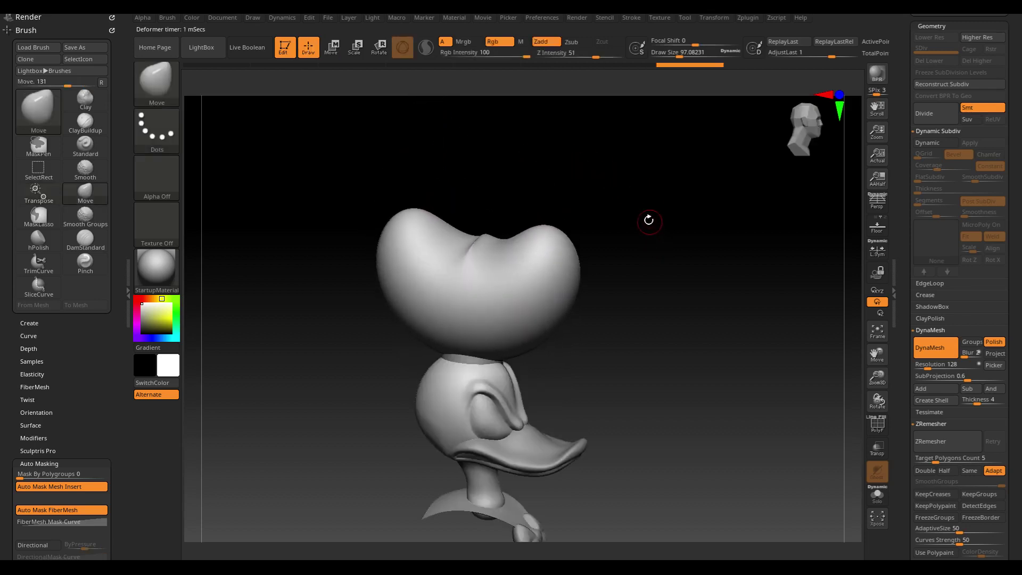
pyautogui.press('w')
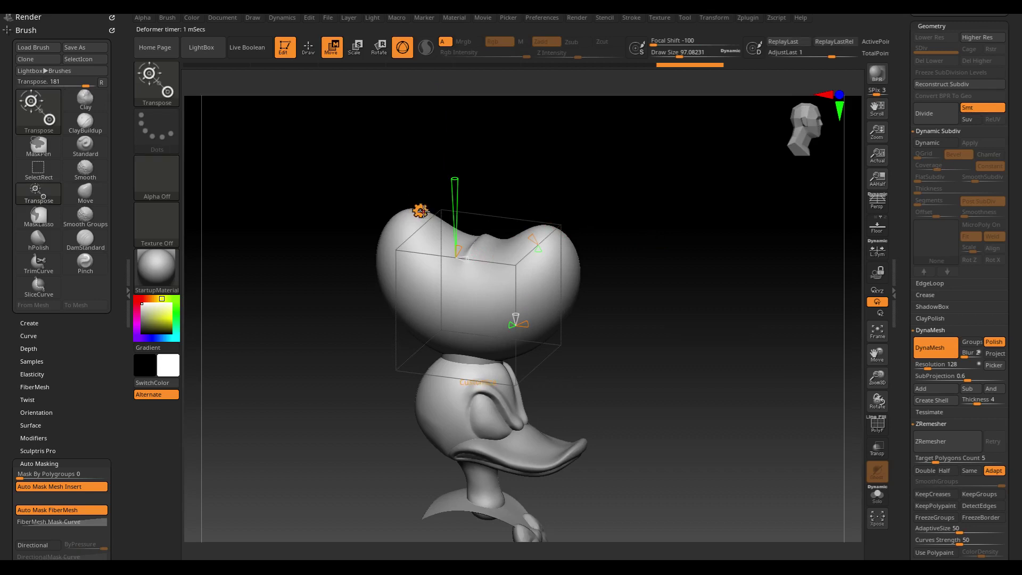
pyautogui.click(421, 211)
pyautogui.click(588, 209)
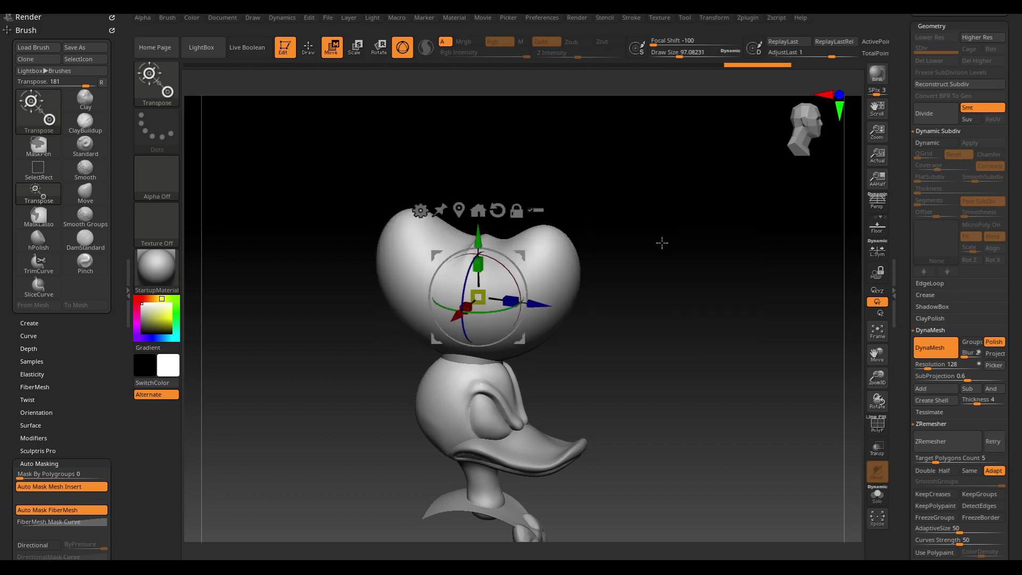
pyautogui.hotkey('ctrl', 's')
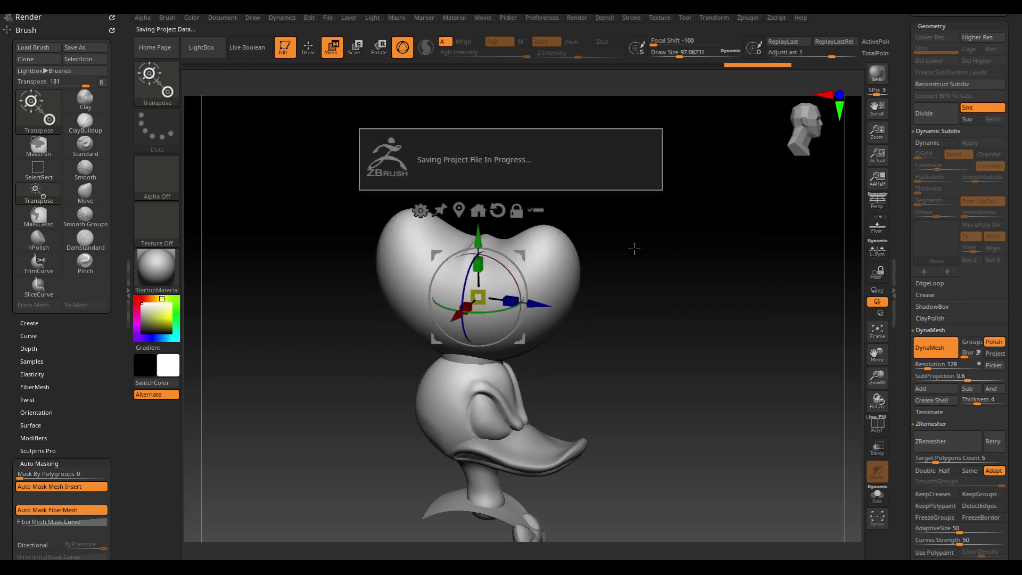
pyautogui.press('q')
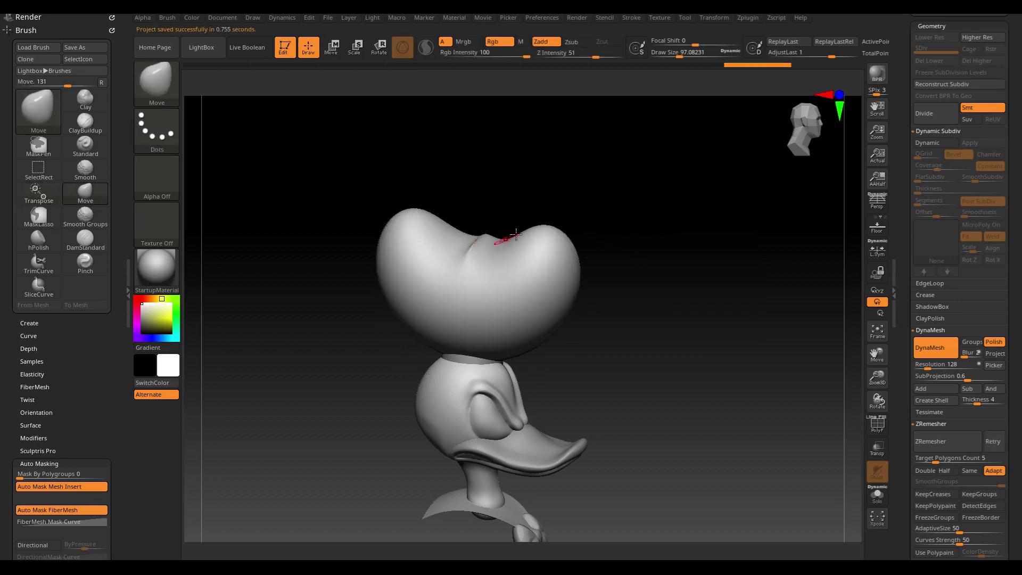
pyautogui.press('shift')
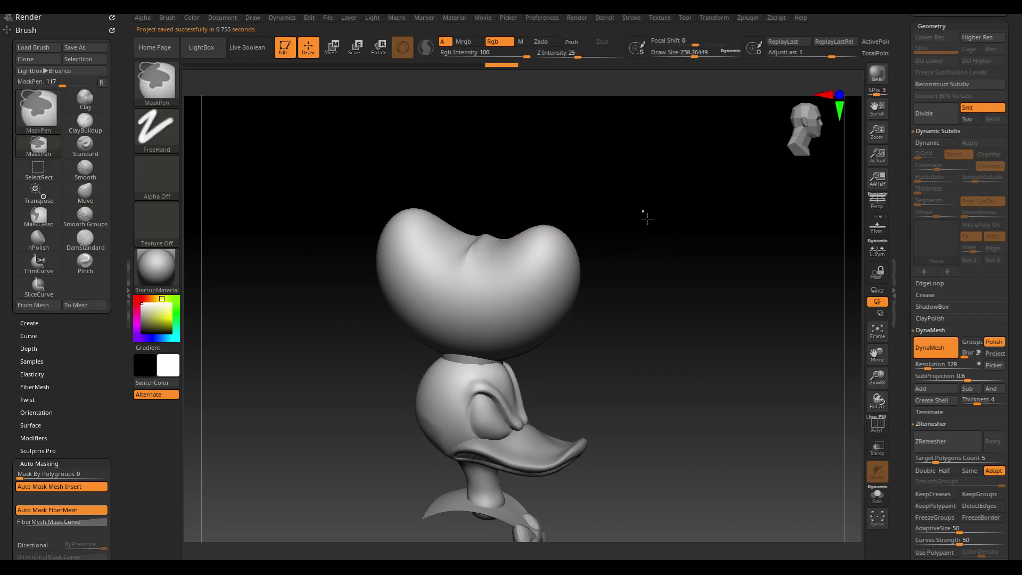
# - Smooth out the creased area on the cap with the smoothing and clay brushes
pyautogui.moveTo(673, 222)
pyautogui.mouseDown()
pyautogui.moveTo(673, 237)
pyautogui.moveTo(665, 224)
pyautogui.mouseUp()
pyautogui.press('shift')
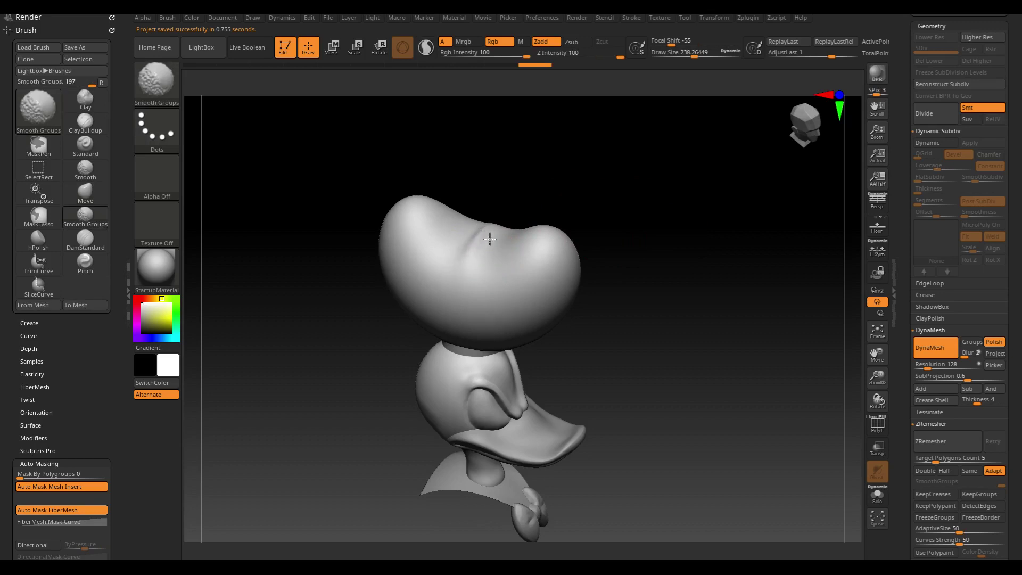
pyautogui.click(87, 123)
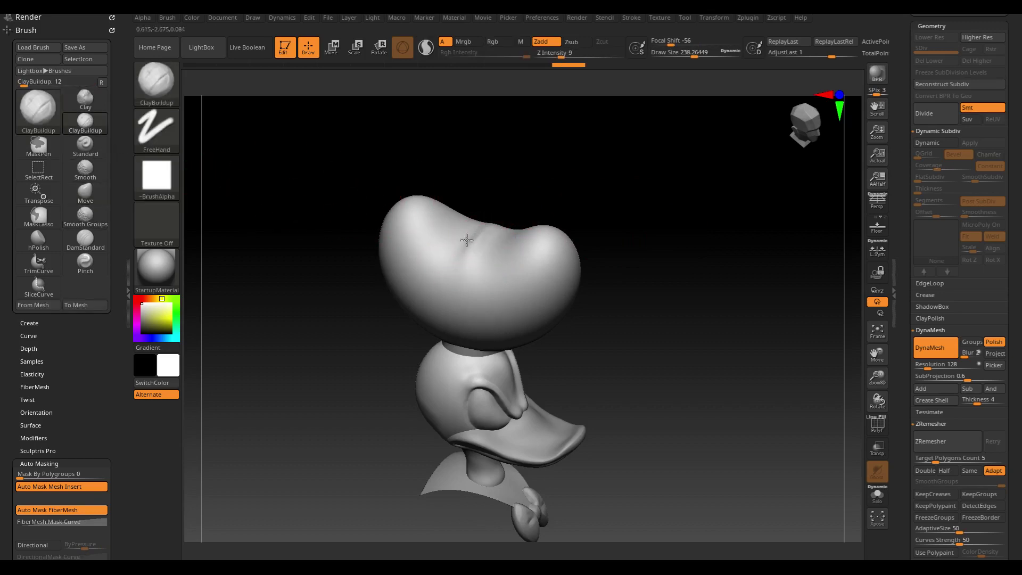
pyautogui.moveTo(478, 260)
pyautogui.keyDown('shift'); pyautogui.mouseDown()
pyautogui.moveTo(536, 239)
pyautogui.moveTo(455, 236)
pyautogui.mouseUp(); pyautogui.keyUp('shift')
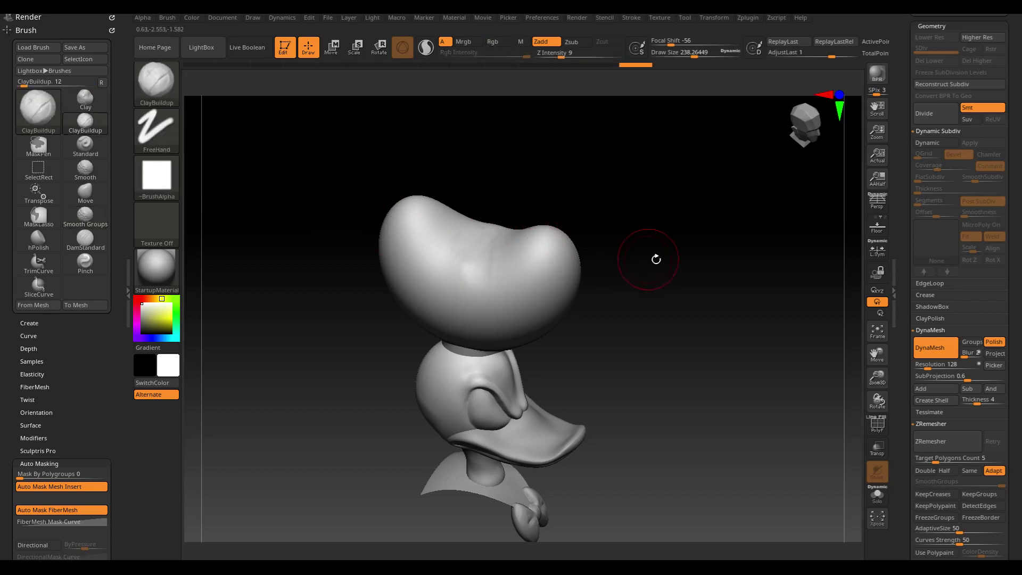
pyautogui.moveTo(655, 256); pyautogui.dragTo(678, 224)
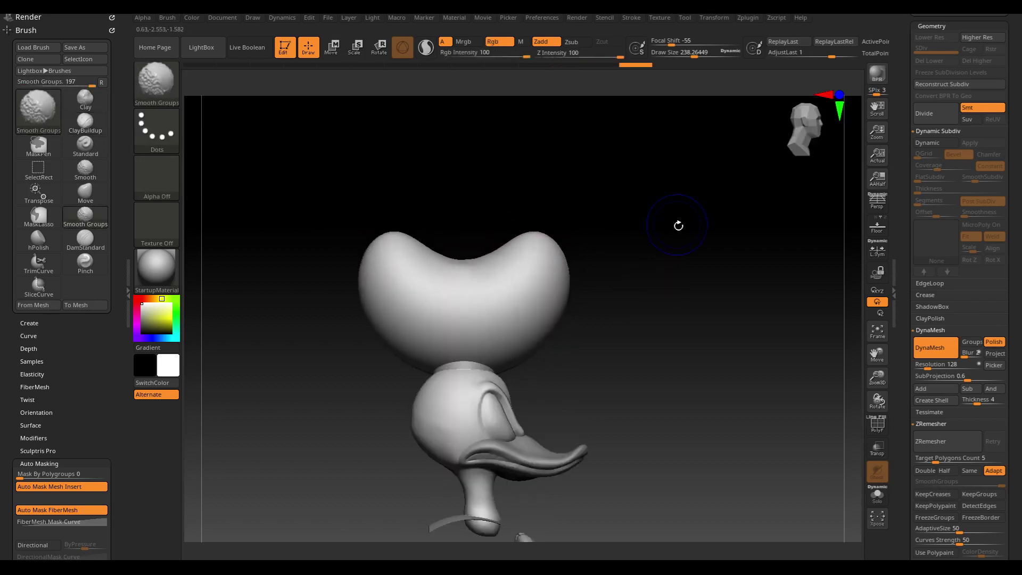
# - Set DynaMesh resolution to 8 and remesh the blue blob into coarse topology
pyautogui.click(935, 364)
pyautogui.write('2884')
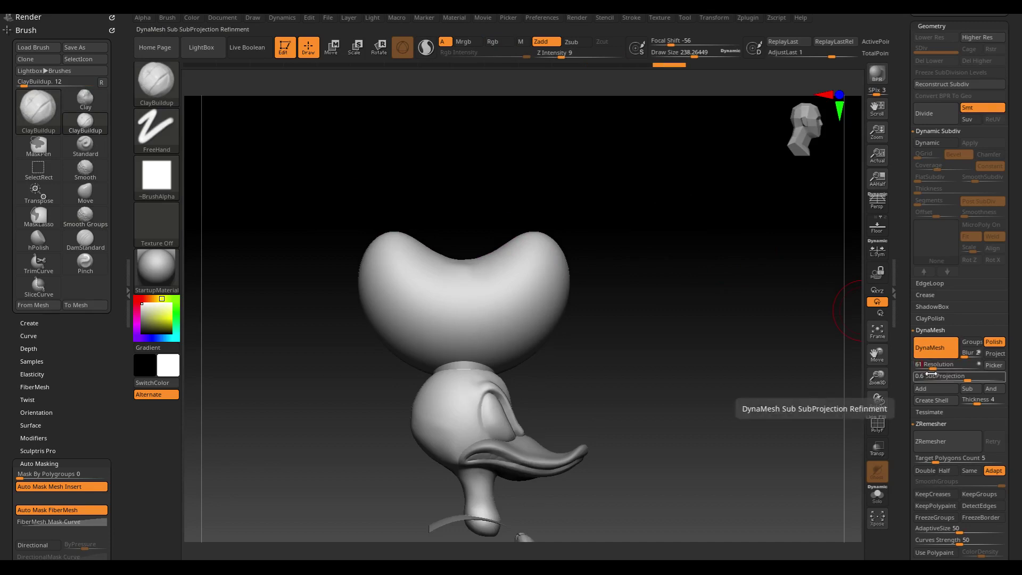
pyautogui.press('Return')
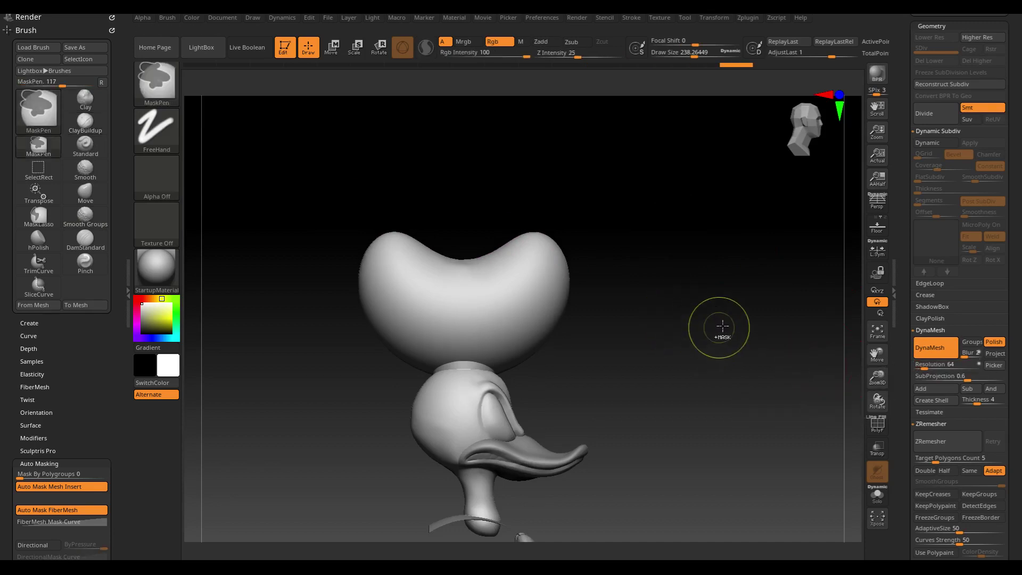
pyautogui.moveTo(734, 322)
pyautogui.mouseDown()
pyautogui.moveTo(703, 340)
pyautogui.moveTo(823, 375)
pyautogui.mouseUp()
pyautogui.hotkey('shift', 'f')
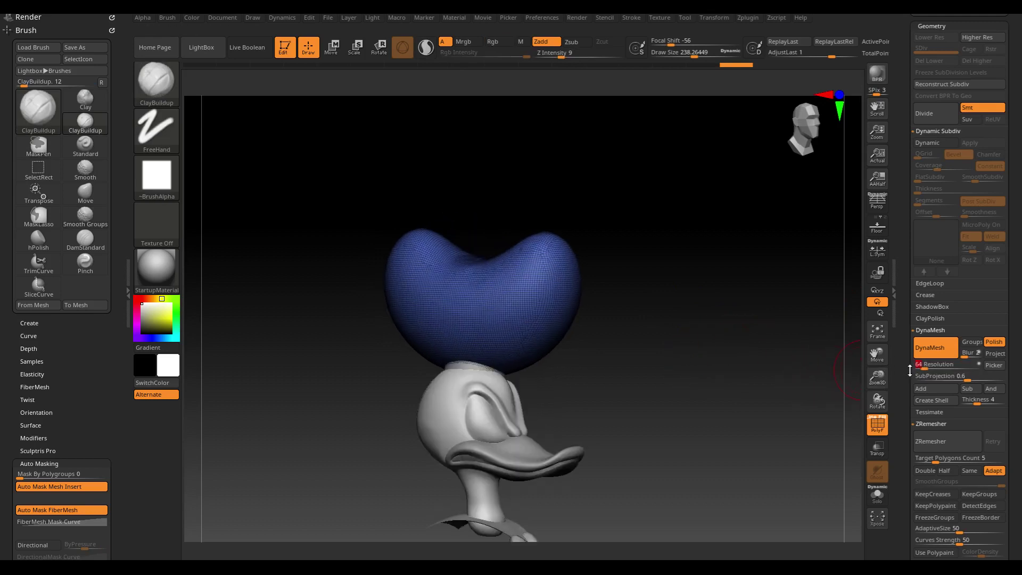
pyautogui.write('8')
pyautogui.press('ctrl')
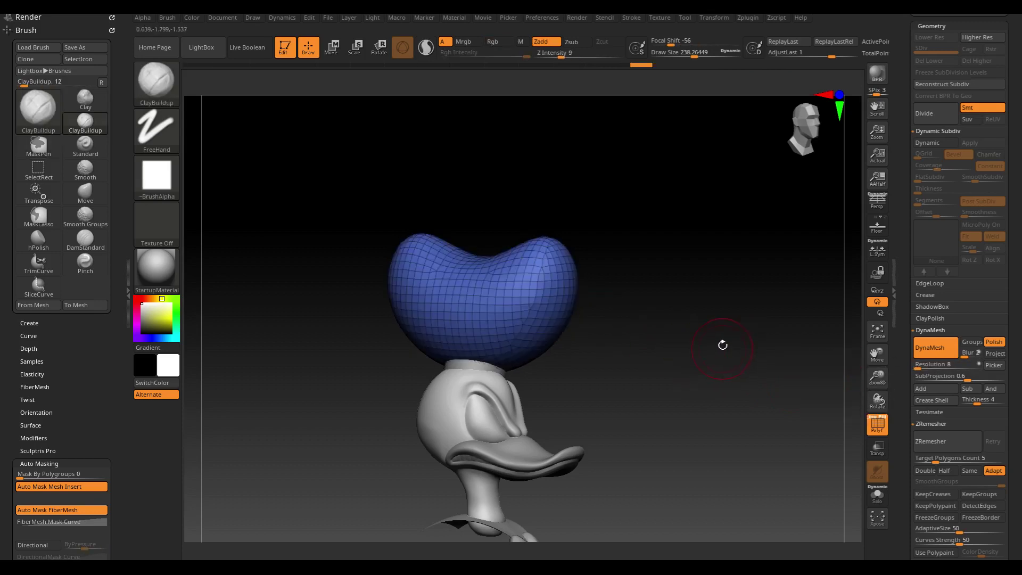
pyautogui.keyDown('ctrl'); pyautogui.moveTo(720, 343); pyautogui.dragTo(706, 350); pyautogui.keyUp('ctrl')
# - Restore the wide heart shape and squash the blob vertically into a flatter cap
pyautogui.hotkey('ctrl', 'z')
pyautogui.hotkey('ctrl', 'z')
pyautogui.press('w')
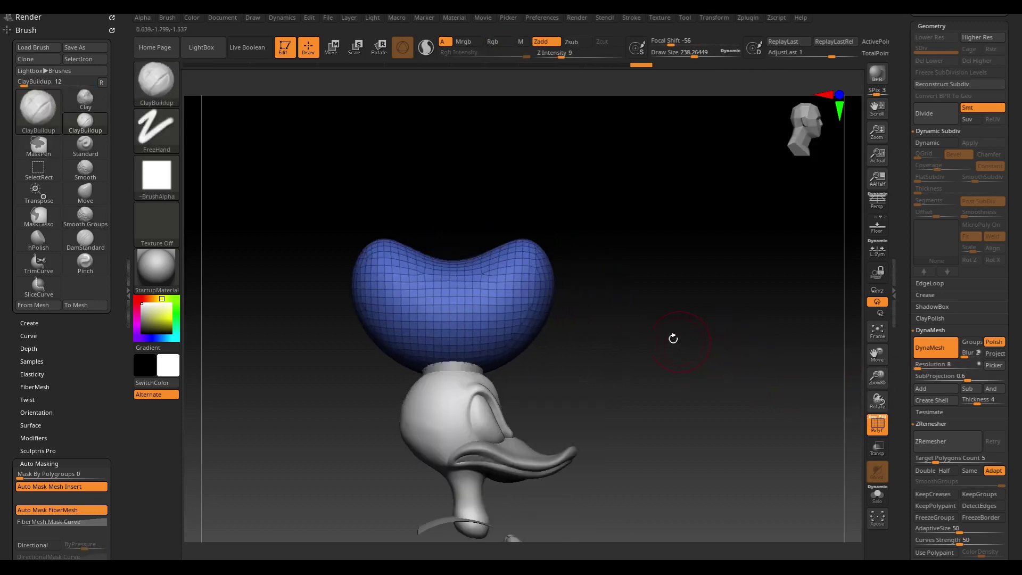
pyautogui.moveTo(458, 276)
pyautogui.mouseDown()
pyautogui.moveTo(455, 306)
pyautogui.moveTo(473, 310)
pyautogui.moveTo(454, 291)
pyautogui.mouseUp()
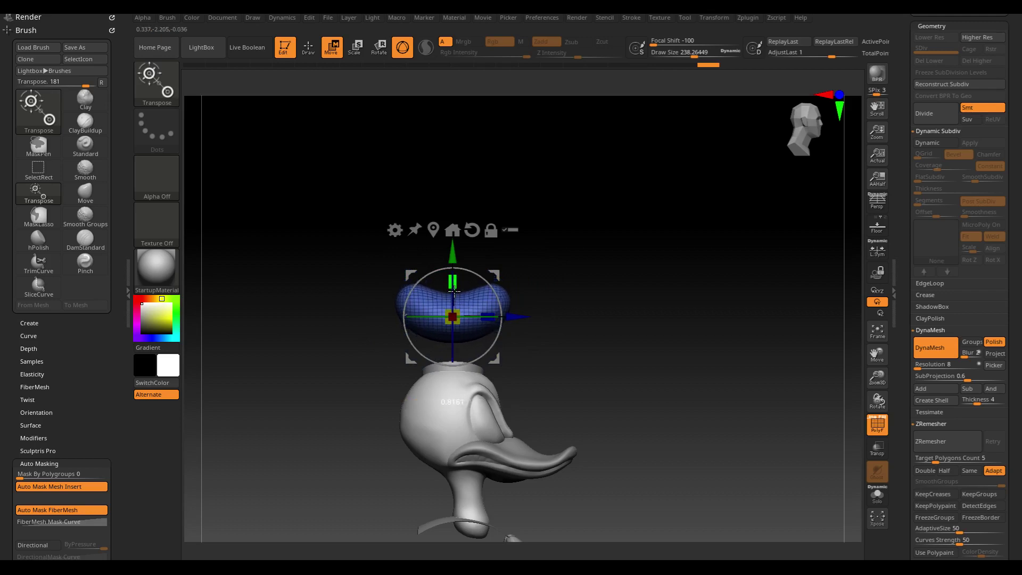
# - Bulge and shift the blob's lobes with the Move brush at draw size about 442
pyautogui.press('q')
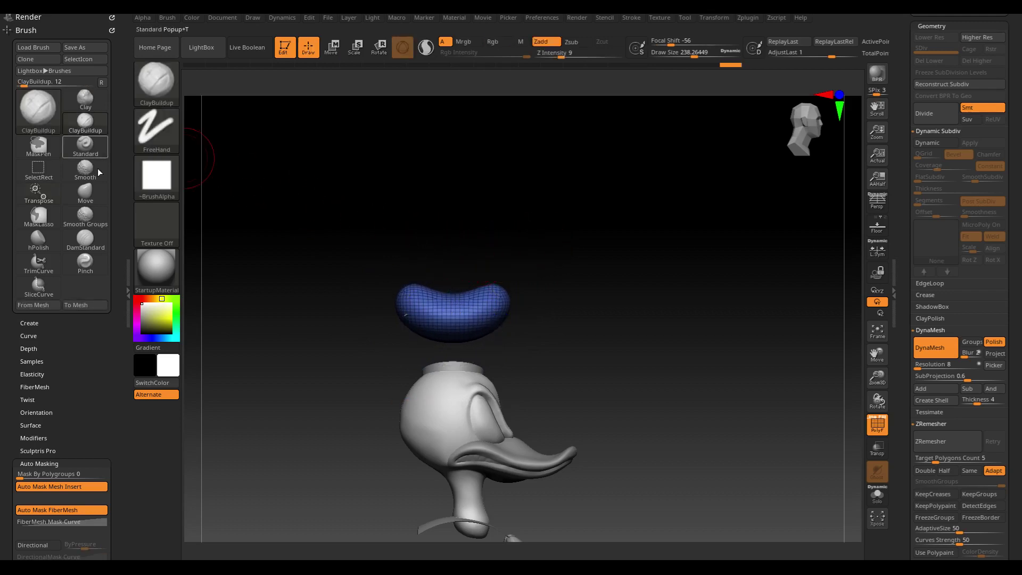
pyautogui.click(85, 192)
pyautogui.press('s')
pyautogui.moveTo(581, 243); pyautogui.dragTo(599, 243)
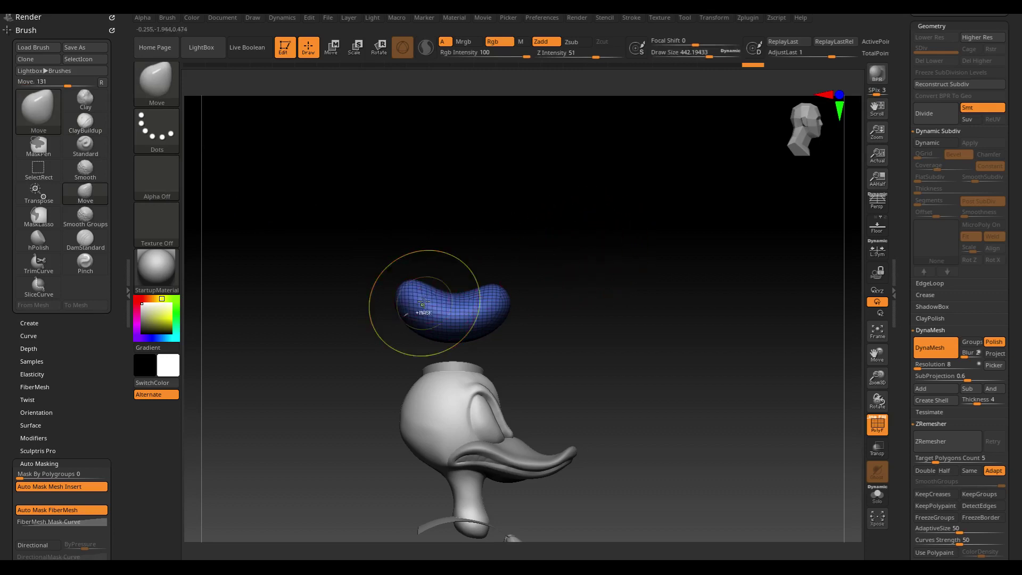
pyautogui.moveTo(405, 283); pyautogui.dragTo(413, 266)
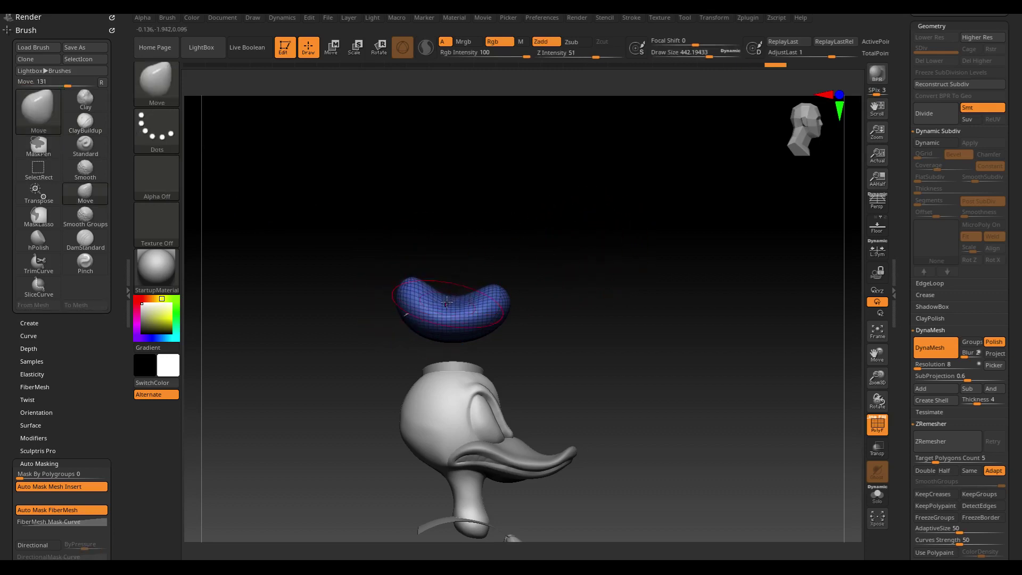
pyautogui.moveTo(446, 302)
pyautogui.mouseDown()
pyautogui.moveTo(498, 292)
pyautogui.moveTo(501, 269)
pyautogui.moveTo(551, 285)
pyautogui.mouseUp()
# - Rotate the blob with the transform gizmo so it tilts back over the head
pyautogui.press('w')
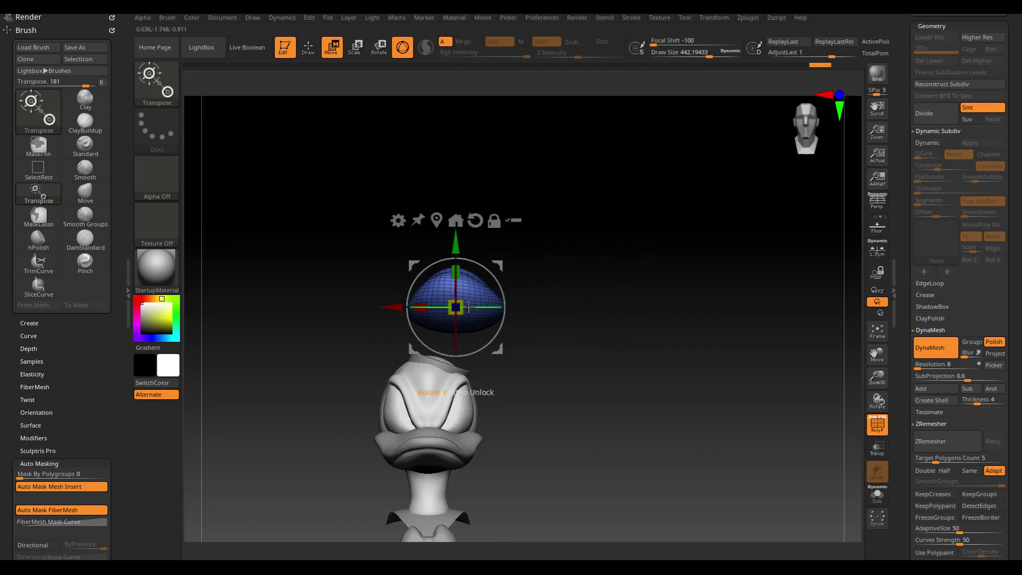
pyautogui.moveTo(497, 307)
pyautogui.mouseDown()
pyautogui.moveTo(485, 302)
pyautogui.moveTo(480, 335)
pyautogui.mouseUp()
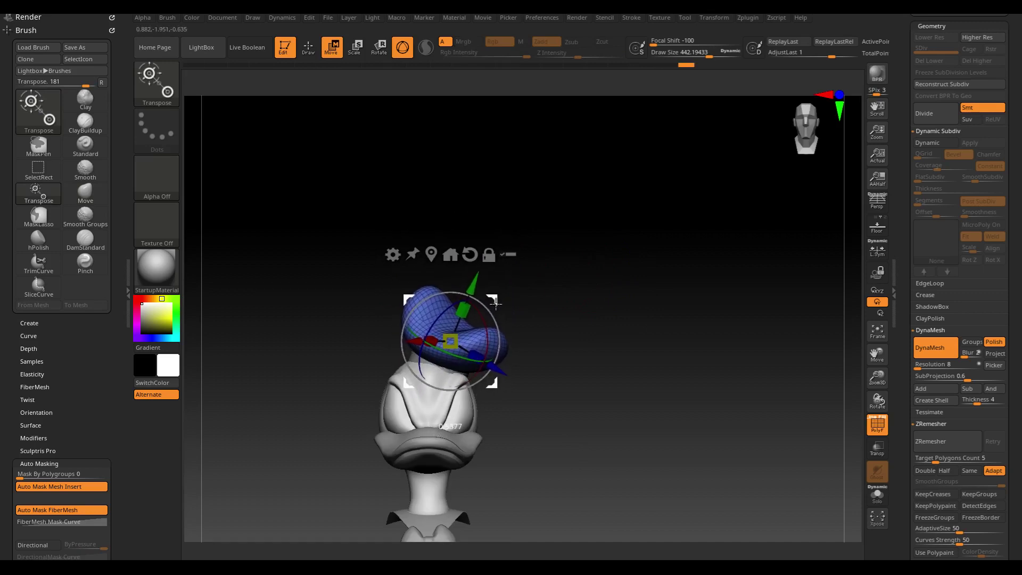
pyautogui.moveTo(561, 291)
pyautogui.mouseDown()
pyautogui.moveTo(634, 313)
pyautogui.moveTo(607, 257)
pyautogui.moveTo(661, 253)
pyautogui.moveTo(633, 276)
pyautogui.mouseUp()
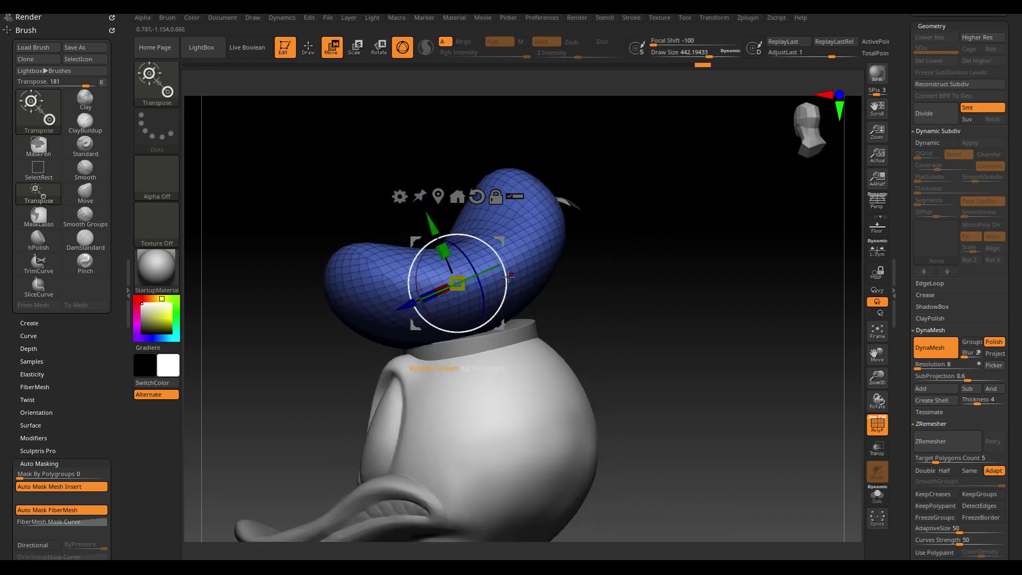
pyautogui.moveTo(526, 258)
pyautogui.mouseDown()
pyautogui.moveTo(602, 240)
pyautogui.moveTo(566, 311)
pyautogui.mouseUp()
pyautogui.click(541, 293)
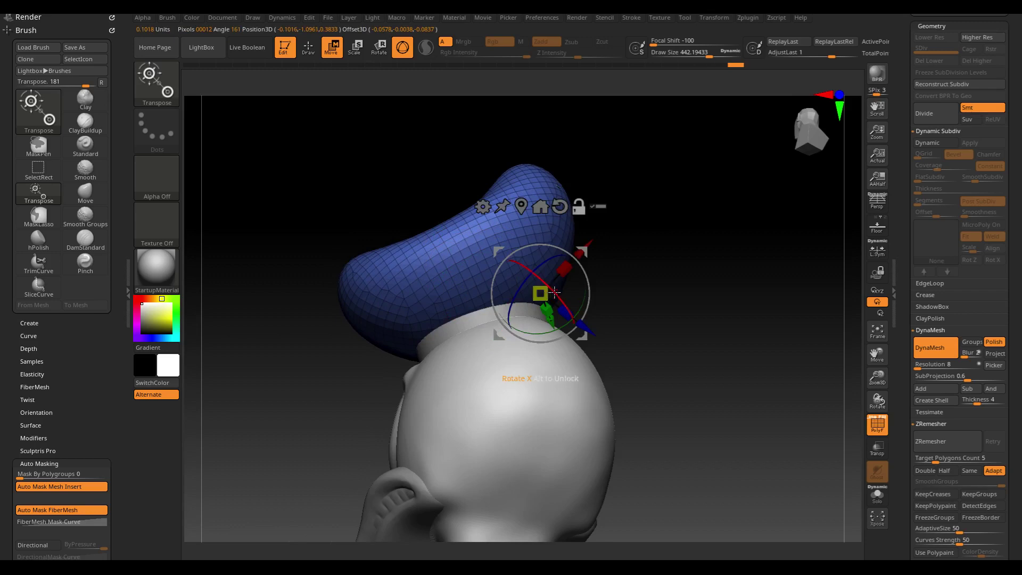
pyautogui.press('q')
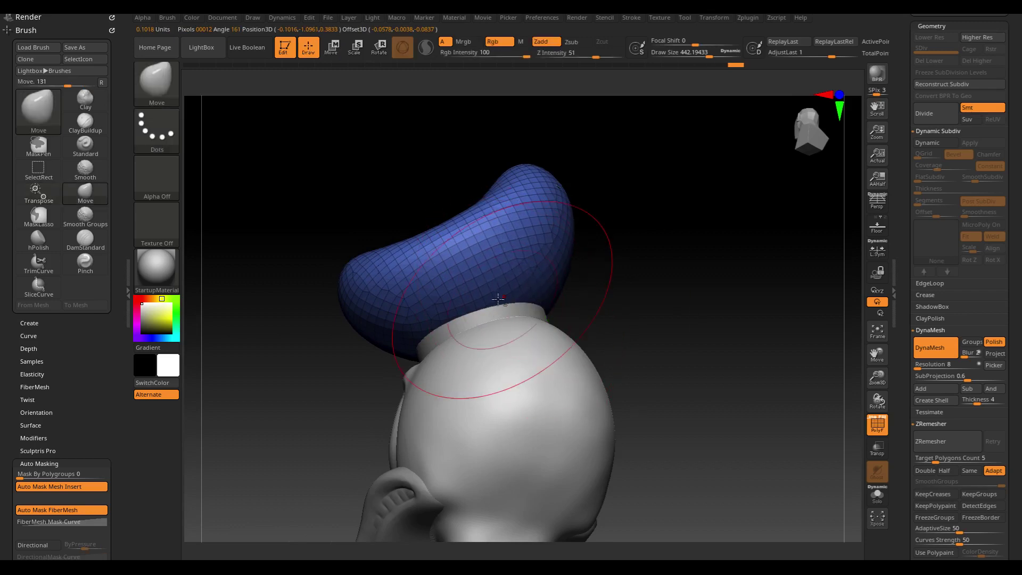
pyautogui.moveTo(495, 301); pyautogui.dragTo(572, 306)
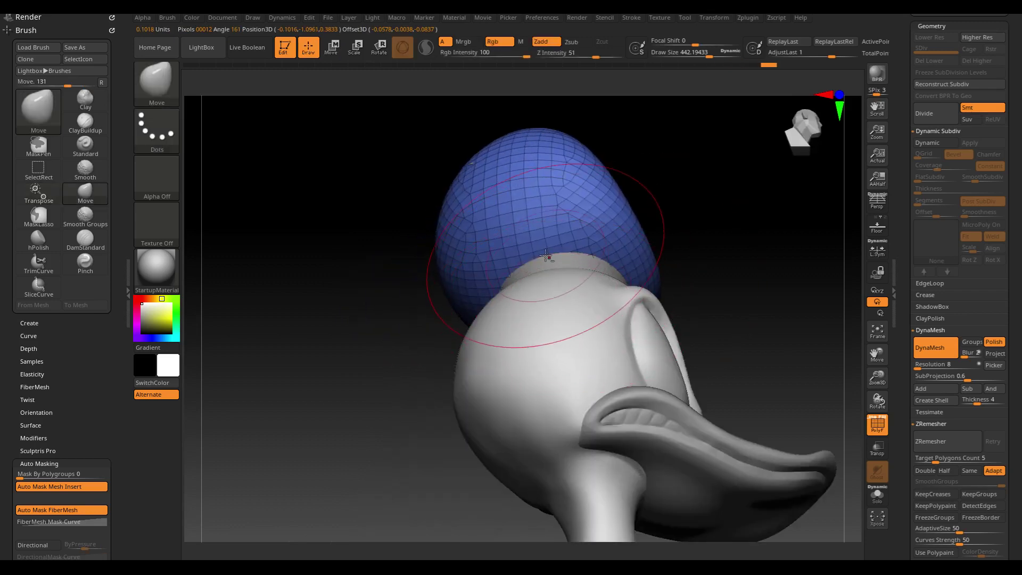
pyautogui.moveTo(714, 210)
pyautogui.mouseDown()
pyautogui.moveTo(672, 233)
pyautogui.moveTo(688, 238)
pyautogui.moveTo(522, 304)
pyautogui.moveTo(473, 244)
pyautogui.moveTo(736, 205)
pyautogui.moveTo(648, 261)
pyautogui.mouseUp()
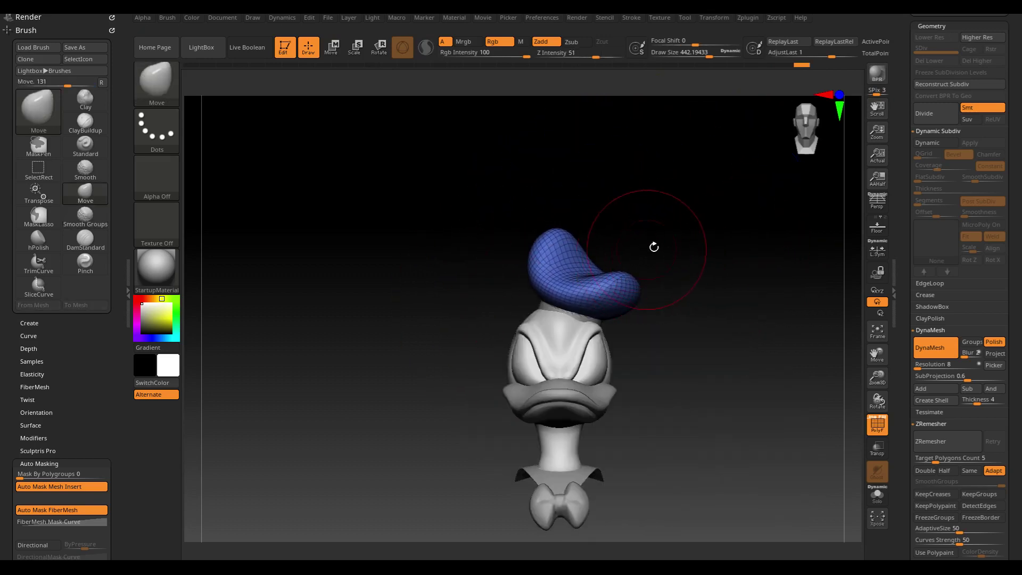
# - Compare cap shapes via undo/redo, keep the raised curled cap, and show the Subtool list
pyautogui.hotkey('ctrl', 'z')
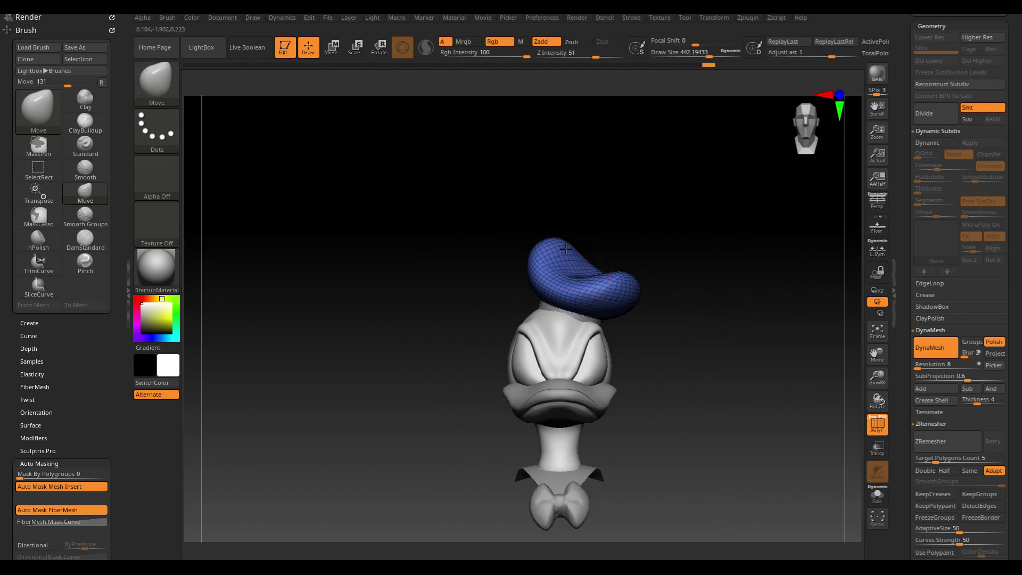
pyautogui.hotkey('ctrl', 'shift', 'z')
pyautogui.hotkey('ctrl', 'shift', 'z')
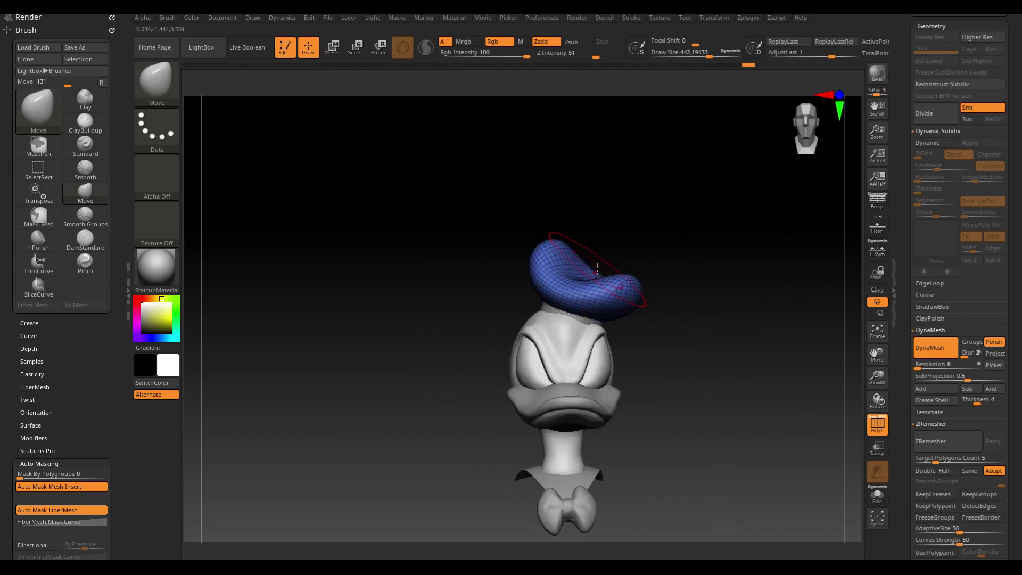
pyautogui.moveTo(644, 256)
pyautogui.mouseDown()
pyautogui.moveTo(621, 245)
pyautogui.moveTo(568, 281)
pyautogui.mouseUp()
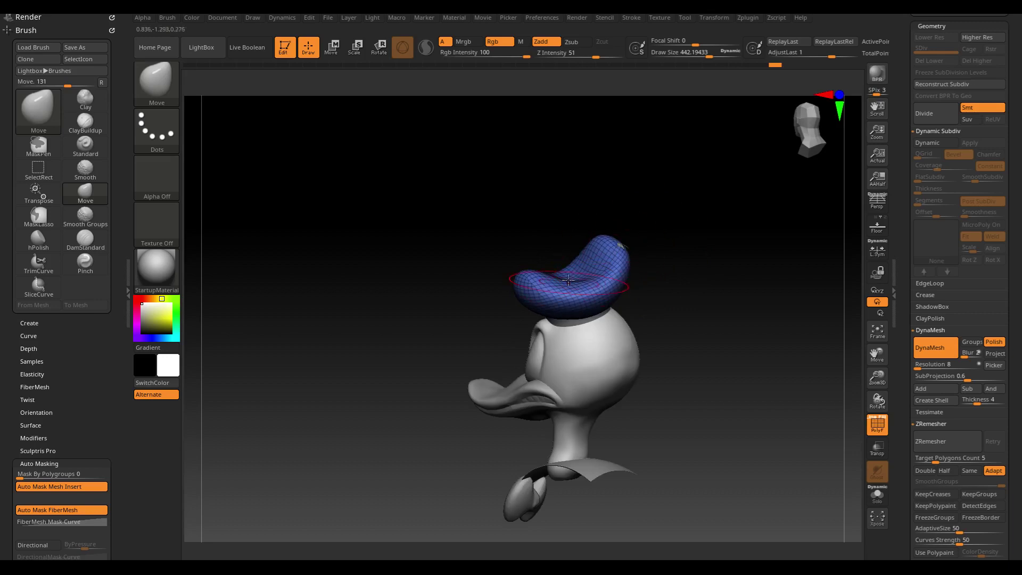
pyautogui.hotkey('ctrl', 'shift', 'z')
pyautogui.hotkey('ctrl', 'shift', 'z')
pyautogui.hotkey('ctrl', 'shift', 'z')
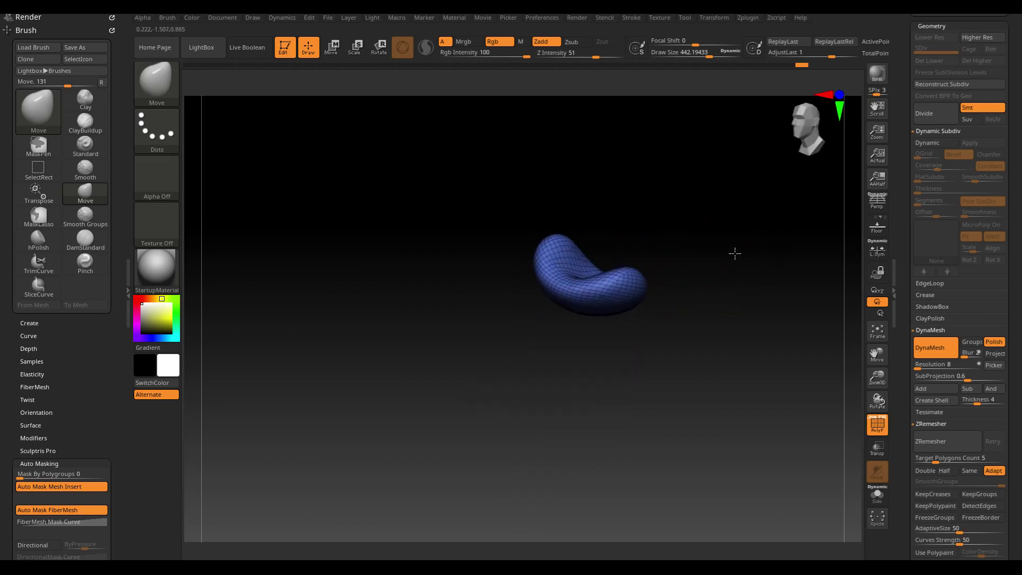
pyautogui.hotkey('ctrl', 'shift', 'z')
pyautogui.hotkey('ctrl', 'z')
pyautogui.hotkey('ctrl', 'z')
pyautogui.hotkey('ctrl', 'shift', 'z')
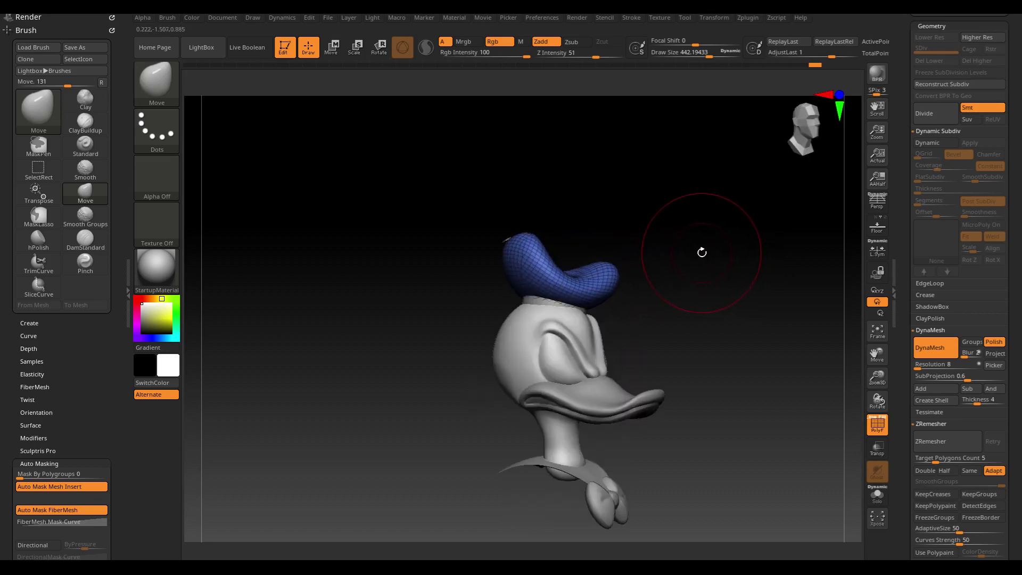
pyautogui.hotkey('ctrl', 'z')
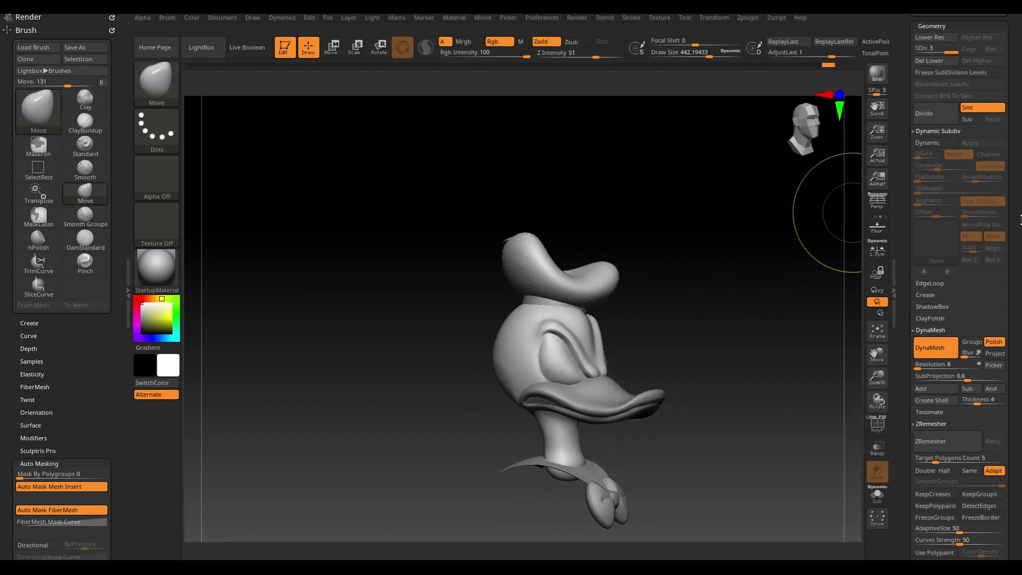
pyautogui.scroll(5, 1011, 266)
pyautogui.scroll(2, 1020, 311)
# - Select the collar piece PM3D_Sphere3D1_3, solo it and frame it to fill the view
pyautogui.scroll(2, 1006, 231)
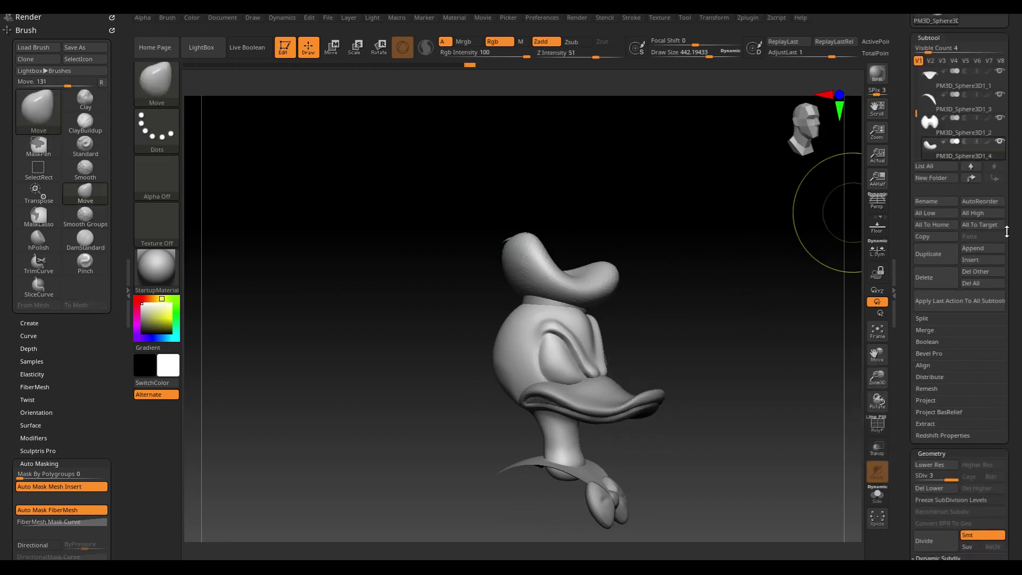
pyautogui.click(960, 103)
pyautogui.moveTo(716, 253); pyautogui.dragTo(684, 264)
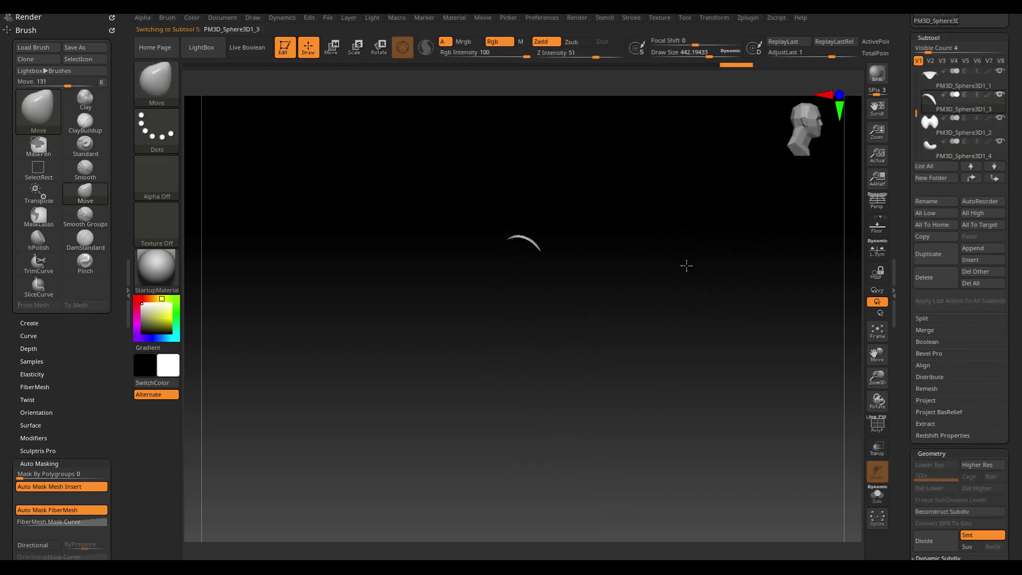
pyautogui.click(877, 495)
pyautogui.press('f')
pyautogui.moveTo(641, 228)
pyautogui.mouseDown()
pyautogui.moveTo(520, 321)
pyautogui.moveTo(524, 313)
pyautogui.moveTo(506, 374)
pyautogui.moveTo(579, 289)
pyautogui.mouseUp()
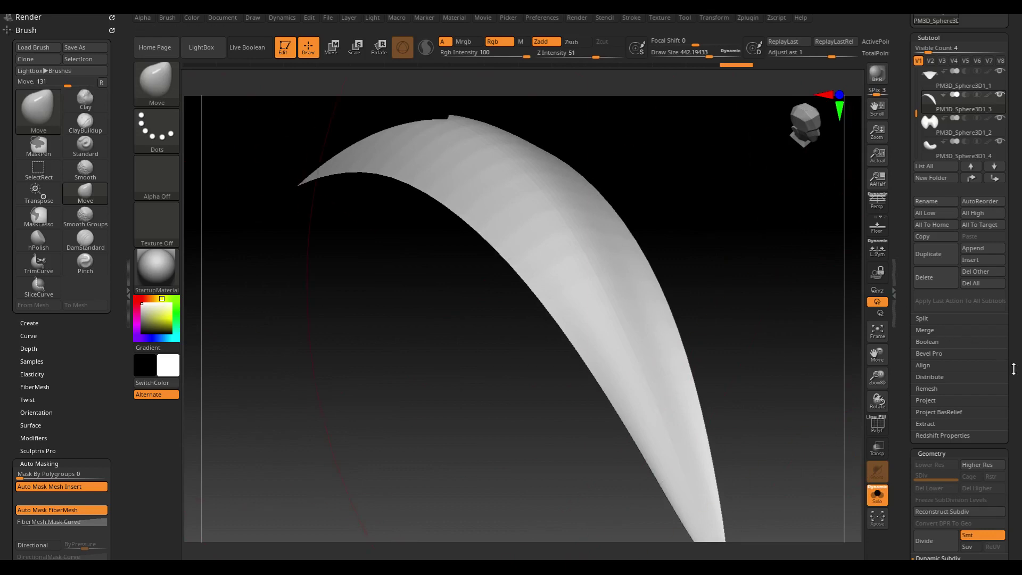
# - Scroll the Tool palette down to the piece's DynaMesh and subdivision settings
pyautogui.scroll(-8, 1013, 368)
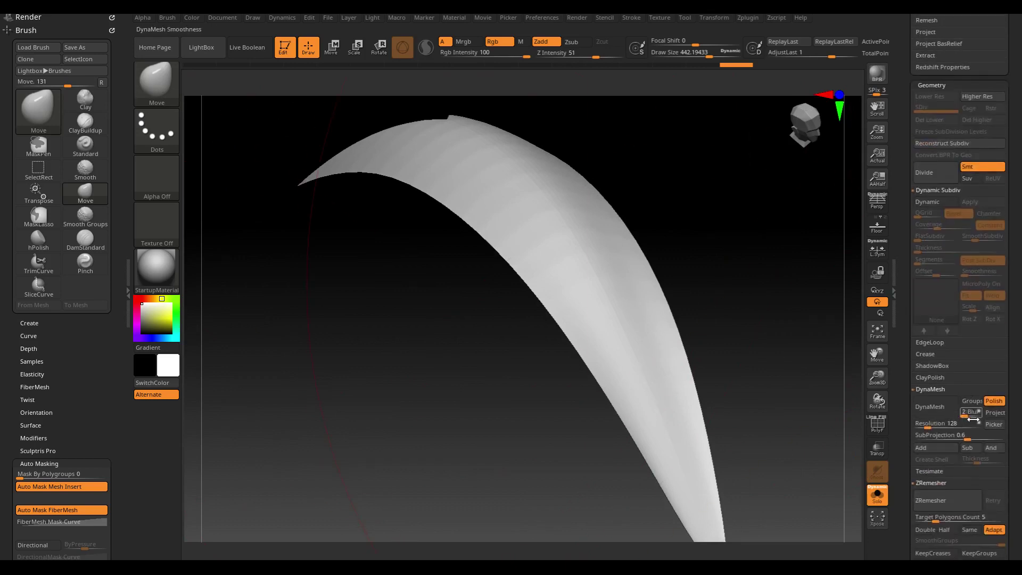
pyautogui.scroll(-3, 1015, 431)
pyautogui.scroll(-3, 1013, 372)
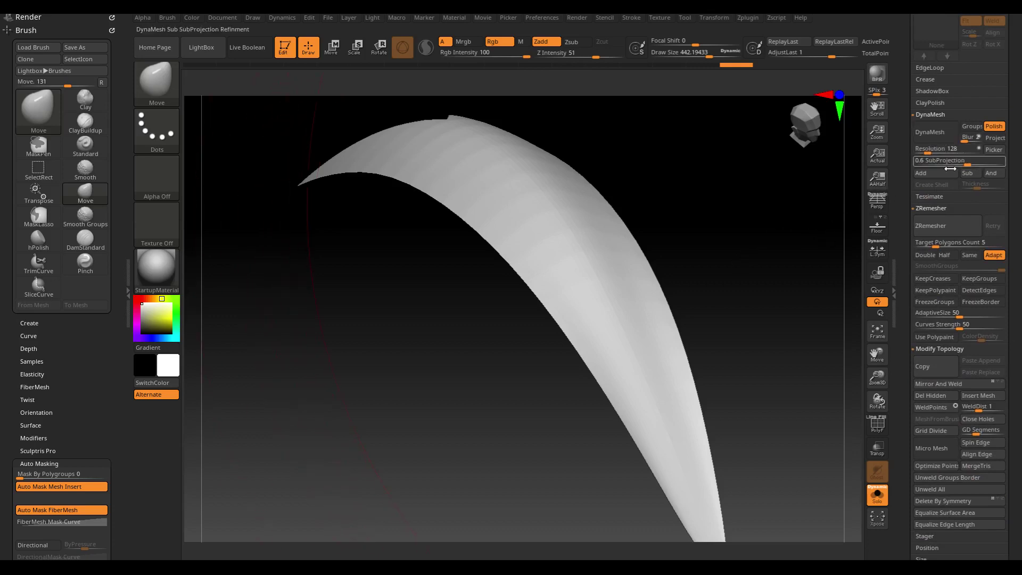
pyautogui.scroll(-1, 1020, 237)
pyautogui.moveTo(1021, 237)
pyautogui.mouseDown()
pyautogui.moveTo(1017, 276)
pyautogui.moveTo(1017, 63)
pyautogui.mouseUp()
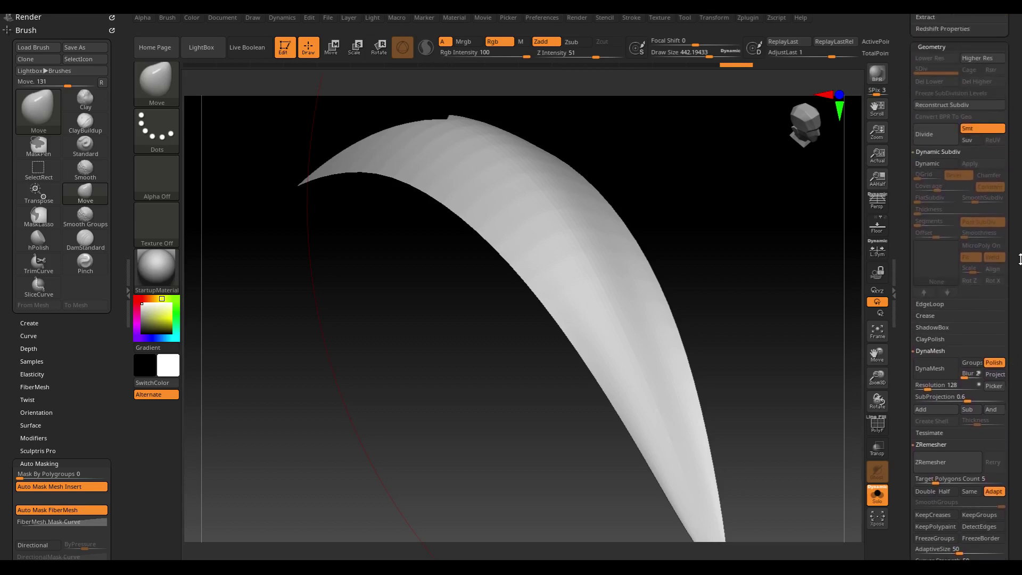
# - Enable Dynamic Subdiv on the curved piece with shell Thickness 0.005 and Segments 2
pyautogui.click(934, 167)
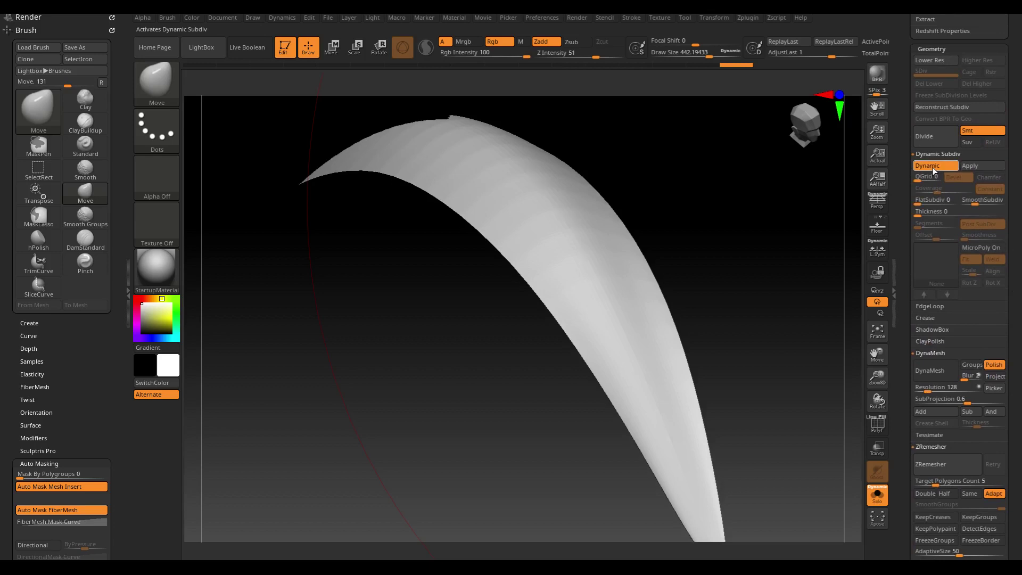
pyautogui.click(924, 215)
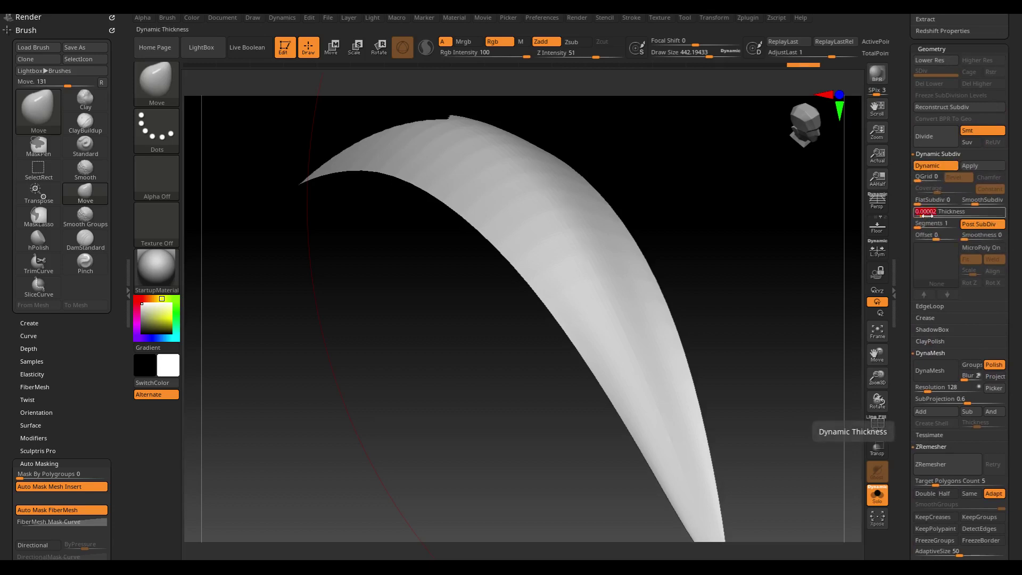
pyautogui.moveTo(924, 215); pyautogui.dragTo(941, 216)
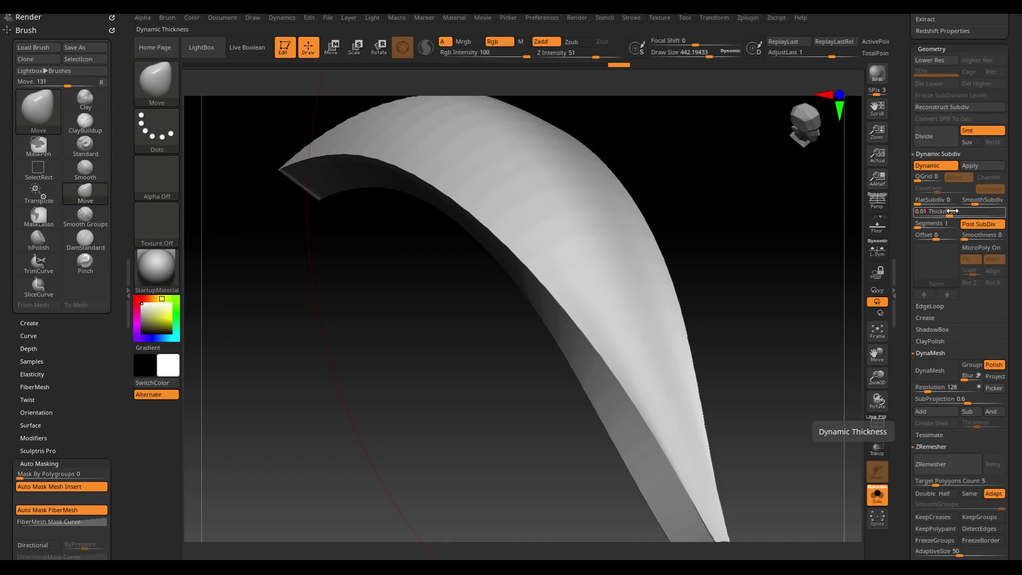
pyautogui.moveTo(952, 211); pyautogui.dragTo(949, 212)
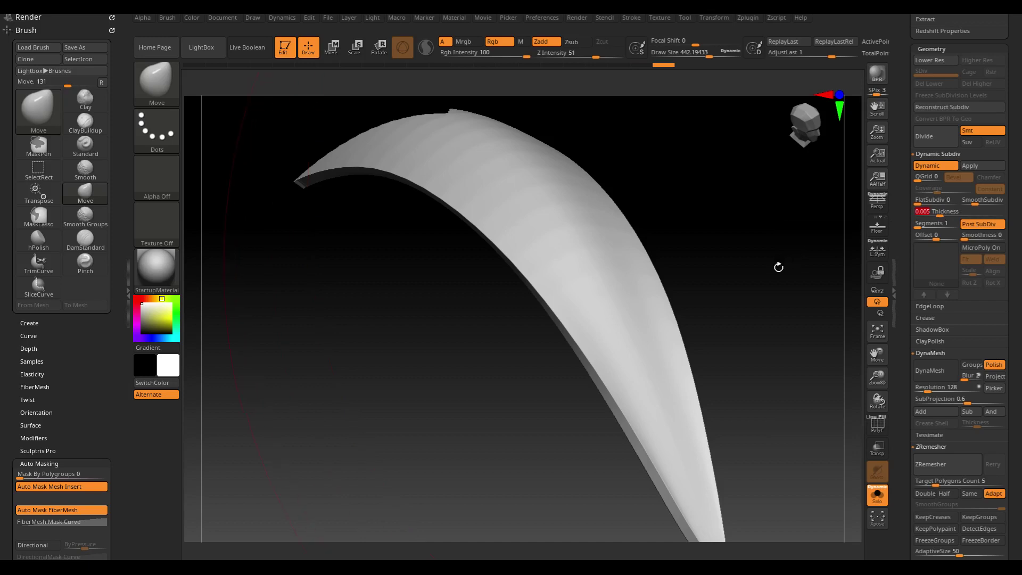
pyautogui.moveTo(779, 267); pyautogui.dragTo(766, 263)
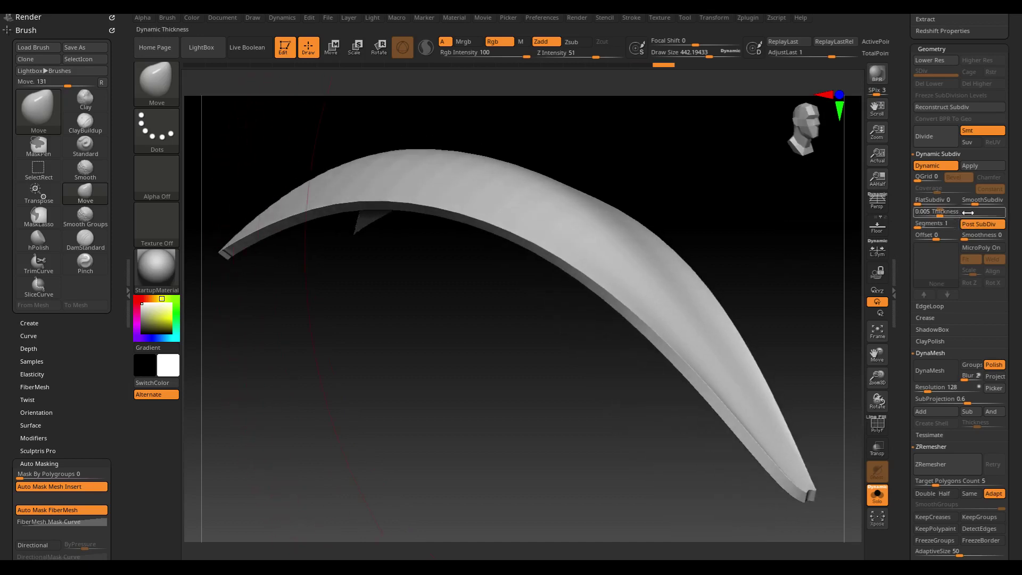
pyautogui.moveTo(970, 203); pyautogui.dragTo(974, 203)
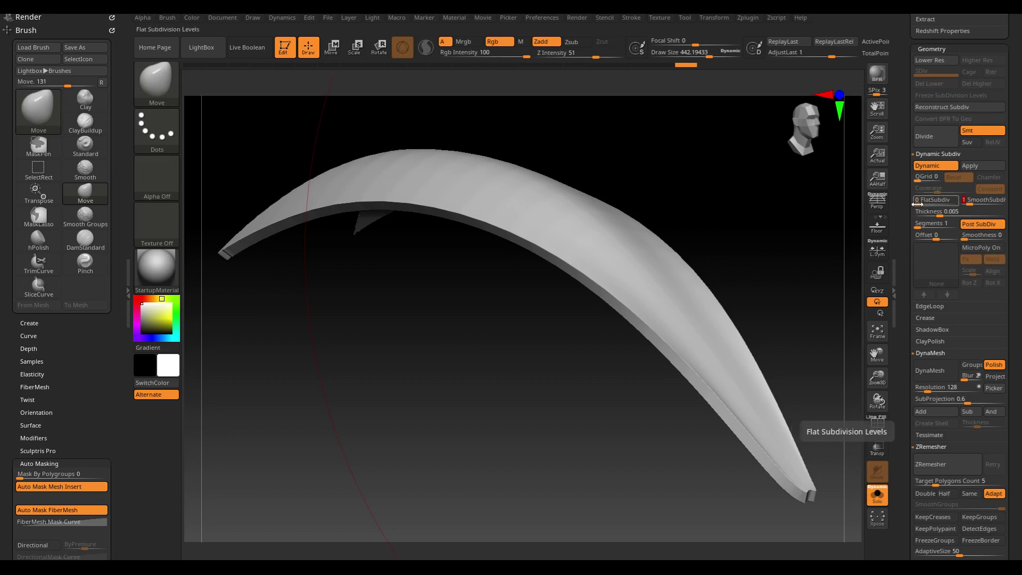
pyautogui.click(923, 228)
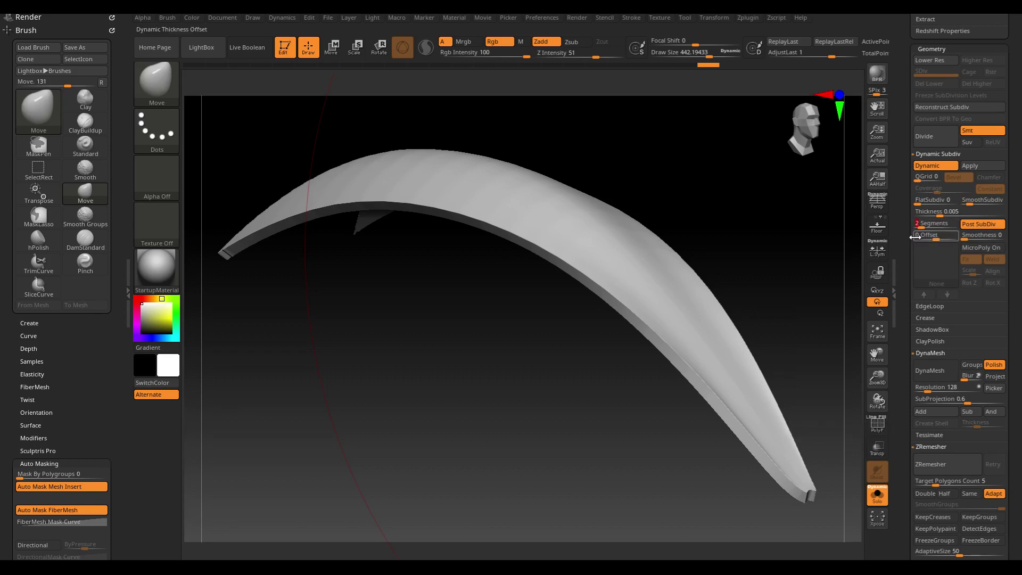
# - Show the polygroup wireframe, keep thickness Segments at 2 and shift the shell Offset
pyautogui.hotkey('shift', 'f')
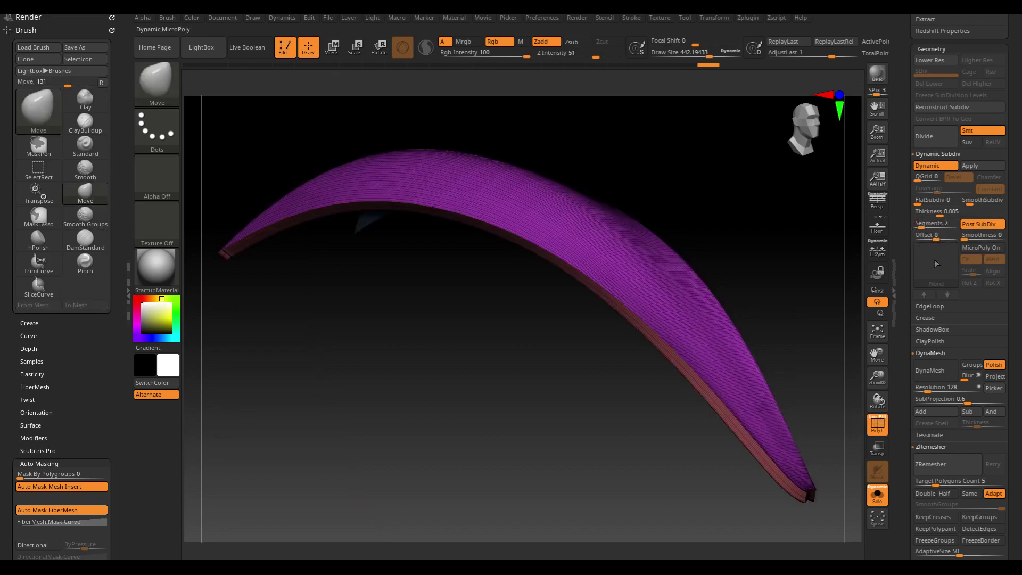
pyautogui.moveTo(928, 227); pyautogui.dragTo(921, 229)
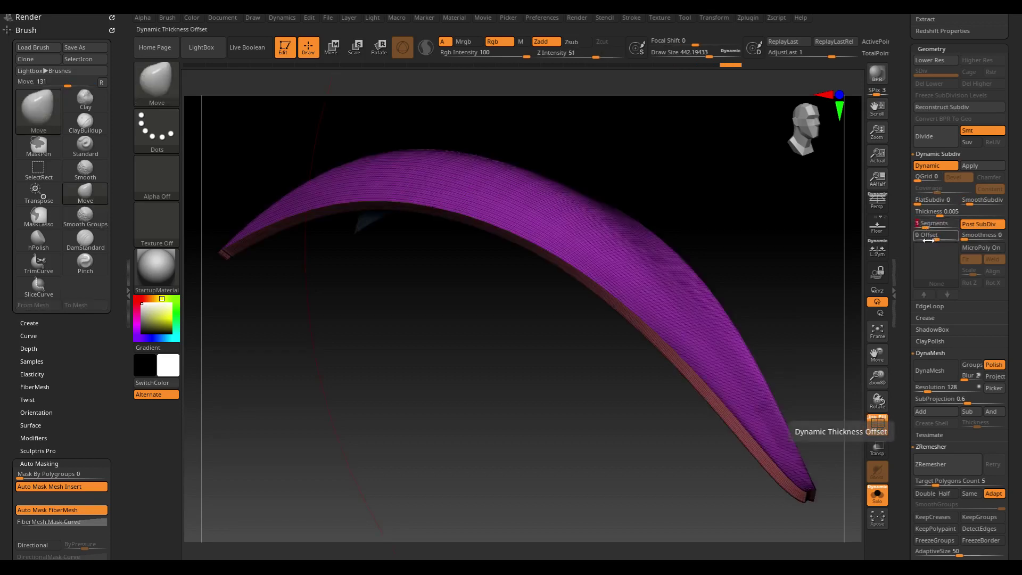
pyautogui.click(935, 237)
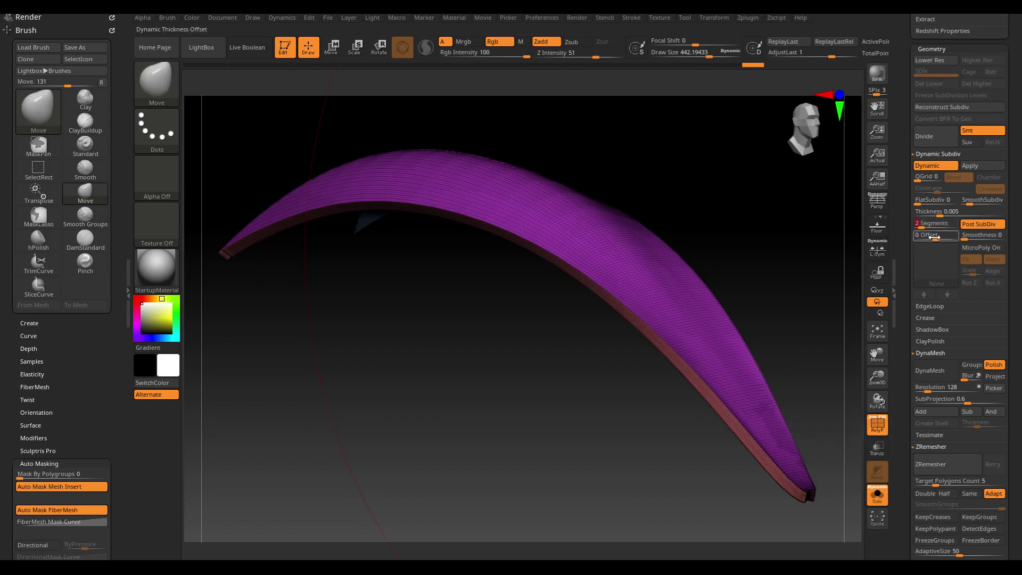
pyautogui.moveTo(922, 238)
pyautogui.mouseDown()
pyautogui.moveTo(921, 250)
pyautogui.moveTo(968, 249)
pyautogui.mouseUp()
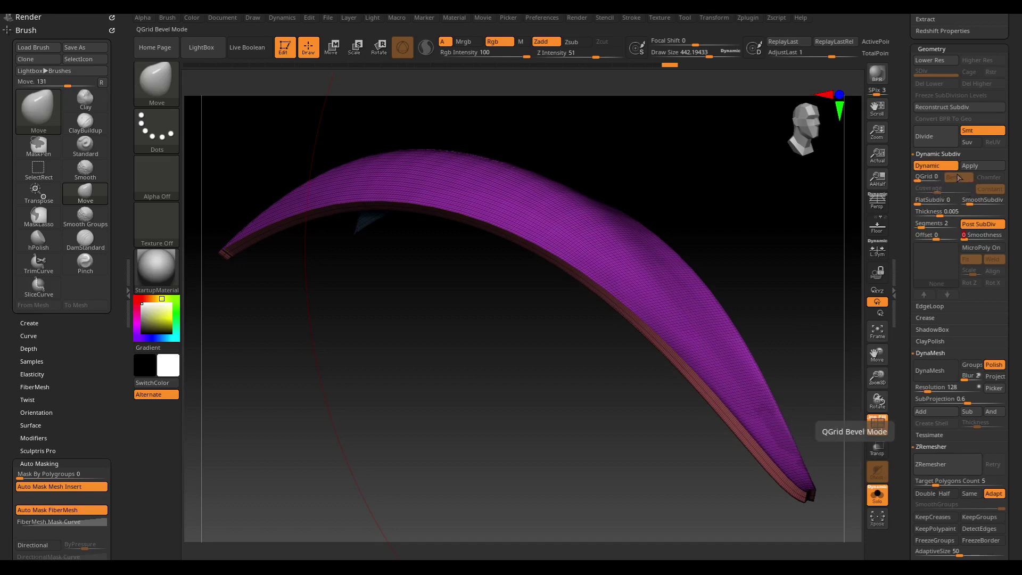
# - Try a QGrid bevel on the shell edges, then set QGrid back to 0
pyautogui.click(919, 177)
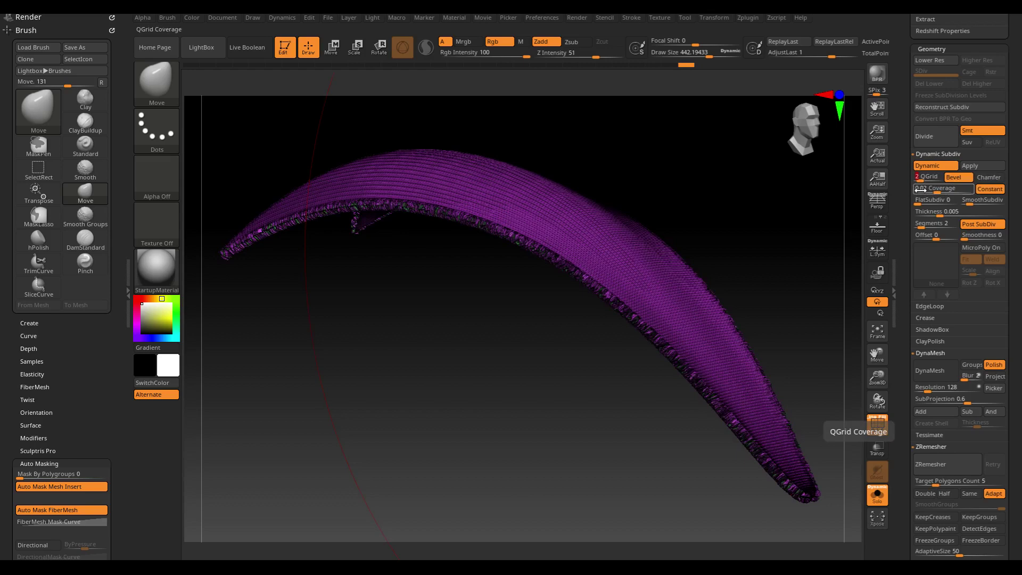
pyautogui.moveTo(810, 252); pyautogui.dragTo(849, 223)
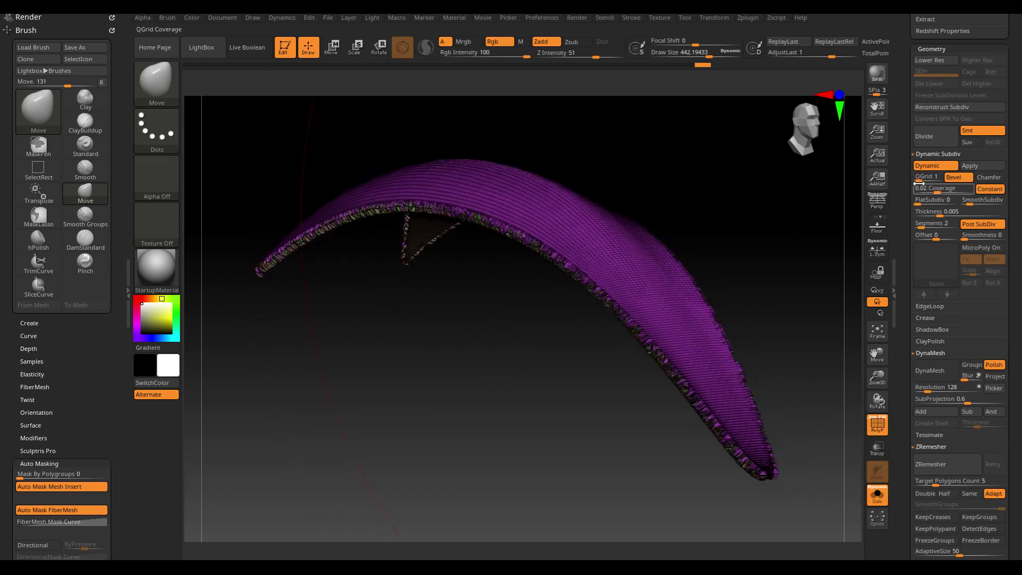
pyautogui.moveTo(929, 177); pyautogui.dragTo(915, 178)
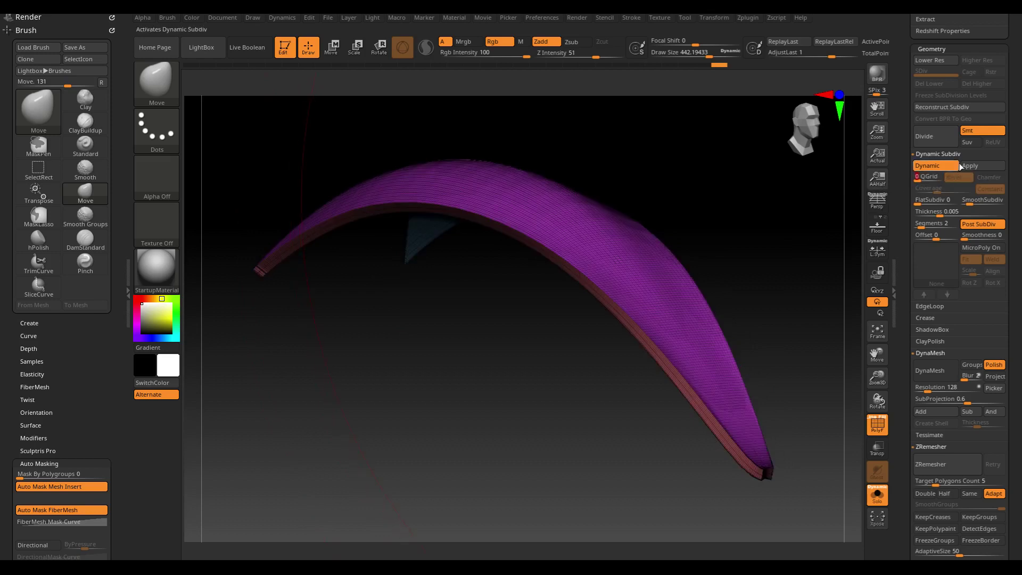
# - Apply the dynamic thickness as real geometry and hide the polygroup wireframe
pyautogui.click(970, 166)
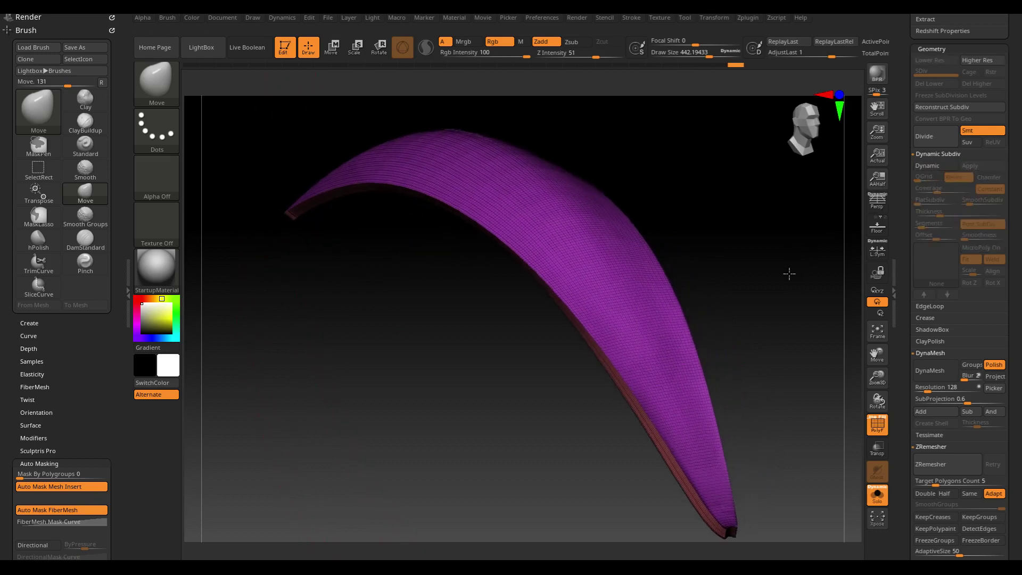
pyautogui.hotkey('shift', 'f')
pyautogui.press('f')
pyautogui.moveTo(790, 267); pyautogui.dragTo(731, 307)
pyautogui.moveTo(559, 358)
pyautogui.mouseDown()
pyautogui.moveTo(519, 353)
pyautogui.moveTo(559, 359)
pyautogui.moveTo(536, 320)
pyautogui.mouseUp()
pyautogui.moveTo(561, 354); pyautogui.dragTo(549, 305)
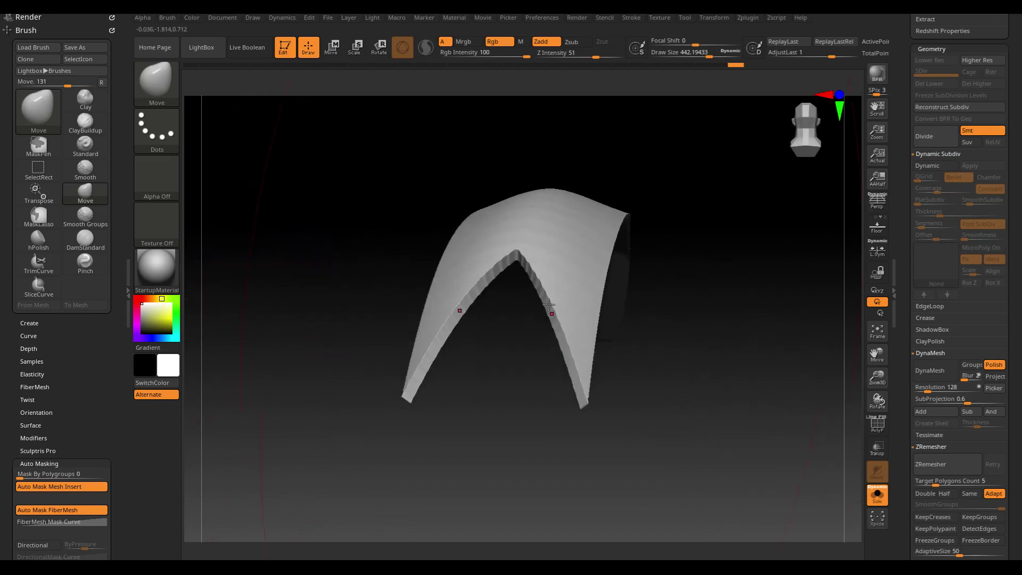
# - Shrink the brush to about 22 and smooth the faceted strip along the arch
pyautogui.press('s')
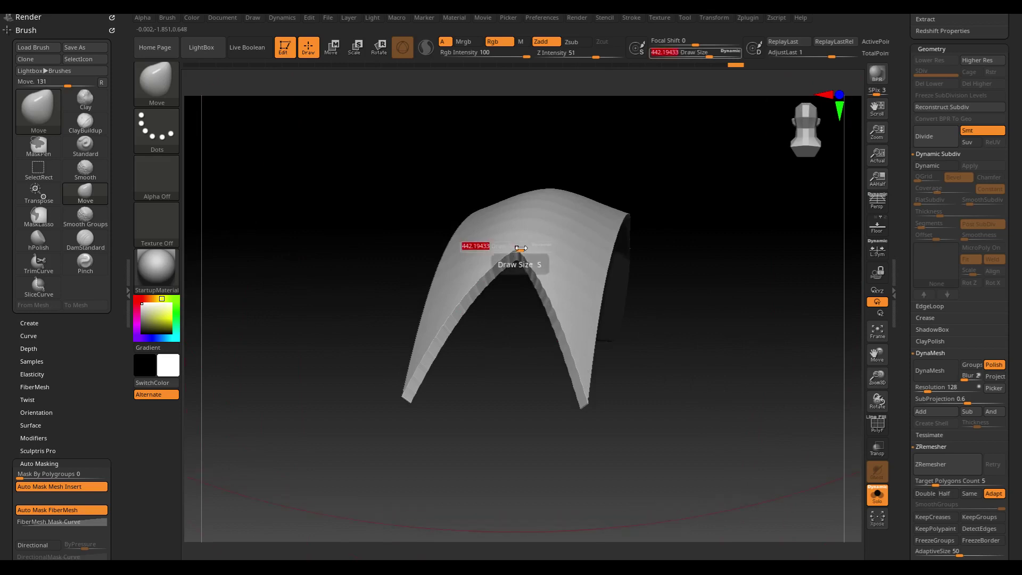
pyautogui.moveTo(516, 248)
pyautogui.mouseDown()
pyautogui.moveTo(466, 246)
pyautogui.moveTo(566, 372)
pyautogui.mouseUp()
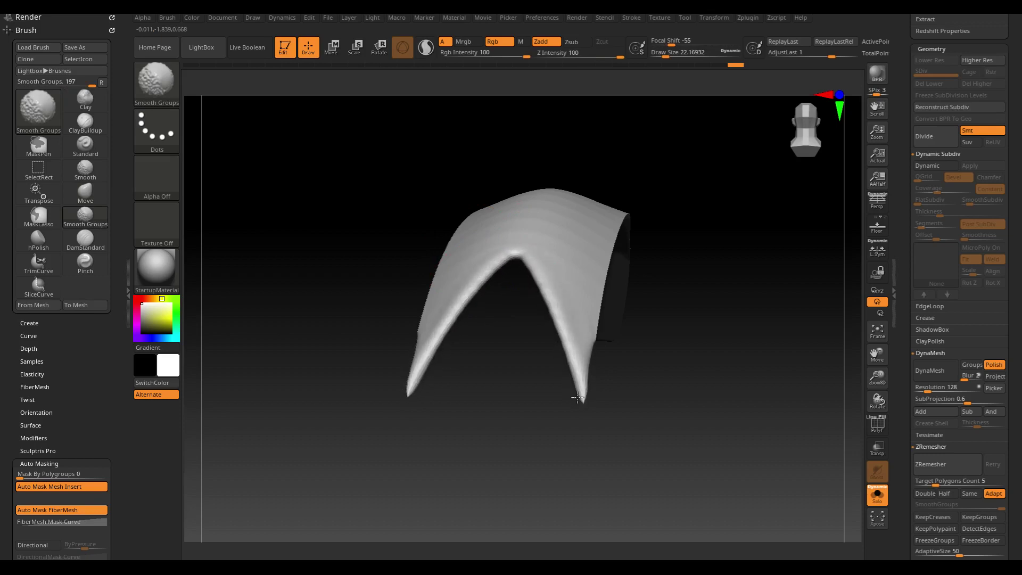
pyautogui.moveTo(678, 367); pyautogui.dragTo(528, 368)
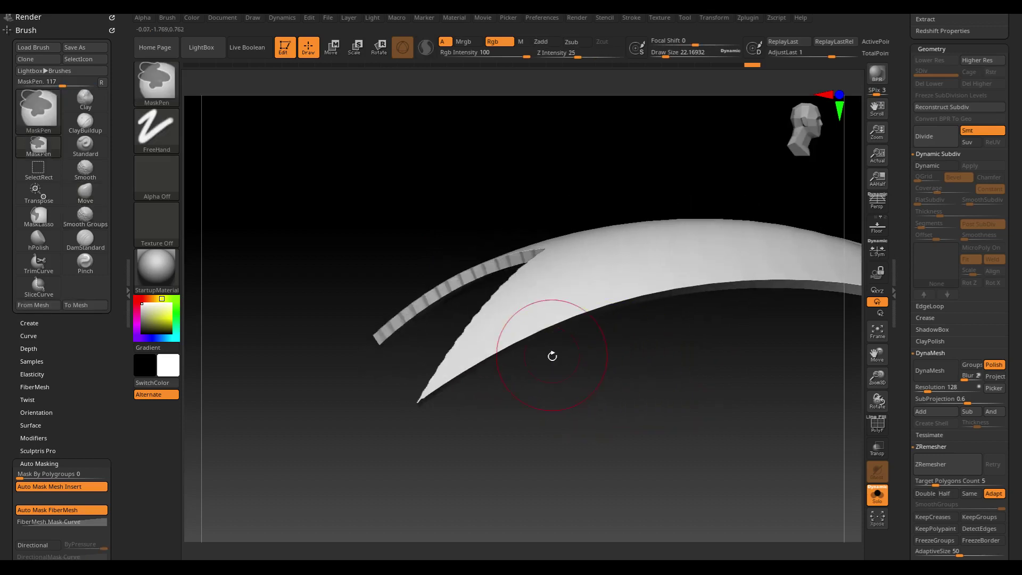
pyautogui.keyDown('shift'); pyautogui.moveTo(397, 337); pyautogui.dragTo(533, 253); pyautogui.keyUp('shift')
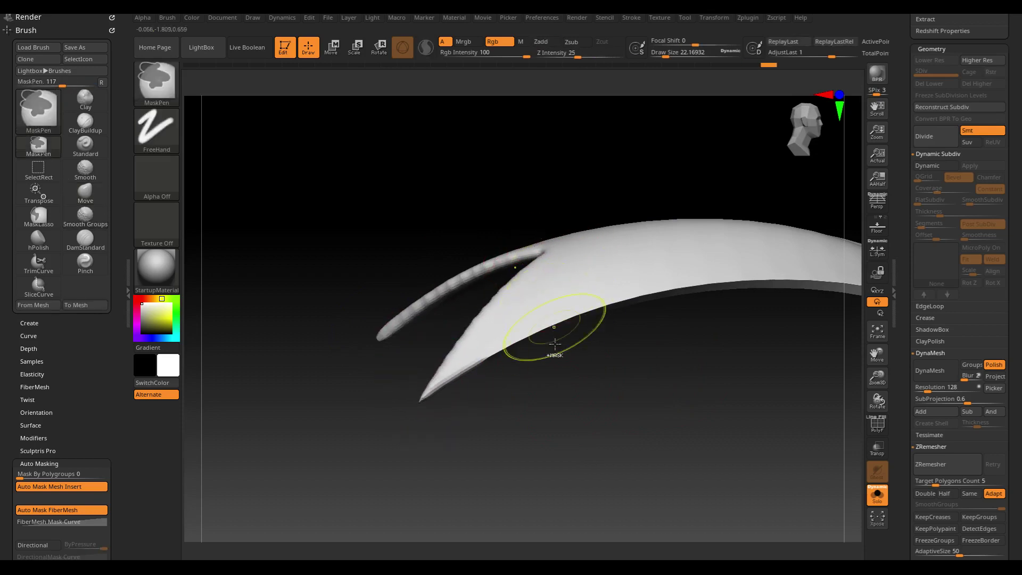
pyautogui.moveTo(593, 433)
pyautogui.mouseDown()
pyautogui.moveTo(627, 404)
pyautogui.moveTo(630, 353)
pyautogui.moveTo(549, 406)
pyautogui.moveTo(563, 452)
pyautogui.moveTo(527, 434)
pyautogui.moveTo(511, 349)
pyautogui.moveTo(612, 257)
pyautogui.mouseUp()
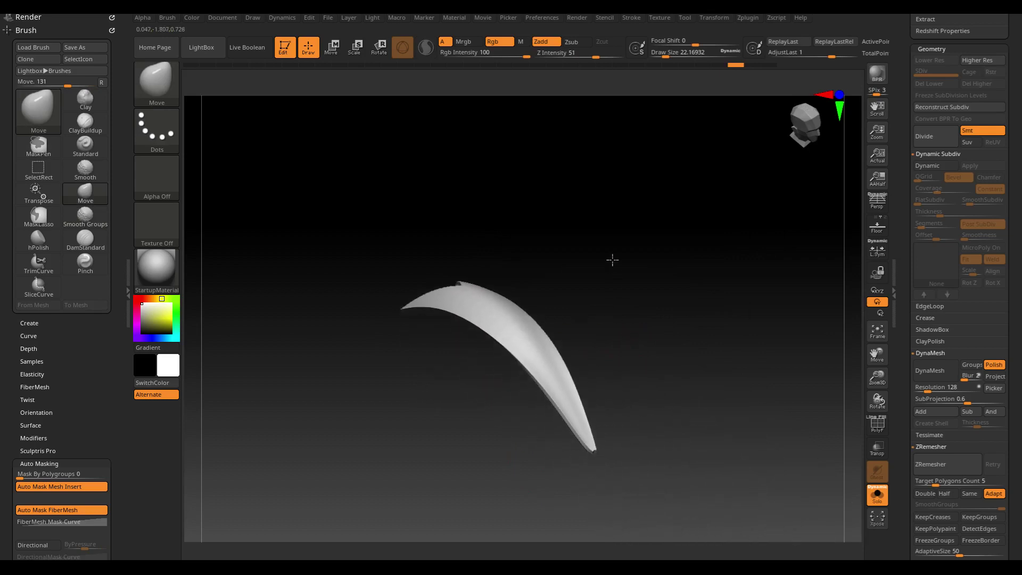
# - Polish the curved shell using the Deformation Polish By Features slider
pyautogui.scroll(-3, 1019, 266)
pyautogui.scroll(-3, 1018, 240)
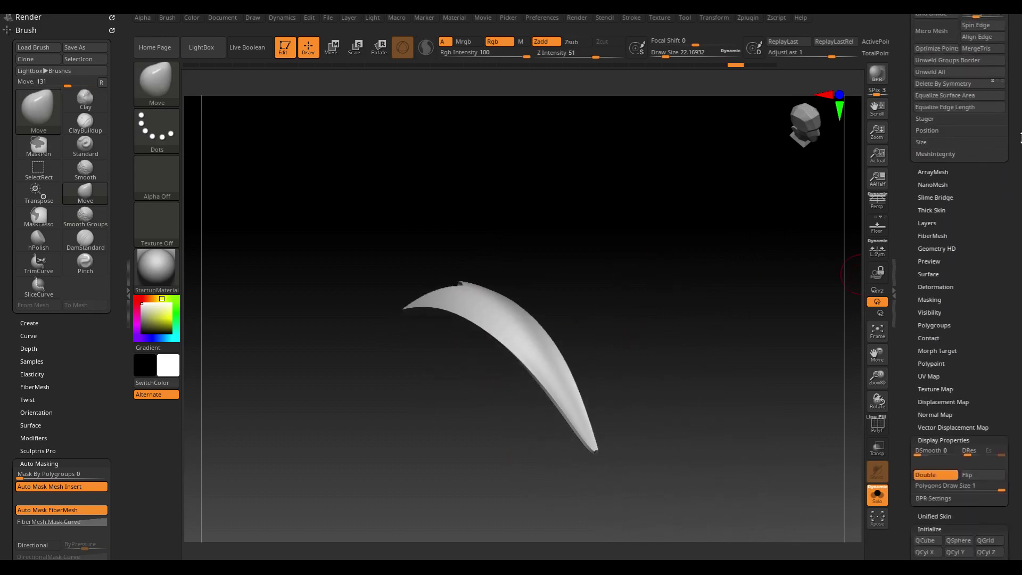
pyautogui.scroll(-3, 1015, 213)
pyautogui.scroll(-1, 1013, 181)
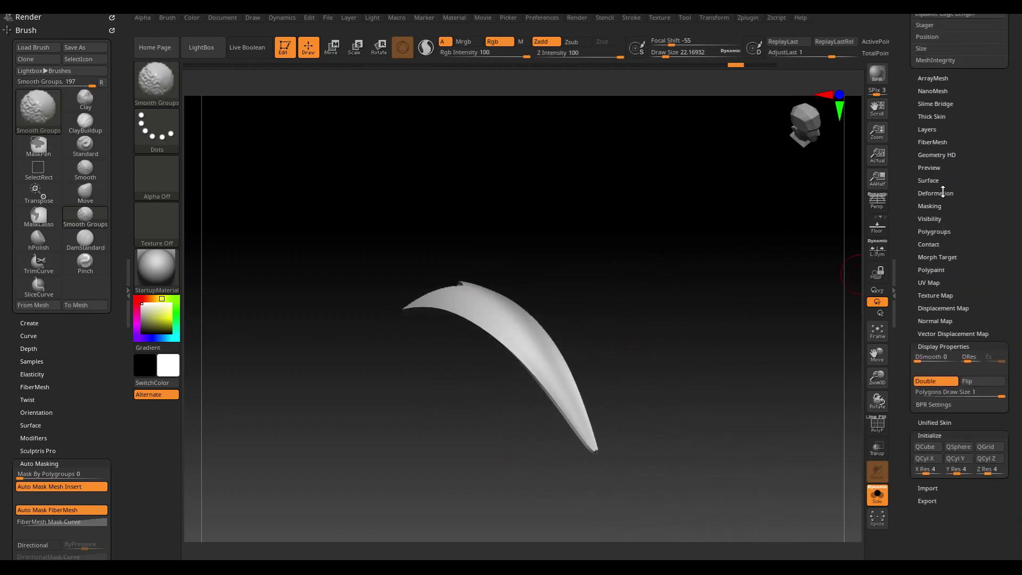
pyautogui.click(935, 171)
pyautogui.click(934, 192)
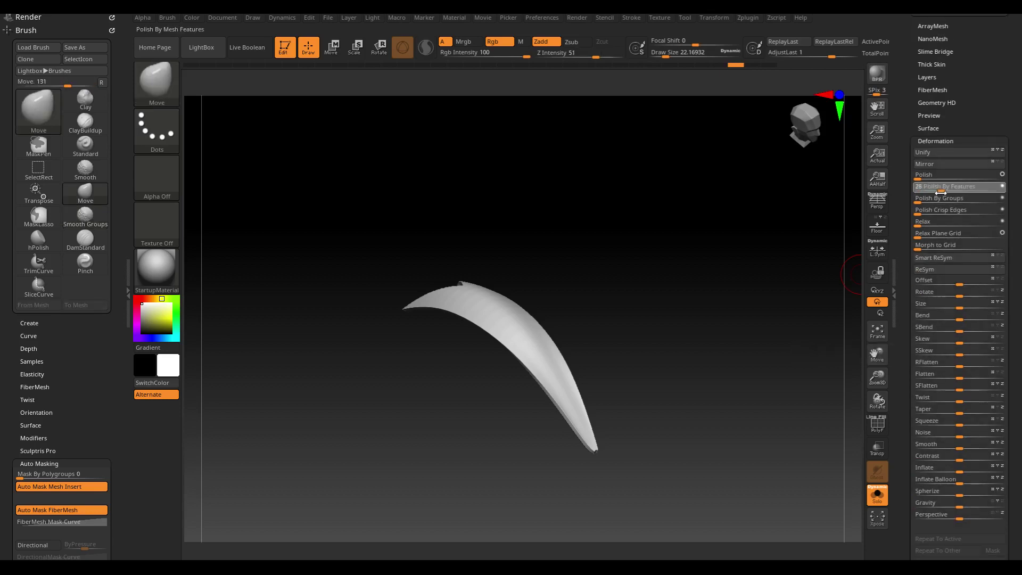
pyautogui.moveTo(686, 252)
pyautogui.mouseDown()
pyautogui.moveTo(732, 263)
pyautogui.moveTo(746, 247)
pyautogui.mouseUp()
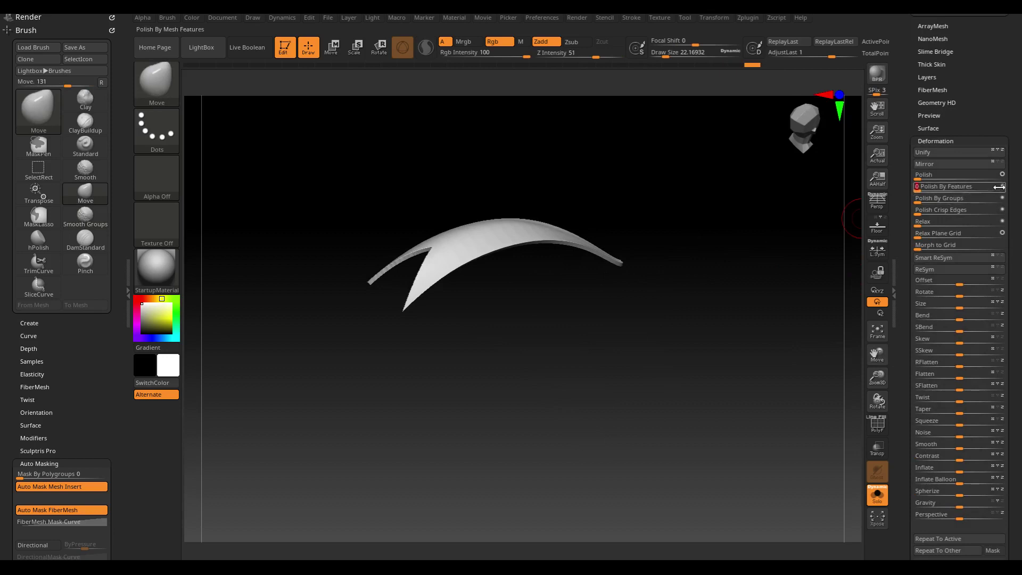
pyautogui.moveTo(938, 193); pyautogui.dragTo(919, 191)
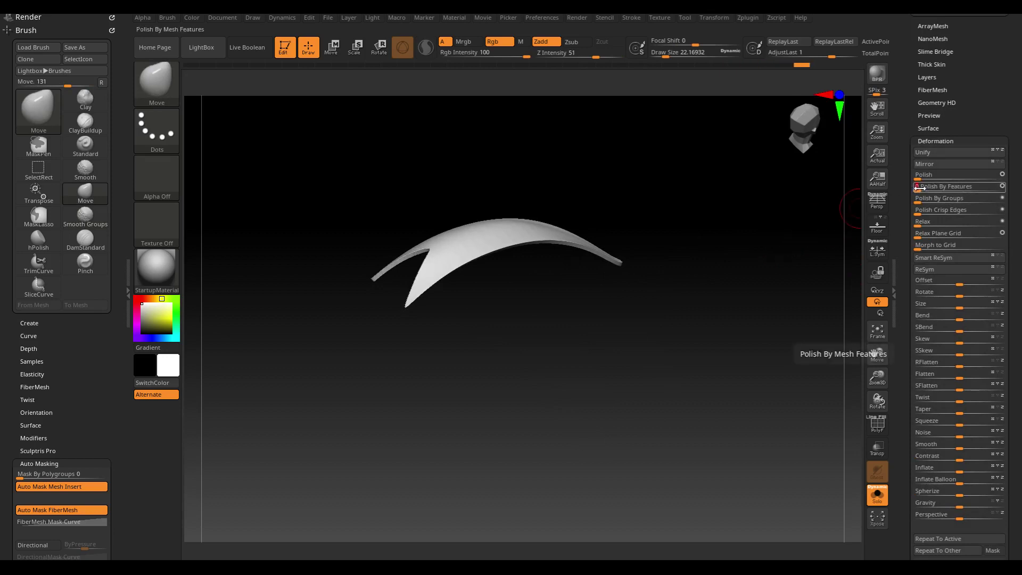
pyautogui.moveTo(814, 228)
pyautogui.mouseDown()
pyautogui.moveTo(742, 257)
pyautogui.moveTo(722, 281)
pyautogui.moveTo(730, 290)
pyautogui.mouseUp()
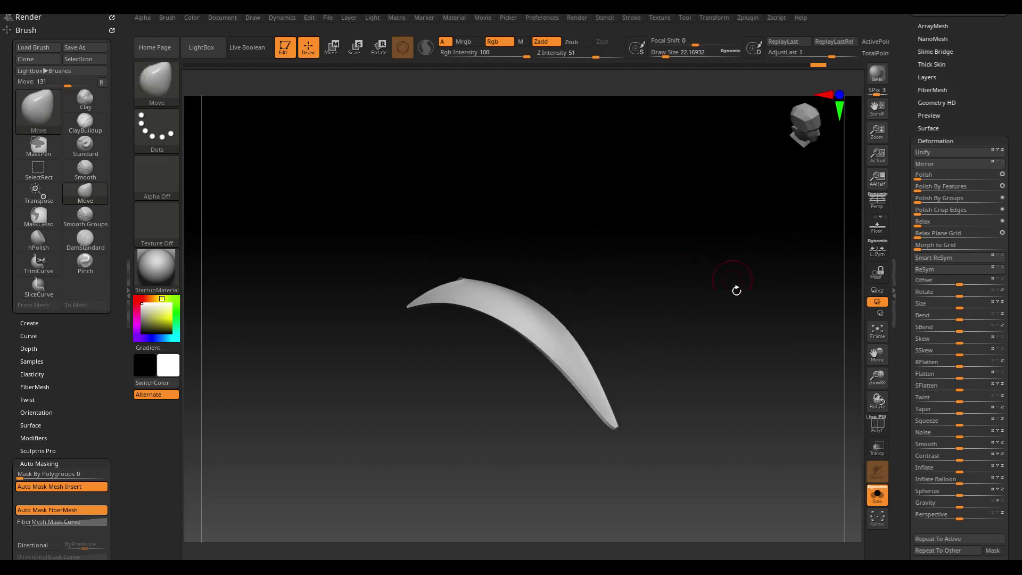
# - Unsolo the model and rotate the hair tuft toward the head with the Transpose gizmo
pyautogui.click(876, 499)
pyautogui.moveTo(700, 315)
pyautogui.mouseDown(button='right')
pyautogui.moveTo(758, 314)
pyautogui.moveTo(792, 267)
pyautogui.moveTo(729, 224)
pyautogui.mouseUp(button='right')
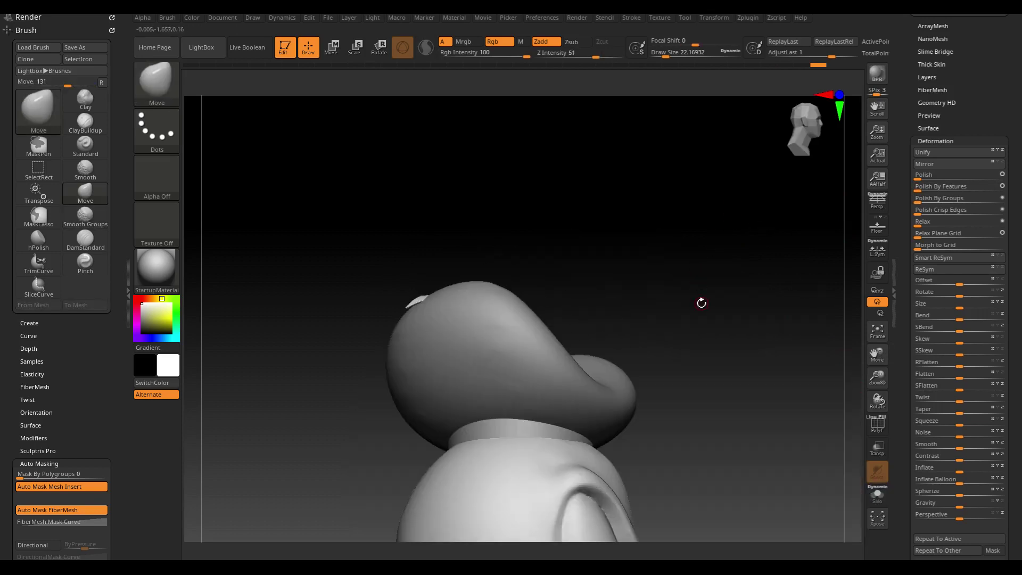
pyautogui.press('w')
pyautogui.moveTo(492, 265)
pyautogui.keyDown('alt'); pyautogui.mouseDown()
pyautogui.moveTo(415, 246)
pyautogui.moveTo(415, 277)
pyautogui.moveTo(365, 405)
pyautogui.moveTo(446, 190)
pyautogui.mouseUp(); pyautogui.keyUp('alt')
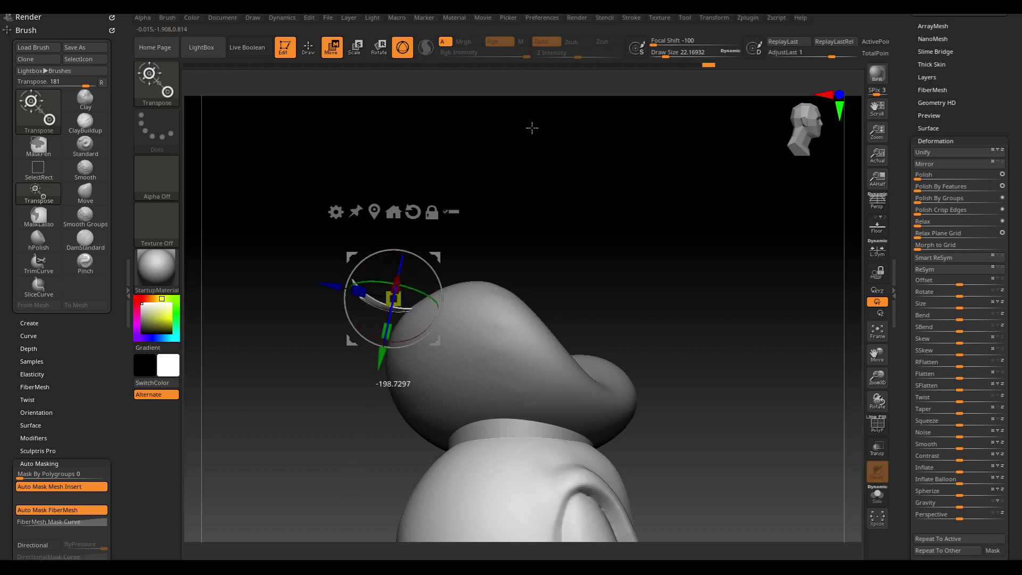
pyautogui.moveTo(446, 190)
pyautogui.mouseDown()
pyautogui.moveTo(624, 251)
pyautogui.moveTo(639, 270)
pyautogui.moveTo(630, 324)
pyautogui.moveTo(482, 273)
pyautogui.mouseUp()
pyautogui.moveTo(534, 189); pyautogui.dragTo(545, 260)
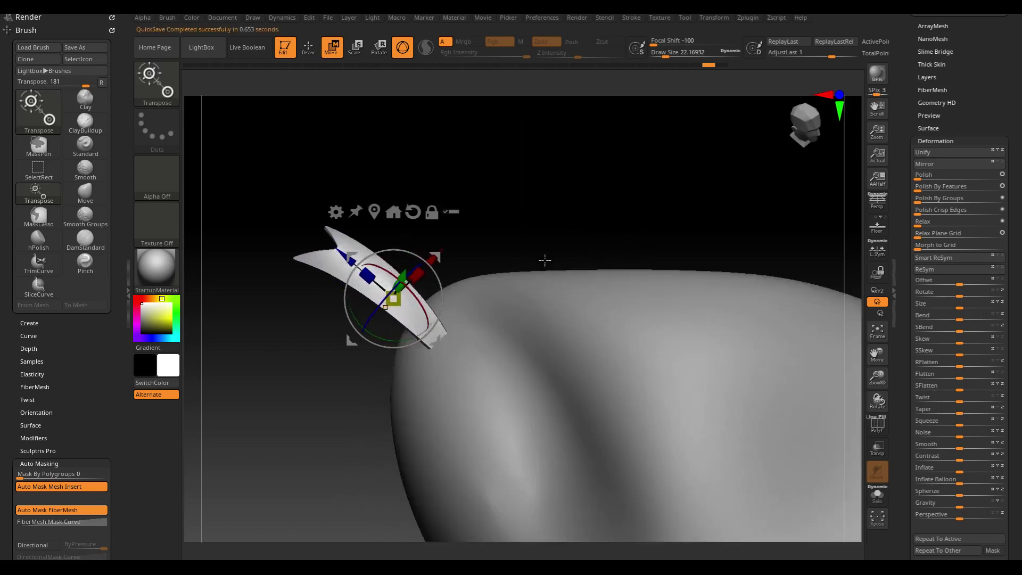
pyautogui.moveTo(369, 313)
pyautogui.mouseDown()
pyautogui.moveTo(338, 353)
pyautogui.moveTo(349, 337)
pyautogui.mouseUp()
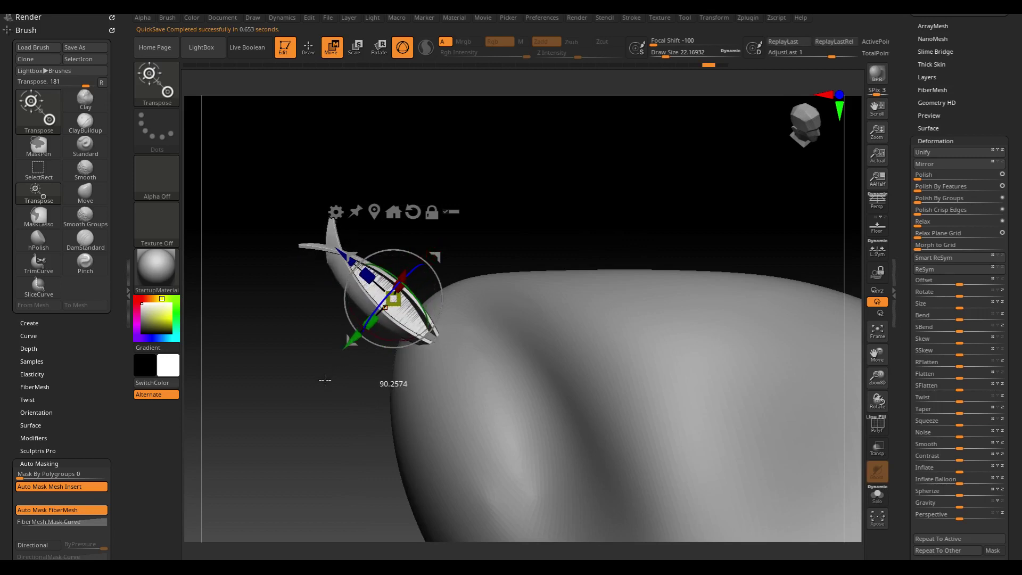
pyautogui.hotkey('ctrl', 'z')
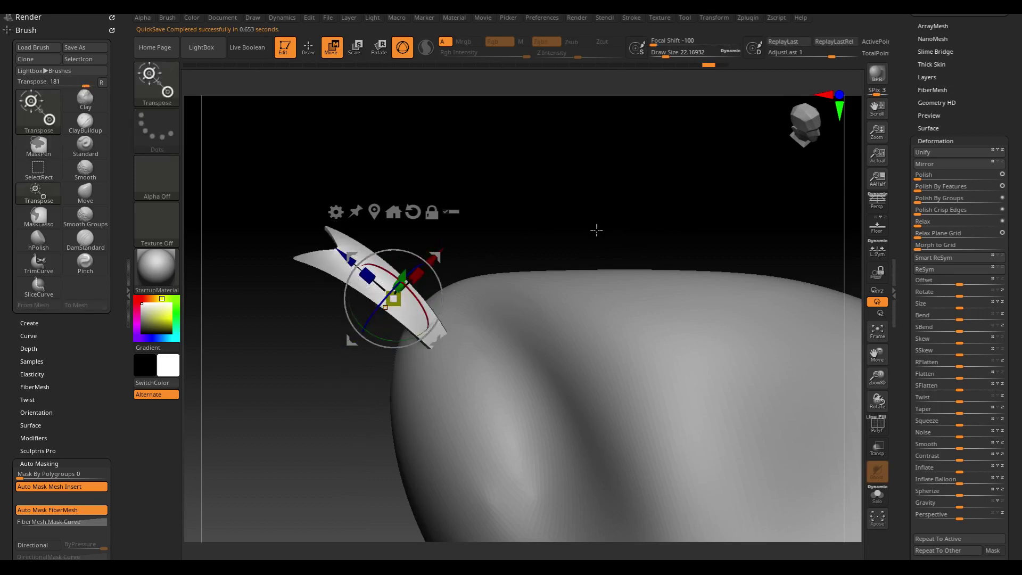
pyautogui.moveTo(374, 317); pyautogui.dragTo(357, 339)
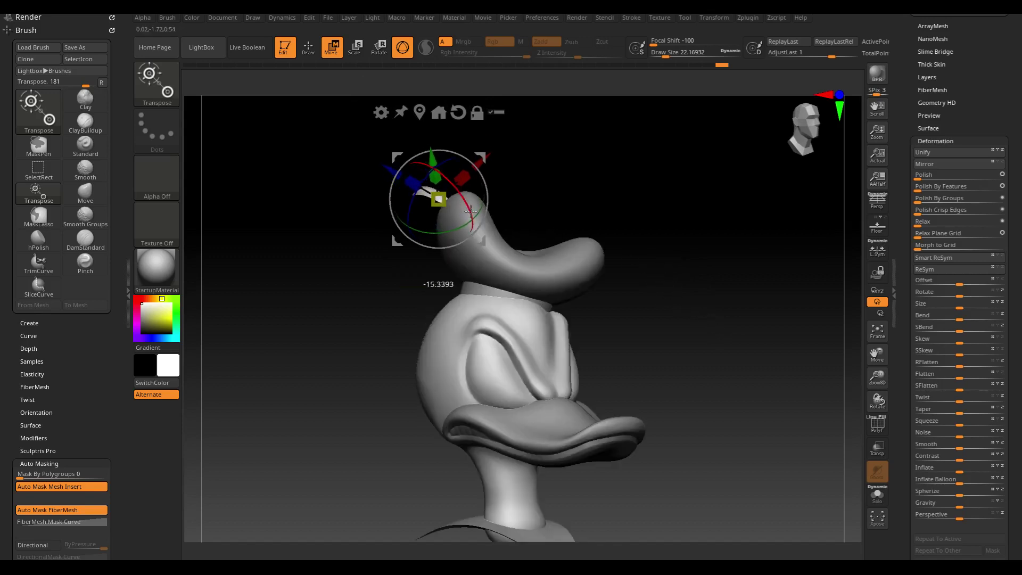
pyautogui.press('q')
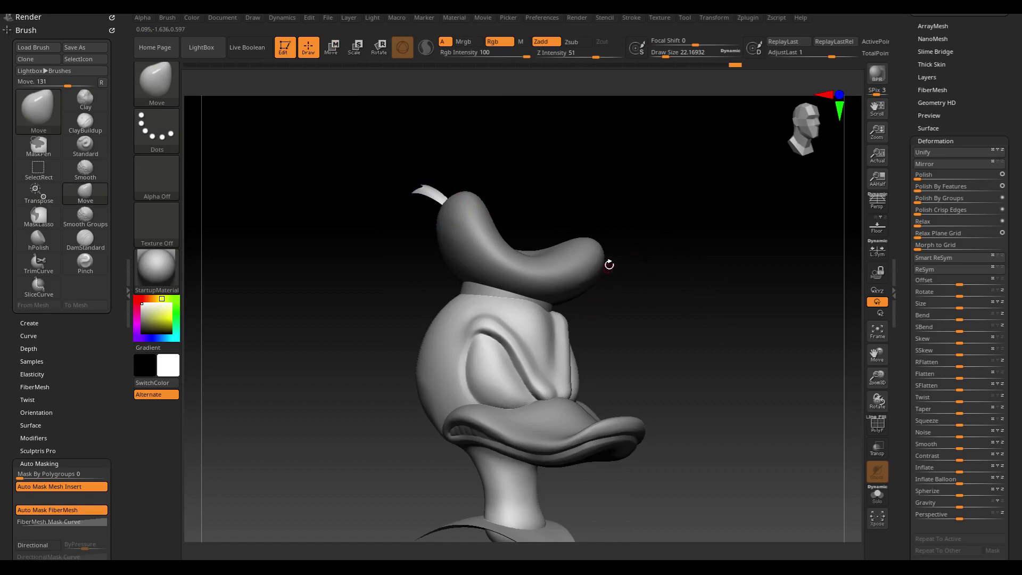
# - Scale the tuft slightly larger, then move and tilt it onto the top of the head
pyautogui.press('w')
pyautogui.moveTo(441, 198)
pyautogui.mouseDown()
pyautogui.moveTo(501, 160)
pyautogui.moveTo(482, 169)
pyautogui.moveTo(472, 207)
pyautogui.mouseUp()
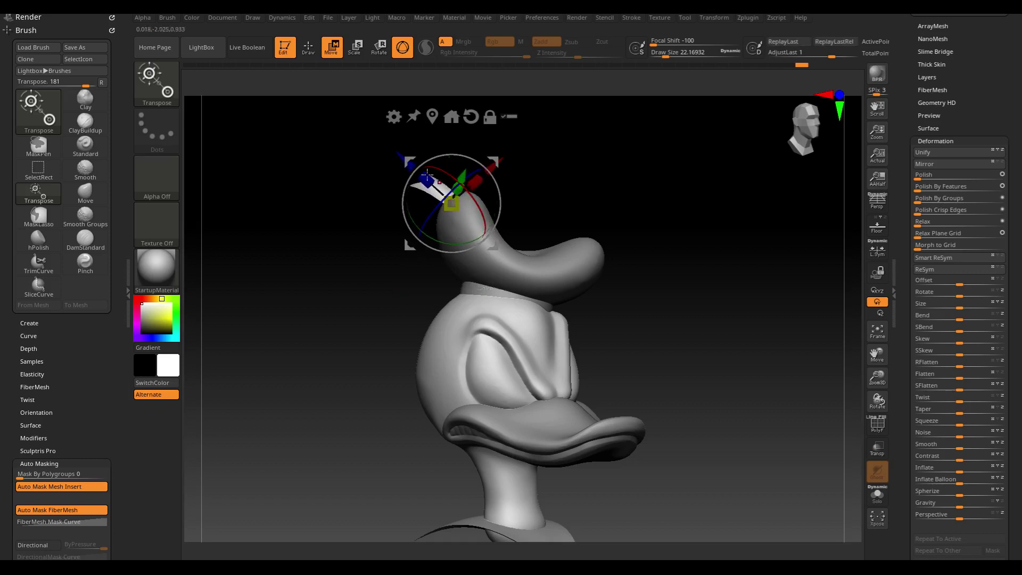
pyautogui.moveTo(401, 157); pyautogui.dragTo(386, 146)
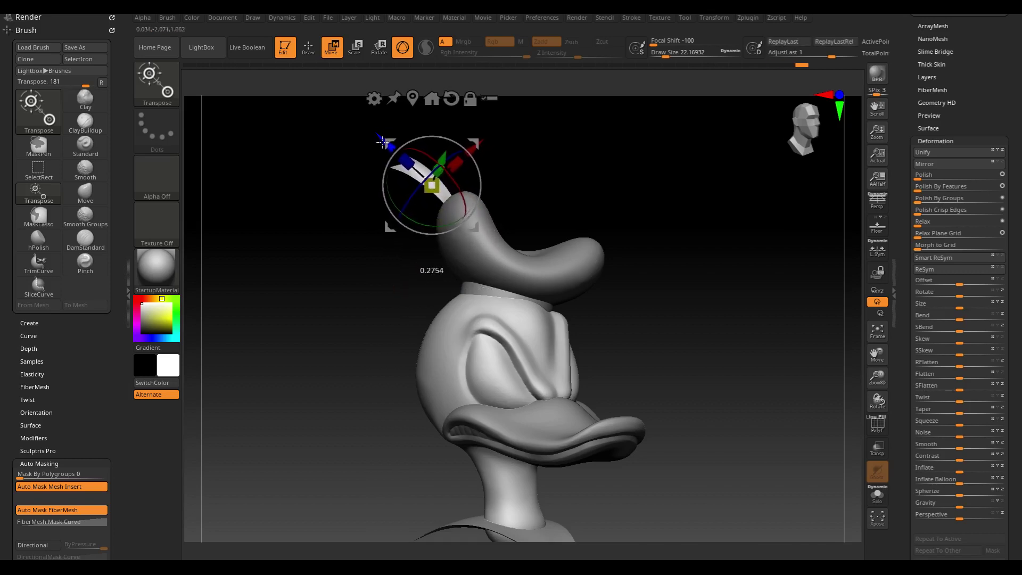
pyautogui.moveTo(434, 240); pyautogui.dragTo(449, 238)
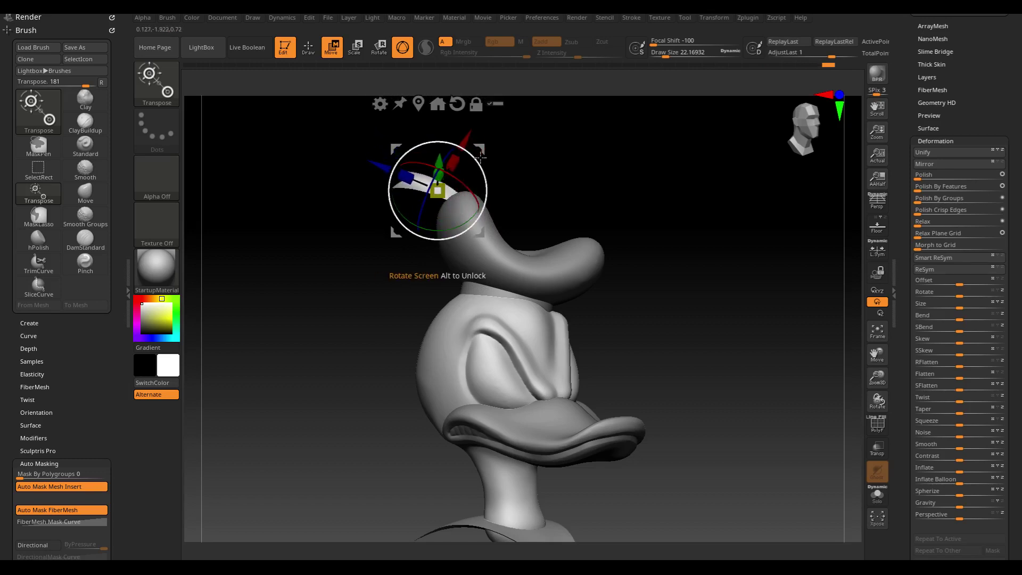
pyautogui.moveTo(481, 148); pyautogui.dragTo(483, 155)
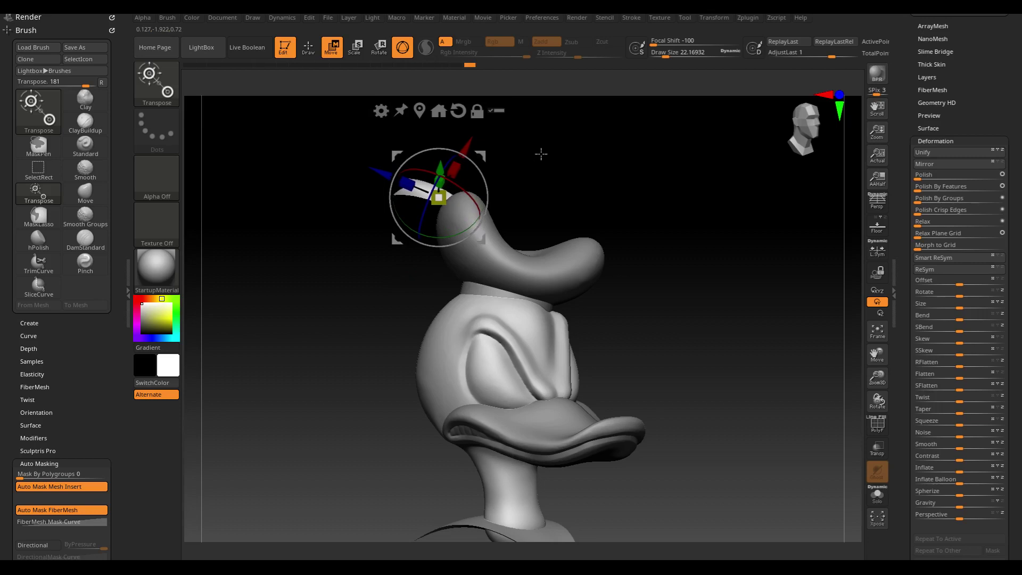
# - Enlarge the Move brush to about 71.6 and shape the tuft tip
pyautogui.press('q')
pyautogui.moveTo(523, 158); pyautogui.dragTo(543, 178)
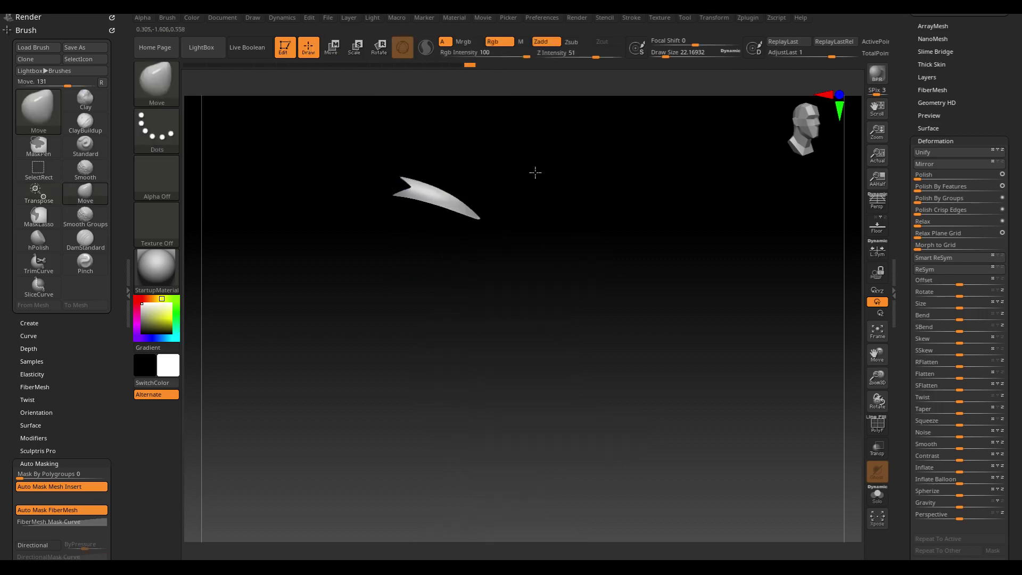
pyautogui.moveTo(433, 237)
pyautogui.mouseDown()
pyautogui.moveTo(461, 303)
pyautogui.moveTo(379, 246)
pyautogui.moveTo(412, 306)
pyautogui.moveTo(399, 276)
pyautogui.moveTo(412, 263)
pyautogui.moveTo(427, 290)
pyautogui.mouseUp()
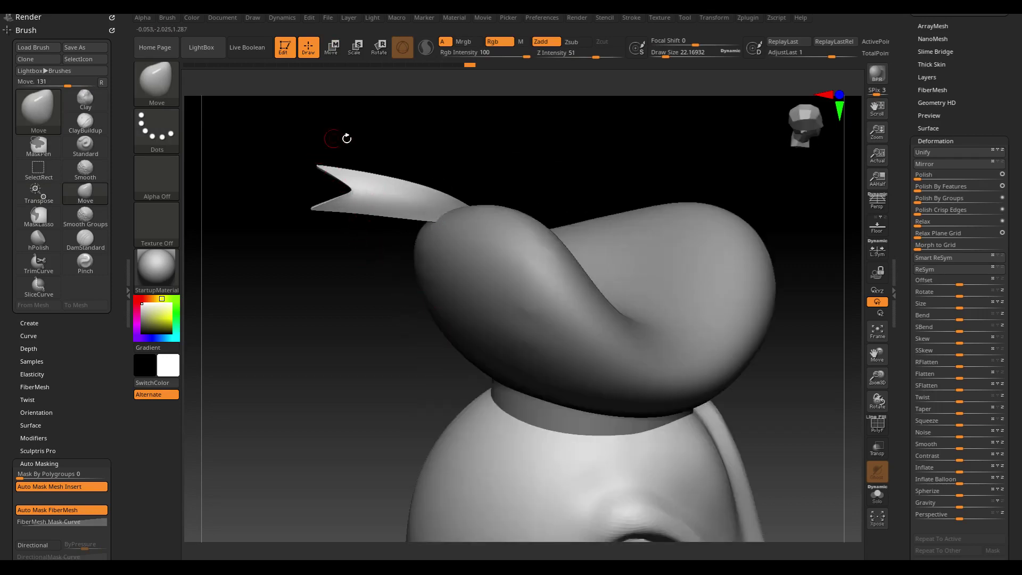
pyautogui.press('s')
pyautogui.moveTo(386, 128); pyautogui.dragTo(412, 128)
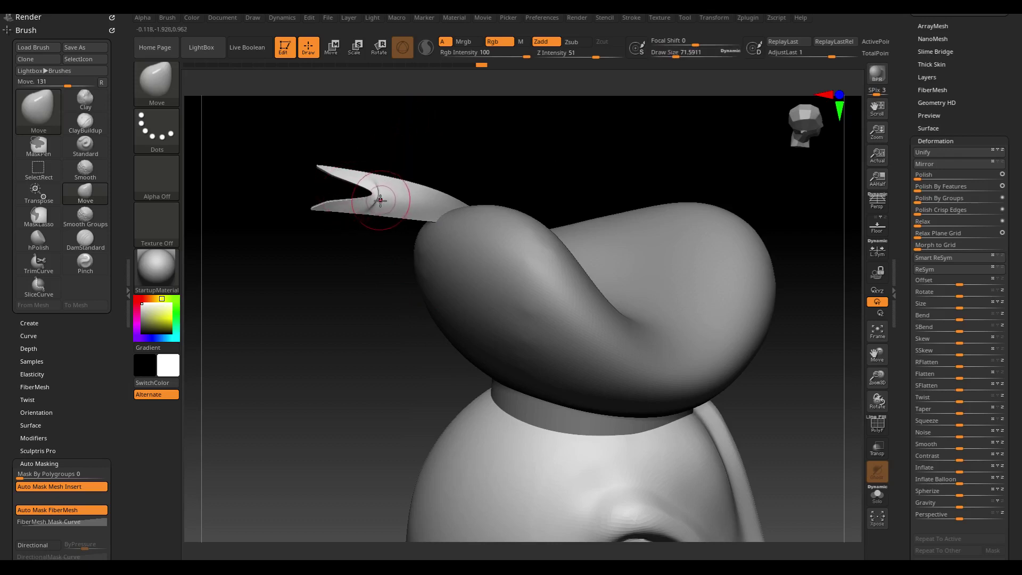
pyautogui.press('shift')
# - Remesh the hair tuft with DynaMesh at resolution 128
pyautogui.scroll(2, 1019, 178)
pyautogui.press('ctrl')
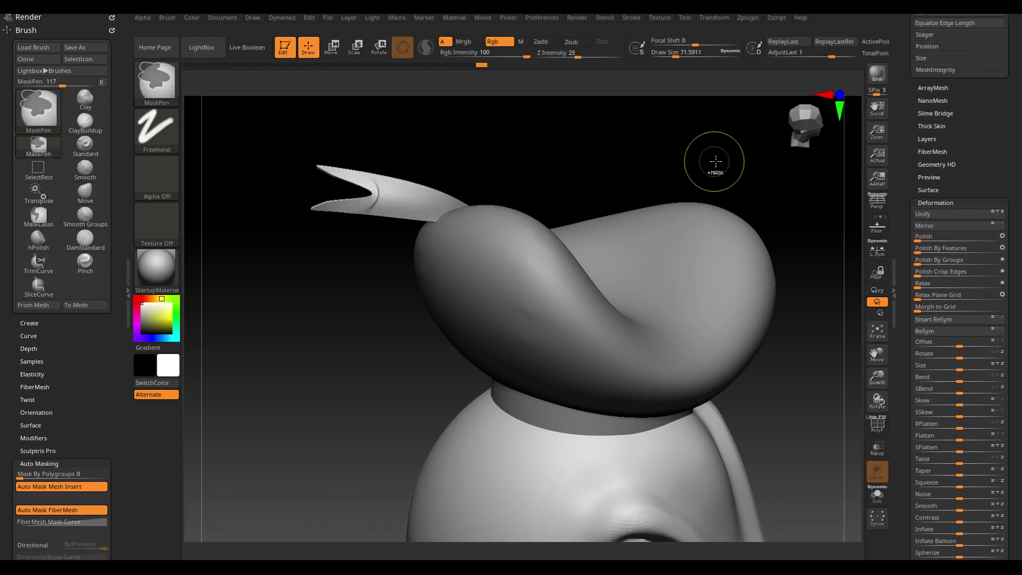
pyautogui.scroll(3, 1000, 248)
pyautogui.scroll(3, 1000, 248)
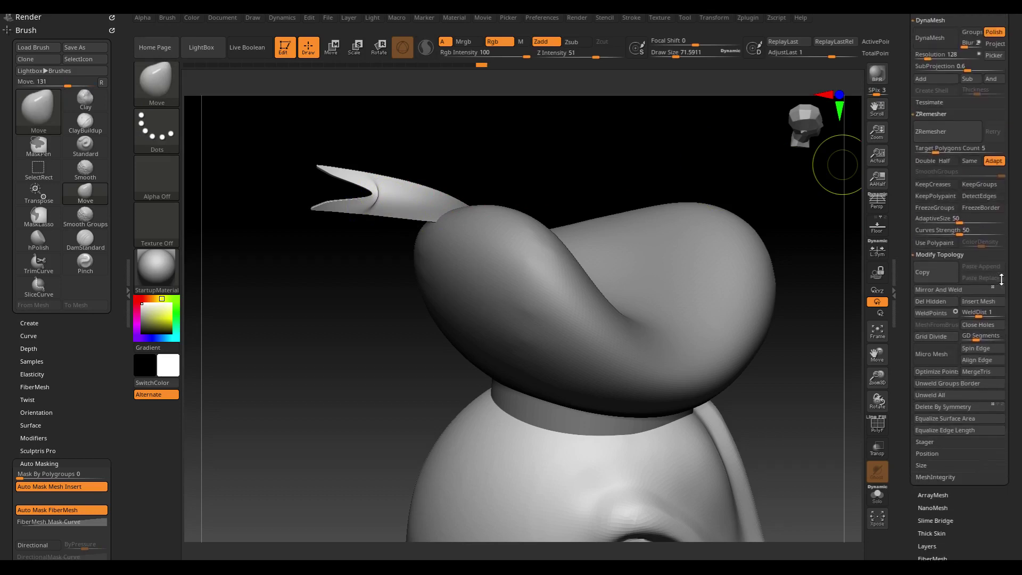
pyautogui.scroll(2, 1000, 248)
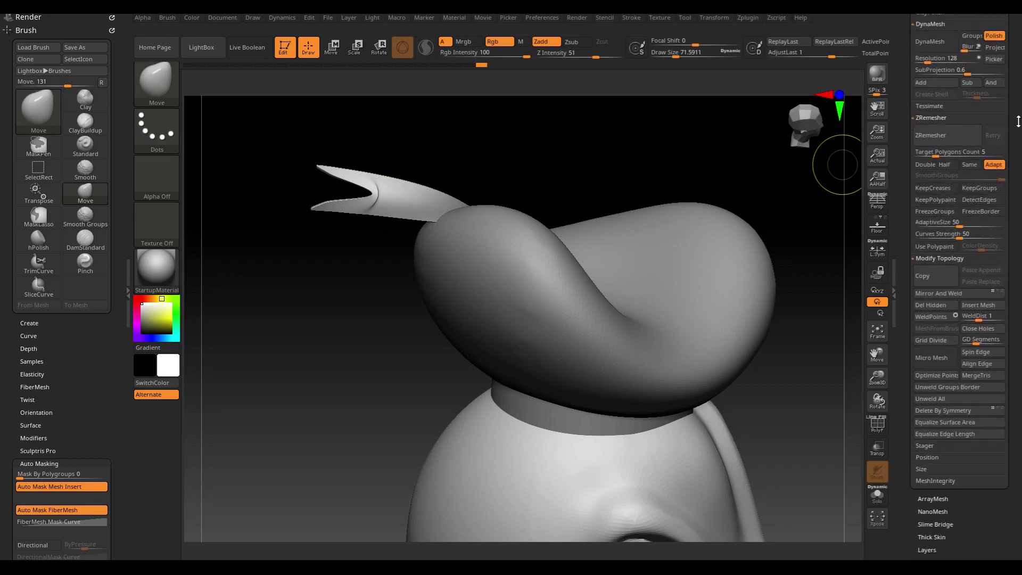
pyautogui.scroll(1, 1017, 139)
pyautogui.scroll(4, 1017, 139)
pyautogui.click(929, 120)
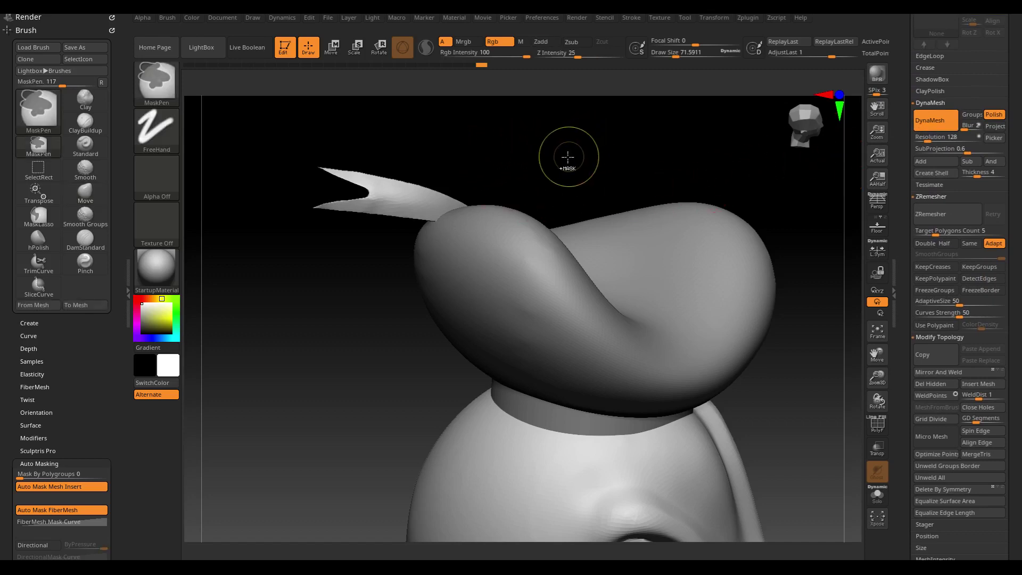
# - Reduce the brush size to about 65 and smooth the remeshed tuft
pyautogui.press('s')
pyautogui.moveTo(476, 161); pyautogui.dragTo(471, 161)
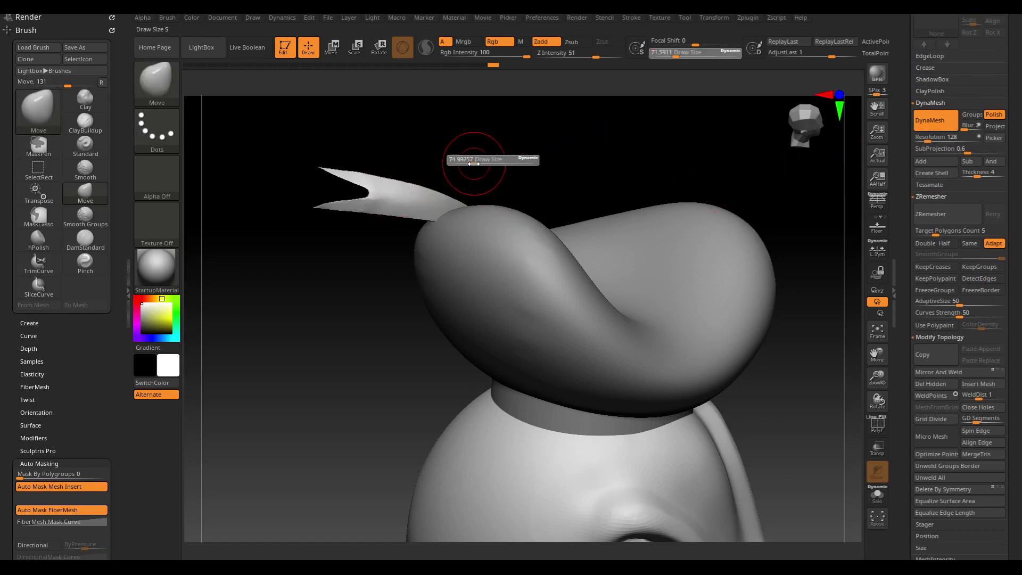
pyautogui.press('shift')
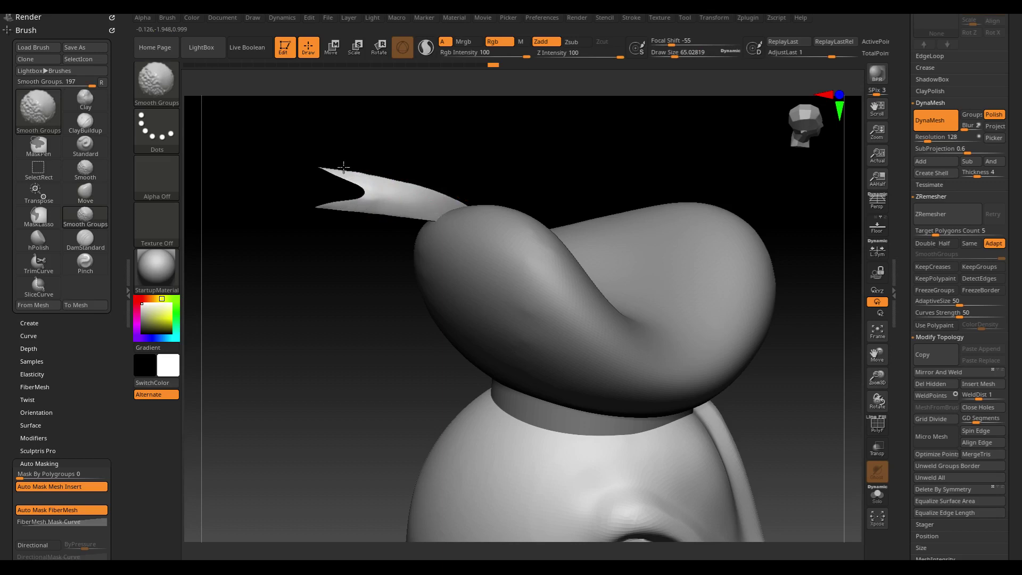
pyautogui.moveTo(634, 168); pyautogui.dragTo(780, 231)
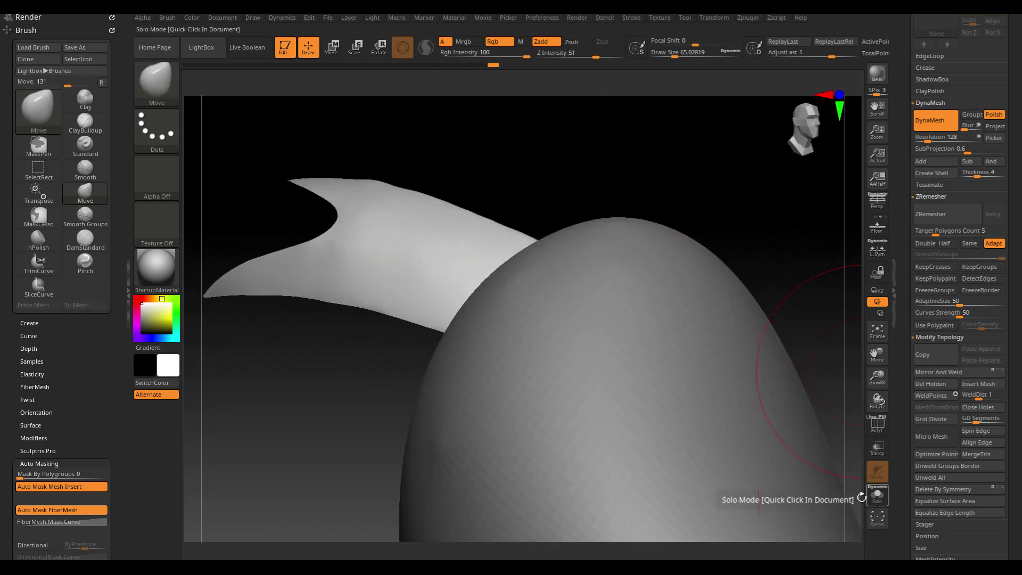
# - Frame the whole duck, zoom in on the head and make the head subtool active
pyautogui.keyDown('alt'); pyautogui.click(708, 444); pyautogui.keyUp('alt')
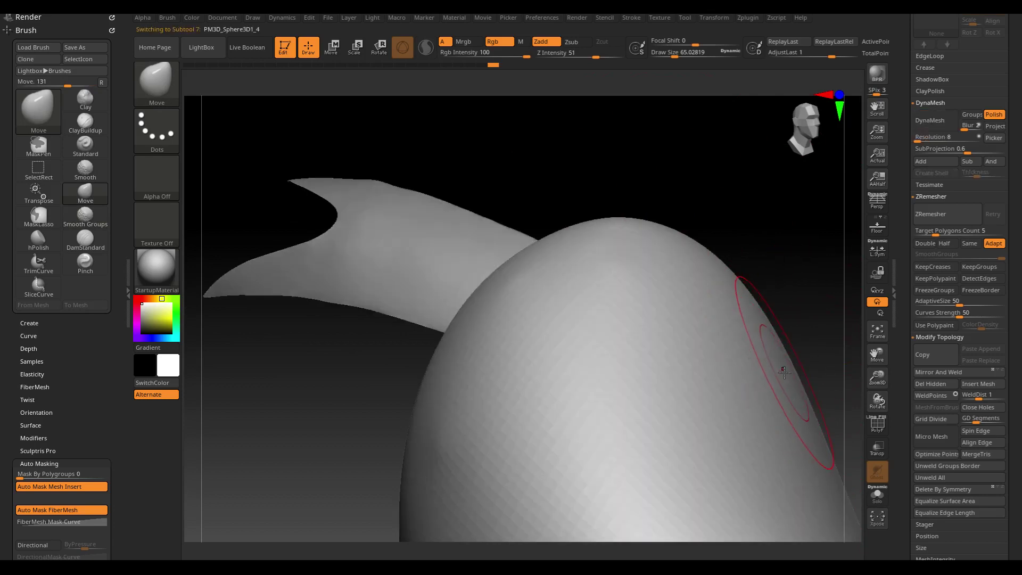
pyautogui.press('f')
pyautogui.moveTo(743, 364); pyautogui.dragTo(741, 357)
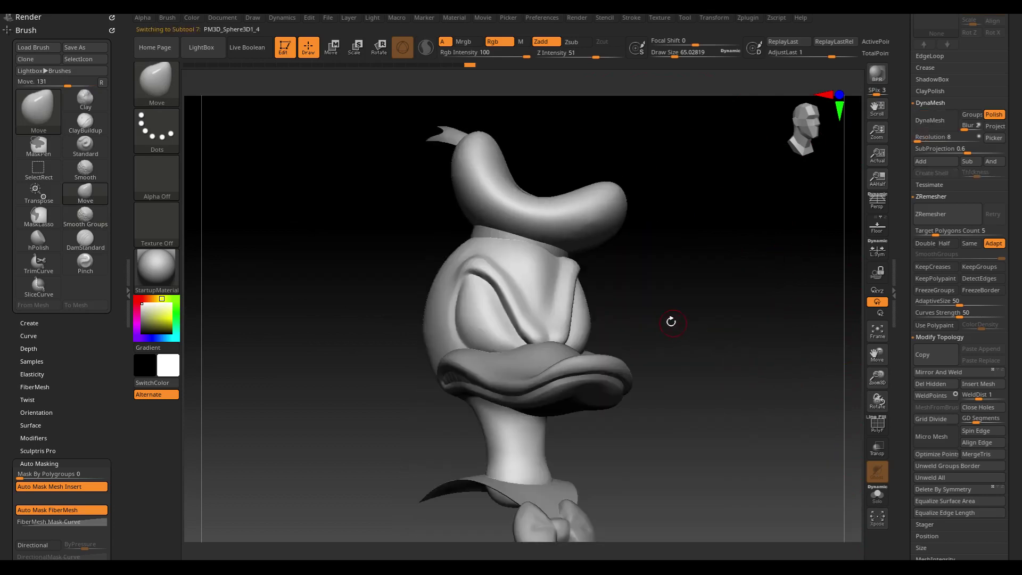
pyautogui.moveTo(679, 318); pyautogui.dragTo(691, 325)
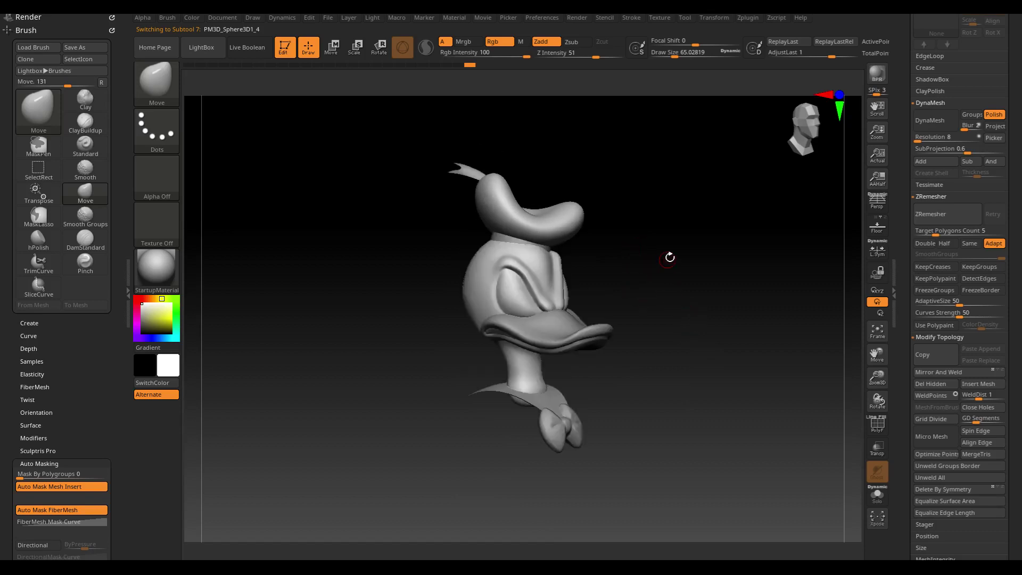
pyautogui.moveTo(647, 247)
pyautogui.mouseDown()
pyautogui.moveTo(670, 272)
pyautogui.moveTo(680, 262)
pyautogui.moveTo(673, 283)
pyautogui.moveTo(689, 289)
pyautogui.moveTo(680, 278)
pyautogui.mouseUp()
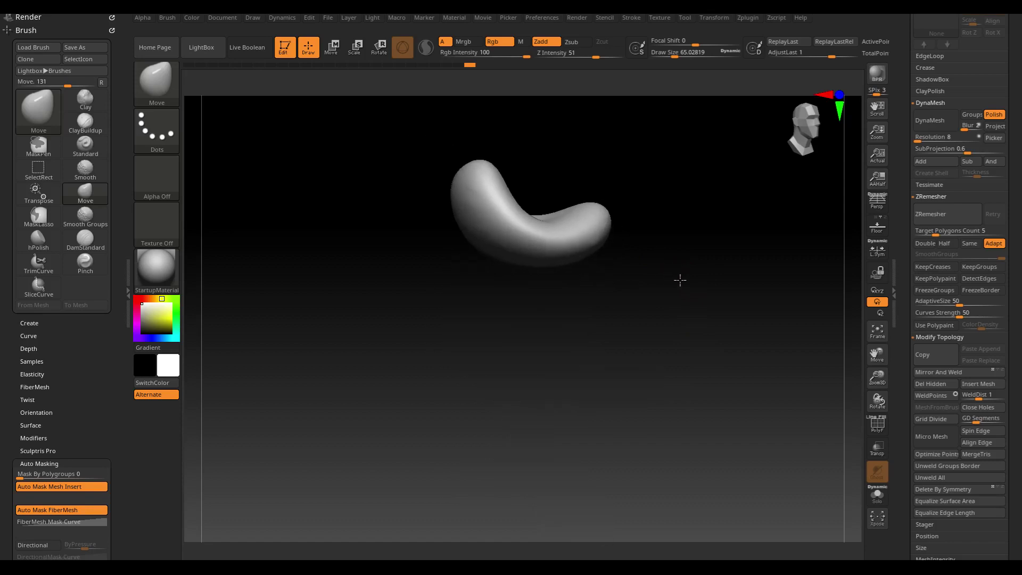
pyautogui.keyDown('alt'); pyautogui.click(584, 300); pyautogui.keyUp('alt')
# - Switch to the Move brush and toggle between the head alone and the full model
pyautogui.press('b')
pyautogui.press('m')
pyautogui.press('v')
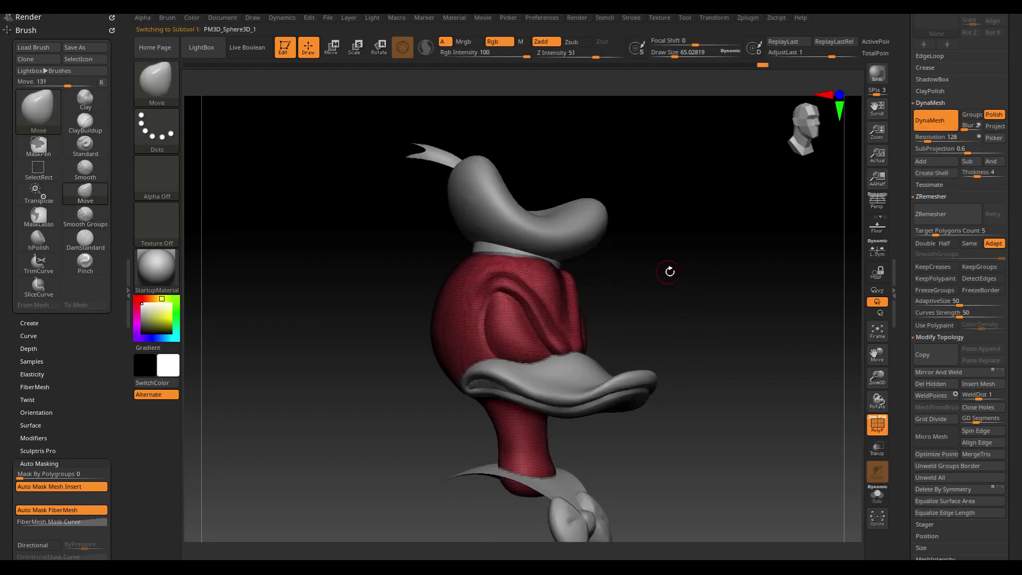
pyautogui.moveTo(670, 269)
pyautogui.keyDown('alt'); pyautogui.mouseDown()
pyautogui.moveTo(708, 325)
pyautogui.moveTo(707, 219)
pyautogui.mouseUp(); pyautogui.keyUp('alt')
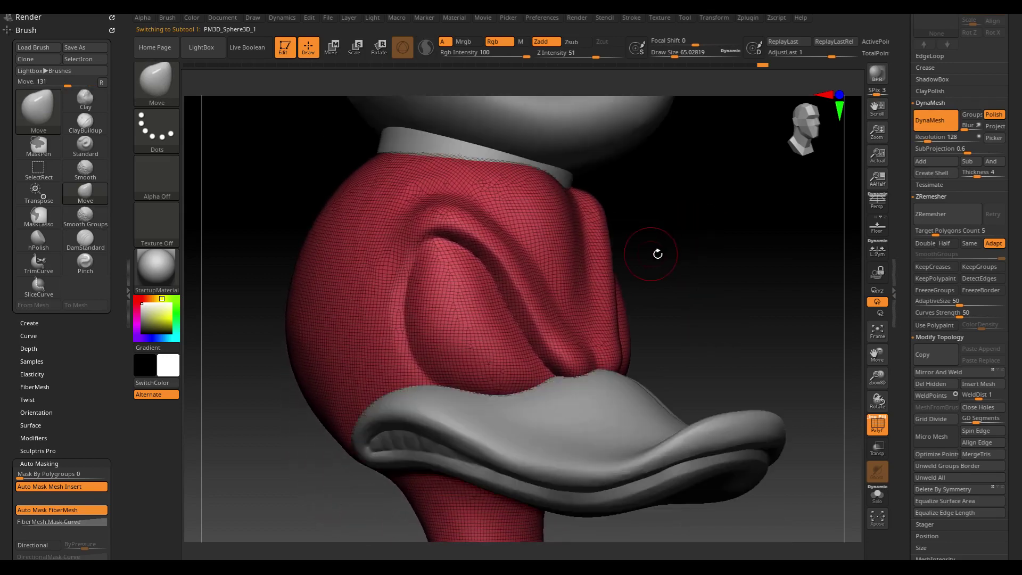
pyautogui.click(711, 261)
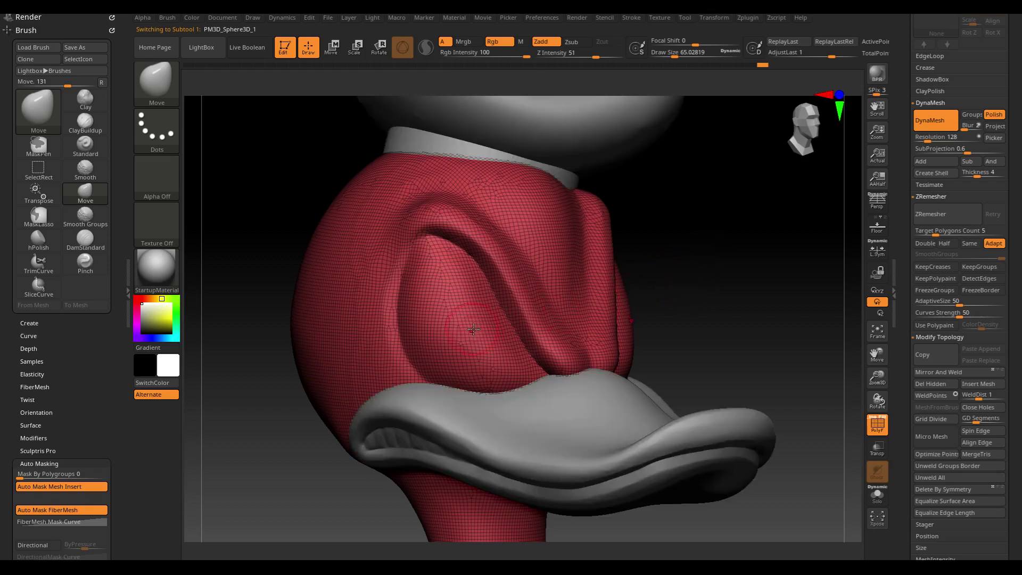
pyautogui.click(698, 258)
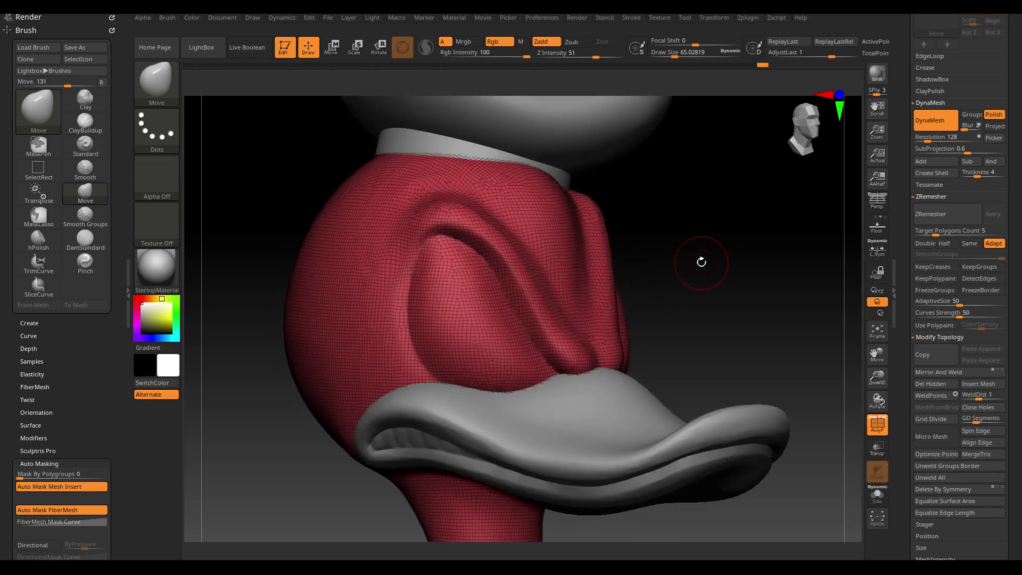
pyautogui.click(709, 220)
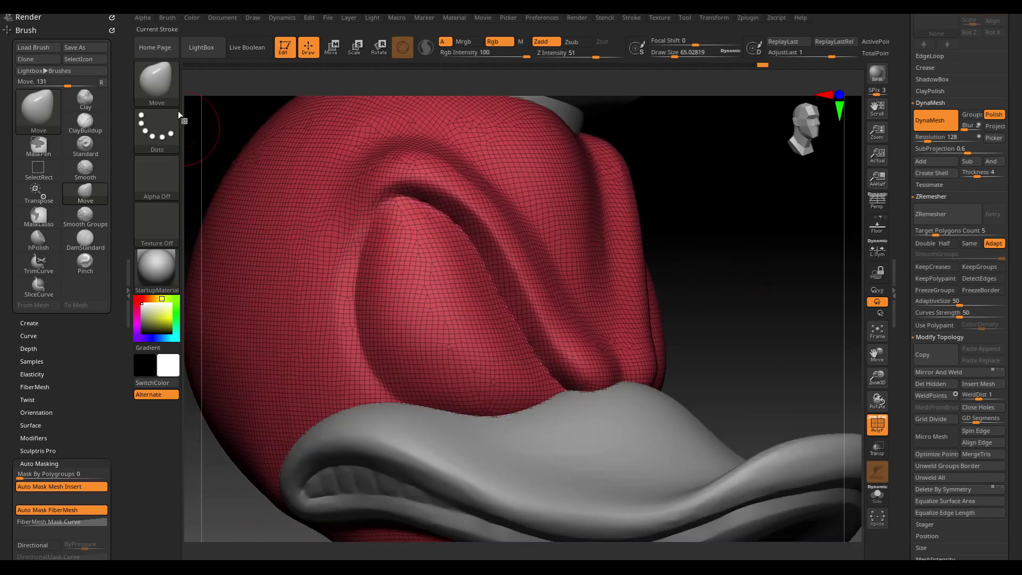
# - Choose MaskLasso and mask the eye-socket region between the brow and beak
pyautogui.keyDown('ctrl'); pyautogui.click(163, 96); pyautogui.keyUp('ctrl')
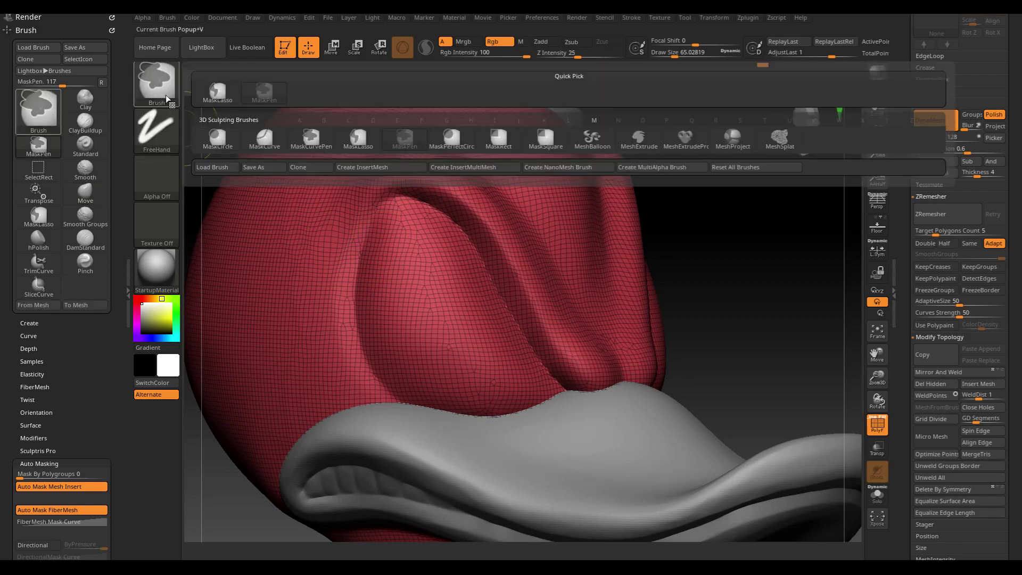
pyautogui.click(360, 139)
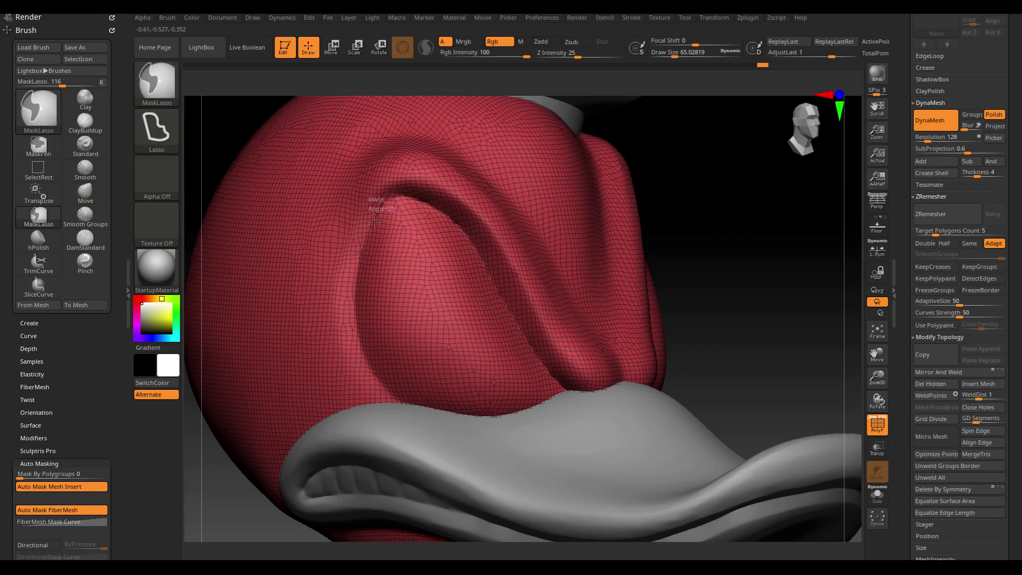
pyautogui.moveTo(367, 235)
pyautogui.keyDown('ctrl'); pyautogui.mouseDown()
pyautogui.moveTo(382, 383)
pyautogui.moveTo(415, 410)
pyautogui.moveTo(518, 426)
pyautogui.moveTo(560, 401)
pyautogui.moveTo(457, 233)
pyautogui.moveTo(383, 202)
pyautogui.moveTo(379, 210)
pyautogui.moveTo(413, 192)
pyautogui.moveTo(461, 230)
pyautogui.moveTo(495, 285)
pyautogui.mouseUp(); pyautogui.keyUp('ctrl')
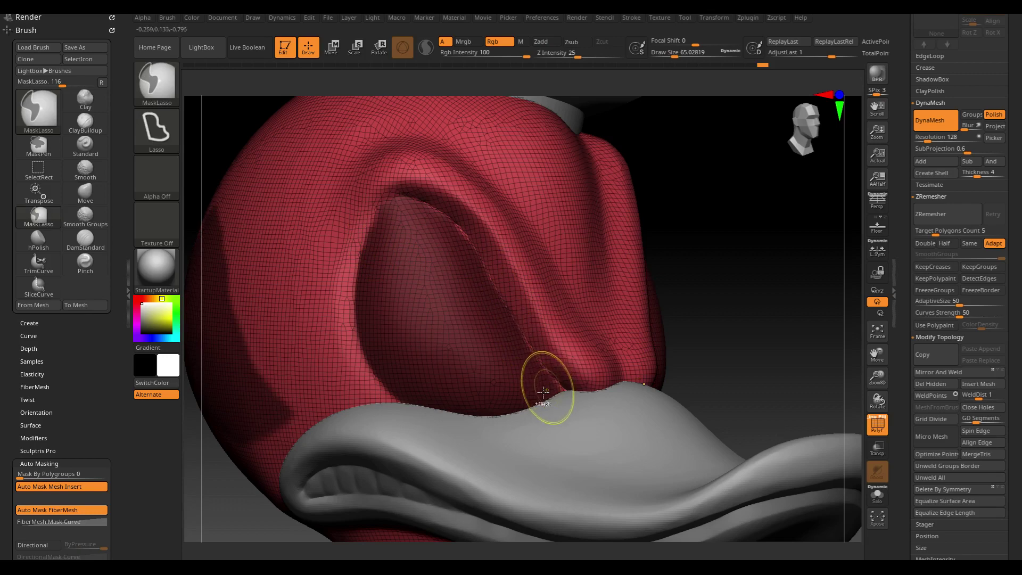
# - Shrink the brush to about 37 and clear the old mask from the eye area
pyautogui.press('ctrl')
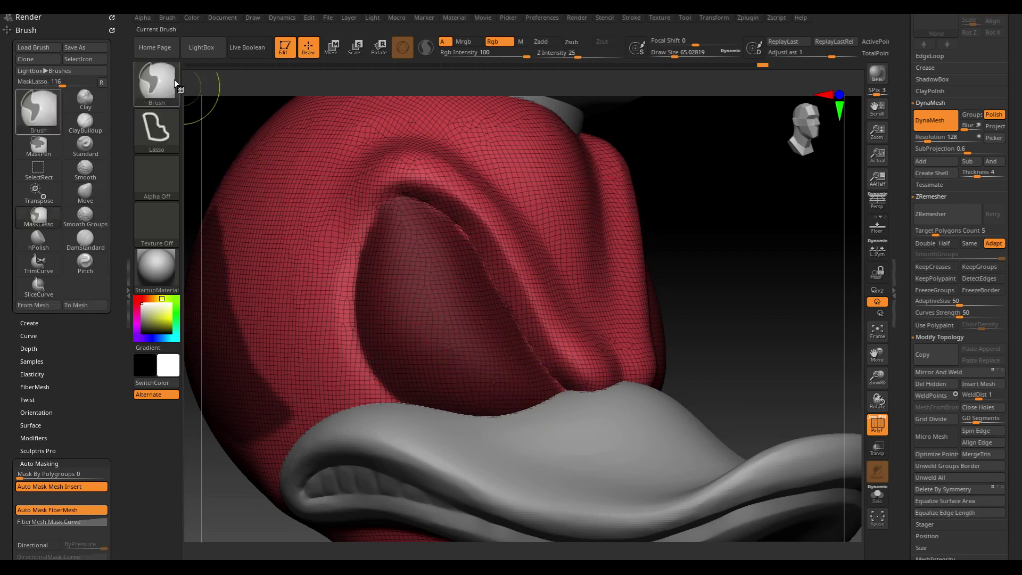
pyautogui.press('s')
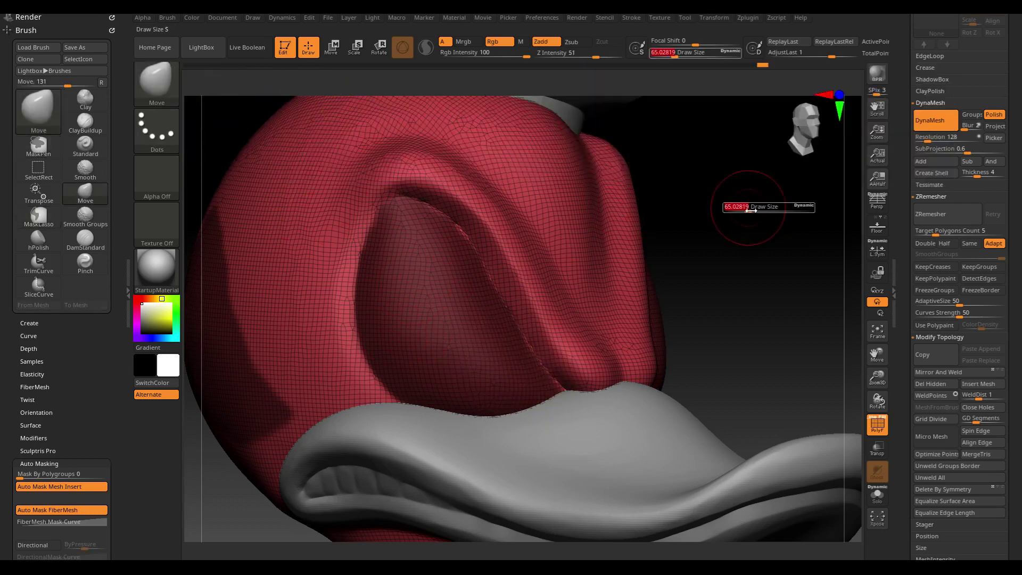
pyautogui.moveTo(745, 207); pyautogui.dragTo(732, 207)
pyautogui.press('ctrl')
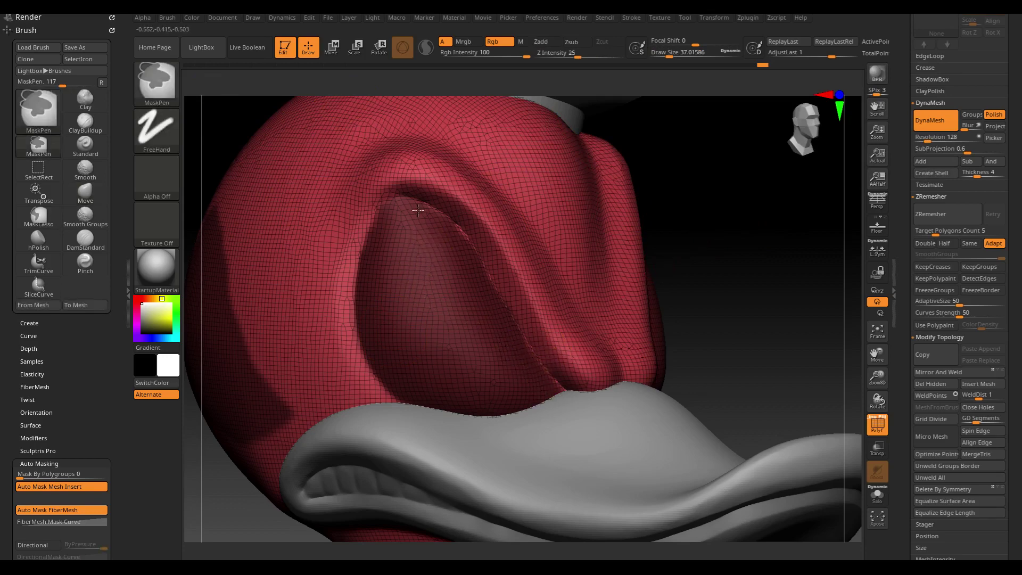
pyautogui.moveTo(707, 247); pyautogui.dragTo(726, 279)
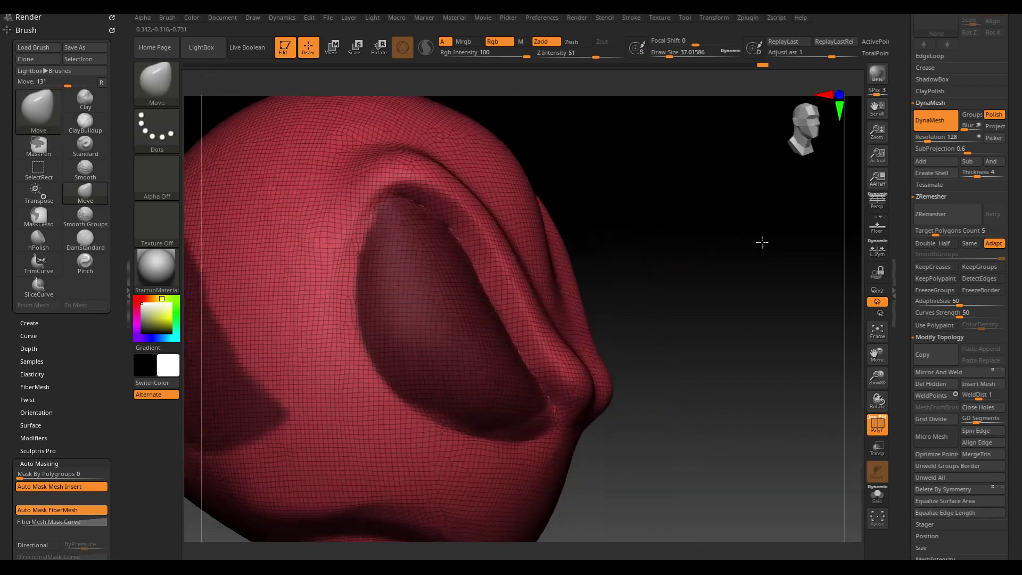
pyautogui.keyDown('ctrl'); pyautogui.moveTo(725, 279); pyautogui.dragTo(627, 274, button='right'); pyautogui.keyUp('ctrl')
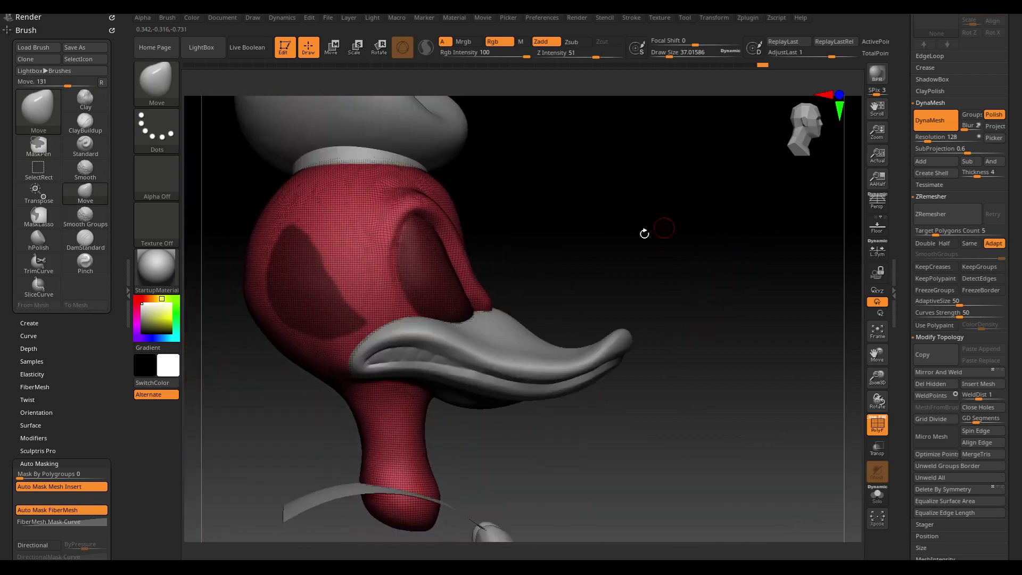
pyautogui.keyDown('ctrl'); pyautogui.keyDown('alt'); pyautogui.moveTo(312, 214); pyautogui.dragTo(522, 396); pyautogui.keyUp('alt'); pyautogui.keyUp('ctrl')
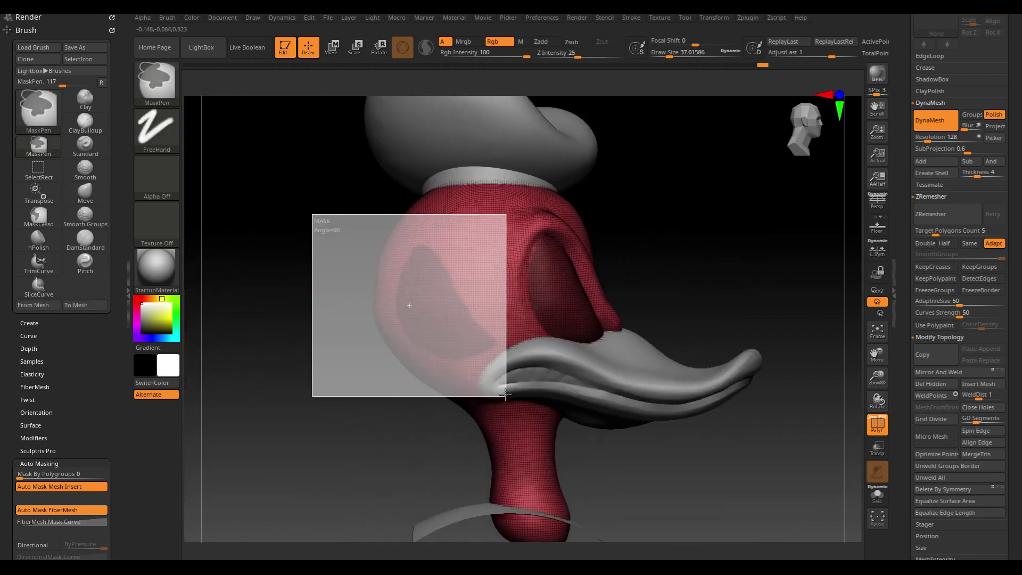
# - Solo the red head and paint a mask along the eye socket
pyautogui.moveTo(698, 260)
pyautogui.mouseDown()
pyautogui.moveTo(665, 250)
pyautogui.moveTo(696, 257)
pyautogui.moveTo(748, 237)
pyautogui.moveTo(785, 271)
pyautogui.mouseUp()
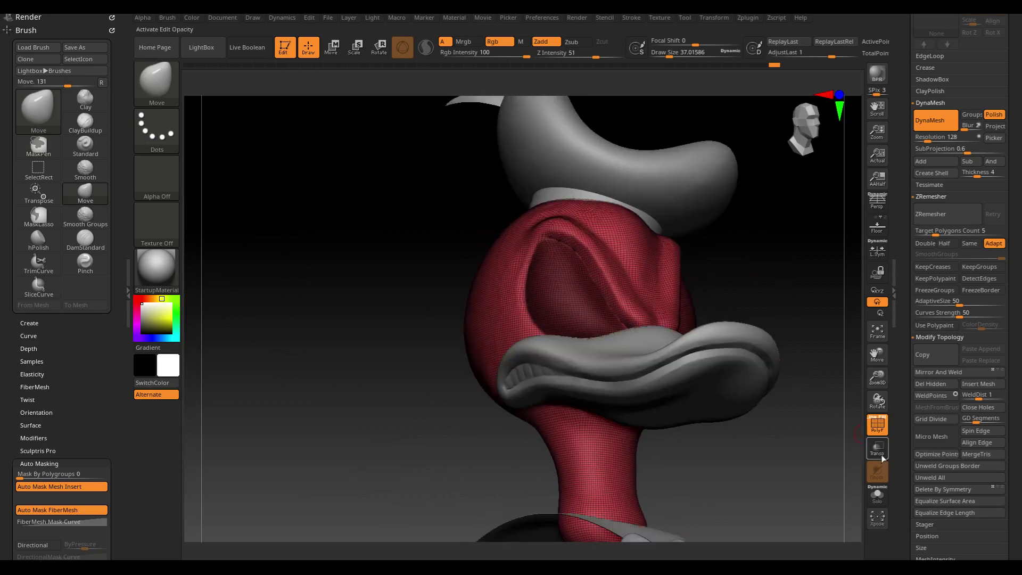
pyautogui.click(877, 494)
pyautogui.scroll(2, 791, 319)
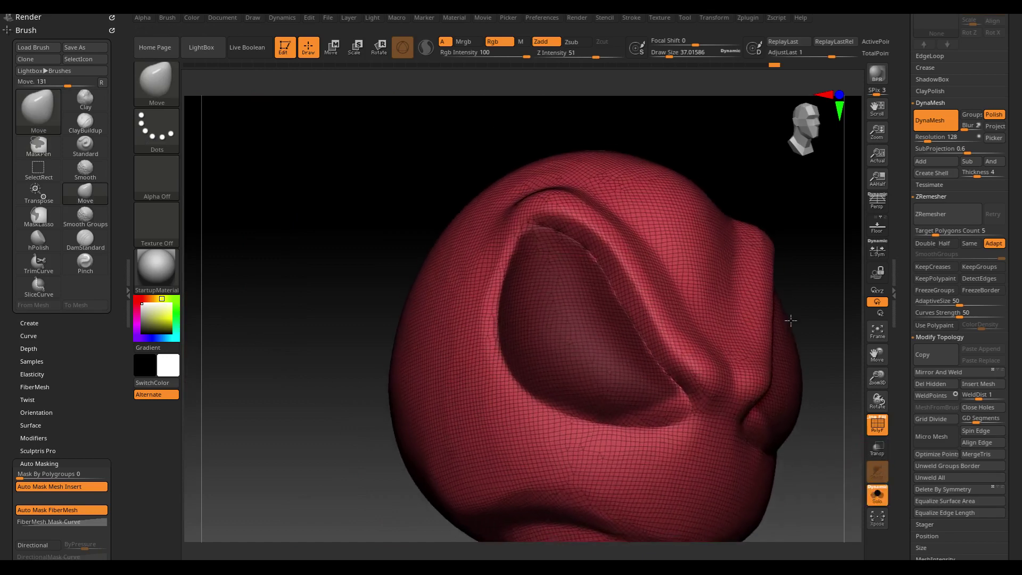
pyautogui.scroll(2, 787, 249)
pyautogui.moveTo(788, 249); pyautogui.dragTo(761, 255)
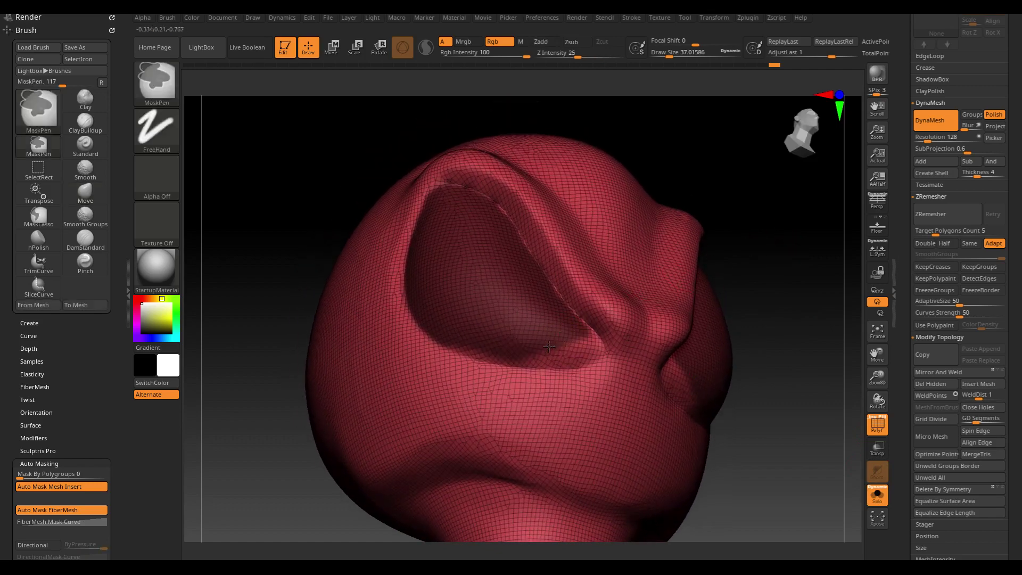
pyautogui.moveTo(548, 344)
pyautogui.keyDown('ctrl'); pyautogui.mouseDown()
pyautogui.moveTo(585, 362)
pyautogui.moveTo(574, 340)
pyautogui.moveTo(583, 350)
pyautogui.mouseUp(); pyautogui.keyUp('ctrl')
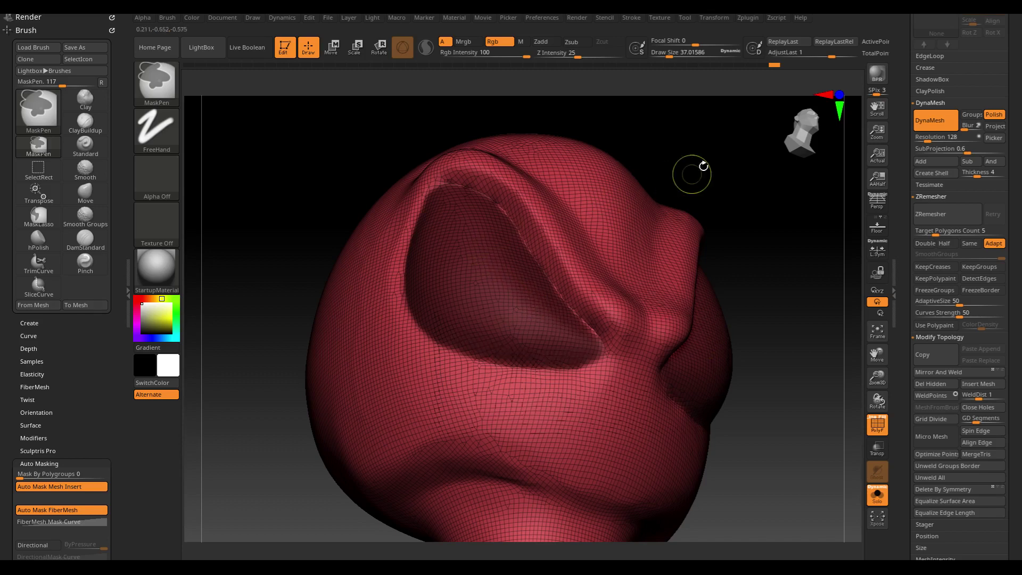
# - Switch back to the Move brush, rotate the head and resume masking
pyautogui.press('b')
pyautogui.press('m')
pyautogui.press('v')
pyautogui.moveTo(690, 171)
pyautogui.mouseDown()
pyautogui.moveTo(714, 178)
pyautogui.moveTo(560, 186)
pyautogui.mouseUp()
pyautogui.press('ctrl')
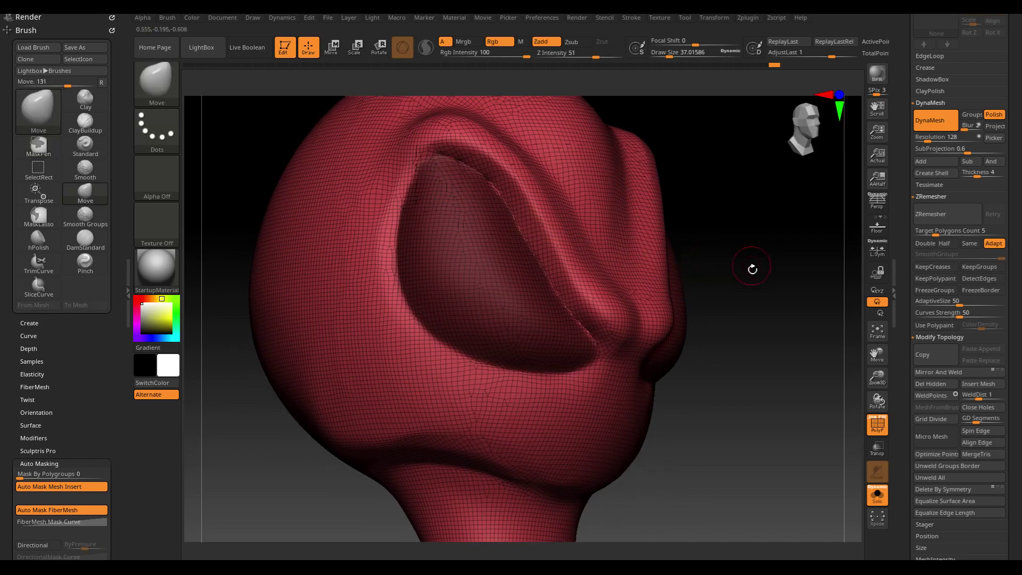
# - Mask the eye-socket border, boost and shrink it, then polygroup it light brown
pyautogui.scroll(-5, 958, 319)
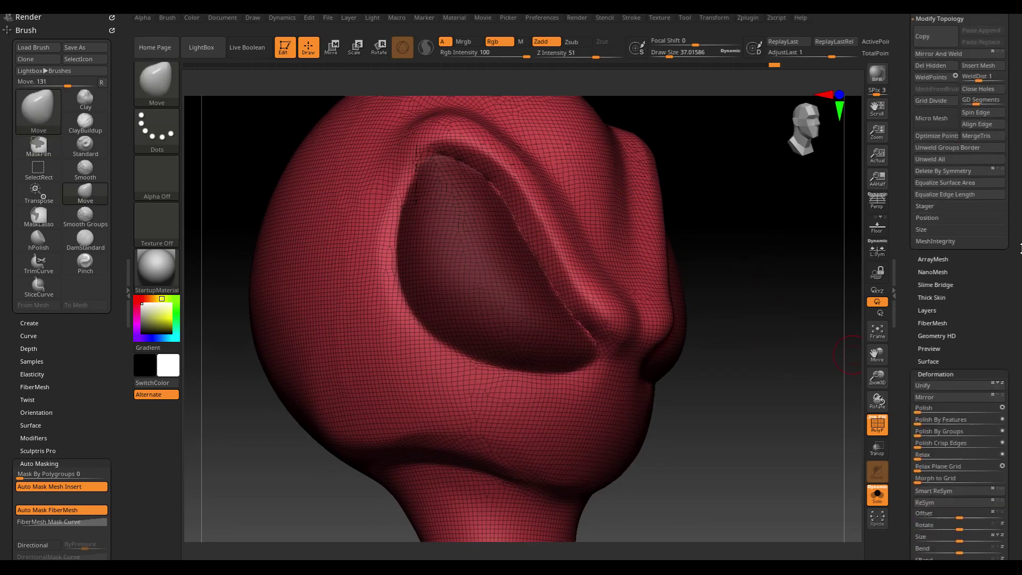
pyautogui.scroll(-5, 953, 240)
pyautogui.scroll(-3, 948, 160)
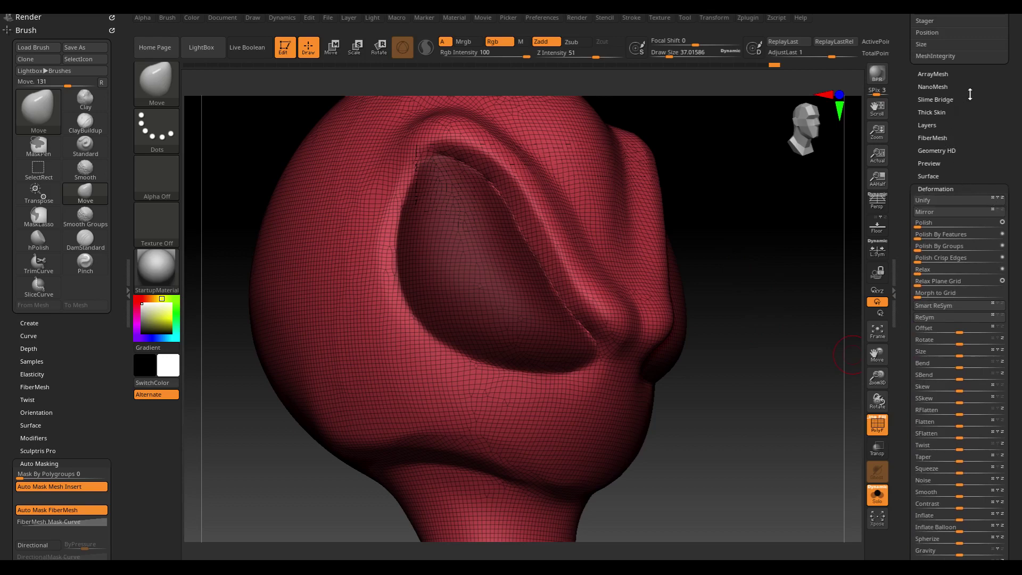
pyautogui.scroll(-5, 1011, 175)
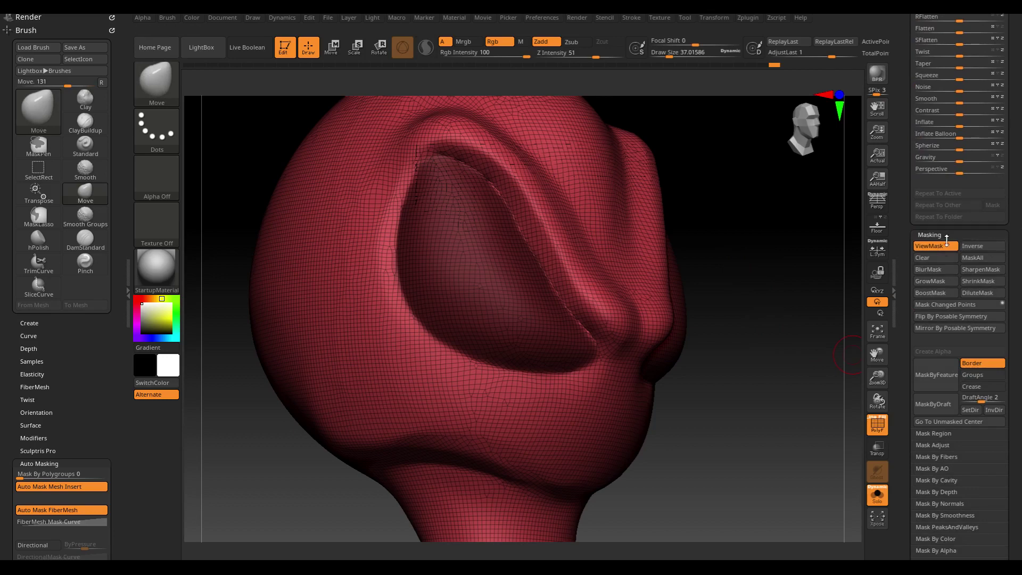
pyautogui.click(931, 282)
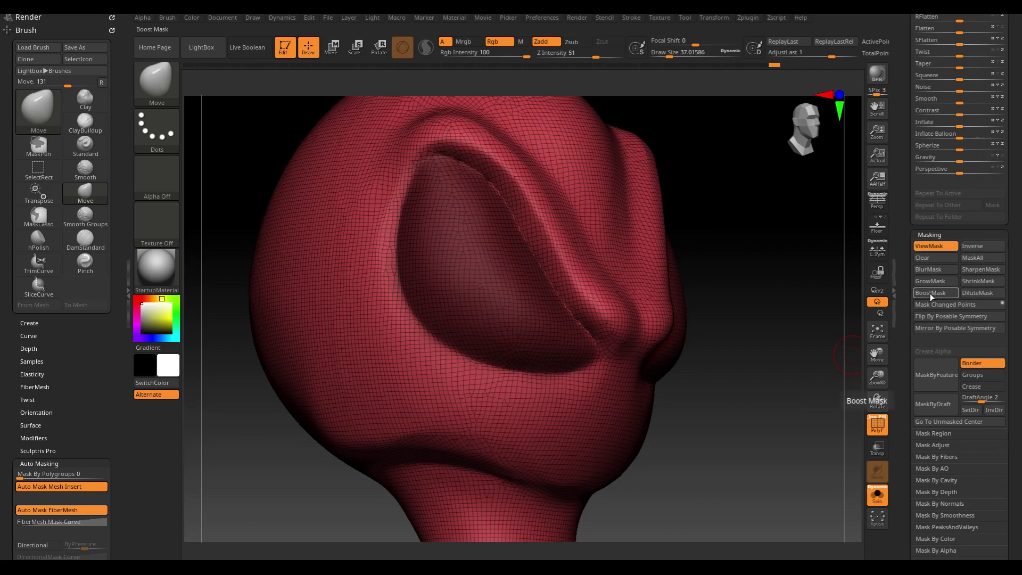
pyautogui.click(932, 294)
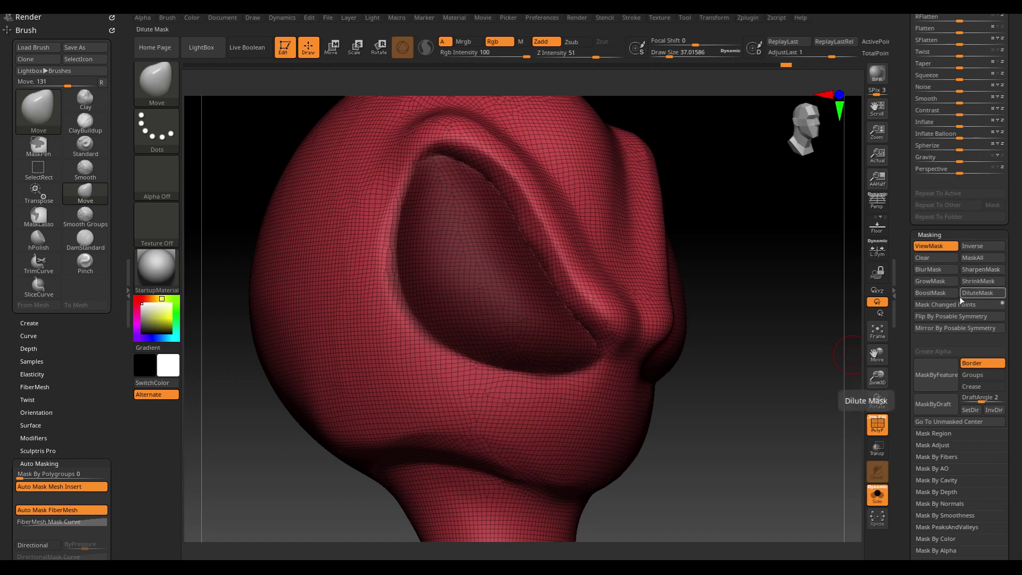
pyautogui.click(972, 280)
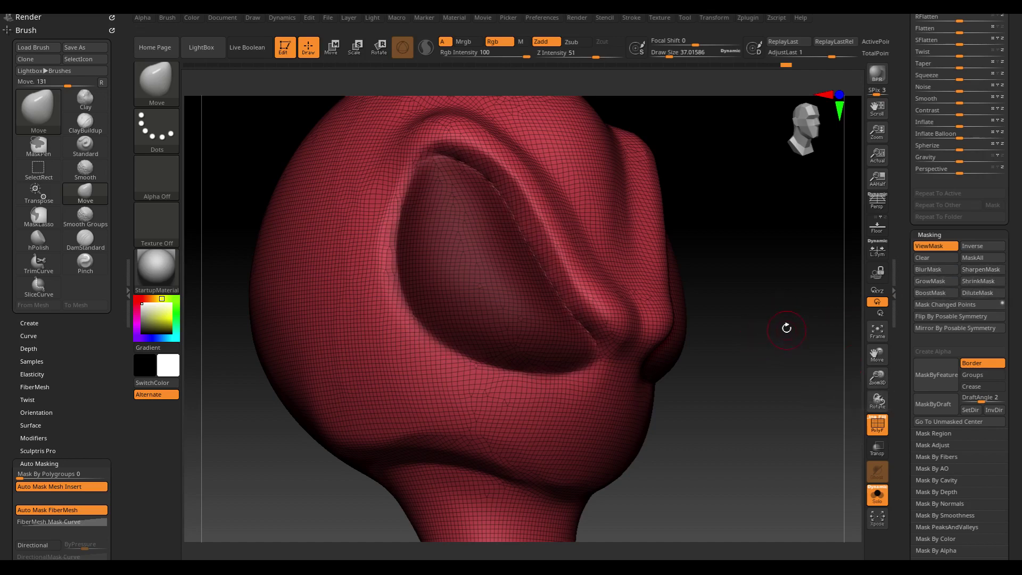
pyautogui.moveTo(786, 328); pyautogui.dragTo(790, 330)
pyautogui.moveTo(1021, 255)
pyautogui.mouseDown()
pyautogui.moveTo(1014, 317)
pyautogui.moveTo(1009, 296)
pyautogui.mouseUp()
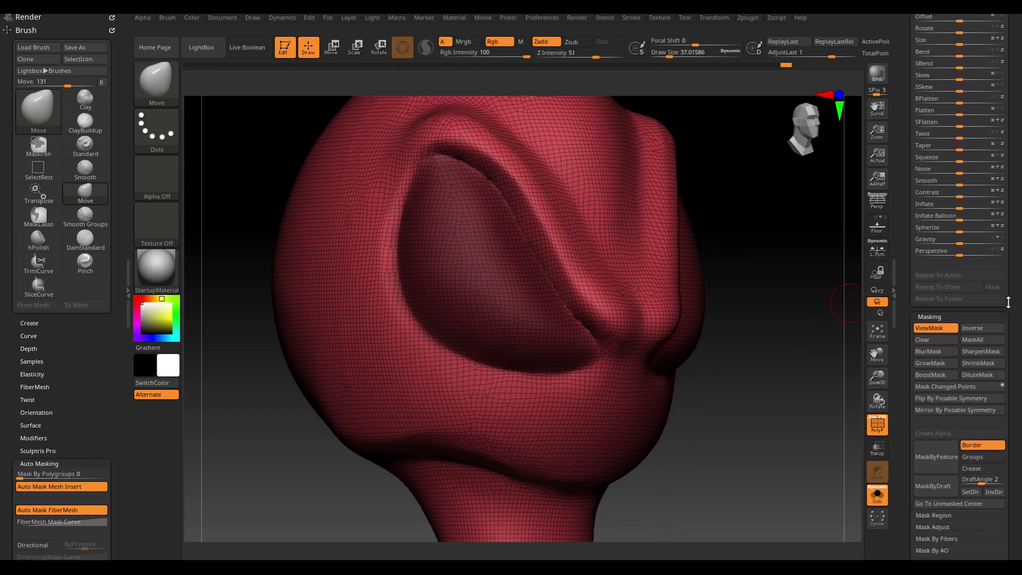
pyautogui.keyDown('ctrl'); pyautogui.click(785, 343); pyautogui.keyUp('ctrl')
# - Smooth the lower and upper borders of the eye-socket group with Smooth Groups
pyautogui.moveTo(796, 352)
pyautogui.mouseDown()
pyautogui.moveTo(803, 335)
pyautogui.moveTo(770, 337)
pyautogui.mouseUp()
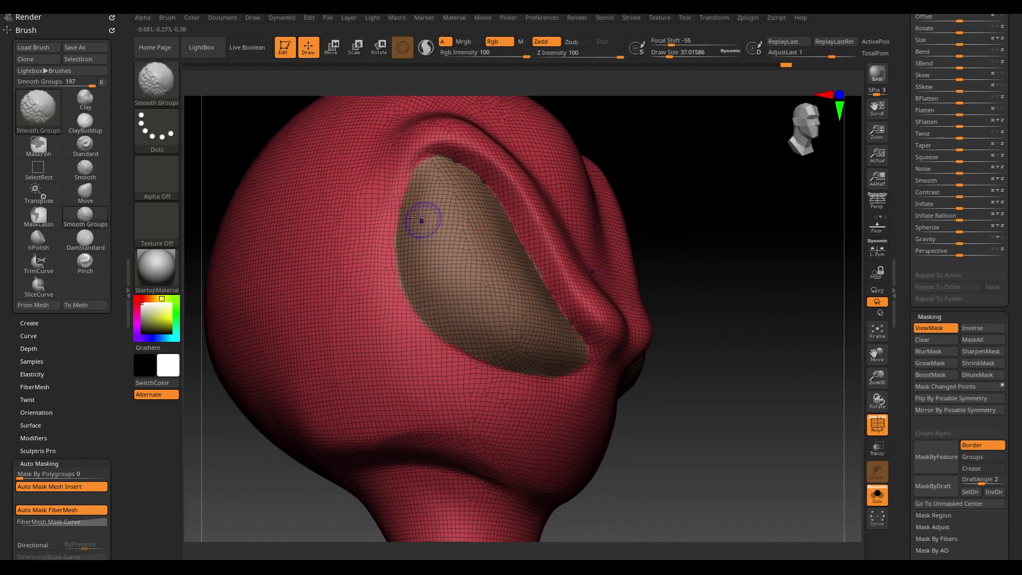
pyautogui.press('shift')
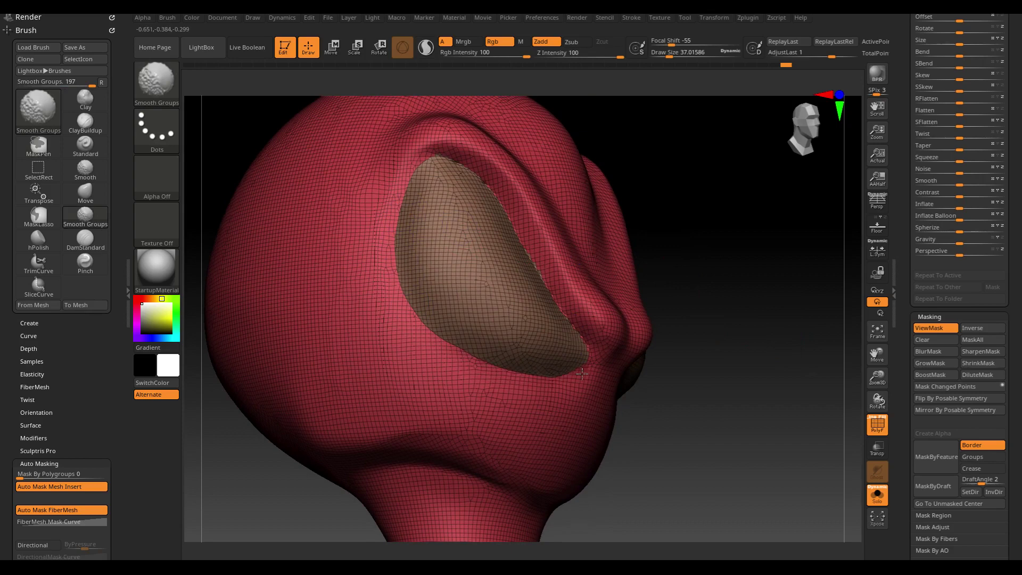
pyautogui.keyDown('shift'); pyautogui.moveTo(581, 373); pyautogui.dragTo(554, 326); pyautogui.keyUp('shift')
pyautogui.keyDown('shift'); pyautogui.moveTo(429, 191); pyautogui.dragTo(432, 164); pyautogui.keyUp('shift')
# - Switch to the Move brush at about size 150 and reshape both socket edges symmetrically
pyautogui.press('b')
pyautogui.press('m')
pyautogui.press('v')
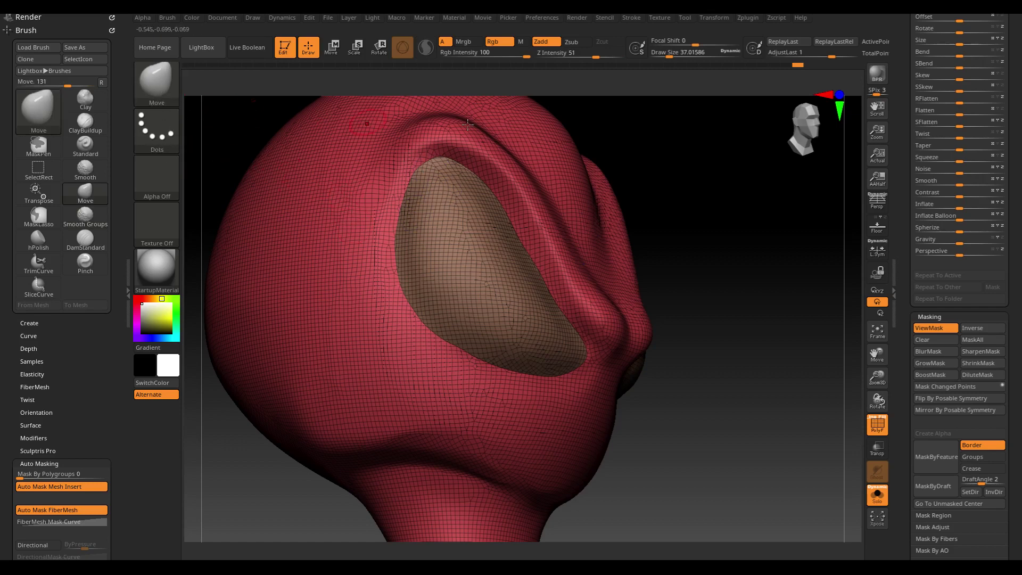
pyautogui.moveTo(716, 175)
pyautogui.mouseDown()
pyautogui.moveTo(712, 189)
pyautogui.moveTo(737, 228)
pyautogui.mouseUp()
pyautogui.press('s')
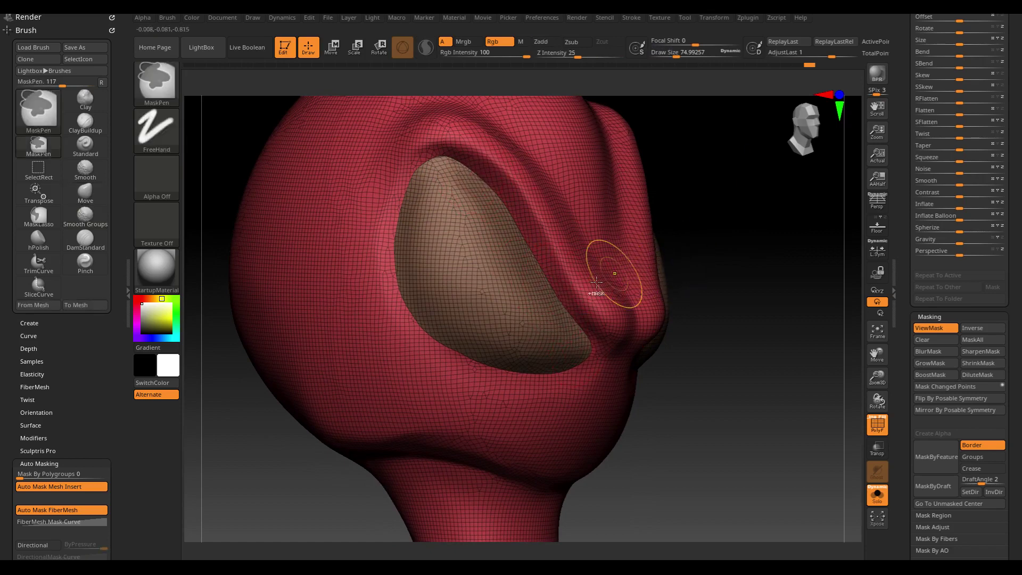
pyautogui.moveTo(713, 291); pyautogui.dragTo(576, 298)
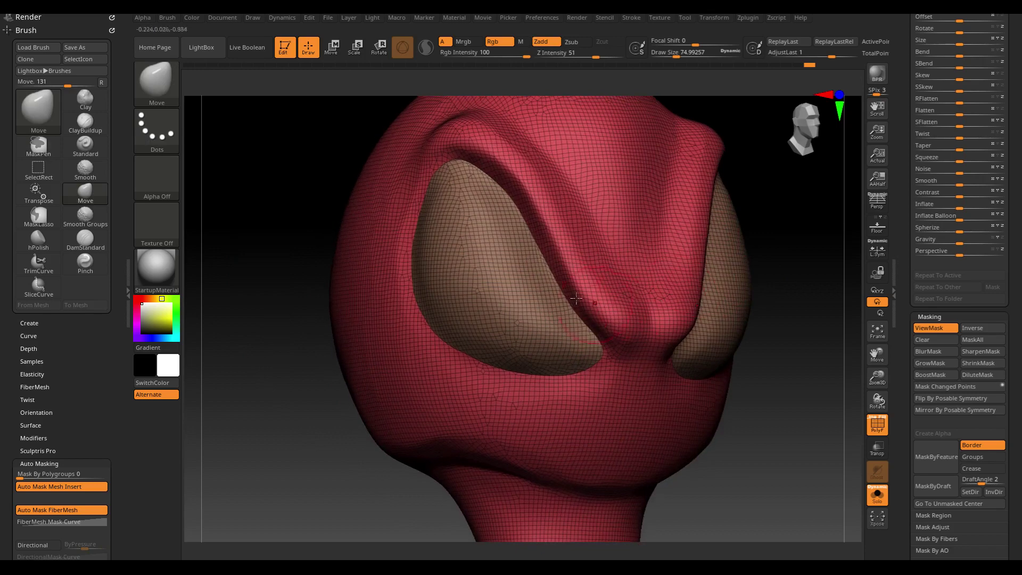
pyautogui.press('s')
pyautogui.moveTo(290, 414)
pyautogui.mouseDown()
pyautogui.moveTo(309, 415)
pyautogui.moveTo(350, 377)
pyautogui.mouseUp()
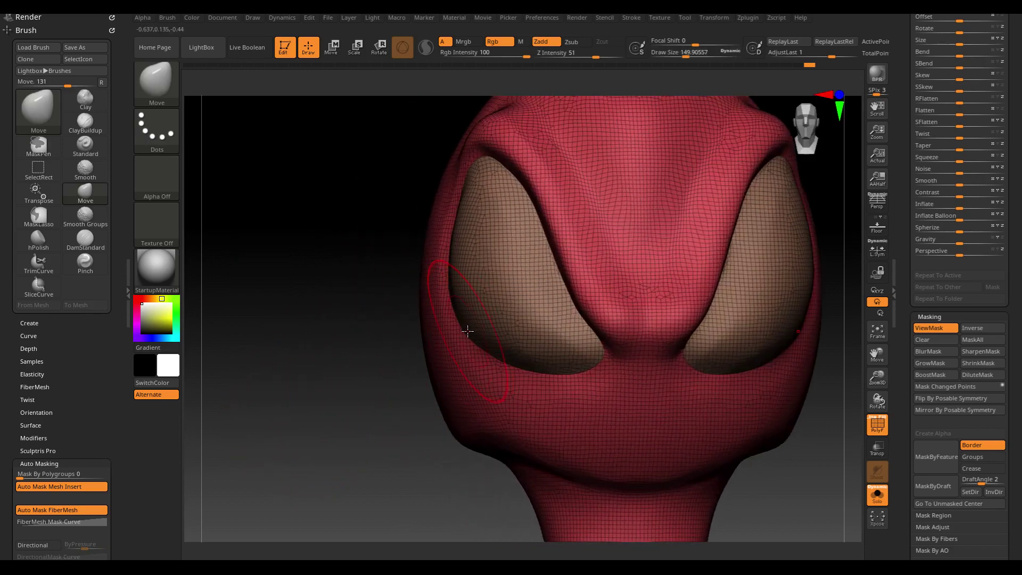
pyautogui.moveTo(469, 330); pyautogui.dragTo(457, 272)
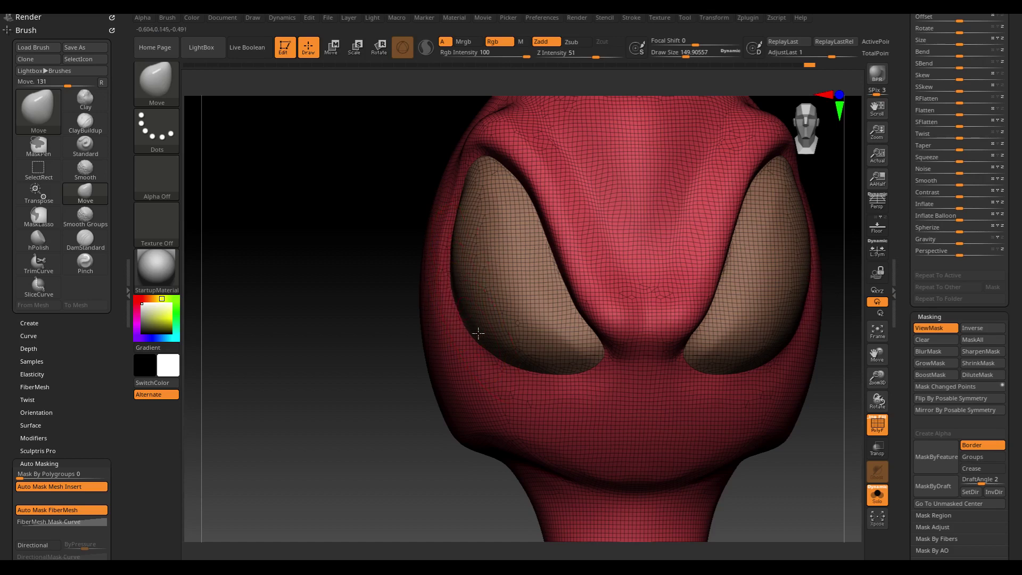
pyautogui.moveTo(478, 332); pyautogui.dragTo(456, 273)
# - Resize the Move brush from about 105 down to 50, then up to 109, from a three-quarter view
pyautogui.press('s')
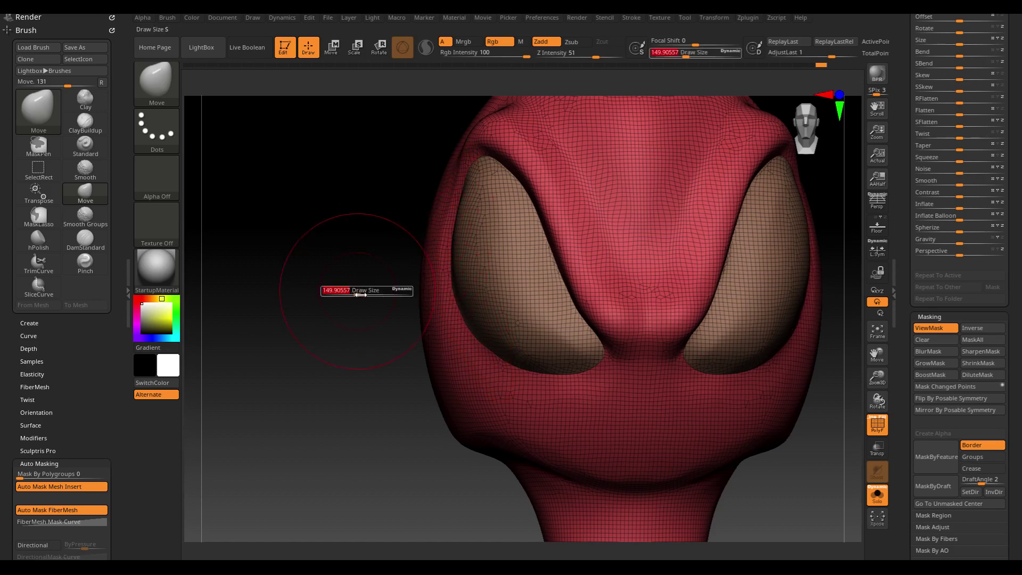
pyautogui.moveTo(360, 295); pyautogui.dragTo(348, 294)
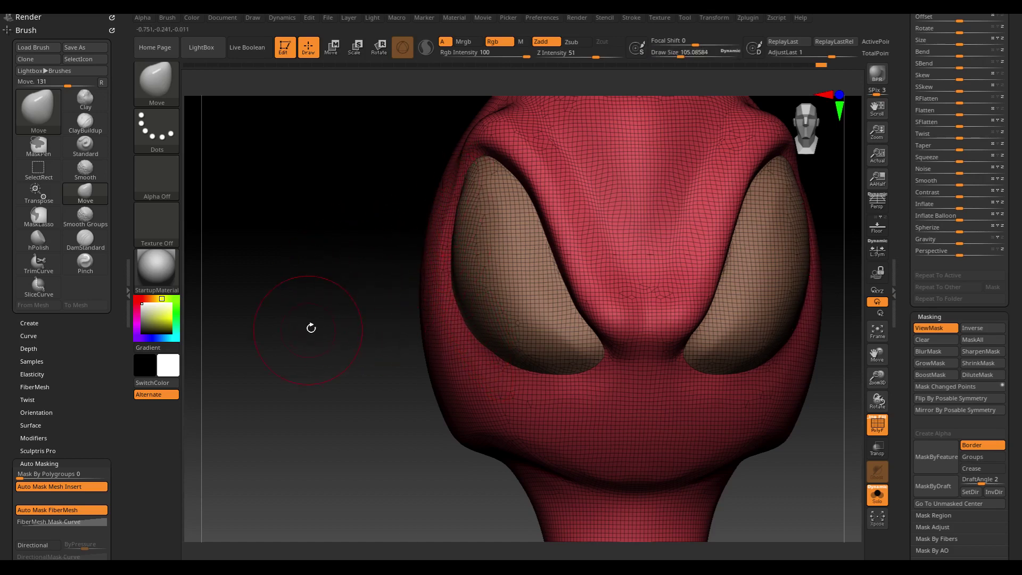
pyautogui.moveTo(310, 328); pyautogui.dragTo(715, 233)
pyautogui.press('s')
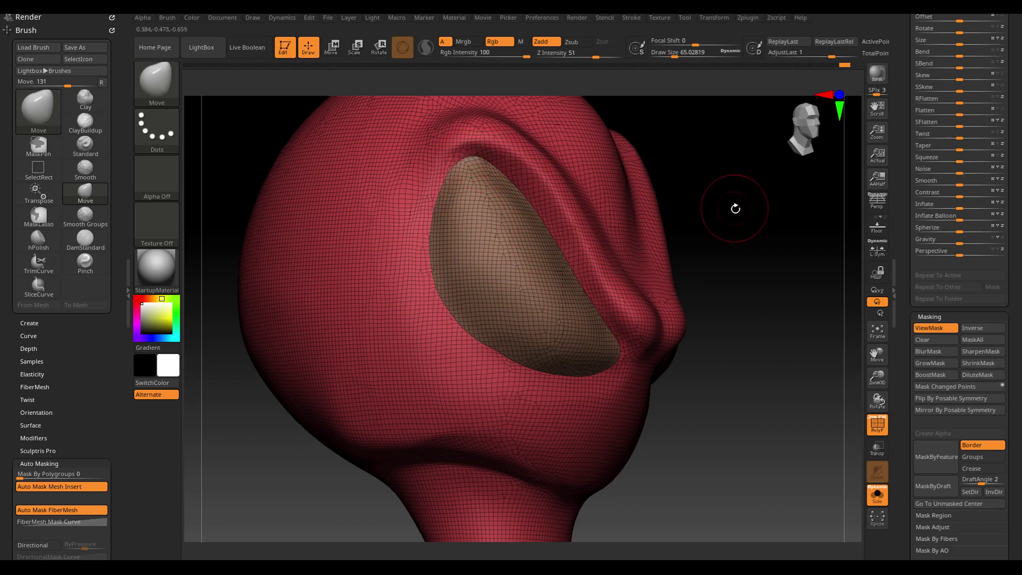
pyautogui.press('s')
pyautogui.moveTo(740, 206); pyautogui.dragTo(718, 205)
pyautogui.press('s')
pyautogui.moveTo(691, 230)
pyautogui.mouseDown()
pyautogui.moveTo(716, 230)
pyautogui.moveTo(691, 250)
pyautogui.mouseUp()
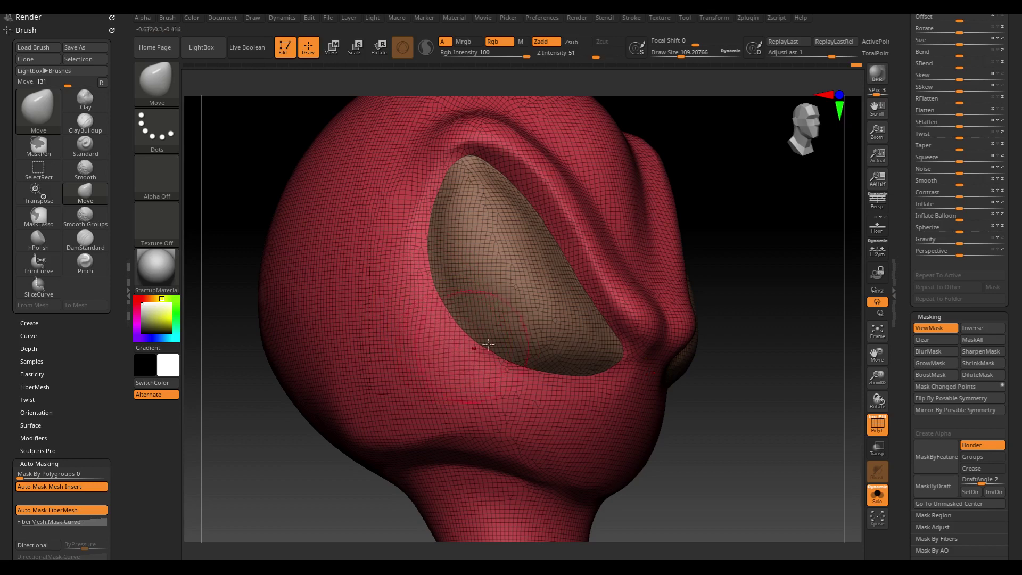
pyautogui.moveTo(773, 261)
pyautogui.mouseDown()
pyautogui.moveTo(764, 269)
pyautogui.moveTo(776, 232)
pyautogui.mouseUp()
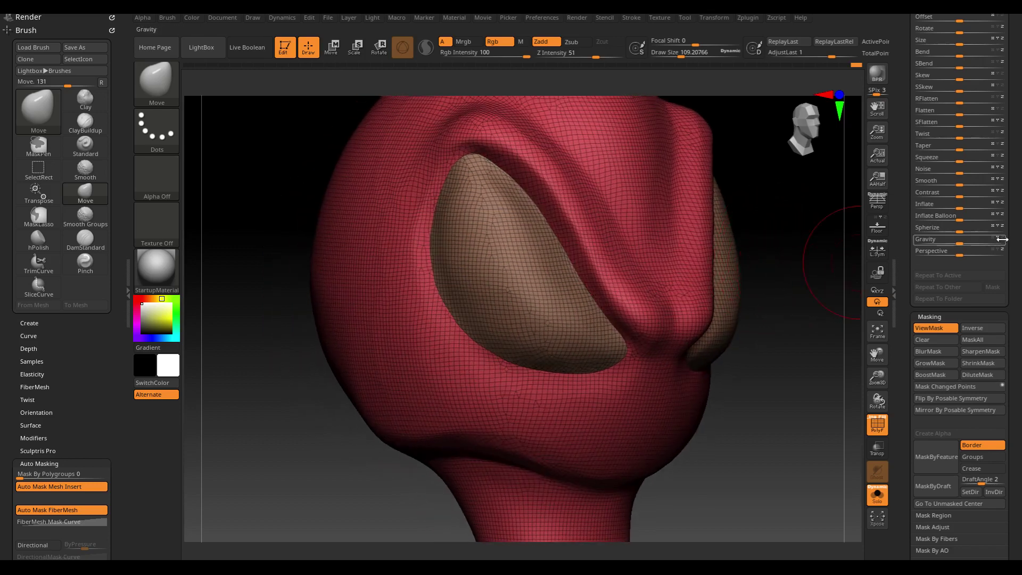
pyautogui.moveTo(1014, 228); pyautogui.dragTo(1010, 355)
# - Toggle visibility to hide the ear pieces and show only the red head
pyautogui.keyDown('ctrl'); pyautogui.keyDown('shift'); pyautogui.click(553, 326); pyautogui.keyUp('shift'); pyautogui.keyUp('ctrl')
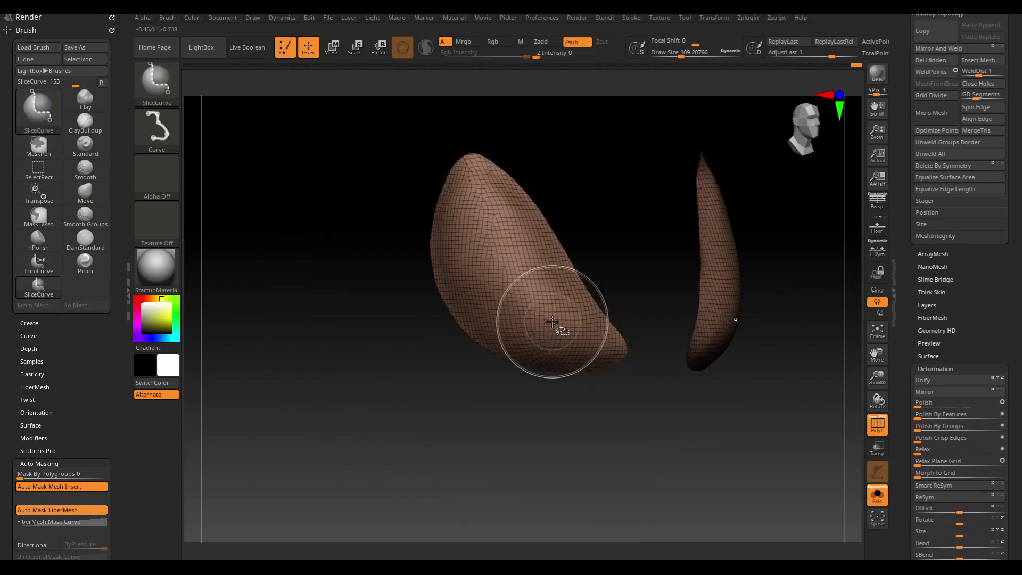
pyautogui.keyDown('ctrl'); pyautogui.keyDown('shift'); pyautogui.click(553, 326); pyautogui.keyUp('shift'); pyautogui.keyUp('ctrl')
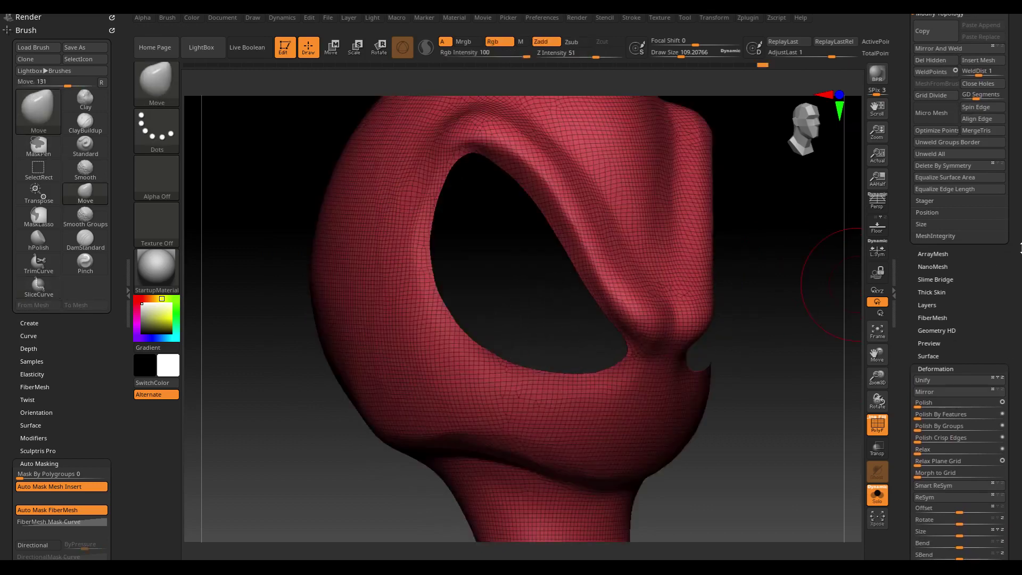
pyautogui.moveTo(1020, 247); pyautogui.dragTo(1021, 309)
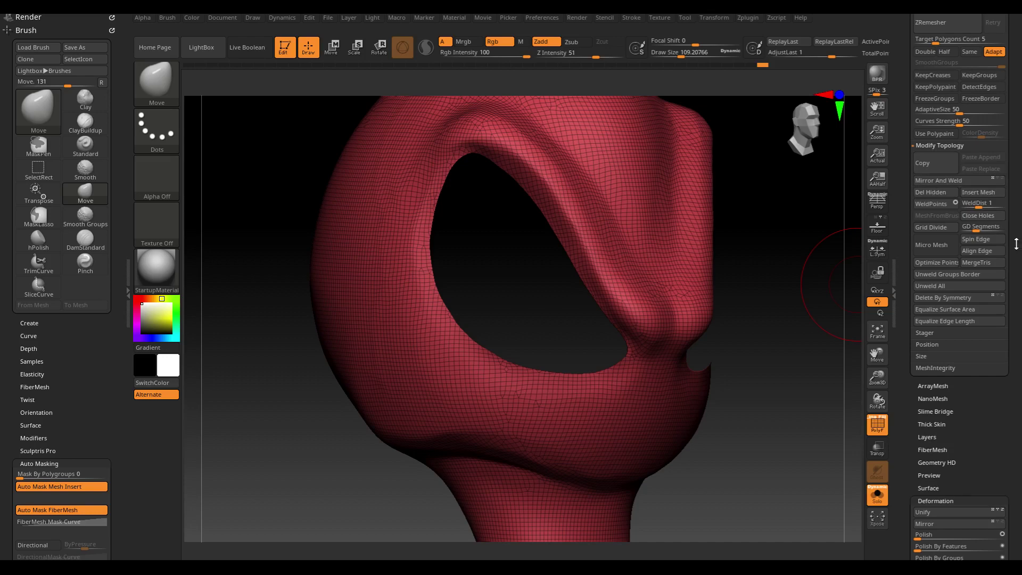
pyautogui.moveTo(1017, 243)
pyautogui.mouseDown()
pyautogui.moveTo(1020, 371)
pyautogui.moveTo(1017, 330)
pyautogui.mouseUp()
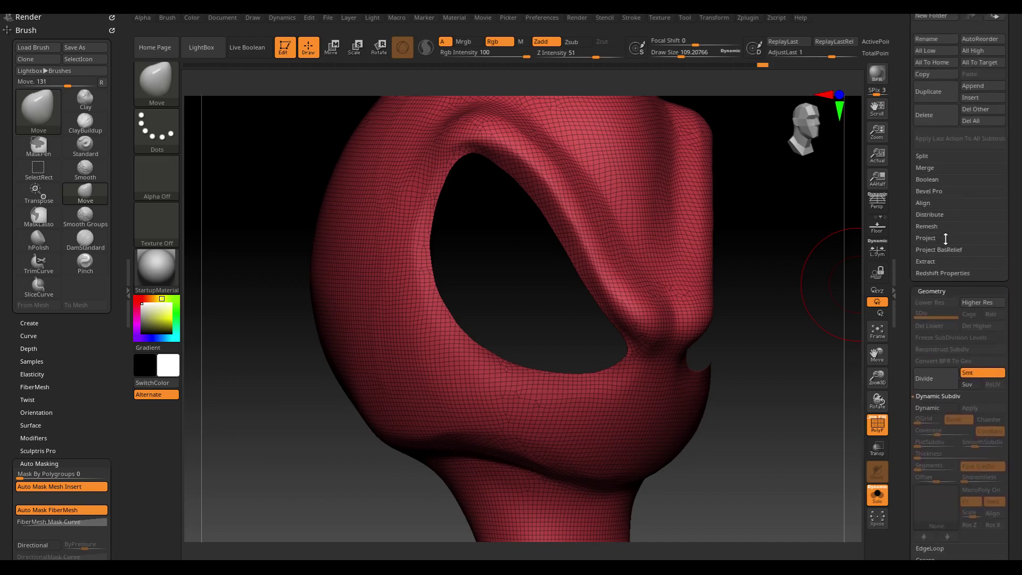
# - Expand the Split options and select the PM3D_Sphere3D_2 subtool
pyautogui.click(932, 158)
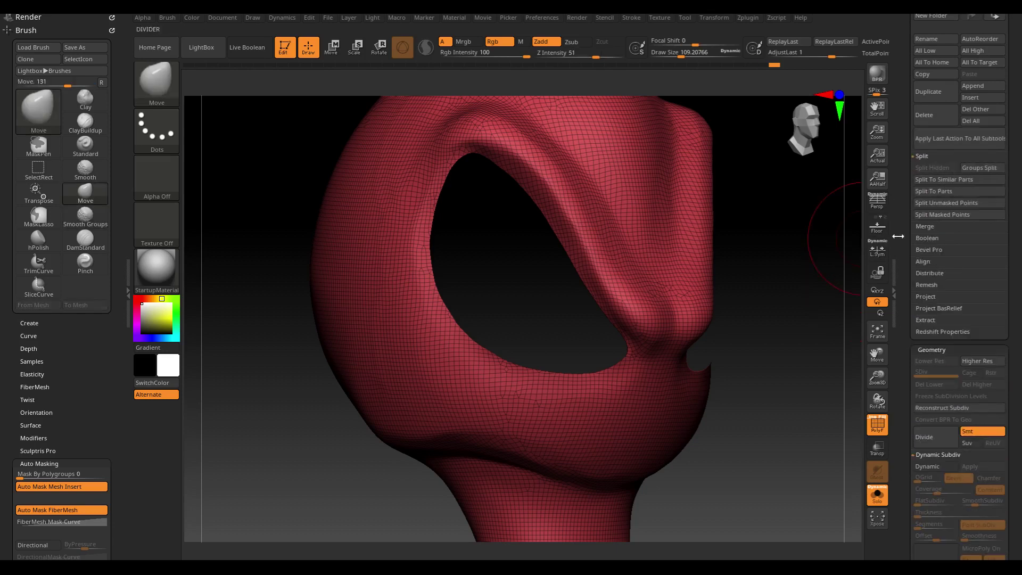
pyautogui.moveTo(1014, 192); pyautogui.dragTo(1015, 393)
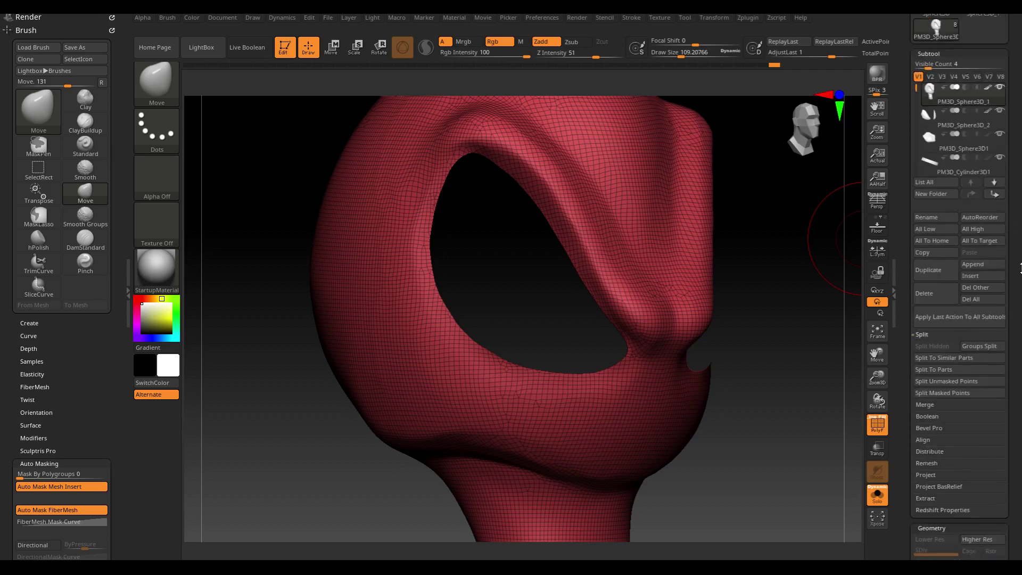
pyautogui.hotkey('ctrl', 'shift')
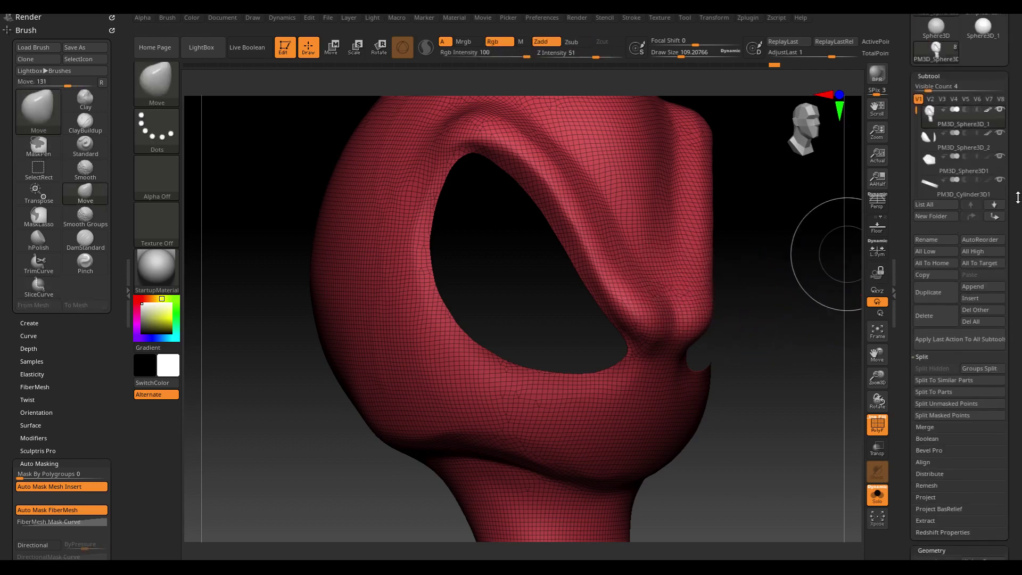
pyautogui.moveTo(1017, 202); pyautogui.dragTo(1020, 301)
pyautogui.click(939, 311)
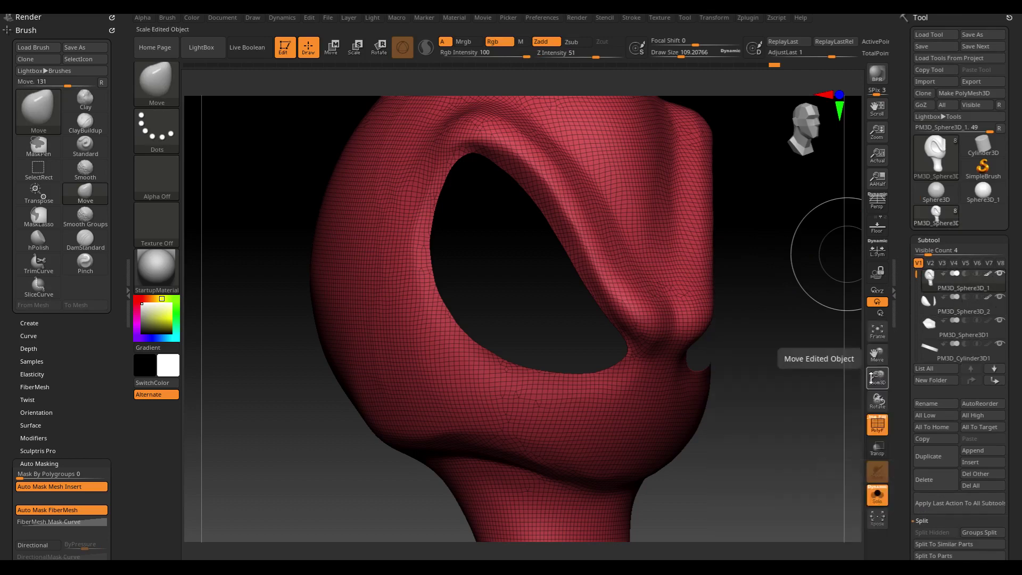
# - Turn off Solo, frame the duck, disable PolyFrame, and open the brush library
pyautogui.click(877, 494)
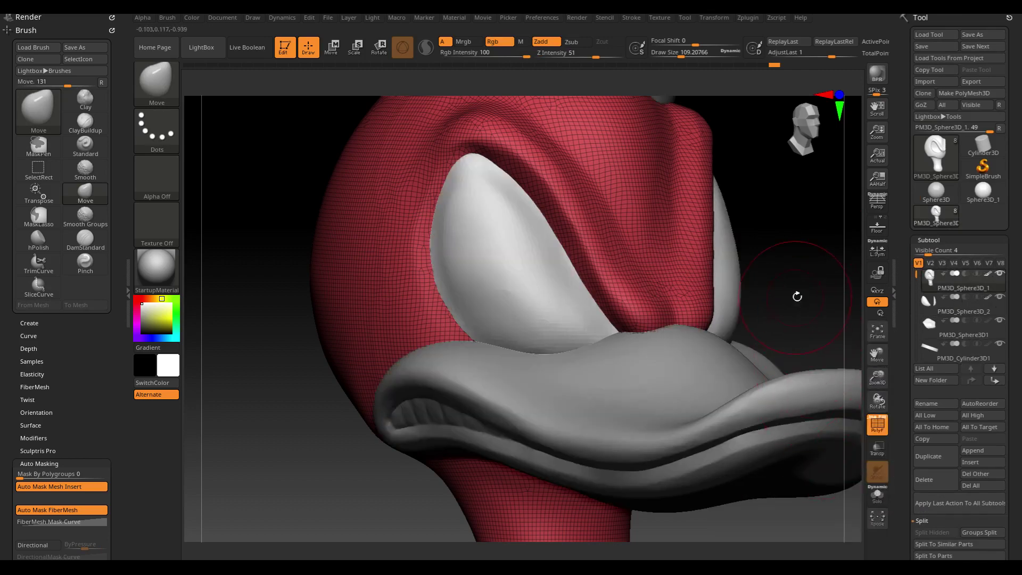
pyautogui.press('f')
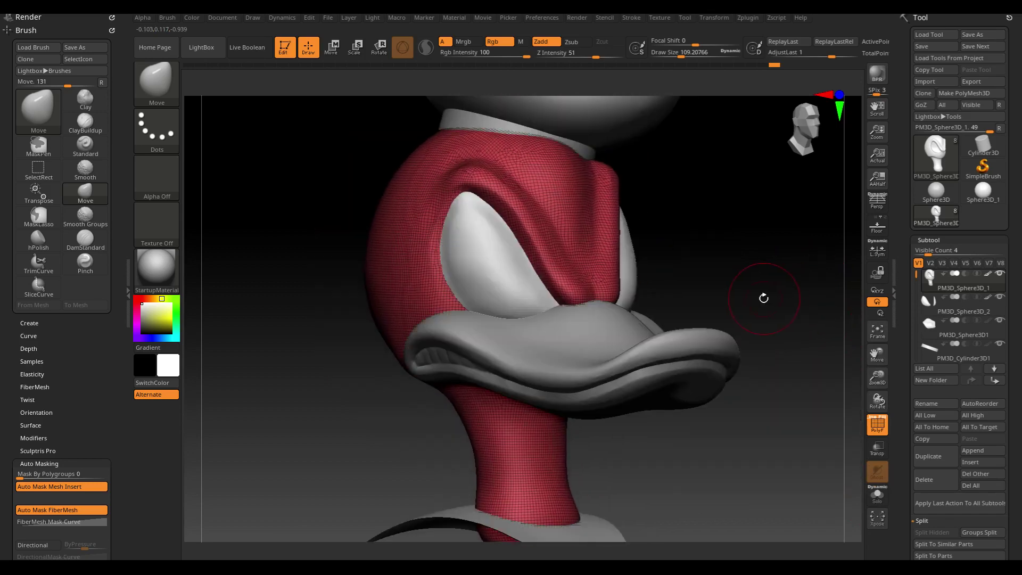
pyautogui.hotkey('shift', 'f')
pyautogui.moveTo(772, 326); pyautogui.dragTo(752, 281)
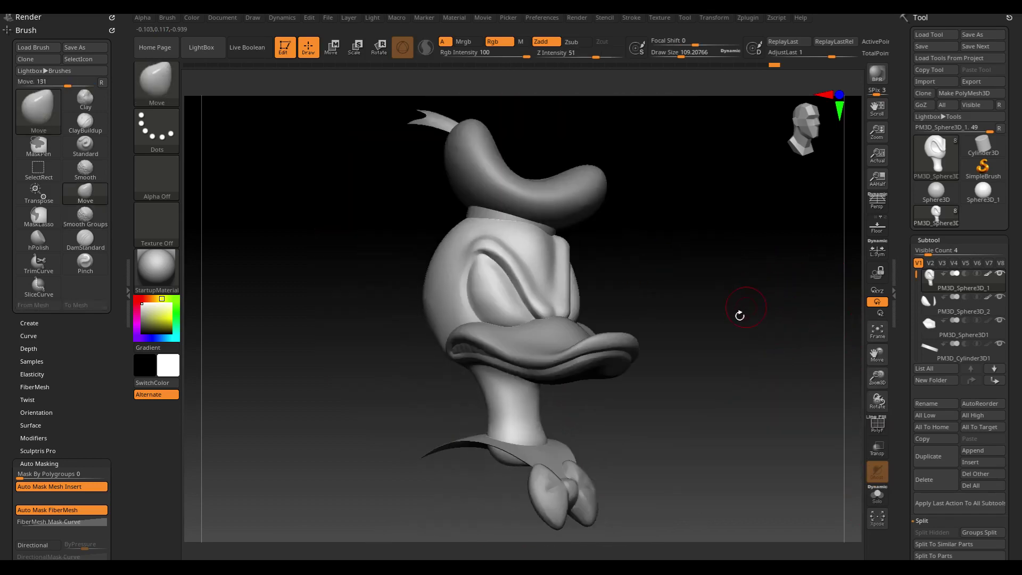
pyautogui.moveTo(741, 315)
pyautogui.mouseDown()
pyautogui.moveTo(730, 299)
pyautogui.moveTo(729, 319)
pyautogui.mouseUp()
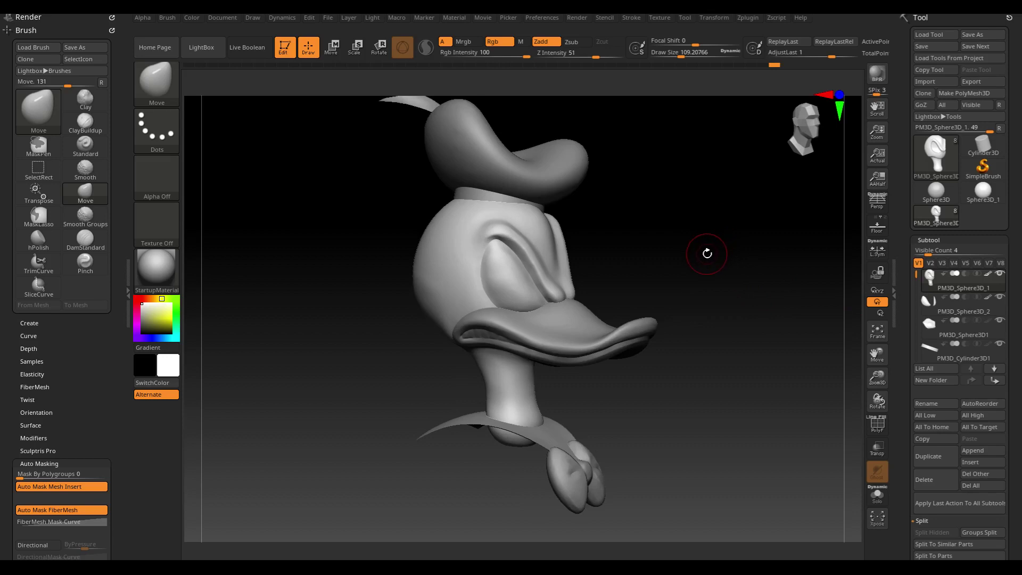
pyautogui.click(156, 85)
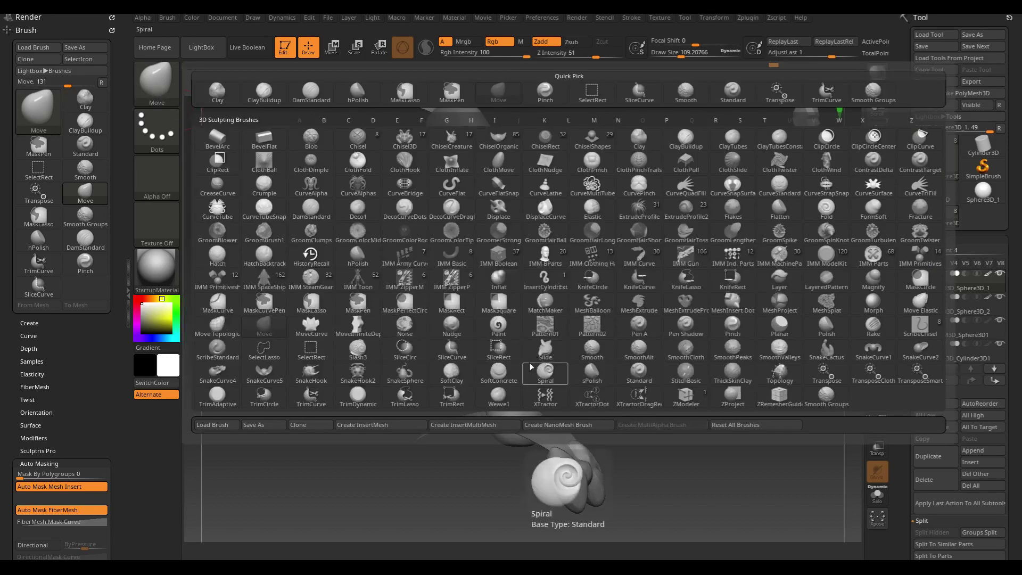
# - Pick the SnakeHook brush and enable Sculptris Pro
pyautogui.click(310, 373)
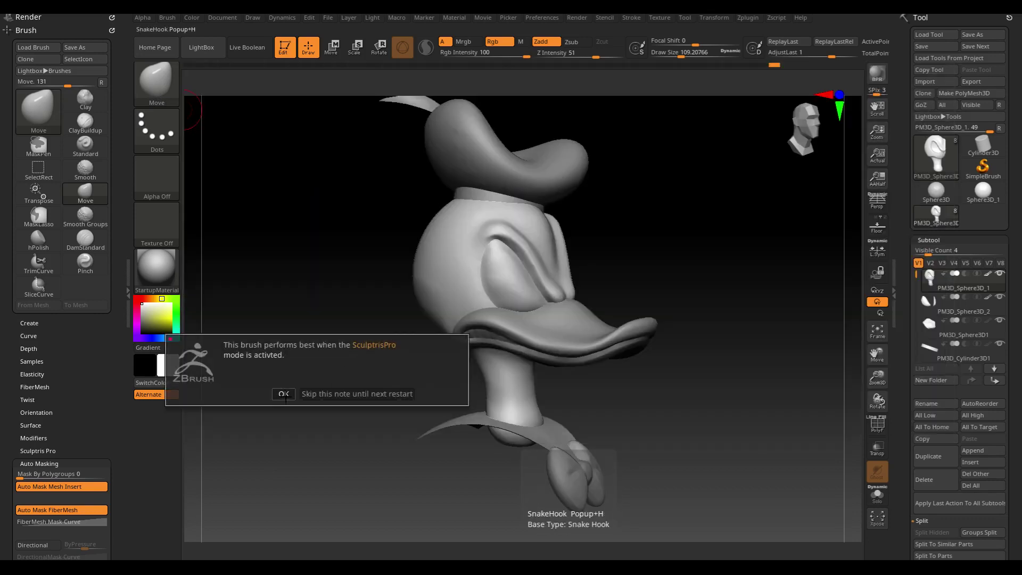
pyautogui.click(284, 394)
pyautogui.click(425, 48)
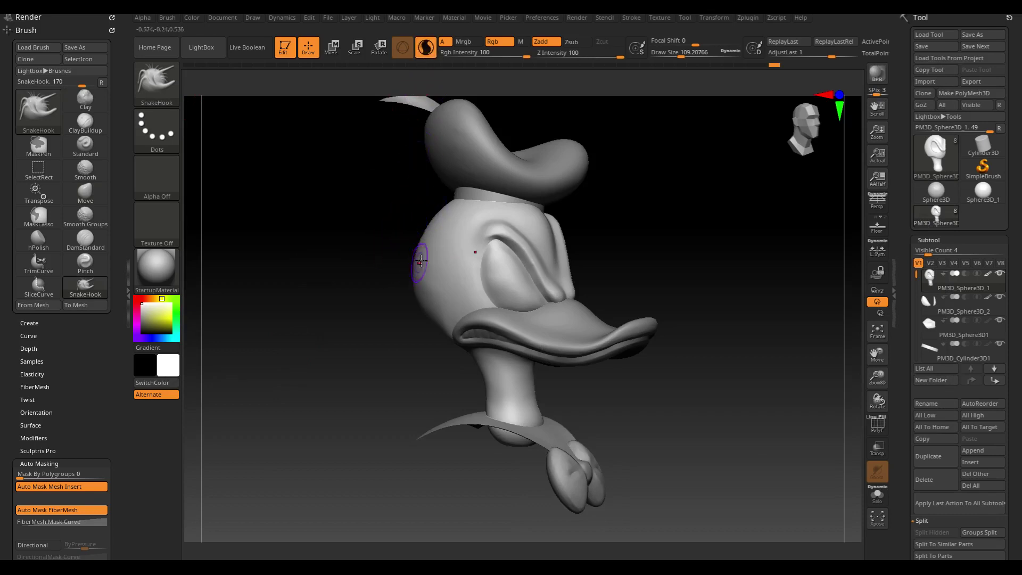
pyautogui.moveTo(625, 231); pyautogui.dragTo(670, 245)
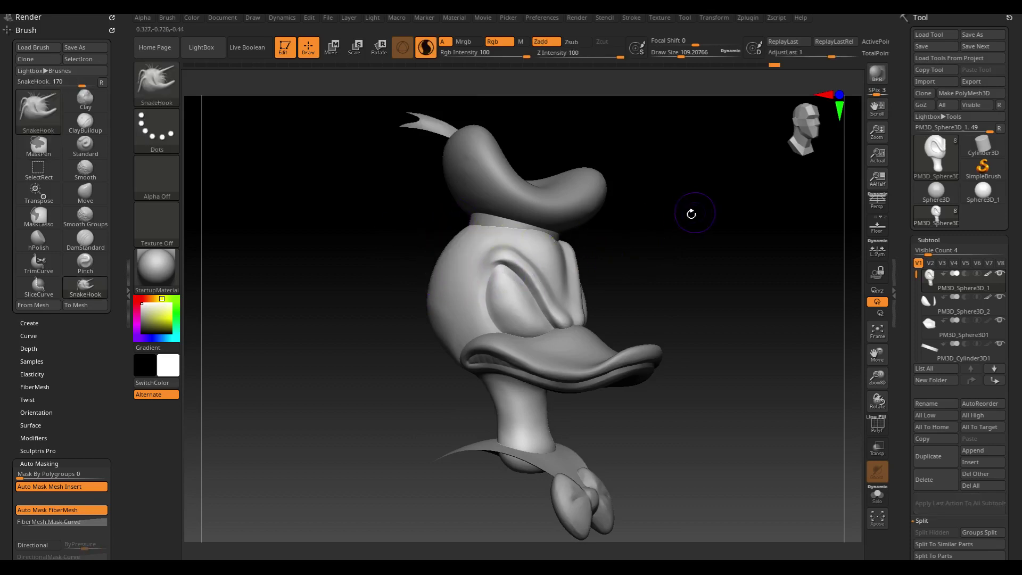
# - Pull a small spike from the head's side, undoing a stray beak-corner pull
pyautogui.press('s')
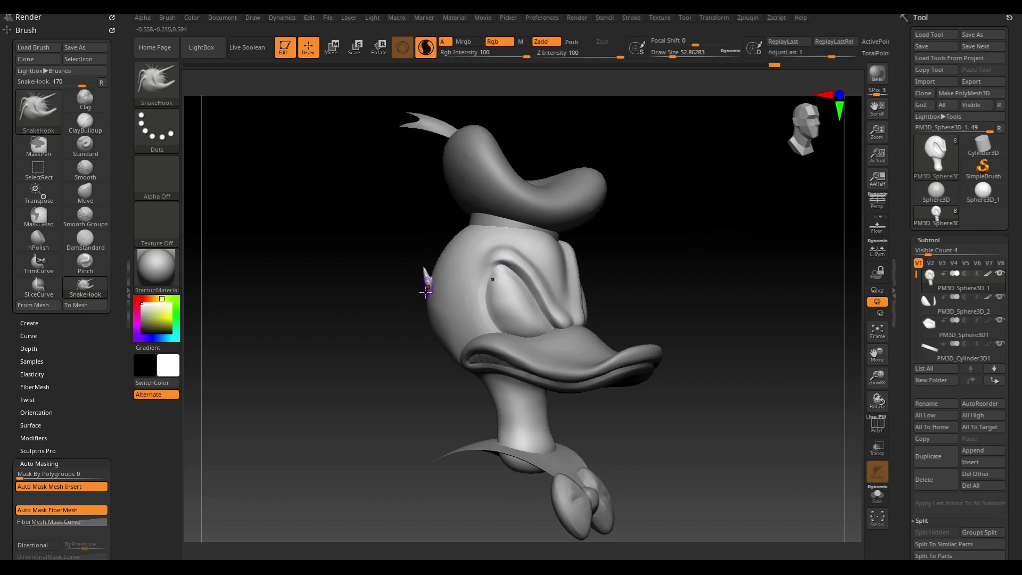
pyautogui.keyDown('shift'); pyautogui.moveTo(421, 307); pyautogui.dragTo(432, 261); pyautogui.keyUp('shift')
pyautogui.moveTo(428, 292); pyautogui.dragTo(428, 303)
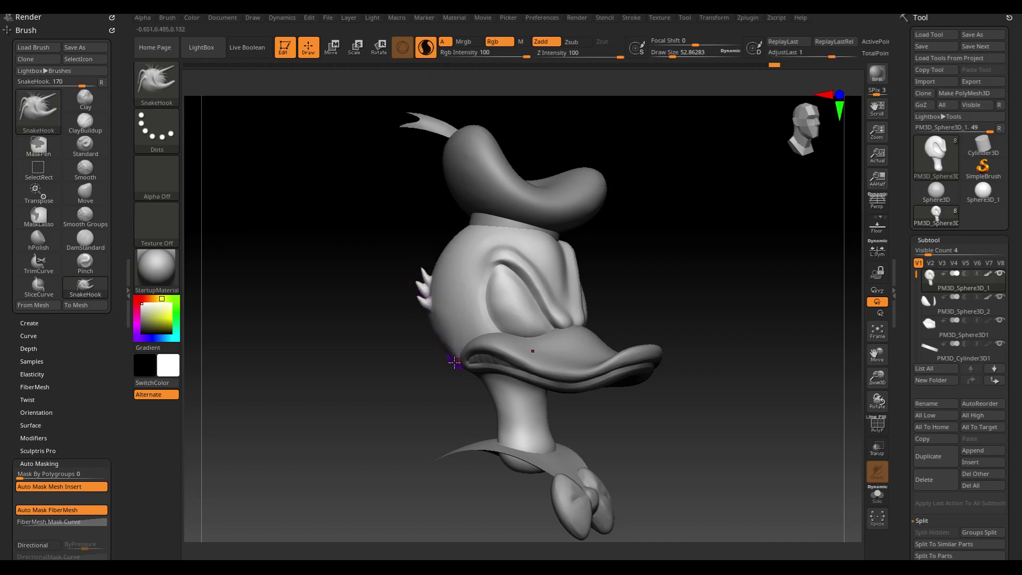
pyautogui.moveTo(460, 351); pyautogui.dragTo(451, 356)
pyautogui.hotkey('ctrl', 'z')
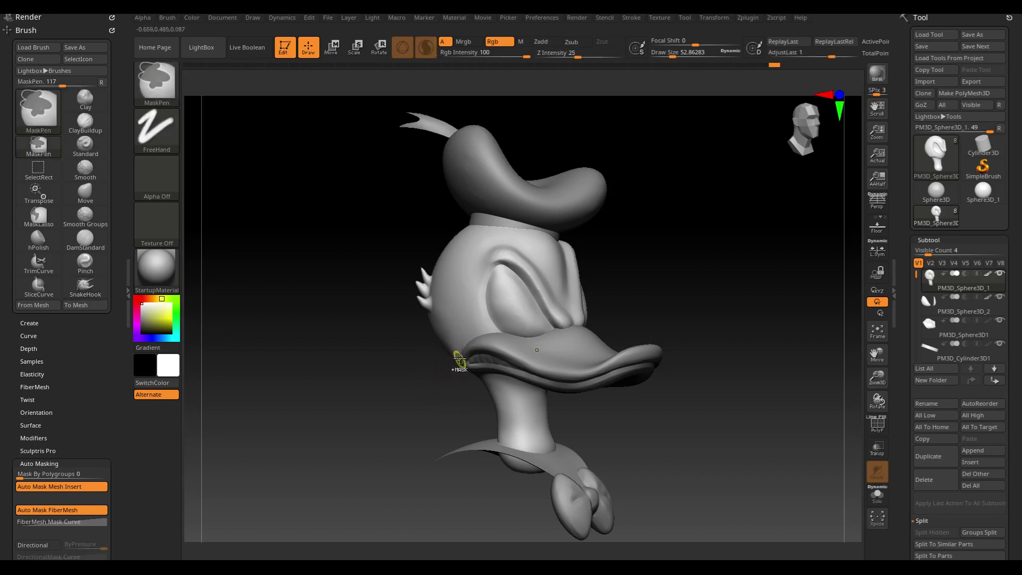
pyautogui.press('ctrl')
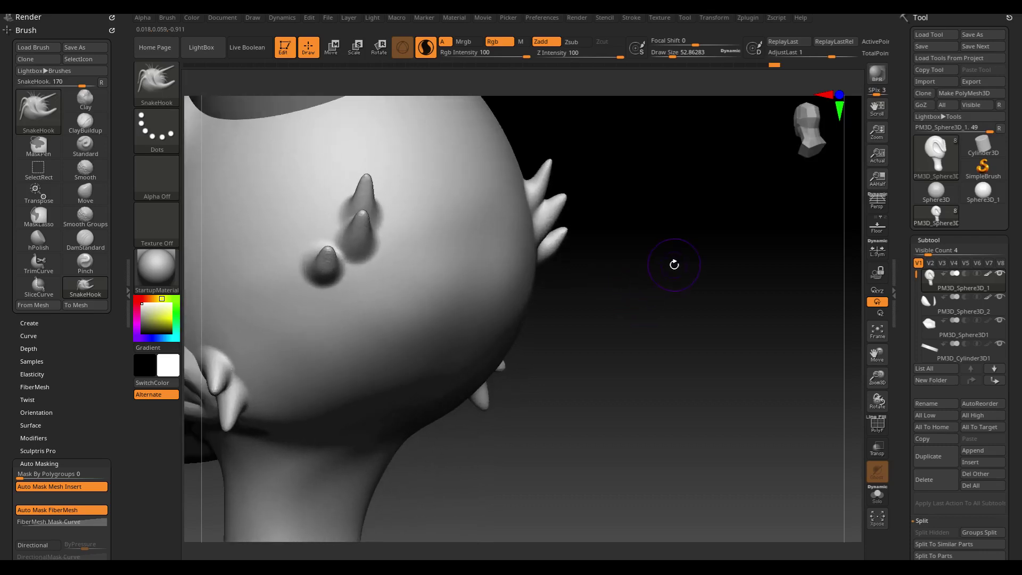
# - Enlarge the brush to about 101 and smooth the spikes on the right side
pyautogui.press('s')
pyautogui.moveTo(673, 274)
pyautogui.mouseDown()
pyautogui.moveTo(685, 274)
pyautogui.moveTo(660, 263)
pyautogui.mouseUp()
pyautogui.press('s')
pyautogui.press('shift')
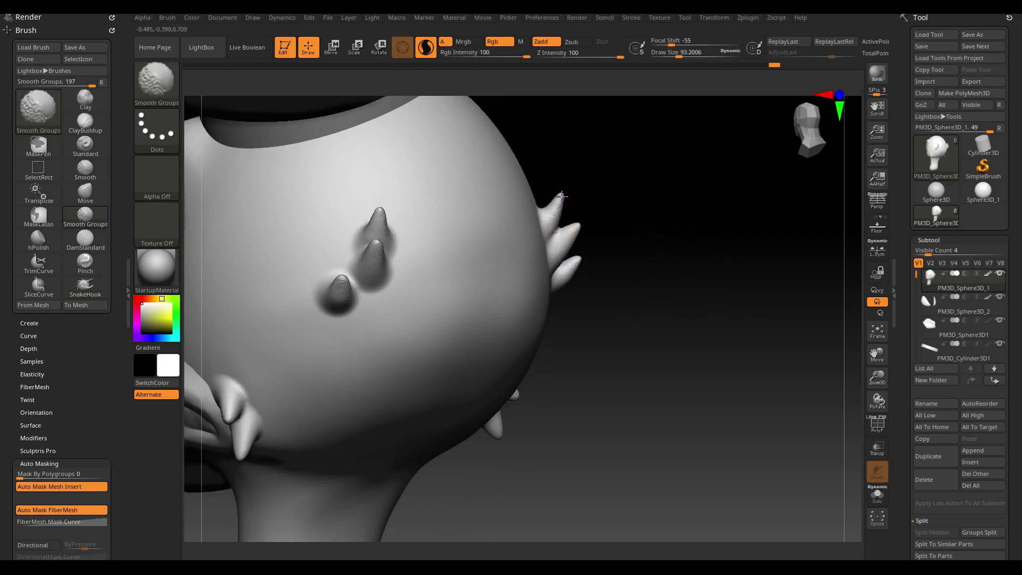
pyautogui.keyDown('shift'); pyautogui.moveTo(562, 197); pyautogui.dragTo(643, 277); pyautogui.keyUp('shift')
pyautogui.moveTo(627, 326)
pyautogui.mouseDown()
pyautogui.moveTo(527, 372)
pyautogui.moveTo(472, 298)
pyautogui.moveTo(579, 339)
pyautogui.moveTo(576, 361)
pyautogui.mouseUp()
pyautogui.press('shift')
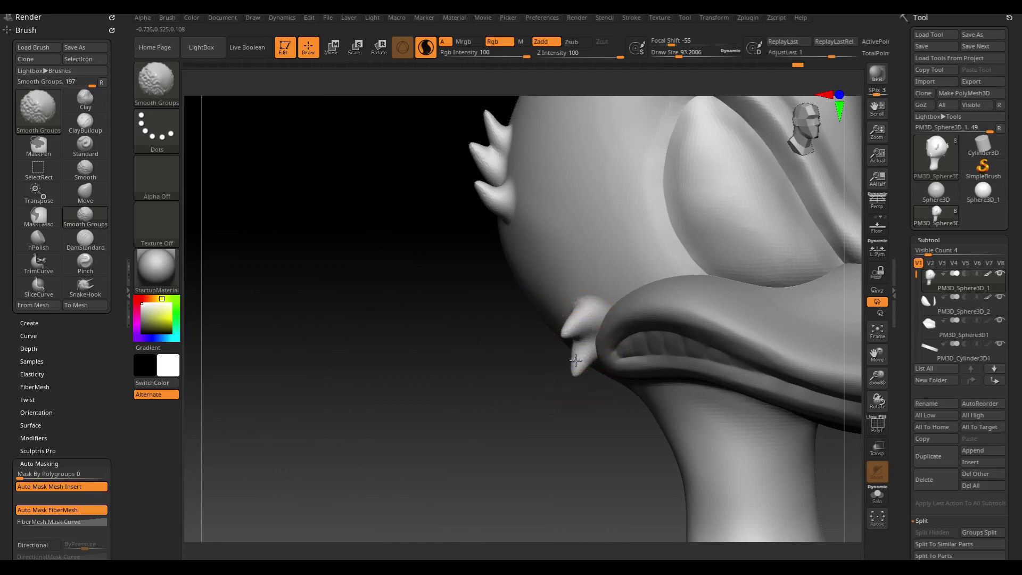
# - Shrink the brush to about 62 and smooth the upper spike and back of the head
pyautogui.moveTo(479, 337)
pyautogui.mouseDown()
pyautogui.moveTo(452, 335)
pyautogui.moveTo(477, 336)
pyautogui.moveTo(422, 309)
pyautogui.mouseUp()
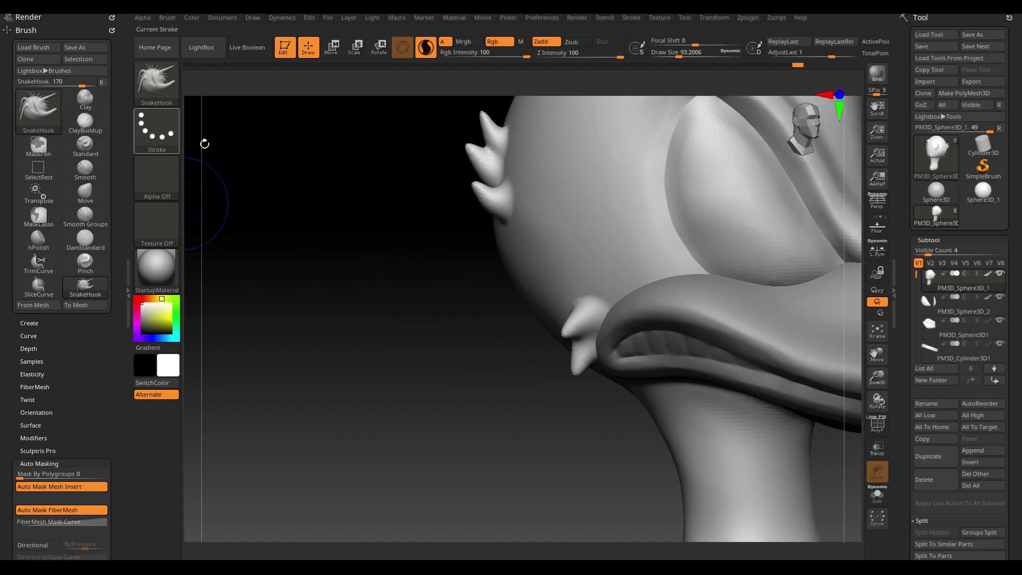
pyautogui.press('s')
pyautogui.moveTo(387, 228); pyautogui.dragTo(373, 227)
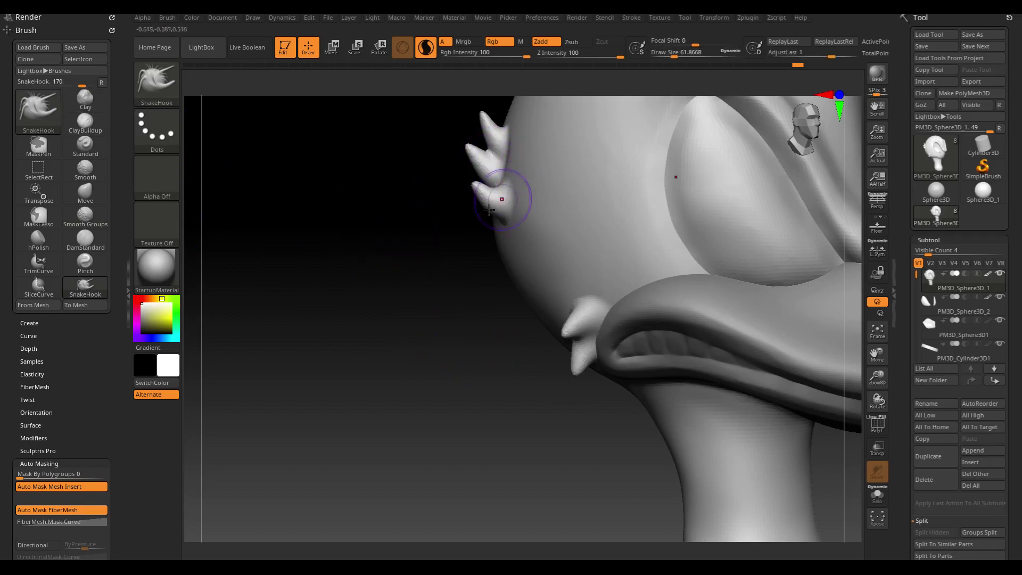
pyautogui.moveTo(452, 224)
pyautogui.mouseDown()
pyautogui.moveTo(410, 292)
pyautogui.moveTo(513, 137)
pyautogui.moveTo(513, 145)
pyautogui.mouseUp()
pyautogui.press('shift')
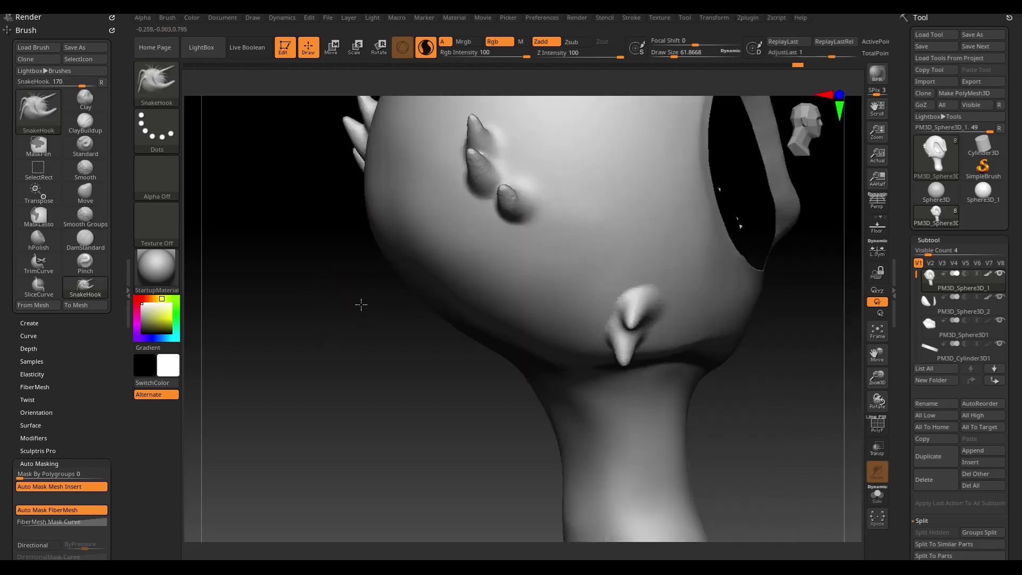
pyautogui.moveTo(358, 298); pyautogui.dragTo(433, 196)
pyautogui.moveTo(467, 144); pyautogui.dragTo(466, 199)
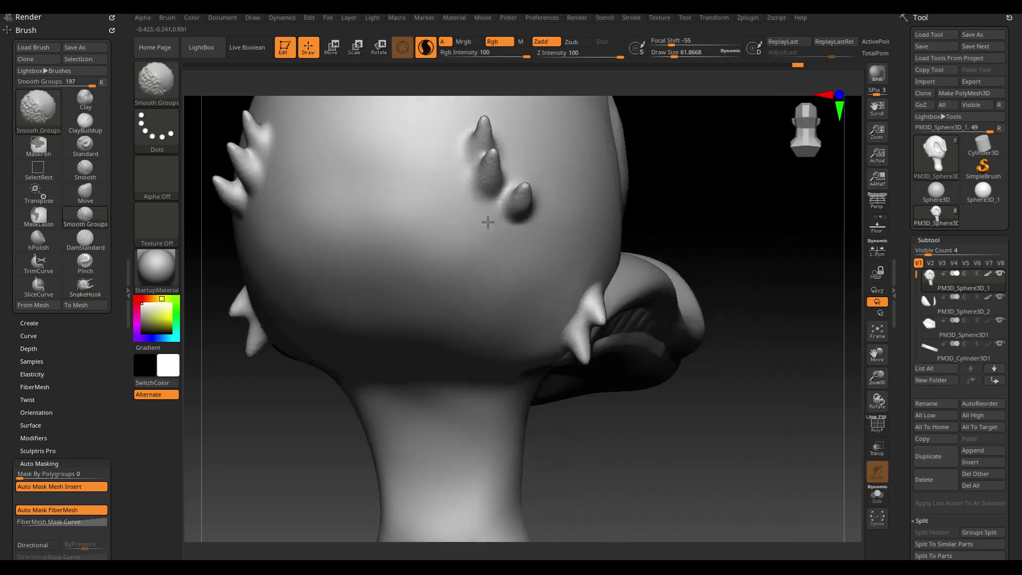
# - Return to the sculpting brush and reframe the head in a side-on view
pyautogui.moveTo(691, 195); pyautogui.dragTo(595, 295)
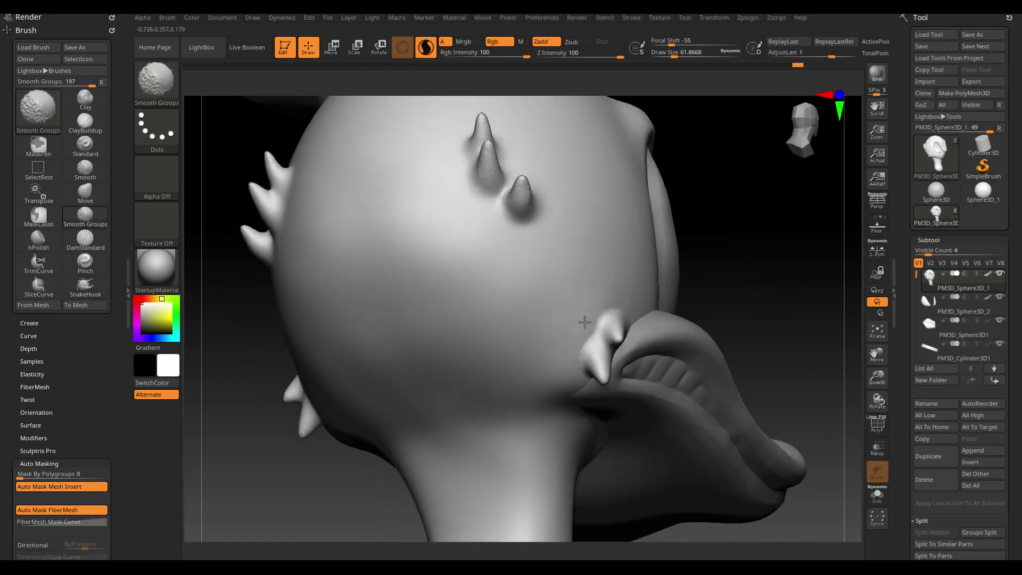
pyautogui.press('b')
pyautogui.press('s')
pyautogui.press('h')
pyautogui.press('f')
pyautogui.moveTo(730, 245); pyautogui.dragTo(685, 263)
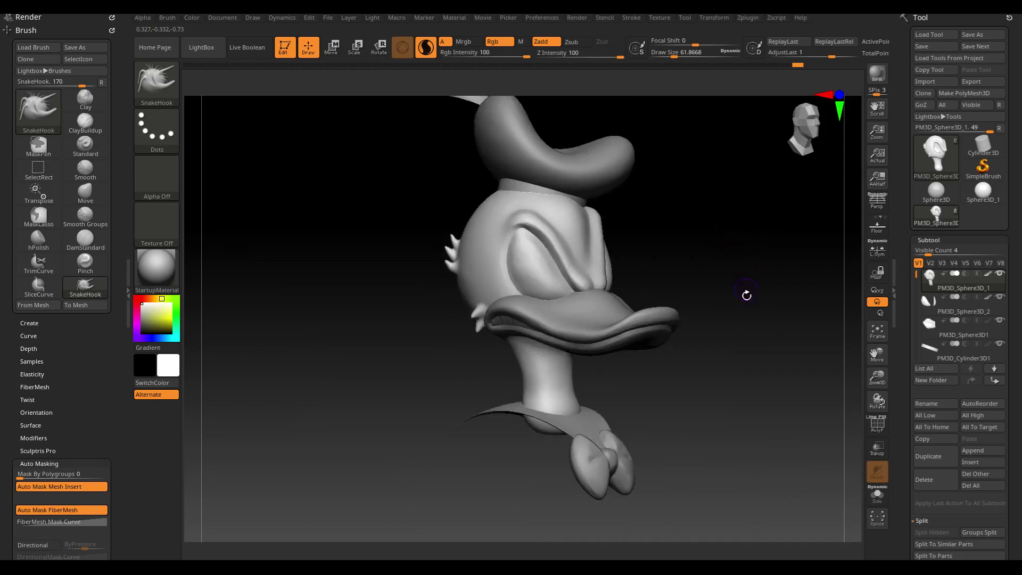
# - Enlarge the brush to about 192 and mask a rectangle over the neck
pyautogui.moveTo(746, 295); pyautogui.dragTo(727, 265)
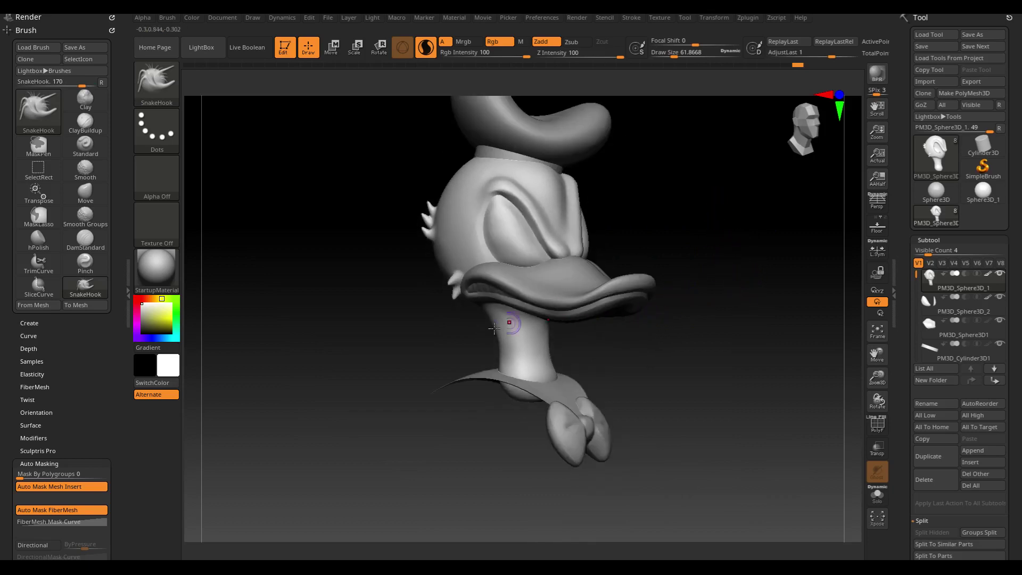
pyautogui.moveTo(643, 358); pyautogui.dragTo(650, 357)
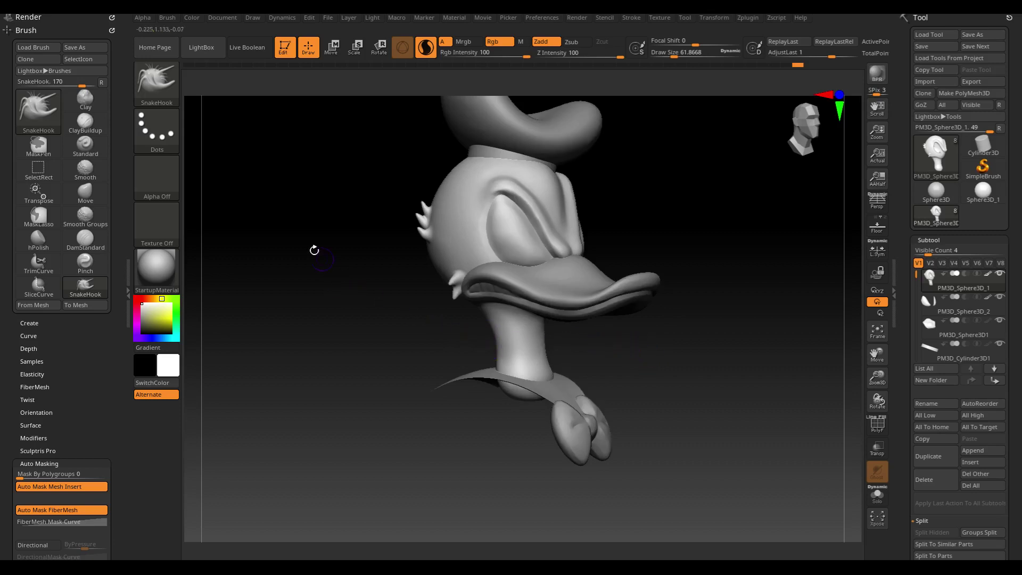
pyautogui.press('s')
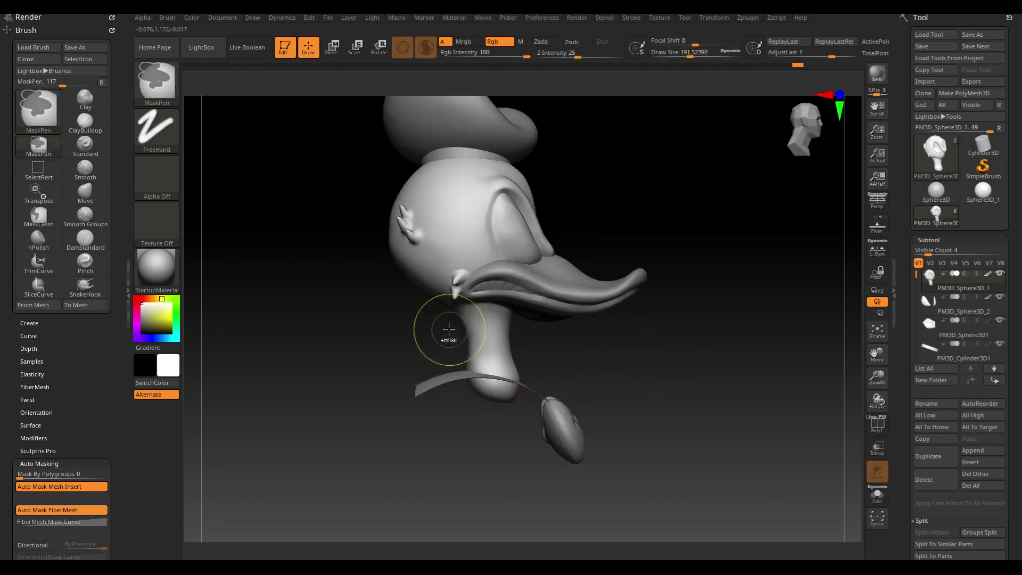
pyautogui.keyDown('ctrl'); pyautogui.moveTo(448, 316); pyautogui.dragTo(525, 365); pyautogui.keyUp('ctrl')
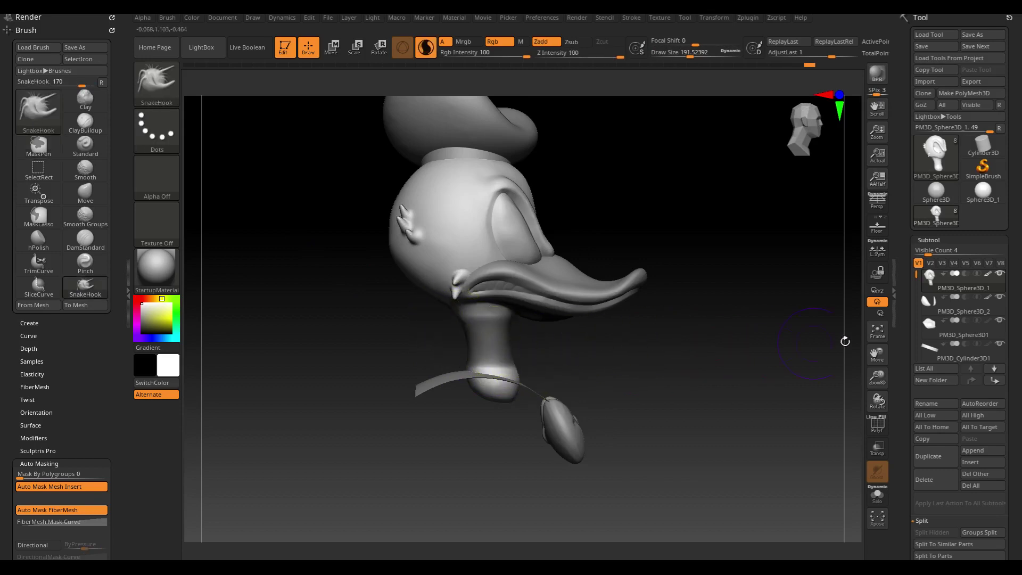
# - Scroll the Tool palette down to the Masking subpalette
pyautogui.scroll(-10, 1020, 213)
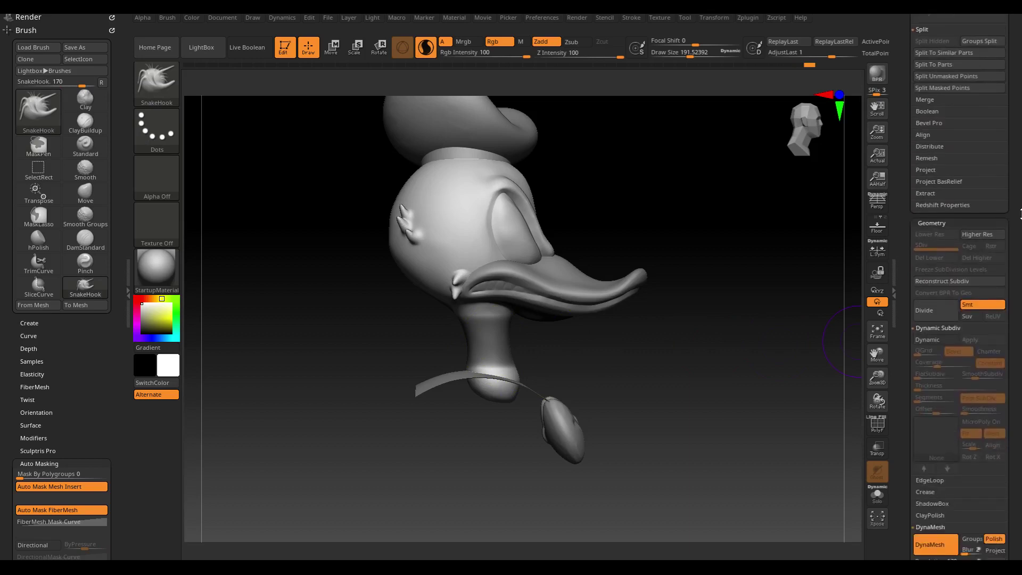
pyautogui.scroll(-3, 1020, 213)
pyautogui.scroll(-3, 1020, 202)
pyautogui.scroll(-3, 1020, 181)
pyautogui.scroll(-3, 1020, 160)
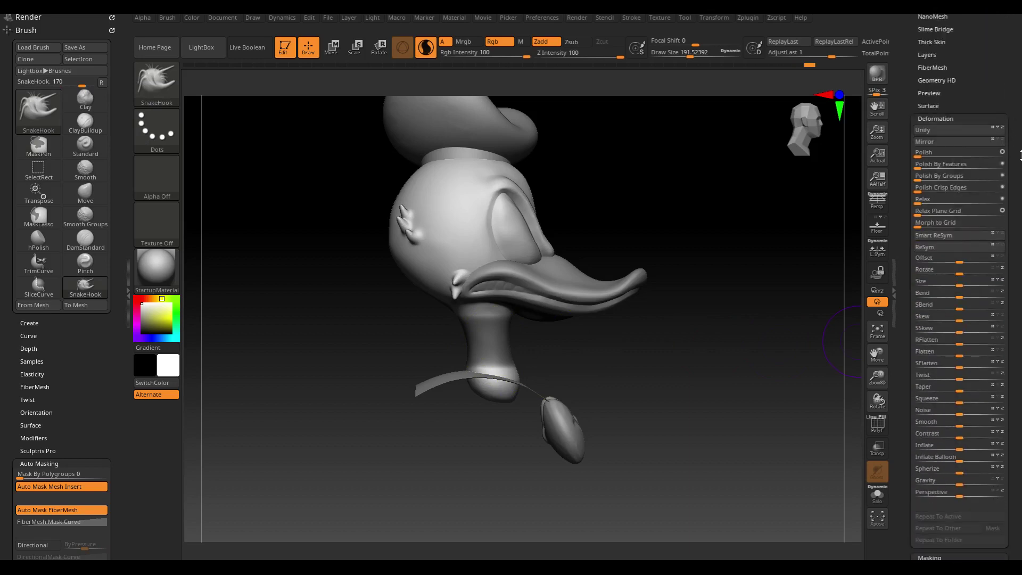
pyautogui.scroll(-3, 1016, 212)
pyautogui.scroll(-3, 1016, 211)
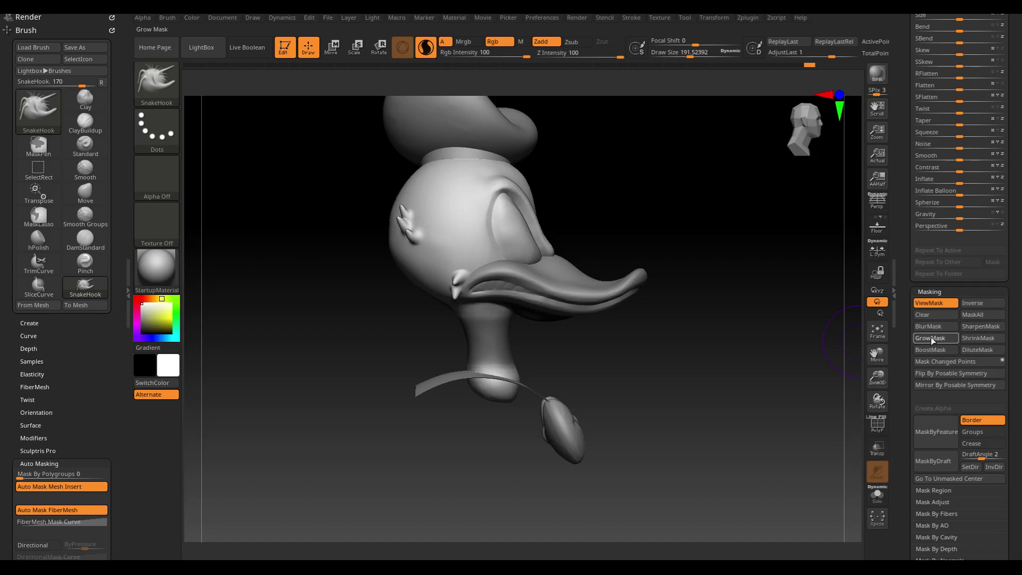
# - Boost and invert the mask, then place the Transpose Move gizmo on the upper neck
pyautogui.moveTo(717, 352); pyautogui.dragTo(696, 361)
pyautogui.click(935, 351)
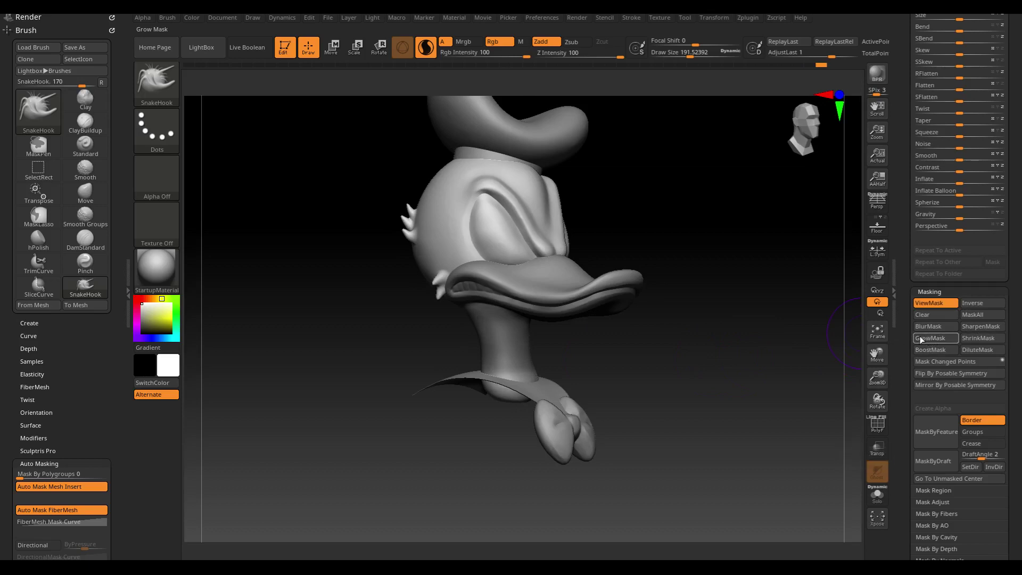
pyautogui.keyDown('ctrl'); pyautogui.click(736, 360); pyautogui.keyUp('ctrl')
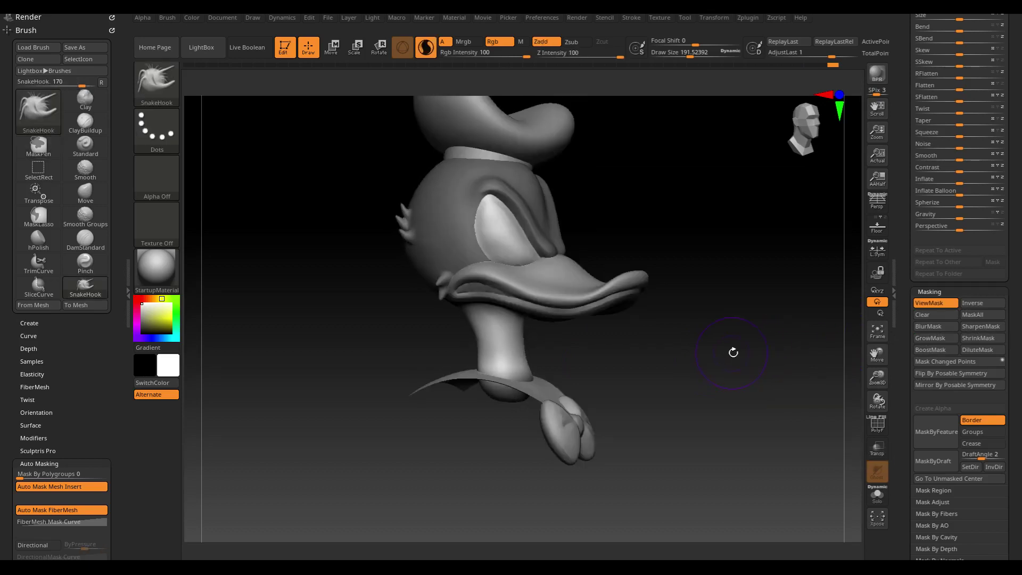
pyautogui.press('w')
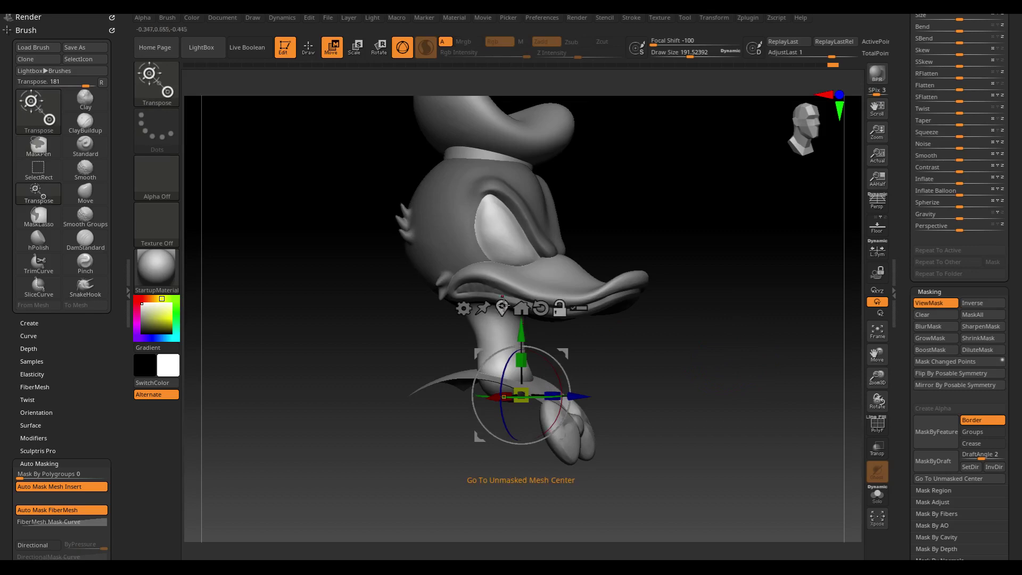
pyautogui.moveTo(521, 396); pyautogui.dragTo(512, 336)
# - Orbit to check the neck and return to brush sculpting
pyautogui.moveTo(670, 323); pyautogui.dragTo(674, 324)
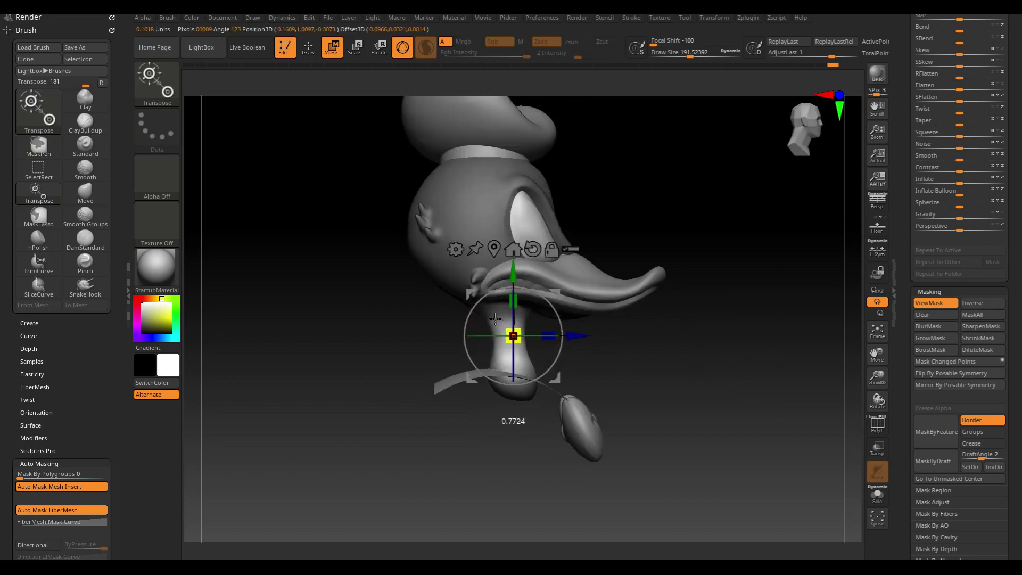
pyautogui.moveTo(662, 329); pyautogui.dragTo(659, 339)
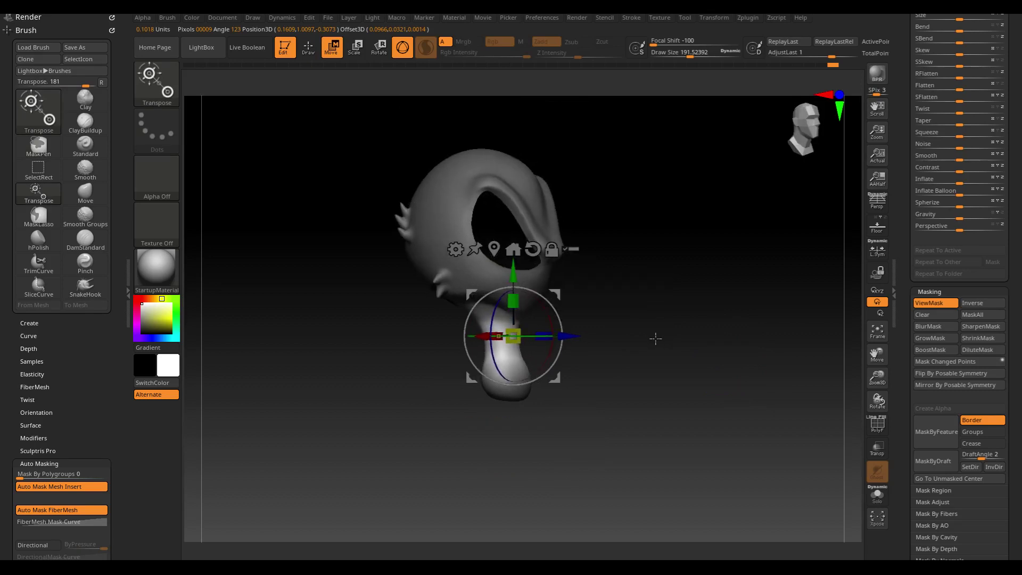
pyautogui.press('b')
pyautogui.press('s')
pyautogui.press('h')
pyautogui.press('q')
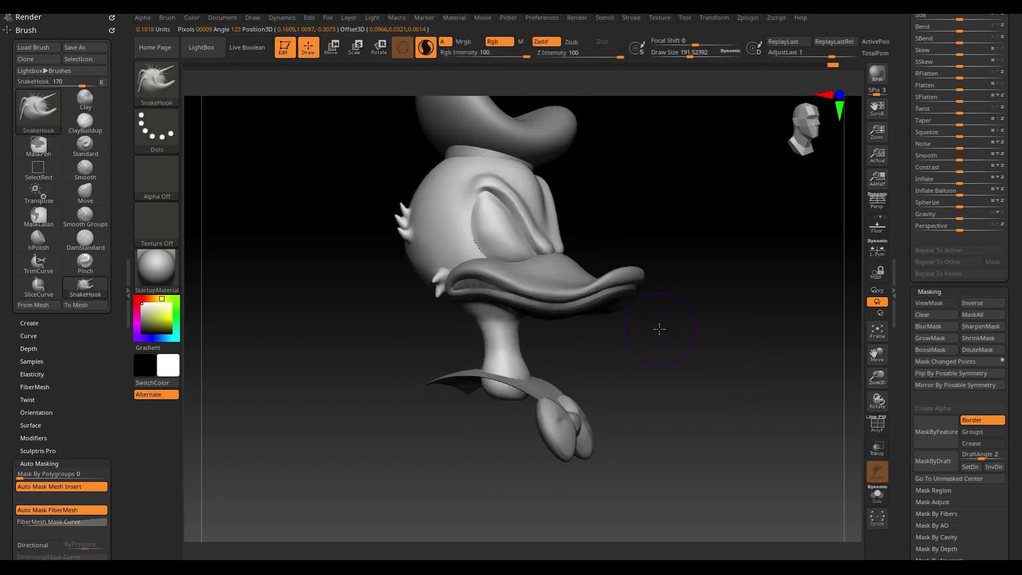
# - Select the ClayBuildup brush, trying strokes with undo and redo
pyautogui.click(86, 124)
pyautogui.keyDown('ctrl'); pyautogui.keyDown('shift'); pyautogui.click(490, 317); pyautogui.keyUp('shift'); pyautogui.keyUp('ctrl')
pyautogui.hotkey('ctrl', 'z')
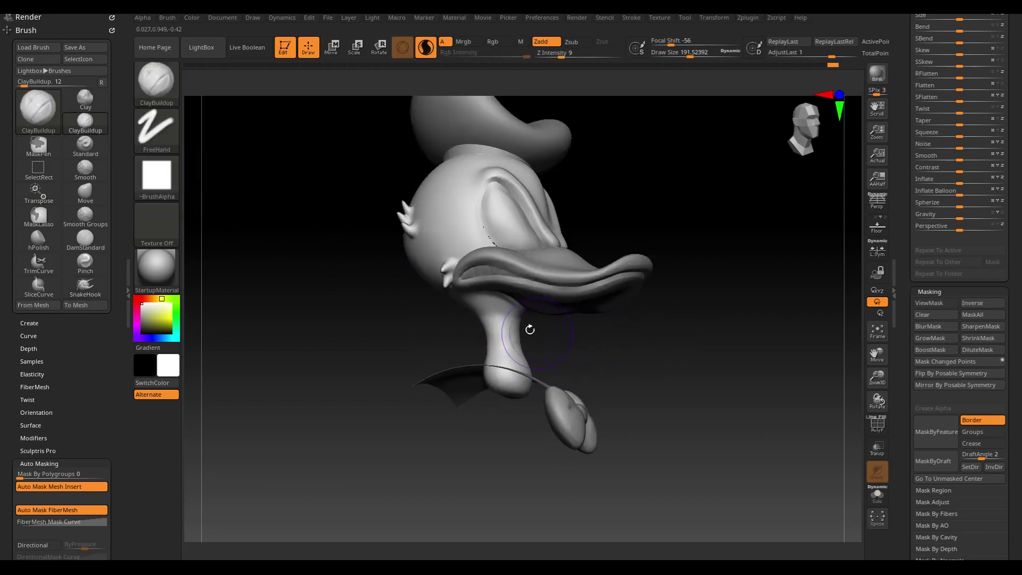
pyautogui.hotkey('ctrl', 'shift', 'z')
pyautogui.hotkey('ctrl', 'z')
pyautogui.moveTo(684, 301); pyautogui.dragTo(677, 319)
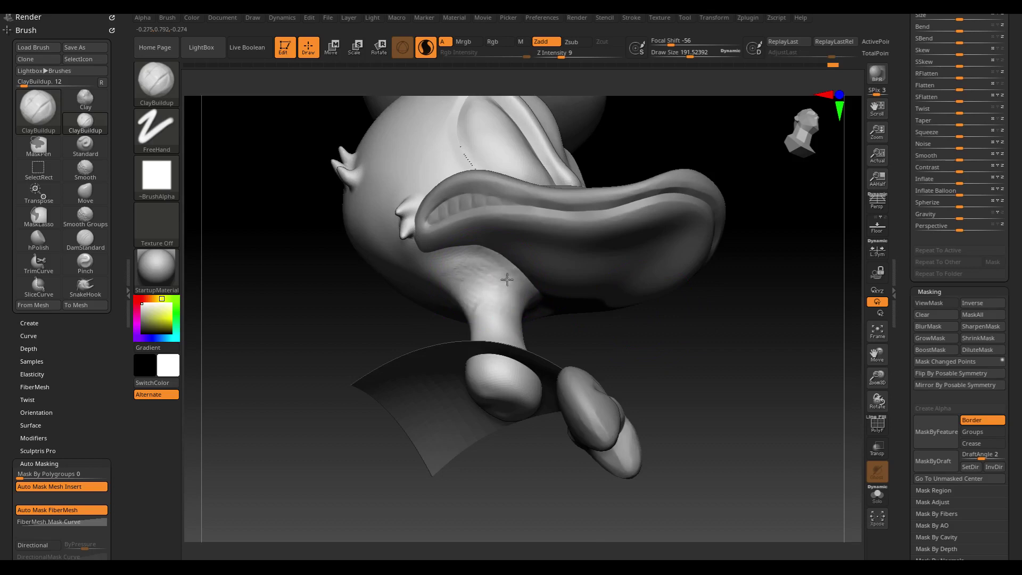
pyautogui.hotkey('ctrl', 'z')
pyautogui.hotkey('ctrl', 'shift', 'z')
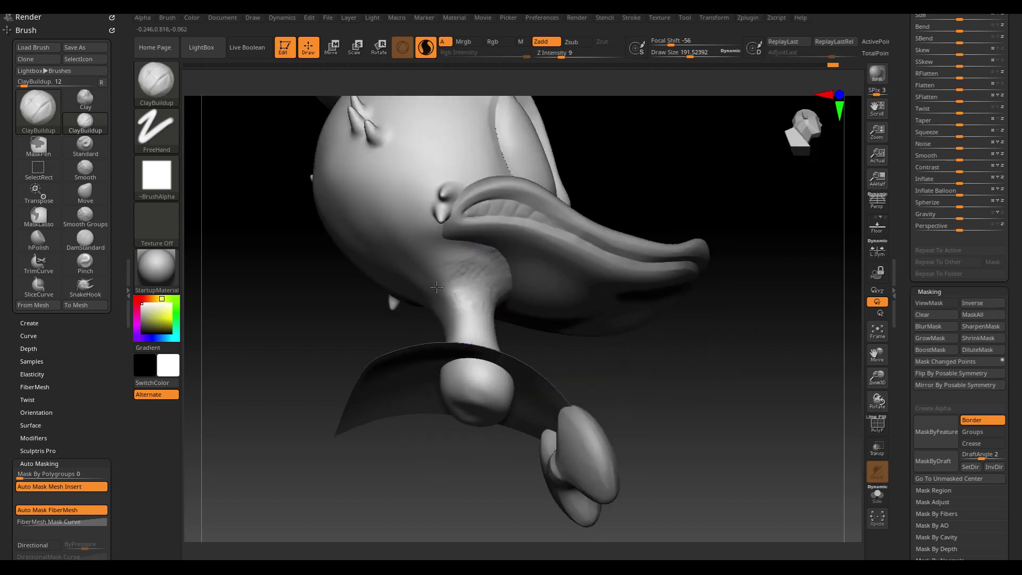
# - Build up and smooth clay on the neck, check from several angles, and save
pyautogui.moveTo(680, 369); pyautogui.dragTo(412, 290)
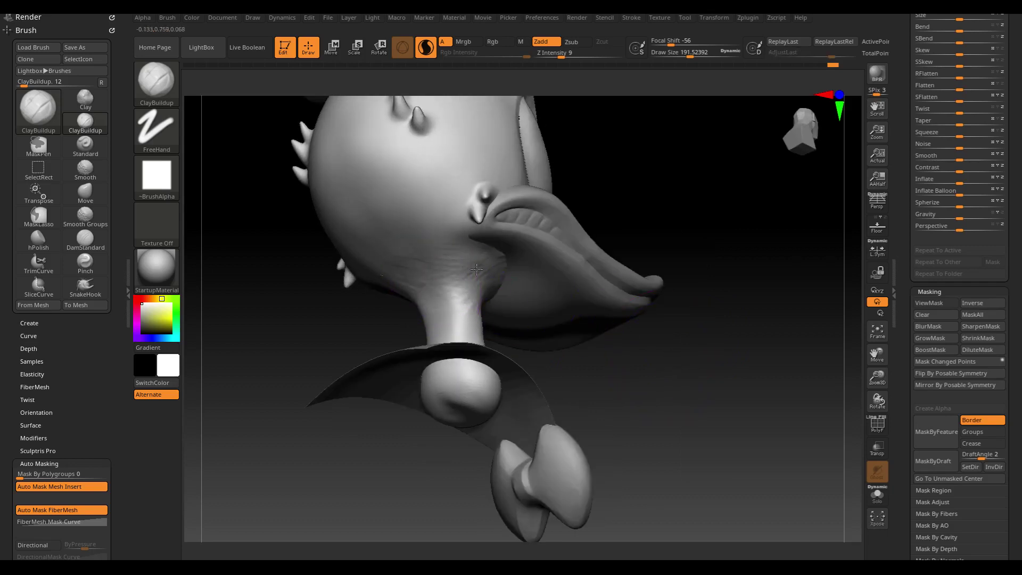
pyautogui.press('shift')
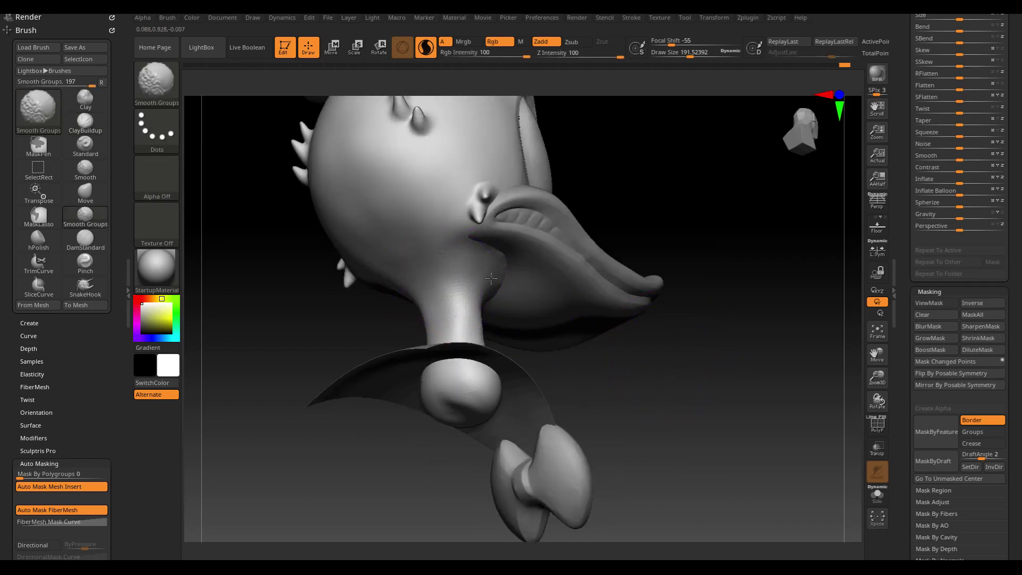
pyautogui.moveTo(674, 368); pyautogui.dragTo(505, 367)
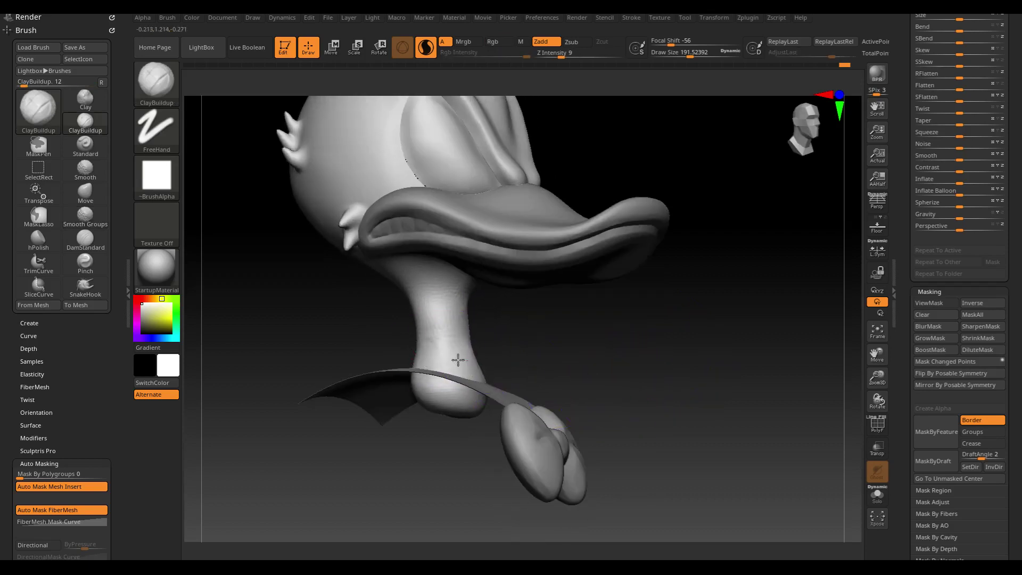
pyautogui.moveTo(450, 367)
pyautogui.mouseDown()
pyautogui.moveTo(442, 336)
pyautogui.moveTo(429, 333)
pyautogui.mouseUp()
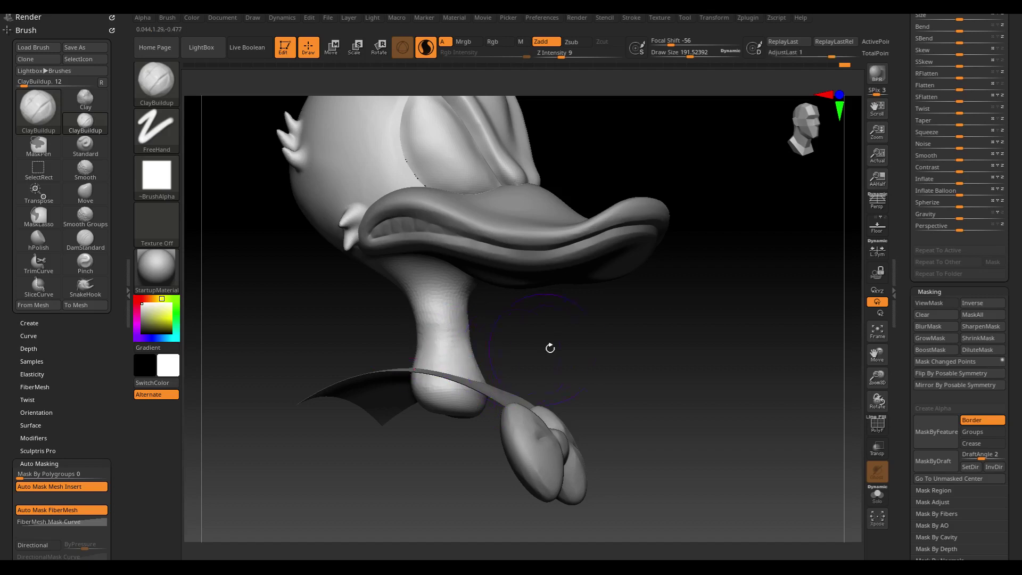
pyautogui.moveTo(550, 348); pyautogui.dragTo(479, 355)
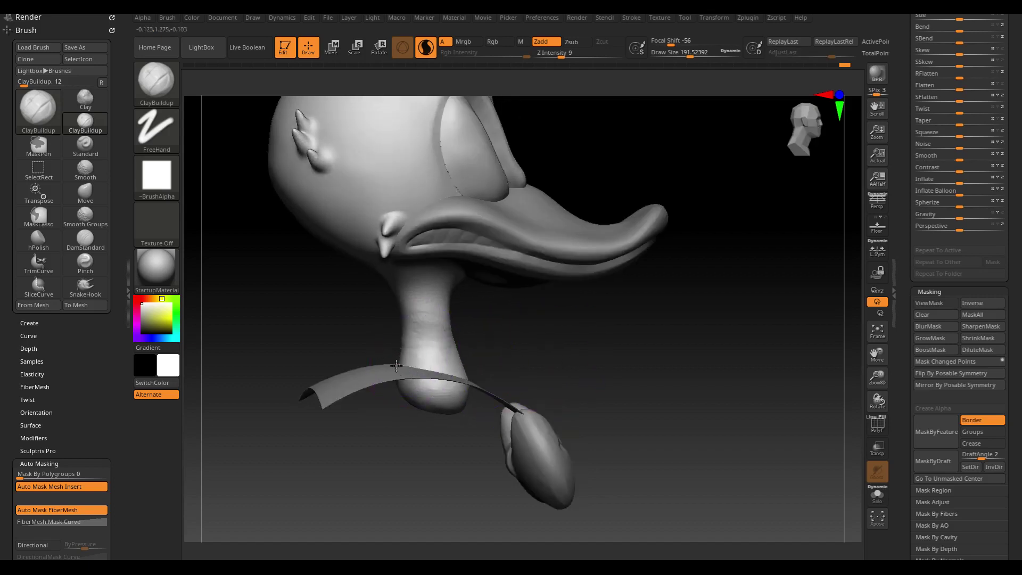
pyautogui.moveTo(536, 348)
pyautogui.mouseDown()
pyautogui.moveTo(490, 364)
pyautogui.moveTo(426, 319)
pyautogui.moveTo(406, 339)
pyautogui.mouseUp()
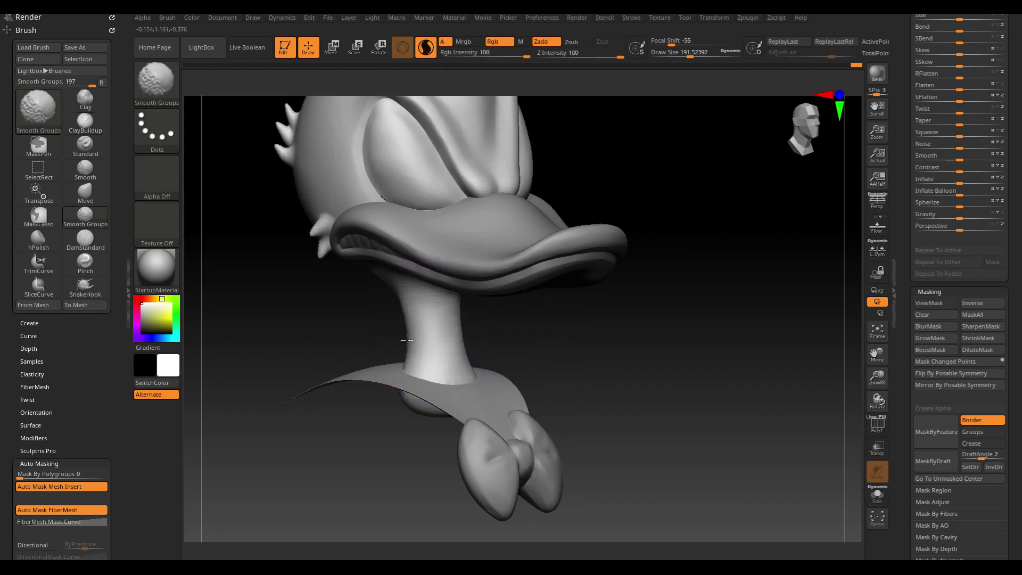
pyautogui.moveTo(639, 369)
pyautogui.mouseDown()
pyautogui.moveTo(669, 383)
pyautogui.moveTo(666, 326)
pyautogui.moveTo(644, 340)
pyautogui.moveTo(655, 328)
pyautogui.moveTo(694, 346)
pyautogui.moveTo(660, 298)
pyautogui.mouseUp()
pyautogui.hotkey('ctrl', 's')
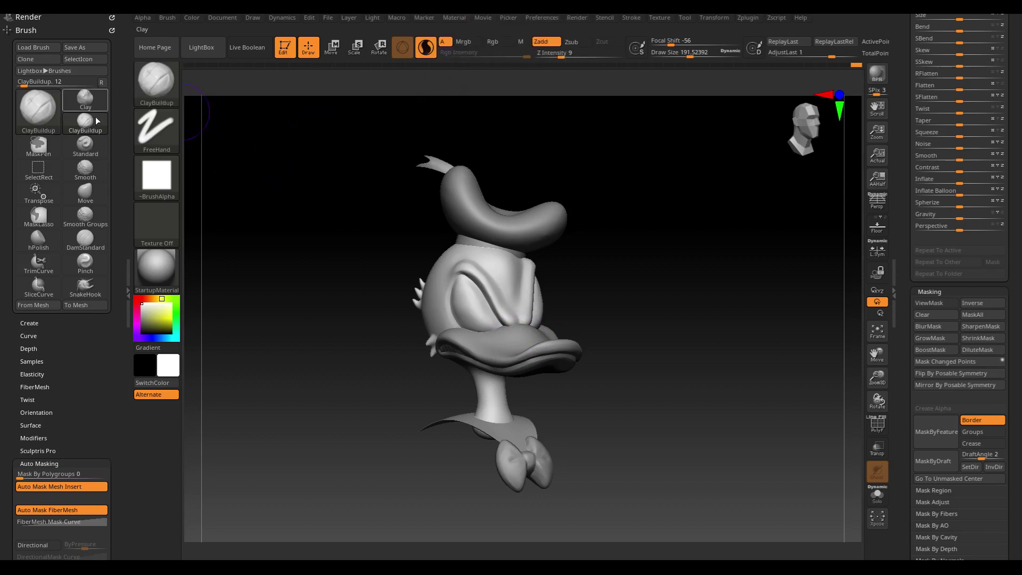
# - Choose the Paint brush with Mrgb enabled for colour and material
pyautogui.click(86, 154)
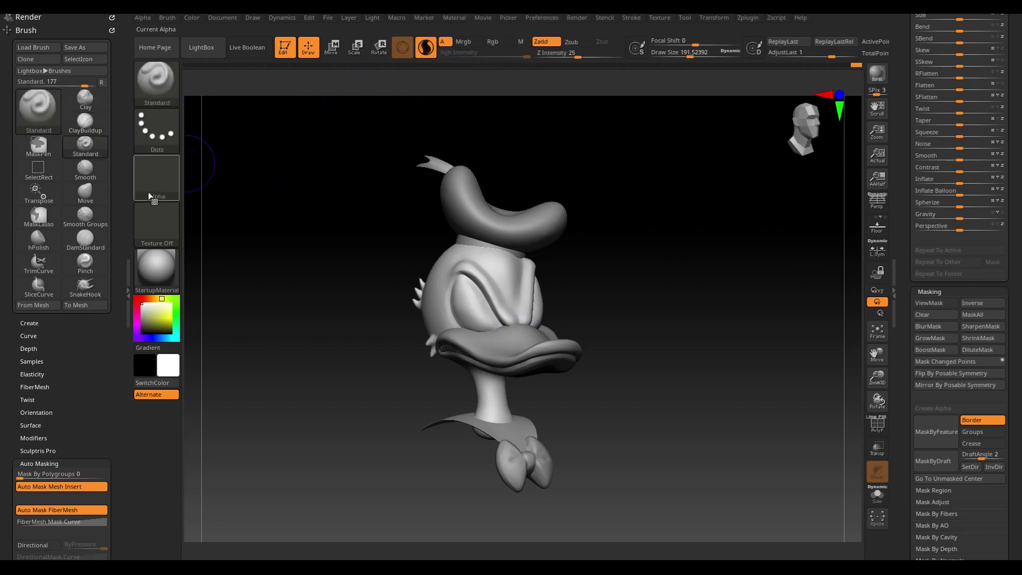
pyautogui.press('b')
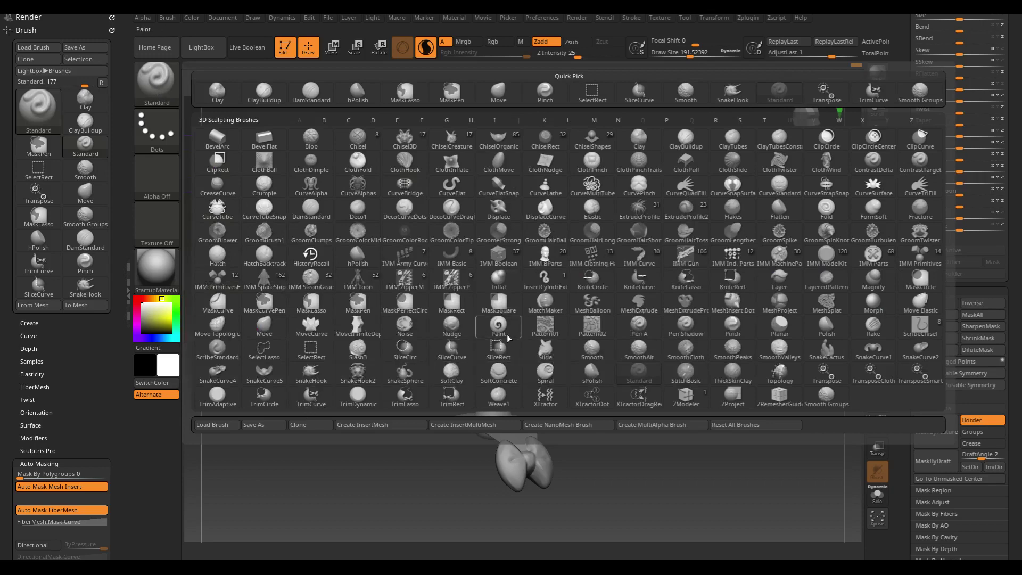
pyautogui.click(499, 326)
pyautogui.click(463, 42)
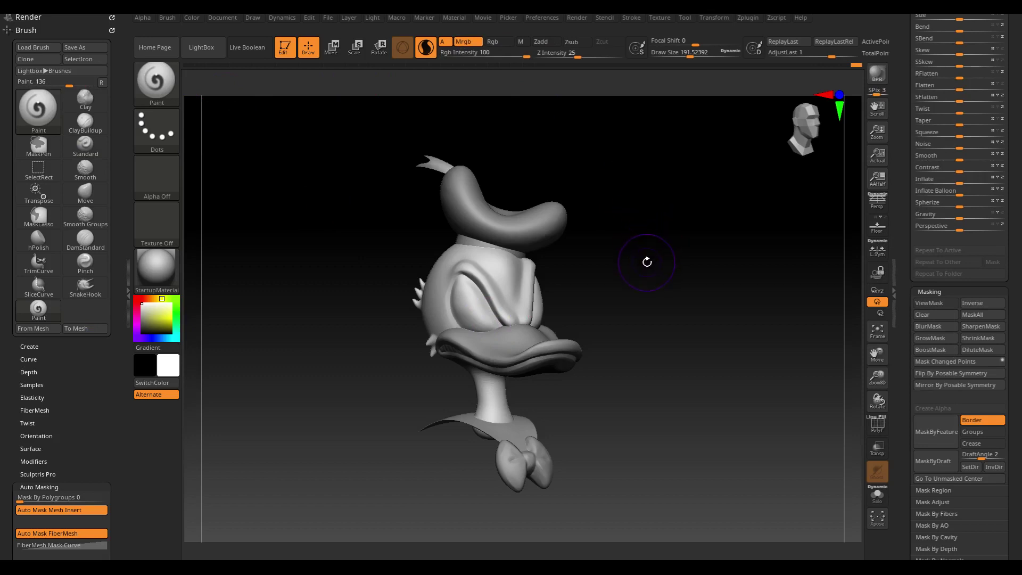
# - Show all duck parts again and make the PM3D_Sphere3D_1 head the active subtool
pyautogui.keyDown('ctrl'); pyautogui.keyDown('shift'); pyautogui.click(650, 272); pyautogui.keyUp('shift'); pyautogui.keyUp('ctrl')
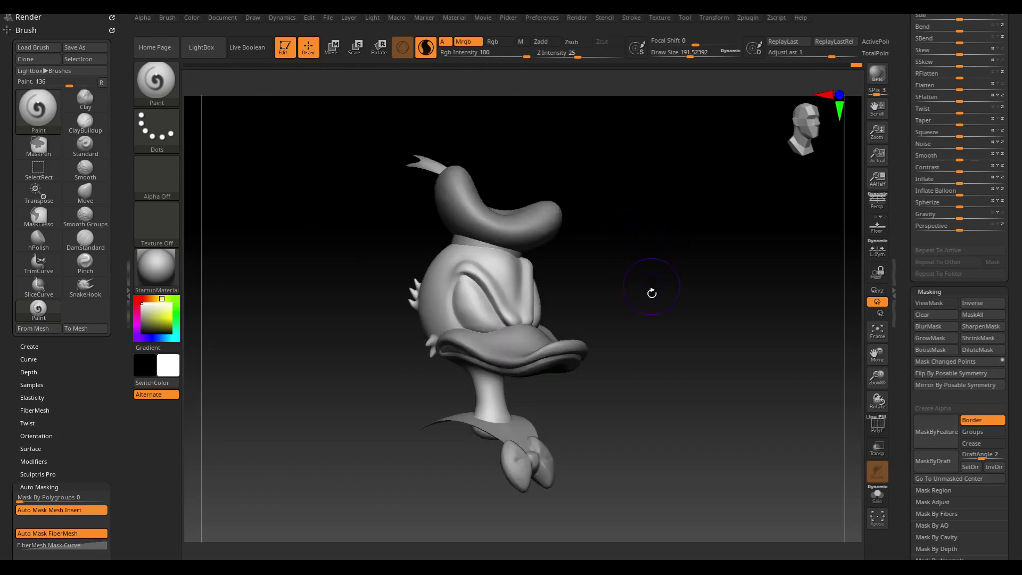
pyautogui.moveTo(662, 287); pyautogui.dragTo(674, 294)
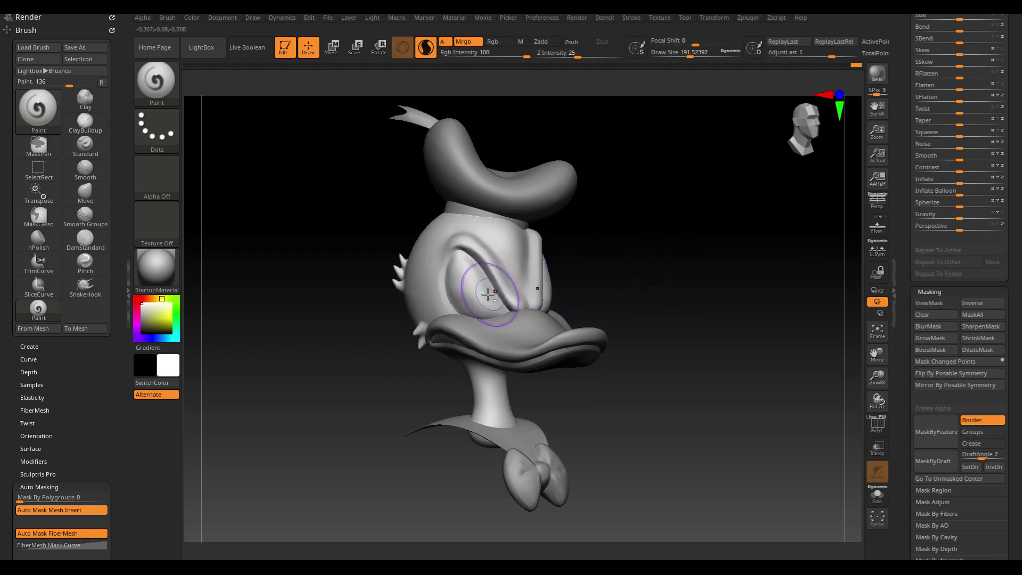
pyautogui.keyDown('alt'); pyautogui.click(468, 290); pyautogui.keyUp('alt')
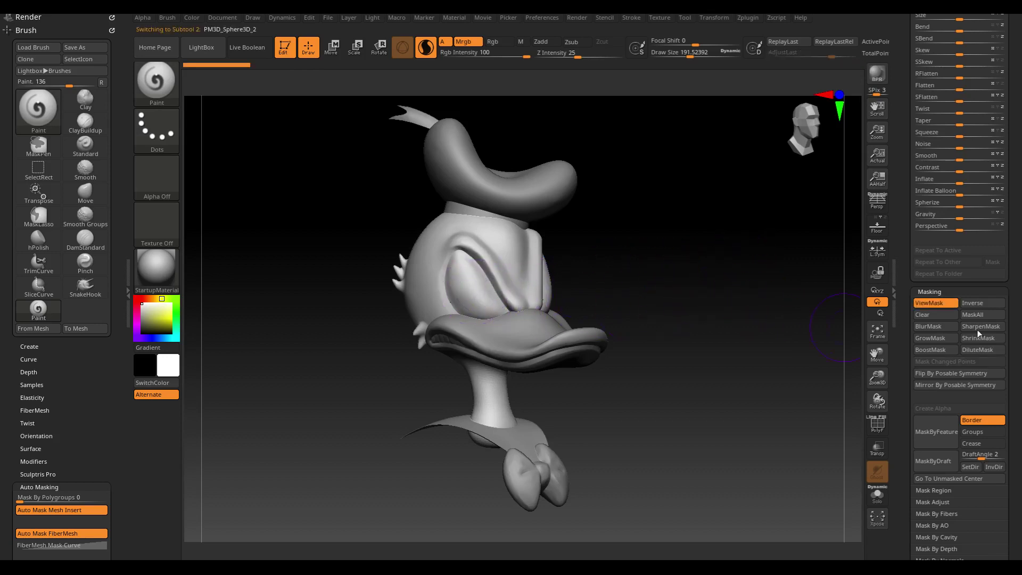
pyautogui.keyDown('alt'); pyautogui.click(535, 256); pyautogui.keyUp('alt')
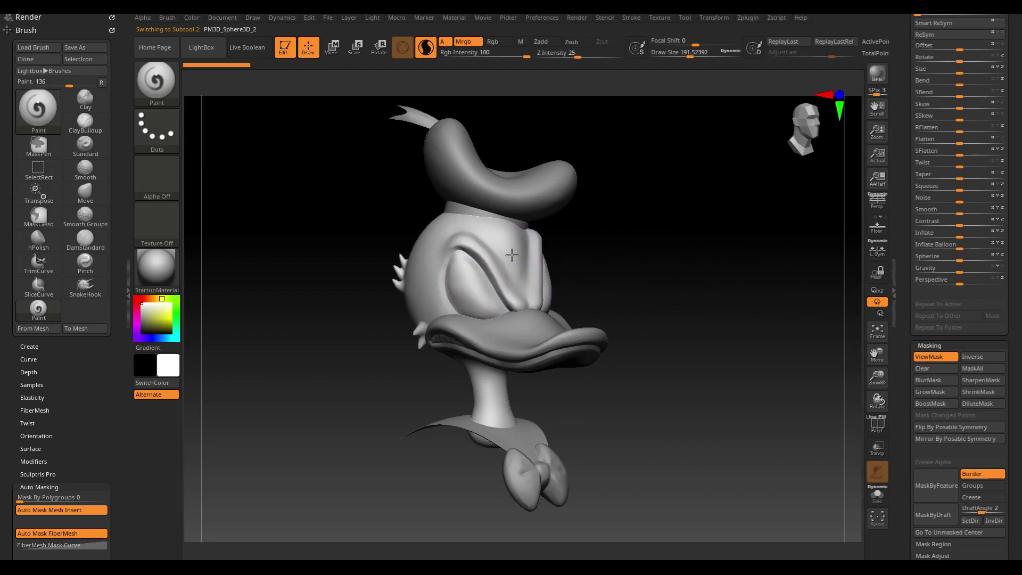
pyautogui.moveTo(1020, 139); pyautogui.dragTo(1021, 396)
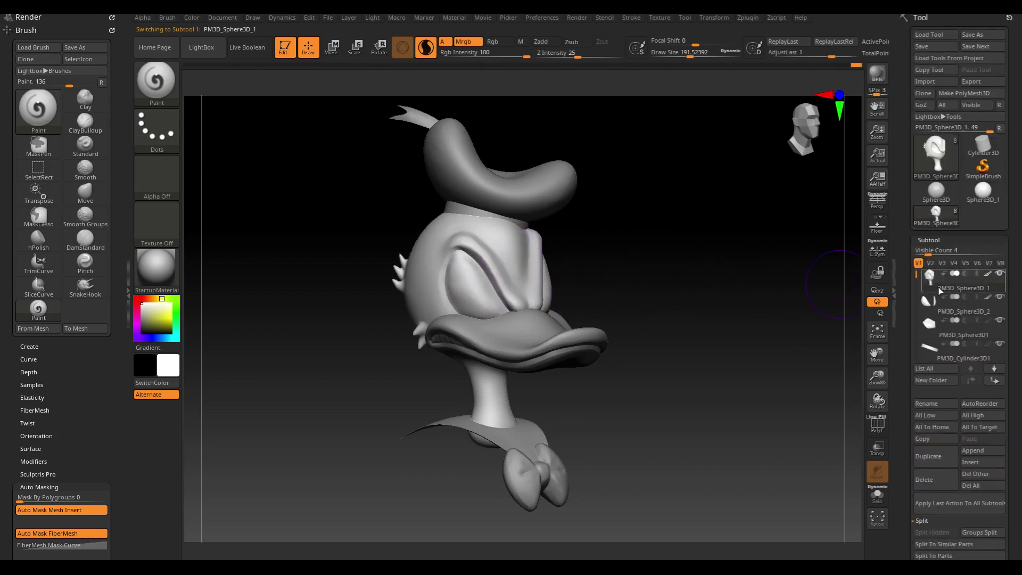
# - With Solo on, view PM3D_Sphere3D_2, the flat cap, the cylinder, PM3D_Sphere3D1_1 and PM3D_Sphere3D1_3 individually
pyautogui.click(880, 502)
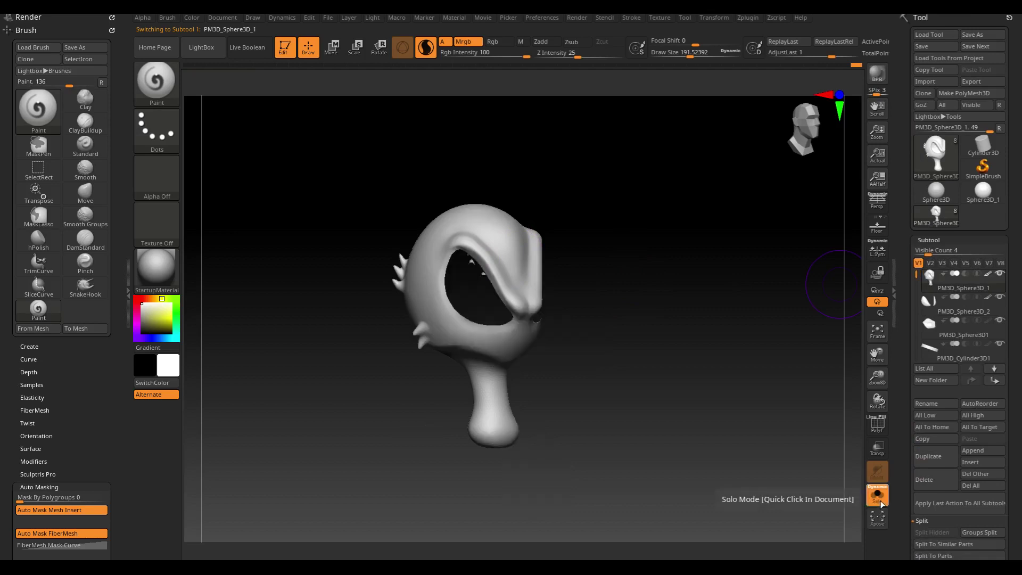
pyautogui.click(956, 313)
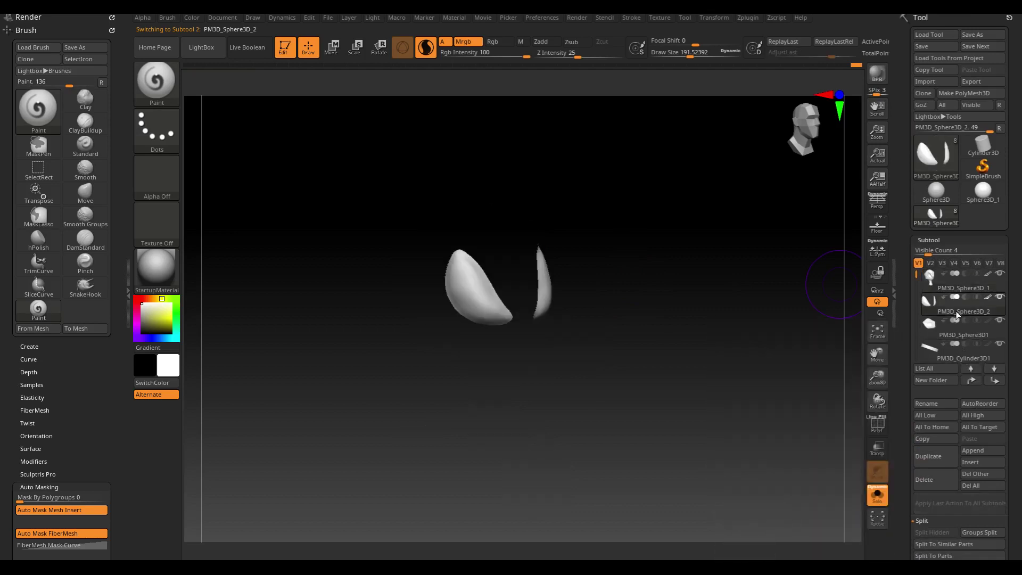
pyautogui.click(956, 334)
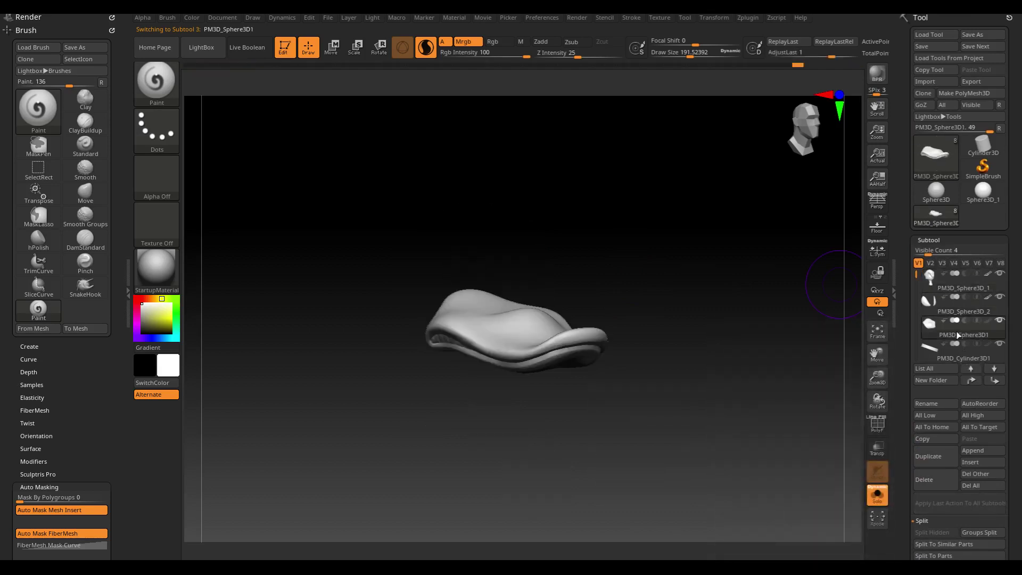
pyautogui.moveTo(956, 352)
pyautogui.click(956, 359)
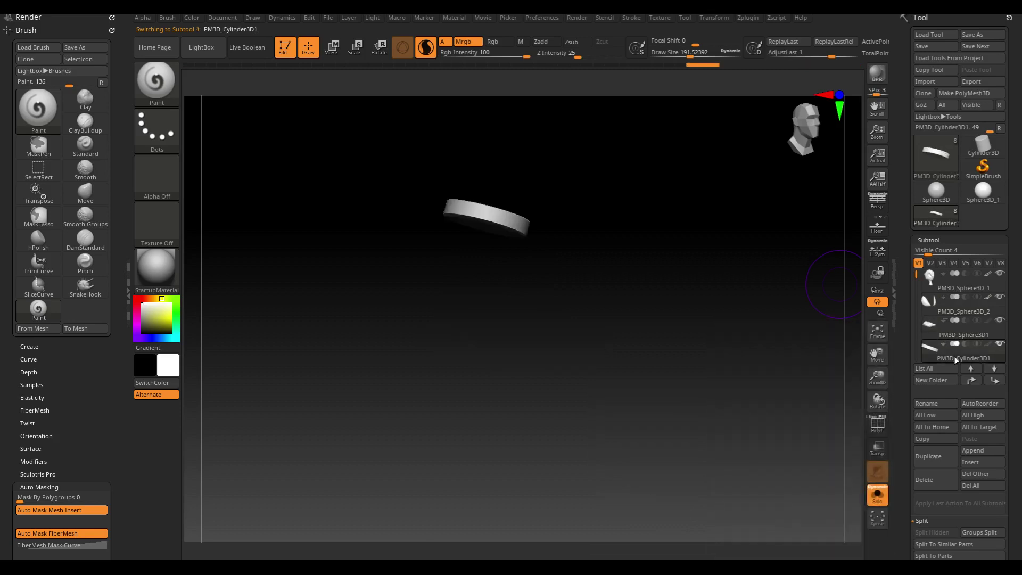
pyautogui.scroll(-1, 936, 319)
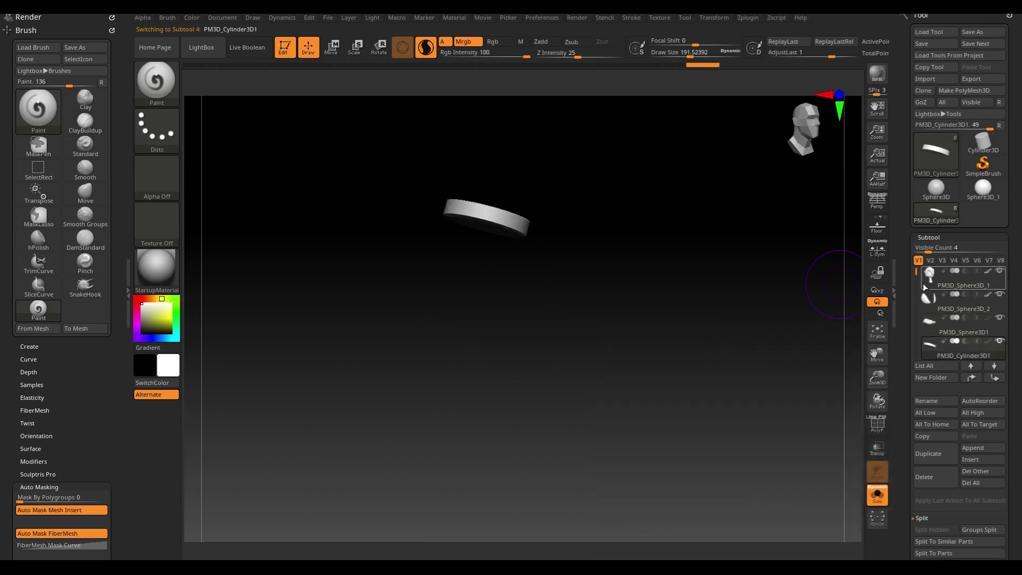
pyautogui.moveTo(918, 276); pyautogui.dragTo(919, 303)
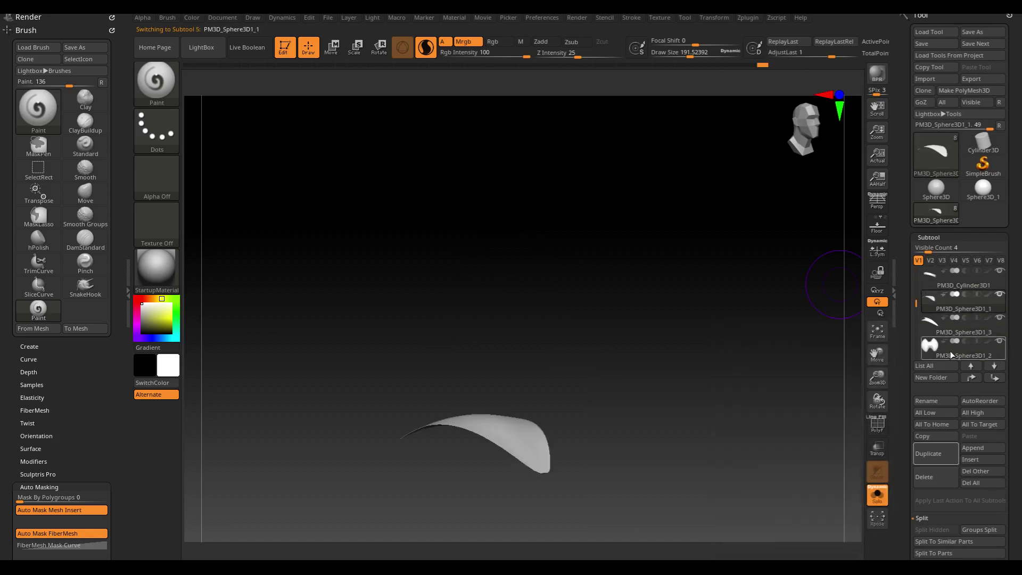
pyautogui.click(952, 326)
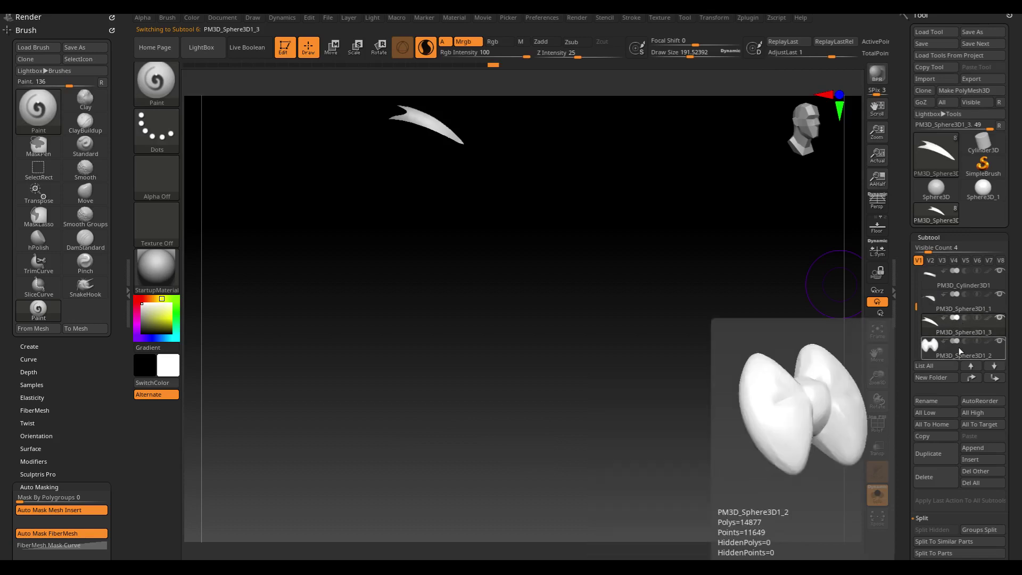
# - Solo PM3D_Sphere3D1_2, PM3D_Sphere3D1_4 and the eyes, then settle on the head PM3D_Sphere3D_1
pyautogui.click(958, 355)
pyautogui.moveTo(916, 306)
pyautogui.mouseDown()
pyautogui.moveTo(913, 279)
pyautogui.moveTo(917, 332)
pyautogui.mouseUp()
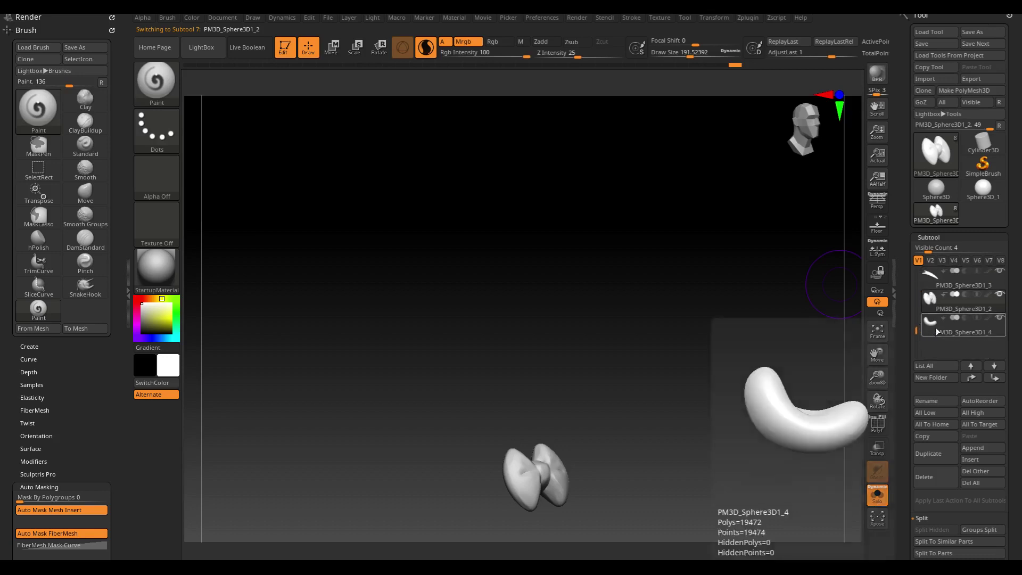
pyautogui.click(944, 326)
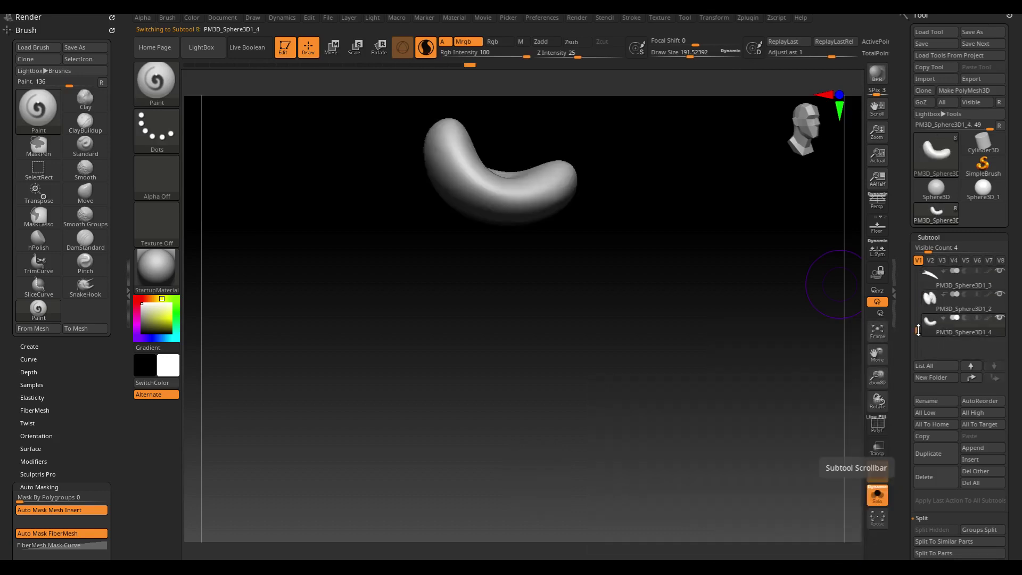
pyautogui.moveTo(916, 330); pyautogui.dragTo(911, 269)
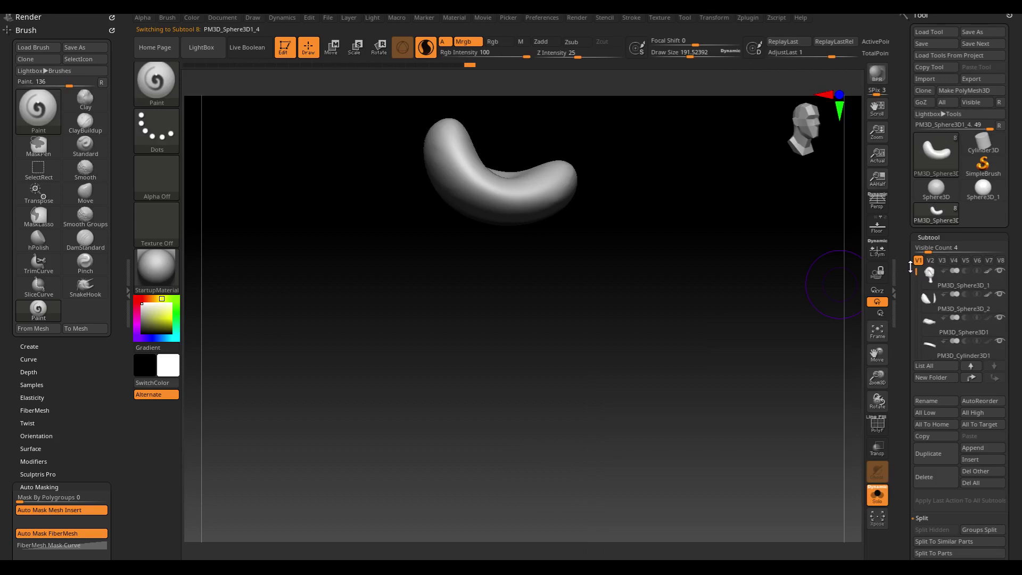
pyautogui.click(950, 285)
pyautogui.click(950, 305)
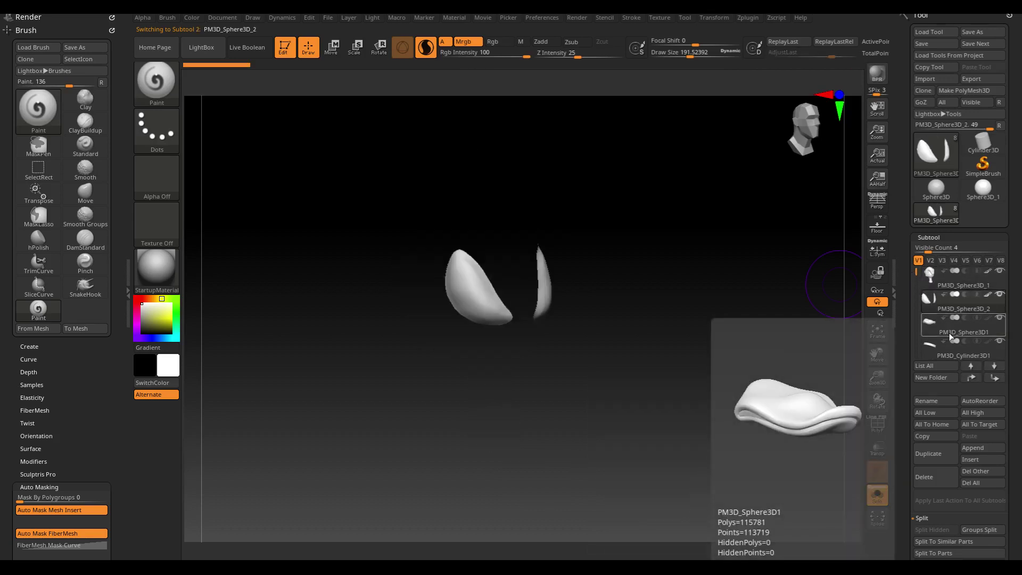
pyautogui.click(950, 282)
pyautogui.moveTo(683, 326); pyautogui.dragTo(672, 324)
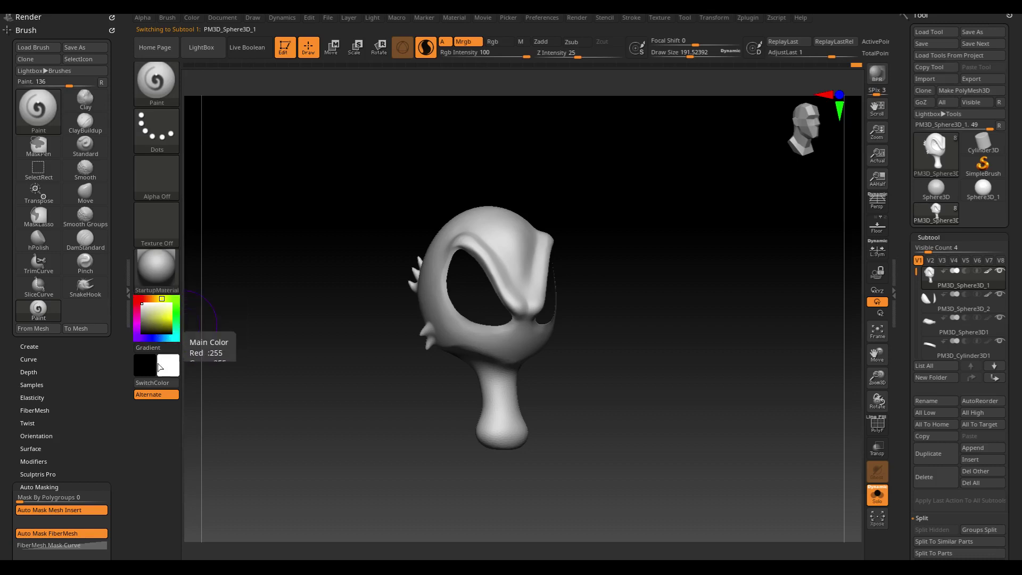
# - Apply the FastShader material to the head
pyautogui.moveTo(639, 312); pyautogui.dragTo(649, 314)
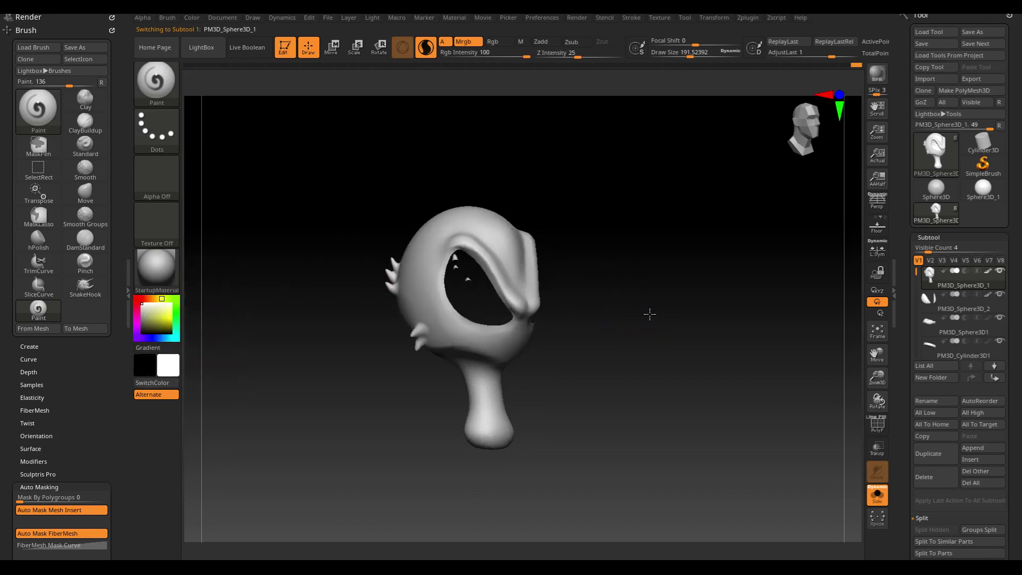
pyautogui.click(160, 271)
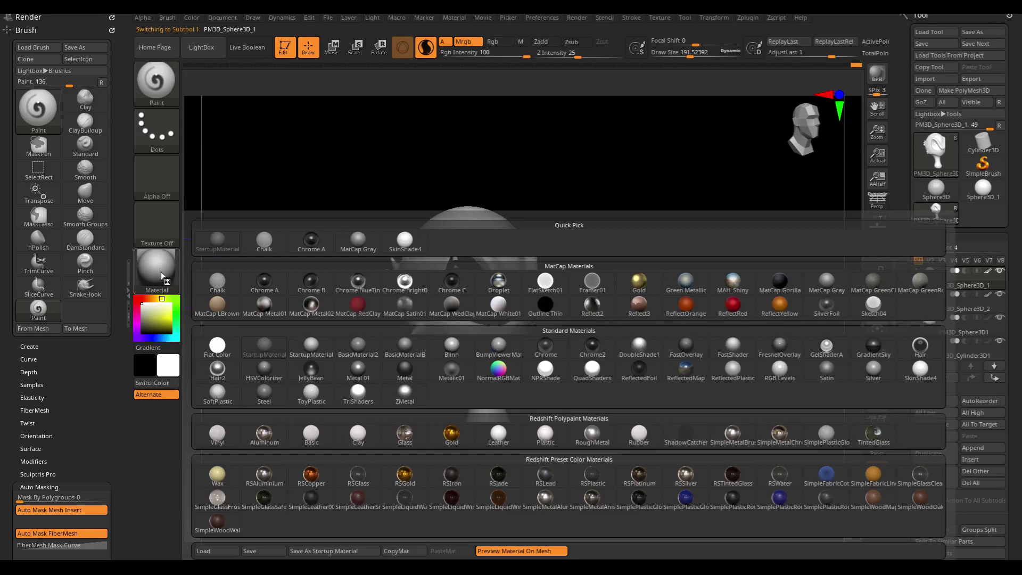
pyautogui.click(731, 354)
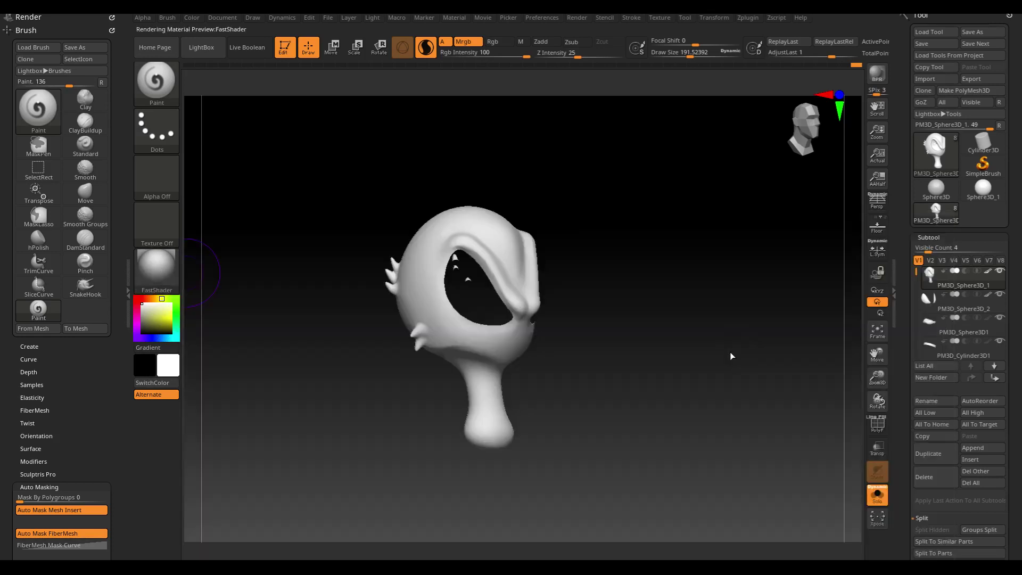
pyautogui.moveTo(672, 365)
pyautogui.mouseDown()
pyautogui.moveTo(660, 358)
pyautogui.moveTo(664, 371)
pyautogui.mouseUp()
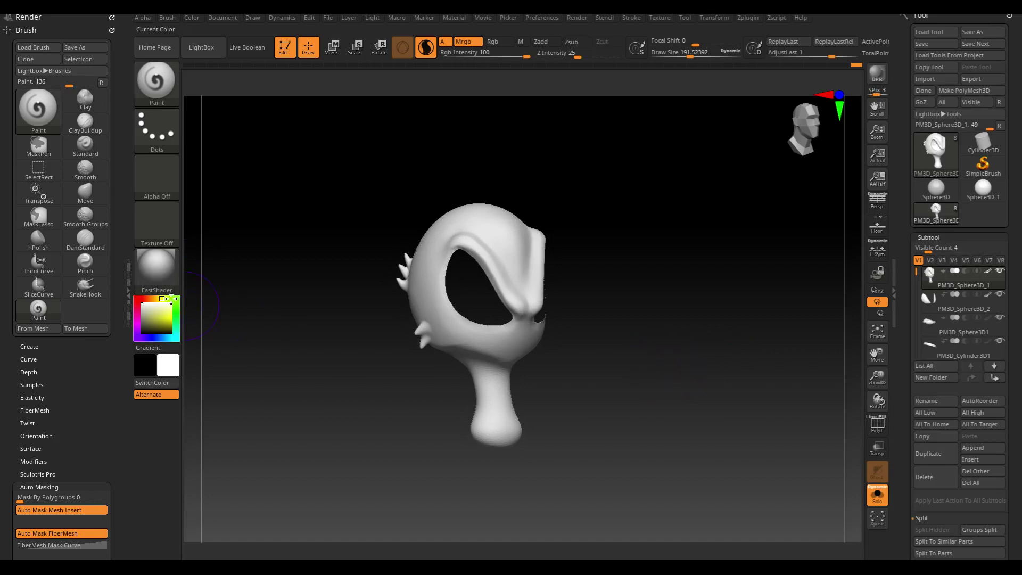
# - Fill the whole head with pale blue via Color > FillObject, then reset the secondary colour to white
pyautogui.moveTo(176, 334)
pyautogui.mouseDown()
pyautogui.moveTo(166, 338)
pyautogui.moveTo(155, 310)
pyautogui.mouseUp()
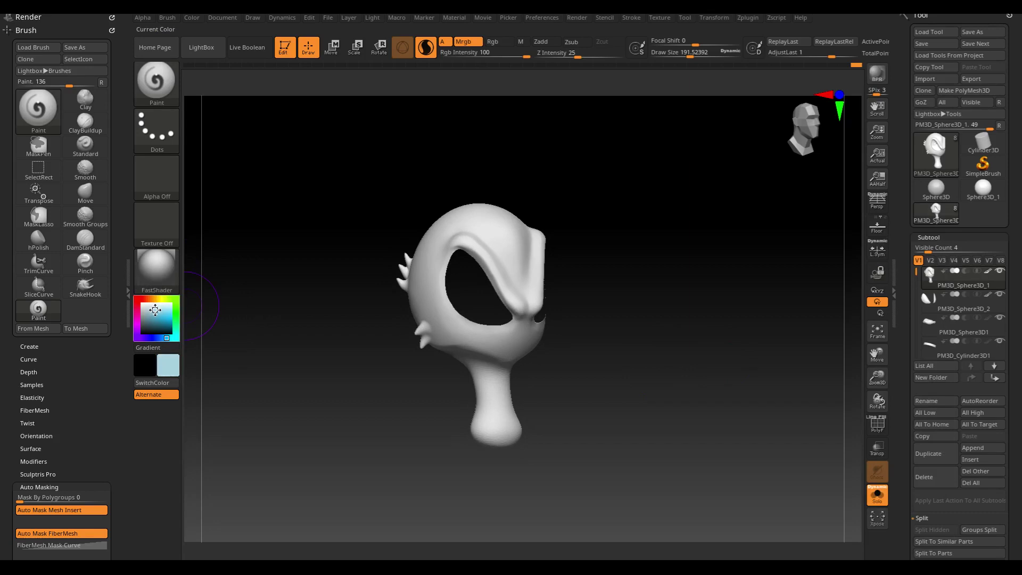
pyautogui.click(192, 17)
pyautogui.click(211, 237)
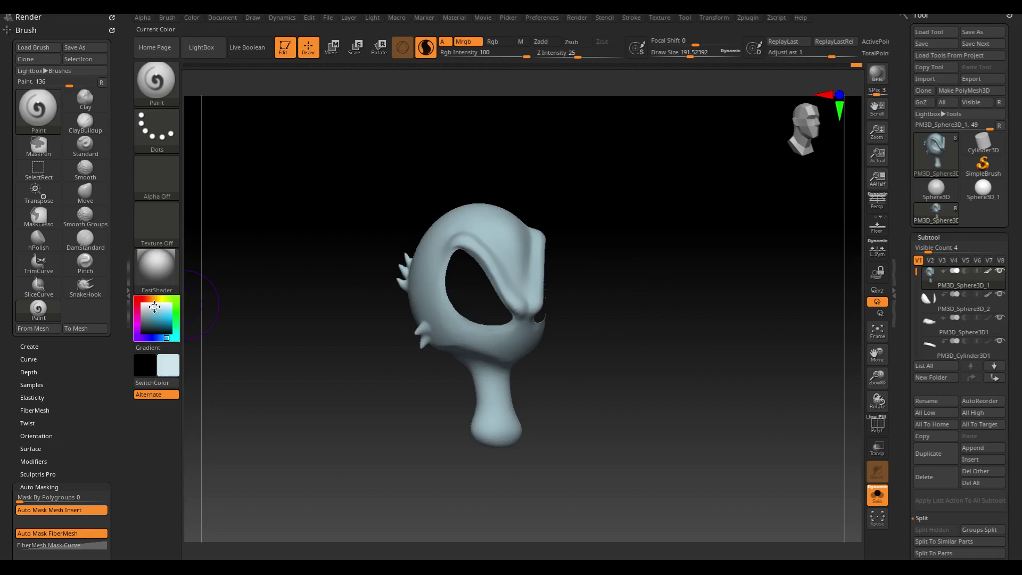
pyautogui.click(192, 17)
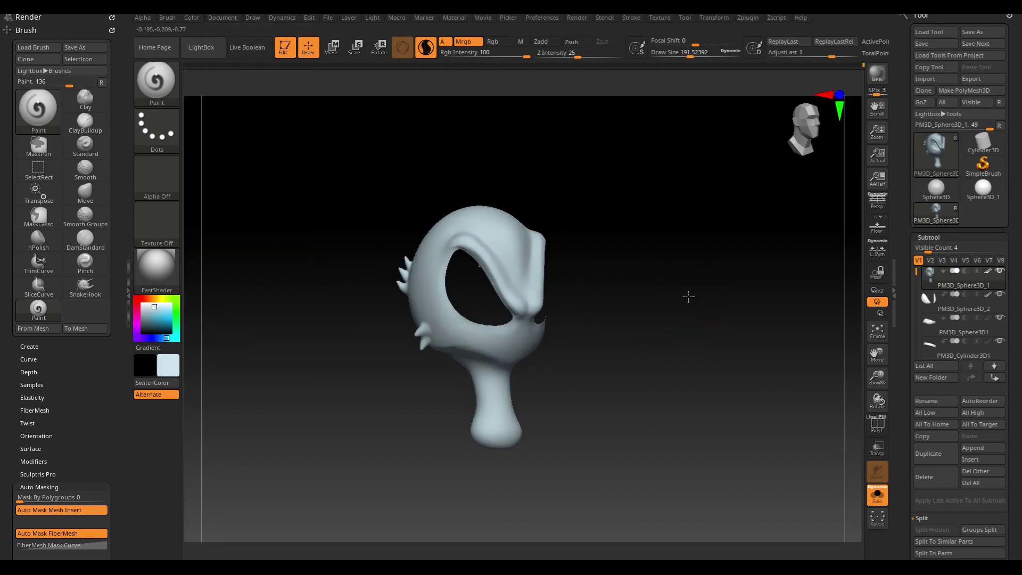
pyautogui.moveTo(152, 307); pyautogui.dragTo(135, 296)
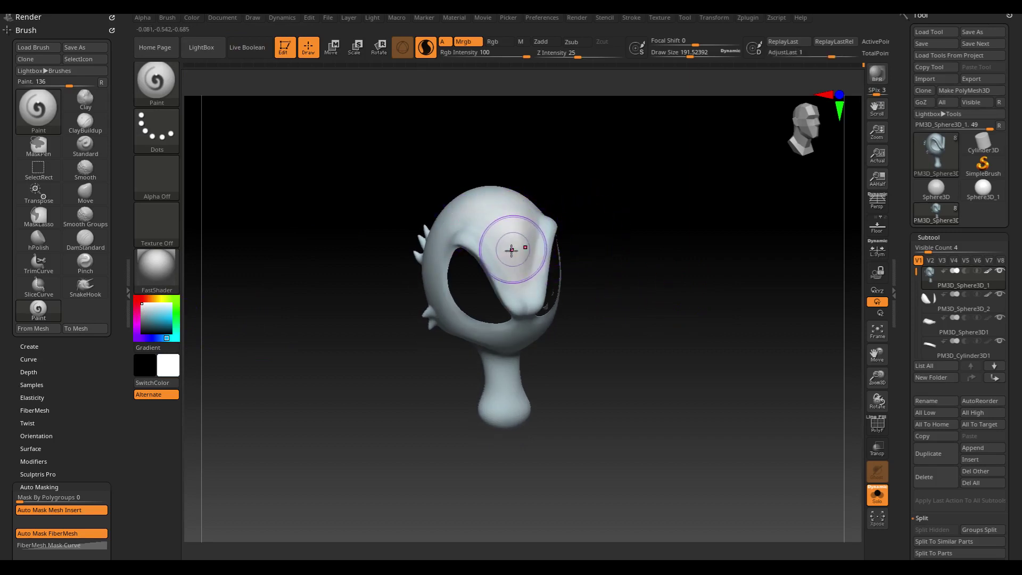
# - Paint strokes across the face, eye socket and back of the head
pyautogui.moveTo(518, 248)
pyautogui.mouseDown()
pyautogui.moveTo(510, 242)
pyautogui.moveTo(648, 212)
pyautogui.mouseUp()
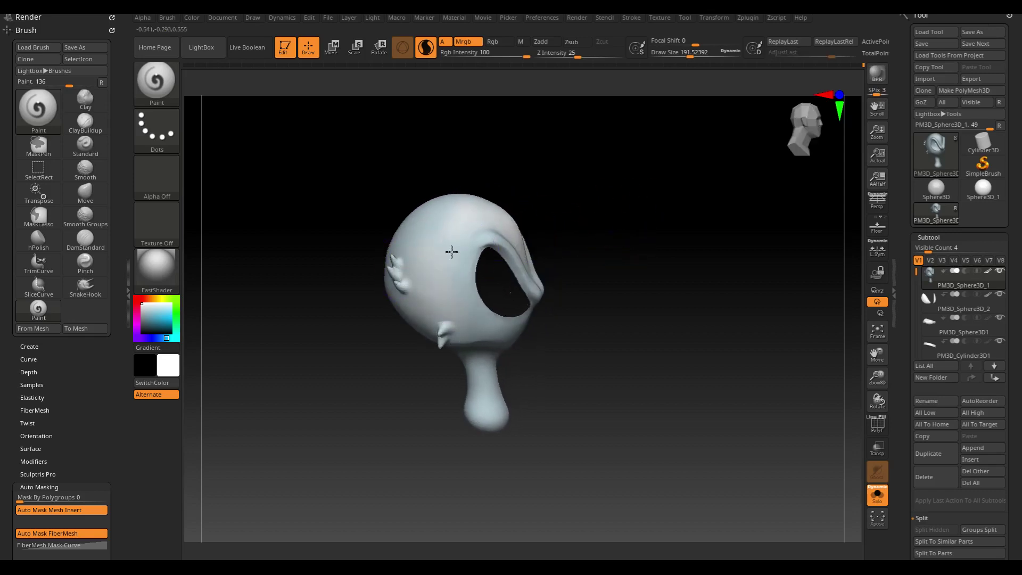
pyautogui.click(482, 322)
pyautogui.moveTo(654, 269); pyautogui.dragTo(640, 233)
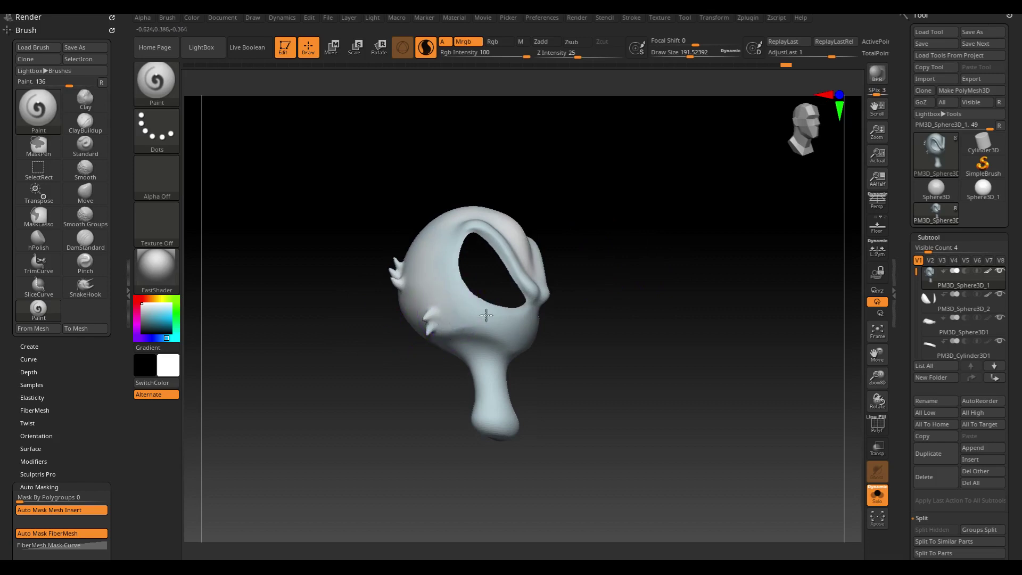
pyautogui.moveTo(579, 372); pyautogui.dragTo(485, 394)
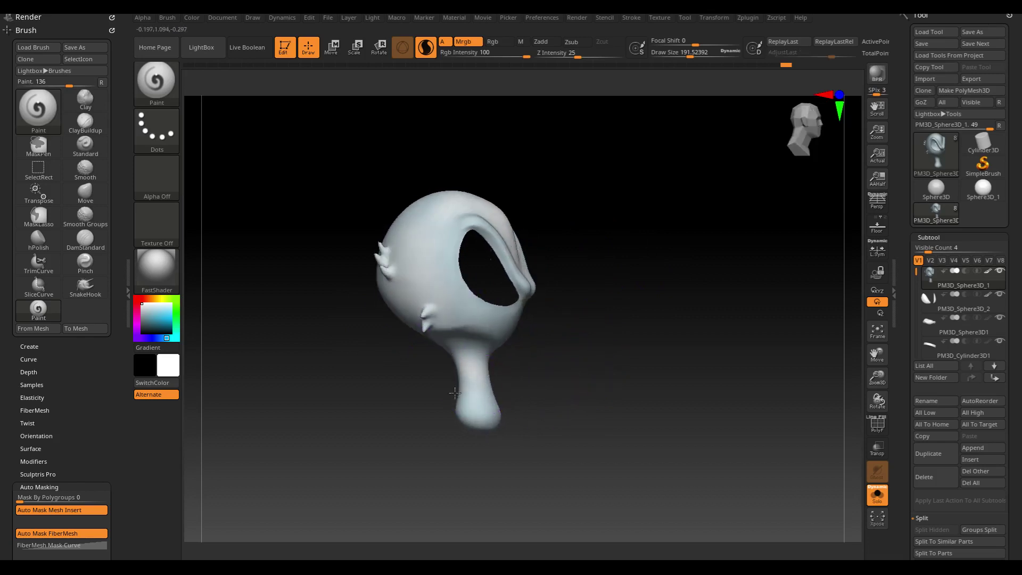
pyautogui.keyDown('shift'); pyautogui.moveTo(613, 286); pyautogui.dragTo(662, 290); pyautogui.keyUp('shift')
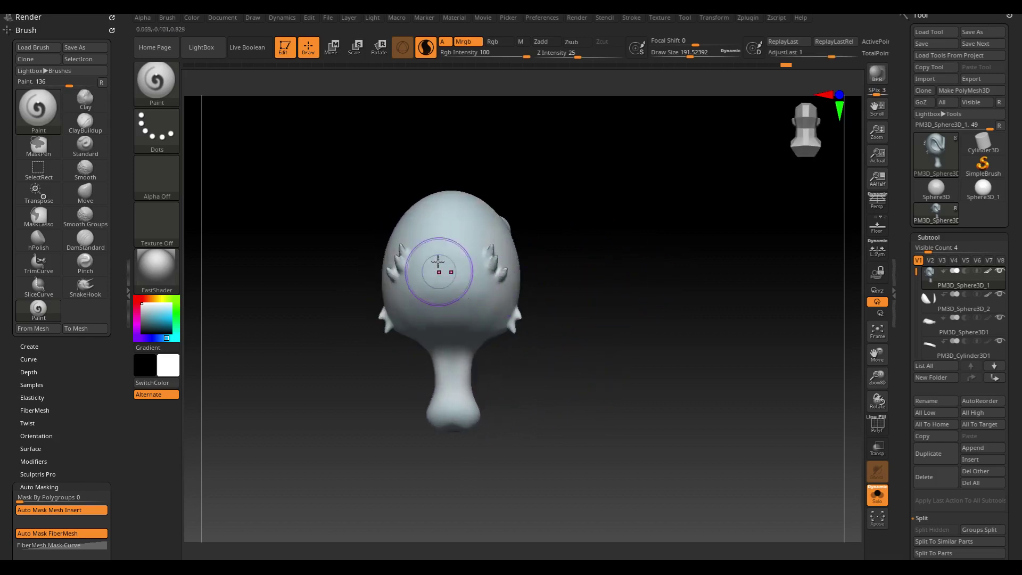
pyautogui.moveTo(412, 256); pyautogui.dragTo(476, 276)
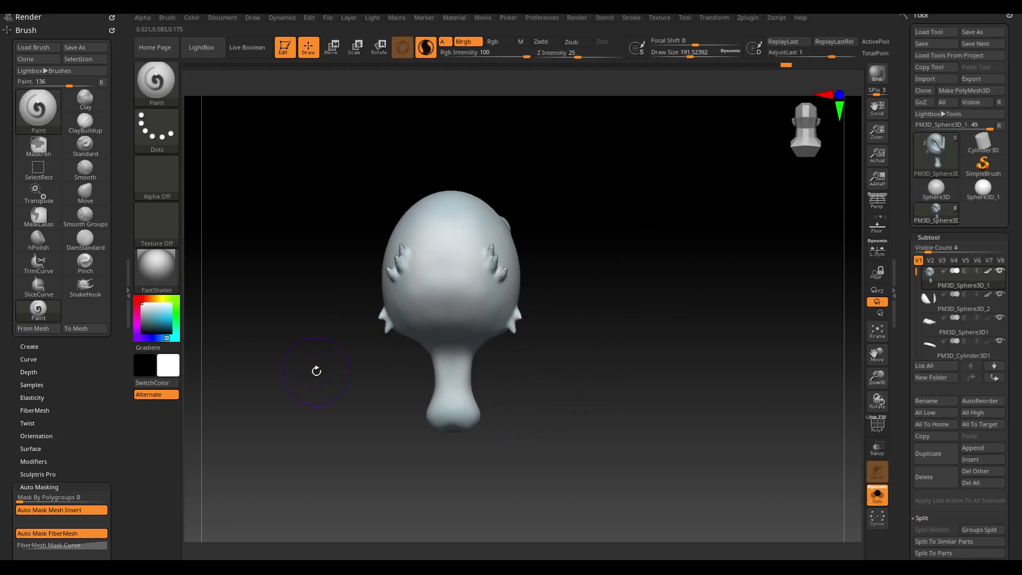
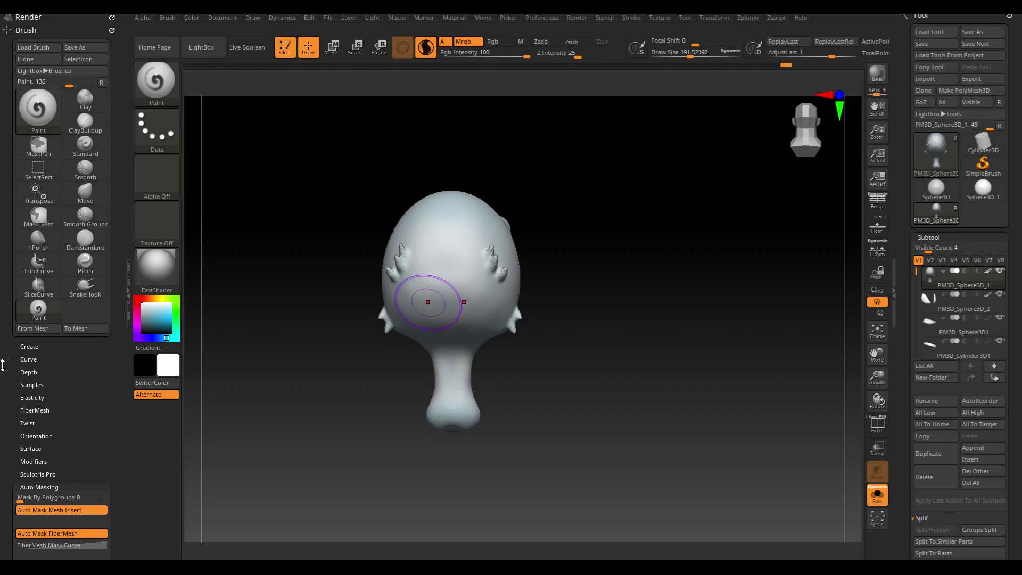
# - Smooth the head mesh by setting Deformation > Polish By Features to 11, then inspect it
pyautogui.moveTo(631, 265)
pyautogui.mouseDown()
pyautogui.moveTo(627, 257)
pyautogui.moveTo(663, 283)
pyautogui.mouseUp()
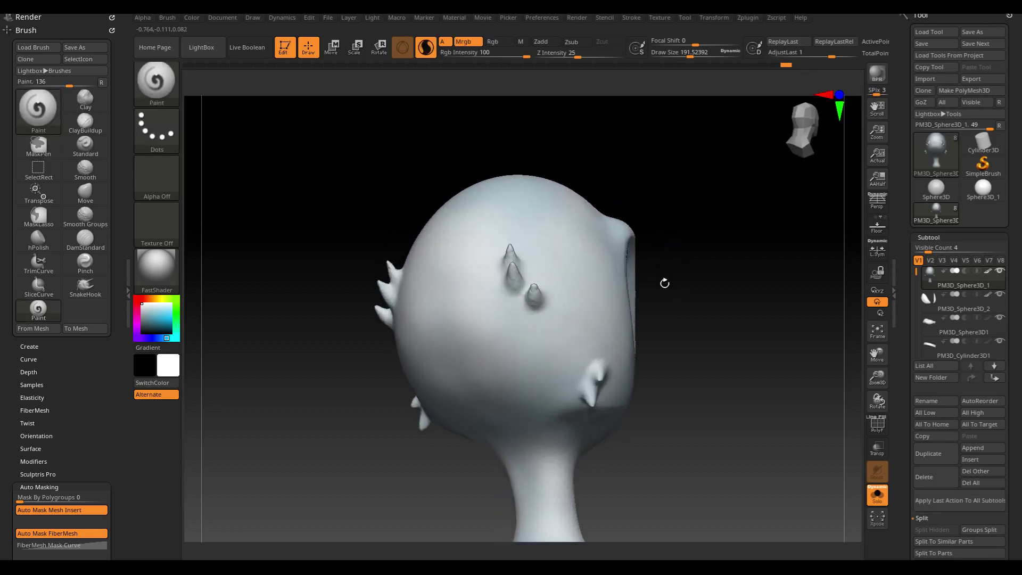
pyautogui.moveTo(720, 261)
pyautogui.mouseDown()
pyautogui.moveTo(747, 262)
pyautogui.moveTo(707, 262)
pyautogui.moveTo(677, 296)
pyautogui.moveTo(708, 297)
pyautogui.moveTo(728, 272)
pyautogui.mouseUp()
pyautogui.moveTo(768, 312); pyautogui.dragTo(719, 319)
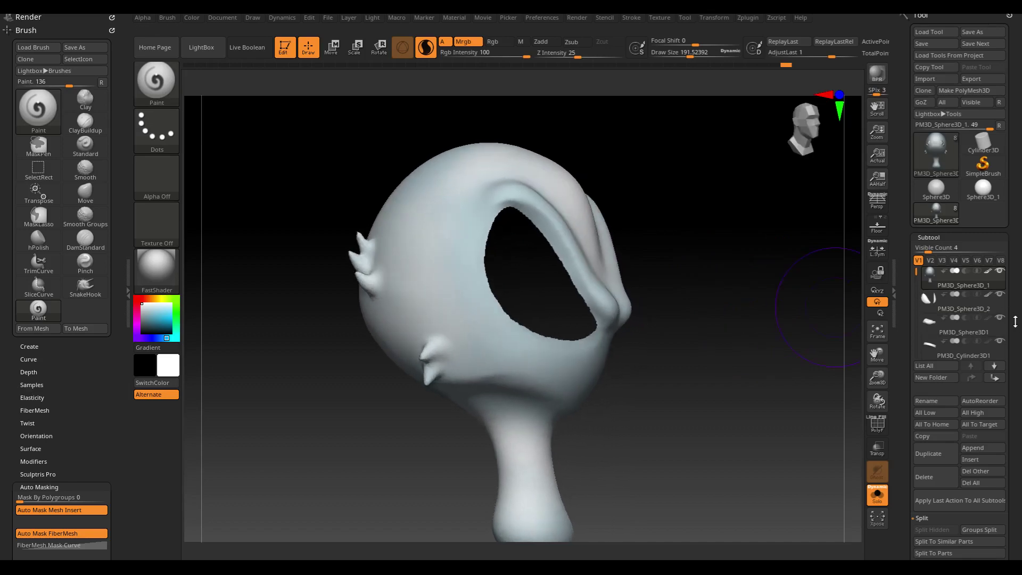
pyautogui.moveTo(1015, 321); pyautogui.dragTo(1020, 181)
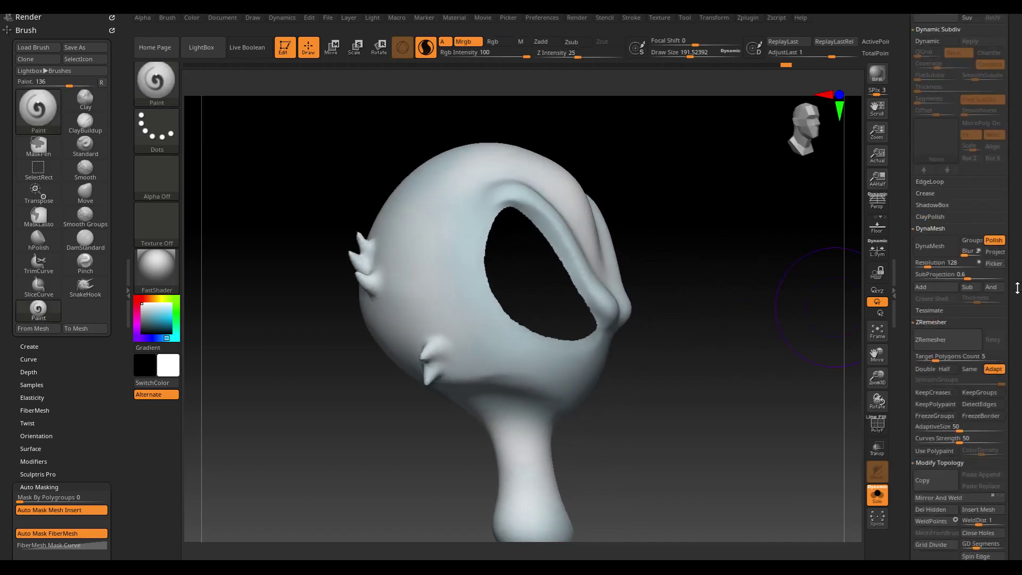
pyautogui.moveTo(1012, 310); pyautogui.dragTo(1017, 240)
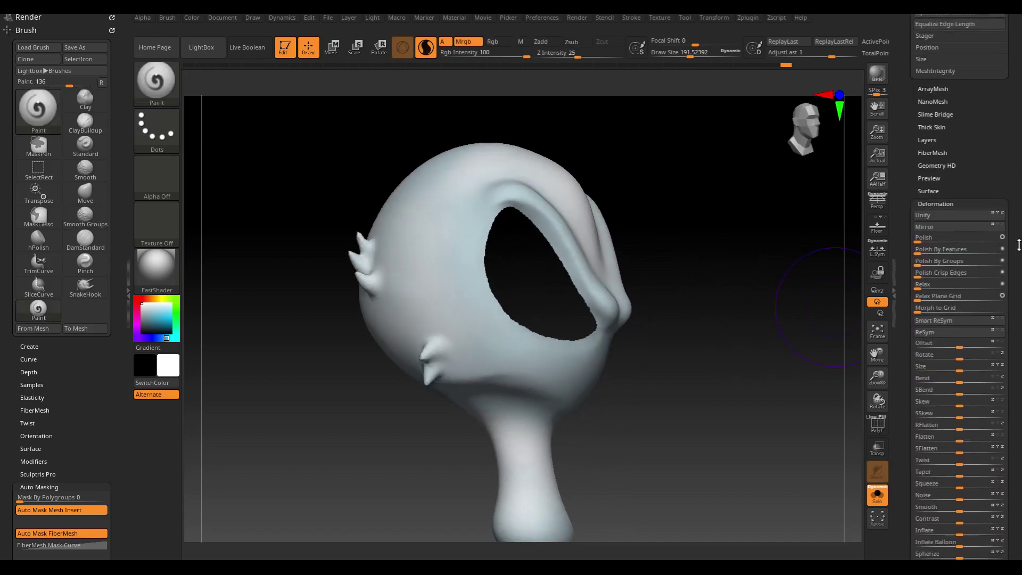
pyautogui.moveTo(1012, 296); pyautogui.dragTo(1011, 188)
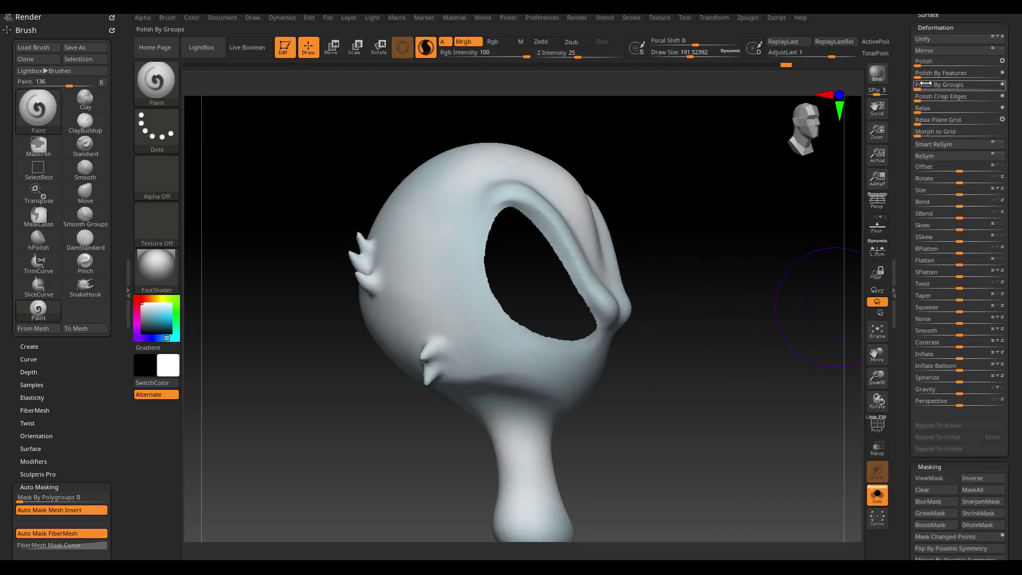
pyautogui.moveTo(919, 78); pyautogui.dragTo(929, 80)
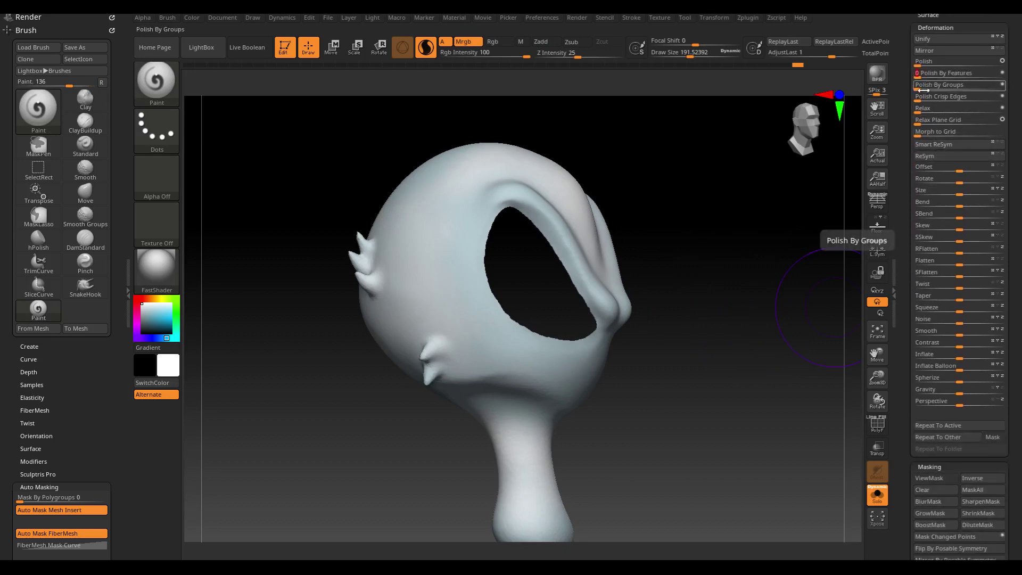
pyautogui.moveTo(734, 240)
pyautogui.mouseDown()
pyautogui.moveTo(725, 247)
pyautogui.moveTo(748, 248)
pyautogui.moveTo(695, 258)
pyautogui.mouseUp()
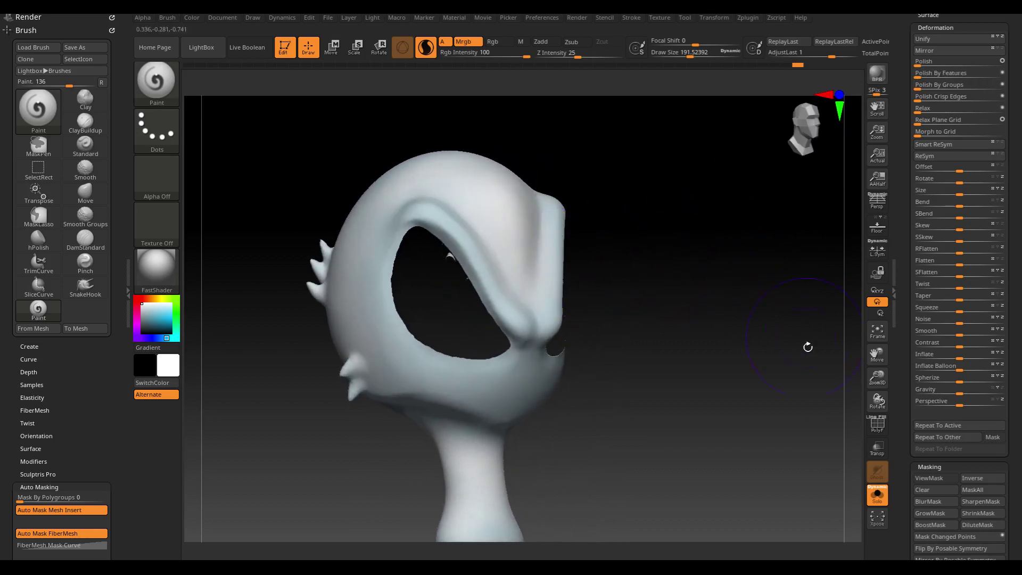
pyautogui.scroll(10, 1004, 403)
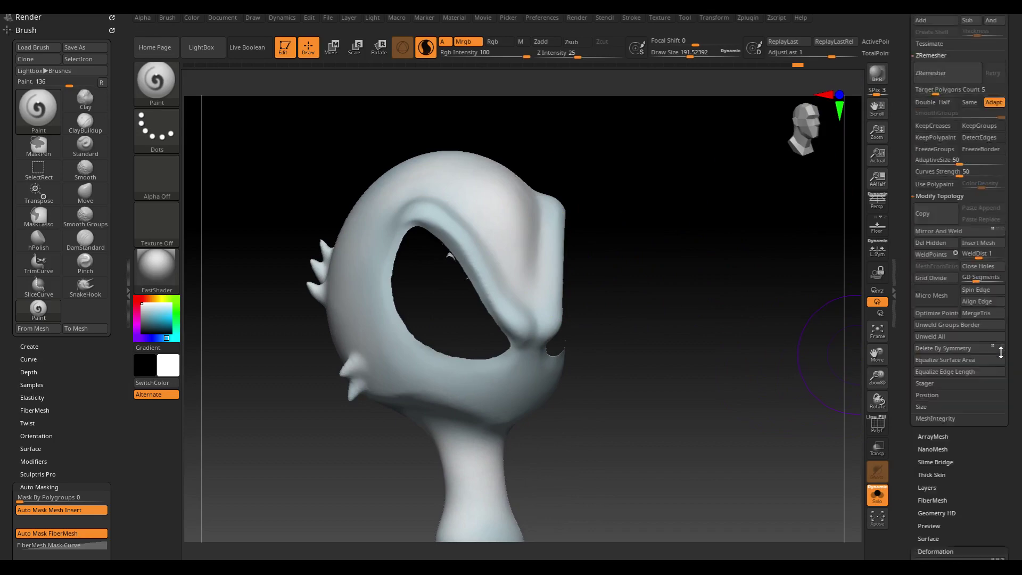
pyautogui.scroll(5, 1004, 403)
pyautogui.scroll(5, 1012, 360)
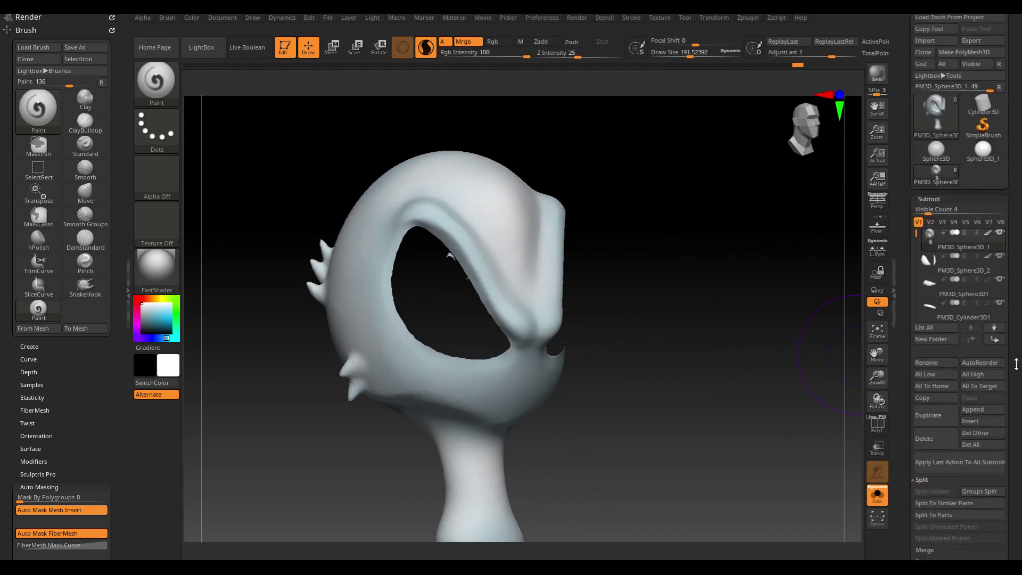
pyautogui.scroll(5, 1005, 360)
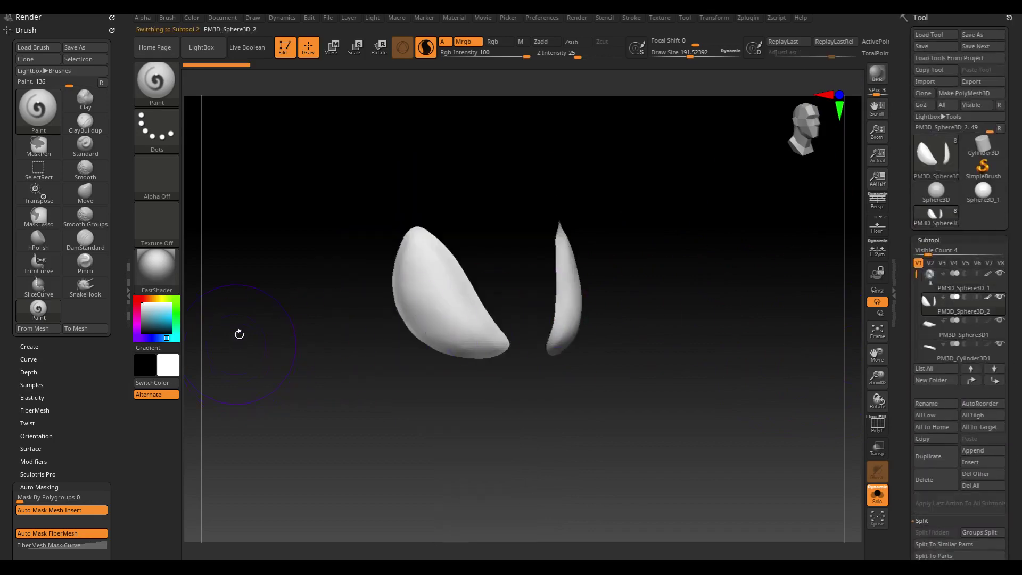
# - Isolate the eye pieces in Solo mode and apply the ToyPlastic material
pyautogui.click(159, 277)
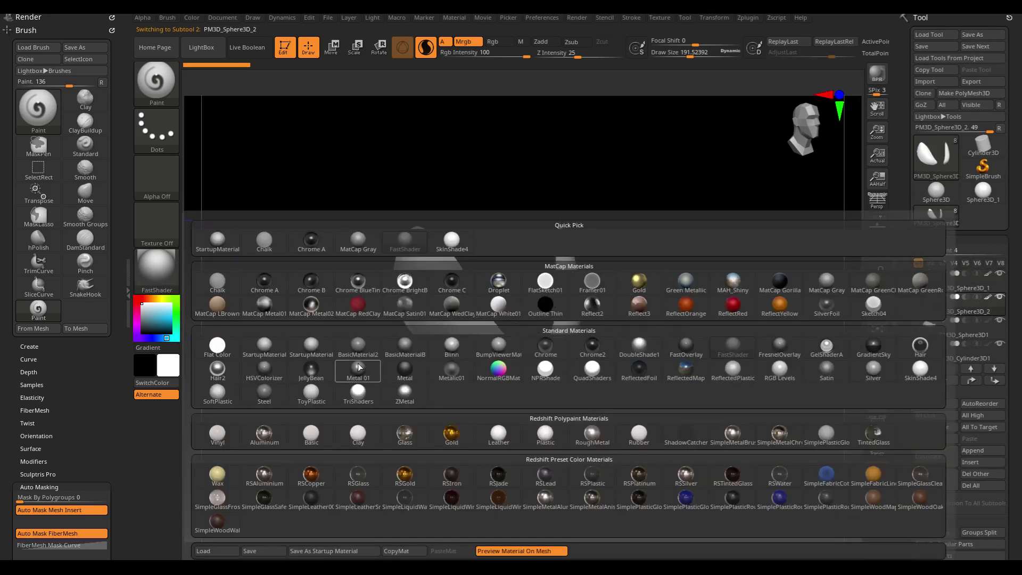
pyautogui.click(304, 392)
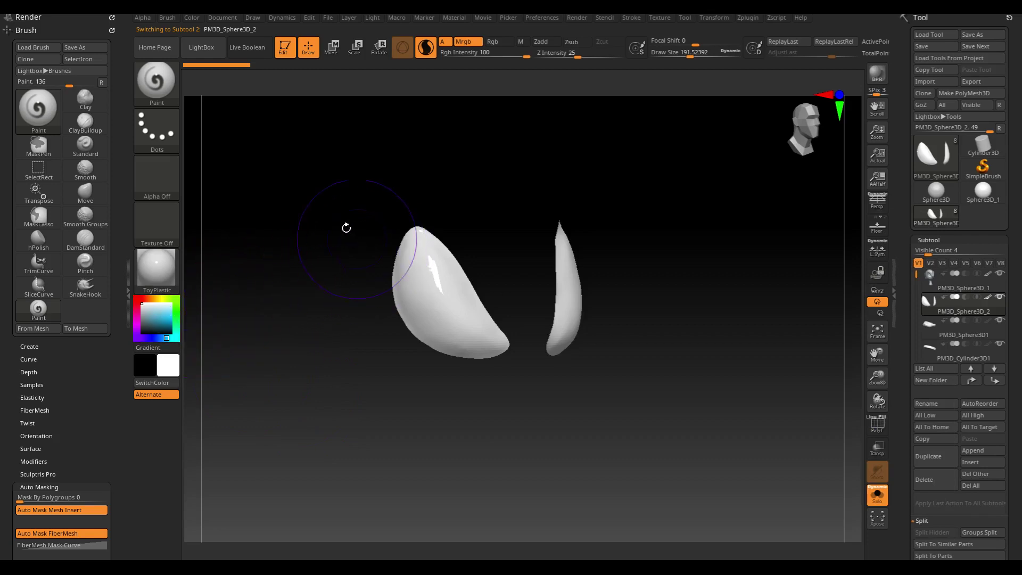
pyautogui.click(252, 18)
pyautogui.click(192, 19)
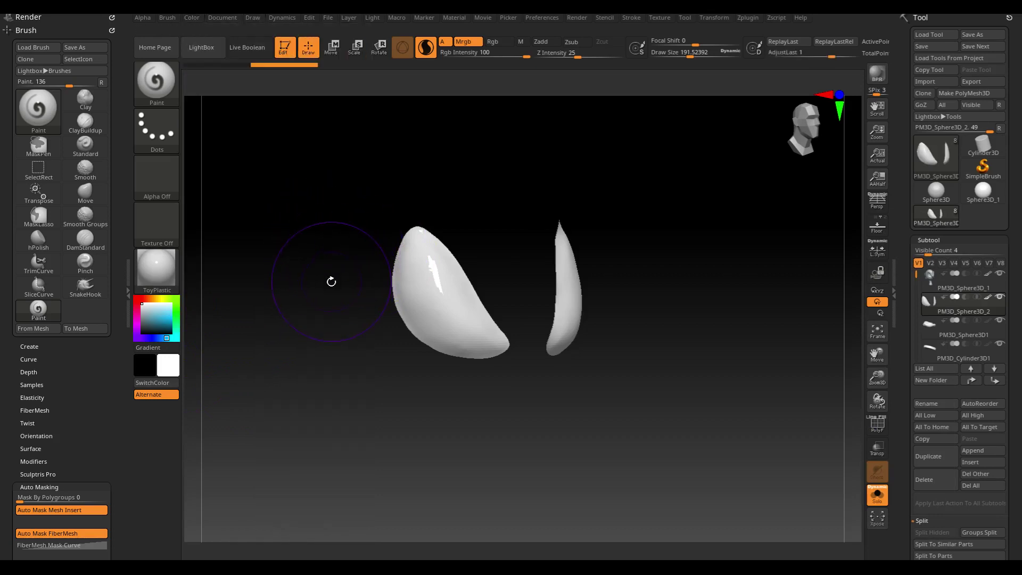
# - Turn Solo off to show the eyes on the full duck head, orbiting toward a side view
pyautogui.moveTo(678, 267)
pyautogui.mouseDown()
pyautogui.moveTo(668, 294)
pyautogui.moveTo(688, 301)
pyautogui.mouseUp()
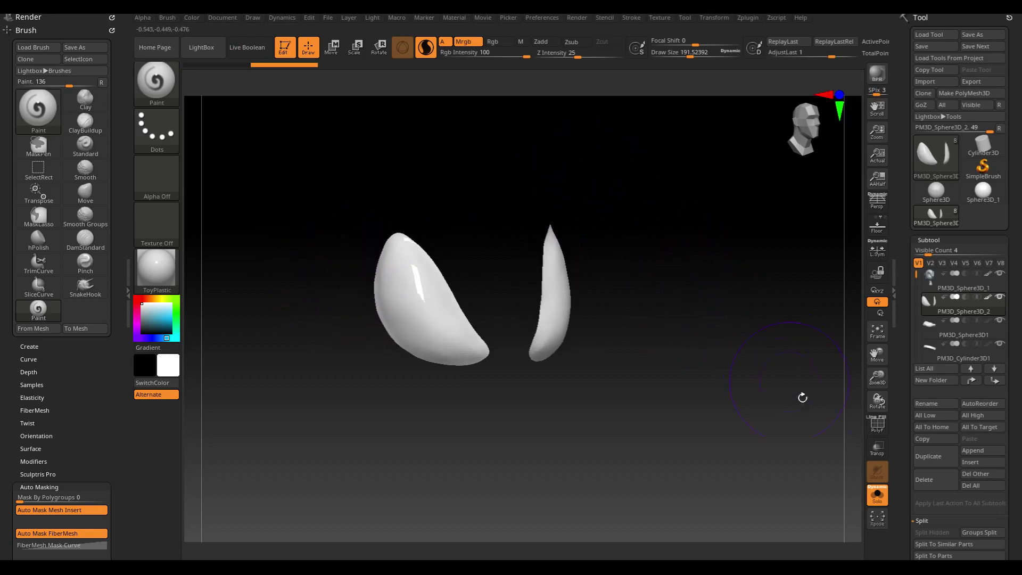
pyautogui.click(877, 494)
pyautogui.moveTo(675, 266)
pyautogui.mouseDown()
pyautogui.moveTo(687, 269)
pyautogui.moveTo(678, 282)
pyautogui.moveTo(692, 277)
pyautogui.mouseUp()
# - Render BPR previews and select the head subtool PM3D_Sphere3D_1
pyautogui.click(876, 74)
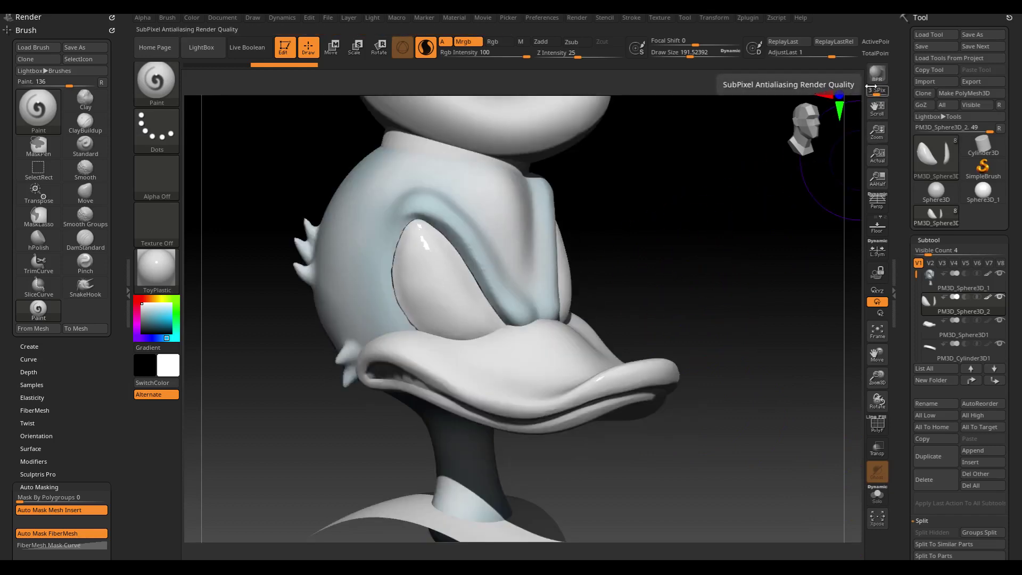
pyautogui.click(876, 80)
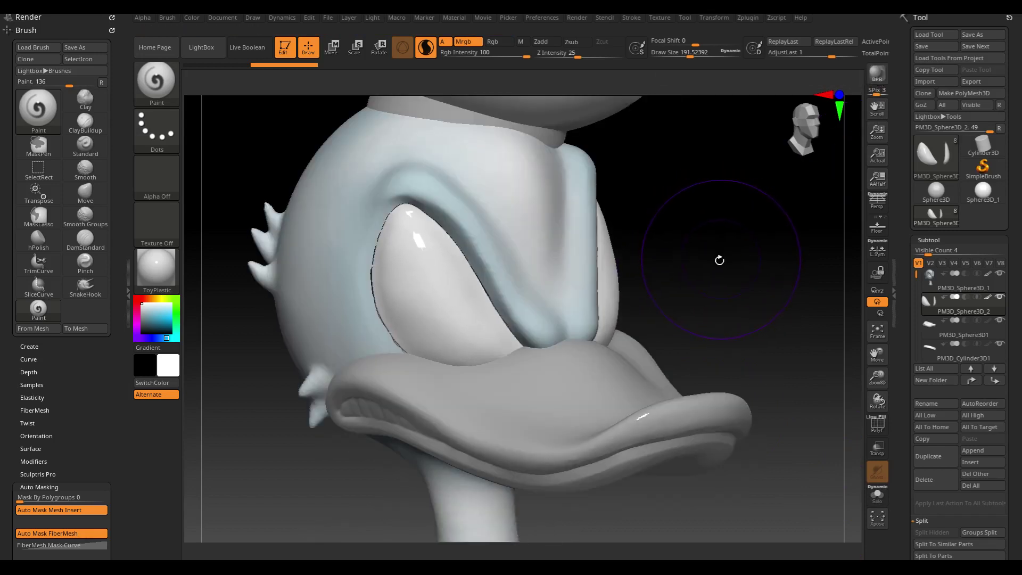
pyautogui.keyDown('alt'); pyautogui.click(304, 296); pyautogui.keyUp('alt')
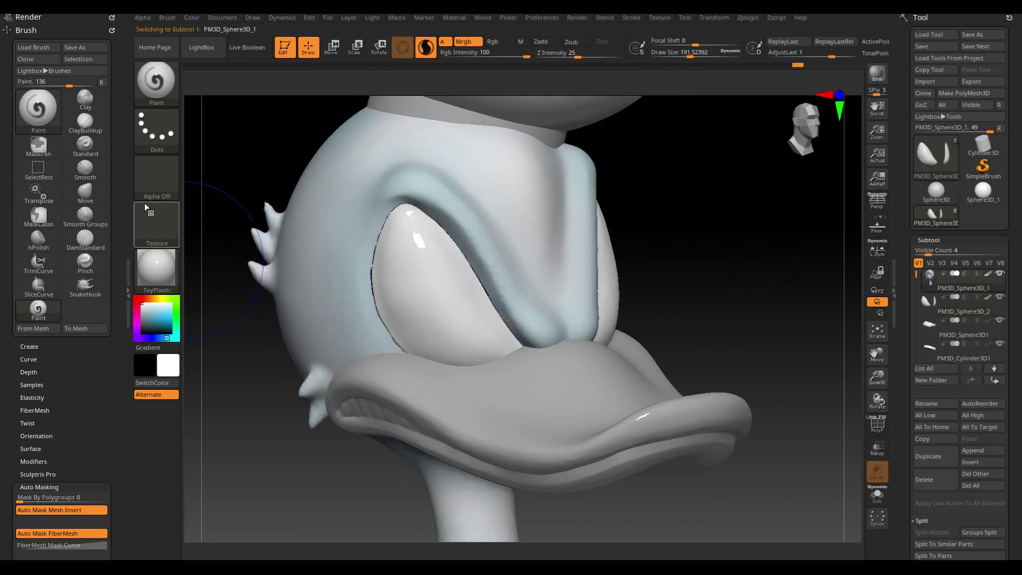
# - Reshape the eye-socket edge with the Move brush at Draw Size about 126, then subdivide to ~1.04 million polygons
pyautogui.click(86, 191)
pyautogui.press('s')
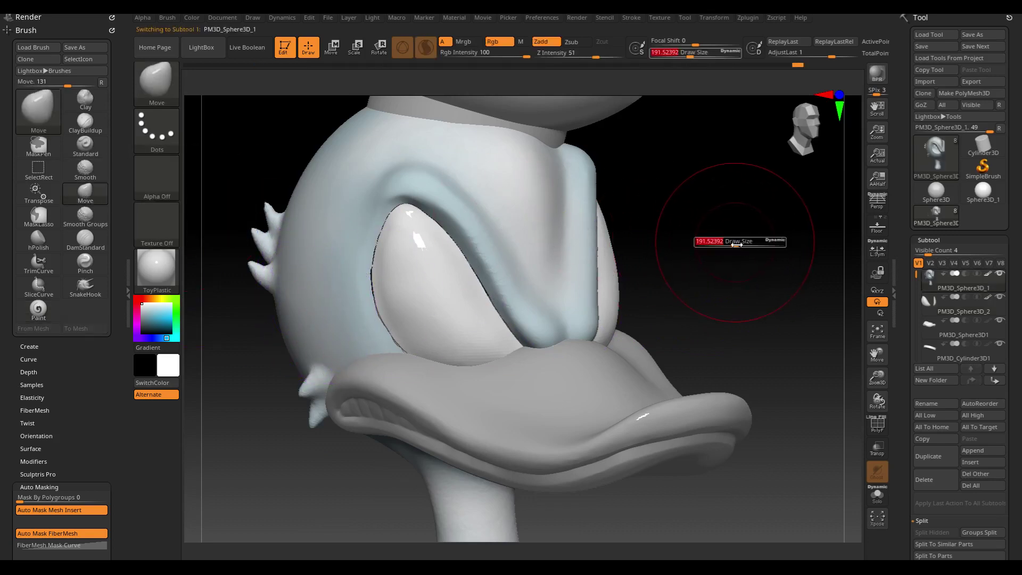
pyautogui.moveTo(736, 244); pyautogui.dragTo(713, 244)
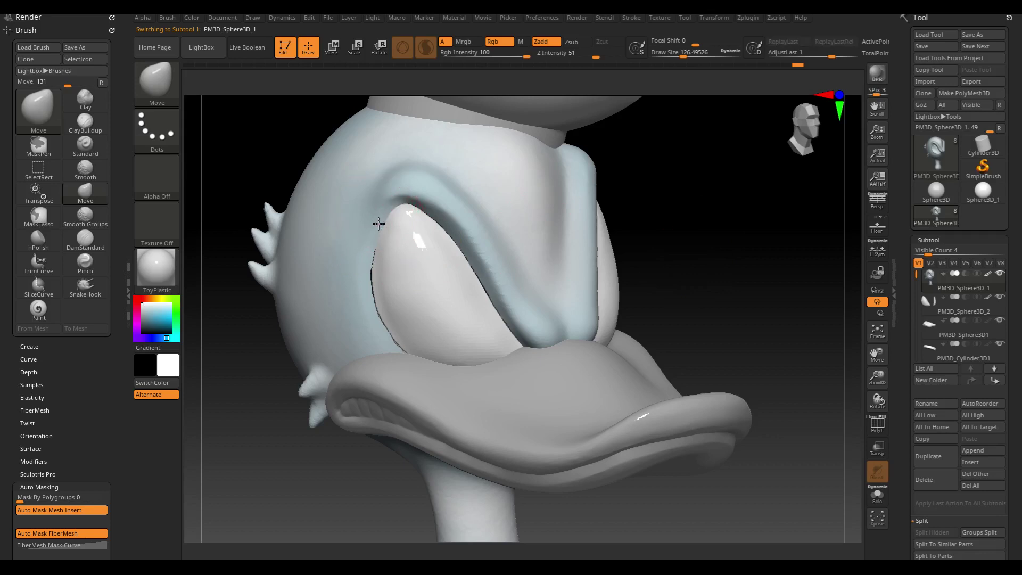
pyautogui.moveTo(378, 226)
pyautogui.mouseDown()
pyautogui.moveTo(362, 266)
pyautogui.moveTo(367, 306)
pyautogui.moveTo(394, 358)
pyautogui.moveTo(394, 347)
pyautogui.mouseUp()
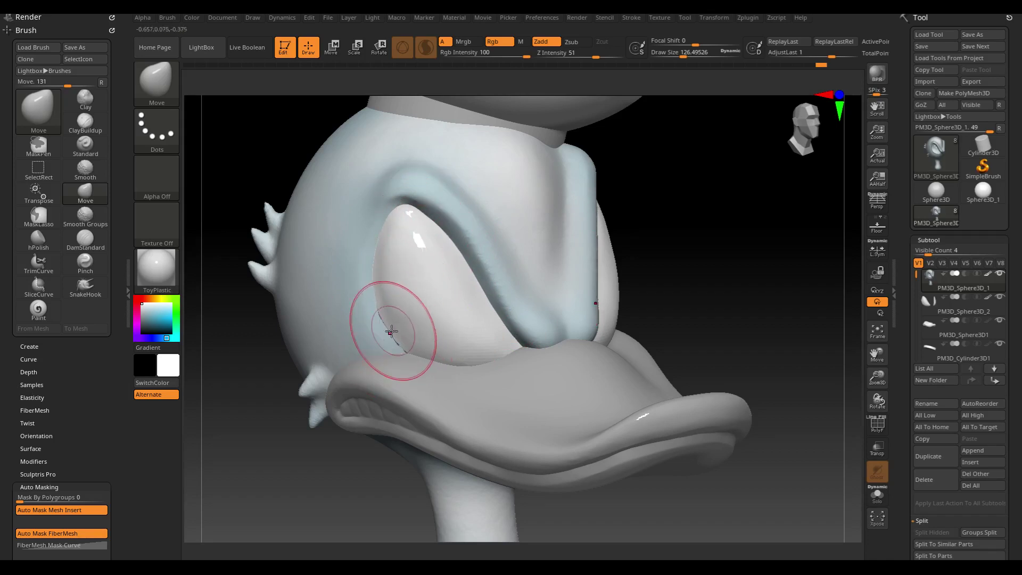
pyautogui.press('ctrl')
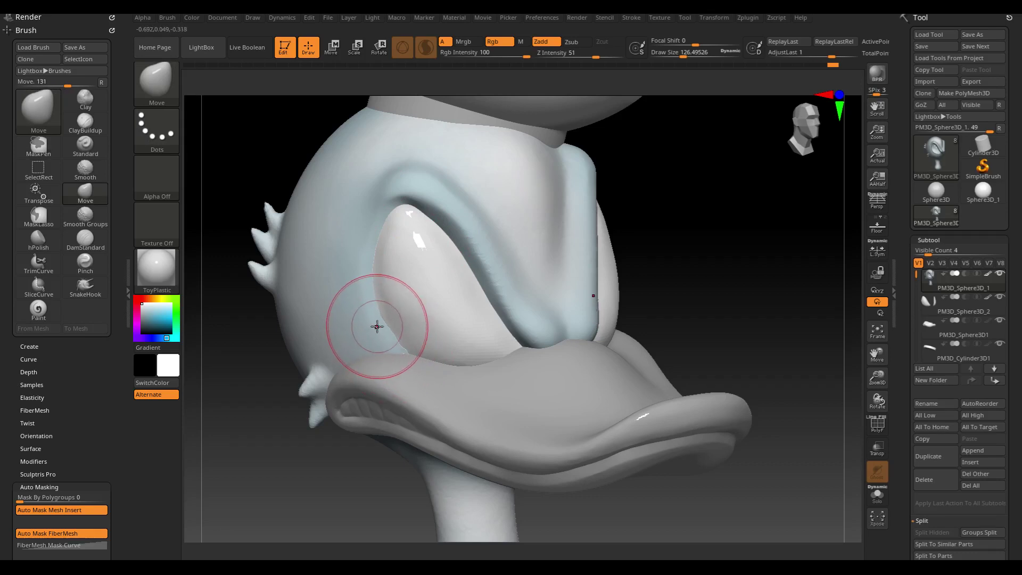
pyautogui.click(389, 346)
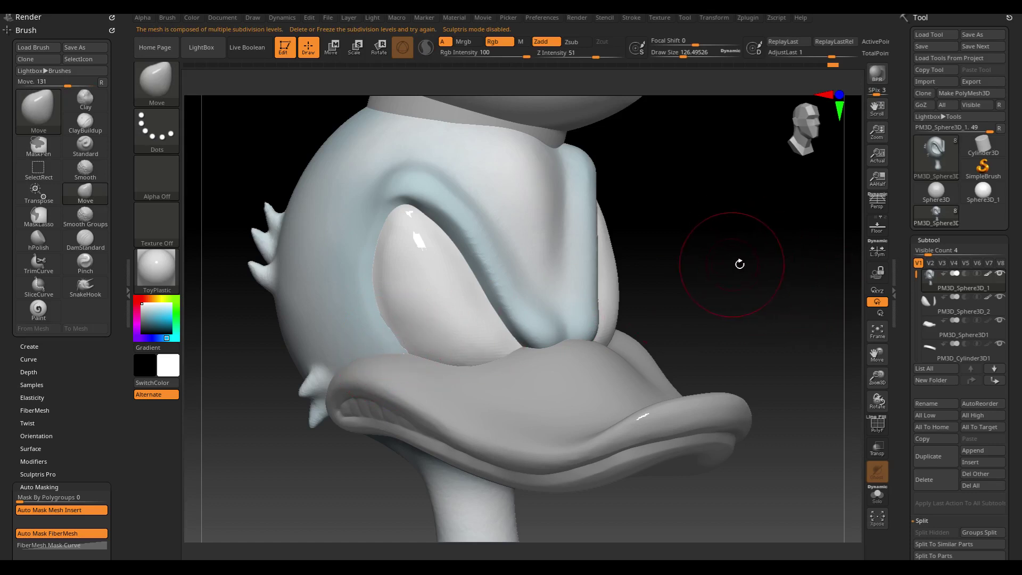
pyautogui.moveTo(721, 278)
pyautogui.mouseDown()
pyautogui.moveTo(725, 264)
pyautogui.moveTo(714, 274)
pyautogui.mouseUp()
# - Toggle the polygroup wireframe, set Draw Size to about 56, and zoom in where the eye meets the beak
pyautogui.press('shift')
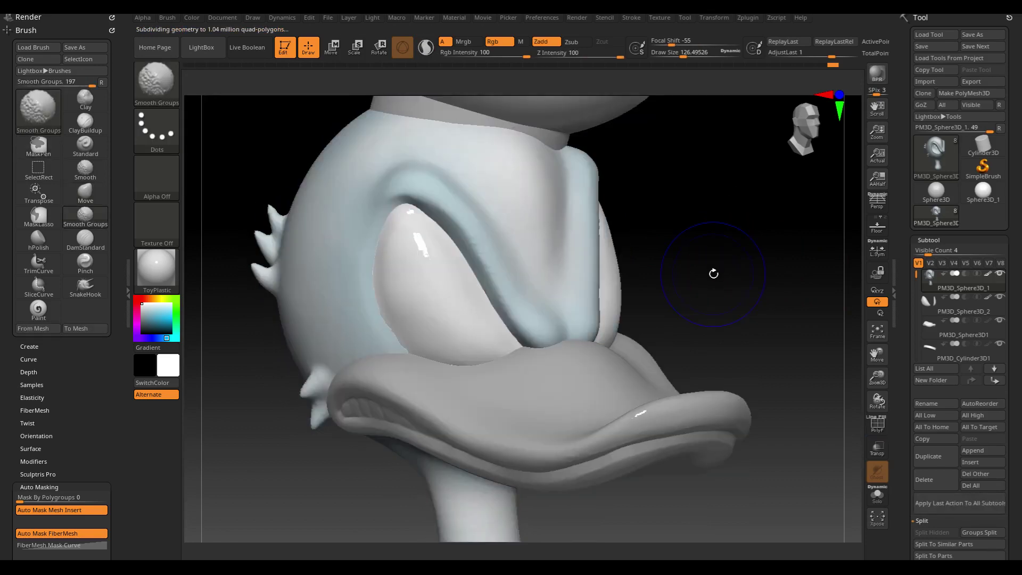
pyautogui.press('ctrl')
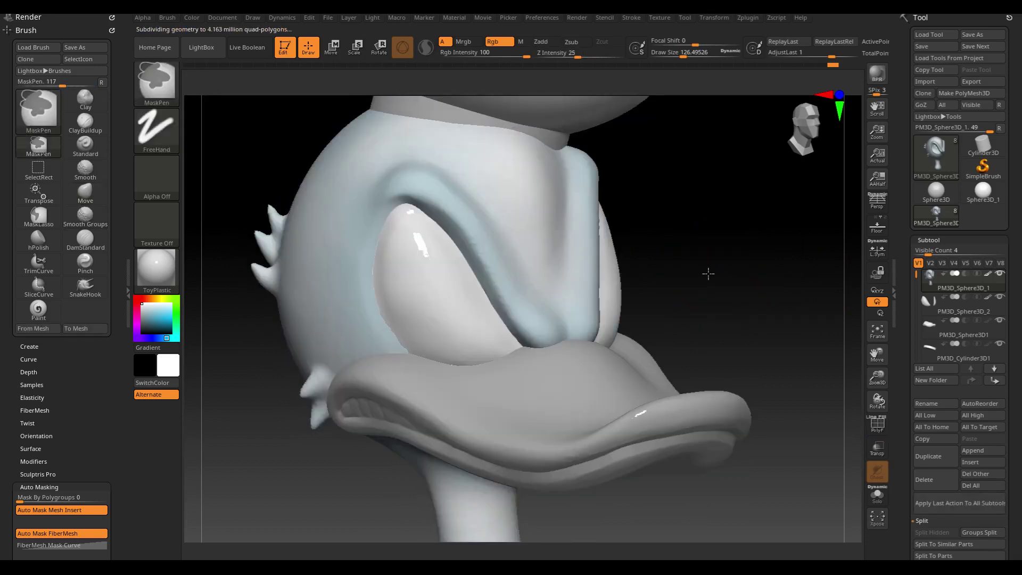
pyautogui.moveTo(698, 278); pyautogui.dragTo(706, 278)
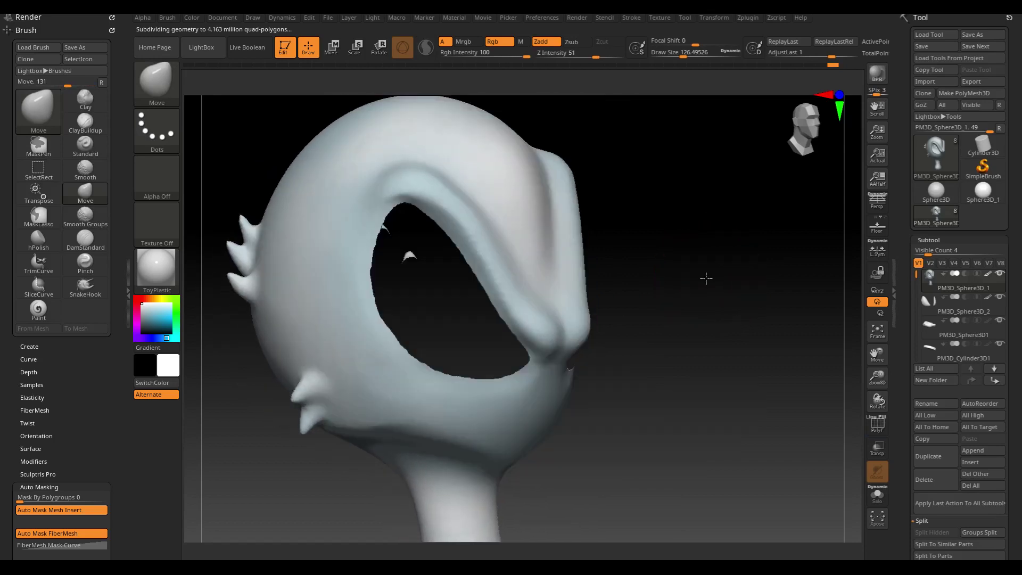
pyautogui.hotkey('shift', 'f')
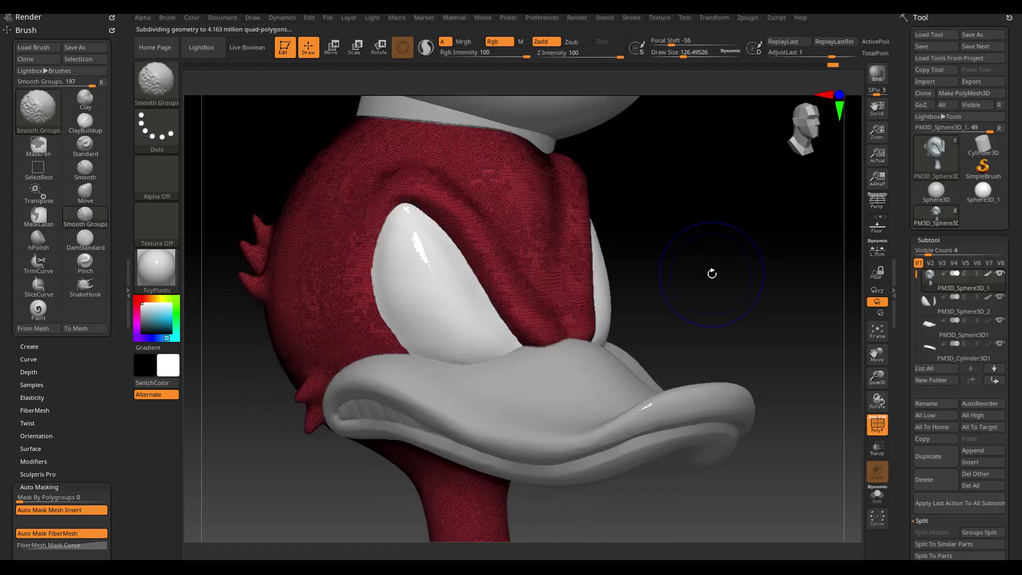
pyautogui.hotkey('shift', 'f')
pyautogui.press('ctrl')
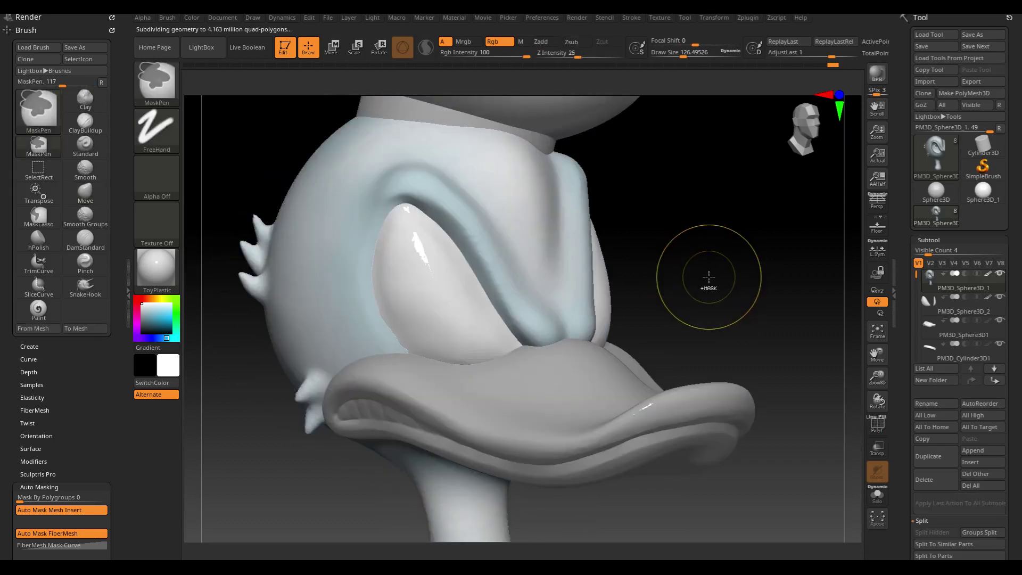
pyautogui.hotkey('shift', 'f')
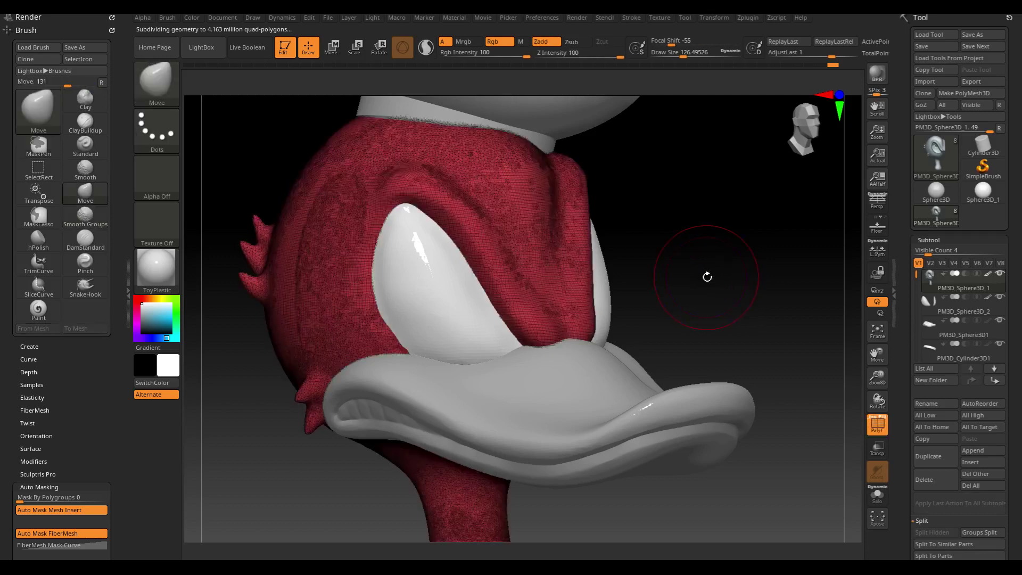
pyautogui.press('ctrl')
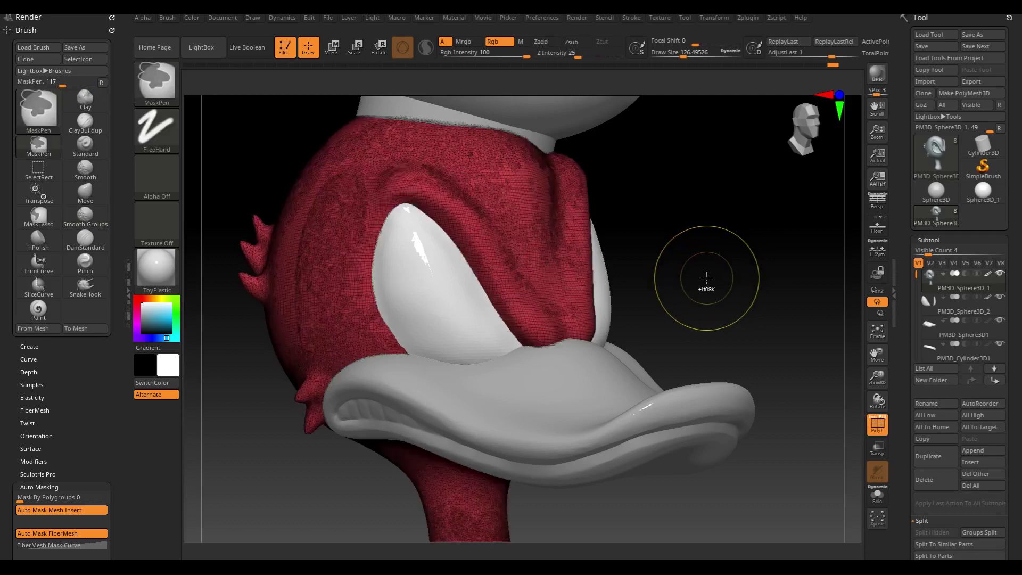
pyautogui.press('s')
pyautogui.moveTo(706, 288); pyautogui.dragTo(690, 292)
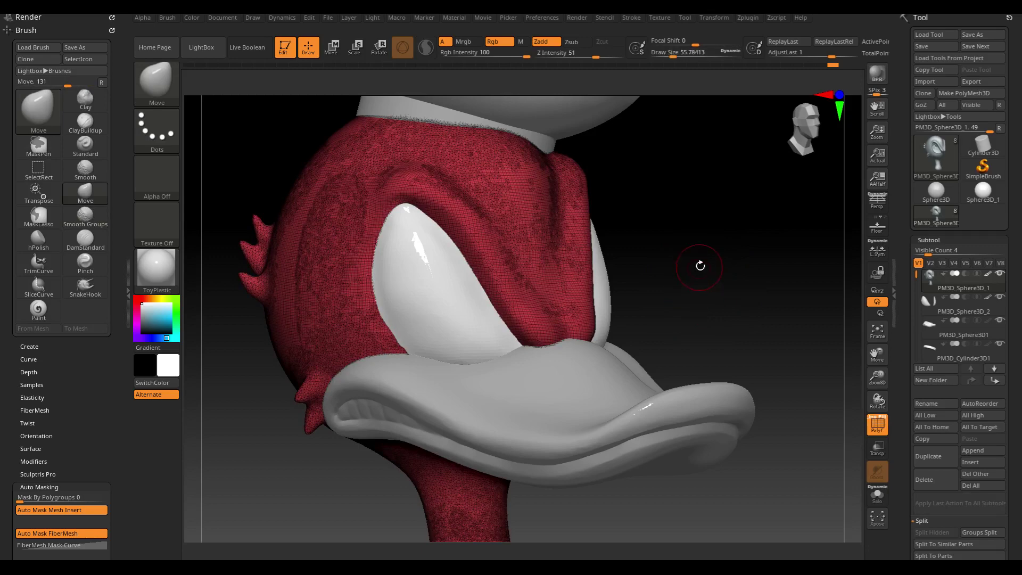
pyautogui.moveTo(700, 264); pyautogui.dragTo(463, 353, button='right')
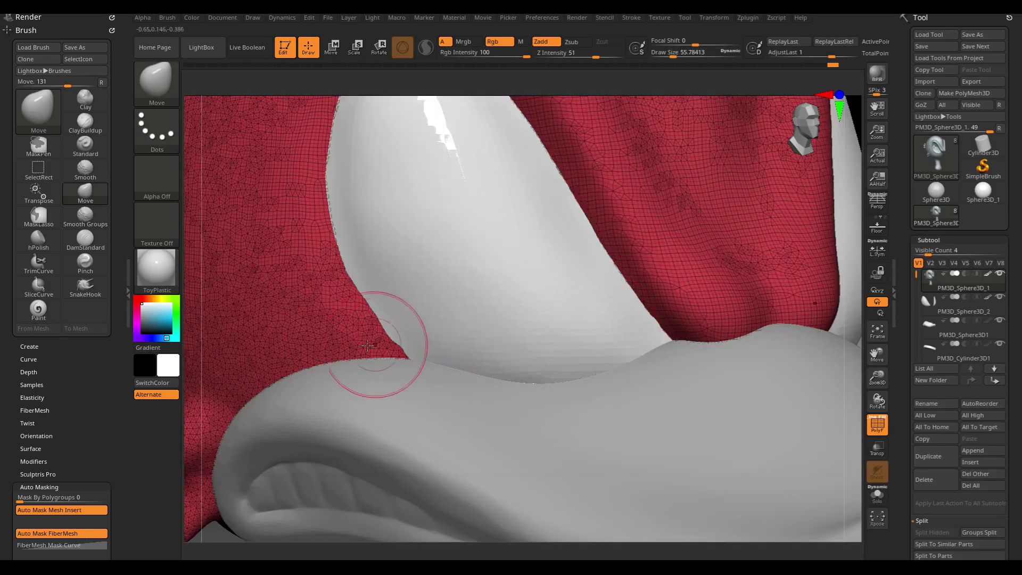
# - Using Transp to see inside, set Draw Size about 32 and pull the head edge beside the eye into a point
pyautogui.click(877, 449)
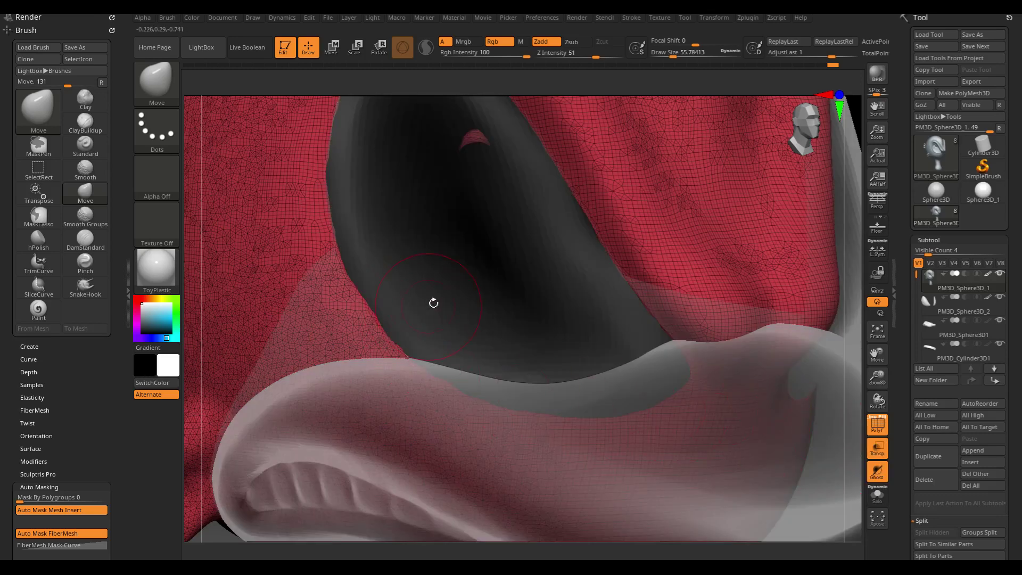
pyautogui.press('s')
pyautogui.moveTo(433, 303); pyautogui.dragTo(424, 302)
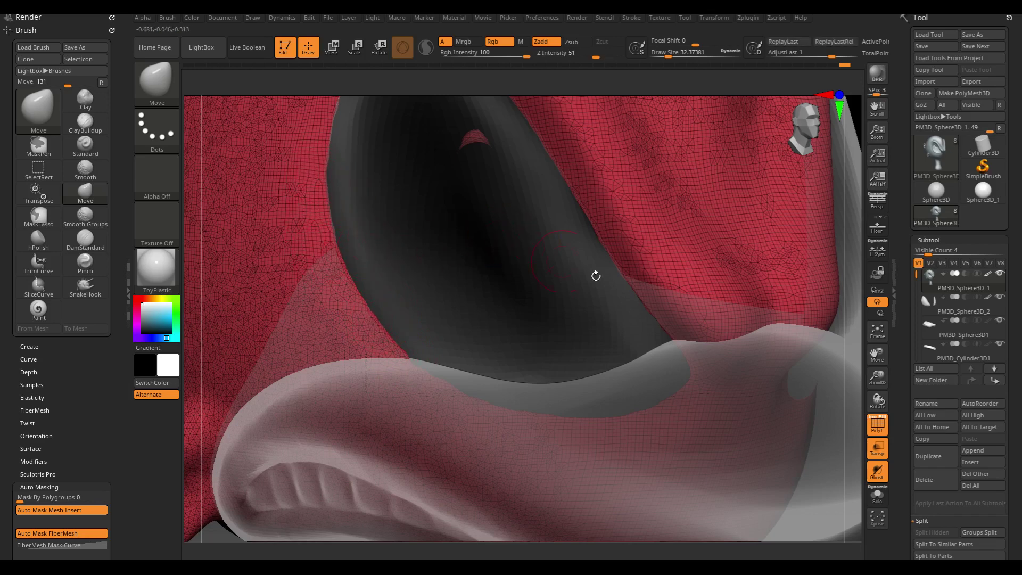
pyautogui.click(877, 449)
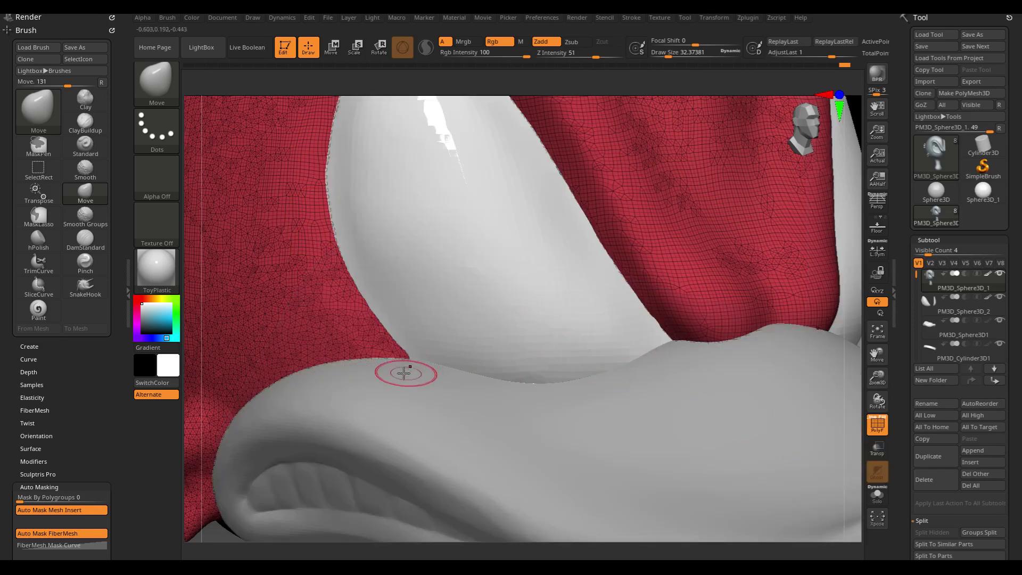
pyautogui.moveTo(404, 373); pyautogui.dragTo(415, 337)
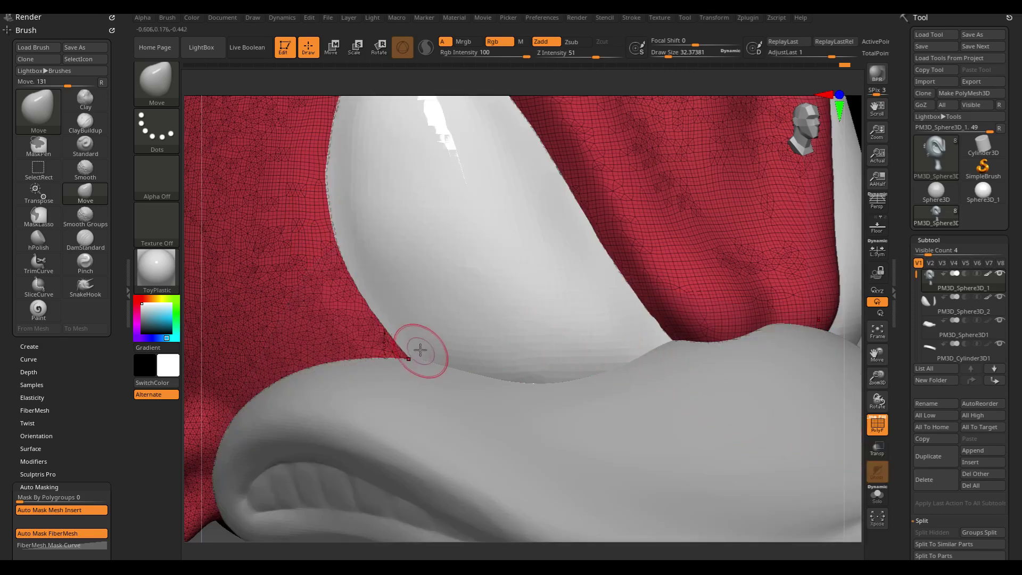
pyautogui.scroll(-5, 586, 314)
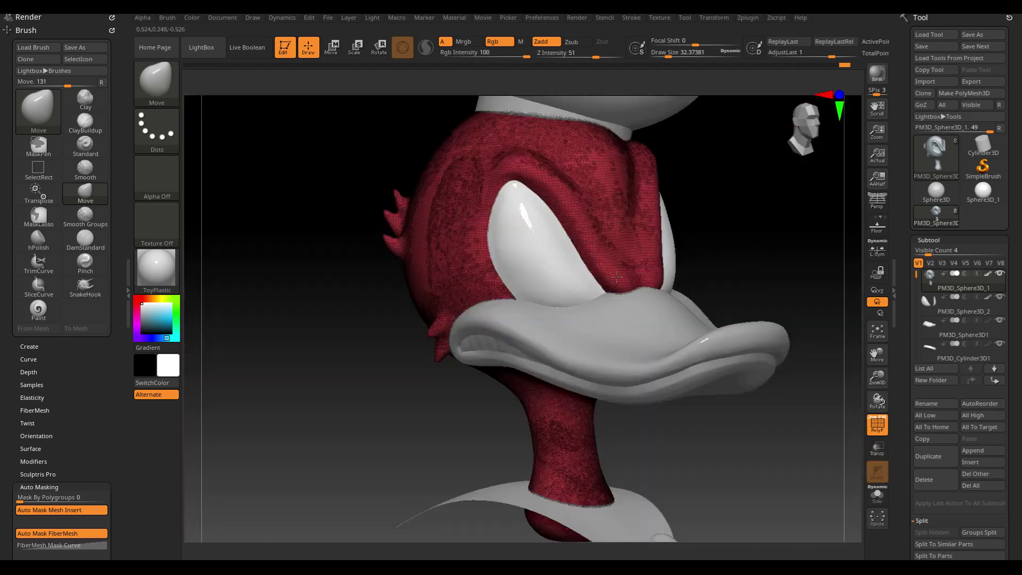
pyautogui.keyDown('alt'); pyautogui.click(538, 276); pyautogui.keyUp('alt')
pyautogui.moveTo(725, 256); pyautogui.dragTo(701, 266)
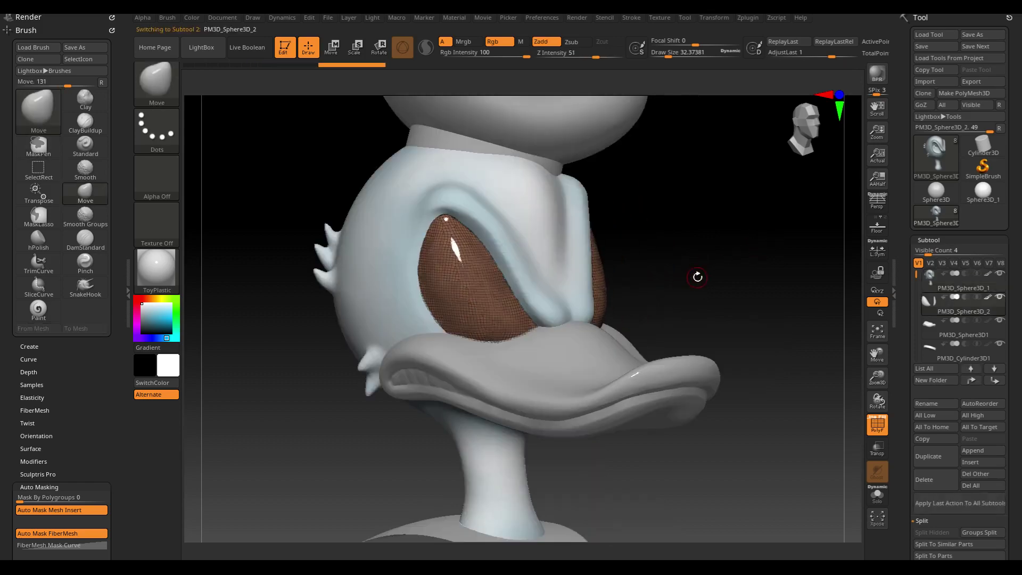
# - Hide PolyF and toggle Solo on eye subtool PM3D_Sphere3D_2, ending with the full duck head shown
pyautogui.hotkey('shift', 'f')
pyautogui.hotkey('ctrl', 'shift', 's')
pyautogui.hotkey('ctrl', 'shift', 's')
pyautogui.hotkey('ctrl', 'shift', 's')
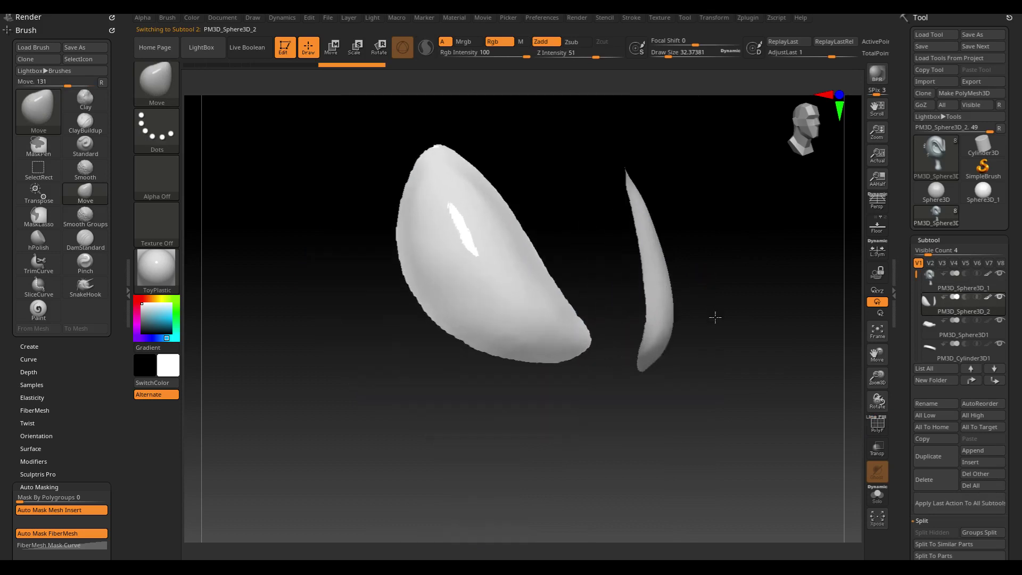
pyautogui.hotkey('ctrl', 'shift', 's')
pyautogui.hotkey('ctrl', 'shift', 's')
pyautogui.hotkey('ctrl', 'shift', 's')
pyautogui.hotkey('ctrl', 'shift', 's')
pyautogui.hotkey('ctrl', 'shift', 's')
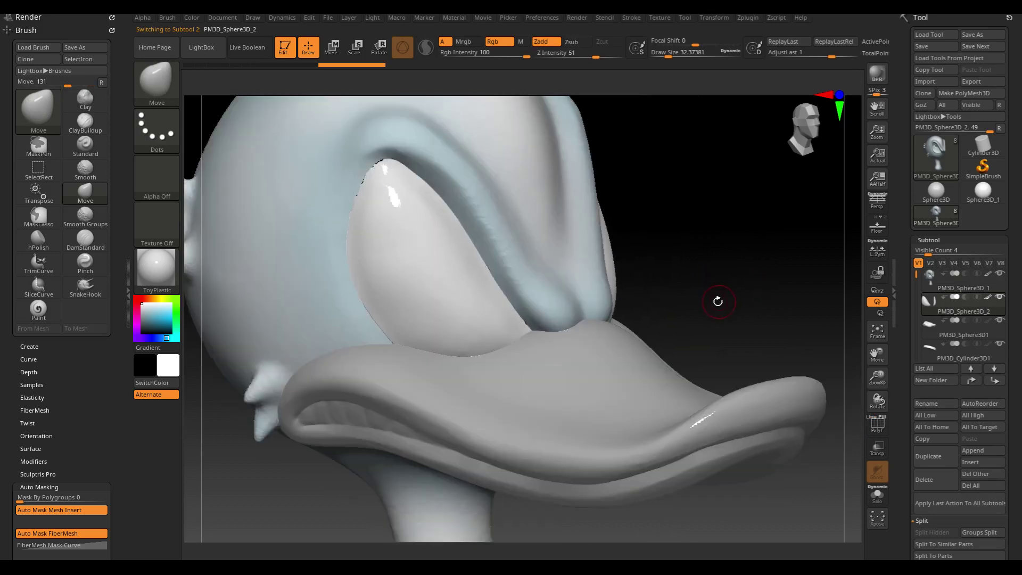
pyautogui.hotkey('ctrl', 'shift', 's')
pyautogui.hotkey('ctrl', 'shift', 's')
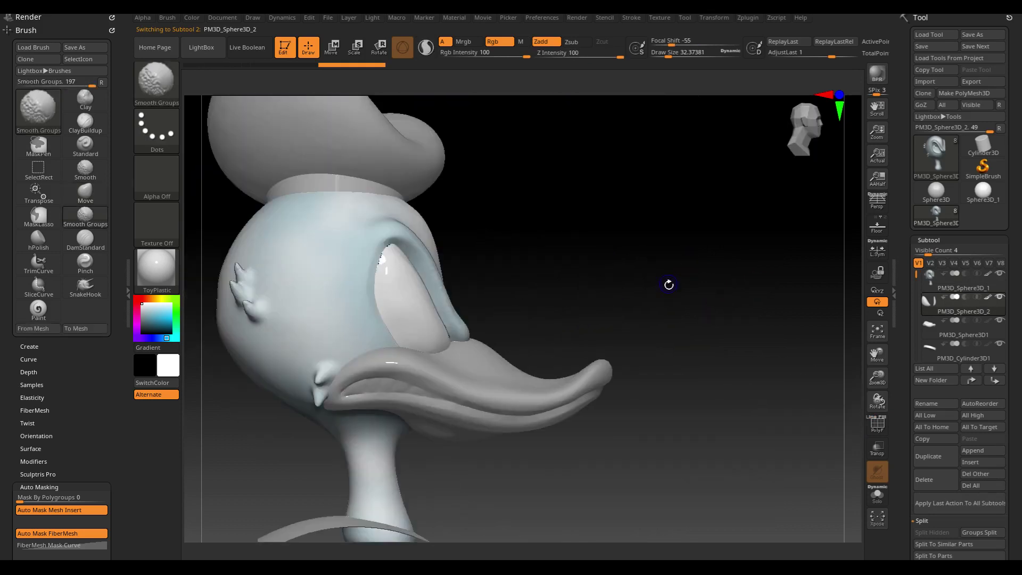
pyautogui.hotkey('ctrl', 'shift', 's')
pyautogui.hotkey('ctrl', 'shift', 's')
pyautogui.moveTo(668, 301)
pyautogui.mouseDown()
pyautogui.moveTo(653, 310)
pyautogui.moveTo(674, 311)
pyautogui.moveTo(660, 309)
pyautogui.mouseUp()
pyautogui.hotkey('ctrl', 'shift', 's')
pyautogui.hotkey('ctrl', 'shift', 's')
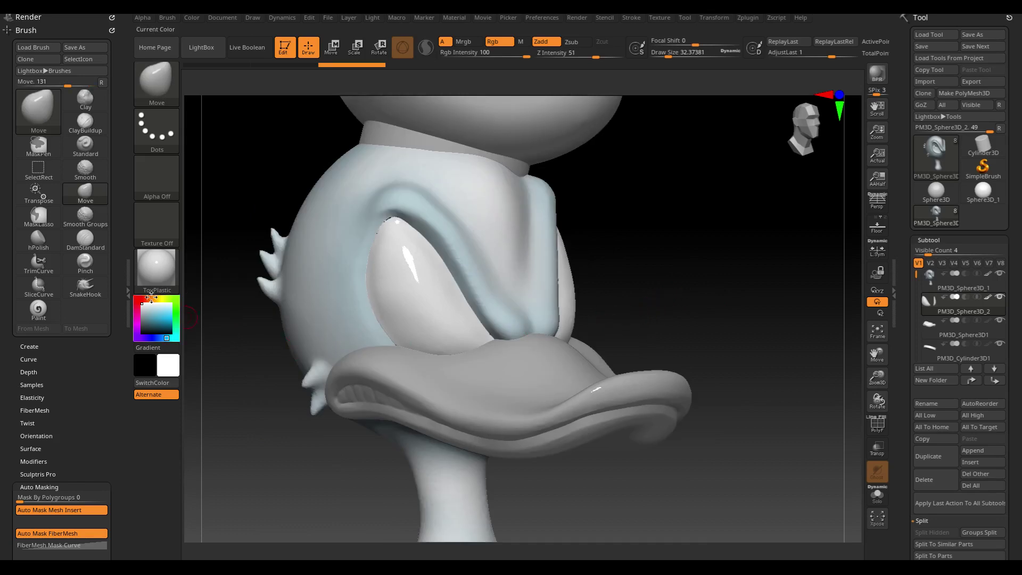
# - Pick red, set Draw Size to about 17, and select the Paint brush
pyautogui.click(137, 299)
pyautogui.click(171, 318)
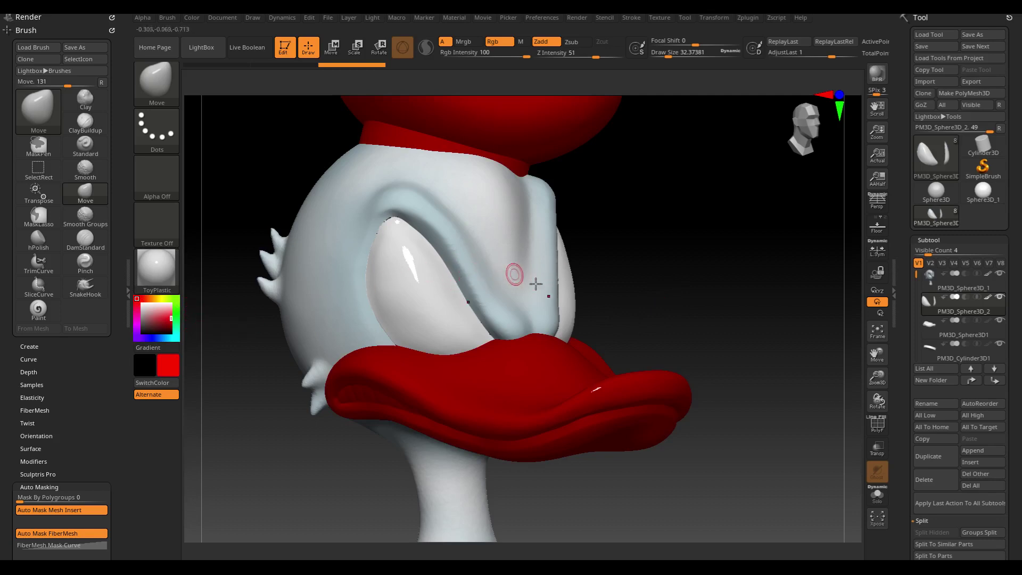
pyautogui.press('s')
pyautogui.moveTo(669, 276); pyautogui.dragTo(670, 280)
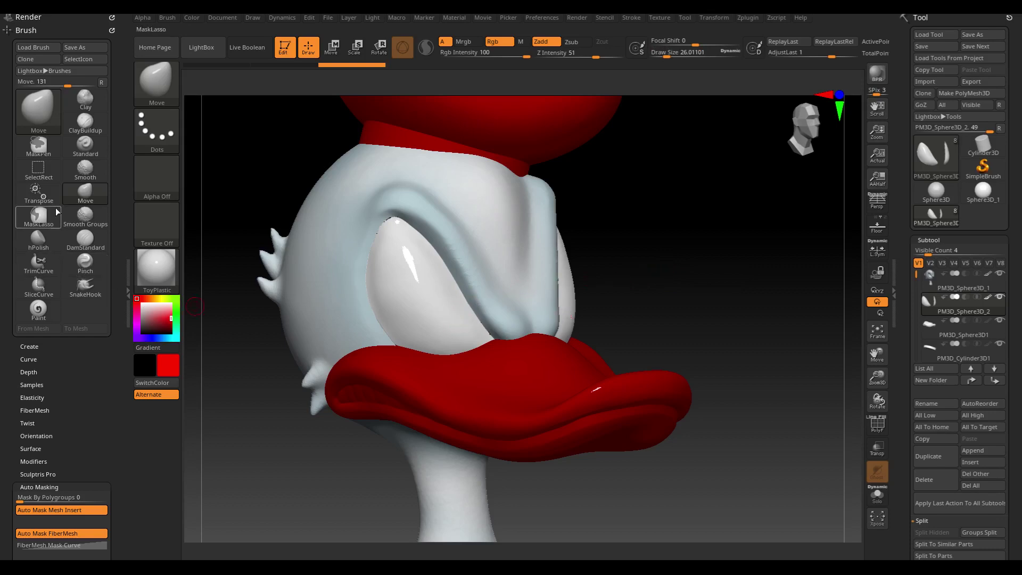
pyautogui.click(38, 309)
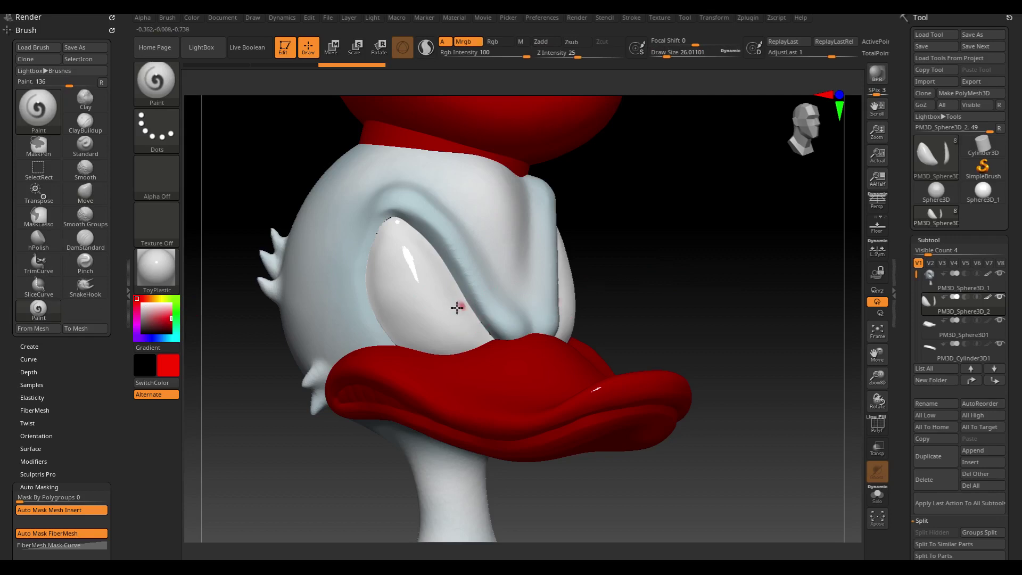
# - Paint a mirrored red stroke along the inner edge of each eye, redoing the first attempt
pyautogui.moveTo(457, 308); pyautogui.dragTo(461, 319)
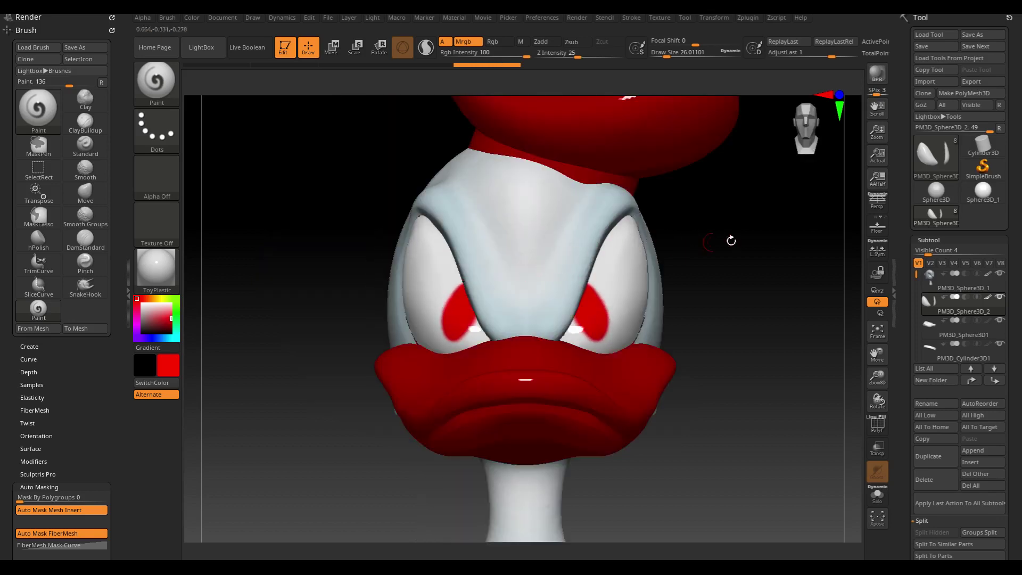
pyautogui.press('ctrl')
pyautogui.hotkey('ctrl', 'z')
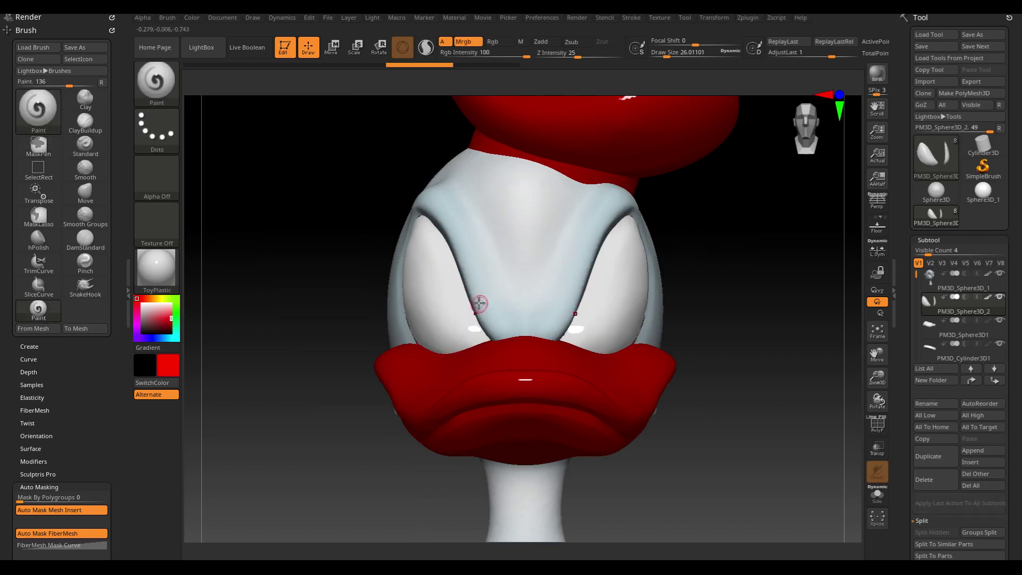
pyautogui.moveTo(462, 274)
pyautogui.mouseDown()
pyautogui.moveTo(451, 301)
pyautogui.moveTo(463, 329)
pyautogui.moveTo(453, 288)
pyautogui.moveTo(456, 320)
pyautogui.moveTo(463, 281)
pyautogui.mouseUp()
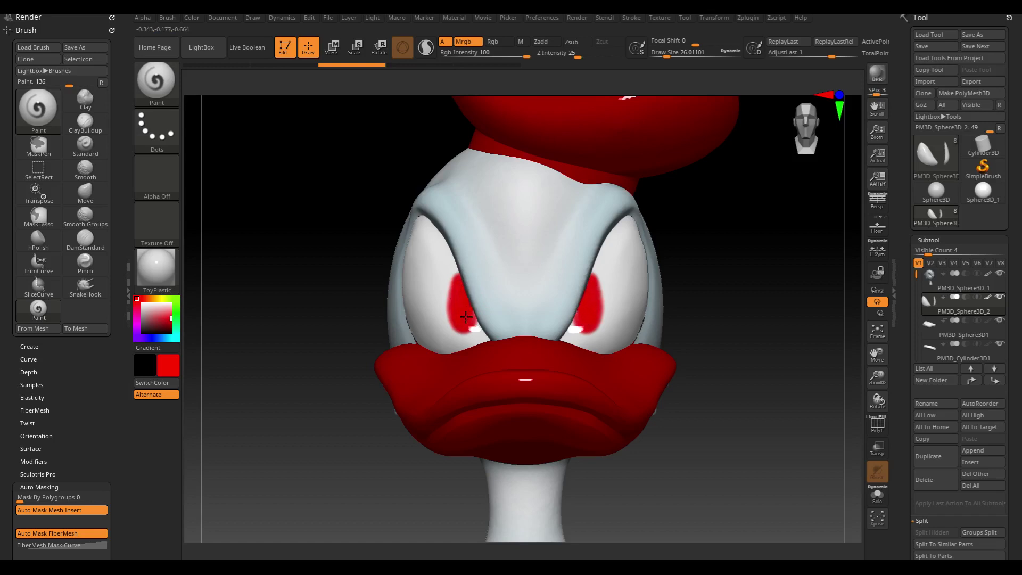
# - Add more red along the lower inner edges of both eyes
pyautogui.moveTo(466, 316); pyautogui.dragTo(462, 327)
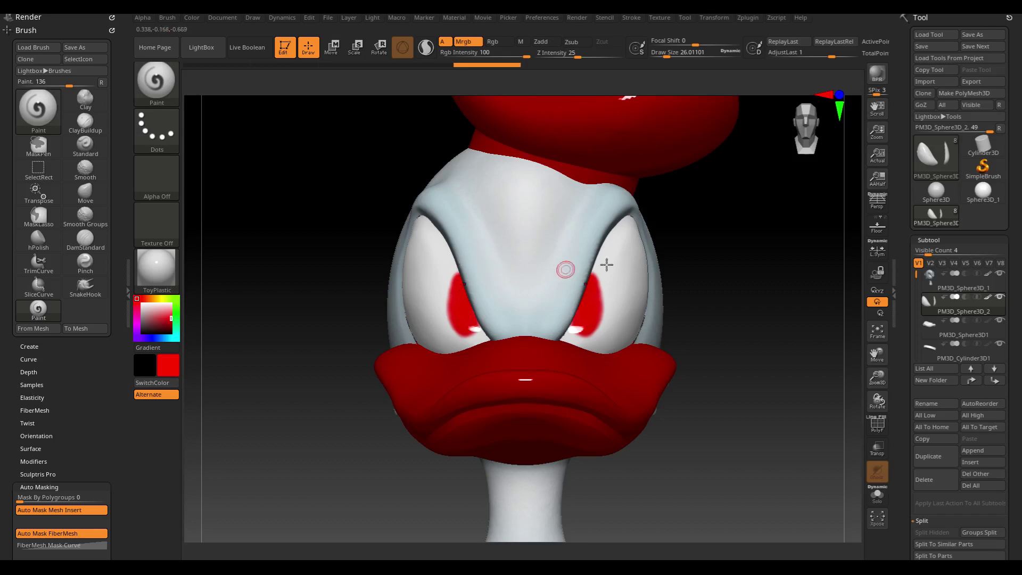
pyautogui.moveTo(698, 240); pyautogui.dragTo(745, 234)
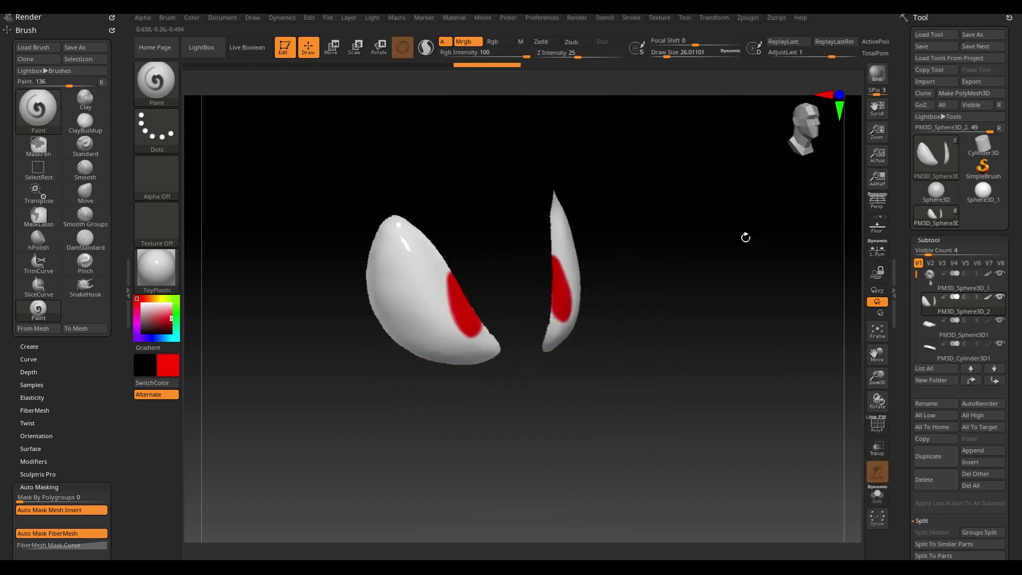
pyautogui.moveTo(464, 297); pyautogui.dragTo(457, 312)
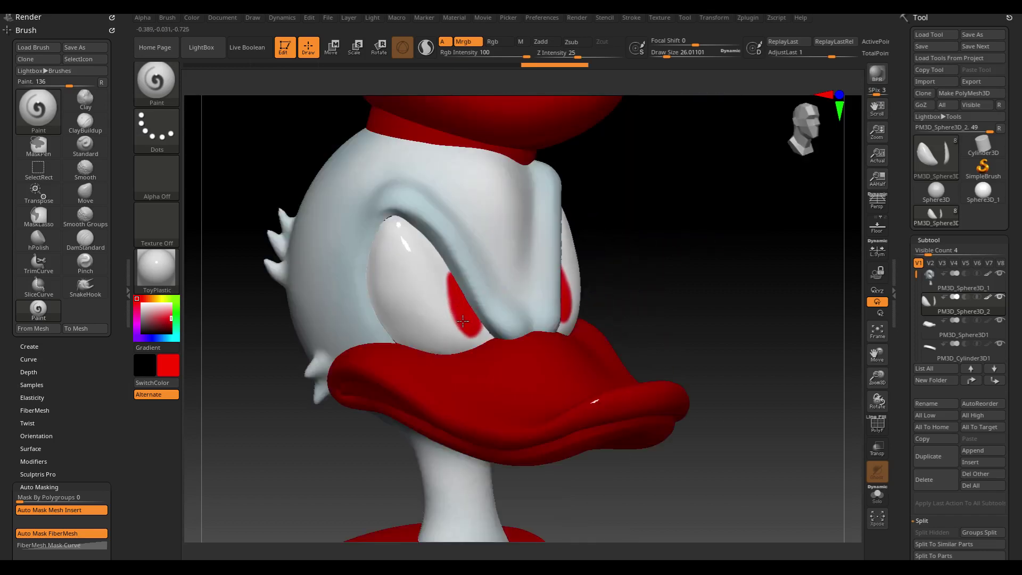
# - Paint larger black pupils inside both red patches, redoing one stroke
pyautogui.click(142, 329)
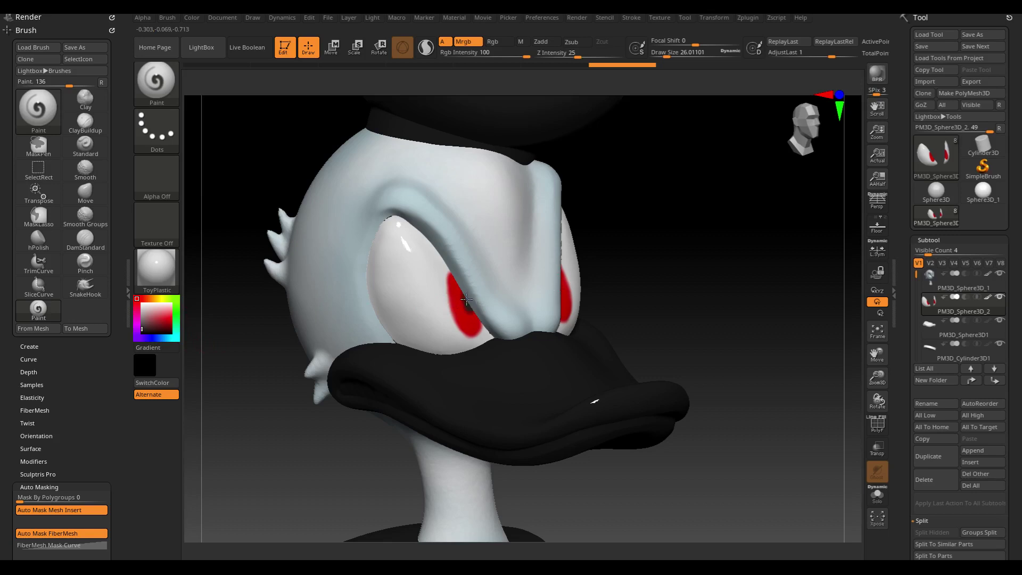
pyautogui.click(464, 298)
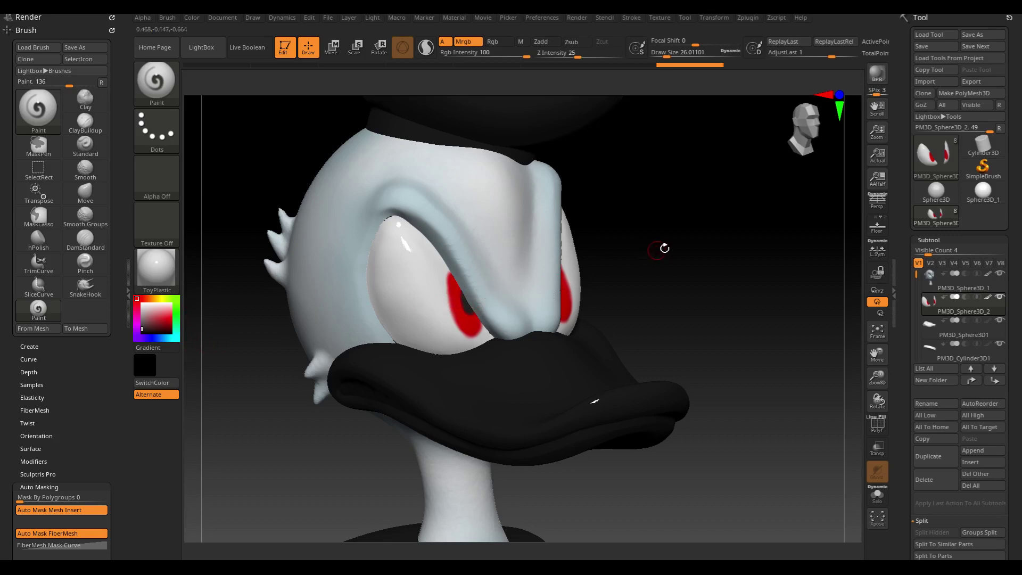
pyautogui.hotkey('shift', 'alt', 's')
pyautogui.hotkey('shift', 'alt', 's')
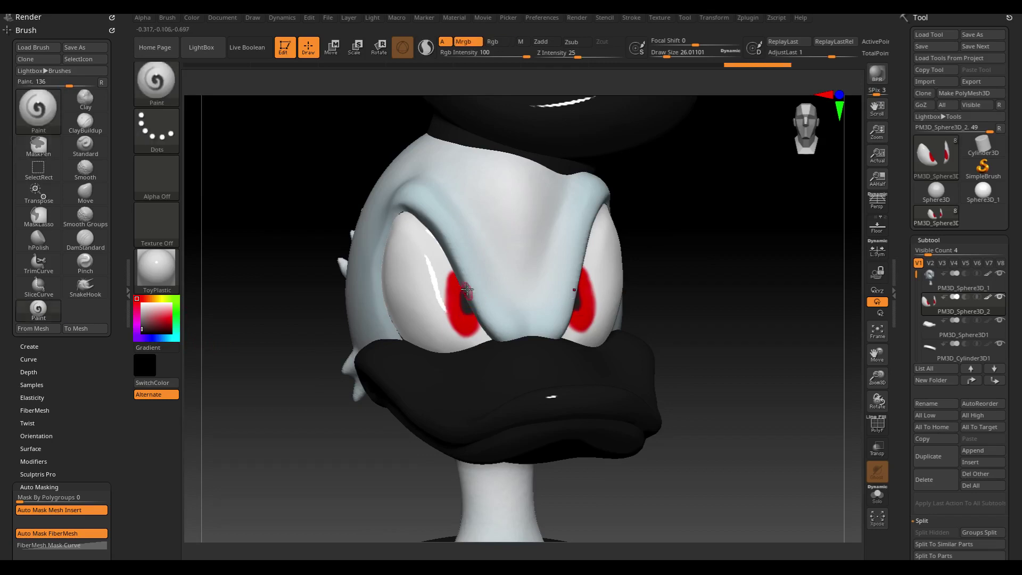
pyautogui.moveTo(463, 293); pyautogui.dragTo(476, 308)
pyautogui.hotkey('ctrl', 'z')
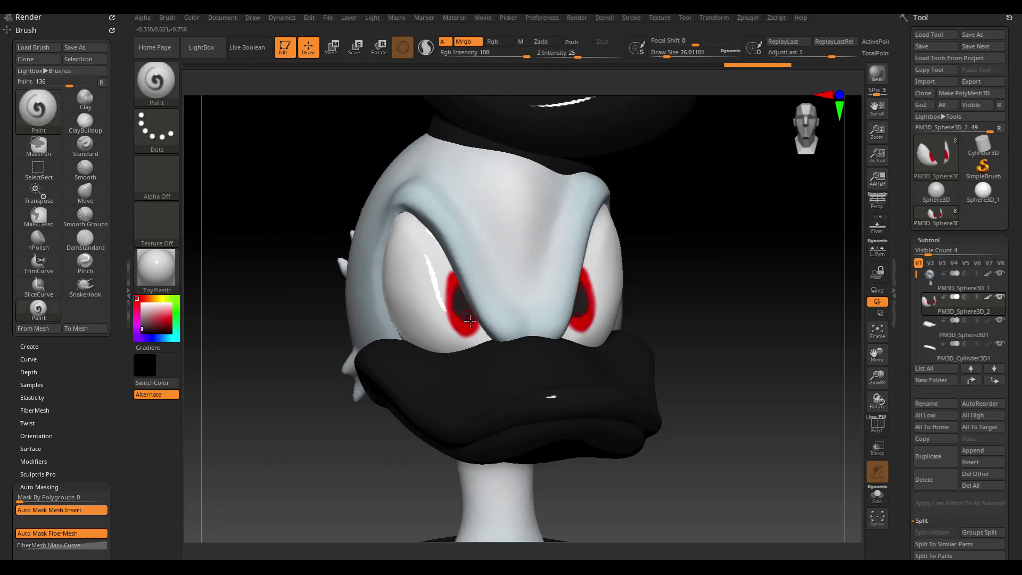
pyautogui.moveTo(470, 319); pyautogui.dragTo(464, 329)
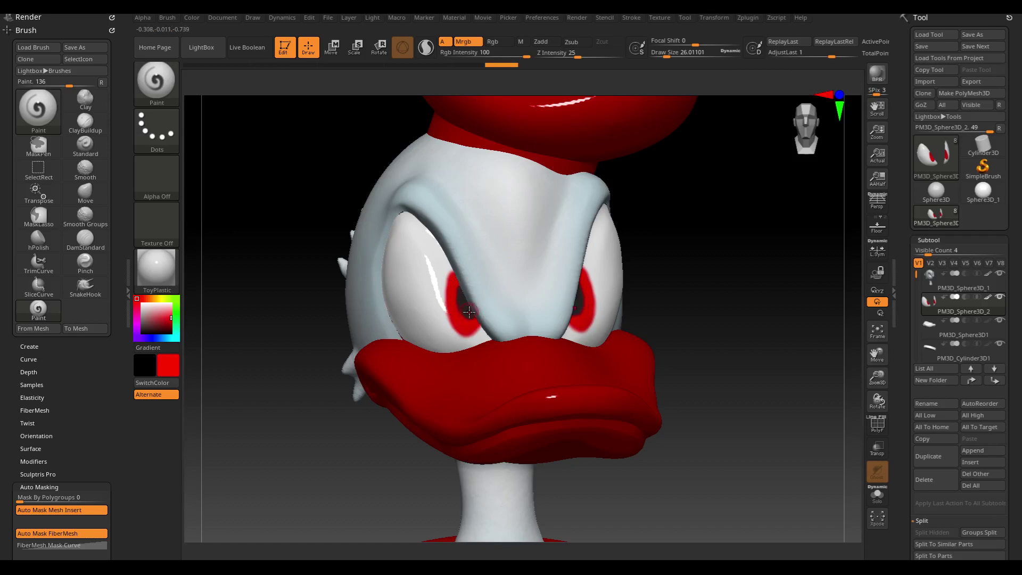
# - Swap the main and secondary colours, making the secondary colour white
pyautogui.click(154, 383)
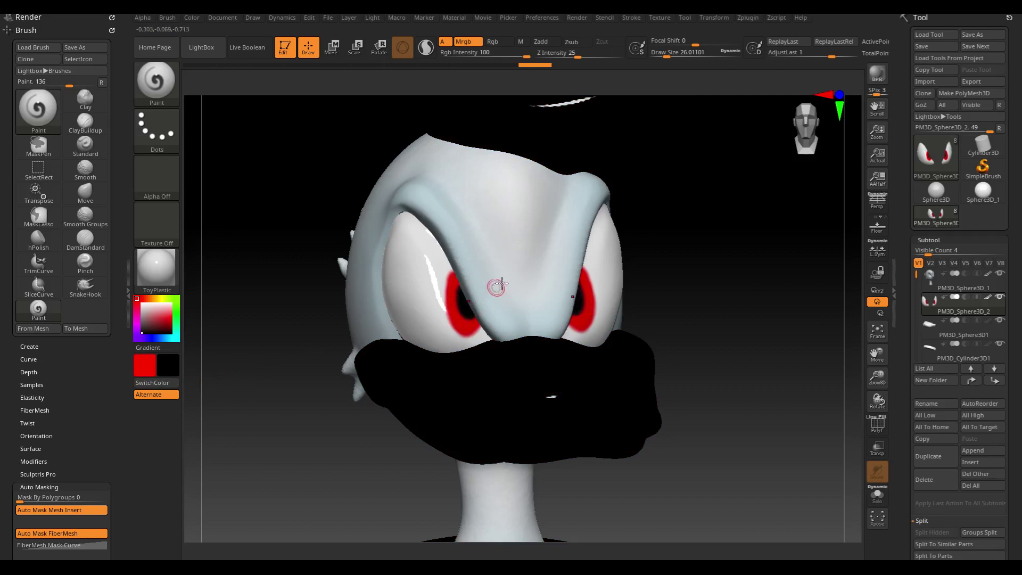
pyautogui.moveTo(712, 226)
pyautogui.mouseDown()
pyautogui.moveTo(669, 242)
pyautogui.moveTo(637, 235)
pyautogui.mouseUp()
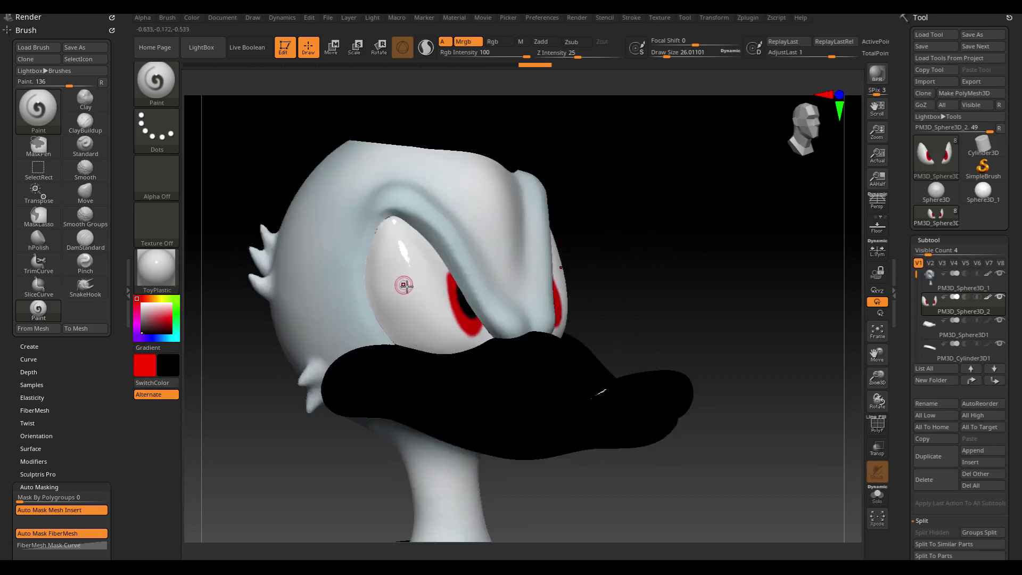
pyautogui.press('c')
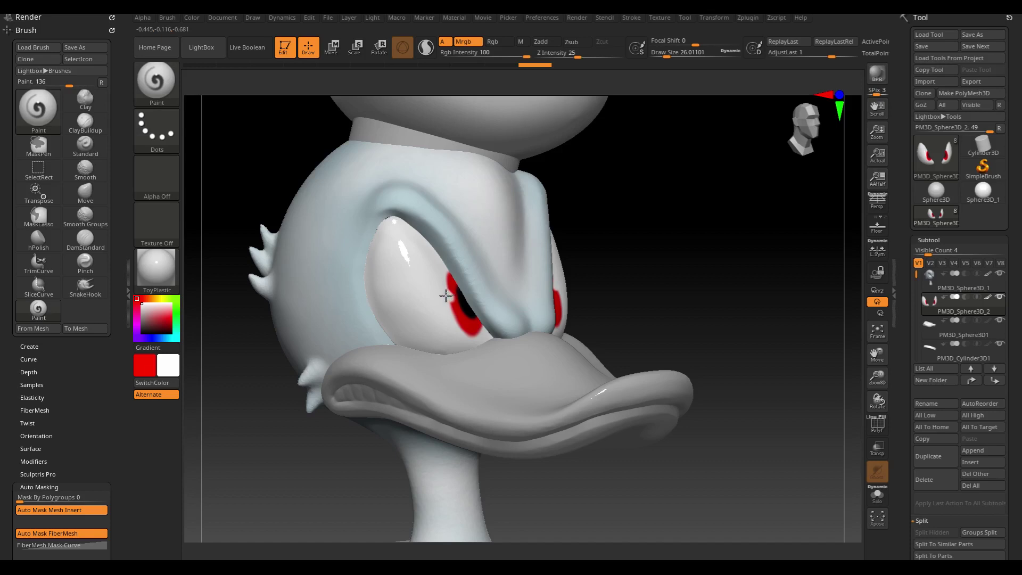
pyautogui.moveTo(656, 258)
pyautogui.mouseDown()
pyautogui.moveTo(671, 250)
pyautogui.moveTo(652, 280)
pyautogui.moveTo(662, 276)
pyautogui.moveTo(644, 264)
pyautogui.moveTo(657, 272)
pyautogui.mouseUp()
# - Select the beak subtool and apply the FastShader material
pyautogui.keyDown('alt'); pyautogui.click(522, 342); pyautogui.keyUp('alt')
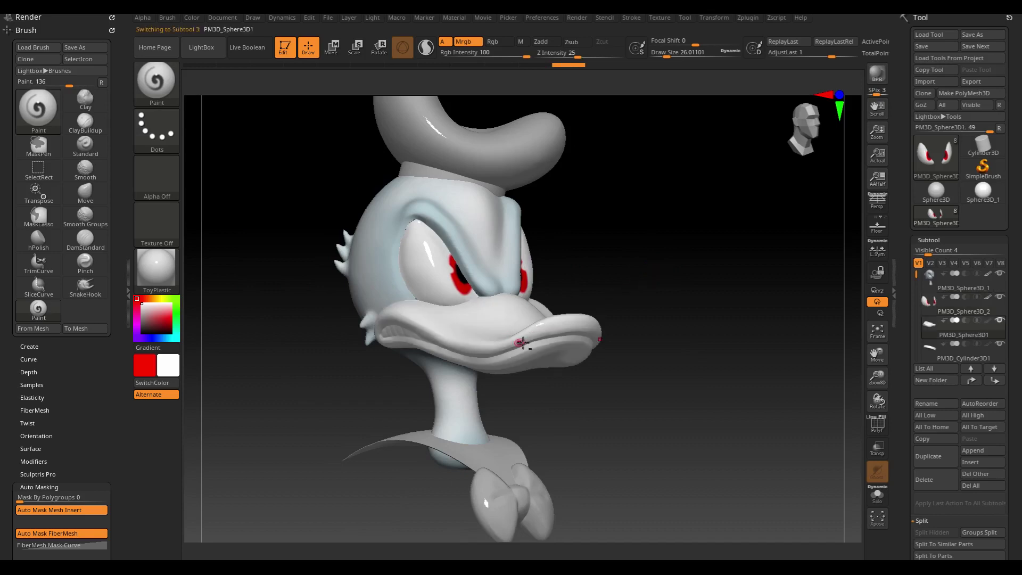
pyautogui.click(156, 269)
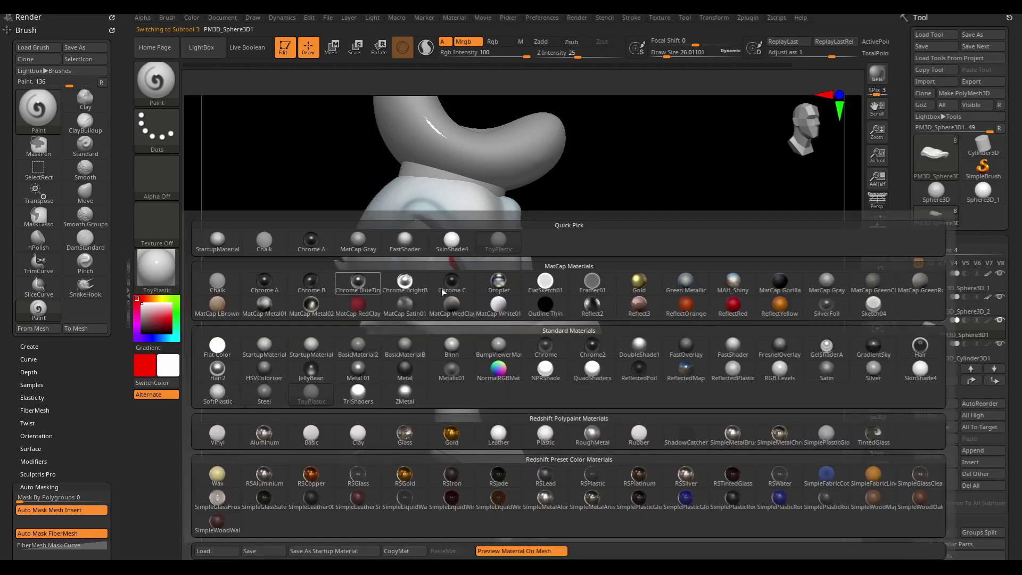
pyautogui.click(732, 350)
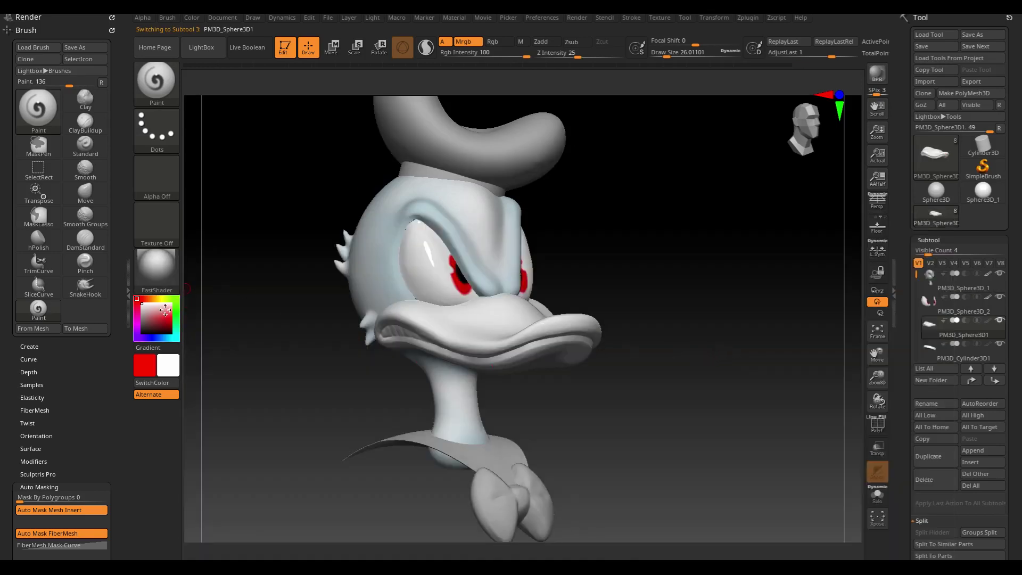
# - Fill the beak, hat and bow with yellow, settling on a darker golden yellow
pyautogui.moveTo(152, 296); pyautogui.dragTo(157, 299)
pyautogui.click(169, 320)
pyautogui.hotkey('ctrl', 'f')
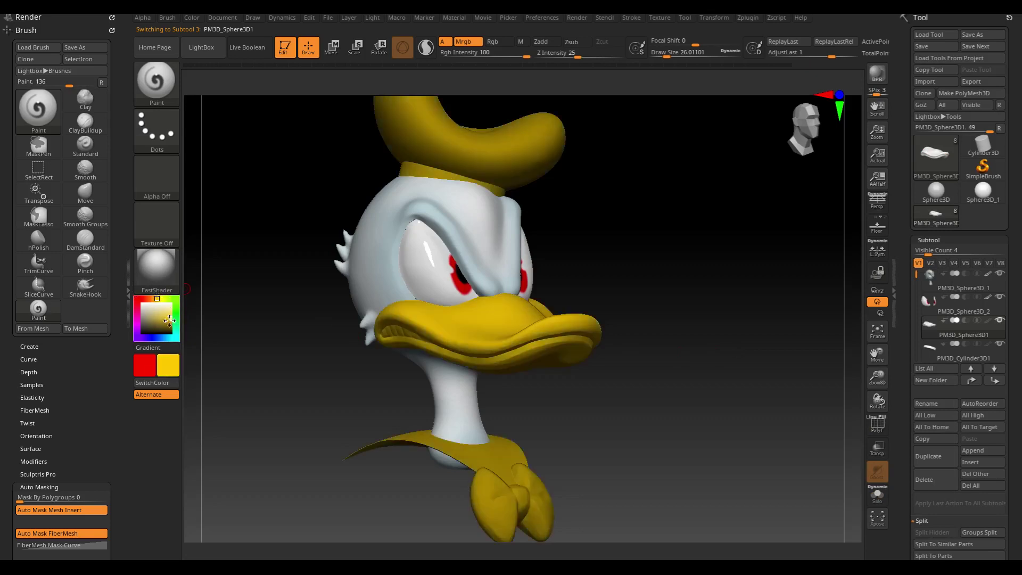
pyautogui.click(159, 298)
pyautogui.hotkey('ctrl', 'f')
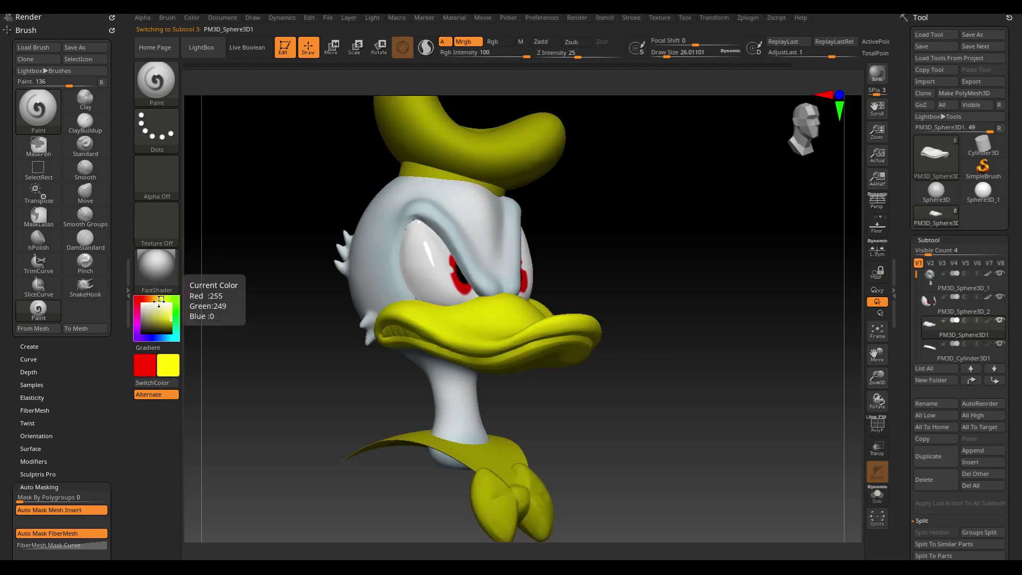
pyautogui.click(157, 299)
pyautogui.hotkey('ctrl', 'f')
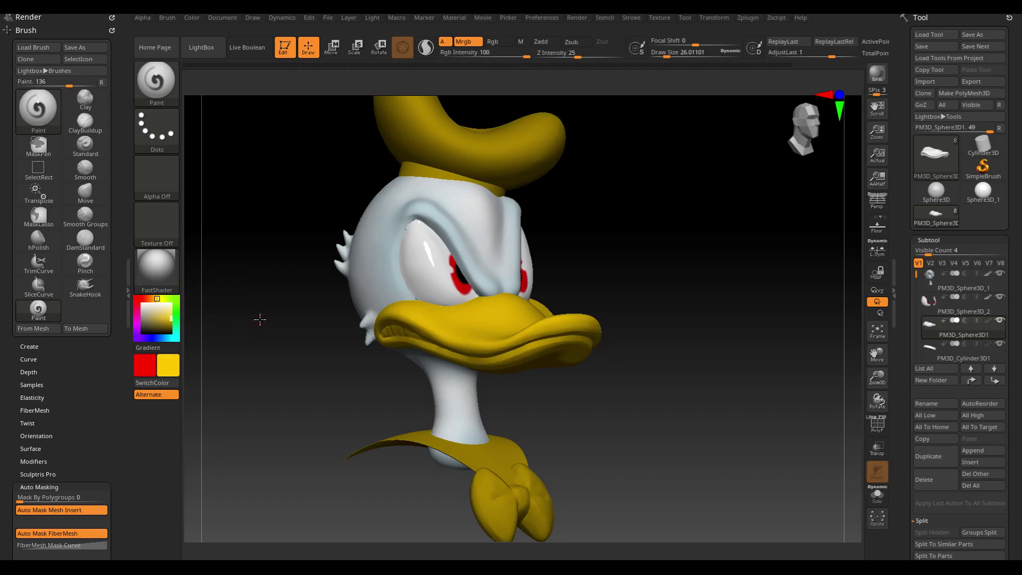
# - Zoom in on the eye and beak and show the yellow beak on its own
pyautogui.moveTo(260, 320); pyautogui.dragTo(301, 312)
pyautogui.moveTo(599, 218); pyautogui.dragTo(623, 246)
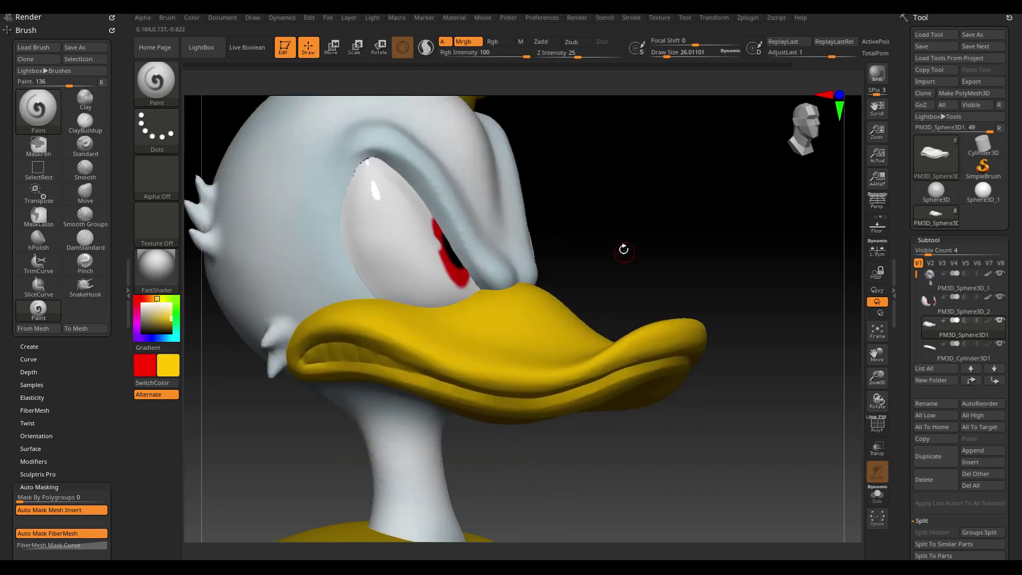
pyautogui.click(192, 18)
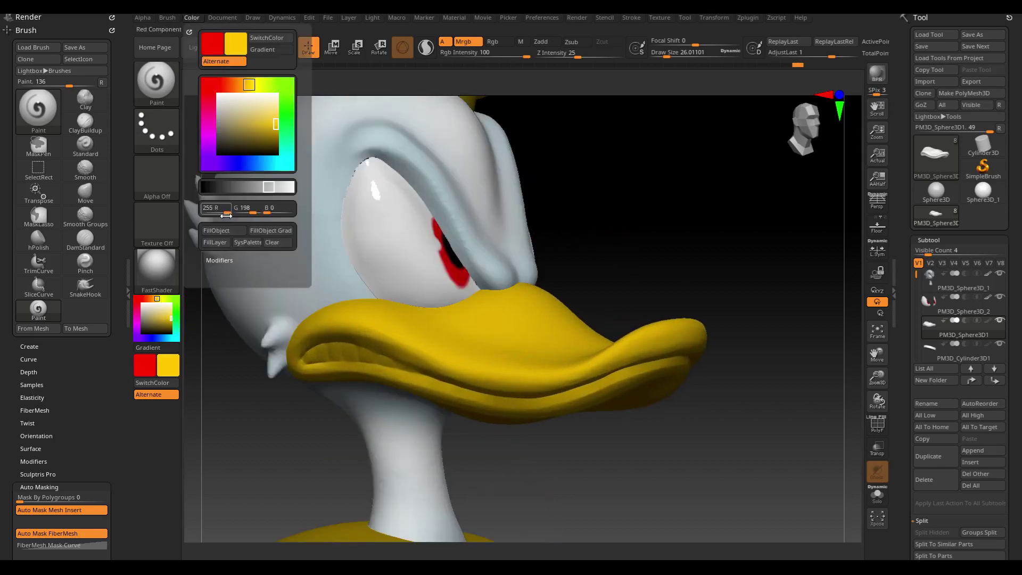
pyautogui.keyDown('ctrl'); pyautogui.keyDown('shift'); pyautogui.click(626, 212); pyautogui.keyUp('shift'); pyautogui.keyUp('ctrl')
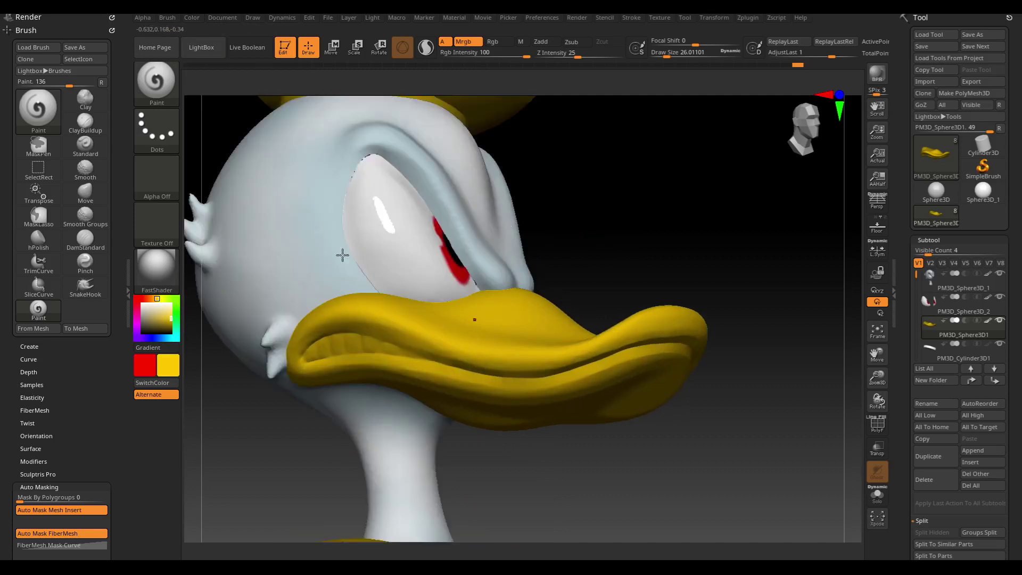
# - Switch to white and paint the inner corner of the beak
pyautogui.press('c')
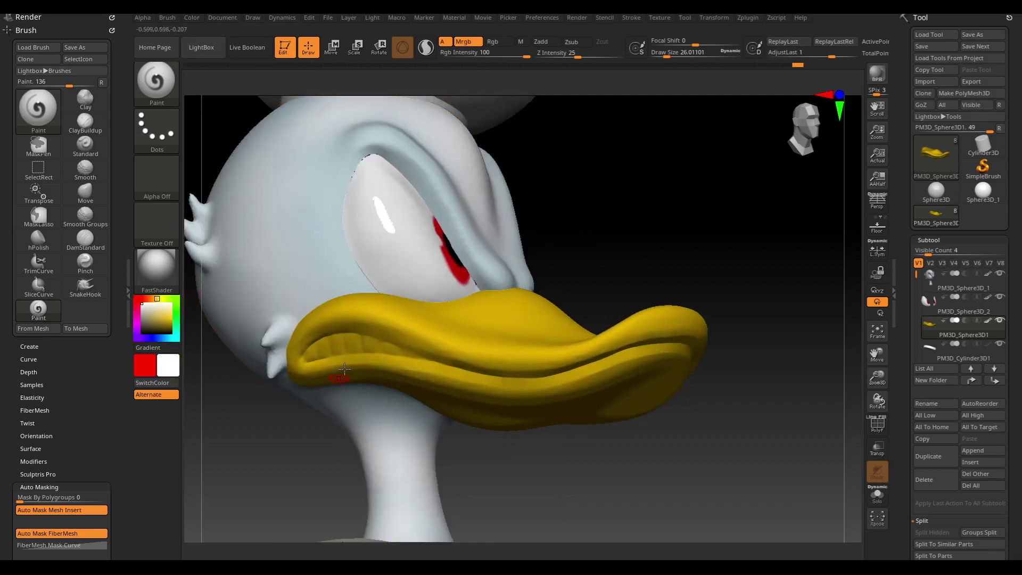
pyautogui.moveTo(331, 346); pyautogui.dragTo(316, 349)
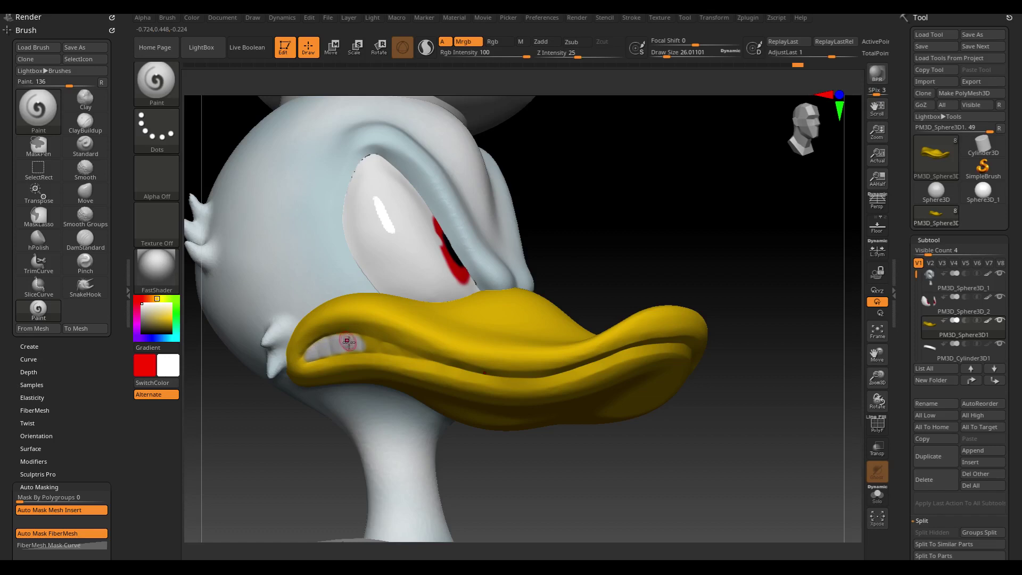
pyautogui.moveTo(612, 263); pyautogui.dragTo(482, 298)
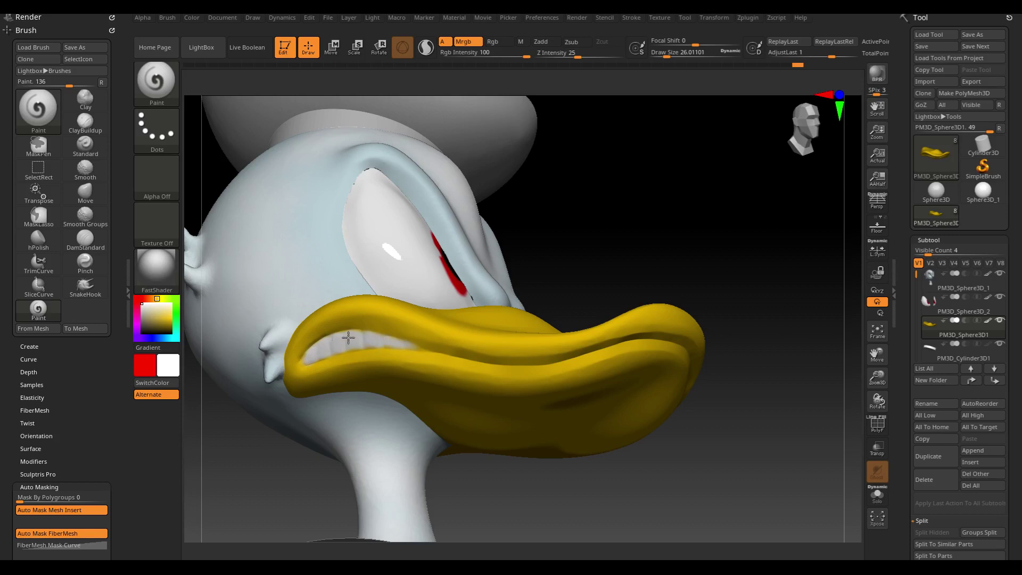
# - Dab white along the teeth edge, then rotate the beak and full head to inspect it
pyautogui.press('c')
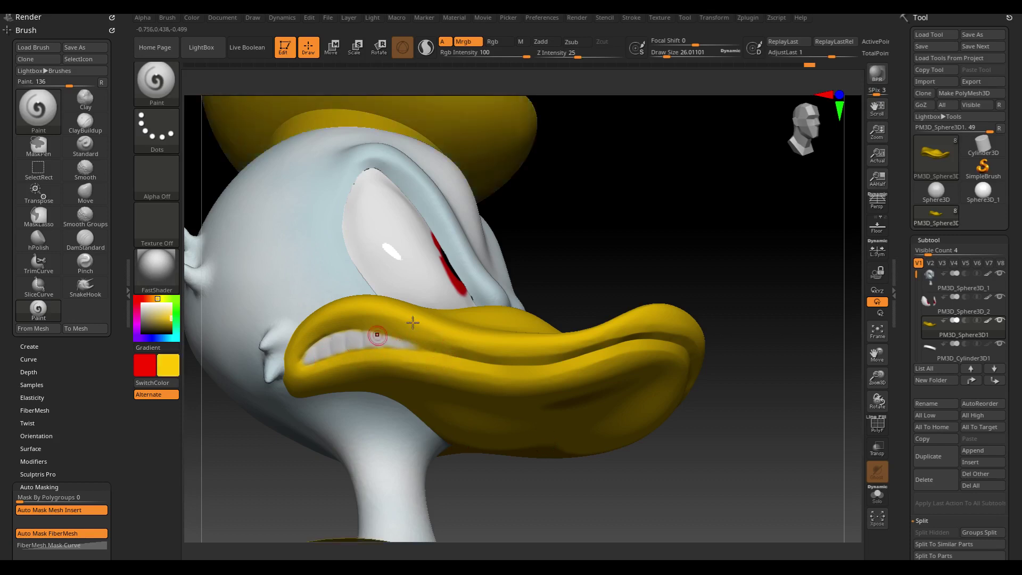
pyautogui.press('s')
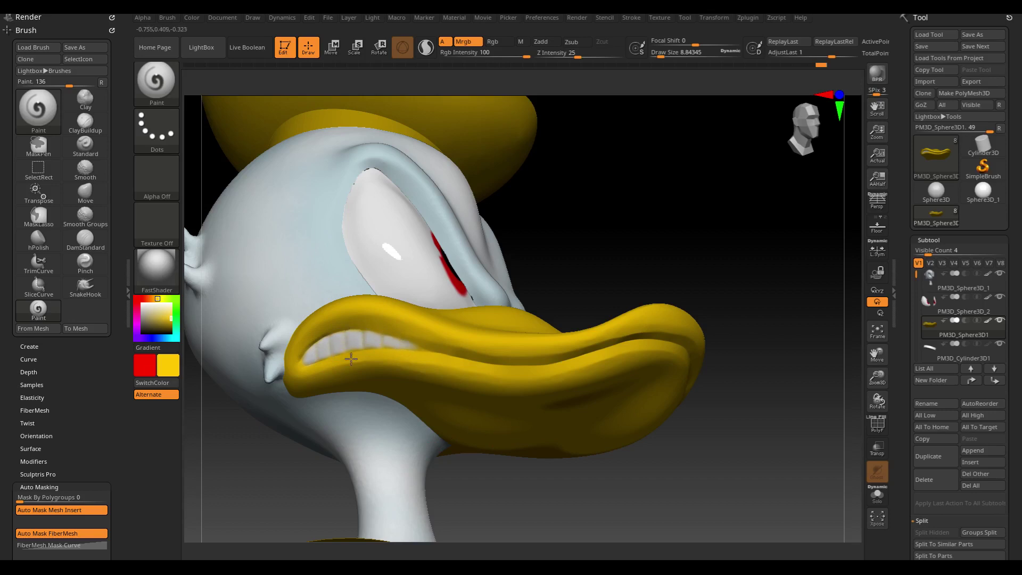
pyautogui.click(316, 342)
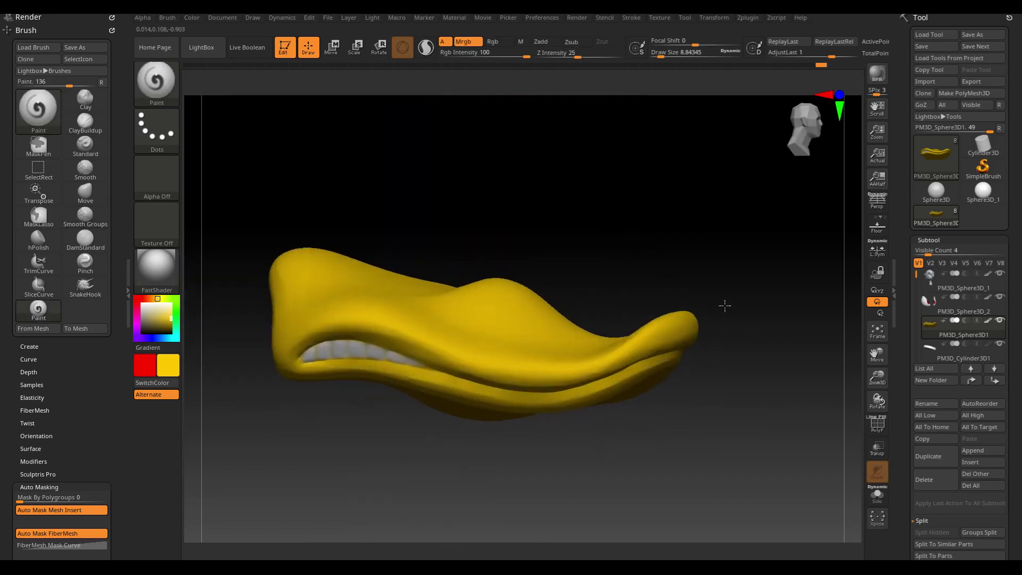
pyautogui.moveTo(725, 305); pyautogui.dragTo(719, 278)
pyautogui.moveTo(648, 288); pyautogui.dragTo(636, 287)
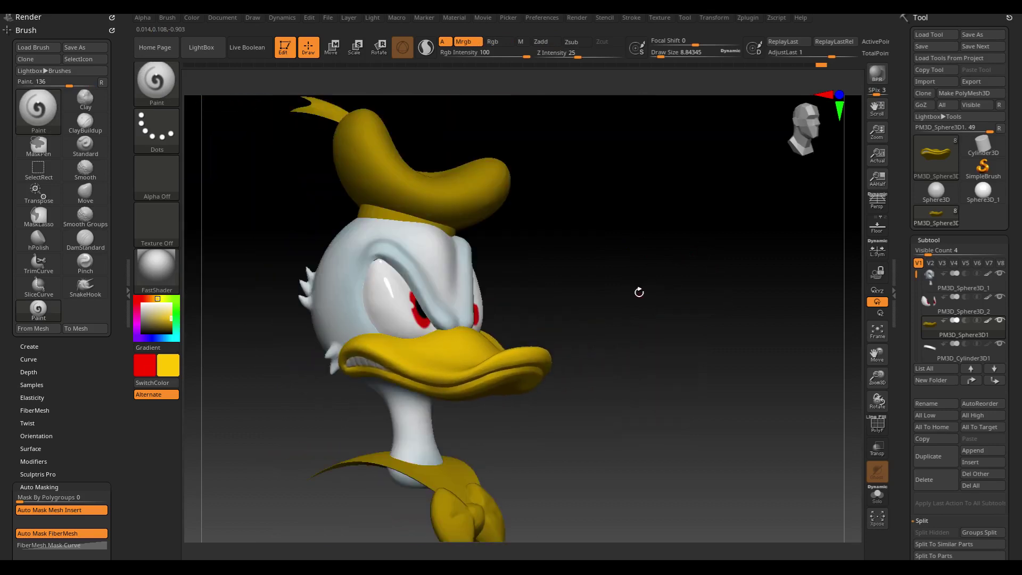
pyautogui.moveTo(605, 296)
pyautogui.mouseDown()
pyautogui.moveTo(642, 261)
pyautogui.moveTo(631, 273)
pyautogui.mouseUp()
# - Select the hat and fill it with blue, trying navy then a brighter blue
pyautogui.keyDown('alt'); pyautogui.click(497, 199); pyautogui.keyUp('alt')
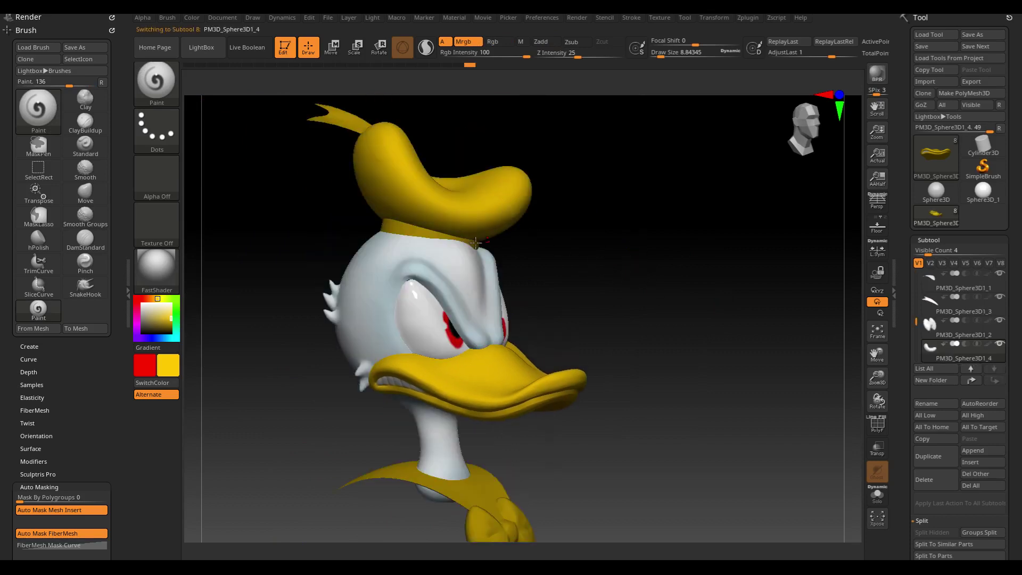
pyautogui.click(153, 338)
pyautogui.hotkey('ctrl', 'f')
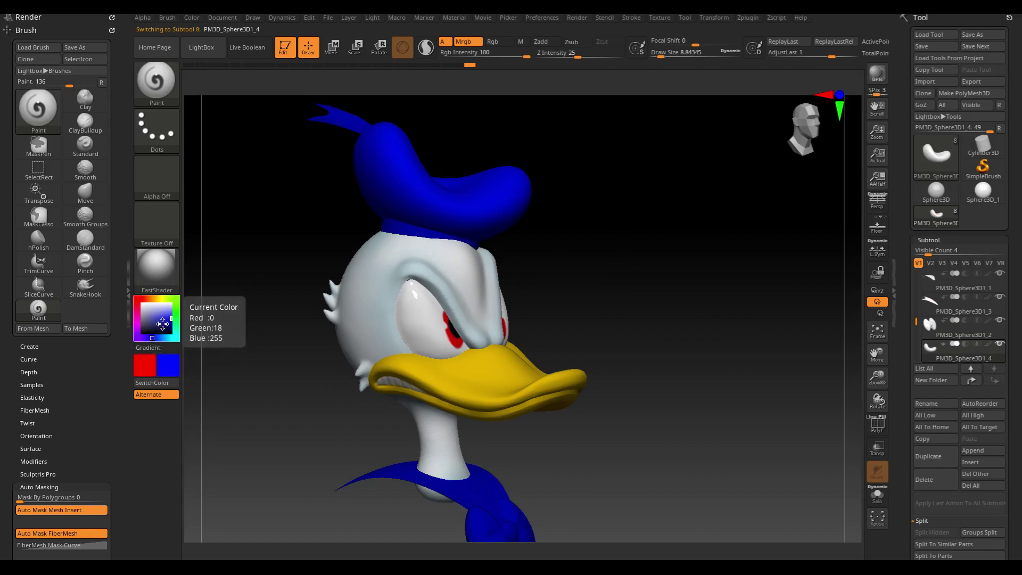
pyautogui.click(163, 325)
pyautogui.hotkey('ctrl', 'f')
pyautogui.click(163, 322)
pyautogui.hotkey('ctrl', 'f')
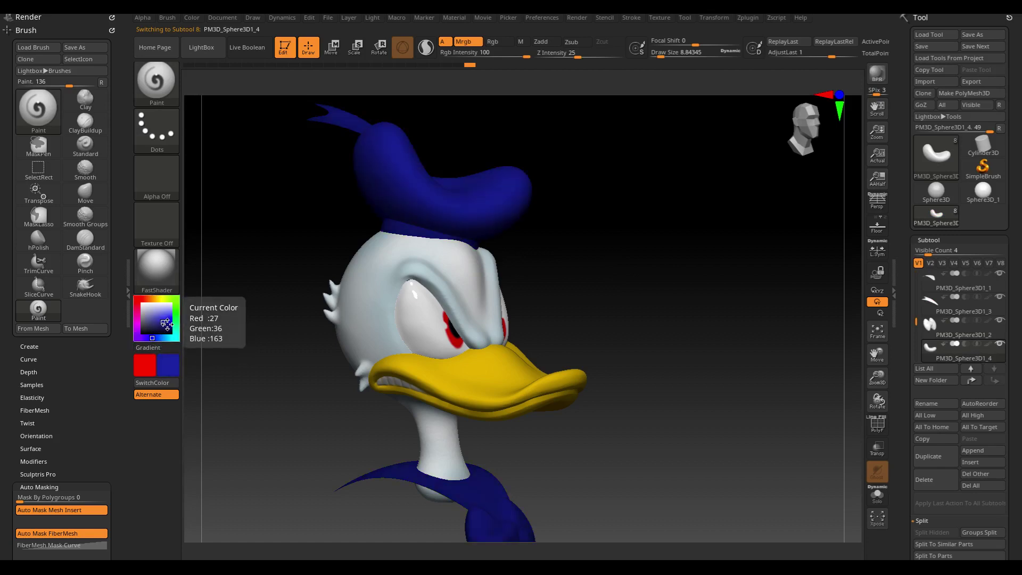
# - Apply Color > FillObject with the deep blue (R27 G36 B163), then select the hat band piece
pyautogui.click(192, 17)
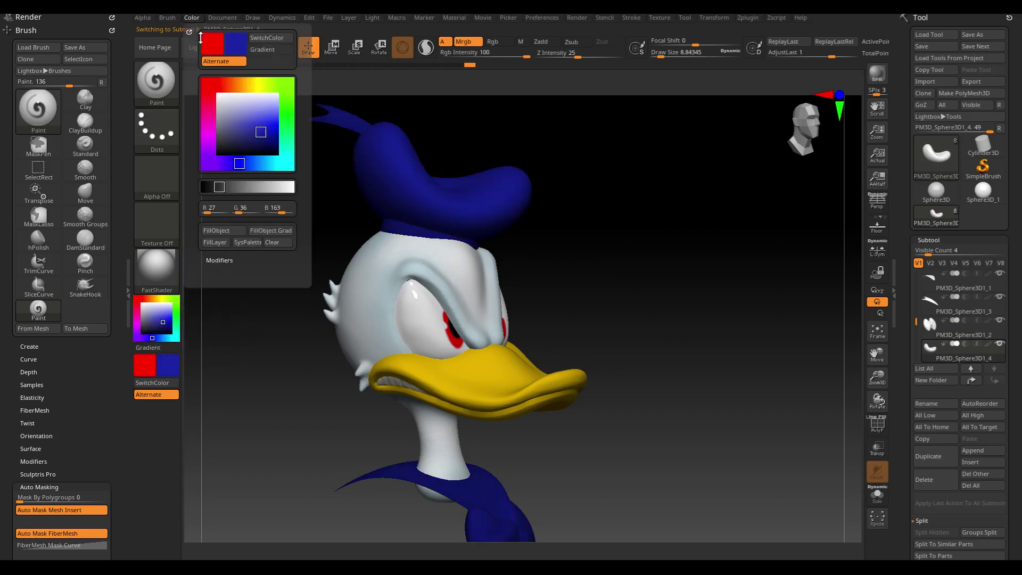
pyautogui.click(217, 231)
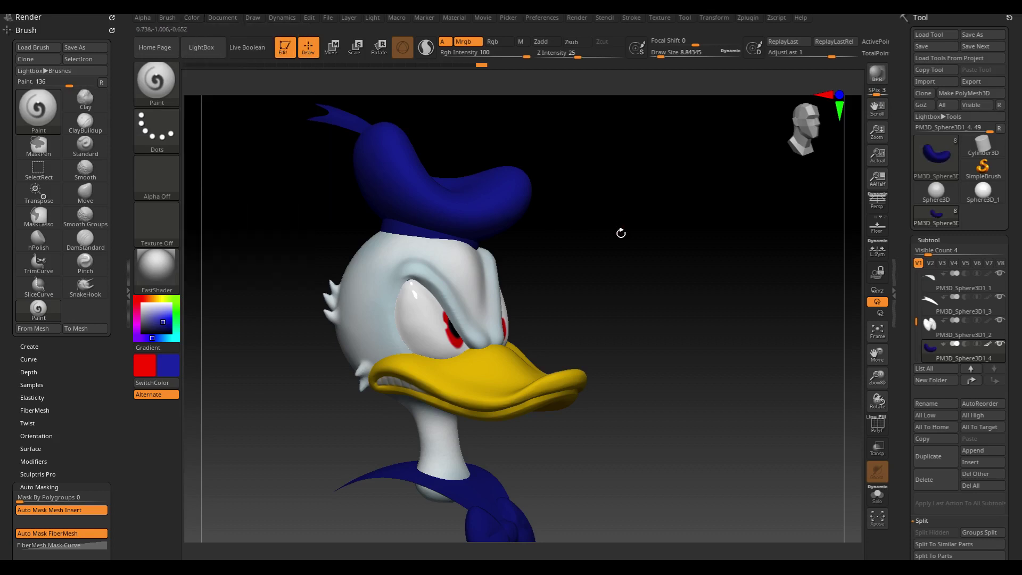
pyautogui.keyDown('alt'); pyautogui.moveTo(601, 249); pyautogui.dragTo(624, 277); pyautogui.keyUp('alt')
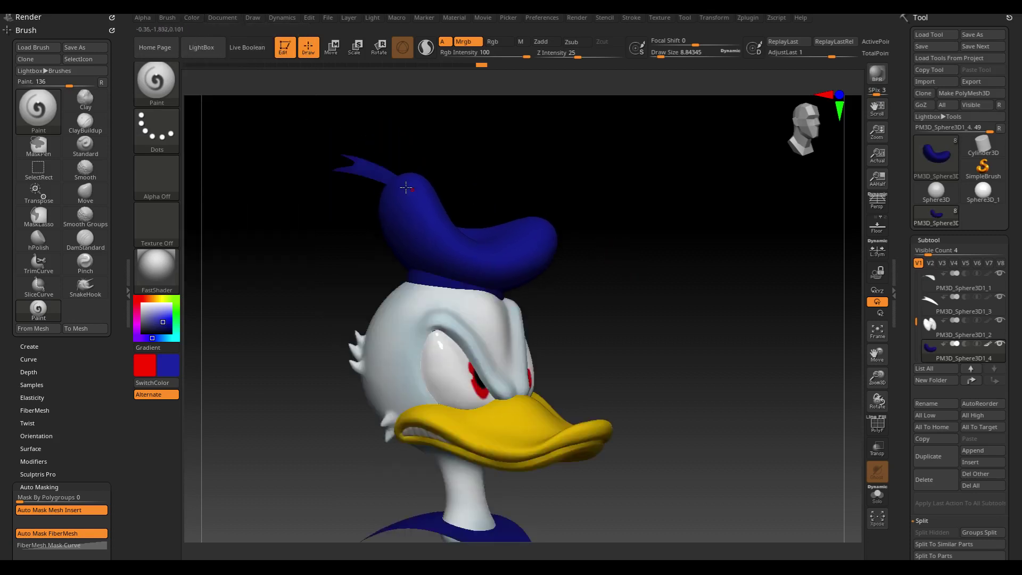
pyautogui.keyDown('alt'); pyautogui.click(379, 171); pyautogui.keyUp('alt')
# - Fill the selected hat band with a near-black colour using FillObject
pyautogui.click(148, 332)
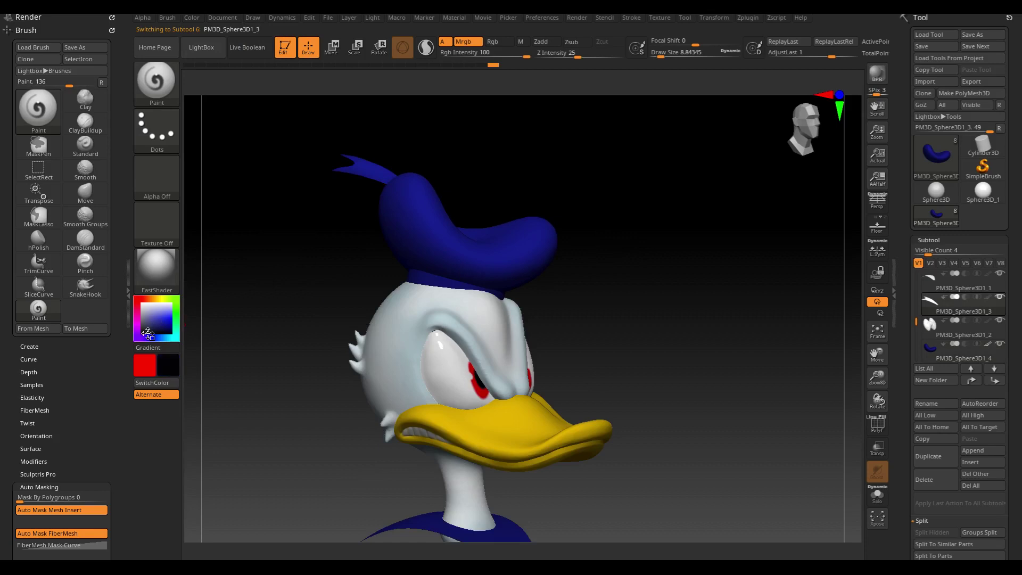
pyautogui.click(192, 17)
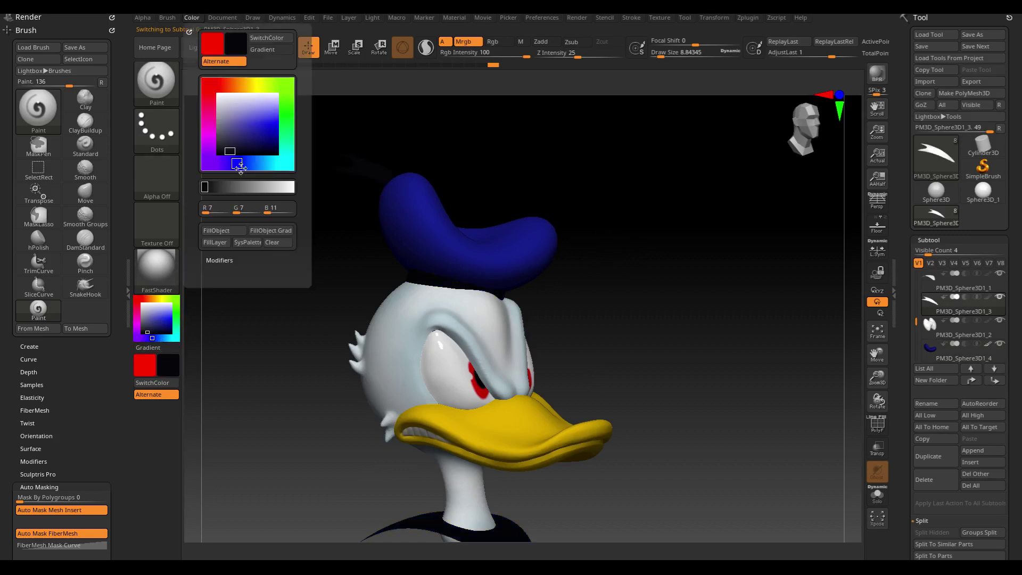
pyautogui.click(233, 232)
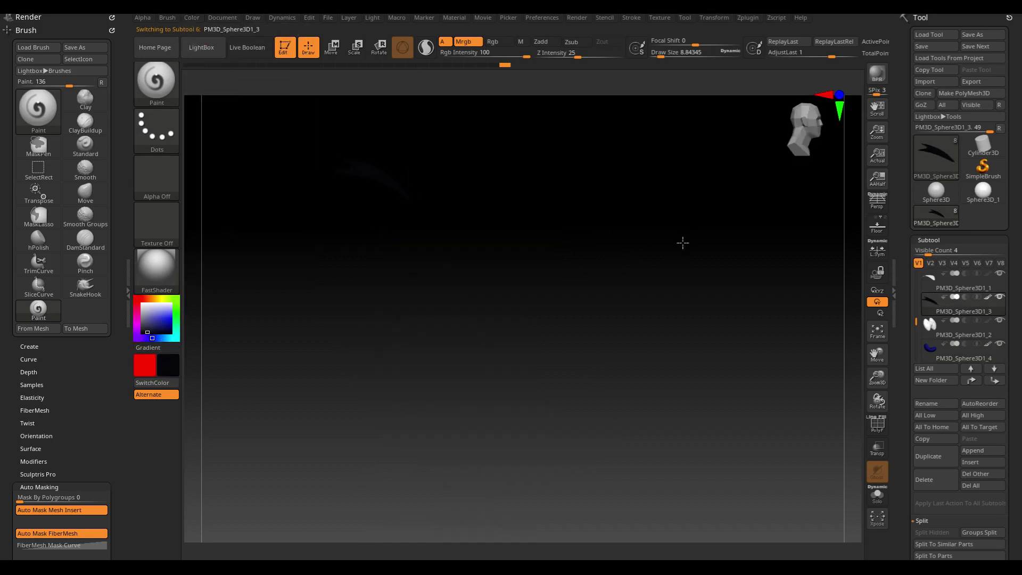
pyautogui.moveTo(682, 242); pyautogui.dragTo(621, 282)
# - Fill the cylinder piece with the same near-black colour
pyautogui.keyDown('alt'); pyautogui.click(449, 272); pyautogui.keyUp('alt')
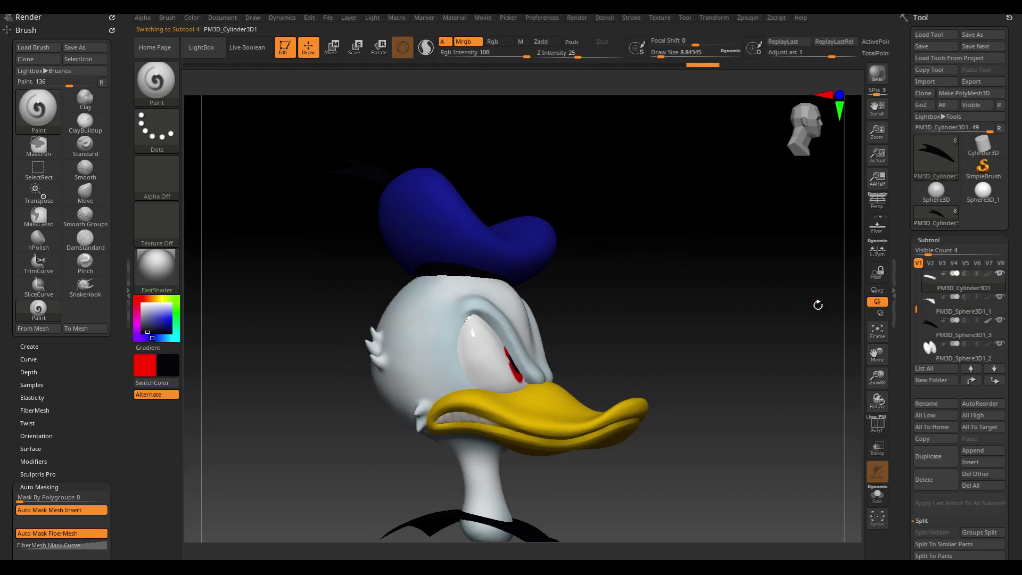
pyautogui.moveTo(916, 315); pyautogui.dragTo(916, 299)
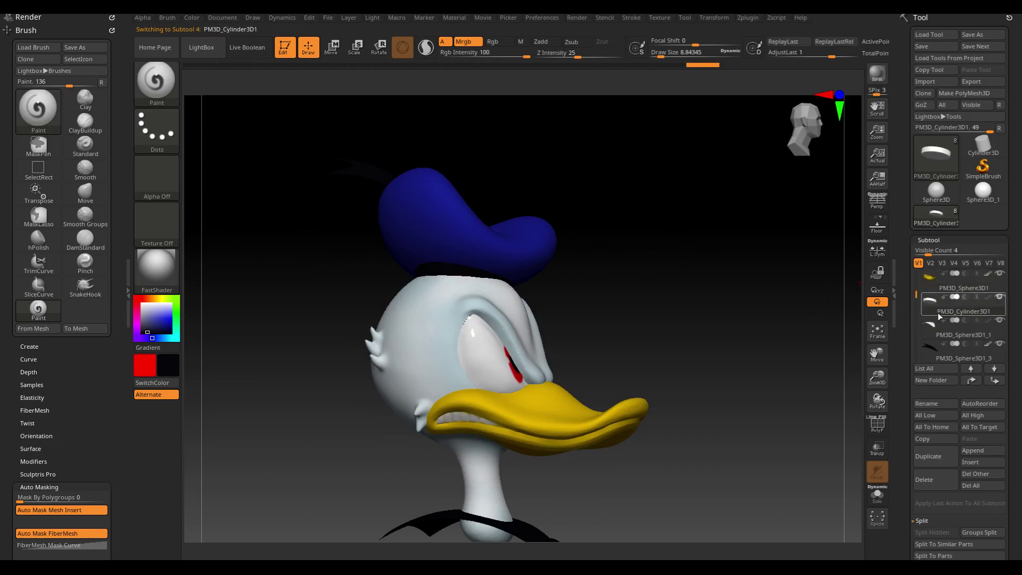
pyautogui.click(191, 20)
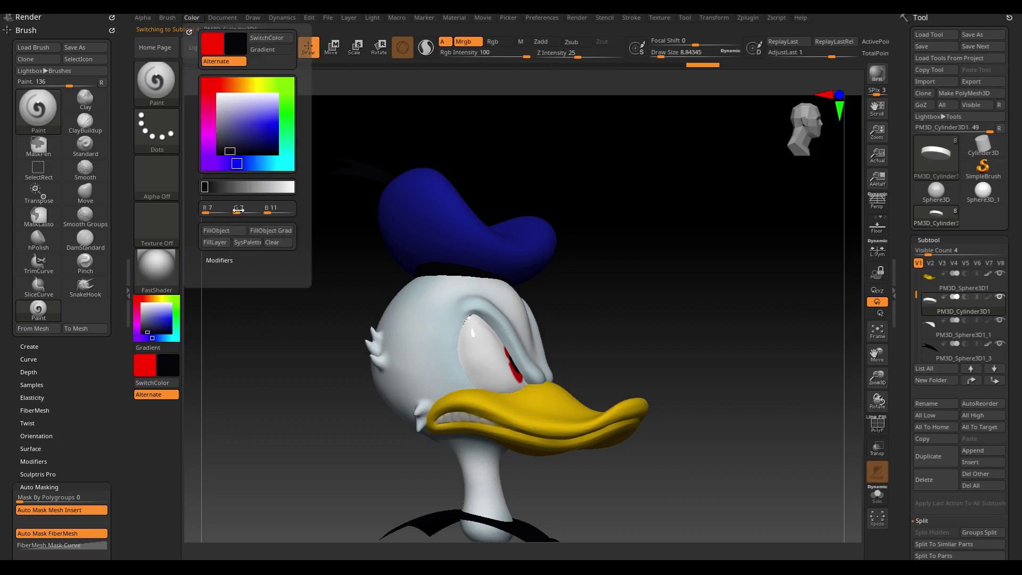
pyautogui.click(224, 233)
pyautogui.moveTo(678, 296); pyautogui.dragTo(656, 316)
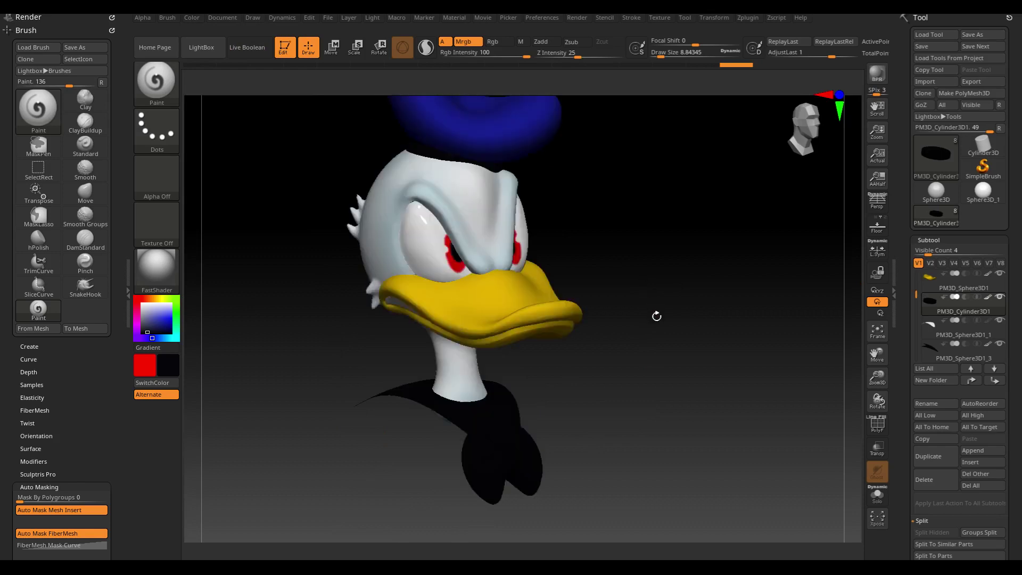
pyautogui.keyDown('alt'); pyautogui.click(517, 482); pyautogui.keyUp('alt')
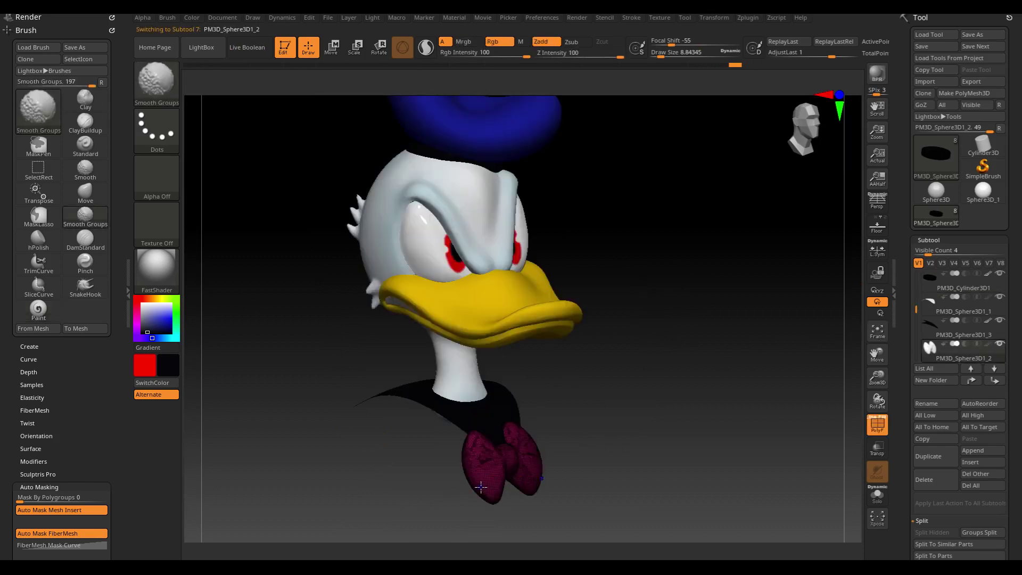
# - Pick a red colour and fill the bow tie subtool with it
pyautogui.click(143, 298)
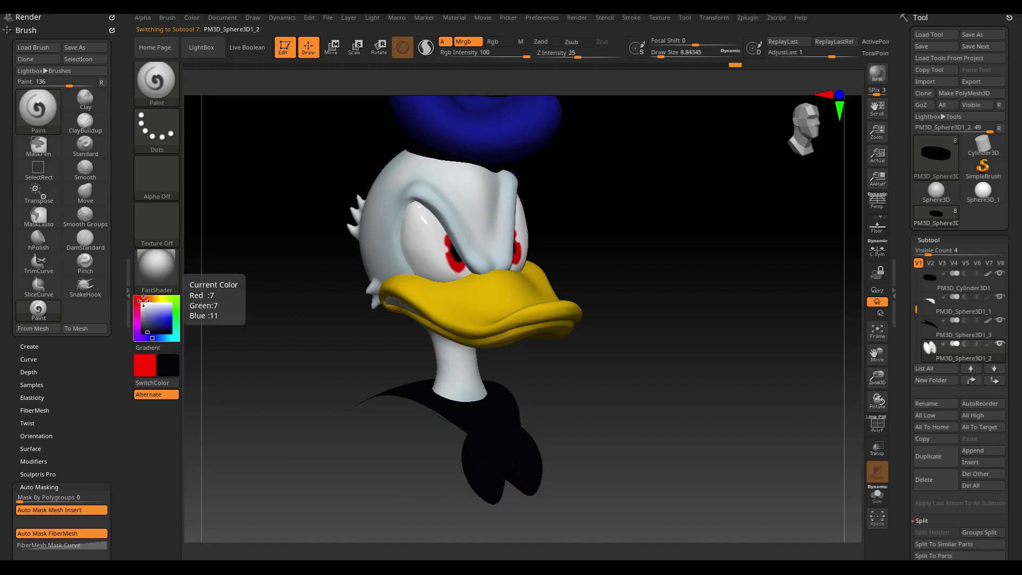
pyautogui.moveTo(152, 314); pyautogui.dragTo(169, 319)
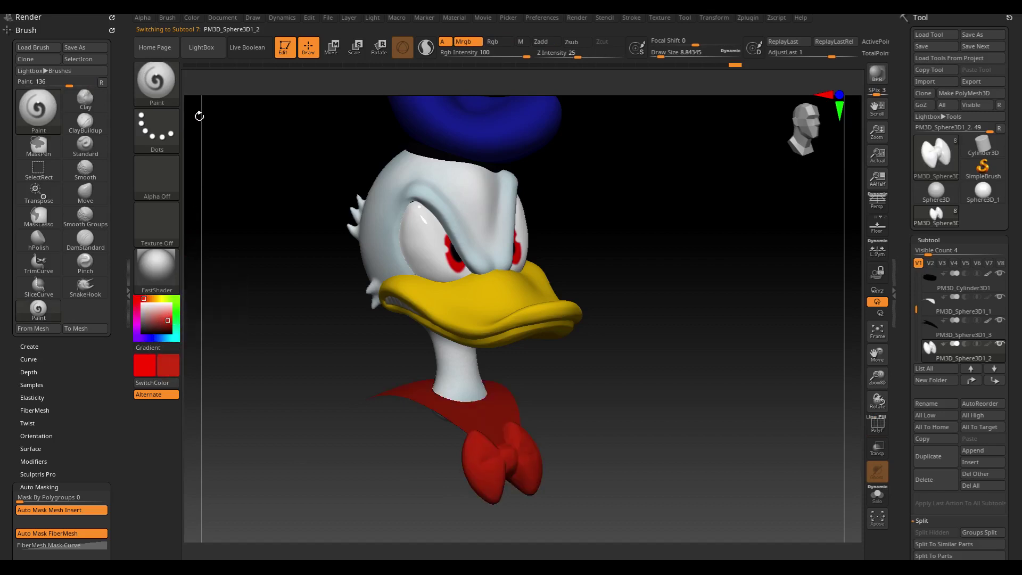
pyautogui.click(191, 18)
pyautogui.click(223, 231)
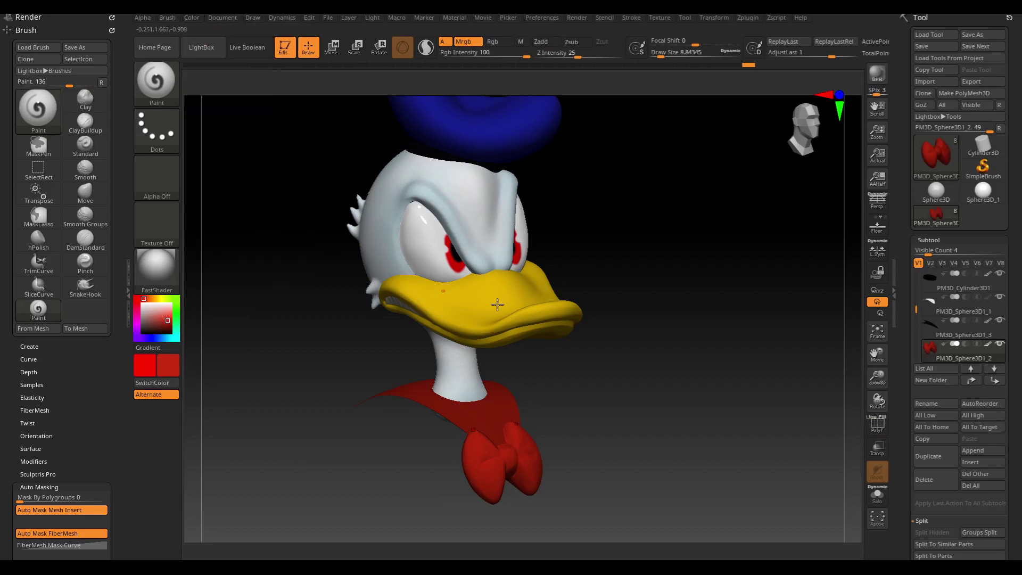
# - Select the collar piece, solo it, and pick blue as the paint colour
pyautogui.keyDown('alt'); pyautogui.click(495, 415); pyautogui.keyUp('alt')
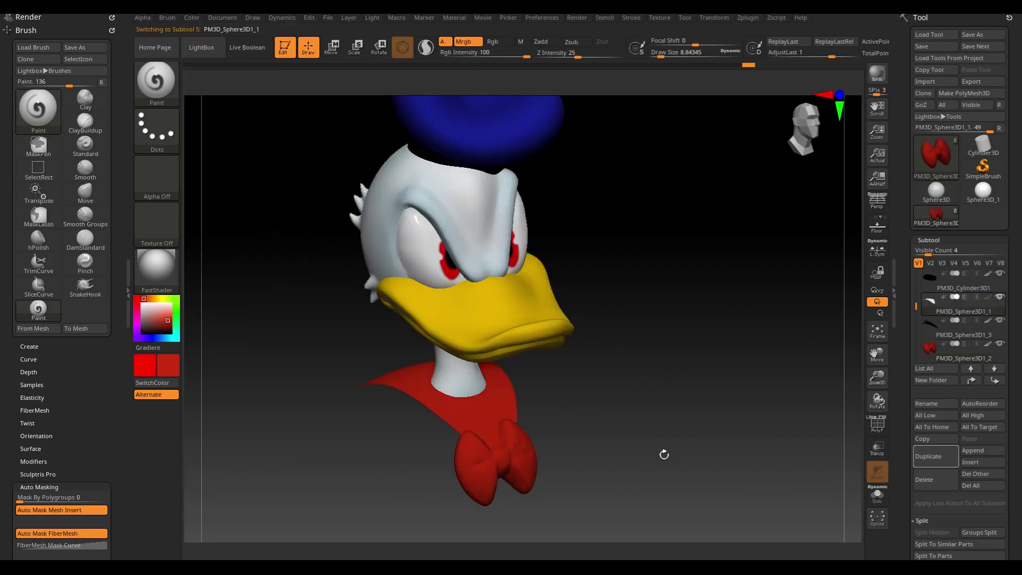
pyautogui.click(867, 497)
pyautogui.moveTo(787, 479)
pyautogui.mouseDown()
pyautogui.moveTo(674, 447)
pyautogui.moveTo(648, 384)
pyautogui.moveTo(613, 365)
pyautogui.mouseUp()
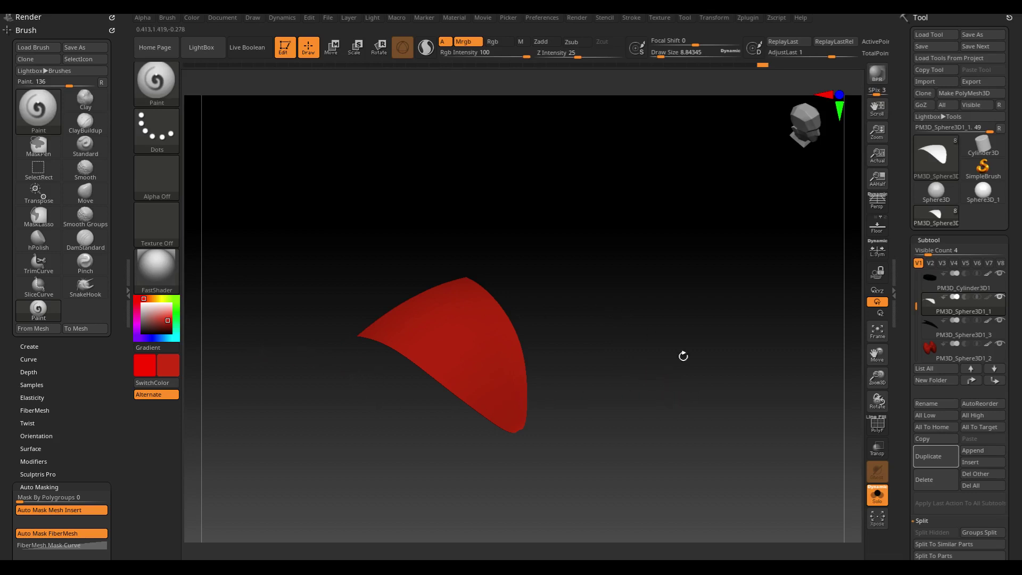
pyautogui.click(875, 495)
# - Fill the whole collar piece with blue using FillObject
pyautogui.press('c')
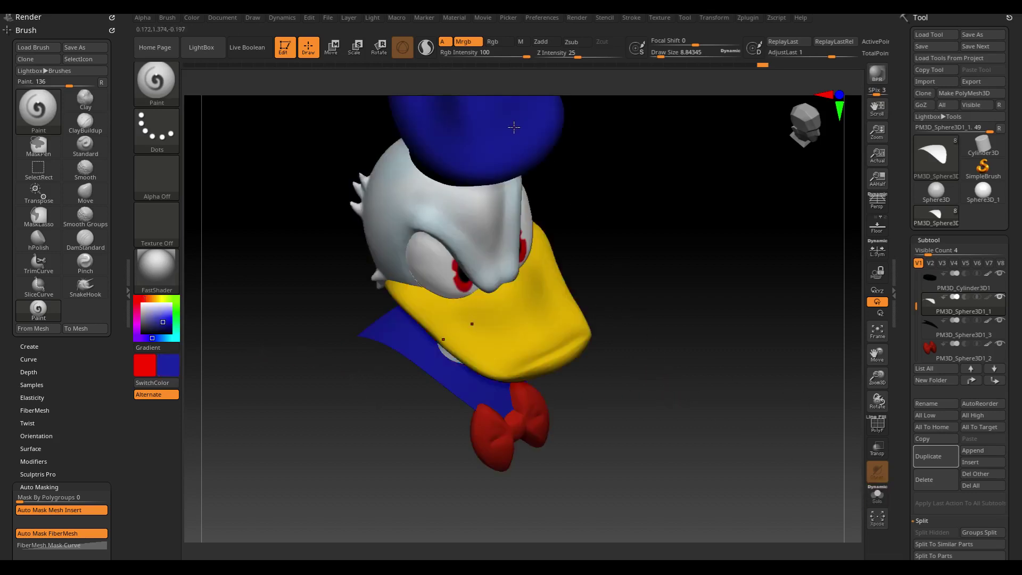
pyautogui.click(192, 18)
pyautogui.click(216, 231)
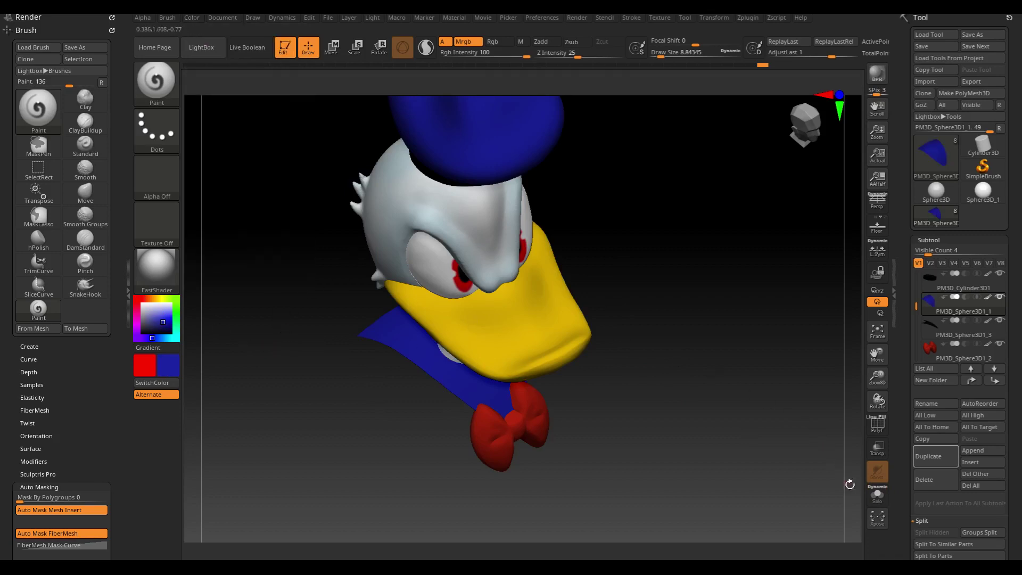
# - Isolate the blue collar with Solo and scroll the Tool palette down to Masking
pyautogui.click(877, 495)
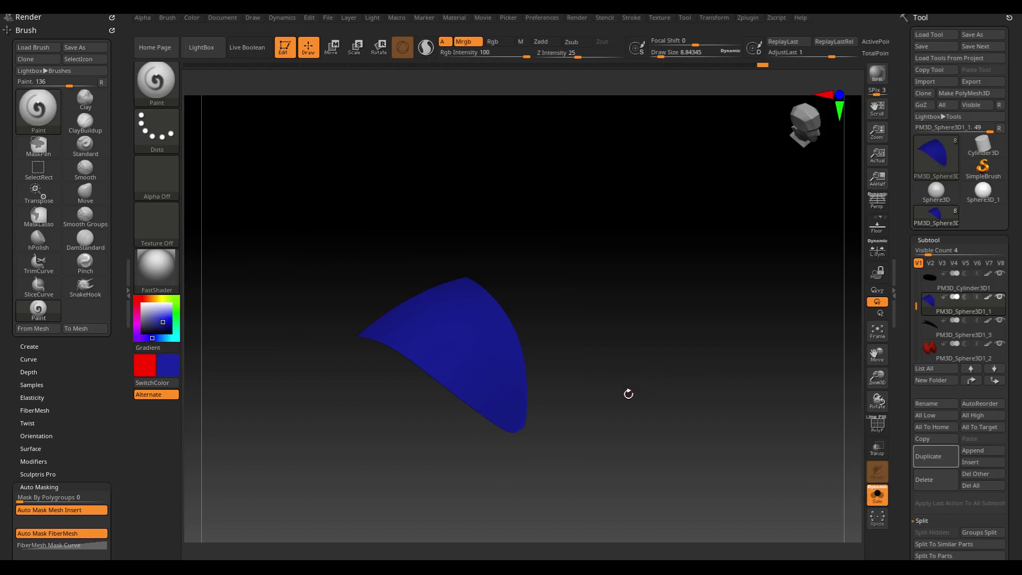
pyautogui.moveTo(630, 391); pyautogui.dragTo(637, 393)
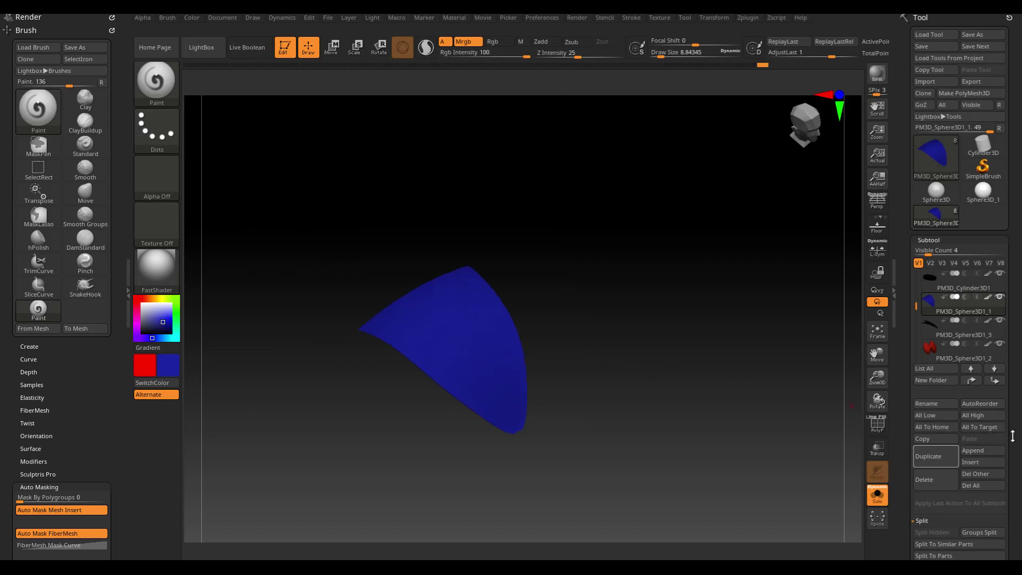
pyautogui.scroll(-2, 1014, 426)
pyautogui.scroll(-5, 1014, 426)
pyautogui.scroll(-5, 1014, 425)
pyautogui.scroll(-5, 1014, 426)
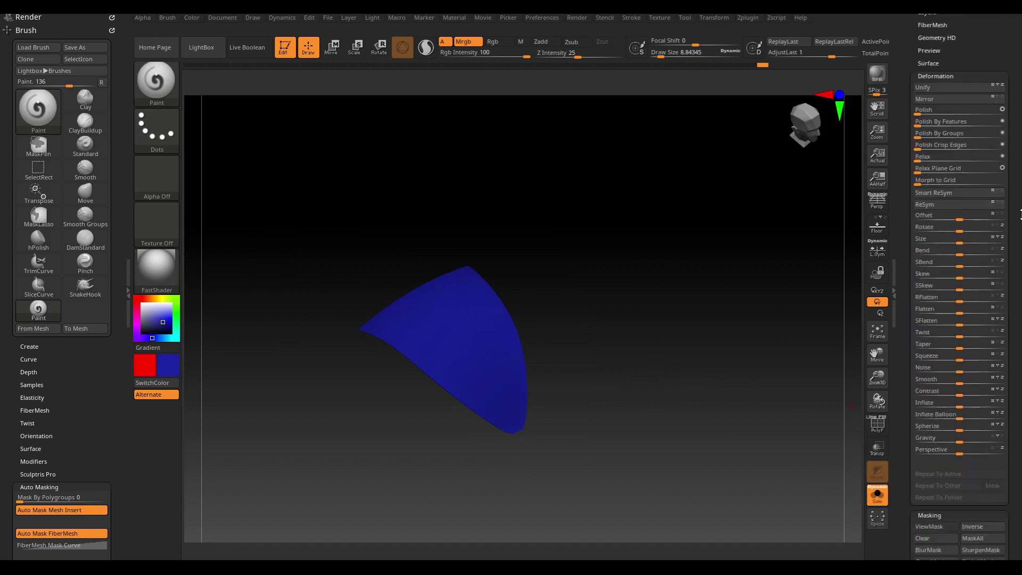
pyautogui.scroll(-5, 1016, 320)
pyautogui.scroll(-2, 1018, 280)
pyautogui.scroll(-2, 1017, 288)
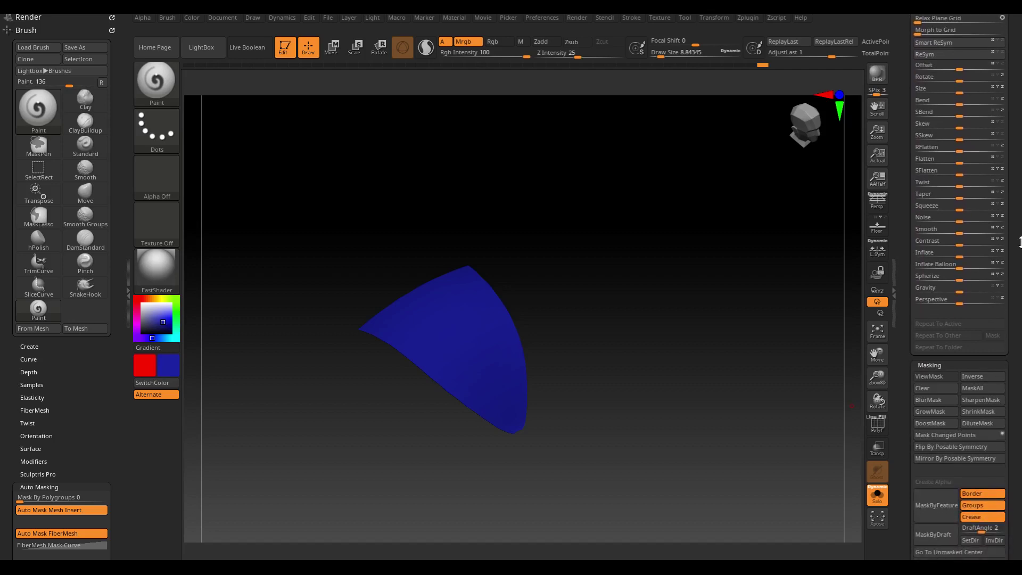
pyautogui.scroll(-3, 1013, 298)
# - Turn the collar to face front and mask a rectangular band across its top
pyautogui.moveTo(701, 344)
pyautogui.keyDown('shift'); pyautogui.mouseDown()
pyautogui.moveTo(685, 328)
pyautogui.moveTo(689, 354)
pyautogui.moveTo(689, 334)
pyautogui.moveTo(659, 323)
pyautogui.moveTo(707, 275)
pyautogui.moveTo(668, 266)
pyautogui.mouseUp(); pyautogui.keyUp('shift')
pyautogui.press('ctrl')
pyautogui.keyDown('ctrl'); pyautogui.moveTo(293, 161); pyautogui.dragTo(670, 244); pyautogui.keyUp('ctrl')
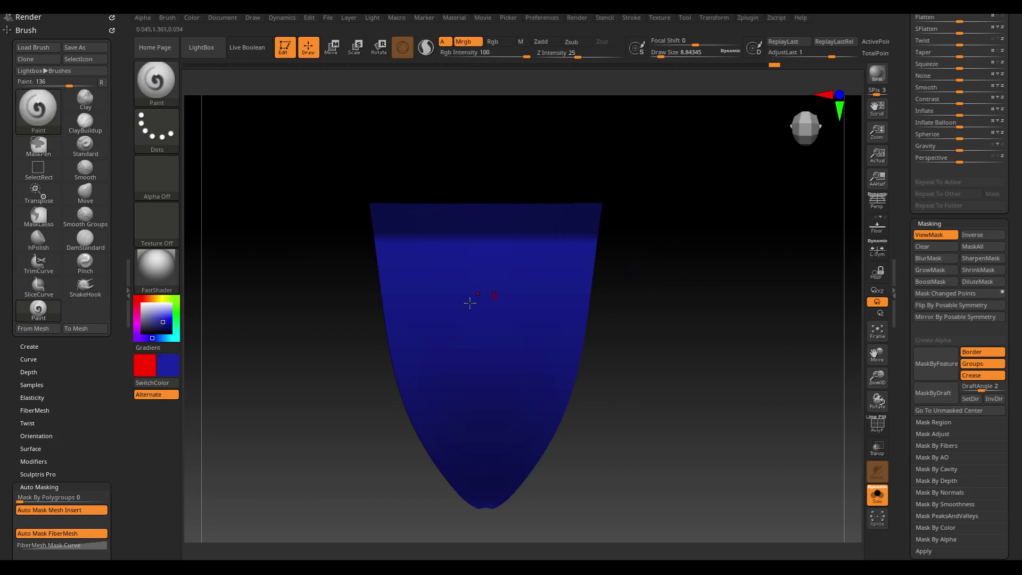
# - Switch to the MaskCurve brush and mask along the collar's edge down to its tip and back up
pyautogui.press('ctrl')
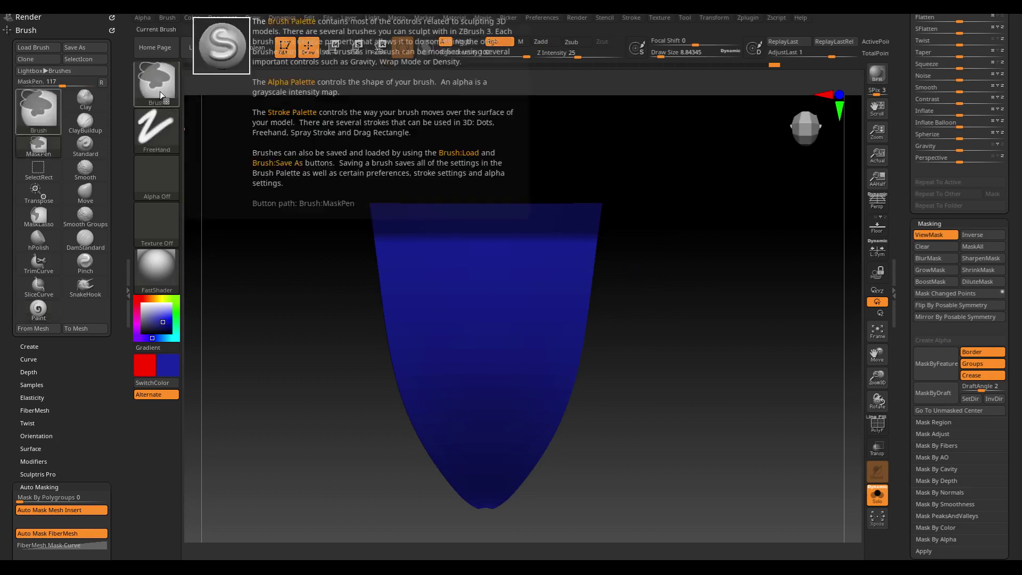
pyautogui.keyDown('ctrl'); pyautogui.click(160, 91); pyautogui.keyUp('ctrl')
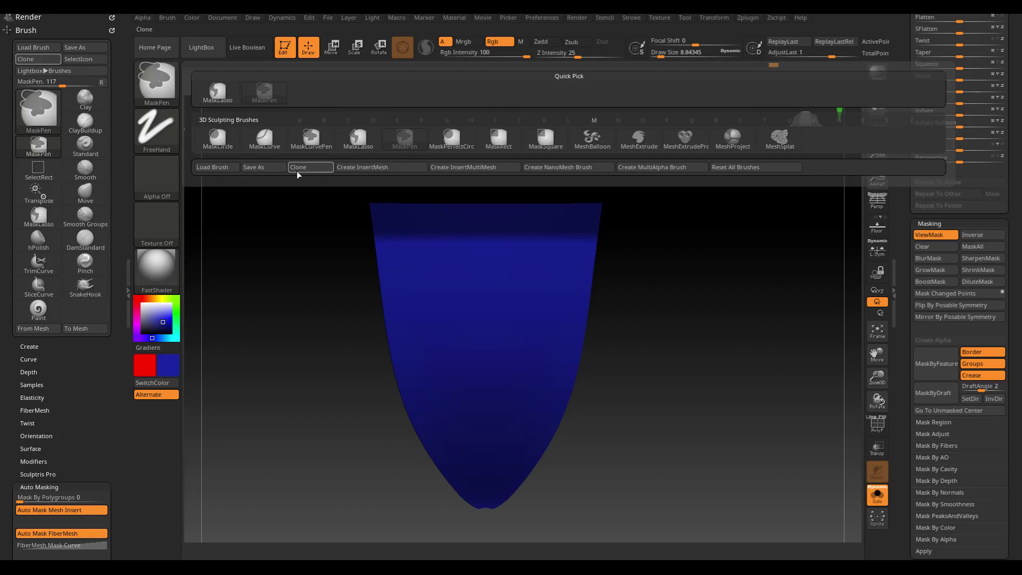
pyautogui.keyDown('ctrl'); pyautogui.click(265, 140); pyautogui.keyUp('ctrl')
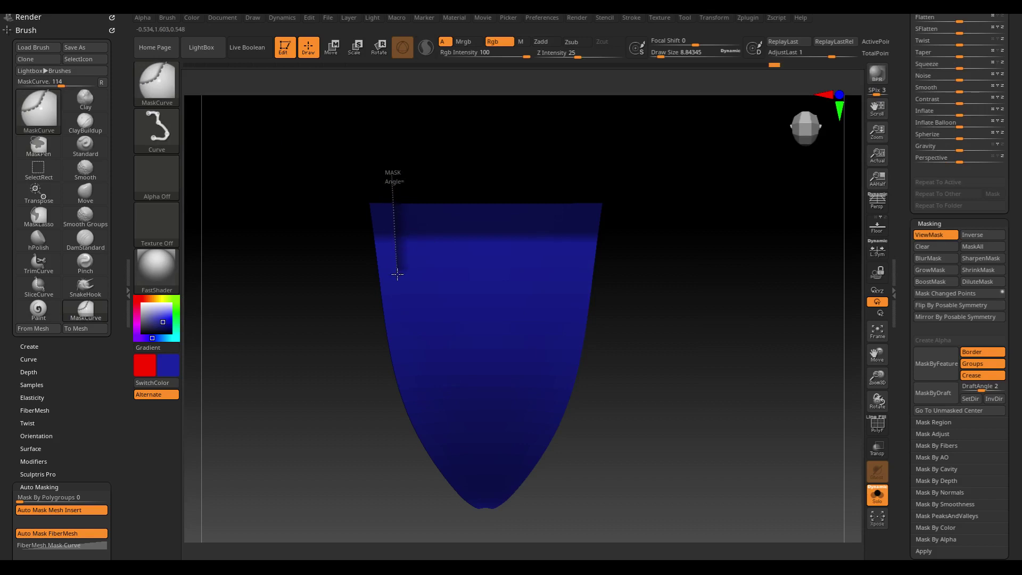
pyautogui.keyDown('ctrl'); pyautogui.moveTo(399, 279); pyautogui.dragTo(404, 315); pyautogui.keyUp('ctrl')
pyautogui.moveTo(408, 352)
pyautogui.keyDown('ctrl'); pyautogui.mouseDown()
pyautogui.moveTo(423, 420)
pyautogui.moveTo(450, 451)
pyautogui.mouseUp(); pyautogui.keyUp('ctrl')
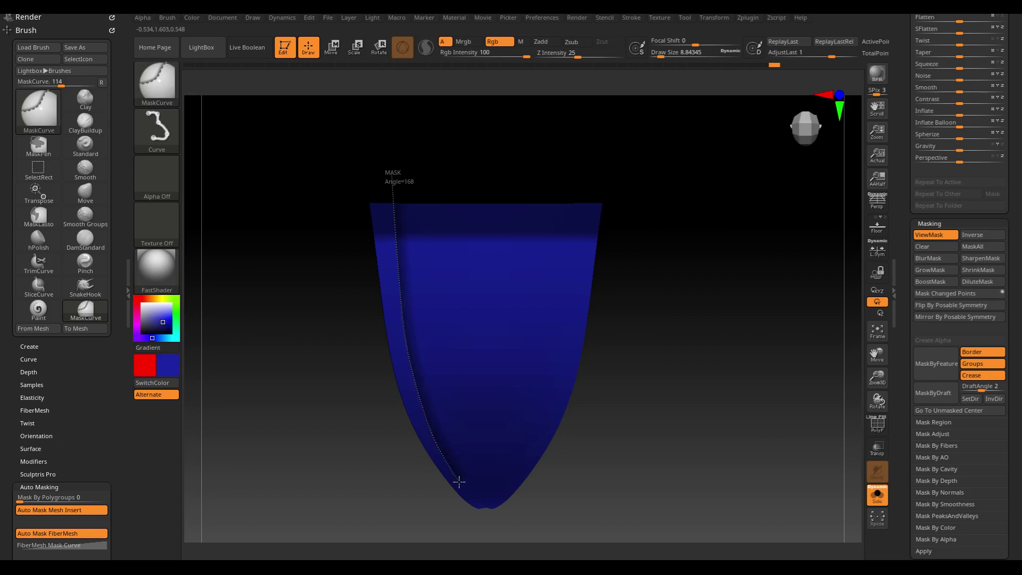
pyautogui.keyDown('ctrl'); pyautogui.moveTo(462, 486); pyautogui.dragTo(497, 548); pyautogui.keyUp('ctrl')
pyautogui.keyDown('ctrl'); pyautogui.click(602, 346); pyautogui.keyUp('ctrl')
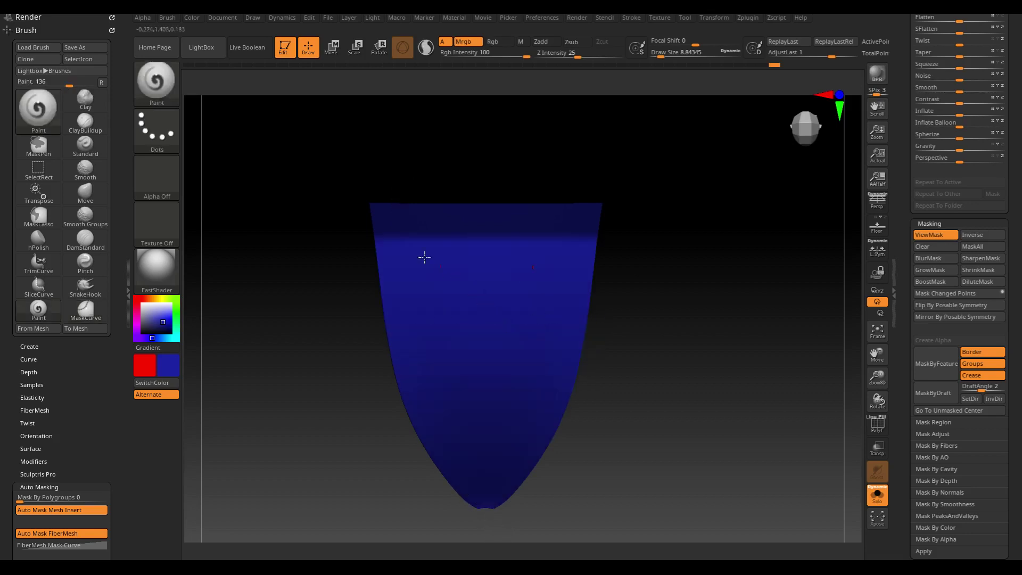
pyautogui.press('ctrl')
pyautogui.moveTo(491, 523)
pyautogui.keyDown('ctrl'); pyautogui.mouseDown()
pyautogui.moveTo(427, 418)
pyautogui.moveTo(400, 333)
pyautogui.moveTo(391, 183)
pyautogui.moveTo(419, 188)
pyautogui.mouseUp(); pyautogui.keyUp('ctrl')
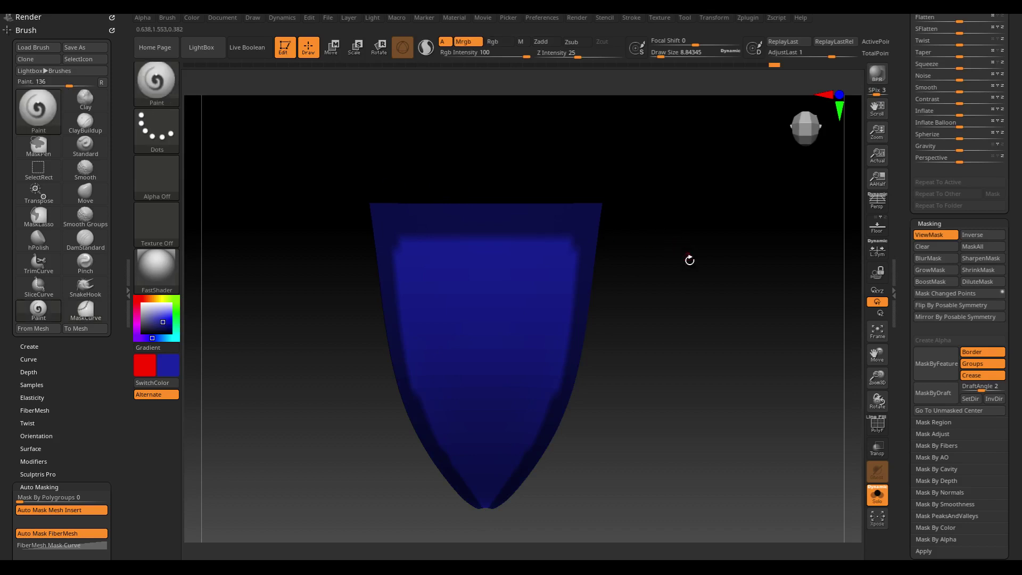
# - Return to the freehand mask brush and rotate the collar to inspect the edge masks
pyautogui.moveTo(688, 260)
pyautogui.mouseDown()
pyautogui.moveTo(695, 230)
pyautogui.moveTo(681, 295)
pyautogui.moveTo(690, 318)
pyautogui.mouseUp()
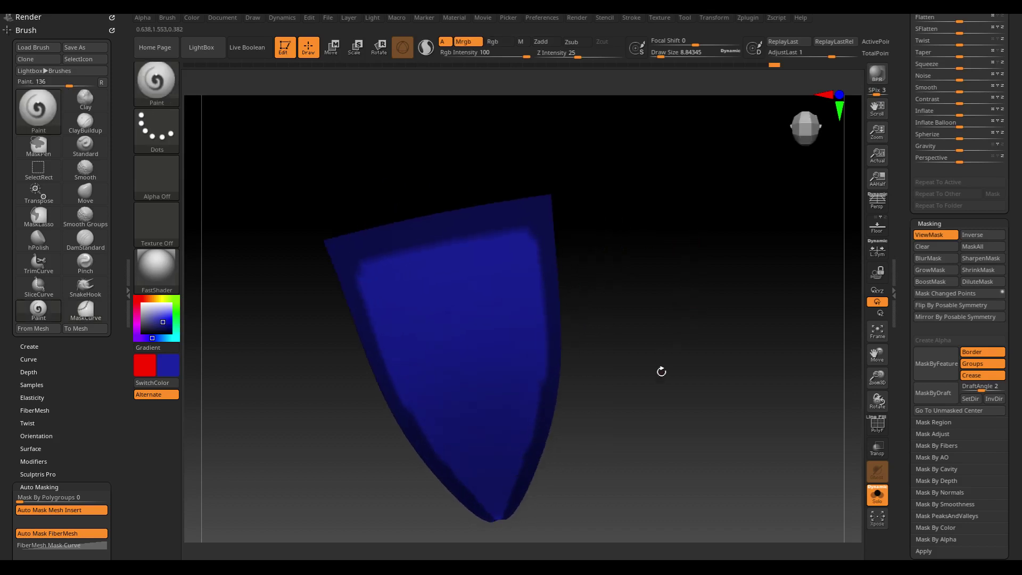
pyautogui.moveTo(1010, 429); pyautogui.dragTo(1013, 354)
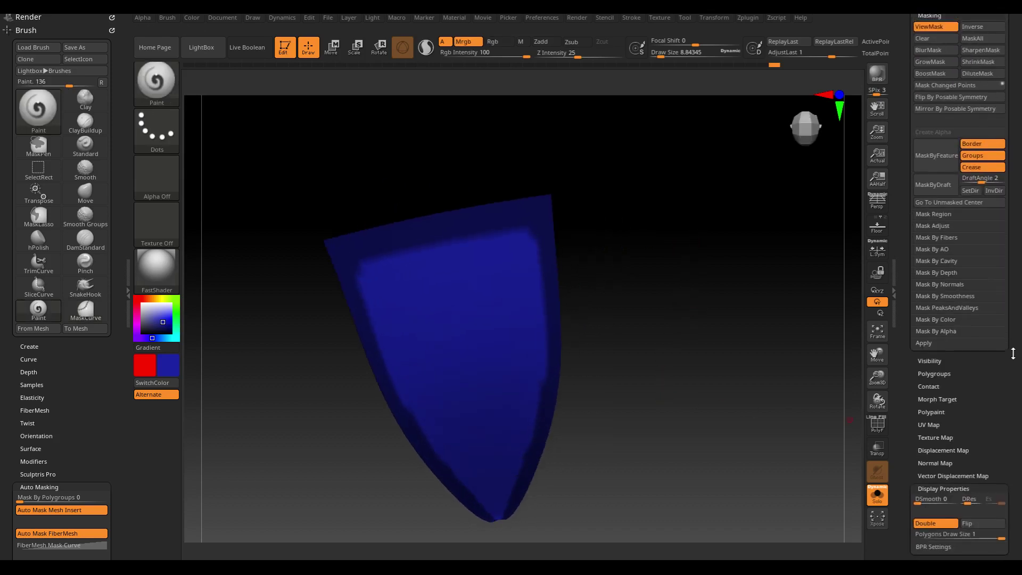
pyautogui.press('ctrl')
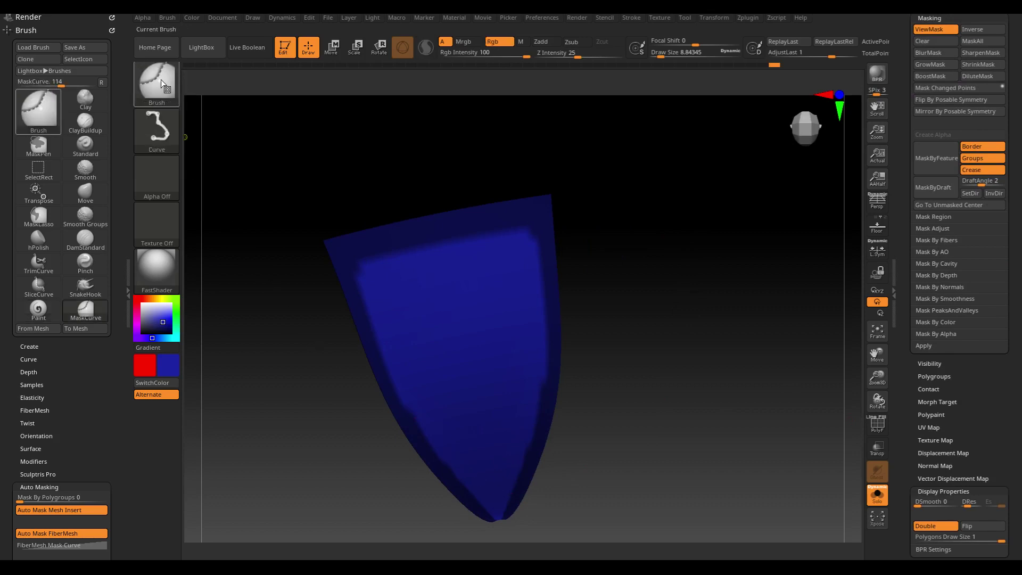
pyautogui.click(161, 79)
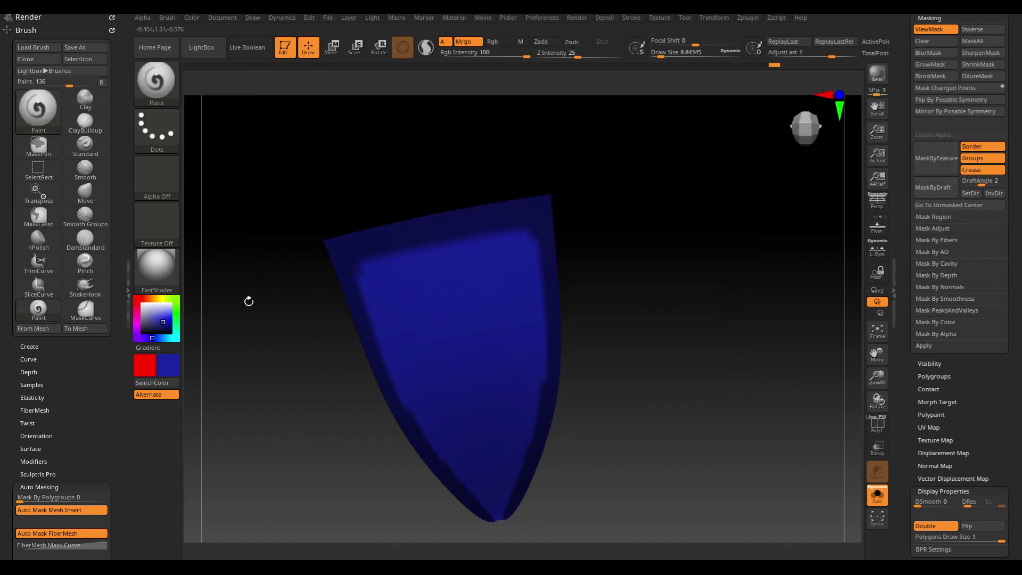
pyautogui.keyDown('ctrl'); pyautogui.click(160, 87); pyautogui.keyUp('ctrl')
pyautogui.keyDown('ctrl'); pyautogui.click(347, 142); pyautogui.keyUp('ctrl')
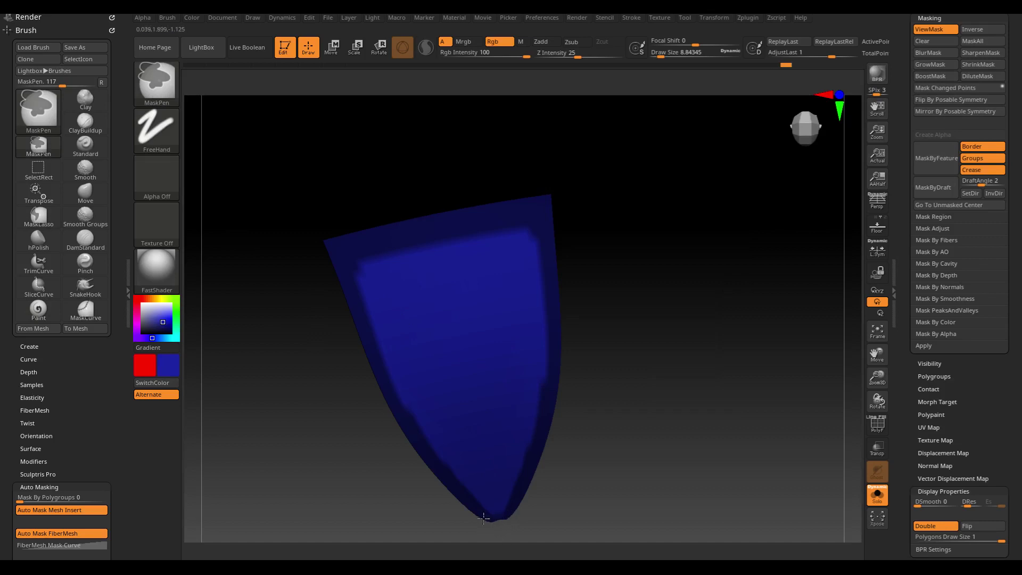
pyautogui.press('ctrl')
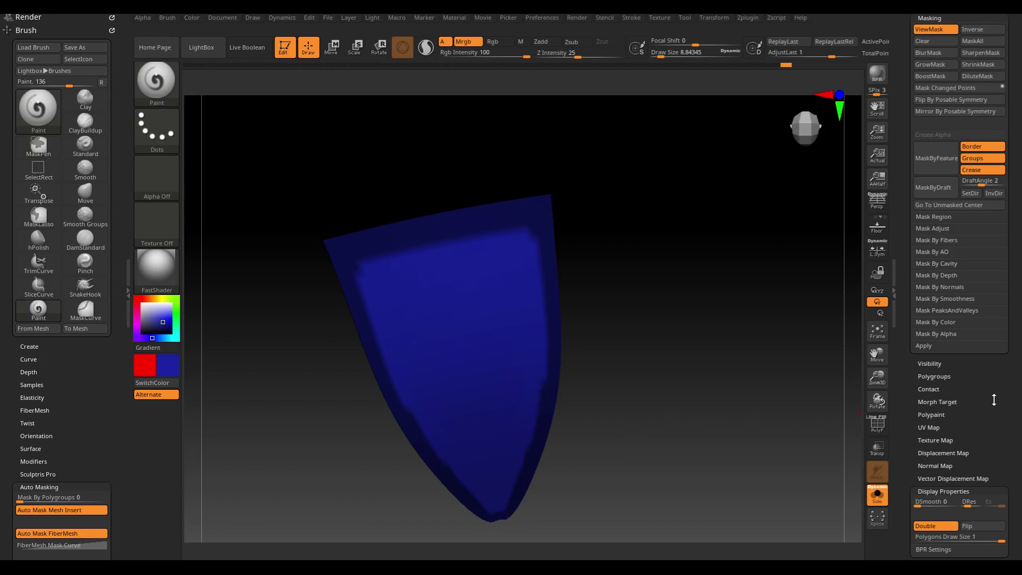
pyautogui.moveTo(1012, 405); pyautogui.dragTo(992, 439)
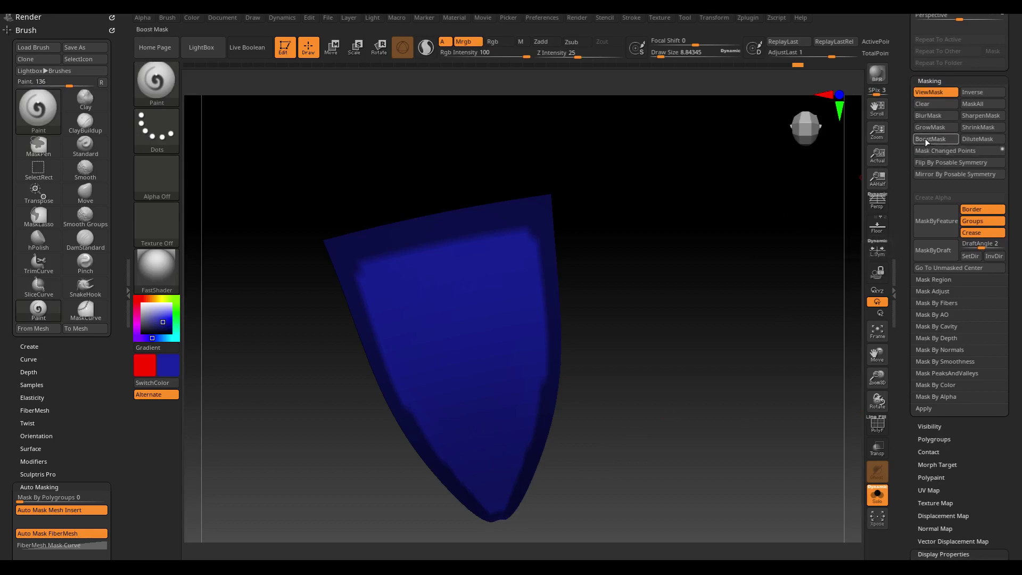
pyautogui.press('shift')
pyautogui.moveTo(643, 282); pyautogui.dragTo(650, 290)
pyautogui.moveTo(1020, 183); pyautogui.dragTo(1017, 230)
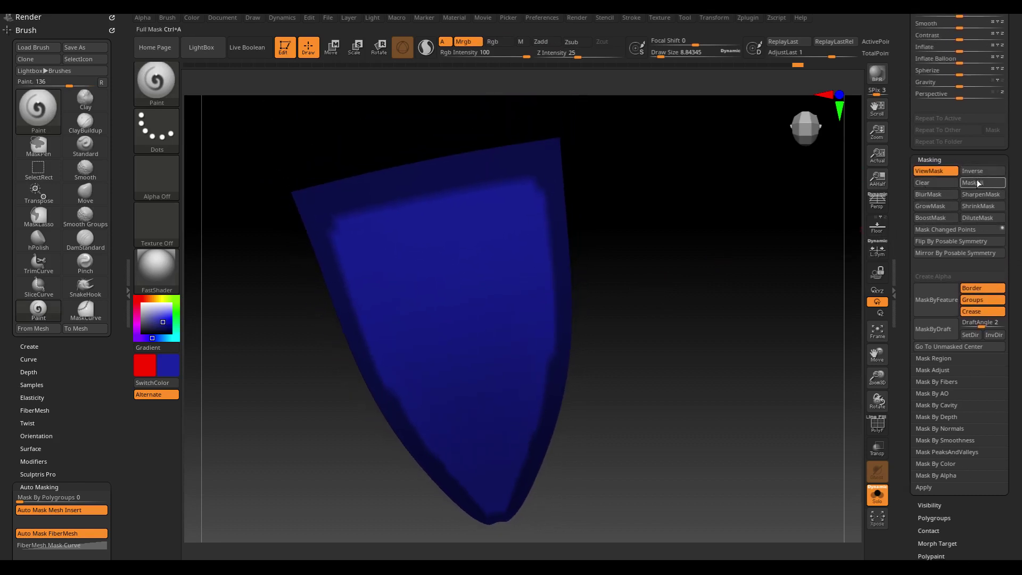
# - Invert the mask, grow it, sharpen it twice, and check the polygroups with PolyF
pyautogui.click(973, 172)
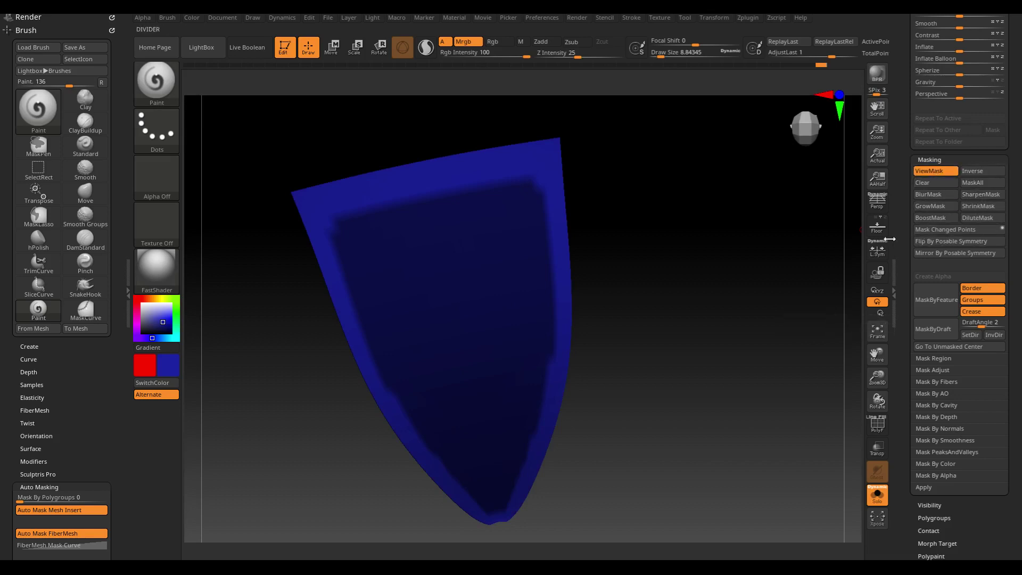
pyautogui.click(930, 207)
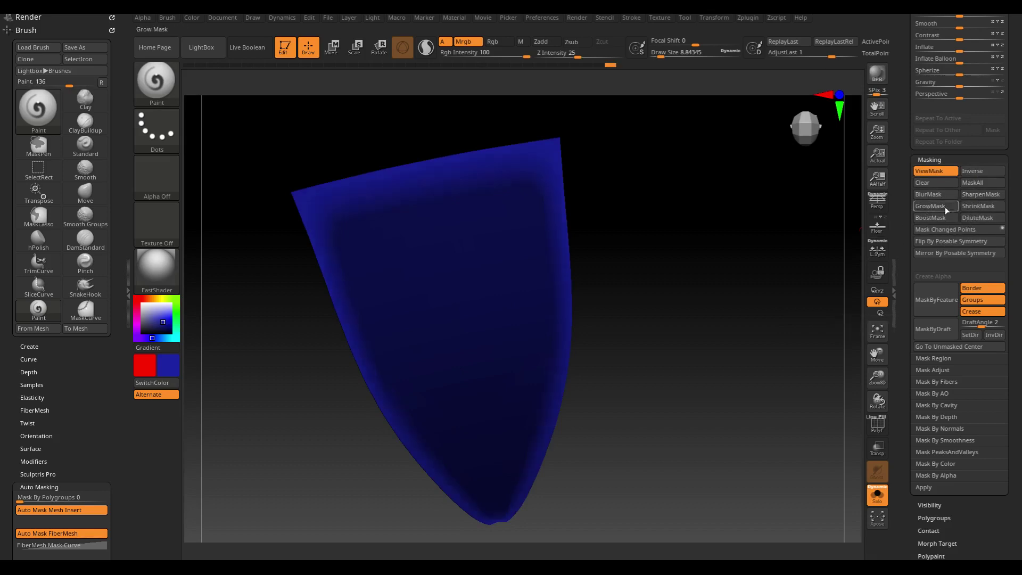
pyautogui.click(972, 195)
pyautogui.click(974, 193)
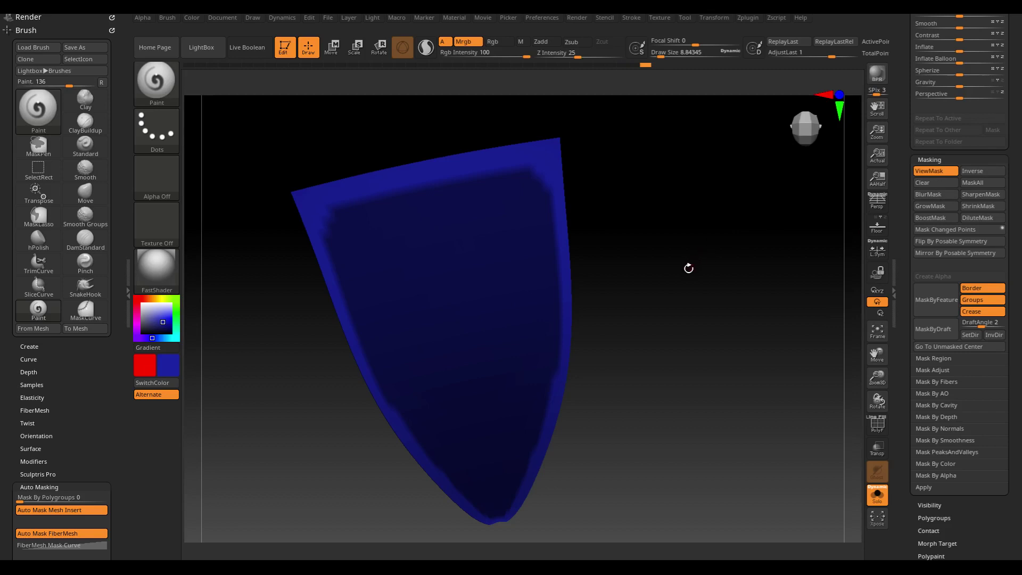
pyautogui.moveTo(688, 267)
pyautogui.mouseDown()
pyautogui.moveTo(691, 246)
pyautogui.moveTo(712, 256)
pyautogui.moveTo(600, 255)
pyautogui.moveTo(701, 244)
pyautogui.moveTo(685, 251)
pyautogui.moveTo(694, 244)
pyautogui.moveTo(702, 263)
pyautogui.moveTo(736, 263)
pyautogui.moveTo(678, 253)
pyautogui.moveTo(737, 234)
pyautogui.mouseUp()
pyautogui.hotkey('shift', 'f')
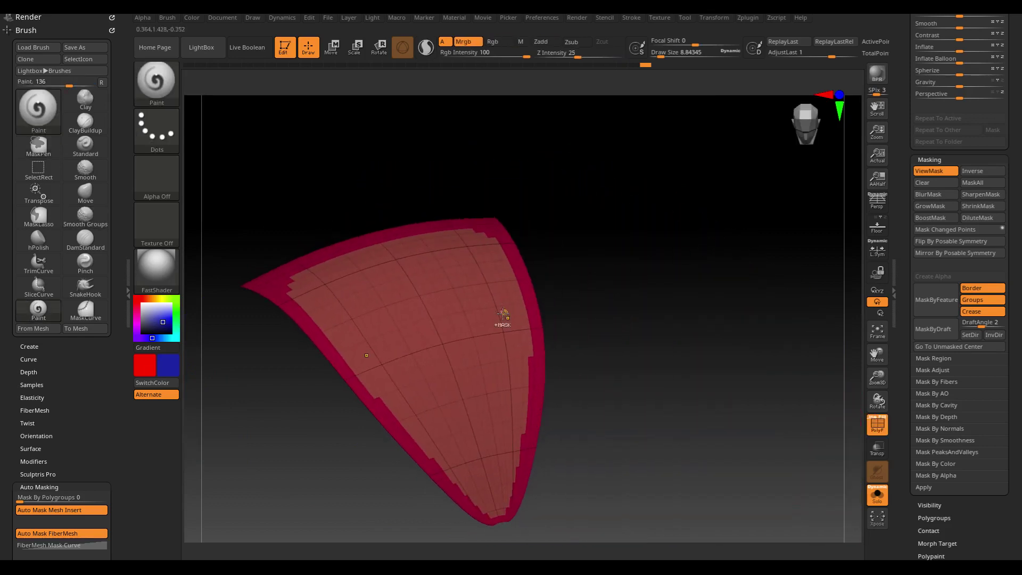
# - Hide the collar's inner panel so only its outer rim stays visible, then turn Solo off
pyautogui.hotkey('shift', 'f')
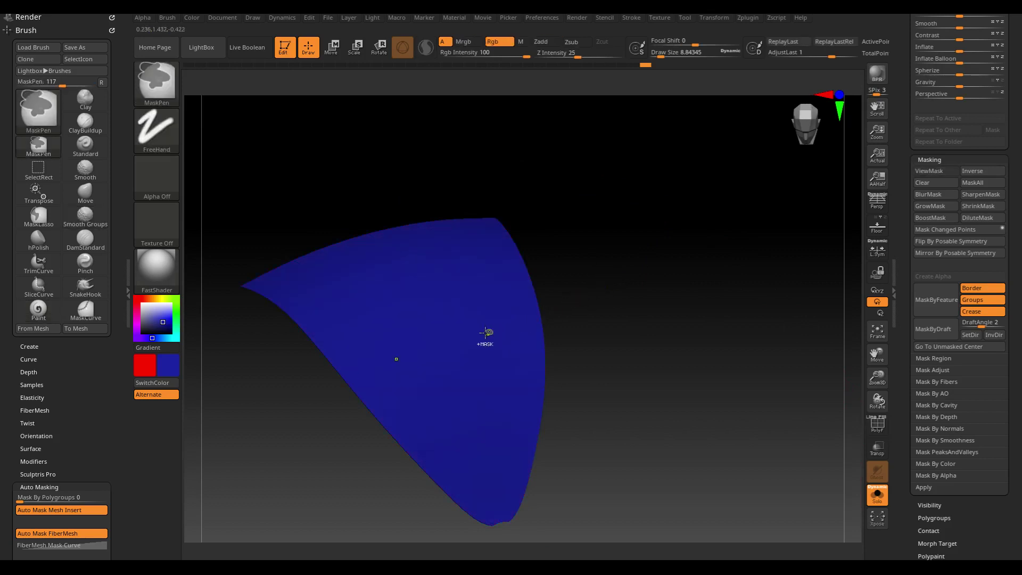
pyautogui.hotkey('ctrl', 'shift')
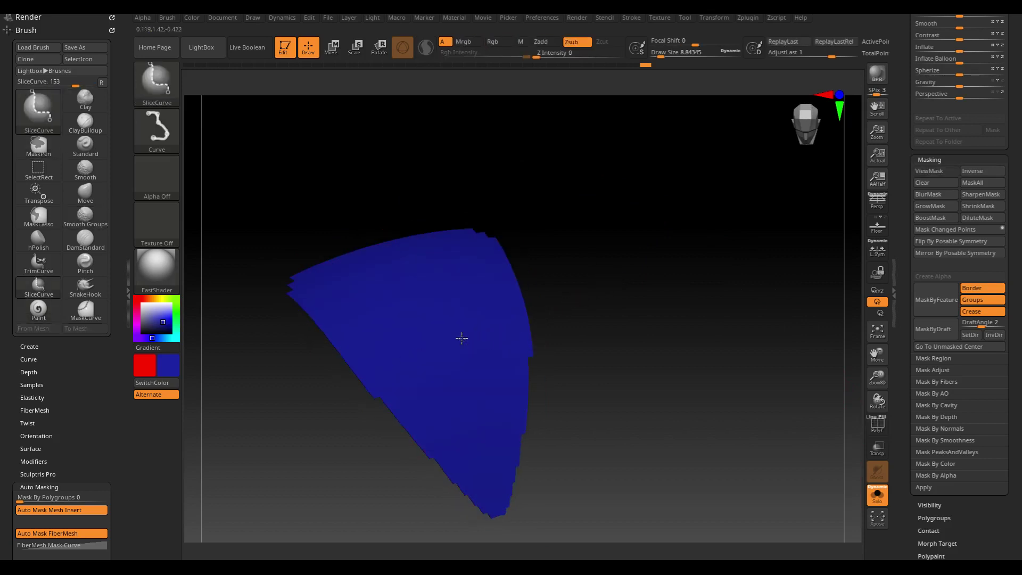
pyautogui.keyDown('ctrl'); pyautogui.keyDown('shift'); pyautogui.click(462, 338); pyautogui.keyUp('shift'); pyautogui.keyUp('ctrl')
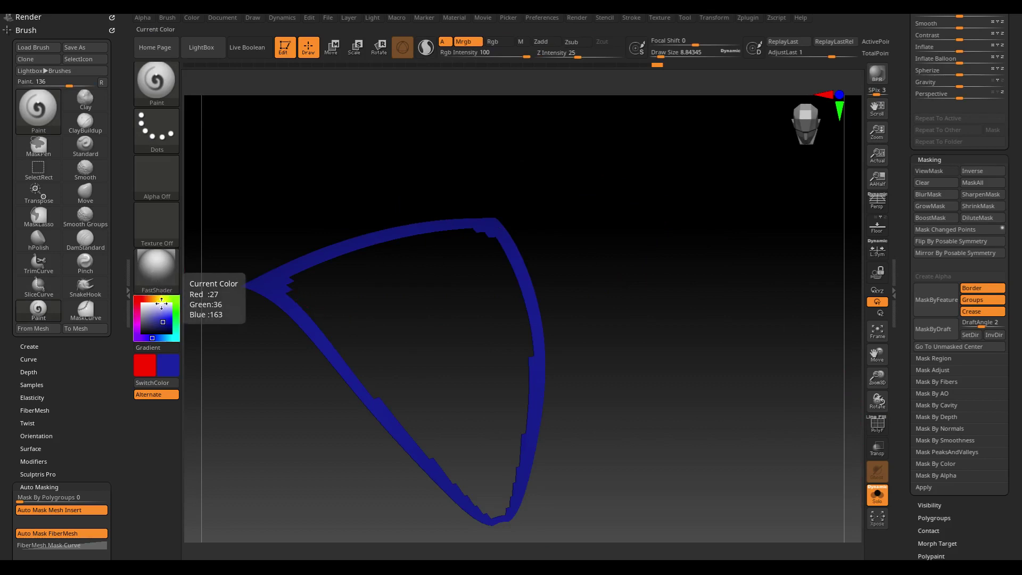
pyautogui.click(873, 501)
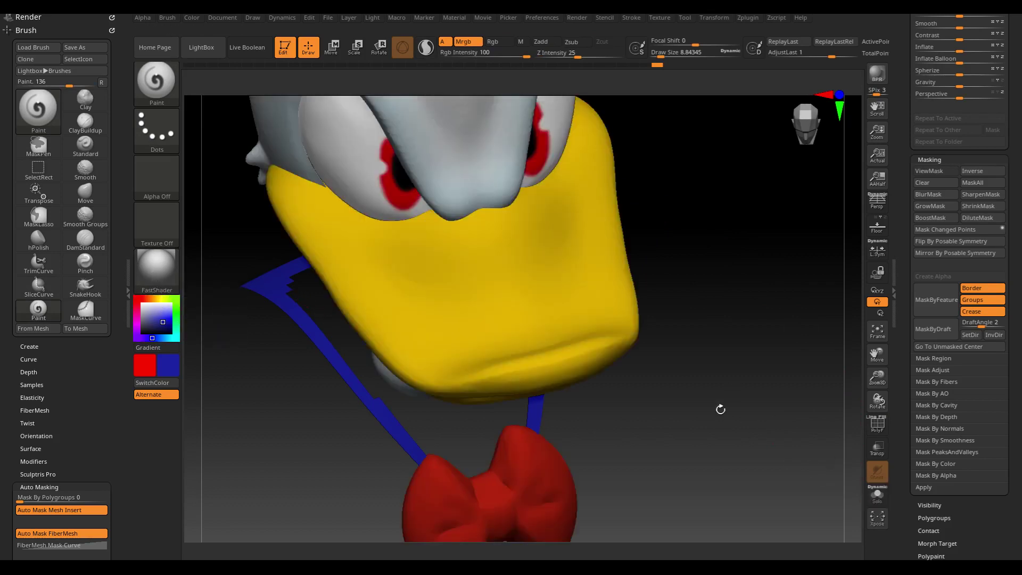
pyautogui.press('c')
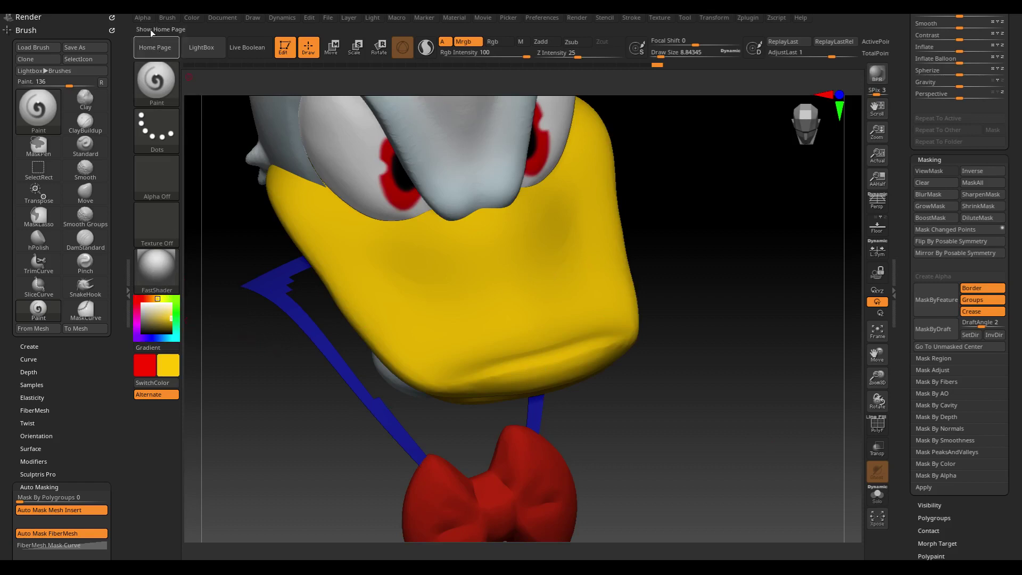
# - Fill the visible collar rim with yellow, re-solo, and unhide the blue inner polygons
pyautogui.click(193, 17)
pyautogui.click(217, 229)
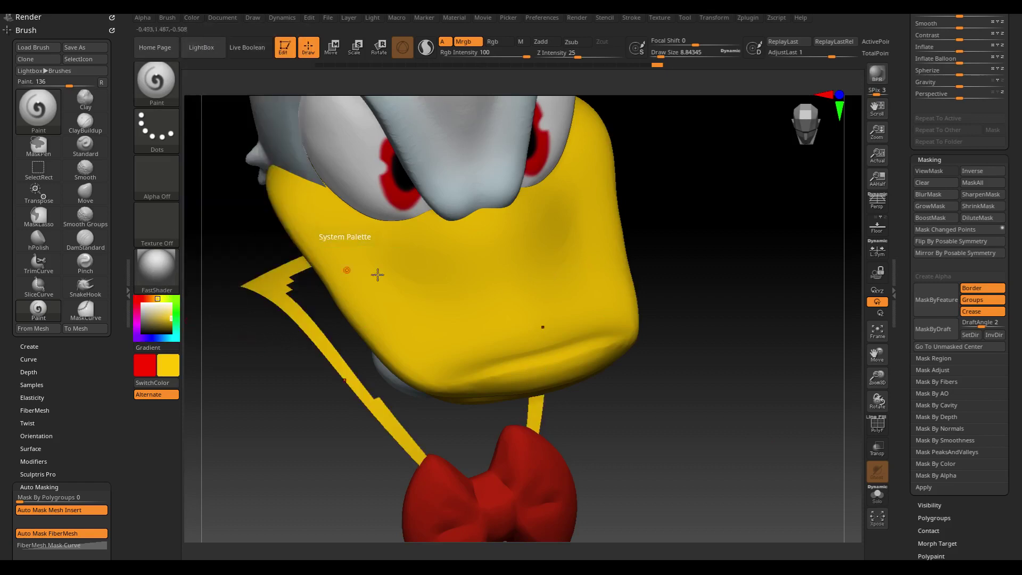
pyautogui.click(877, 495)
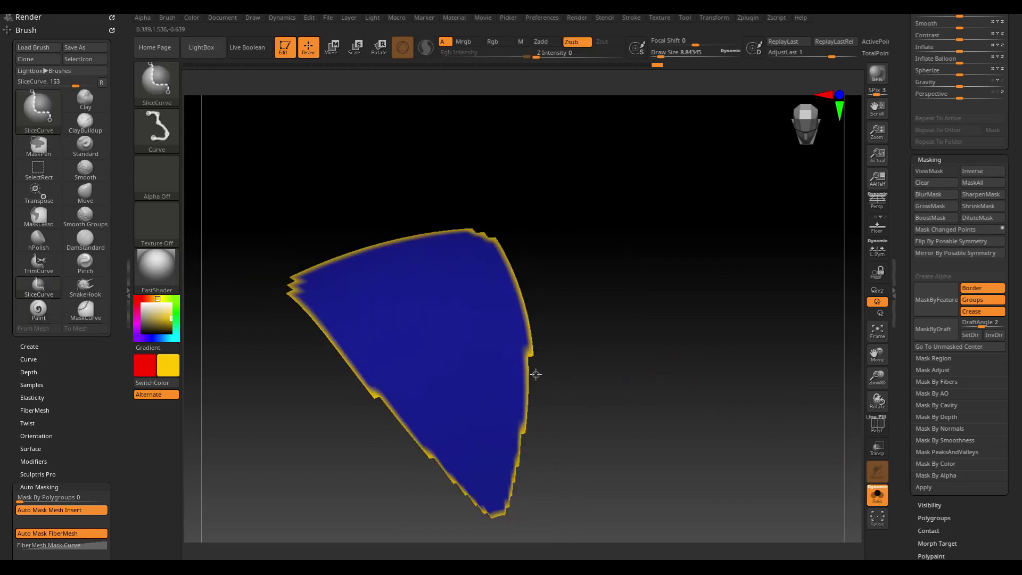
pyautogui.keyDown('ctrl'); pyautogui.keyDown('shift'); pyautogui.click(554, 381); pyautogui.keyUp('shift'); pyautogui.keyUp('ctrl')
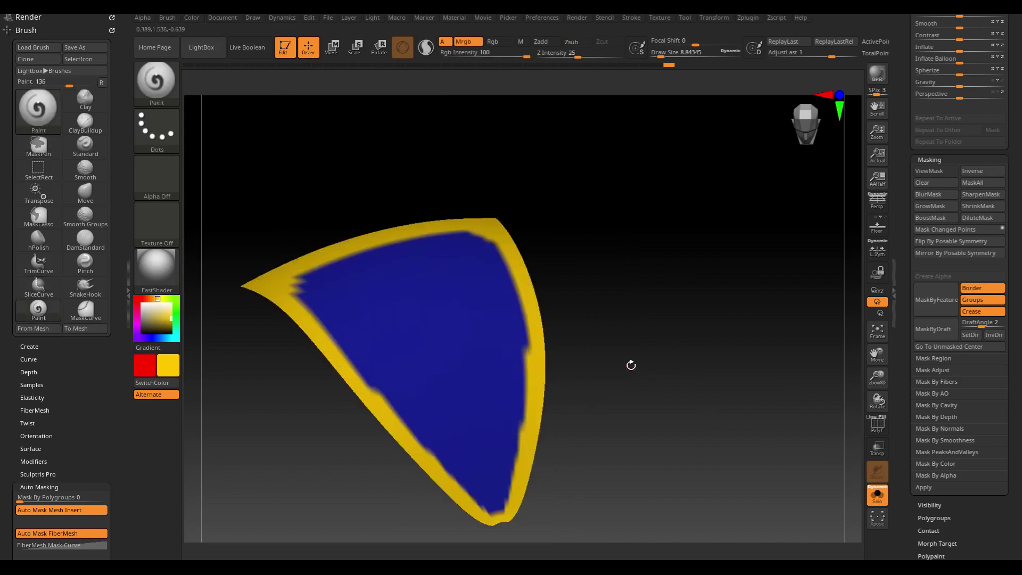
# - Smooth the jagged blue-yellow border with Smooth Groups strokes, checking it with PolyF
pyautogui.moveTo(631, 363); pyautogui.dragTo(638, 371)
pyautogui.hotkey('shift', 'f')
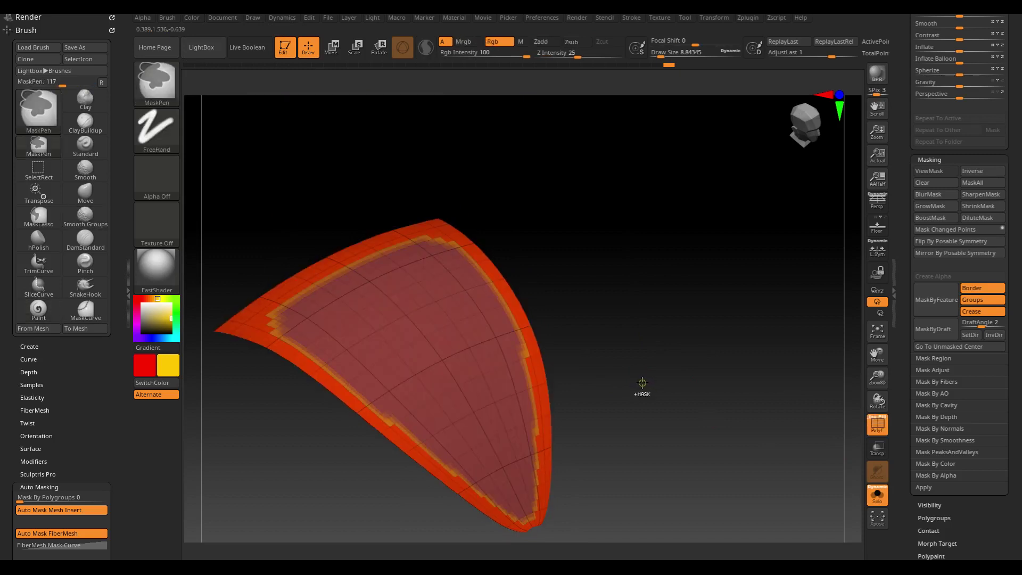
pyautogui.hotkey('shift', 'f')
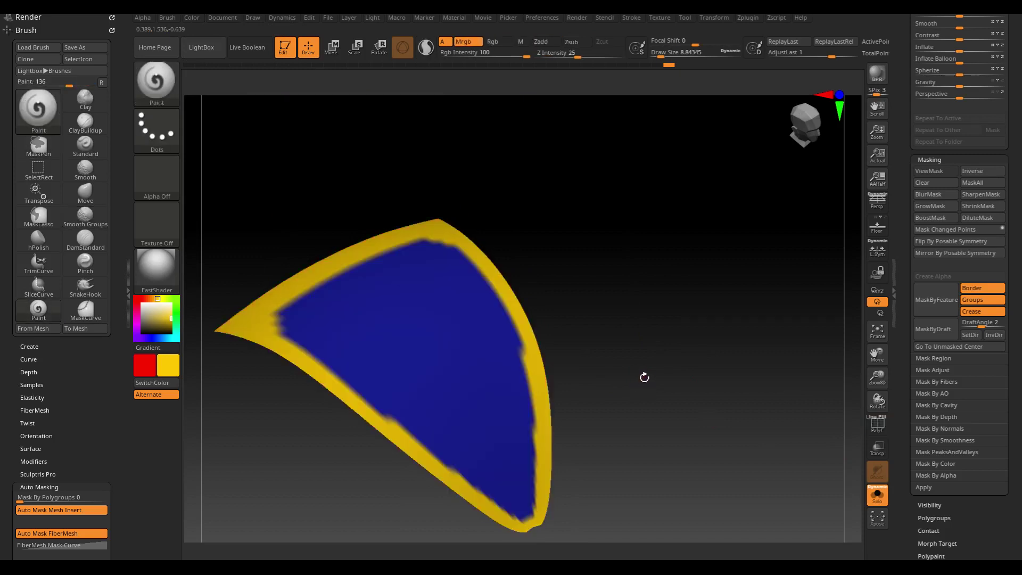
pyautogui.moveTo(643, 376); pyautogui.dragTo(647, 381)
pyautogui.press('s')
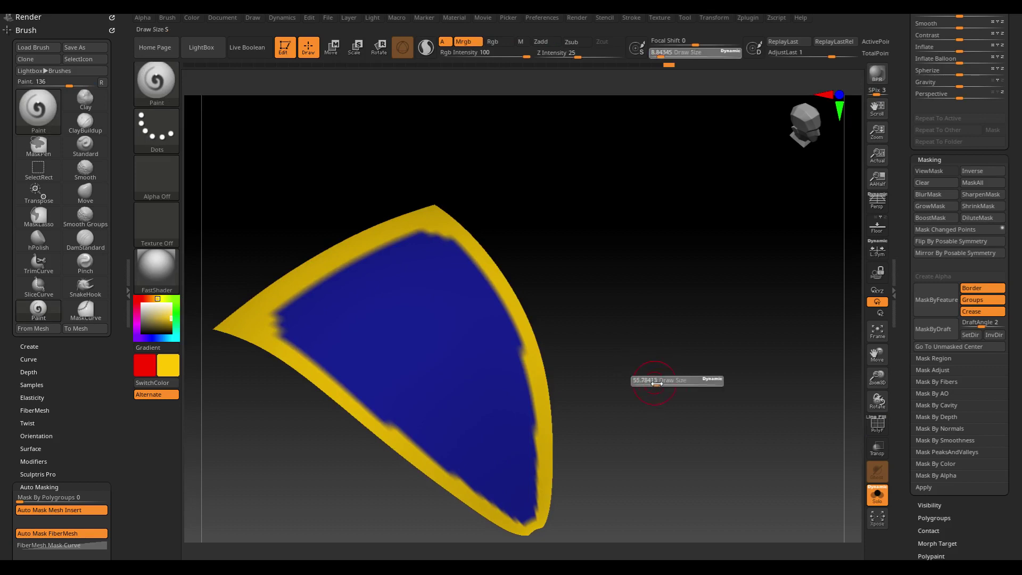
pyautogui.keyDown('shift'); pyautogui.moveTo(260, 312); pyautogui.dragTo(269, 319); pyautogui.keyUp('shift')
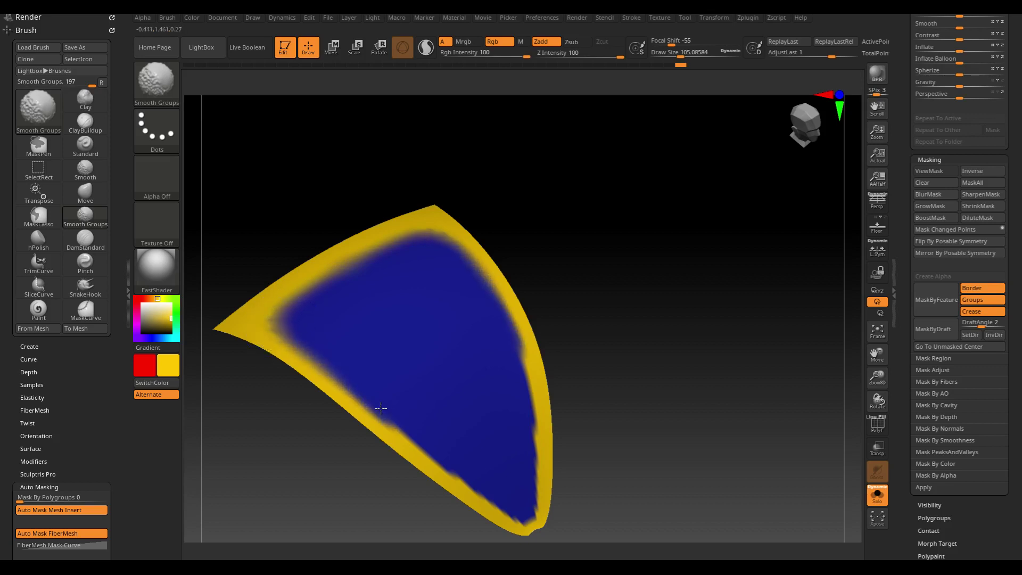
pyautogui.moveTo(380, 407)
pyautogui.keyDown('shift'); pyautogui.mouseDown()
pyautogui.moveTo(463, 479)
pyautogui.moveTo(521, 511)
pyautogui.moveTo(515, 429)
pyautogui.moveTo(526, 467)
pyautogui.mouseUp(); pyautogui.keyUp('shift')
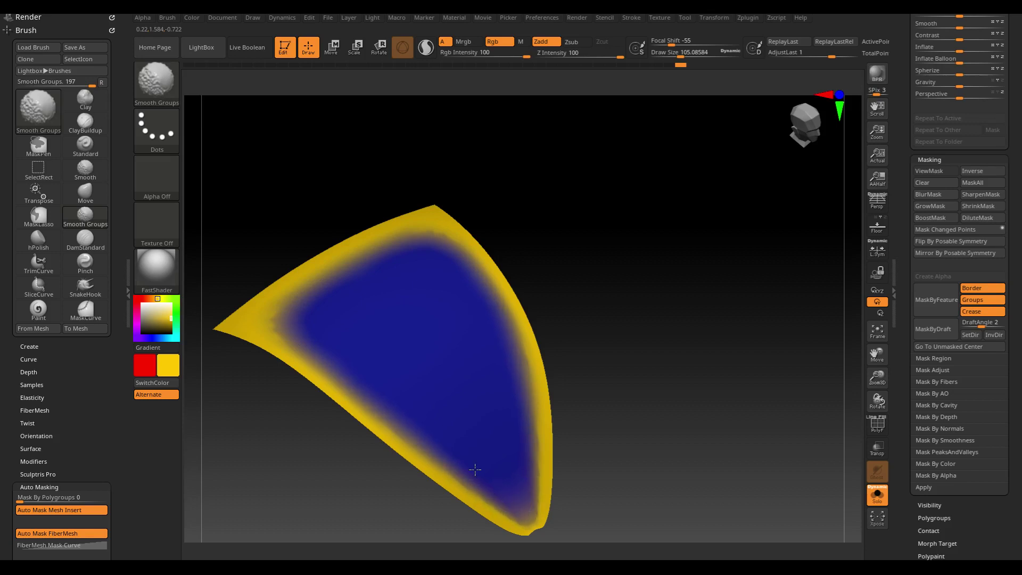
pyautogui.press('b')
pyautogui.press('p')
pyautogui.press('a')
pyautogui.hotkey('shift', 'f')
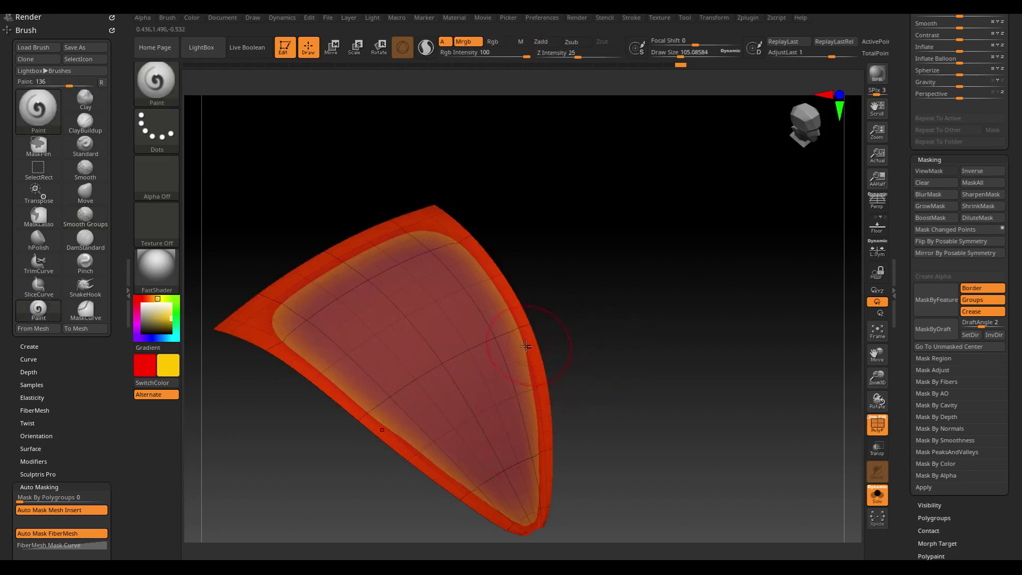
# - Switch to the Move brush and shrink its Draw Size to about 65
pyautogui.keyDown('shift'); pyautogui.moveTo(630, 319); pyautogui.dragTo(616, 326); pyautogui.keyUp('shift')
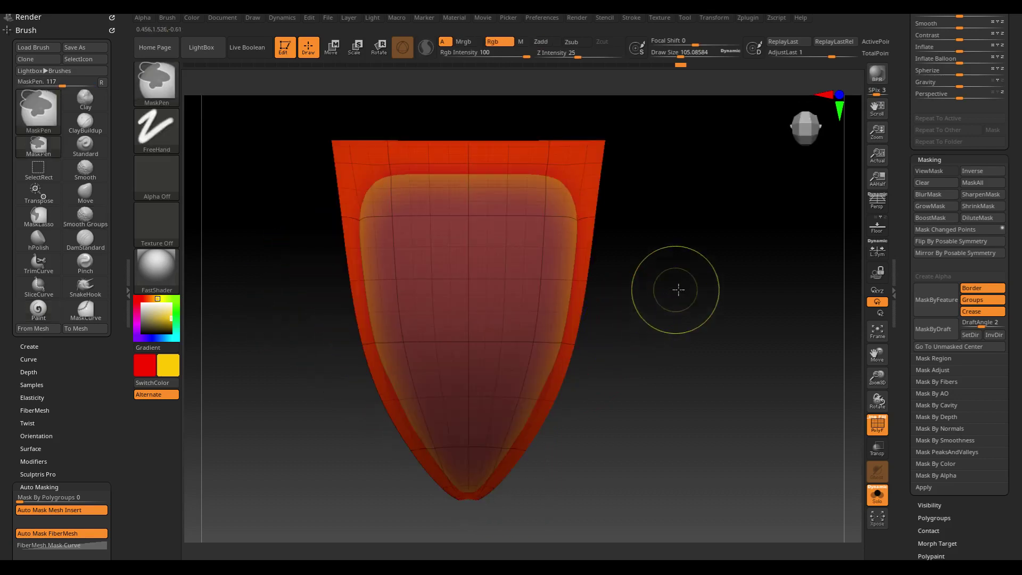
pyautogui.press('b')
pyautogui.press('s')
pyautogui.press('g')
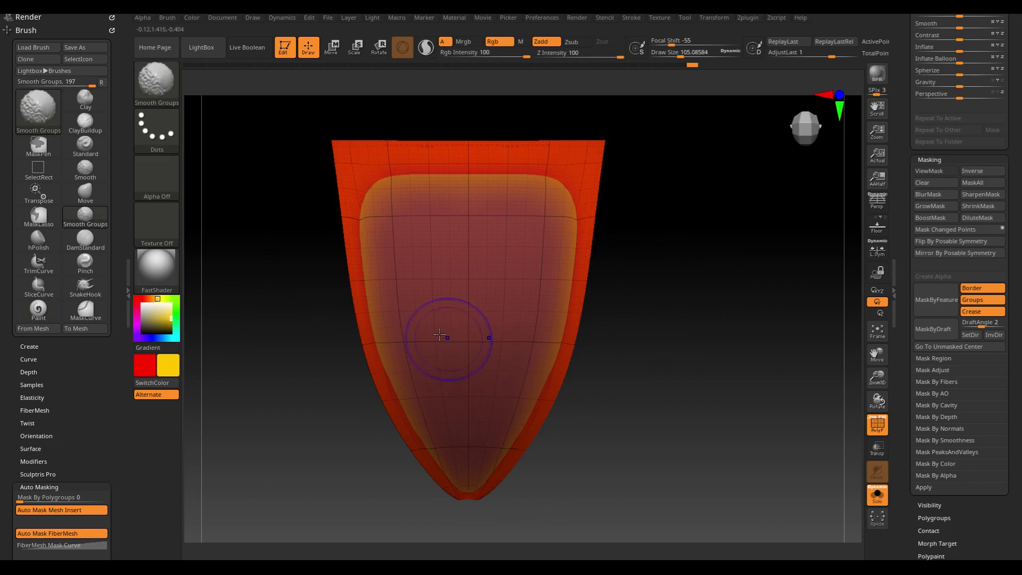
pyautogui.click(86, 194)
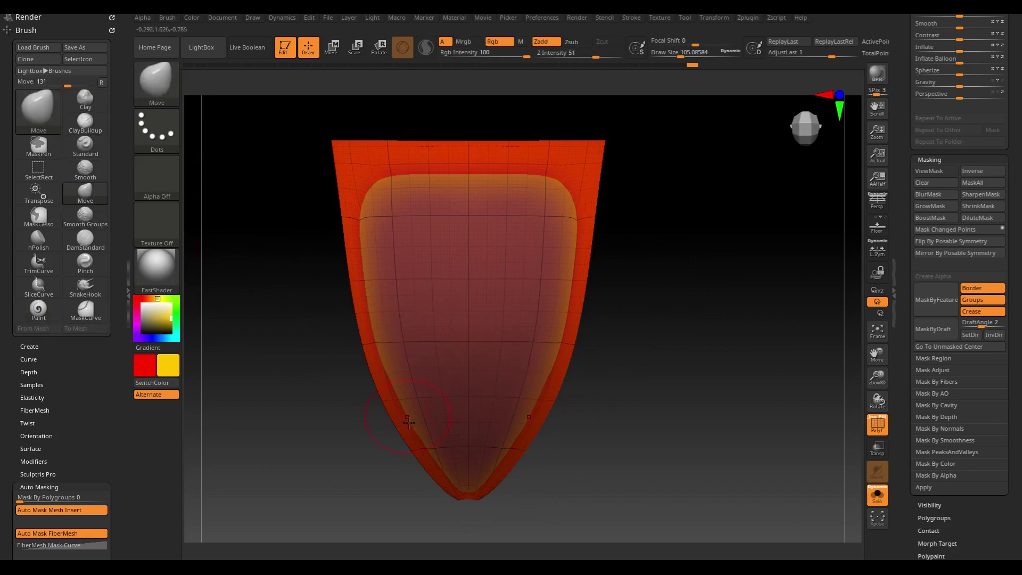
pyautogui.press('s')
pyautogui.moveTo(687, 358)
pyautogui.mouseDown()
pyautogui.moveTo(637, 363)
pyautogui.moveTo(638, 346)
pyautogui.moveTo(441, 408)
pyautogui.mouseUp()
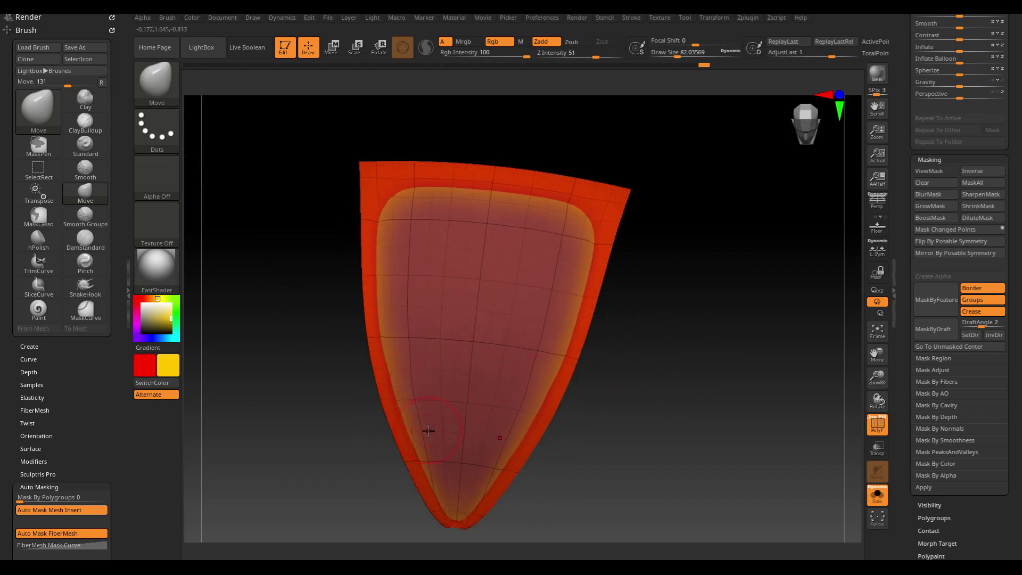
pyautogui.press('s')
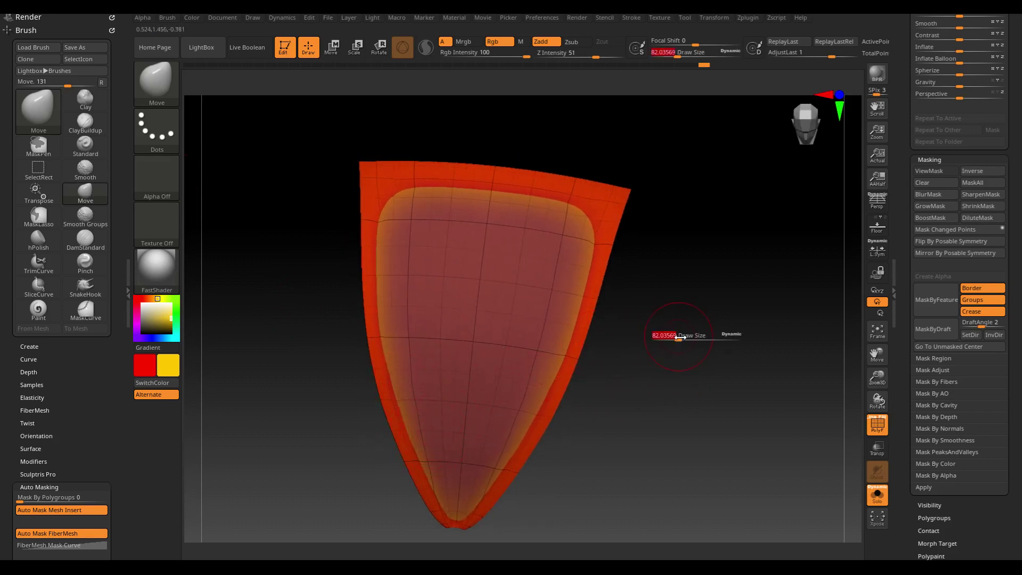
pyautogui.moveTo(686, 336); pyautogui.dragTo(666, 336)
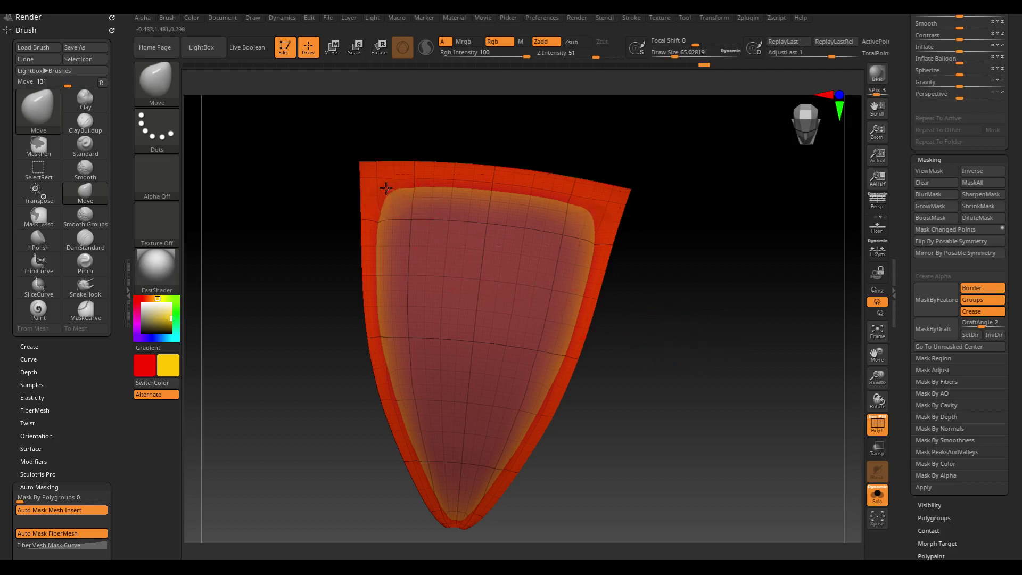
# - Push and smooth the inner panel's top-left corner, refining with a brush size of 18.6
pyautogui.moveTo(392, 194); pyautogui.dragTo(408, 197)
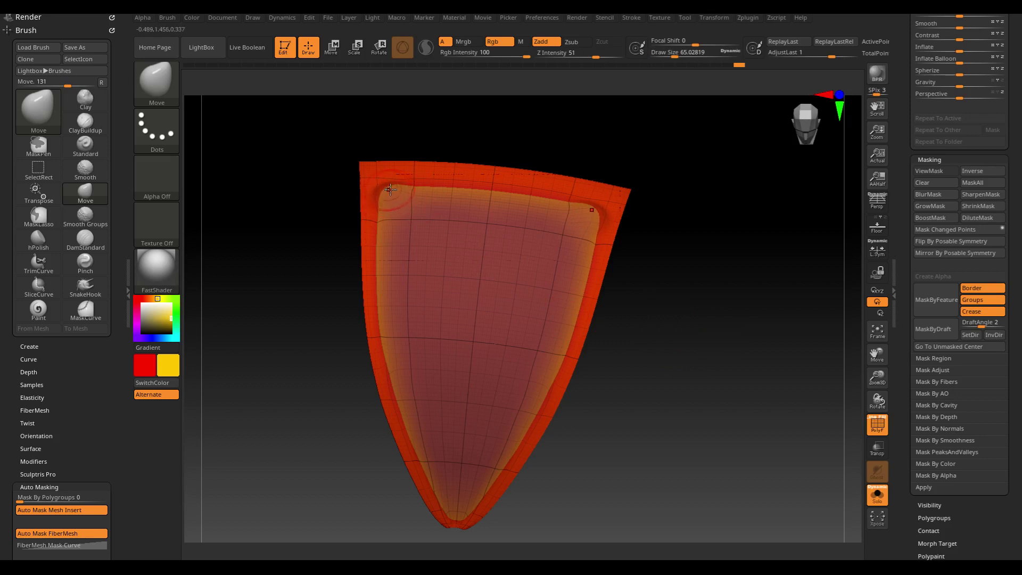
pyautogui.moveTo(390, 190); pyautogui.dragTo(399, 183)
pyautogui.moveTo(700, 183)
pyautogui.mouseDown()
pyautogui.moveTo(684, 290)
pyautogui.moveTo(698, 323)
pyautogui.moveTo(463, 342)
pyautogui.mouseUp()
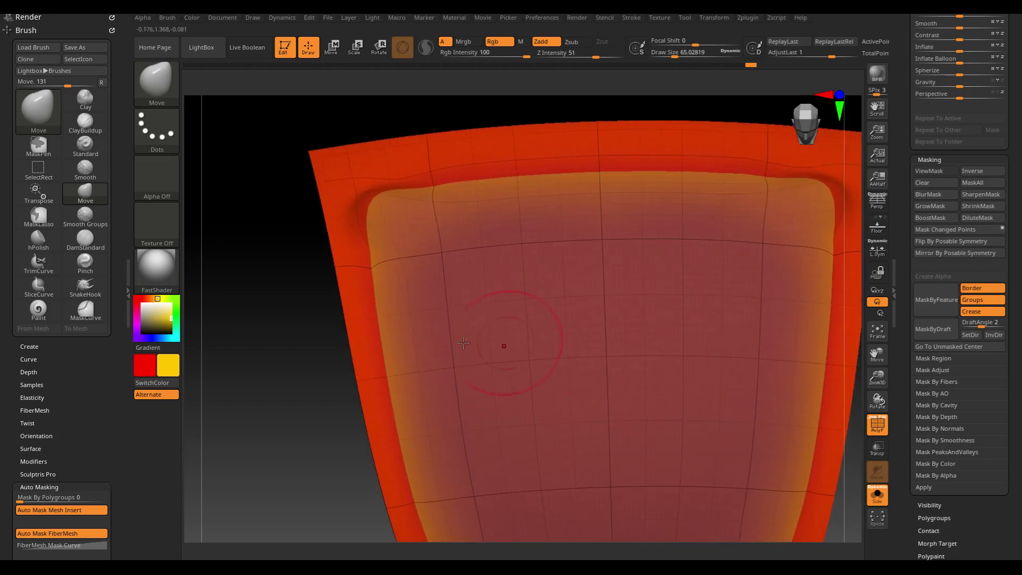
pyautogui.keyDown('shift'); pyautogui.moveTo(305, 289); pyautogui.dragTo(255, 326); pyautogui.keyUp('shift')
pyautogui.press('s')
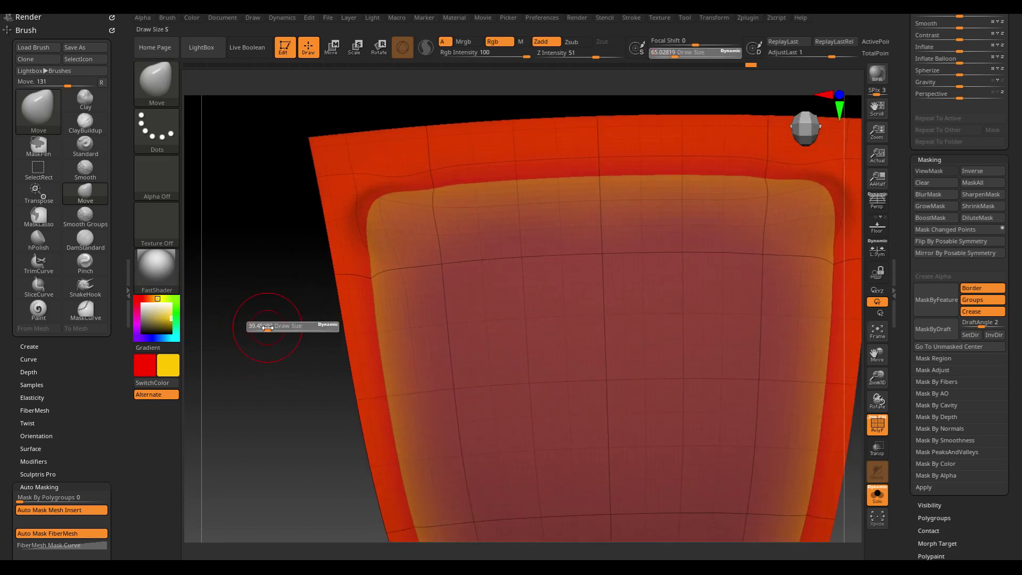
pyautogui.press('shift')
pyautogui.keyDown('shift'); pyautogui.moveTo(367, 230); pyautogui.dragTo(370, 211); pyautogui.keyUp('shift')
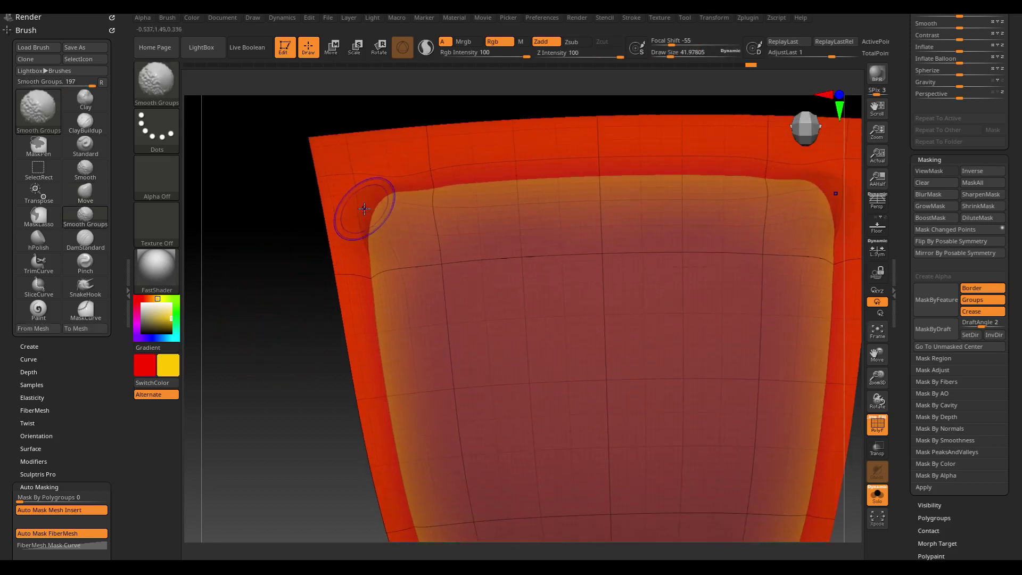
pyautogui.press('s')
pyautogui.moveTo(286, 293); pyautogui.dragTo(278, 296)
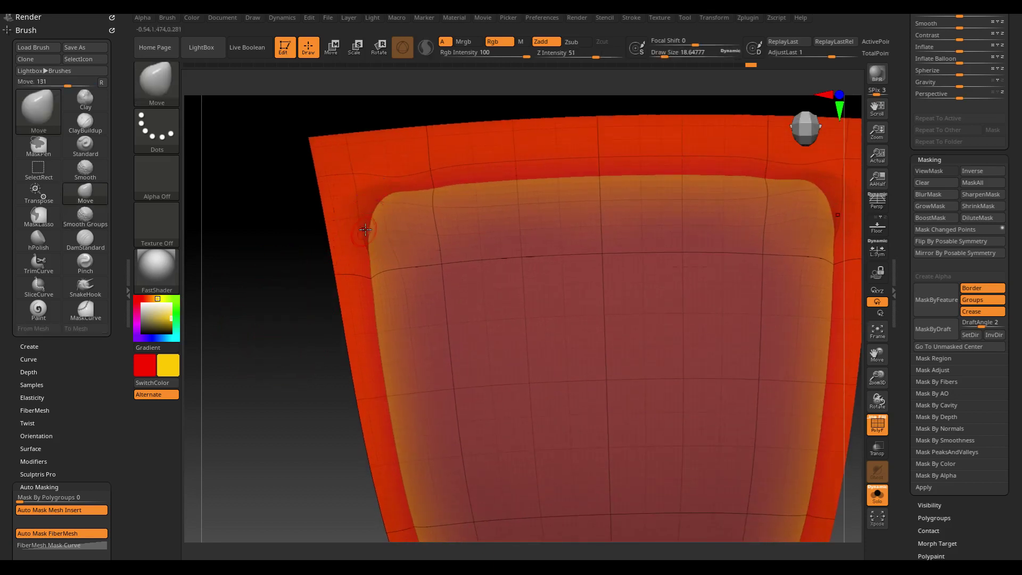
pyautogui.moveTo(376, 206); pyautogui.dragTo(374, 204)
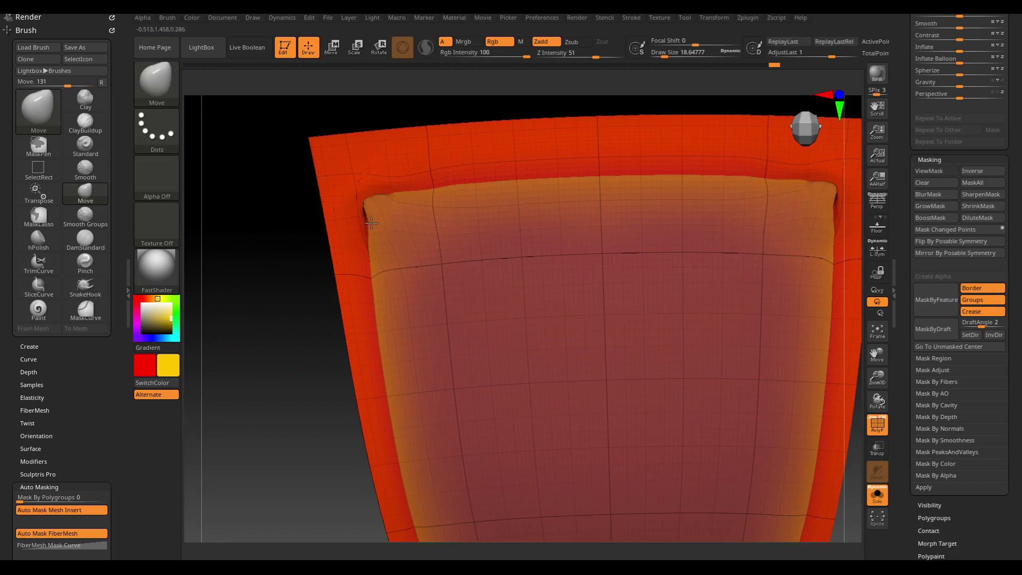
pyautogui.press('shift')
# - Refine the upper-left inner corner with Move strokes at sizes 42 and 20, then Smooth Groups
pyautogui.press('s')
pyautogui.moveTo(443, 203); pyautogui.dragTo(458, 202)
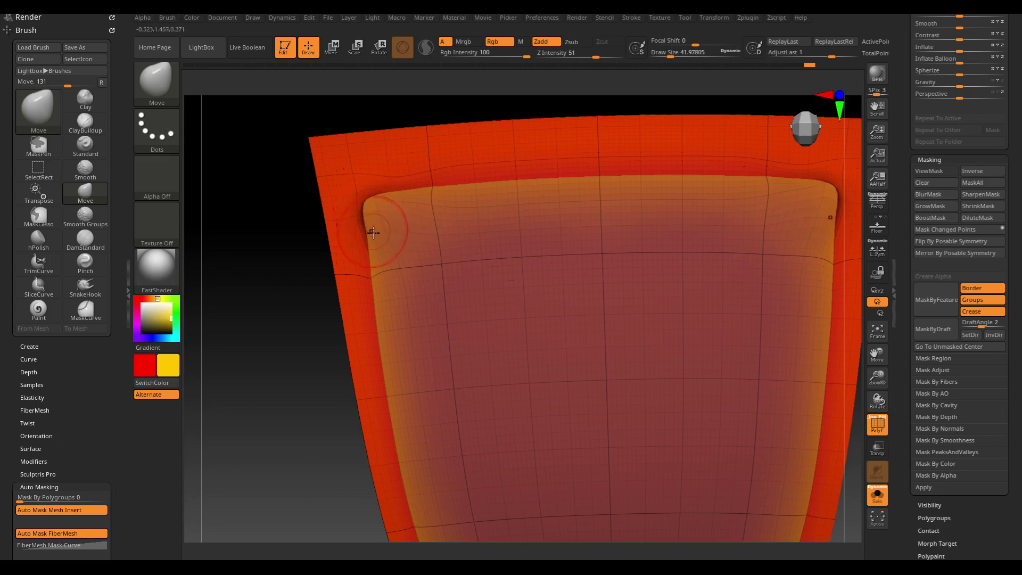
pyautogui.moveTo(372, 205); pyautogui.dragTo(366, 211)
pyautogui.press('s')
pyautogui.moveTo(274, 289); pyautogui.dragTo(261, 289)
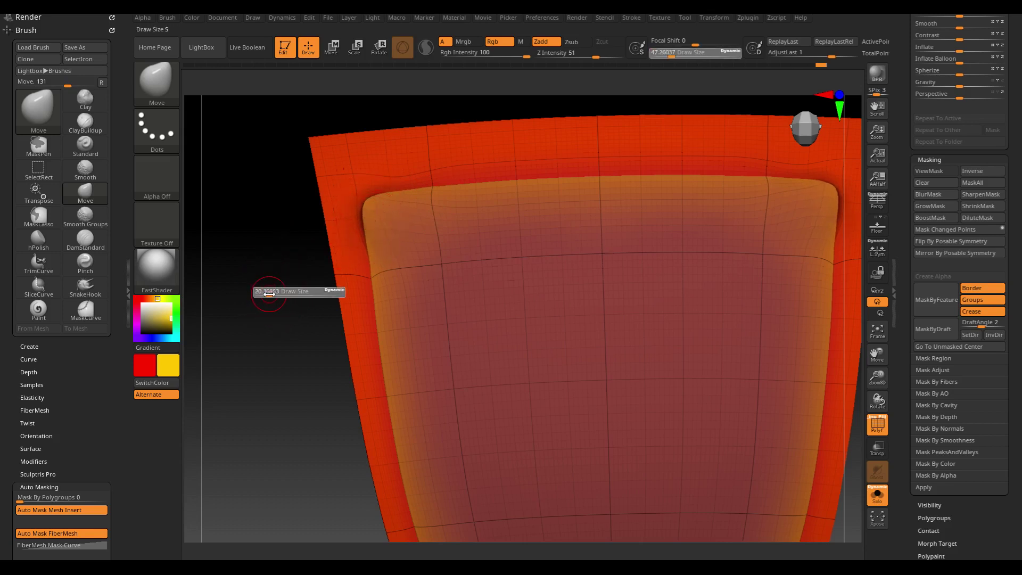
pyautogui.moveTo(365, 206)
pyautogui.mouseDown()
pyautogui.moveTo(361, 199)
pyautogui.moveTo(368, 220)
pyautogui.mouseUp()
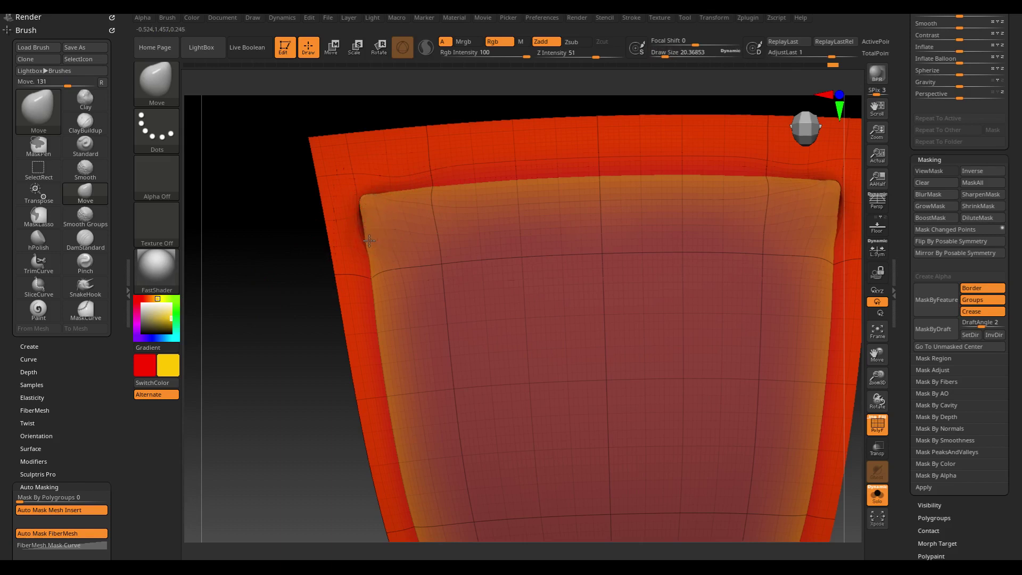
pyautogui.press('s')
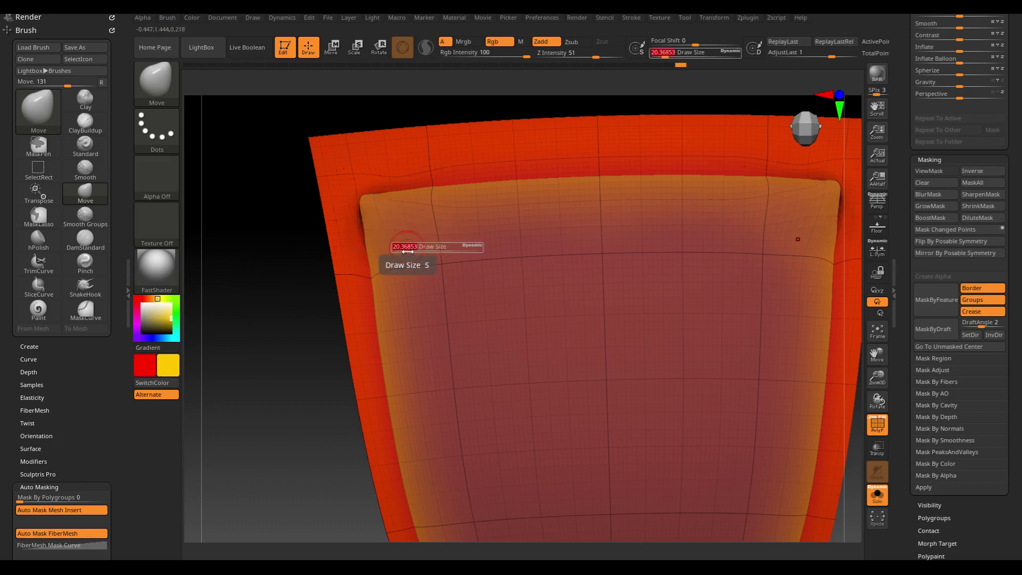
pyautogui.press('b')
pyautogui.press('s')
pyautogui.press('g')
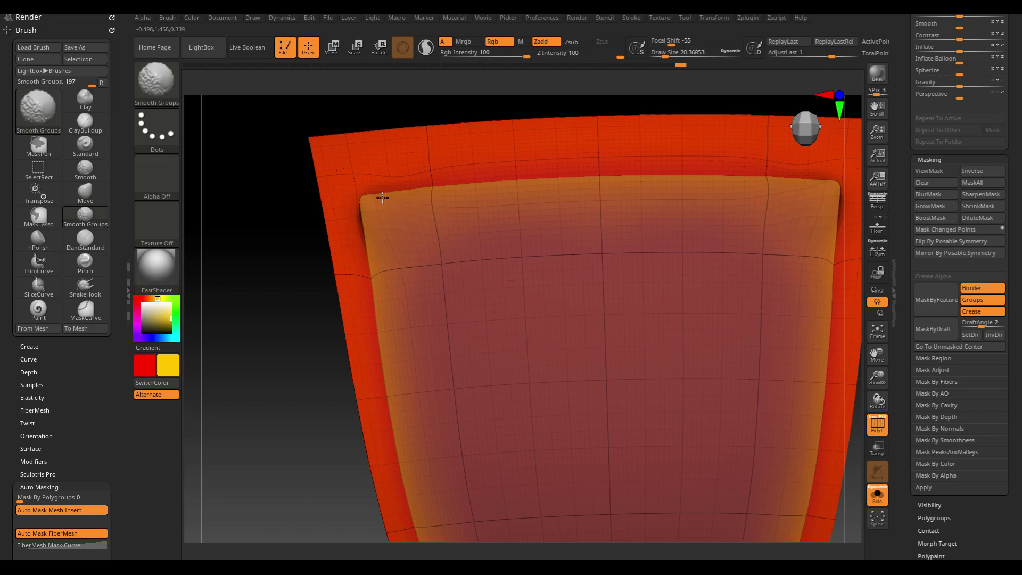
pyautogui.moveTo(460, 188); pyautogui.dragTo(473, 188)
pyautogui.press('b')
pyautogui.press('m')
pyautogui.press('v')
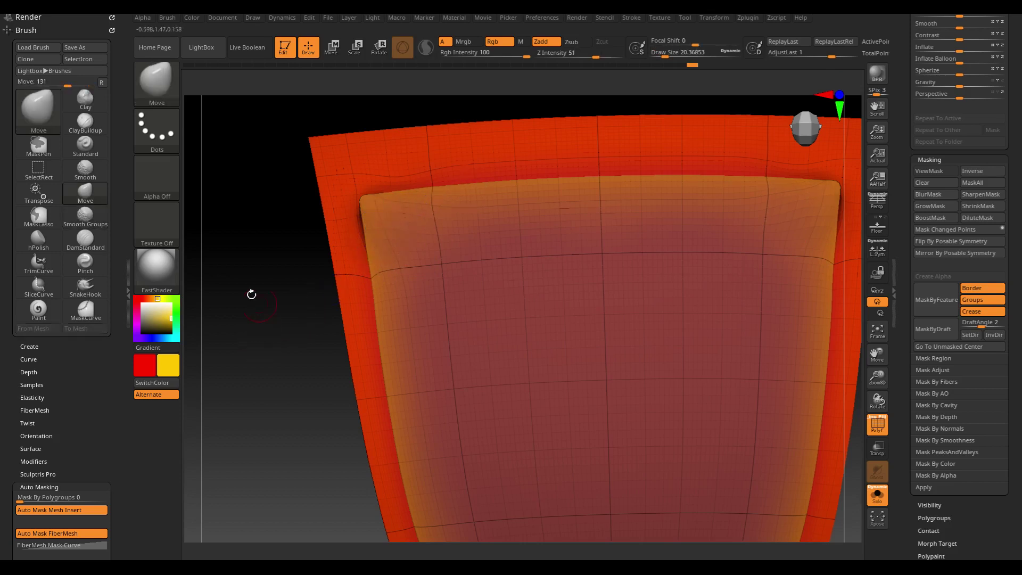
# - Polish the crease along the panel's top-left edge with a size-32 brush
pyautogui.click(38, 240)
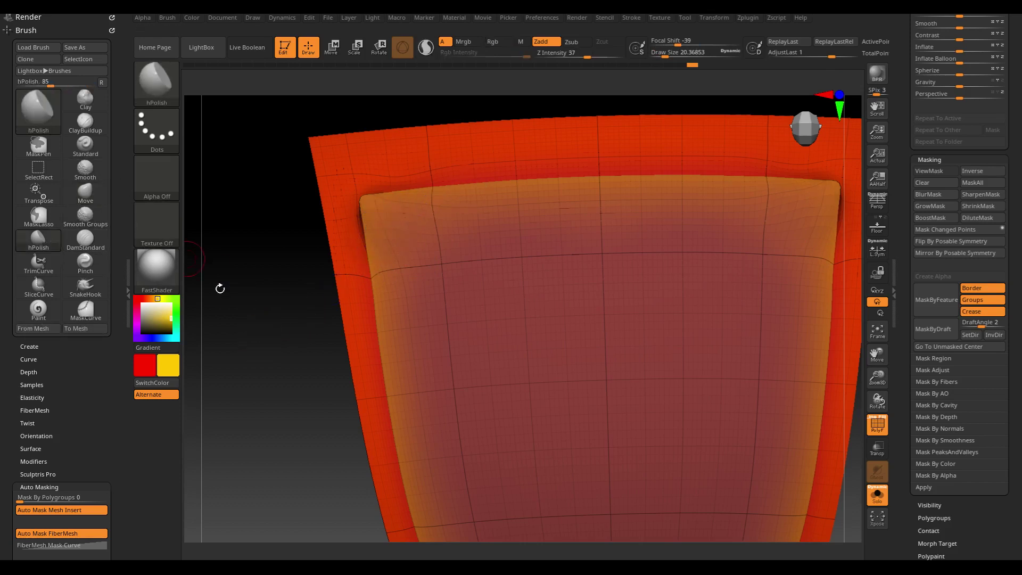
pyautogui.hotkey('shift', 'f')
pyautogui.moveTo(258, 347)
pyautogui.mouseDown()
pyautogui.moveTo(266, 335)
pyautogui.moveTo(298, 346)
pyautogui.mouseUp()
pyautogui.press('s')
pyautogui.moveTo(370, 248); pyautogui.dragTo(371, 241)
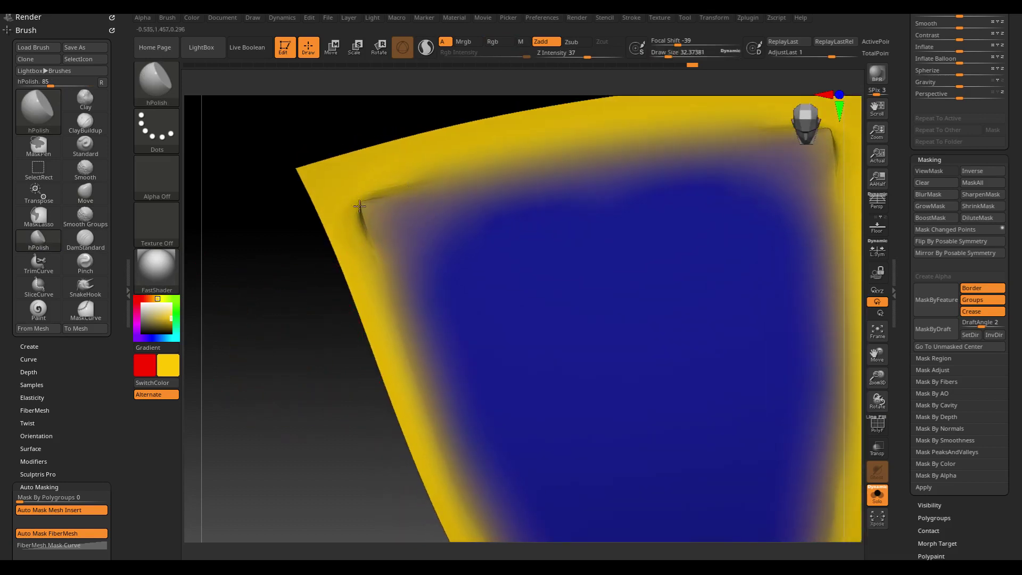
# - Show the polygroups and load the Flatten brush from the brush list
pyautogui.hotkey('shift', 'f')
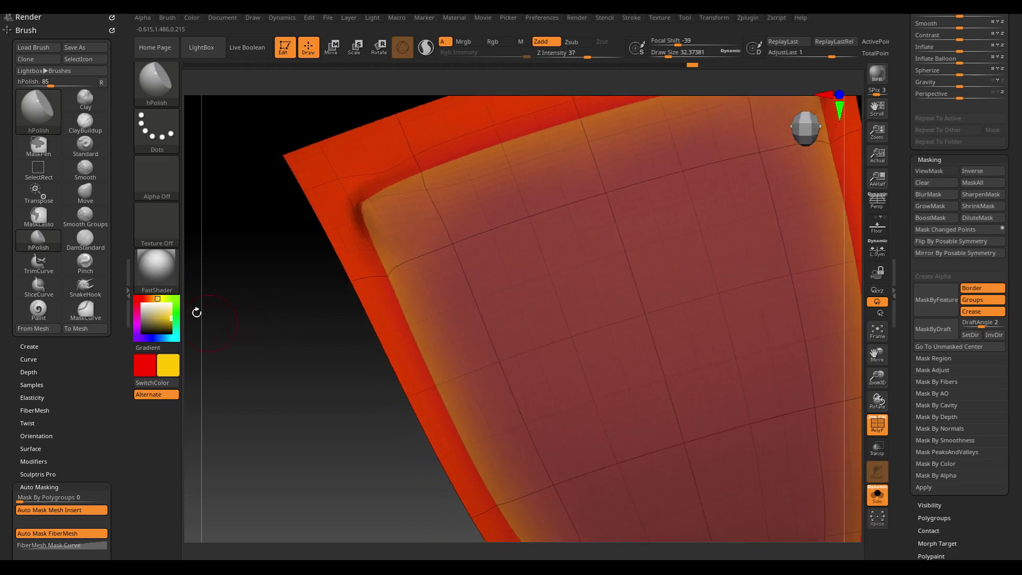
pyautogui.click(145, 87)
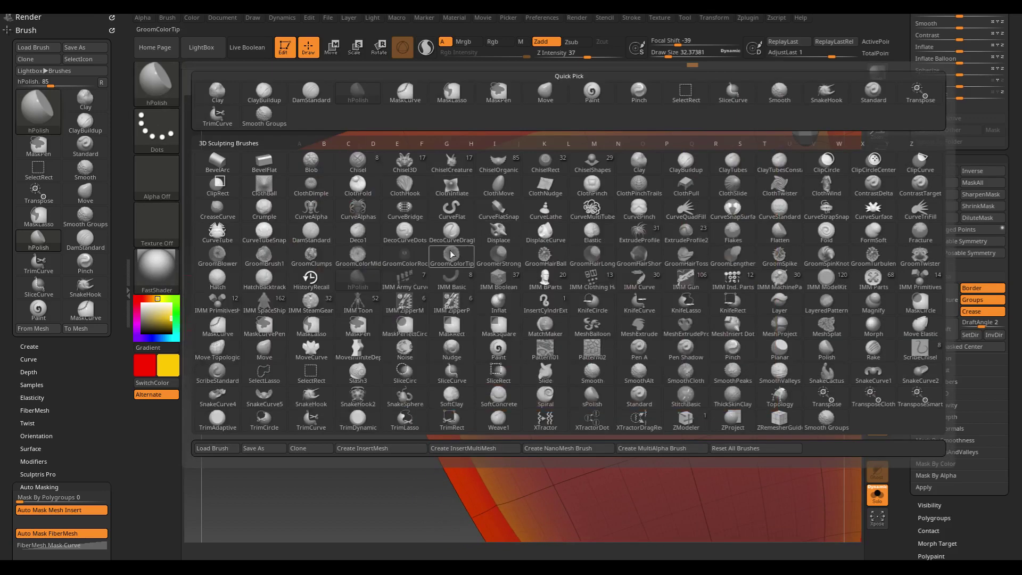
pyautogui.click(772, 231)
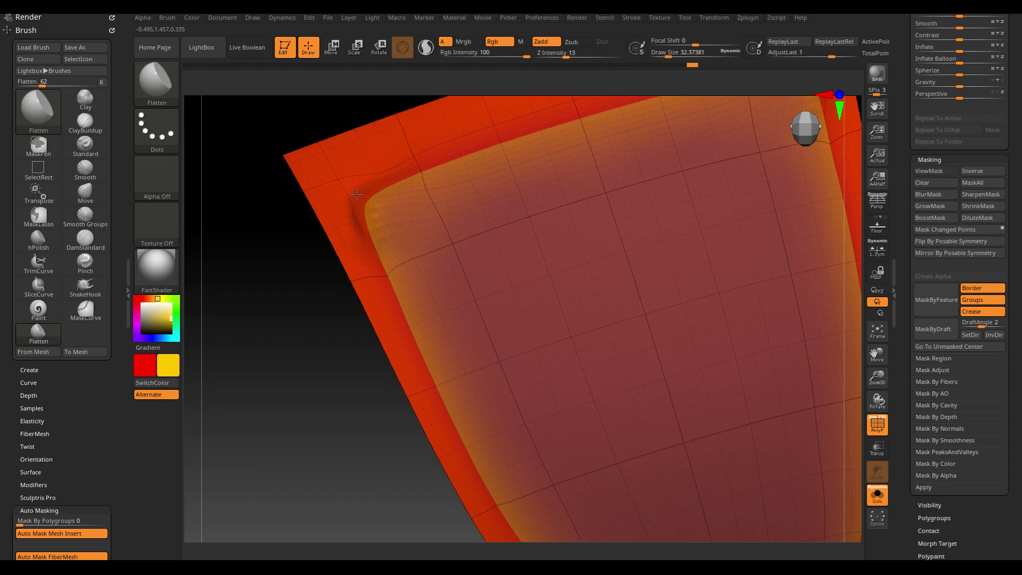
# - Flatten the collar's inner corner with repeated Flatten strokes to widen the yellow area
pyautogui.moveTo(378, 192); pyautogui.dragTo(379, 219)
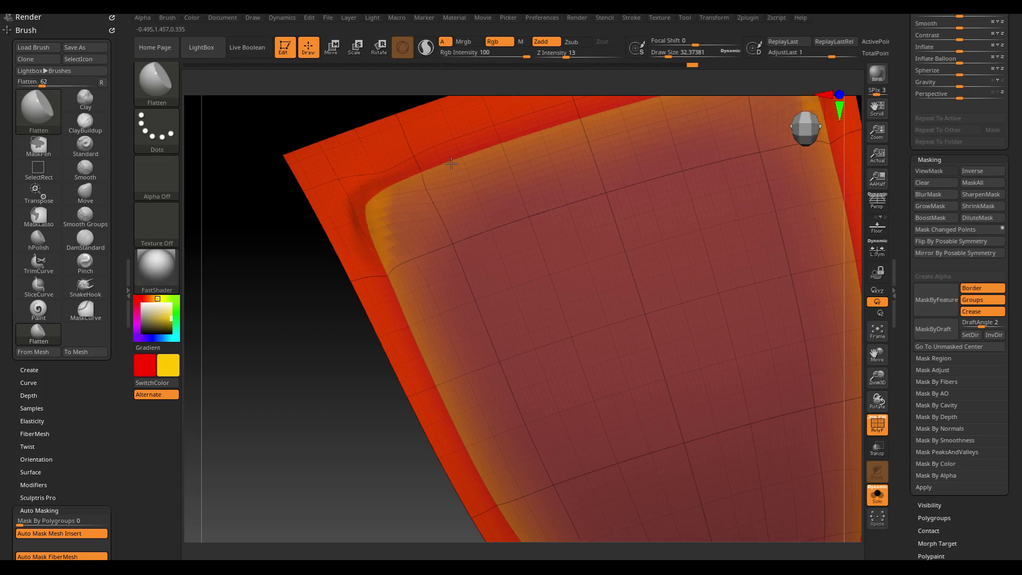
pyautogui.moveTo(424, 169); pyautogui.dragTo(387, 274)
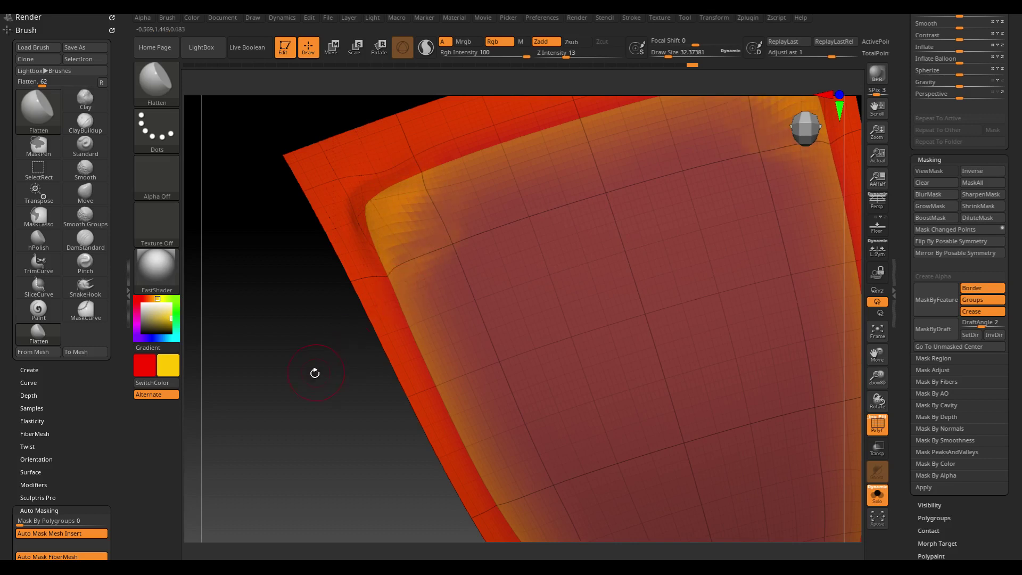
pyautogui.moveTo(314, 373)
pyautogui.mouseDown()
pyautogui.moveTo(334, 337)
pyautogui.moveTo(373, 345)
pyautogui.mouseUp()
pyautogui.press('s')
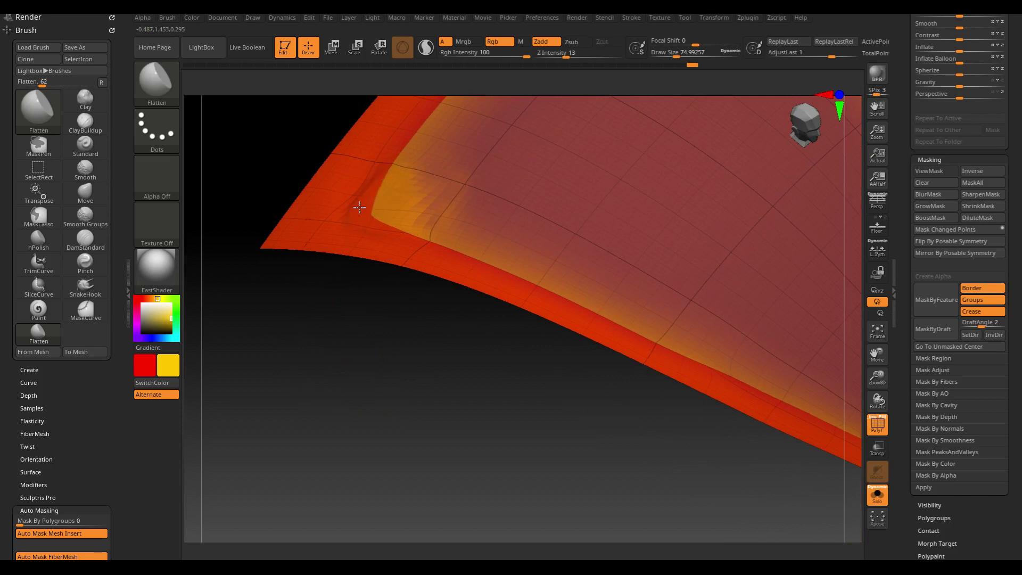
pyautogui.moveTo(391, 180); pyautogui.dragTo(439, 148)
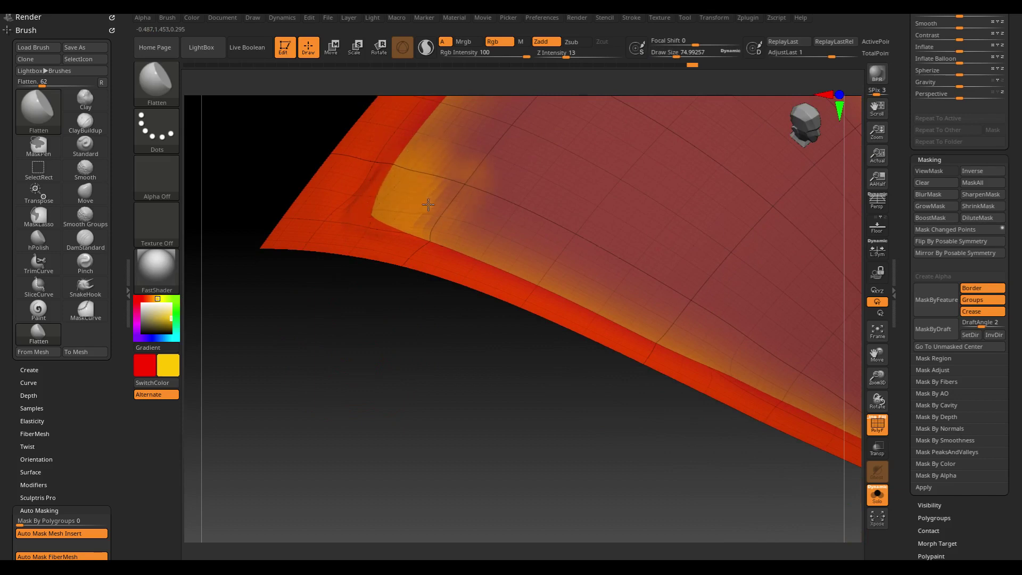
pyautogui.moveTo(425, 209); pyautogui.dragTo(422, 201)
pyautogui.moveTo(347, 324); pyautogui.dragTo(356, 288)
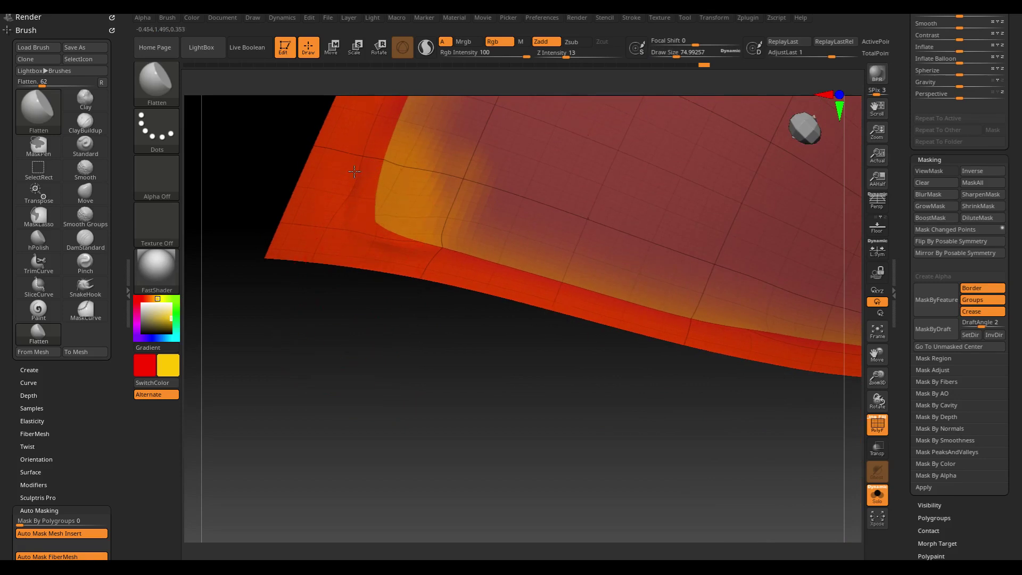
pyautogui.moveTo(401, 202); pyautogui.dragTo(430, 136)
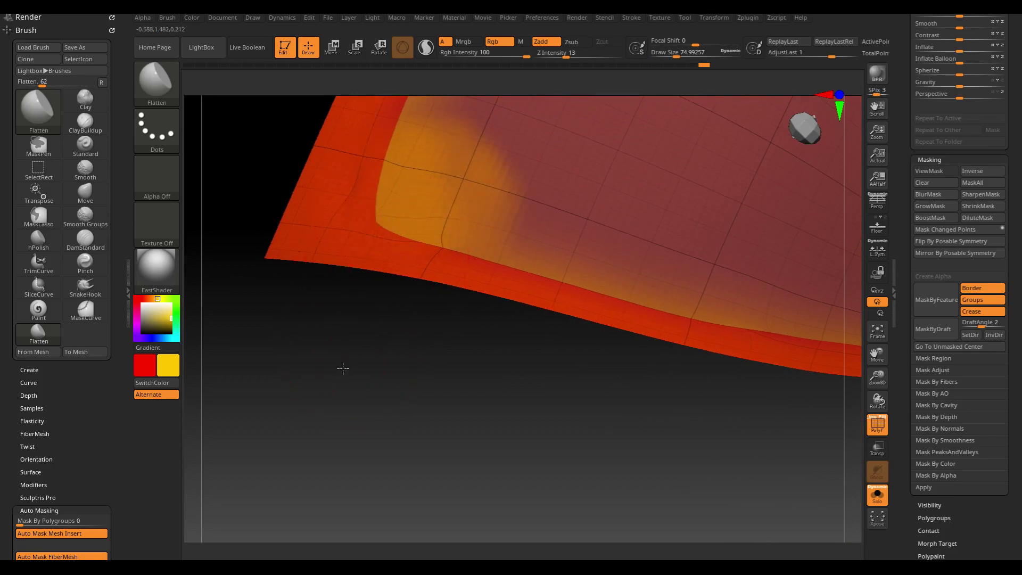
pyautogui.moveTo(342, 365); pyautogui.dragTo(451, 387)
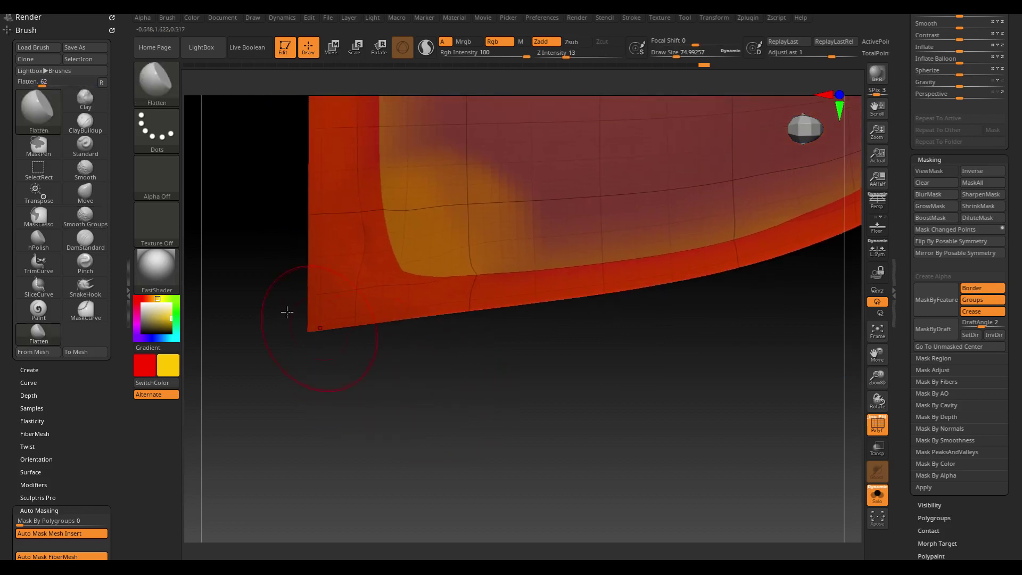
# - Nudge the yellow corner into shape with a size-47 Move brush, then return to Flatten
pyautogui.click(85, 191)
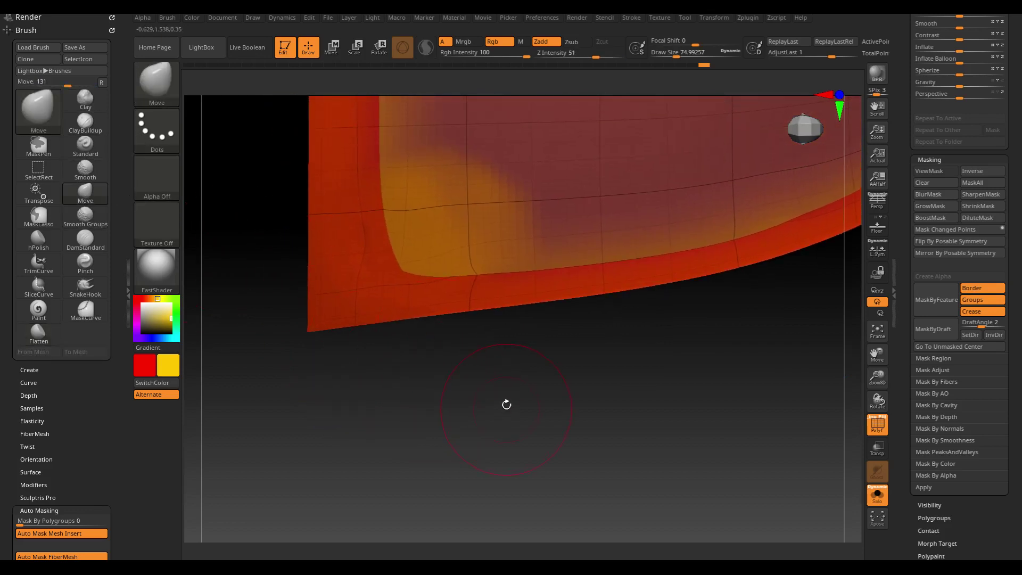
pyautogui.press('s')
pyautogui.moveTo(506, 404); pyautogui.dragTo(500, 411)
pyautogui.moveTo(382, 286); pyautogui.dragTo(382, 283)
pyautogui.moveTo(398, 245)
pyautogui.mouseDown()
pyautogui.moveTo(393, 263)
pyautogui.moveTo(392, 221)
pyautogui.moveTo(399, 263)
pyautogui.mouseUp()
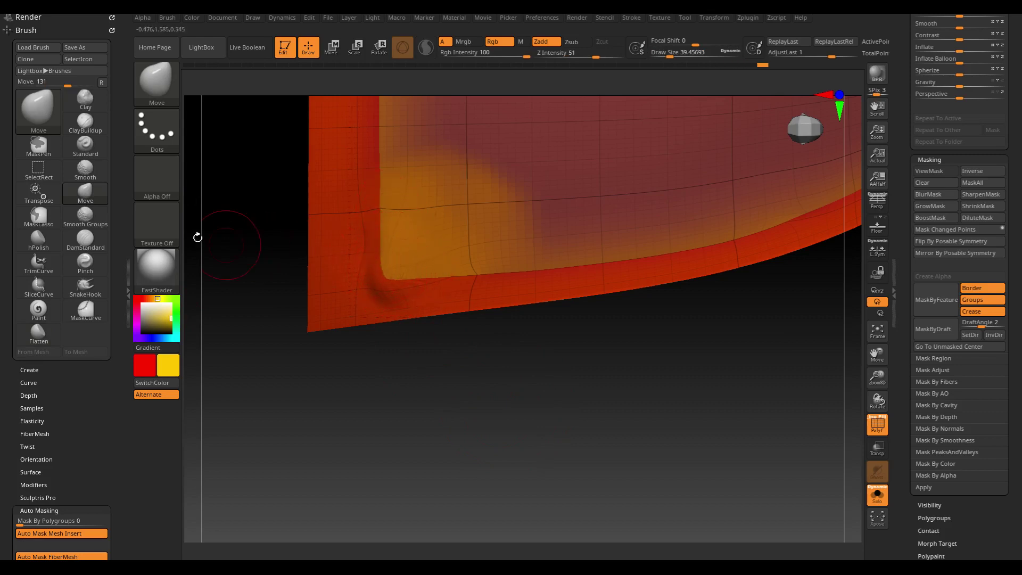
pyautogui.click(38, 334)
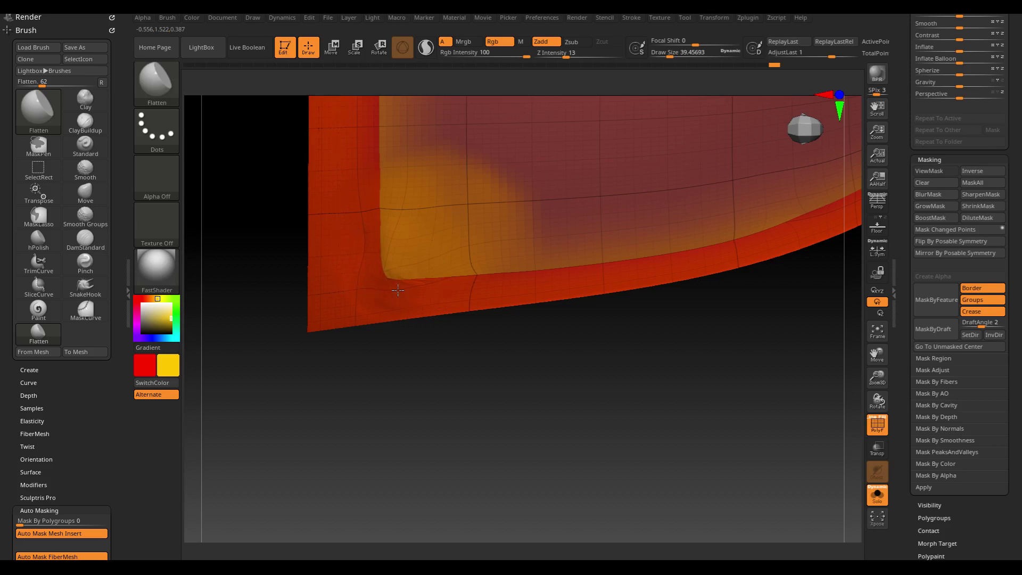
# - Frame the collar, turn off PolyF, select SliceCurve, and exit Solo to show the whole duck
pyautogui.press('f')
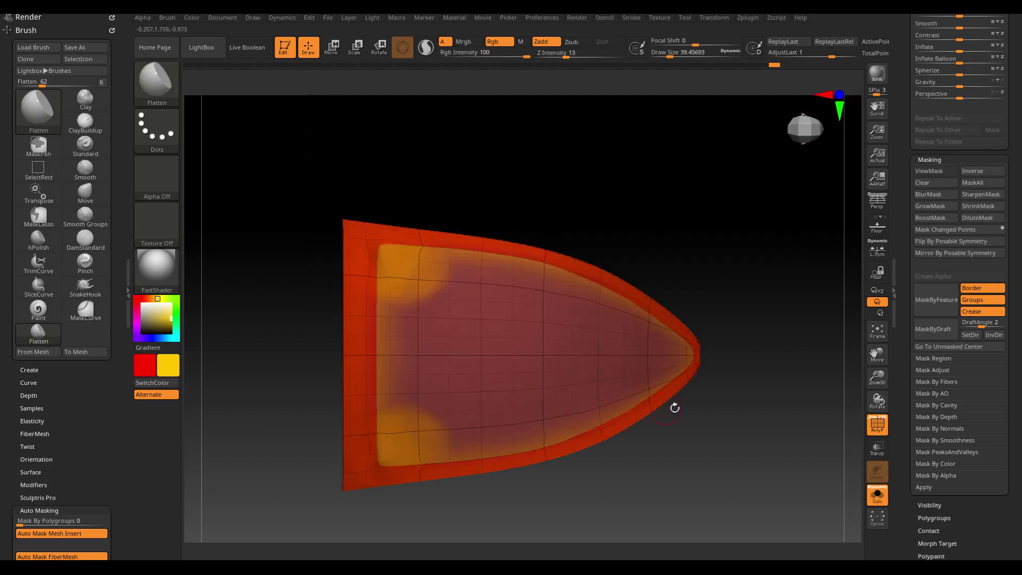
pyautogui.moveTo(673, 406); pyautogui.dragTo(750, 406)
pyautogui.moveTo(757, 311); pyautogui.dragTo(750, 304)
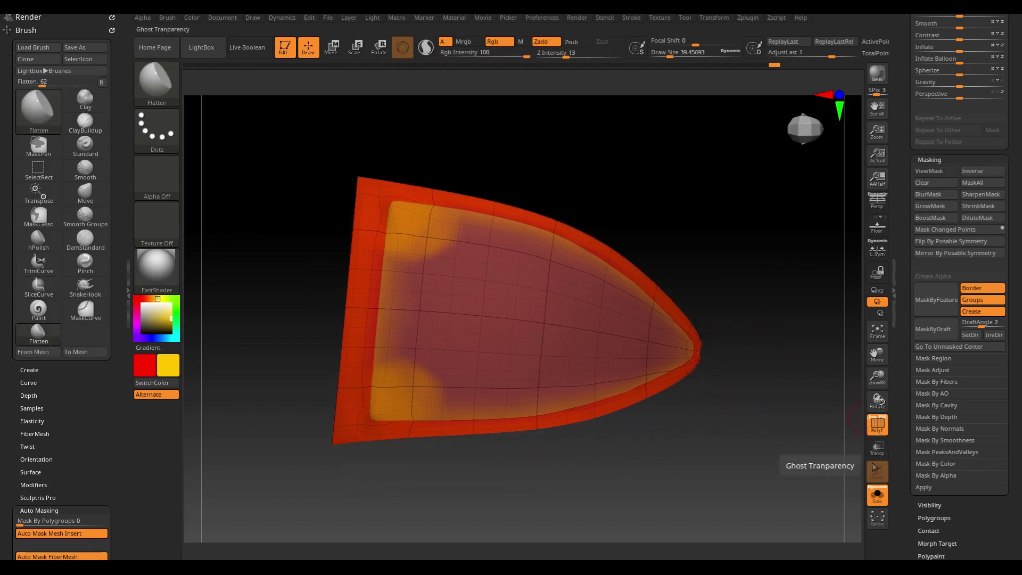
pyautogui.click(877, 424)
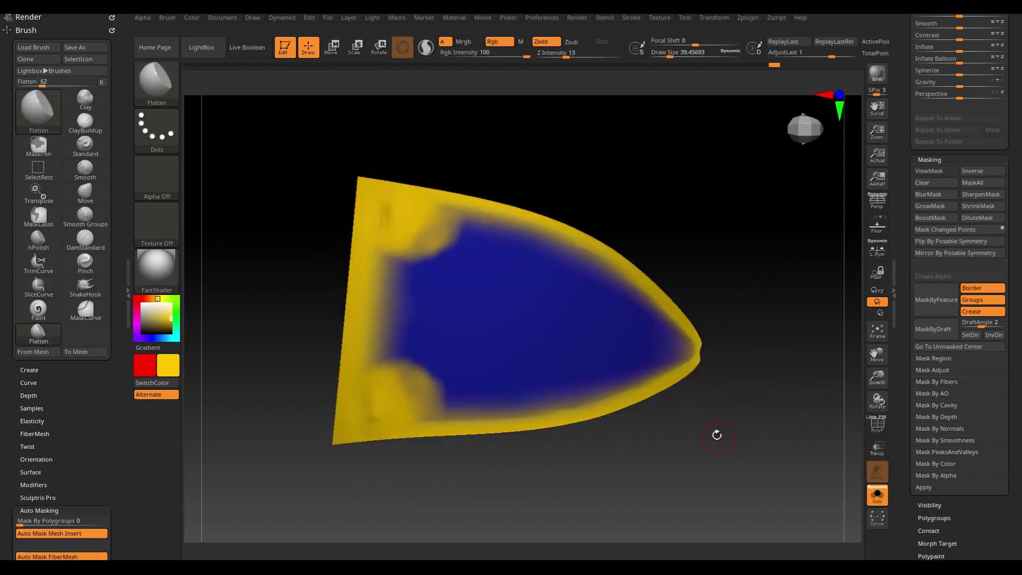
pyautogui.hotkey('ctrl', 'shift')
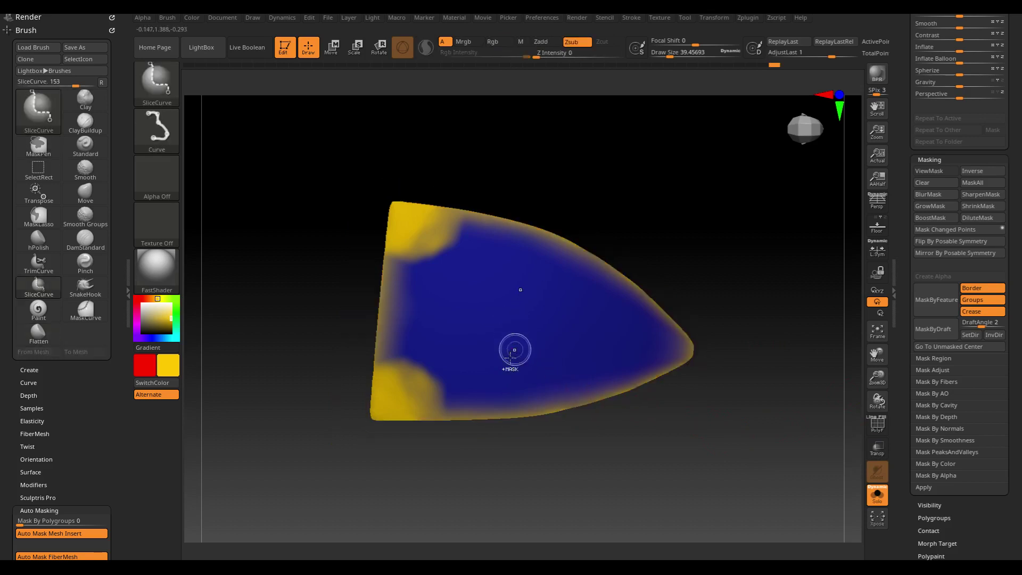
pyautogui.click(877, 495)
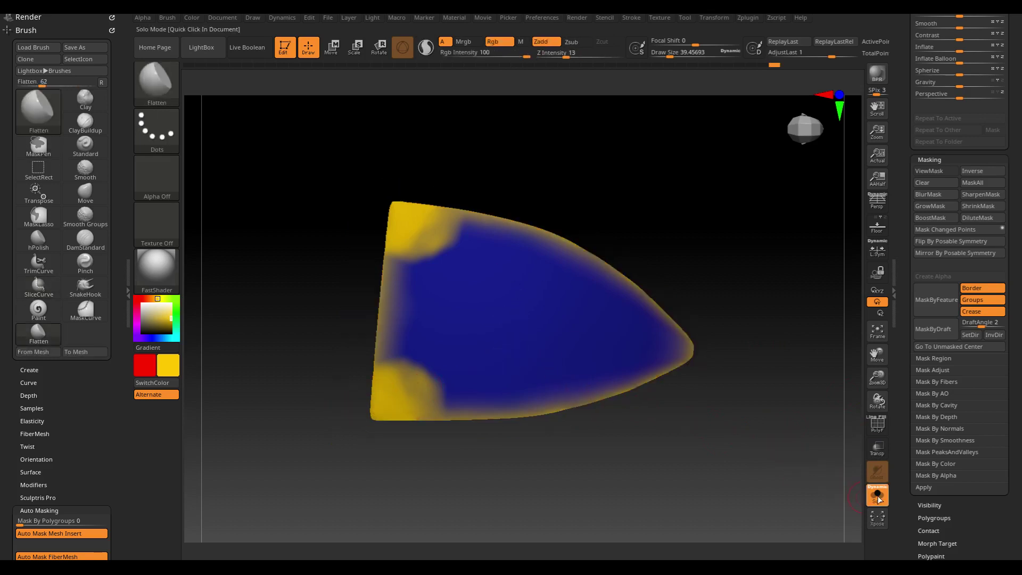
# - Slice a blue band along the yellow collar's lower edge with SliceCurve
pyautogui.press('c')
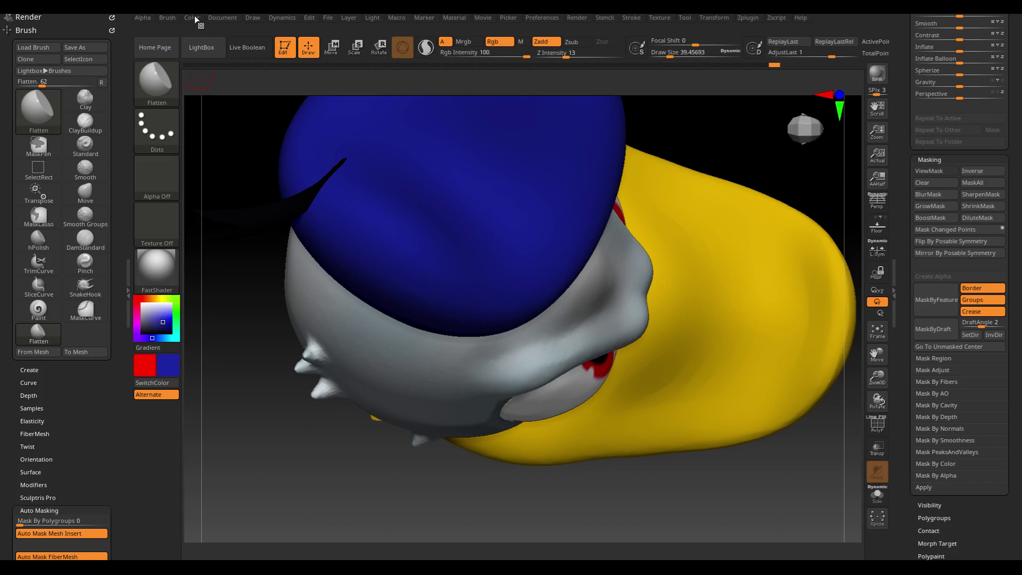
pyautogui.click(191, 17)
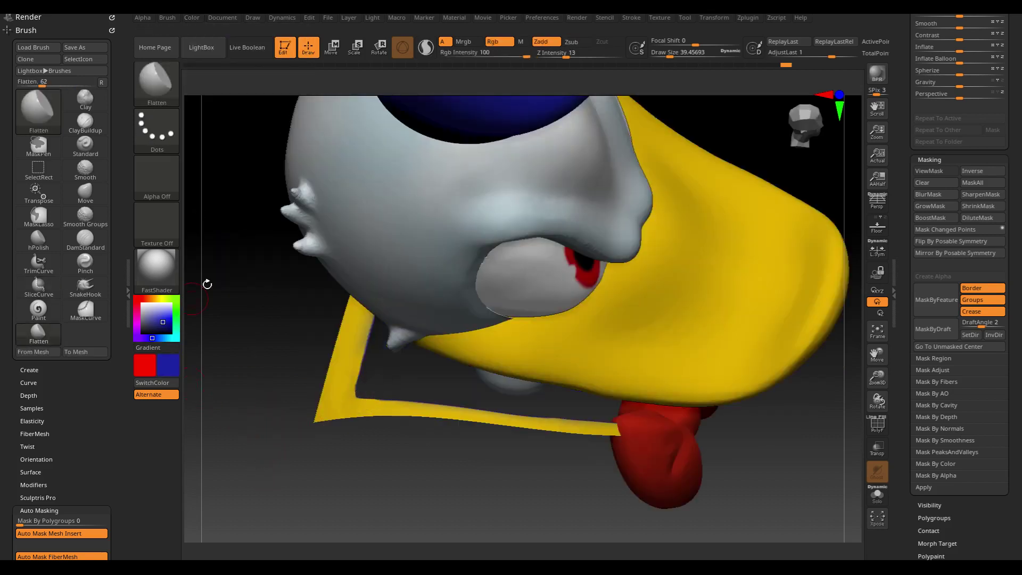
pyautogui.press('c')
pyautogui.click(190, 18)
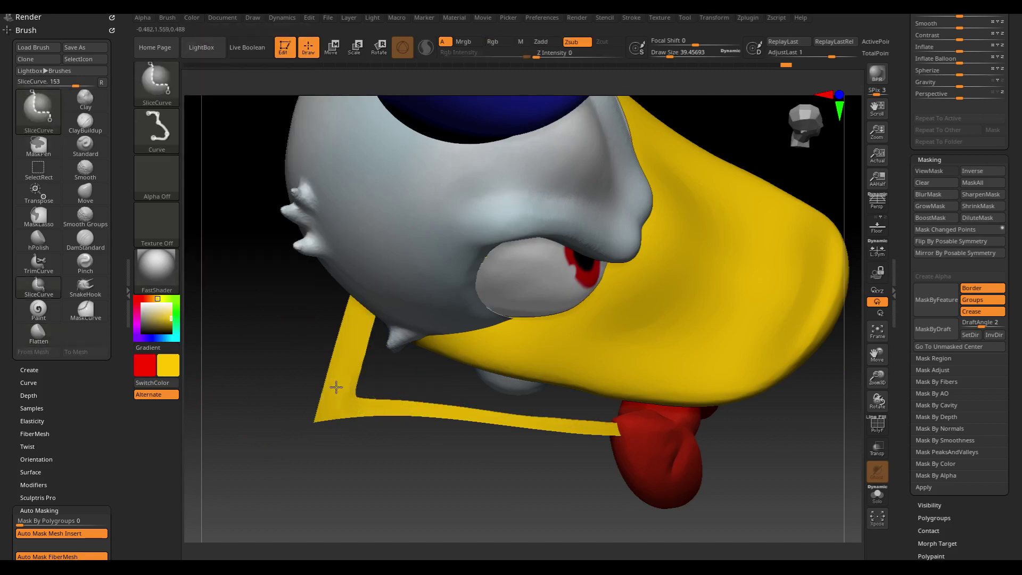
pyautogui.keyDown('ctrl'); pyautogui.keyDown('shift'); pyautogui.moveTo(389, 406); pyautogui.dragTo(373, 426); pyautogui.keyUp('shift'); pyautogui.keyUp('ctrl')
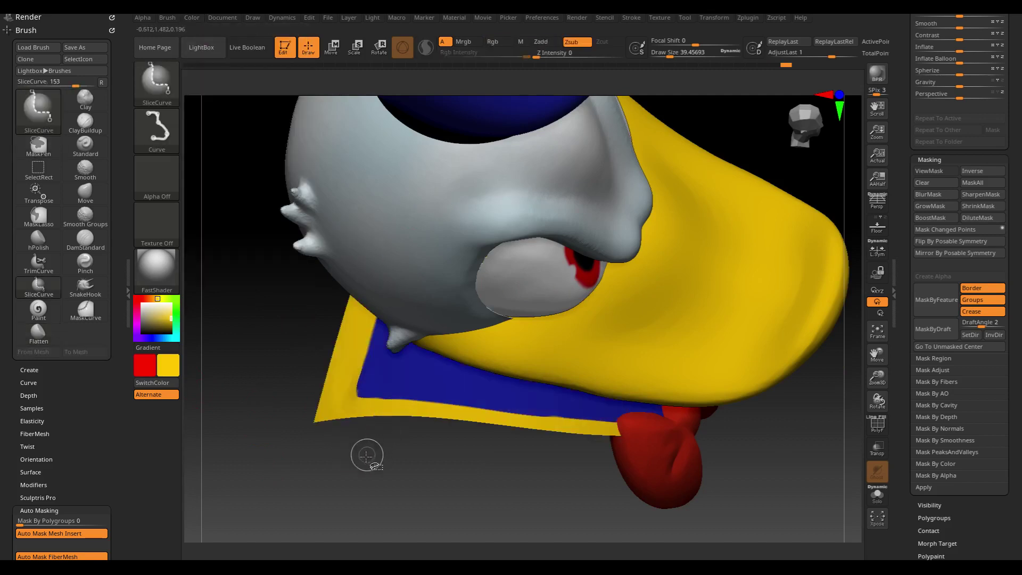
# - Make the head (PM3D_Sphere3D_1) the active subtool and frame the whole duck
pyautogui.scroll(3, 415, 482)
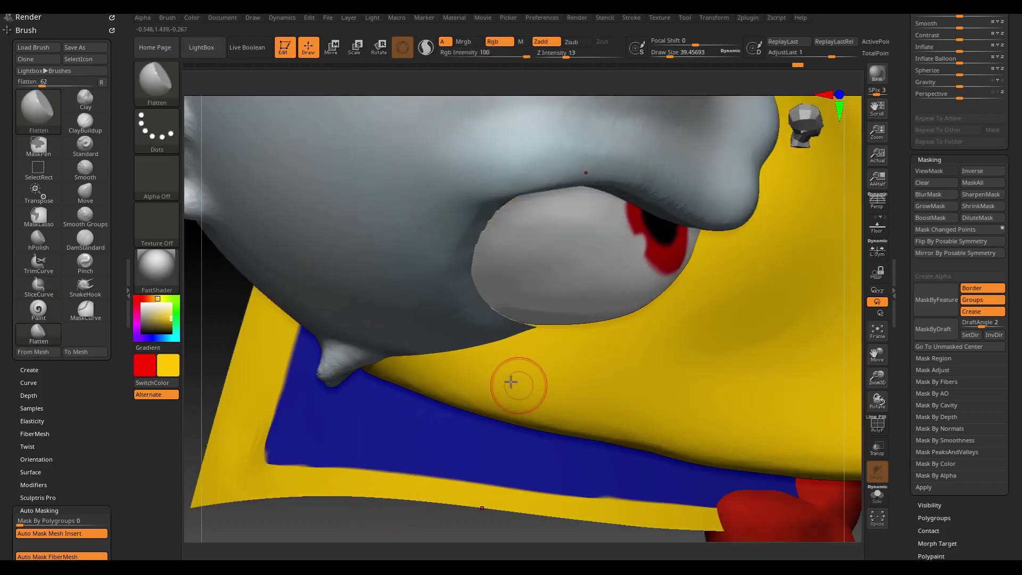
pyautogui.keyDown('alt'); pyautogui.click(409, 279); pyautogui.keyUp('alt')
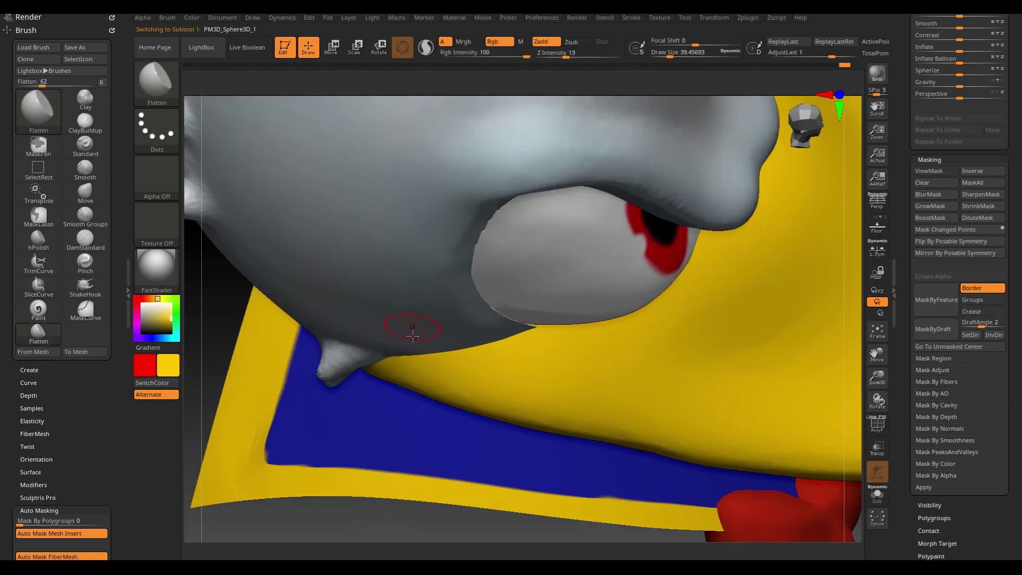
pyautogui.press('f')
pyautogui.moveTo(695, 260); pyautogui.dragTo(686, 205)
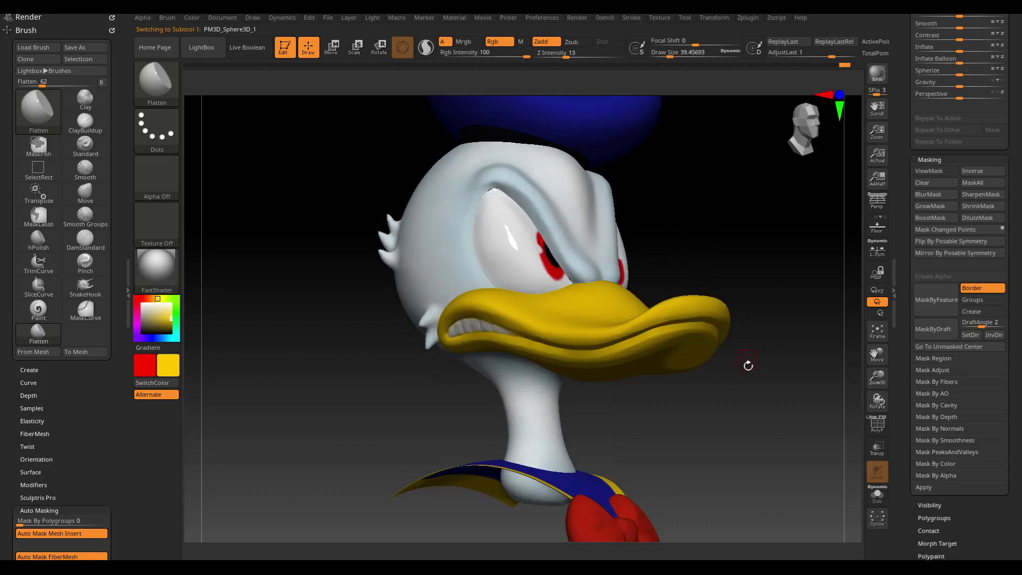
# - Enable Rotate XYZ, orbit the bust to a three-quarter view, and open the Document menu
pyautogui.moveTo(748, 365)
pyautogui.mouseDown()
pyautogui.moveTo(730, 323)
pyautogui.moveTo(655, 351)
pyautogui.moveTo(681, 358)
pyautogui.mouseUp()
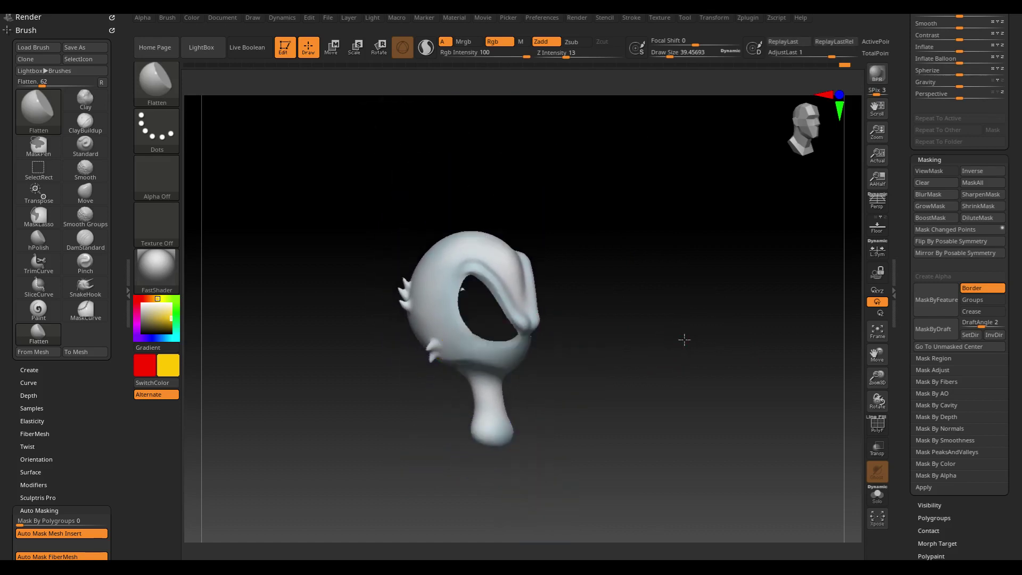
pyautogui.moveTo(677, 346)
pyautogui.mouseDown()
pyautogui.moveTo(684, 353)
pyautogui.moveTo(675, 353)
pyautogui.mouseUp()
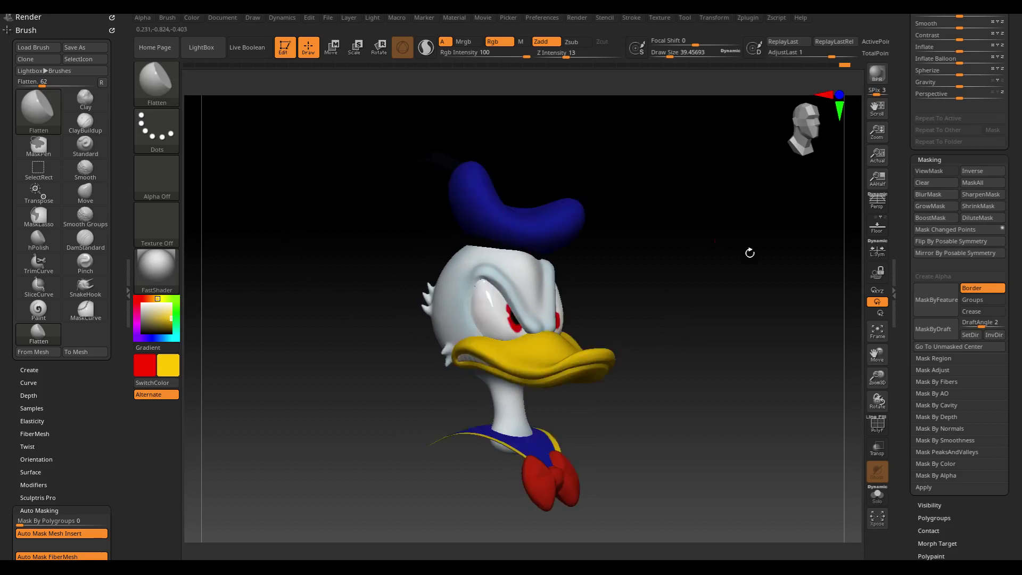
pyautogui.click(878, 290)
pyautogui.moveTo(651, 266)
pyautogui.mouseDown()
pyautogui.moveTo(640, 247)
pyautogui.moveTo(655, 276)
pyautogui.mouseUp()
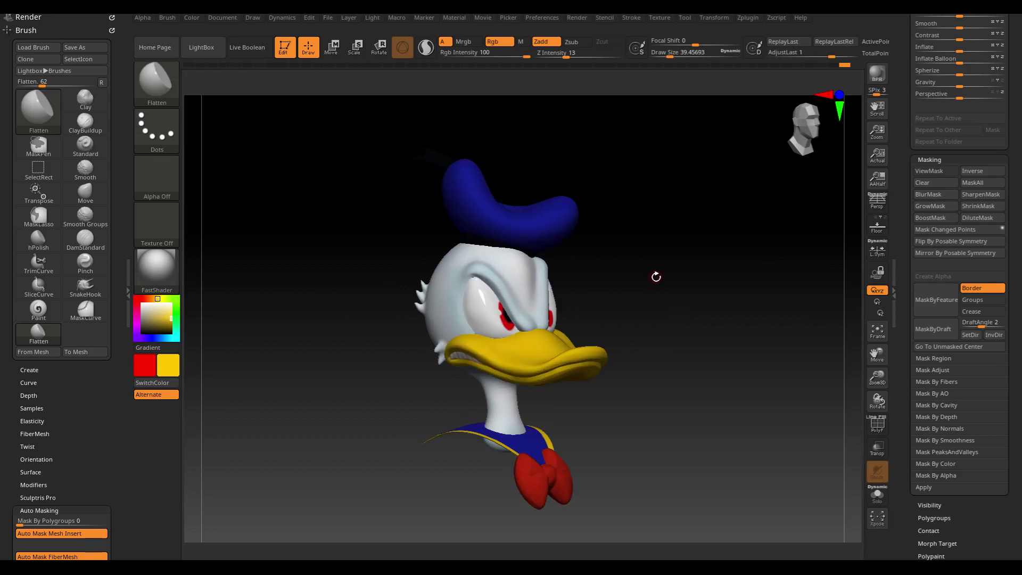
pyautogui.click(227, 19)
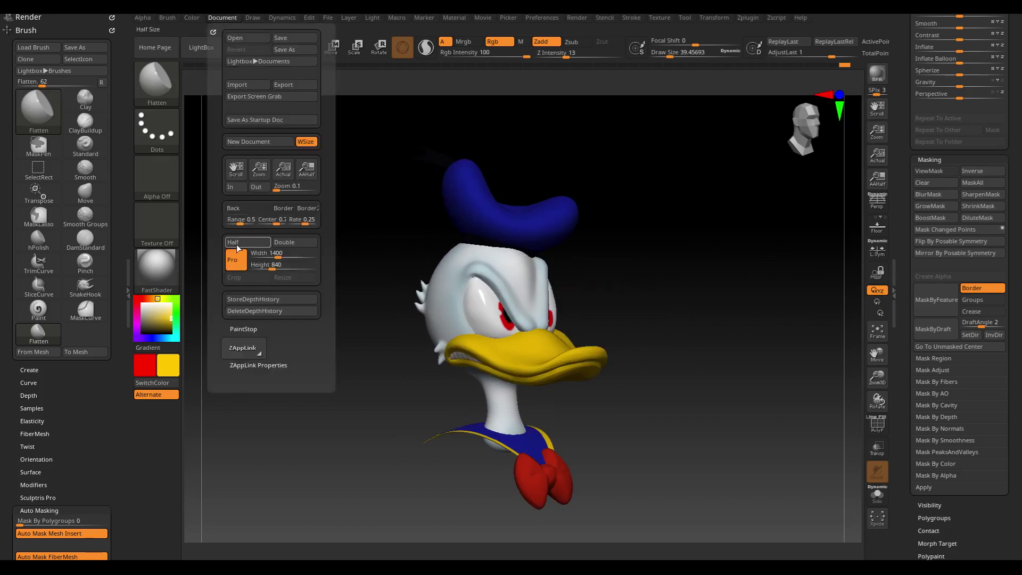
# - Apply white as the document background colour and render the bust with BPR
pyautogui.click(142, 303)
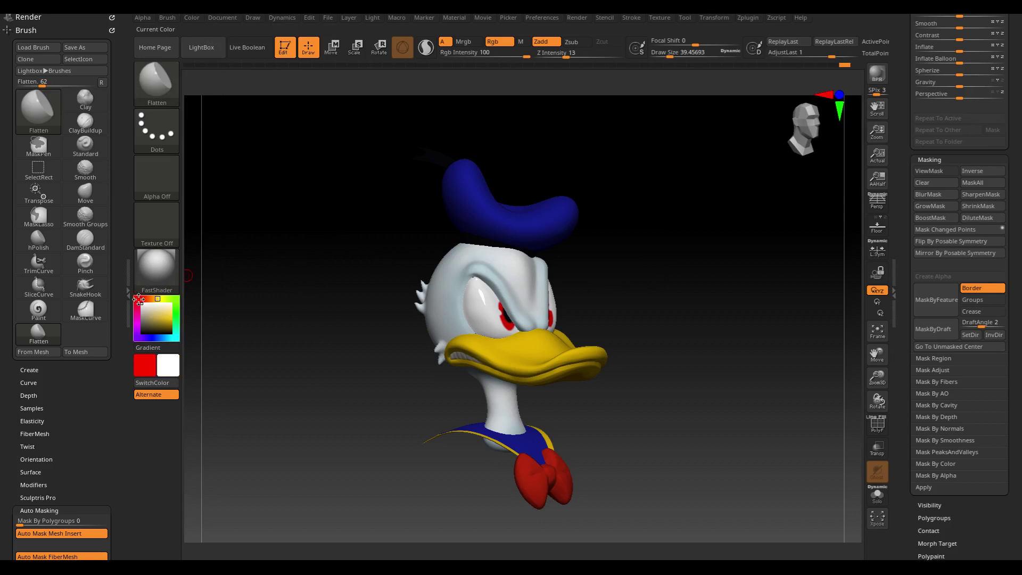
pyautogui.click(223, 19)
pyautogui.click(193, 200)
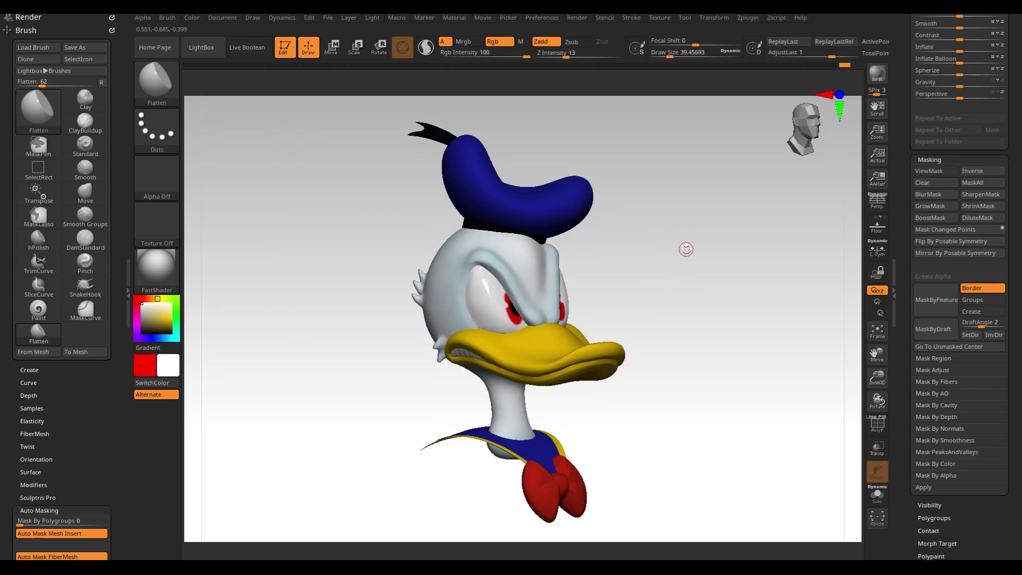
pyautogui.click(877, 73)
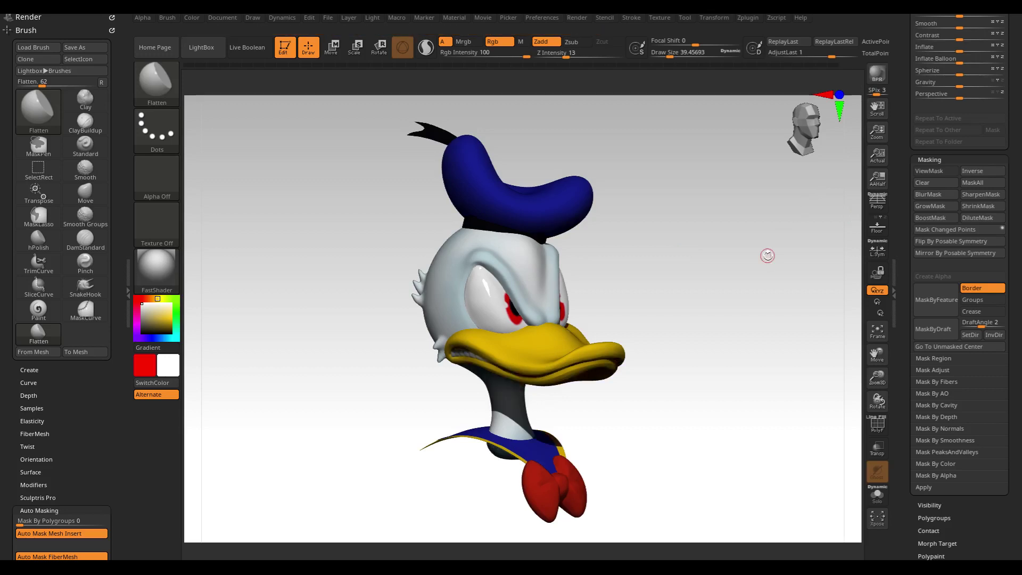